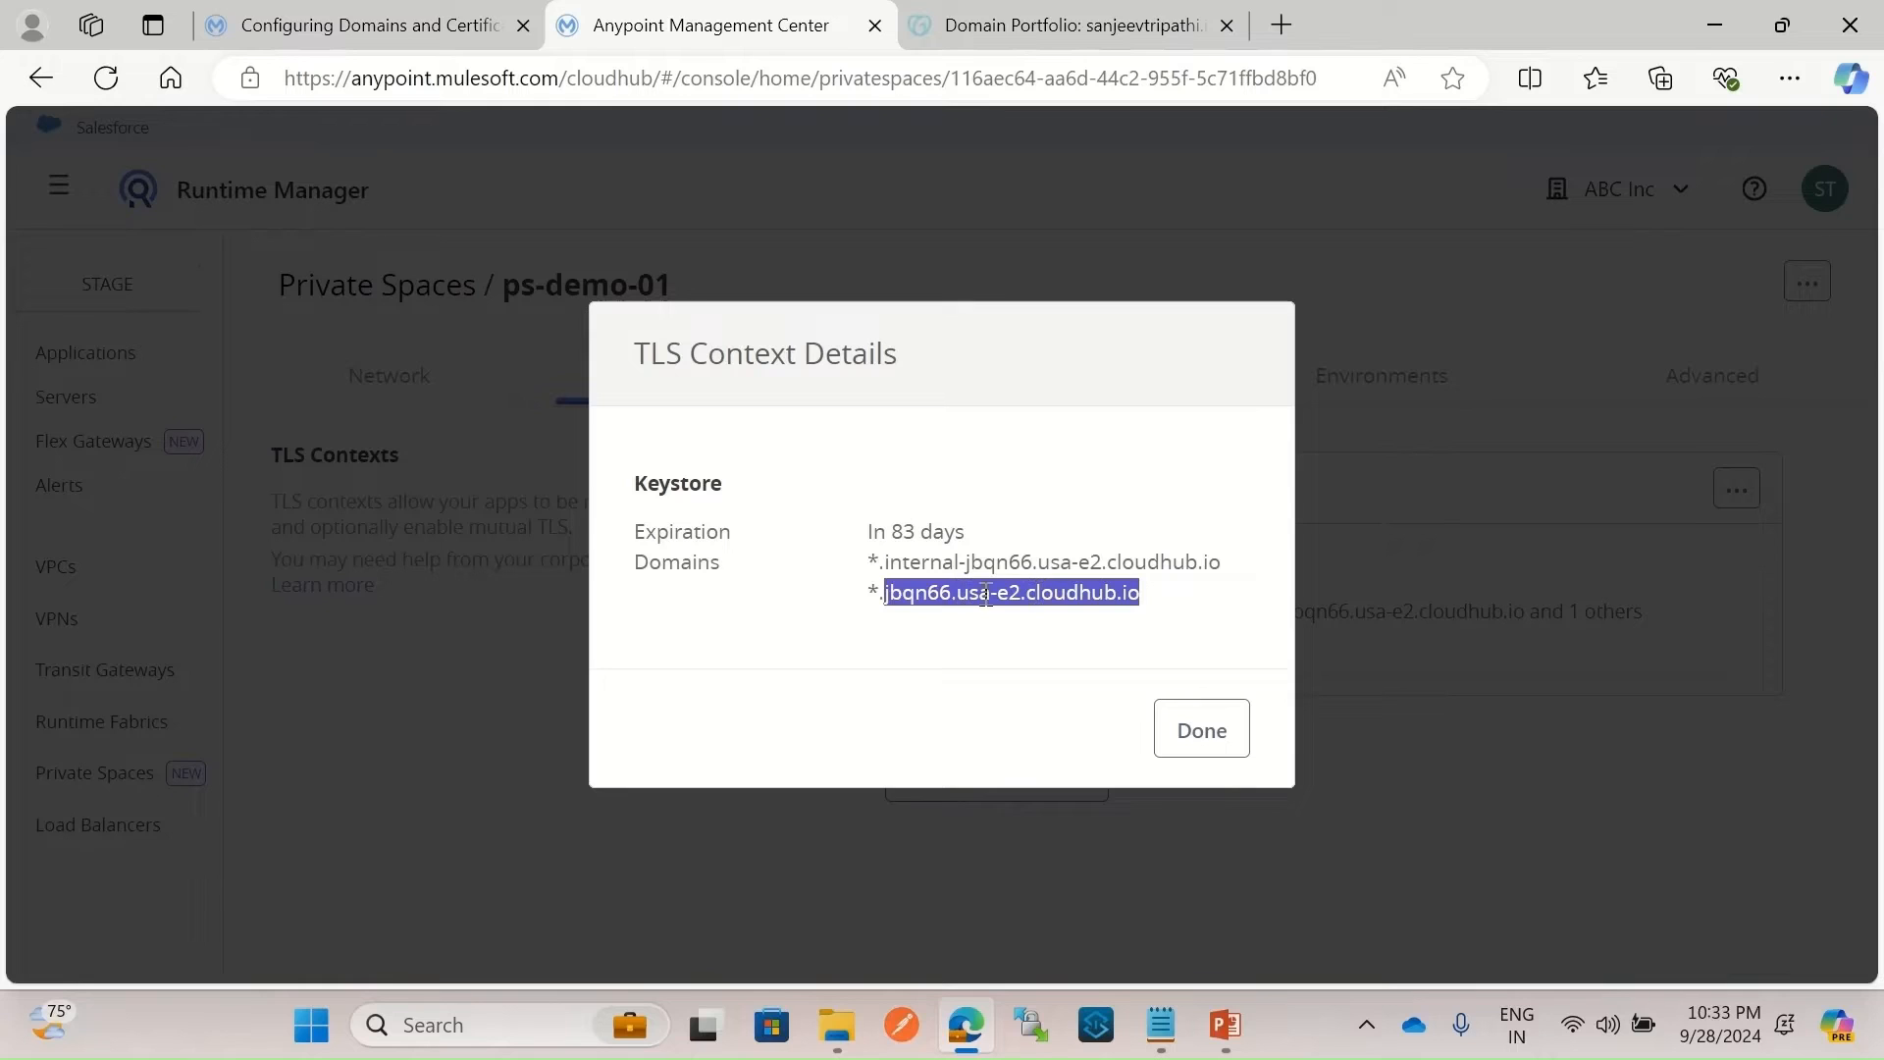
Review the keystore domains in the details of the Default TLS Context for ps-demo-01 and close the details.
click(1217, 736)
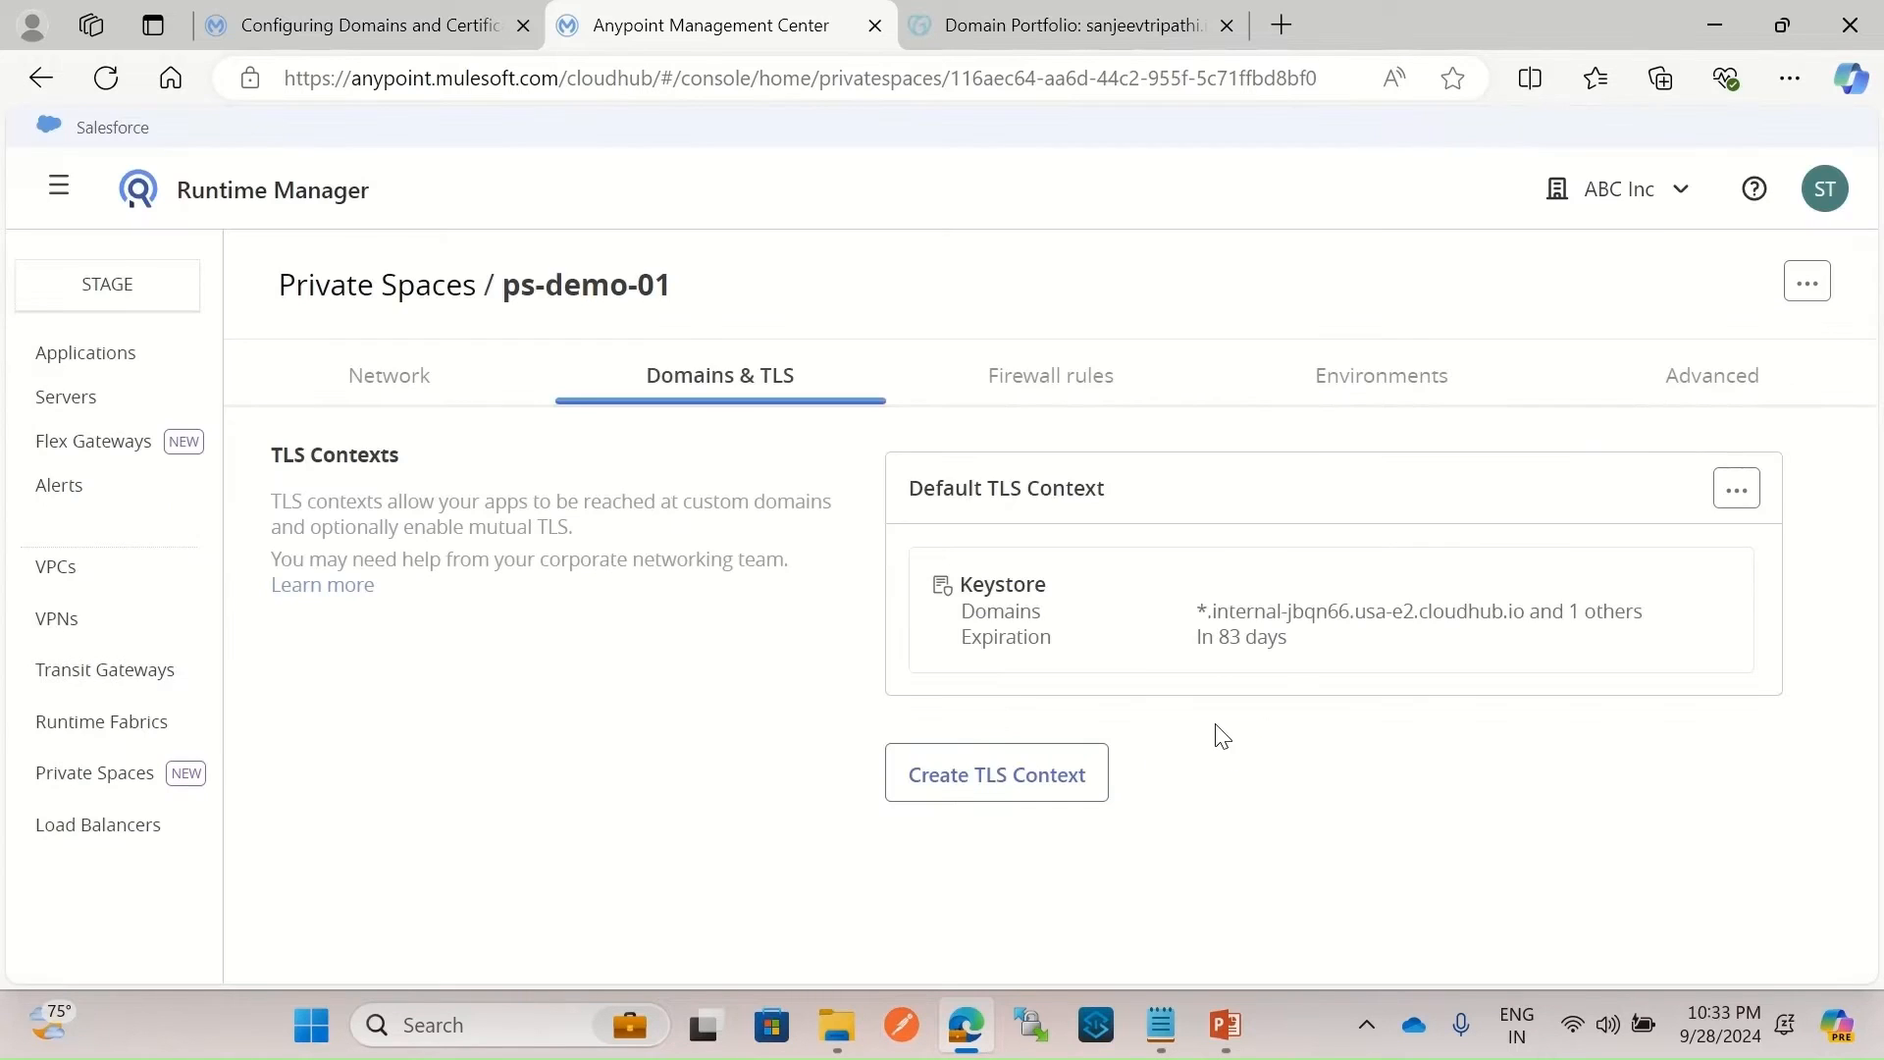
click(1735, 488)
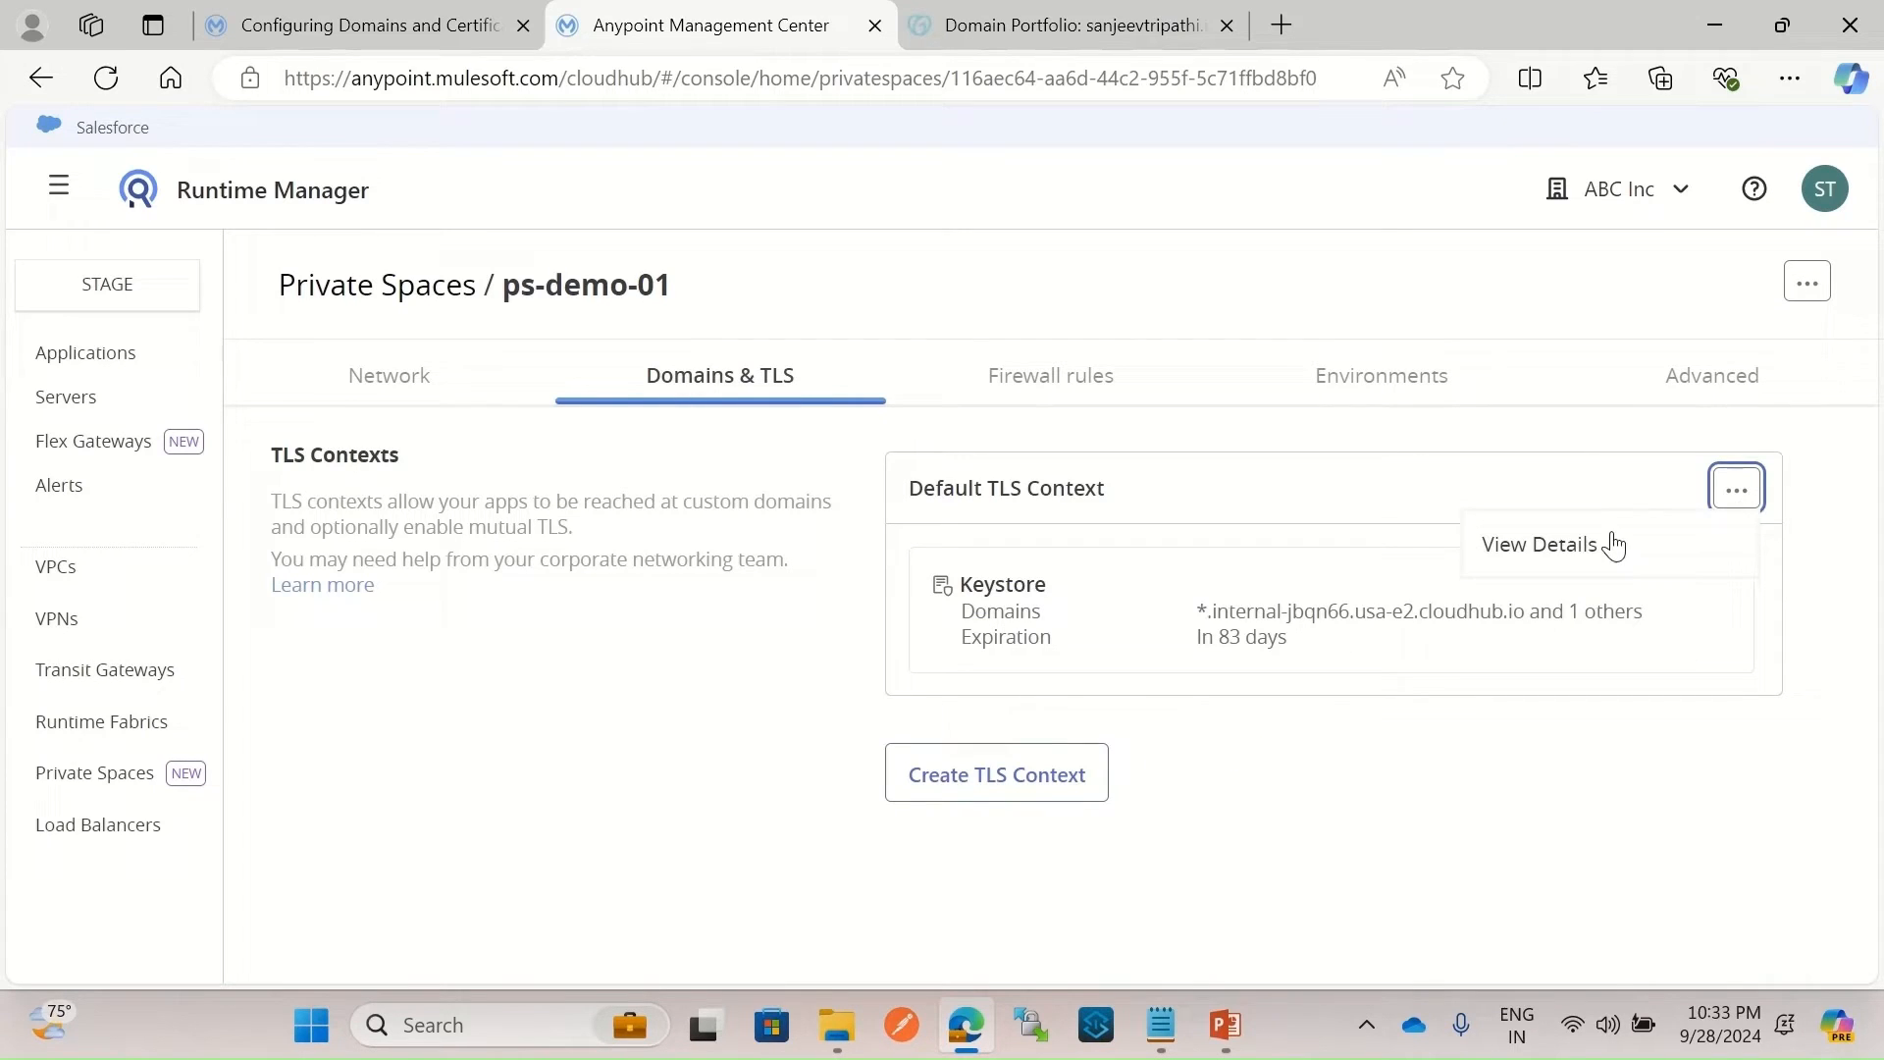
click(1547, 546)
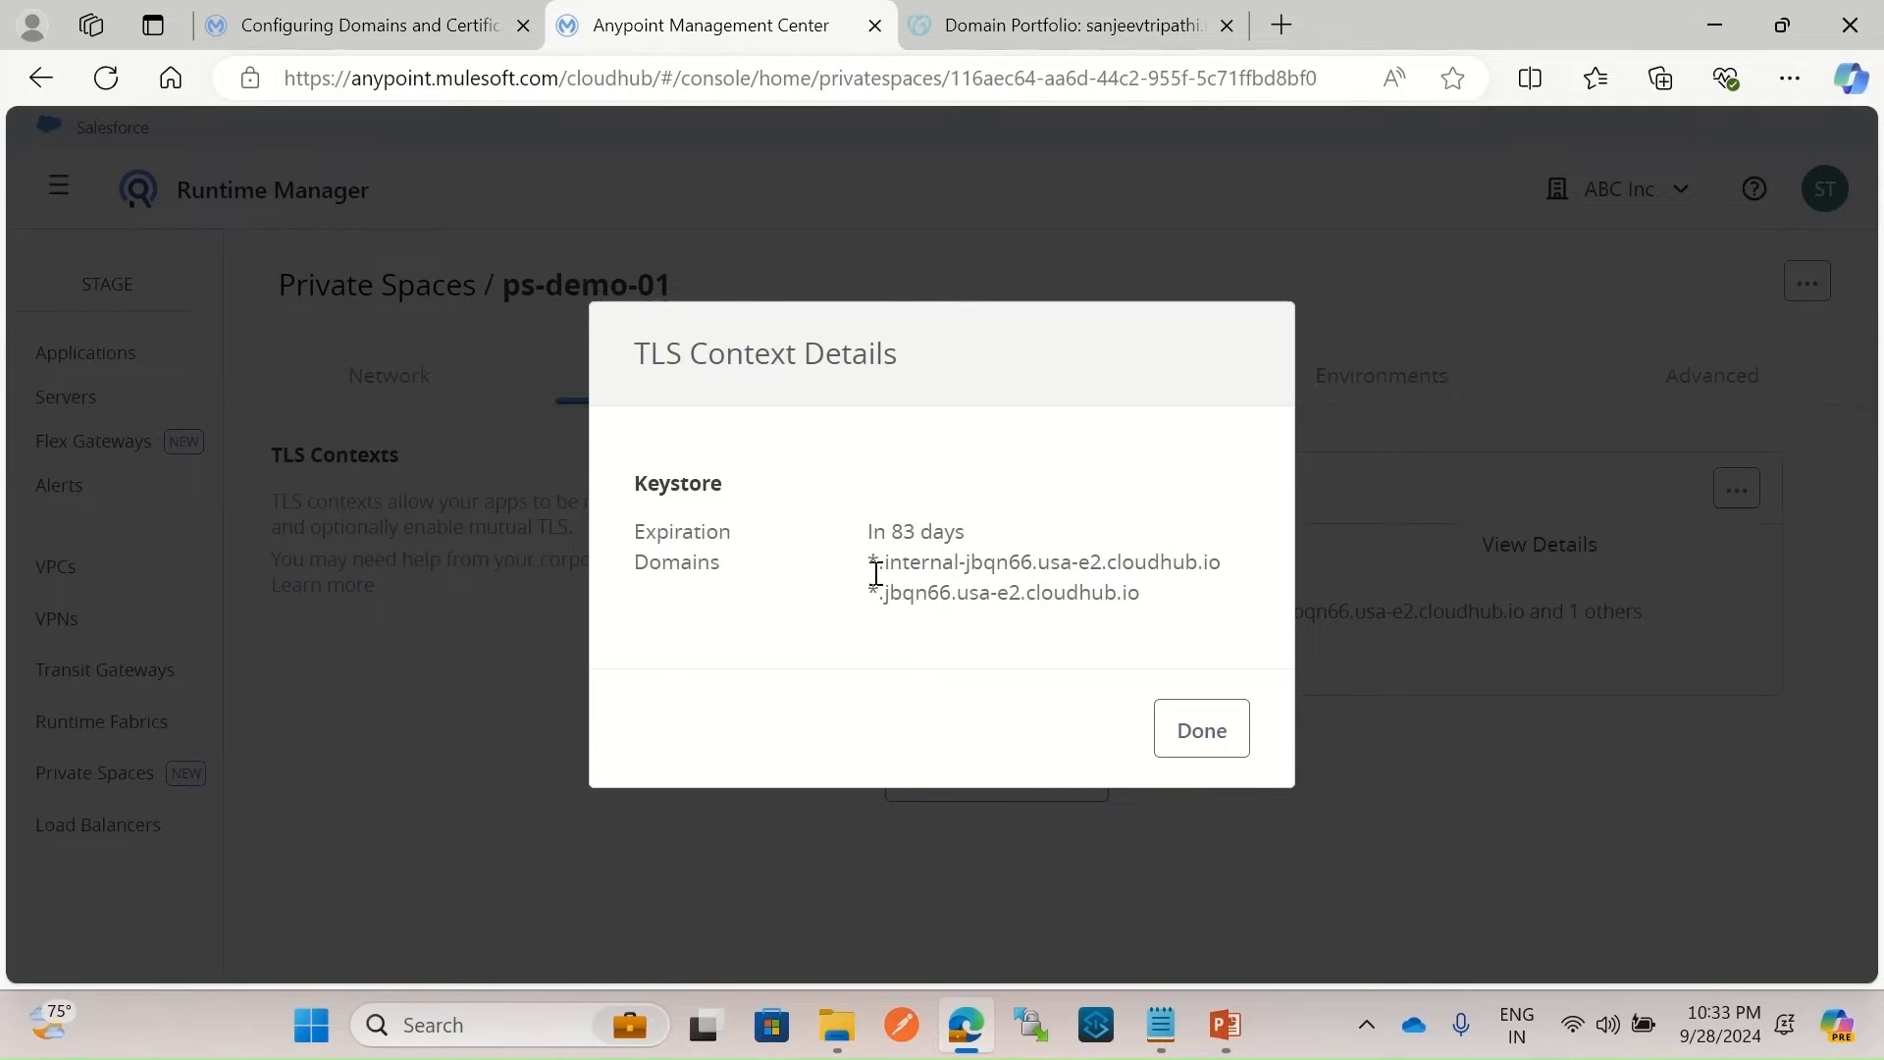
drag(871, 569, 1224, 585)
drag(914, 592, 1155, 613)
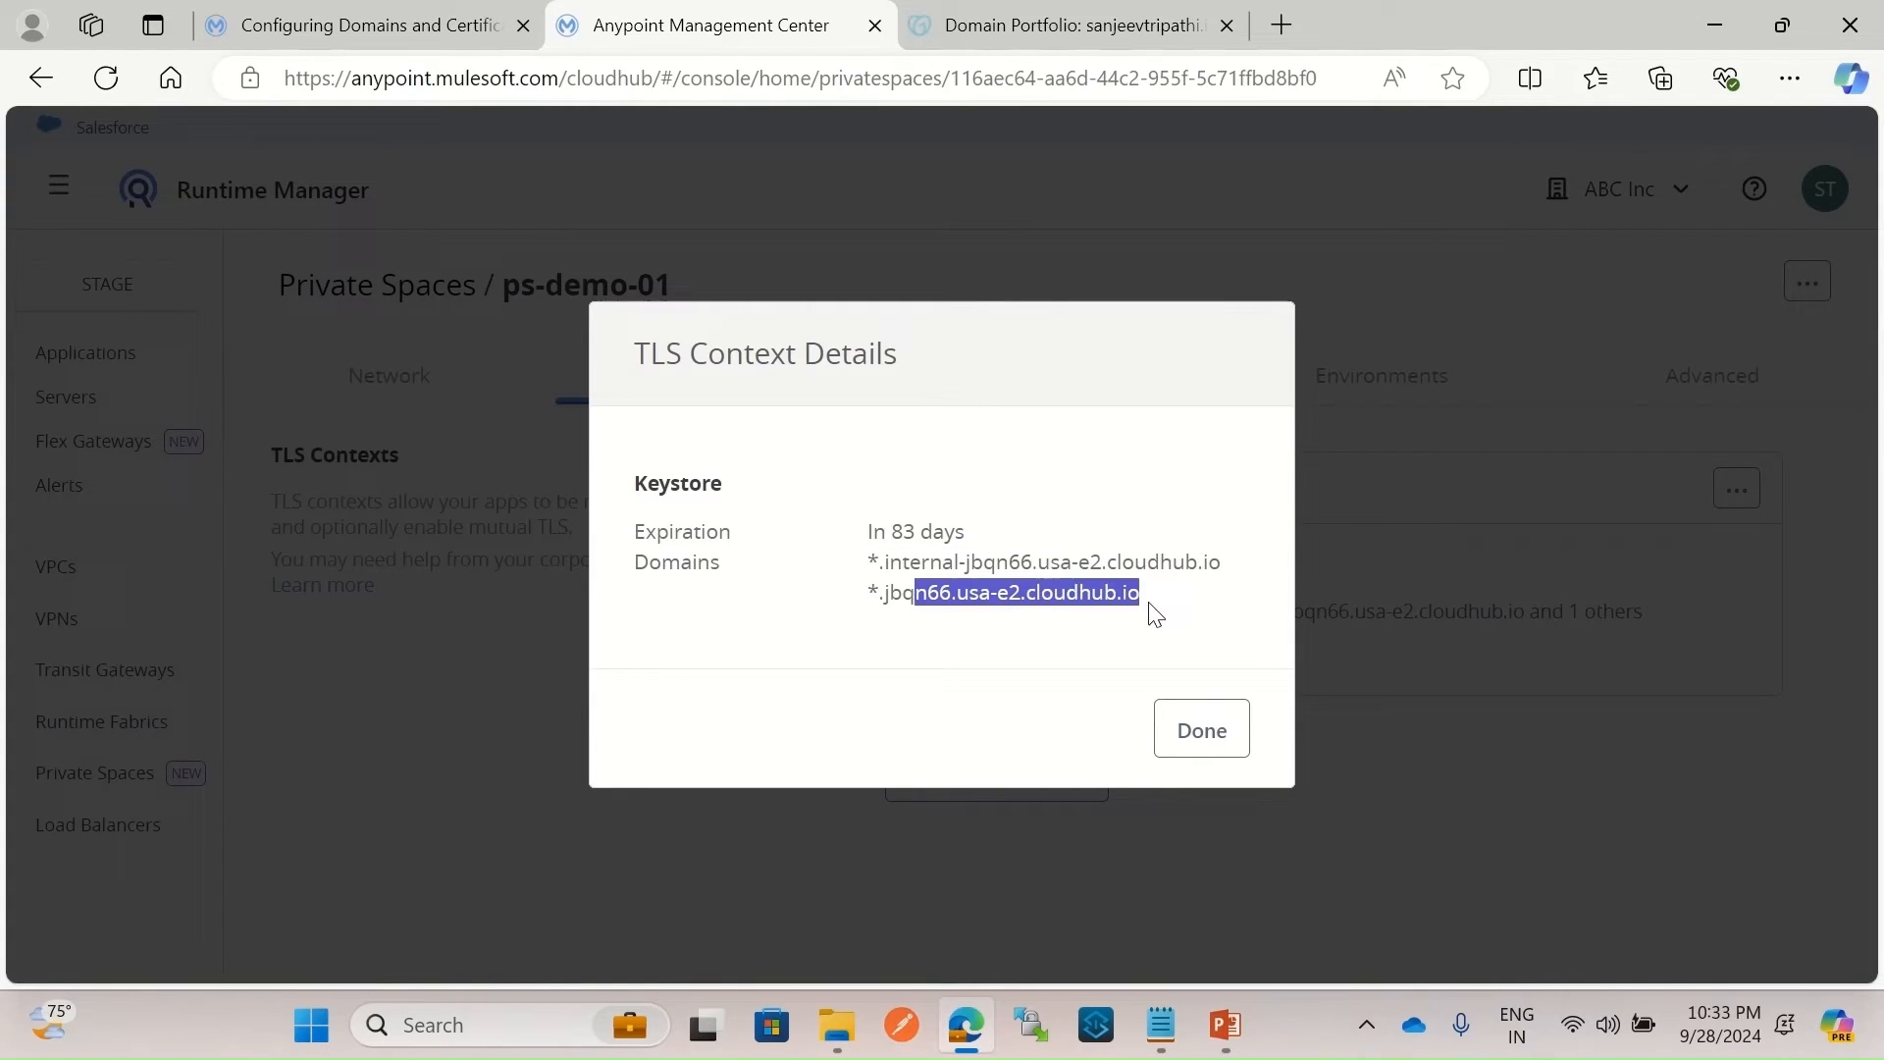
click(1201, 730)
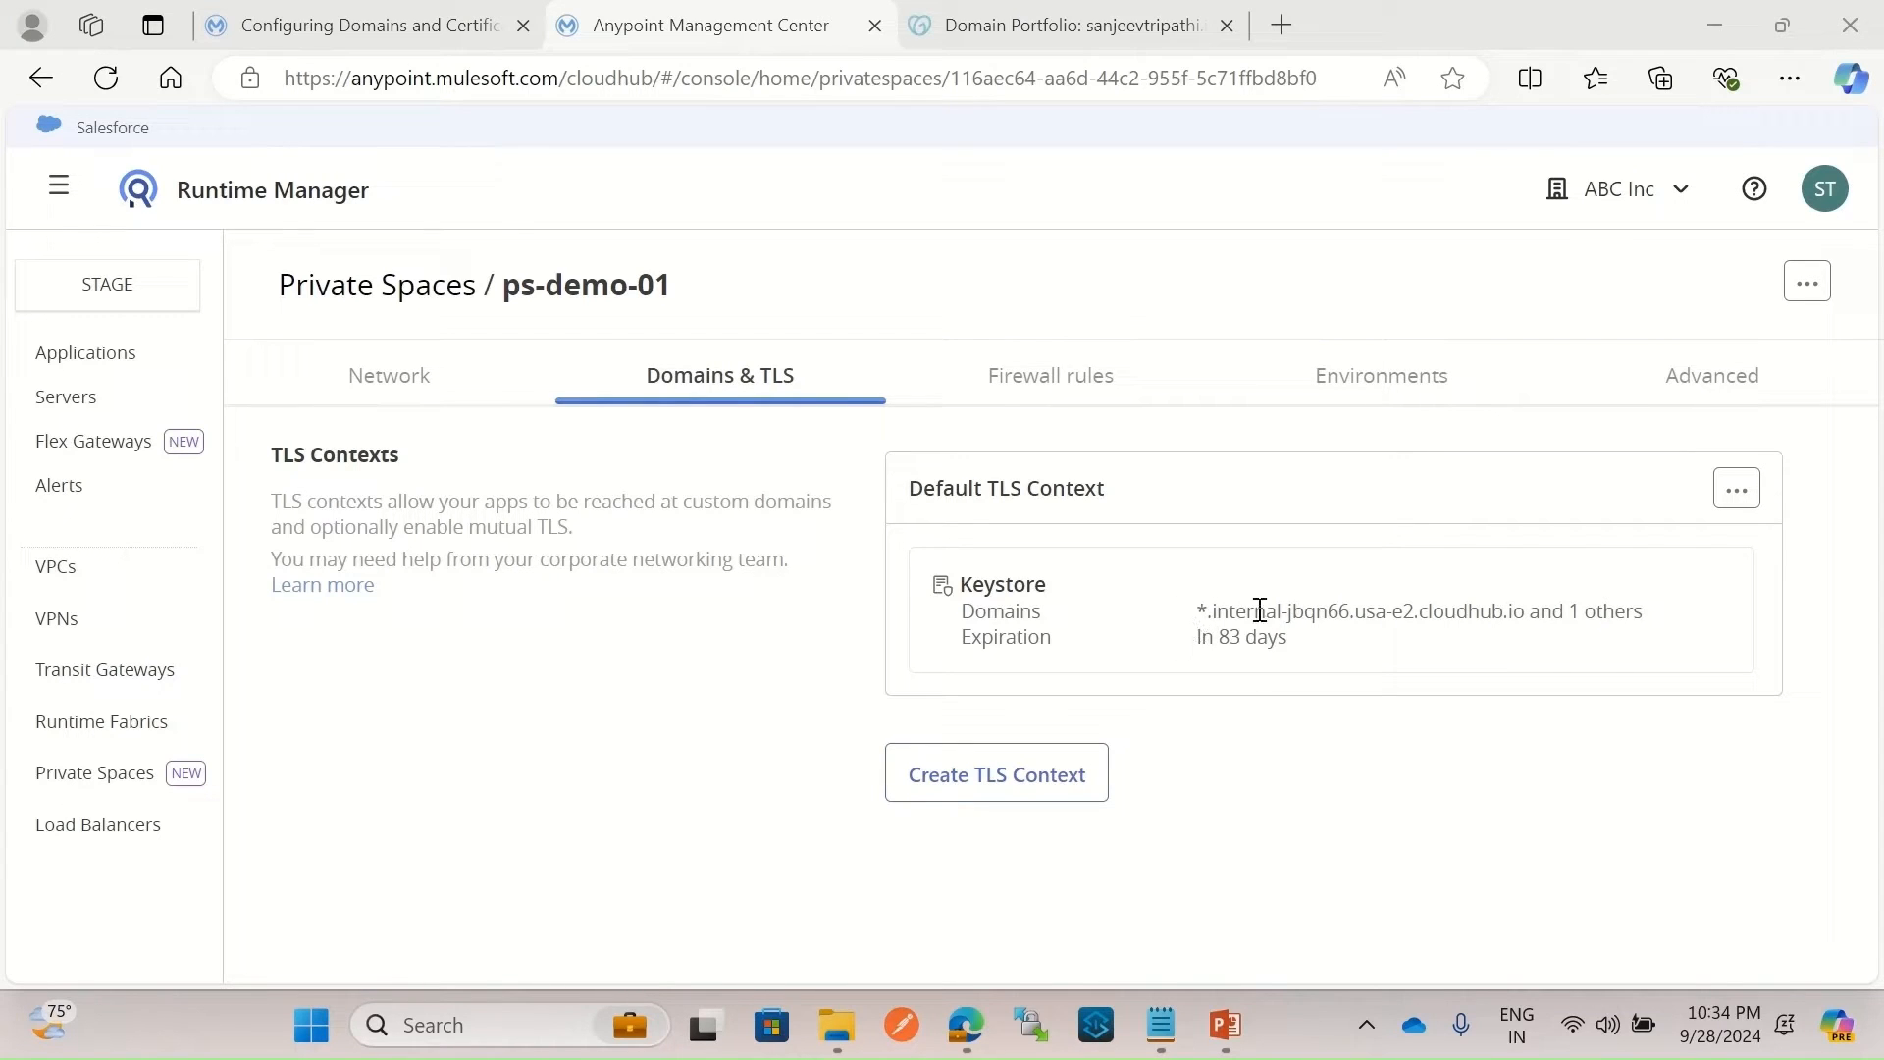
drag(1260, 611, 1572, 591)
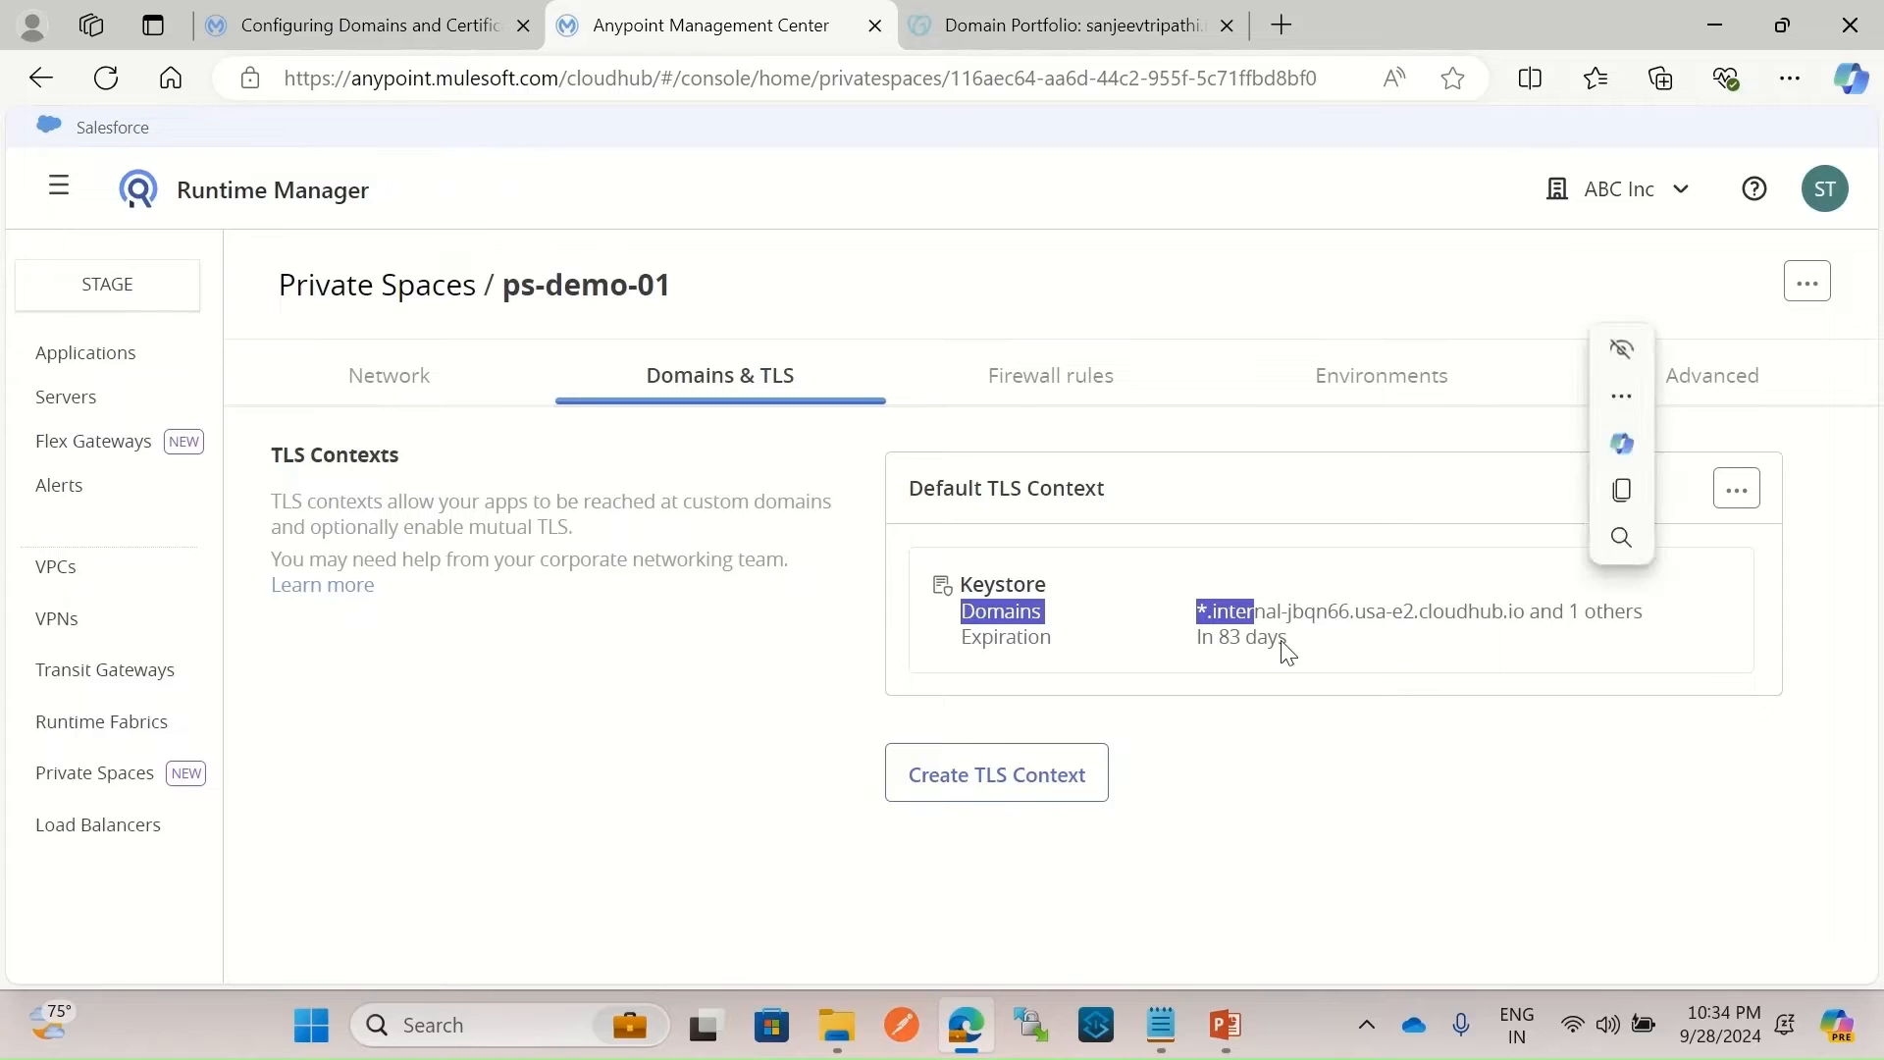
click(1348, 696)
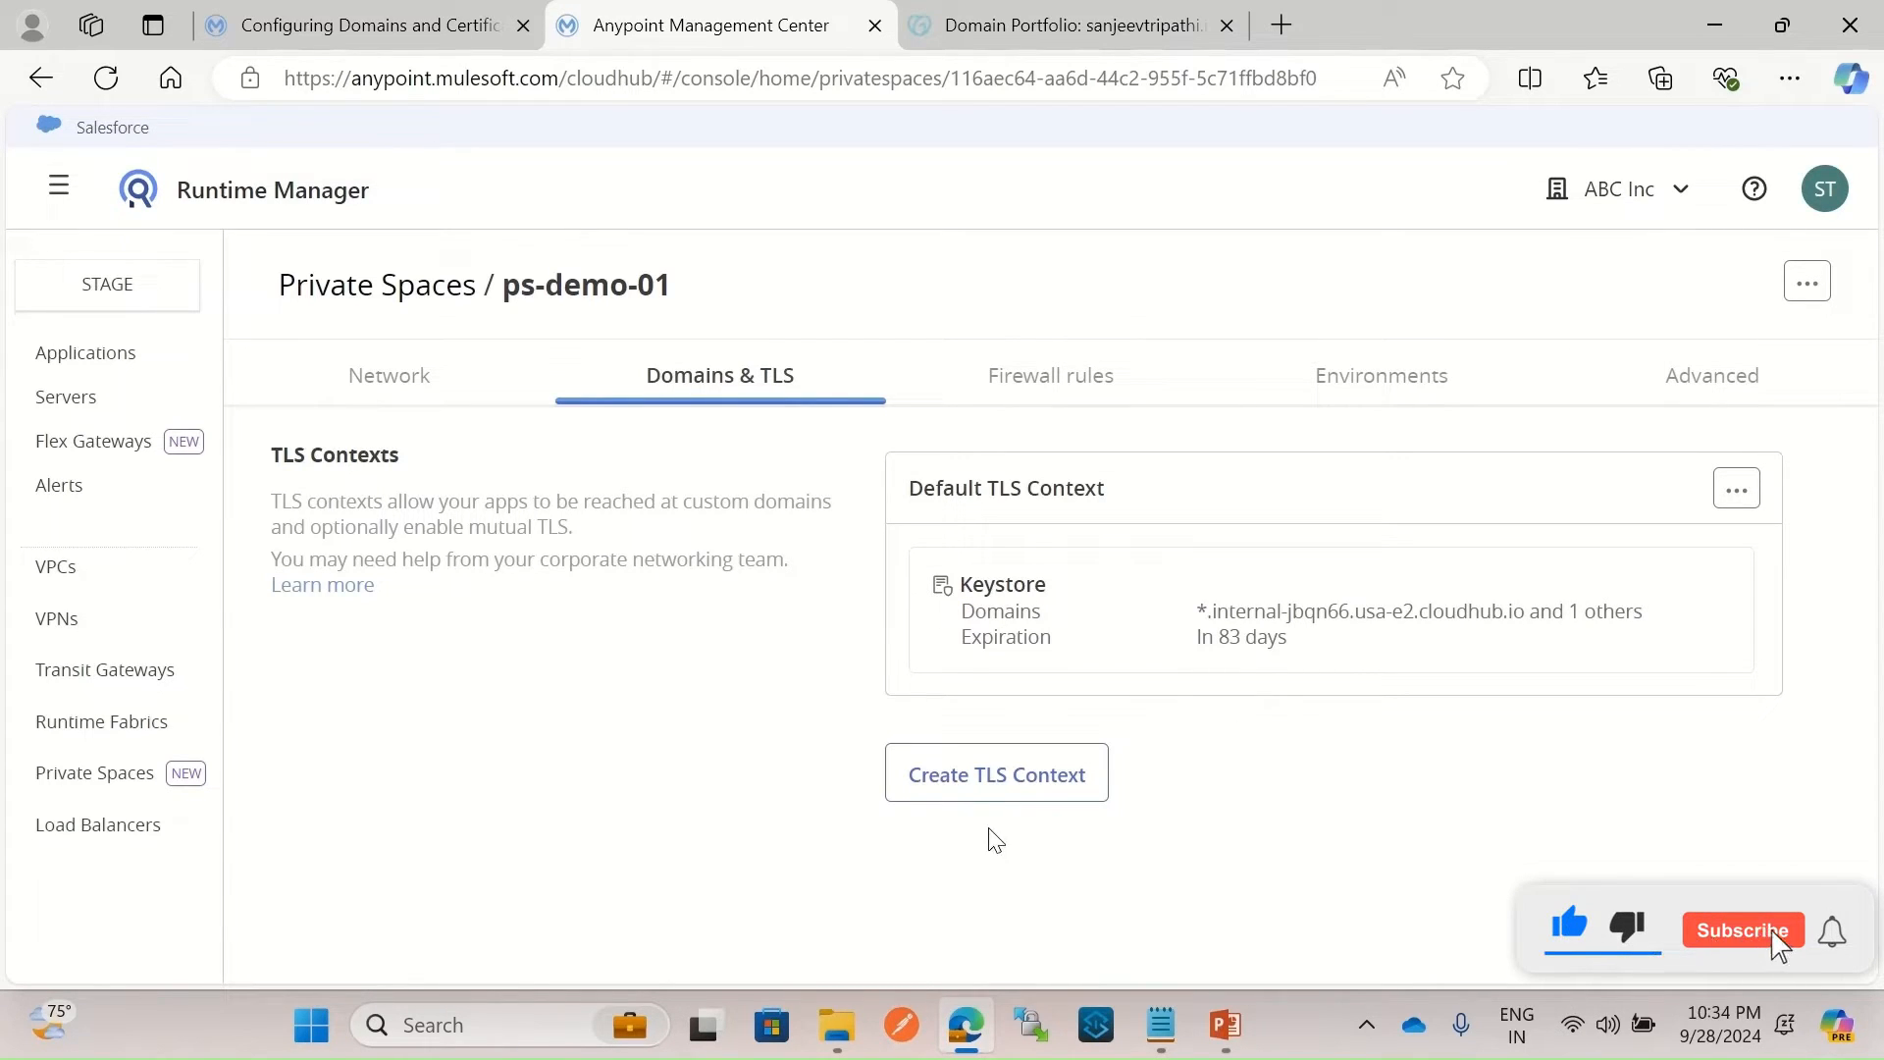
Open a new TLS context form and review its keystore fields and the CNAME host and value under Configure DNS.
click(1018, 786)
scroll(1220, 572, down, 2)
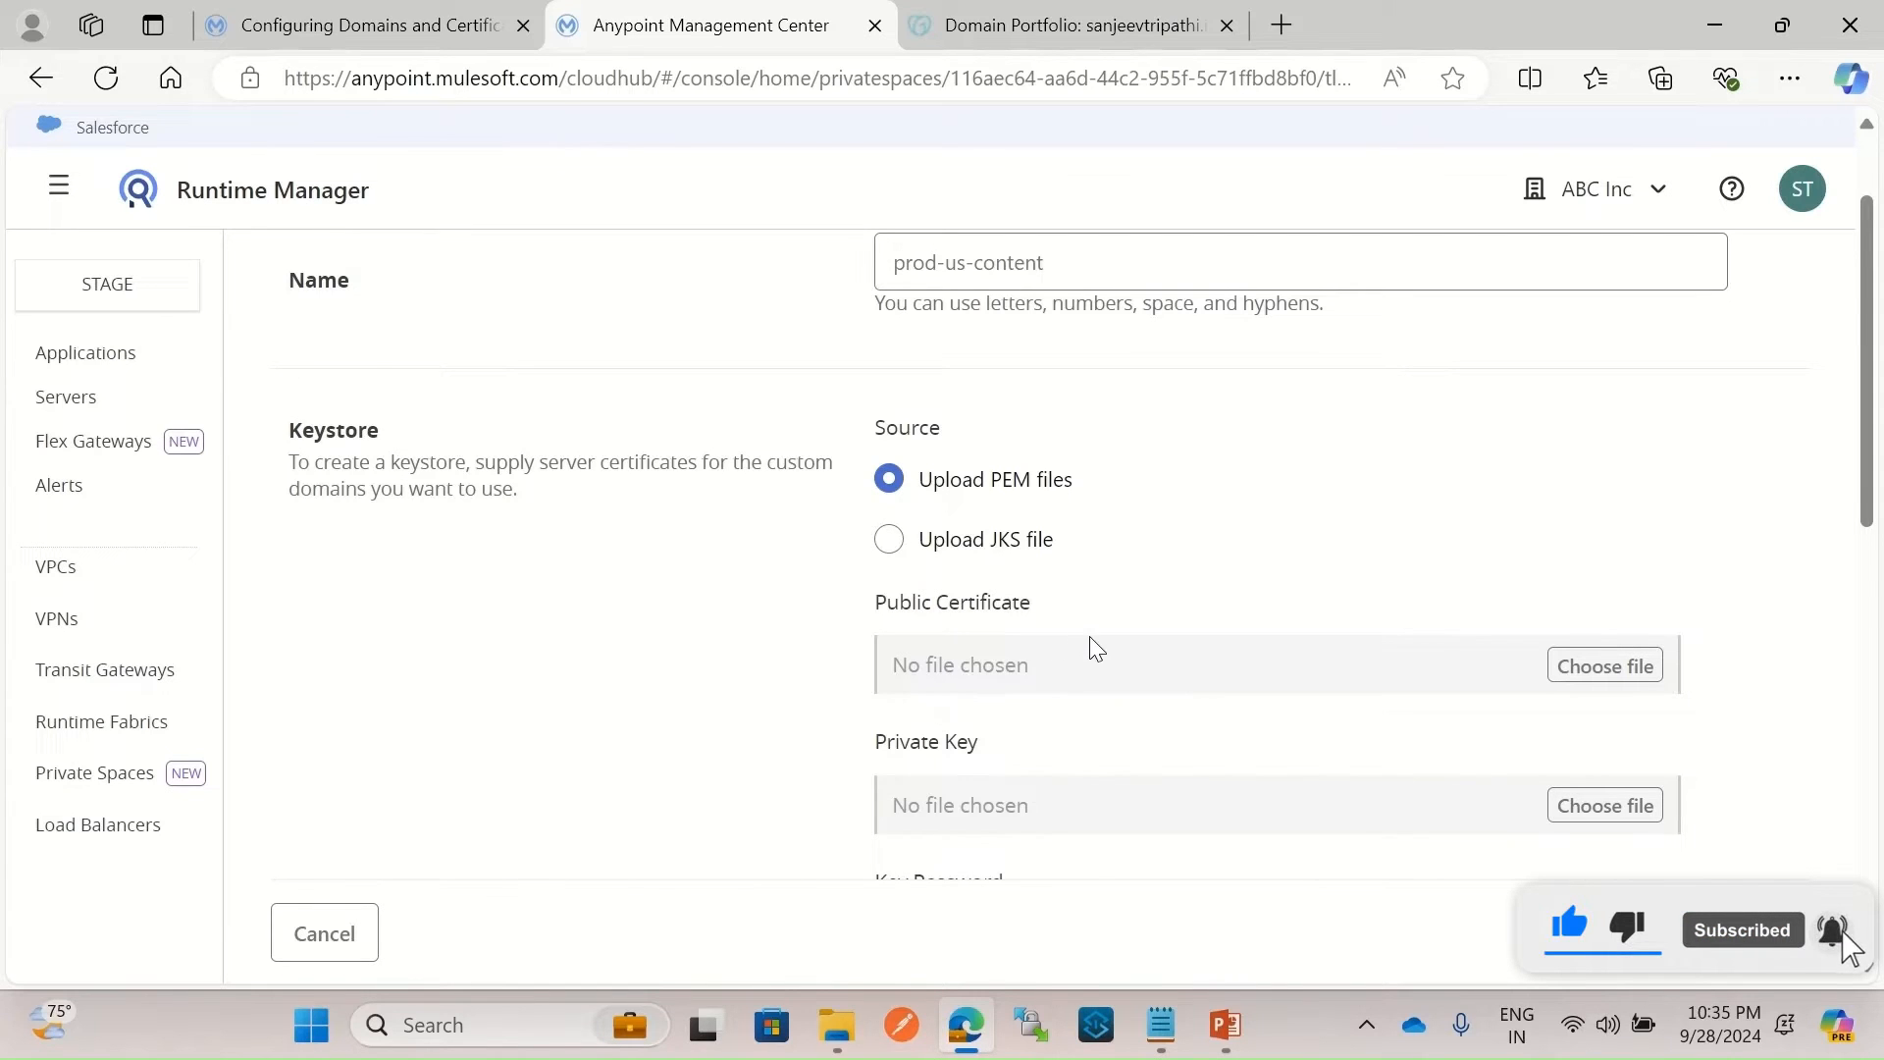
scroll(1089, 643, down, 1)
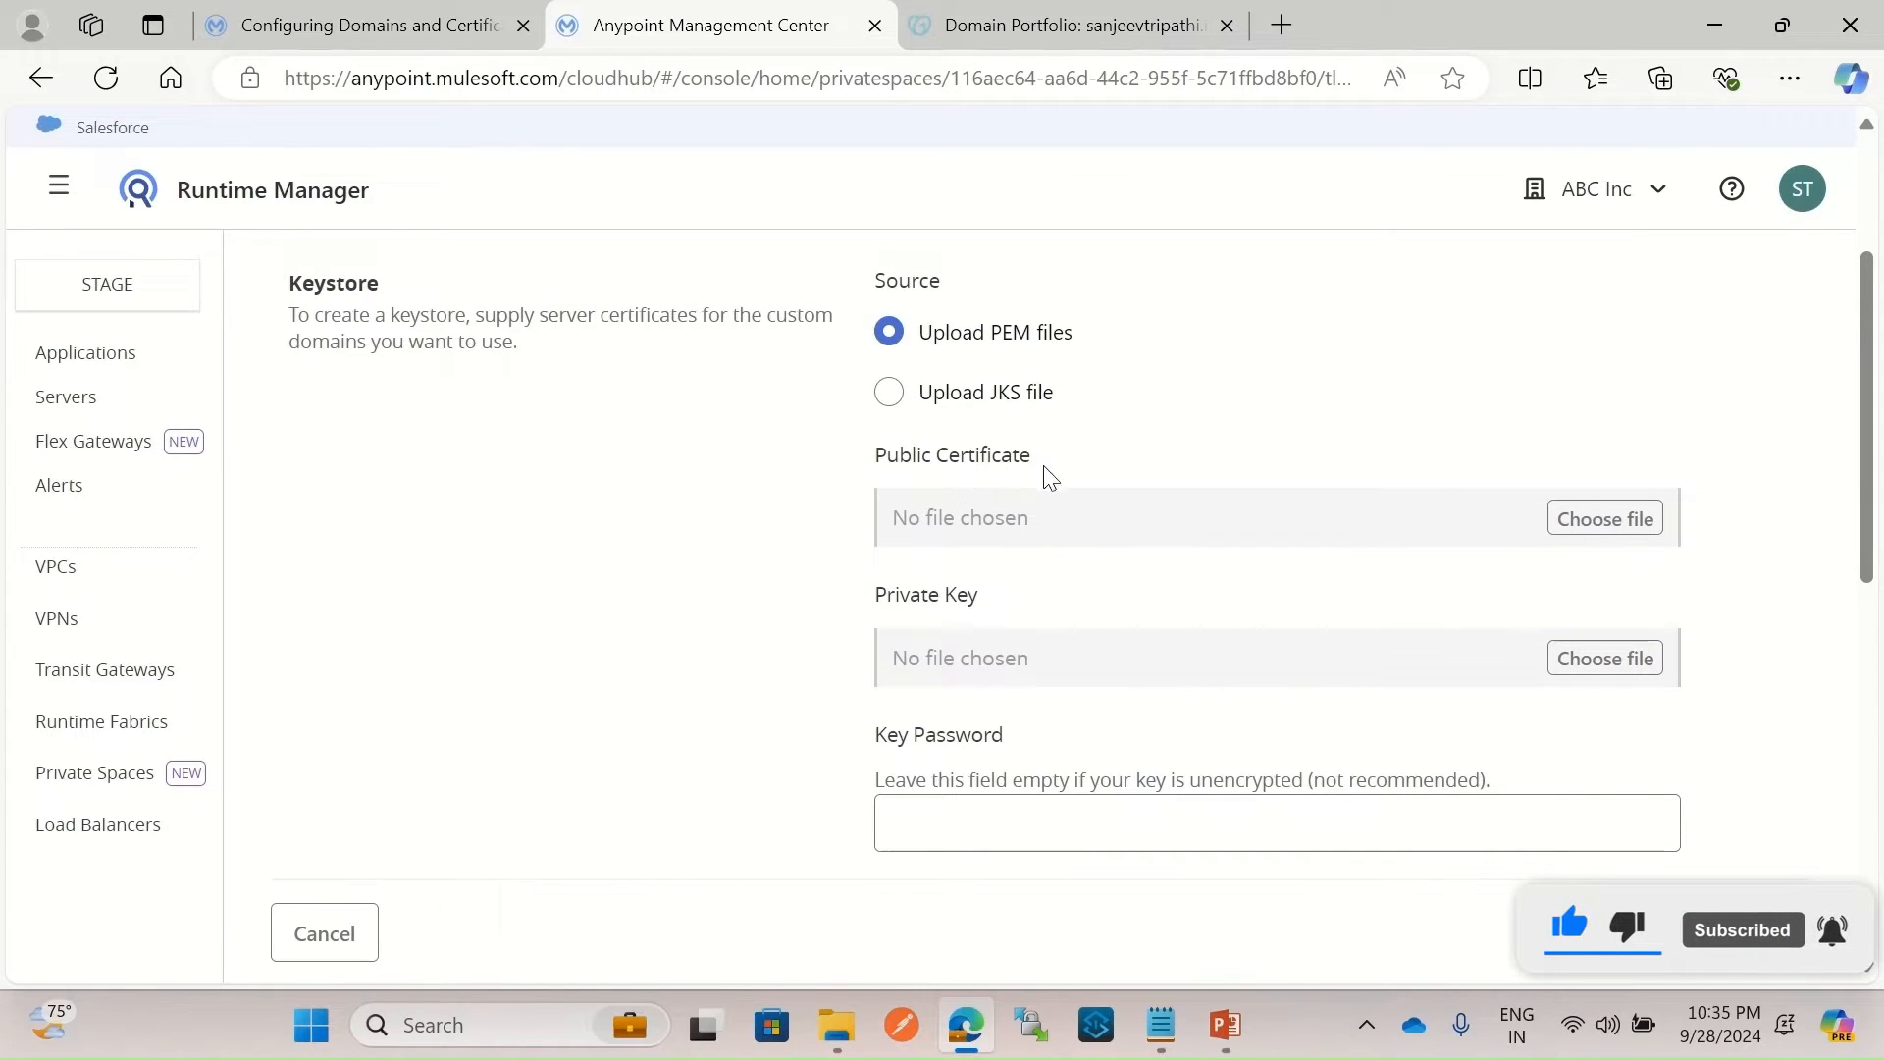
scroll(1152, 643, down, 3)
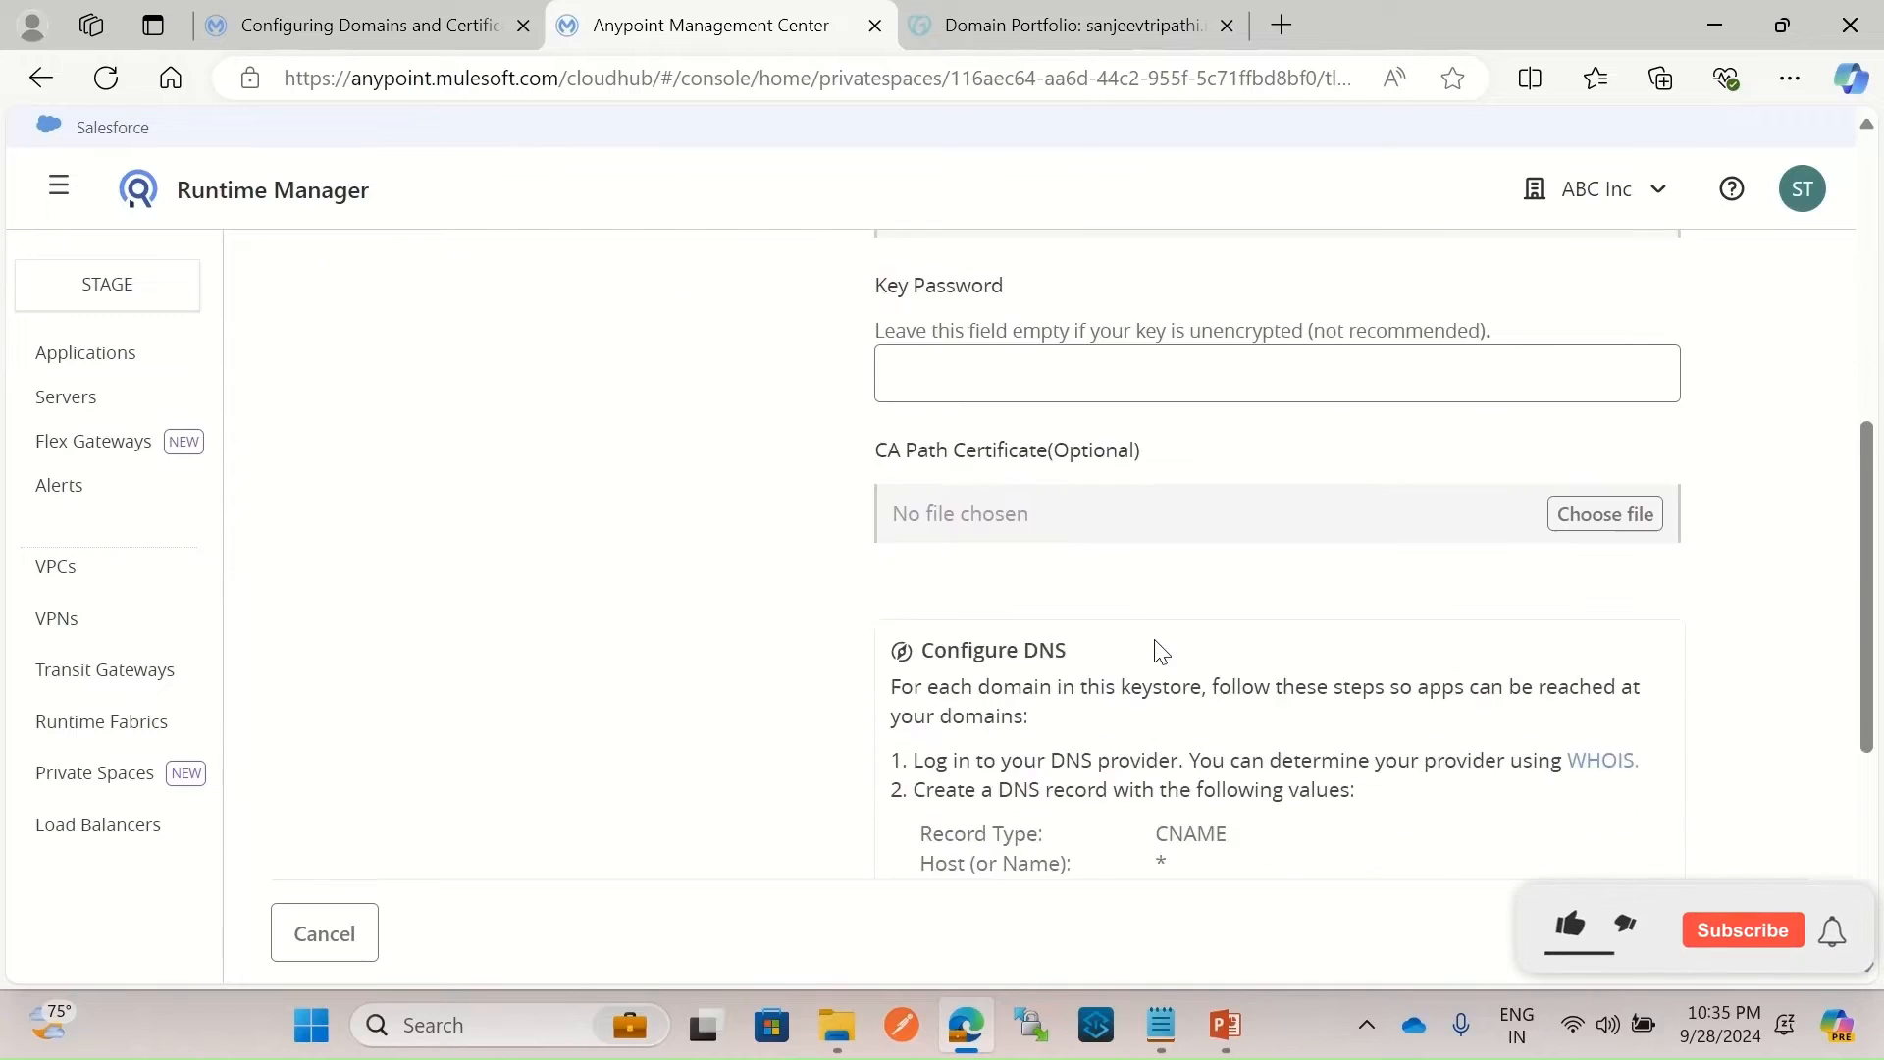
scroll(1143, 598, down, 1)
scroll(1134, 545, down, 1)
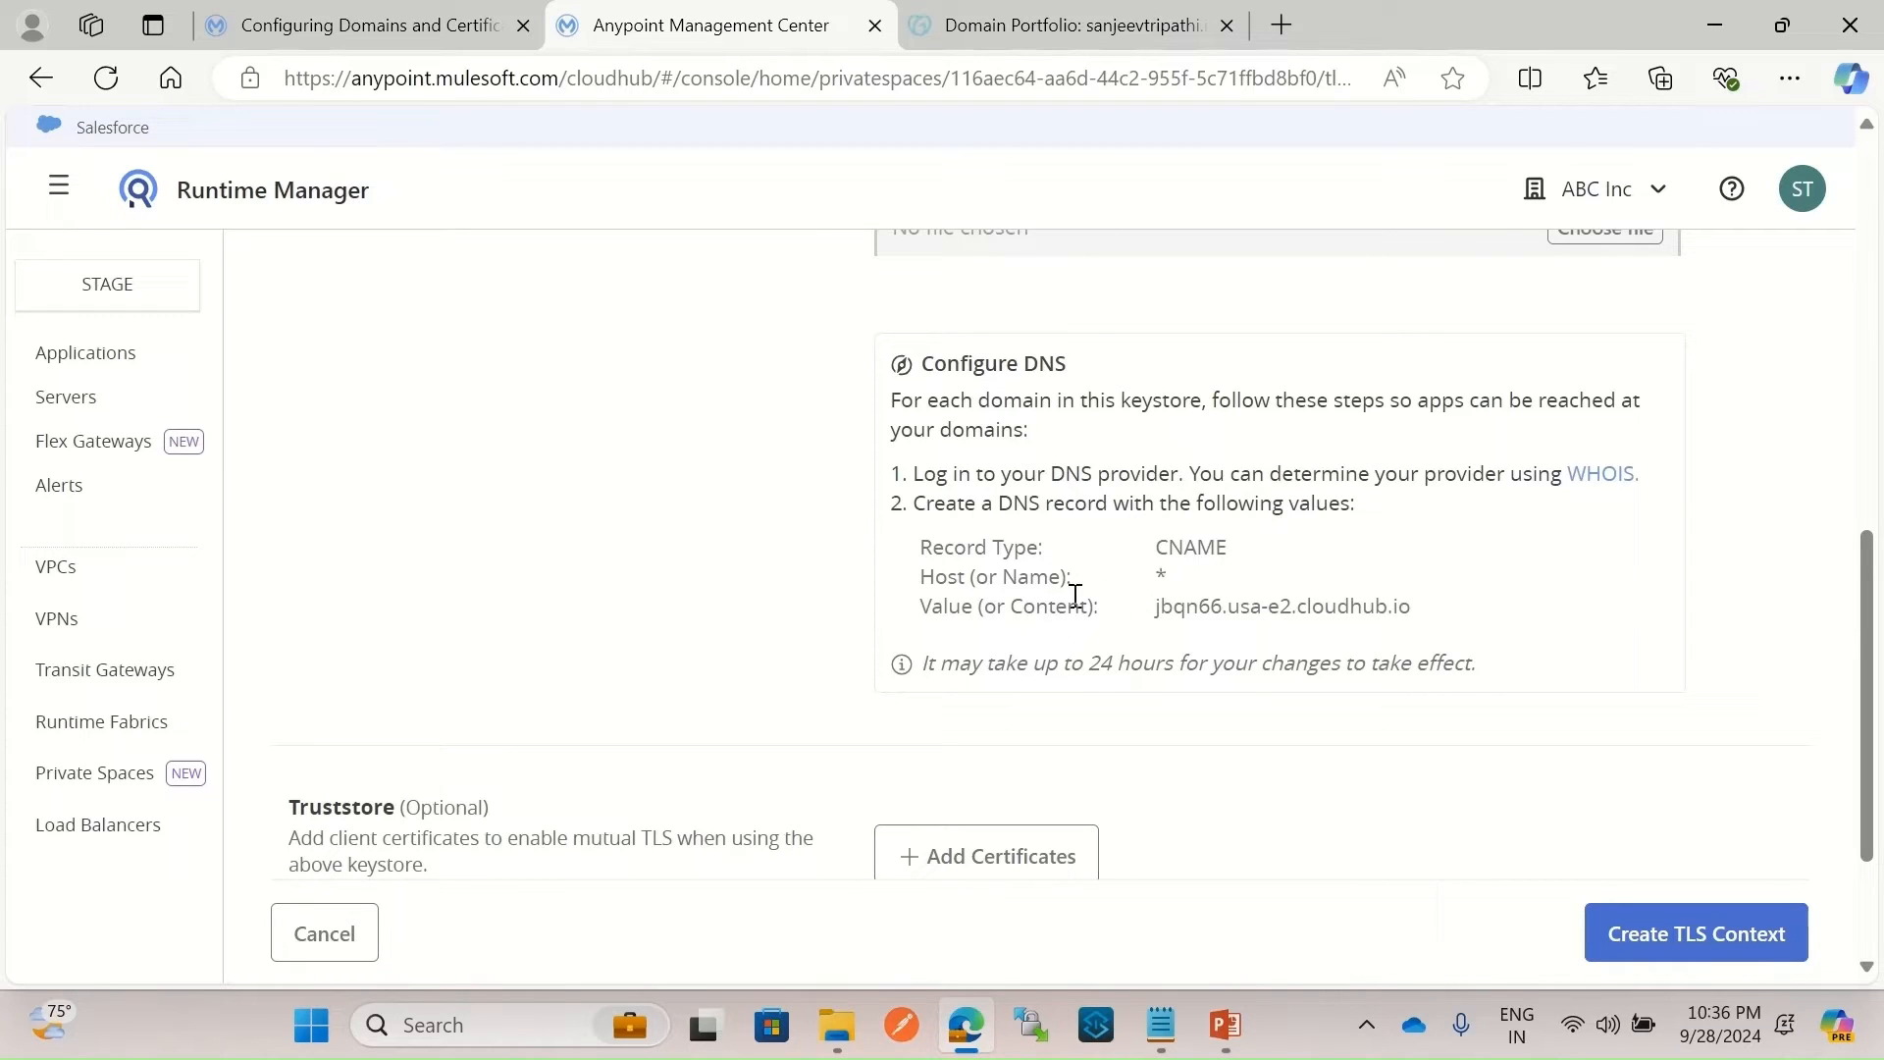
drag(1153, 579, 1187, 581)
click(1163, 615)
drag(1150, 616, 1432, 613)
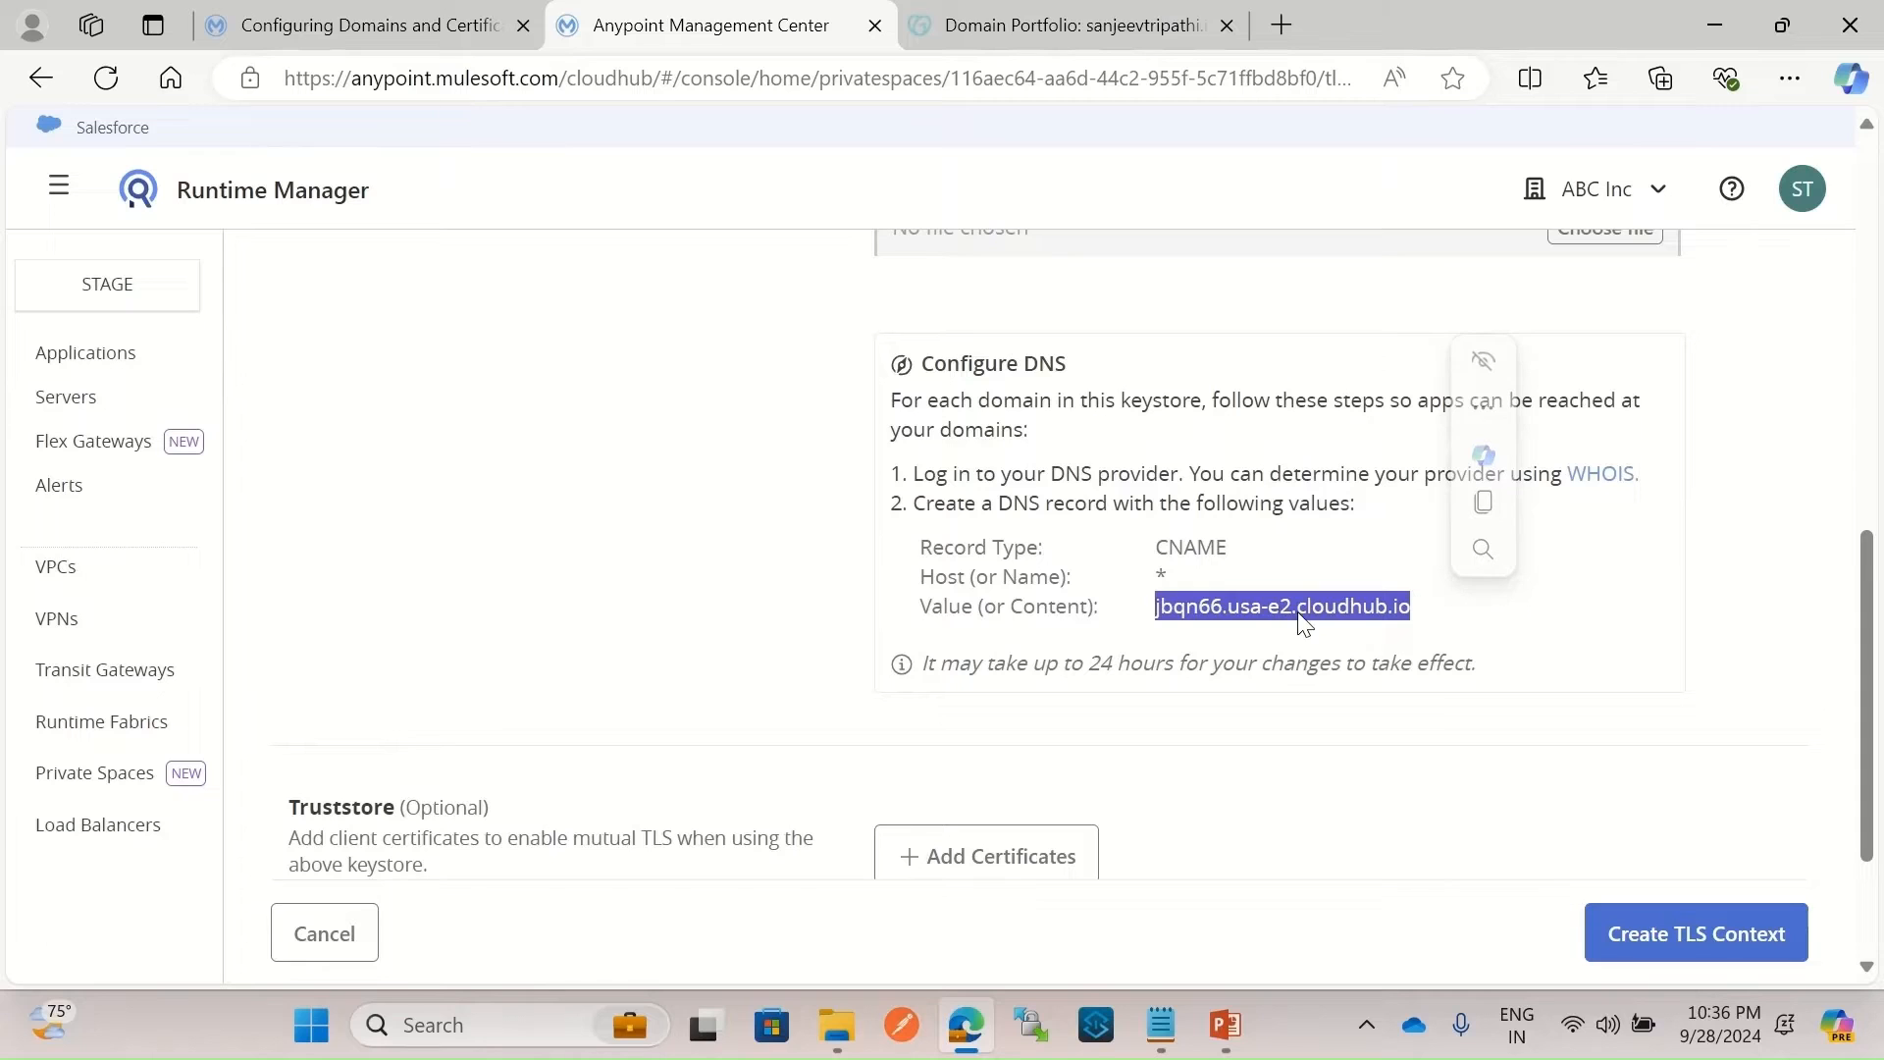
Return to ps-demo-01 and compare the CNAME value with the domains in the Default TLS Context details.
scroll(1293, 593, up, 10)
scroll(1293, 572, up, 2)
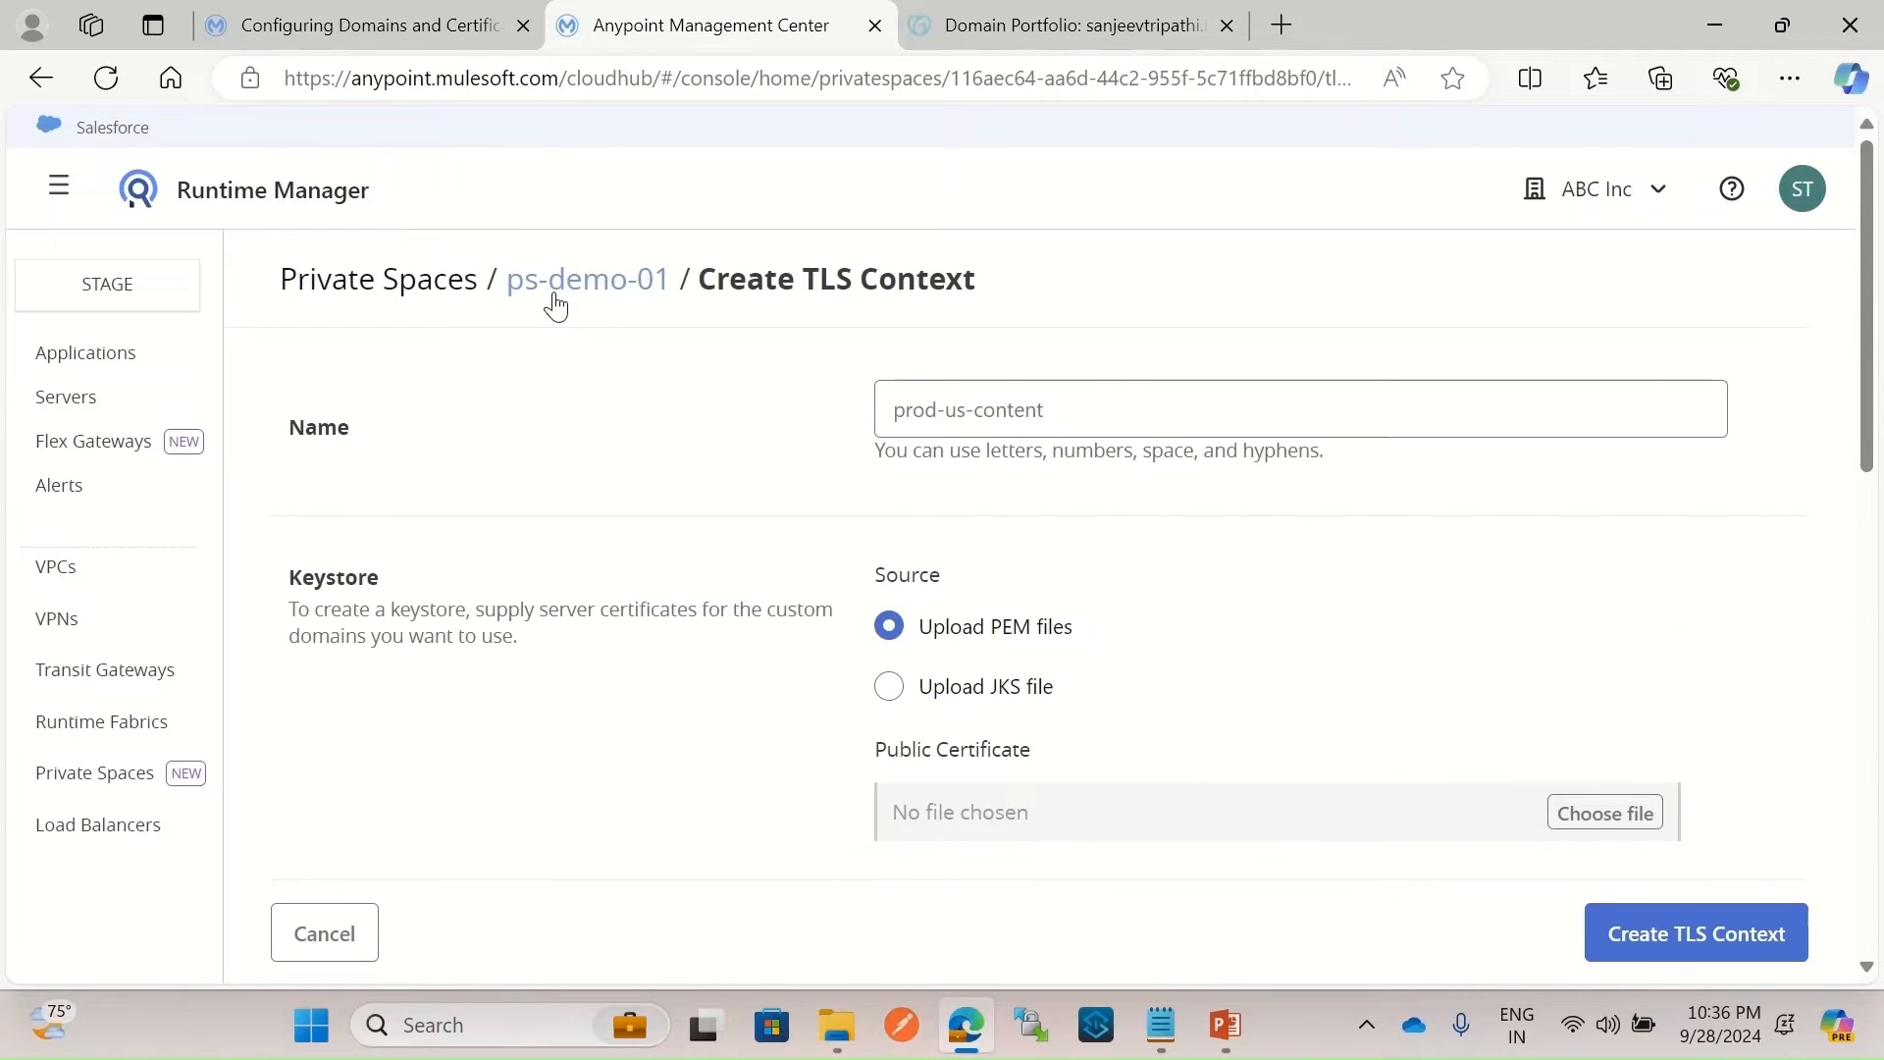
click(555, 294)
click(1736, 487)
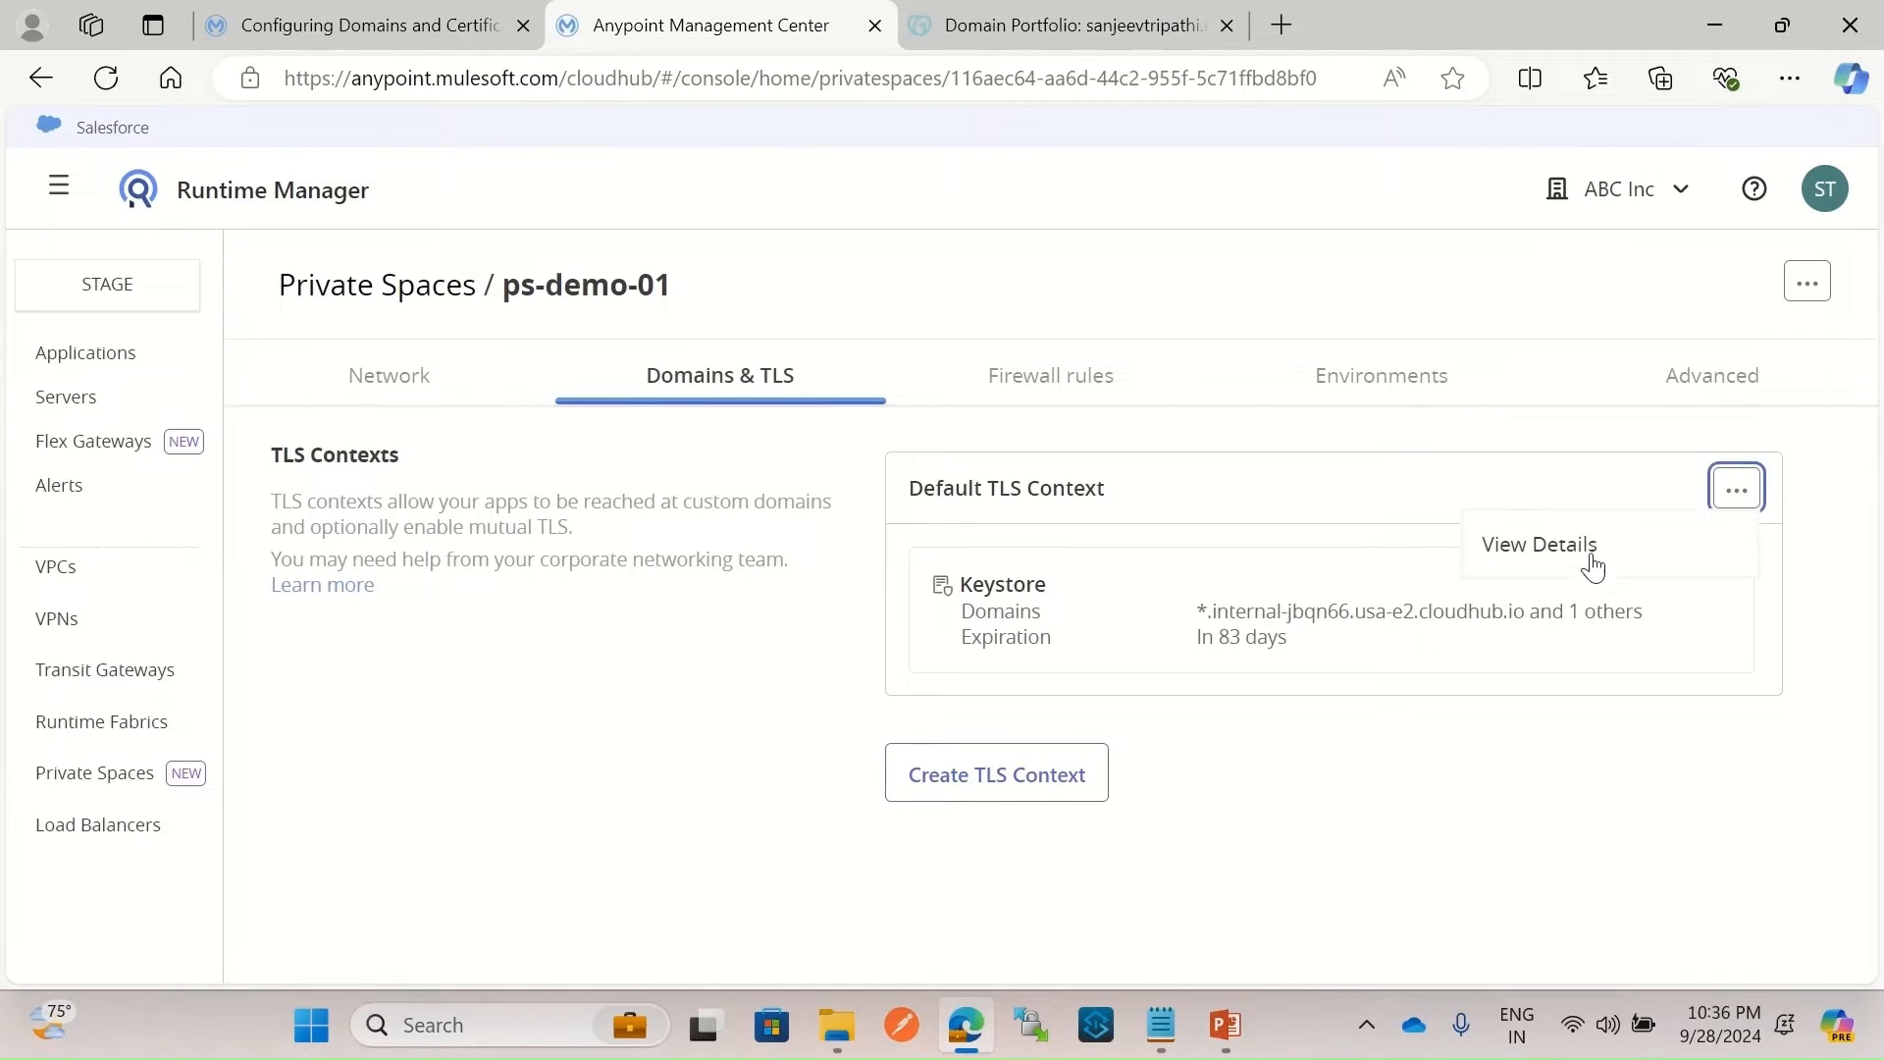
click(1519, 554)
drag(901, 592, 1231, 619)
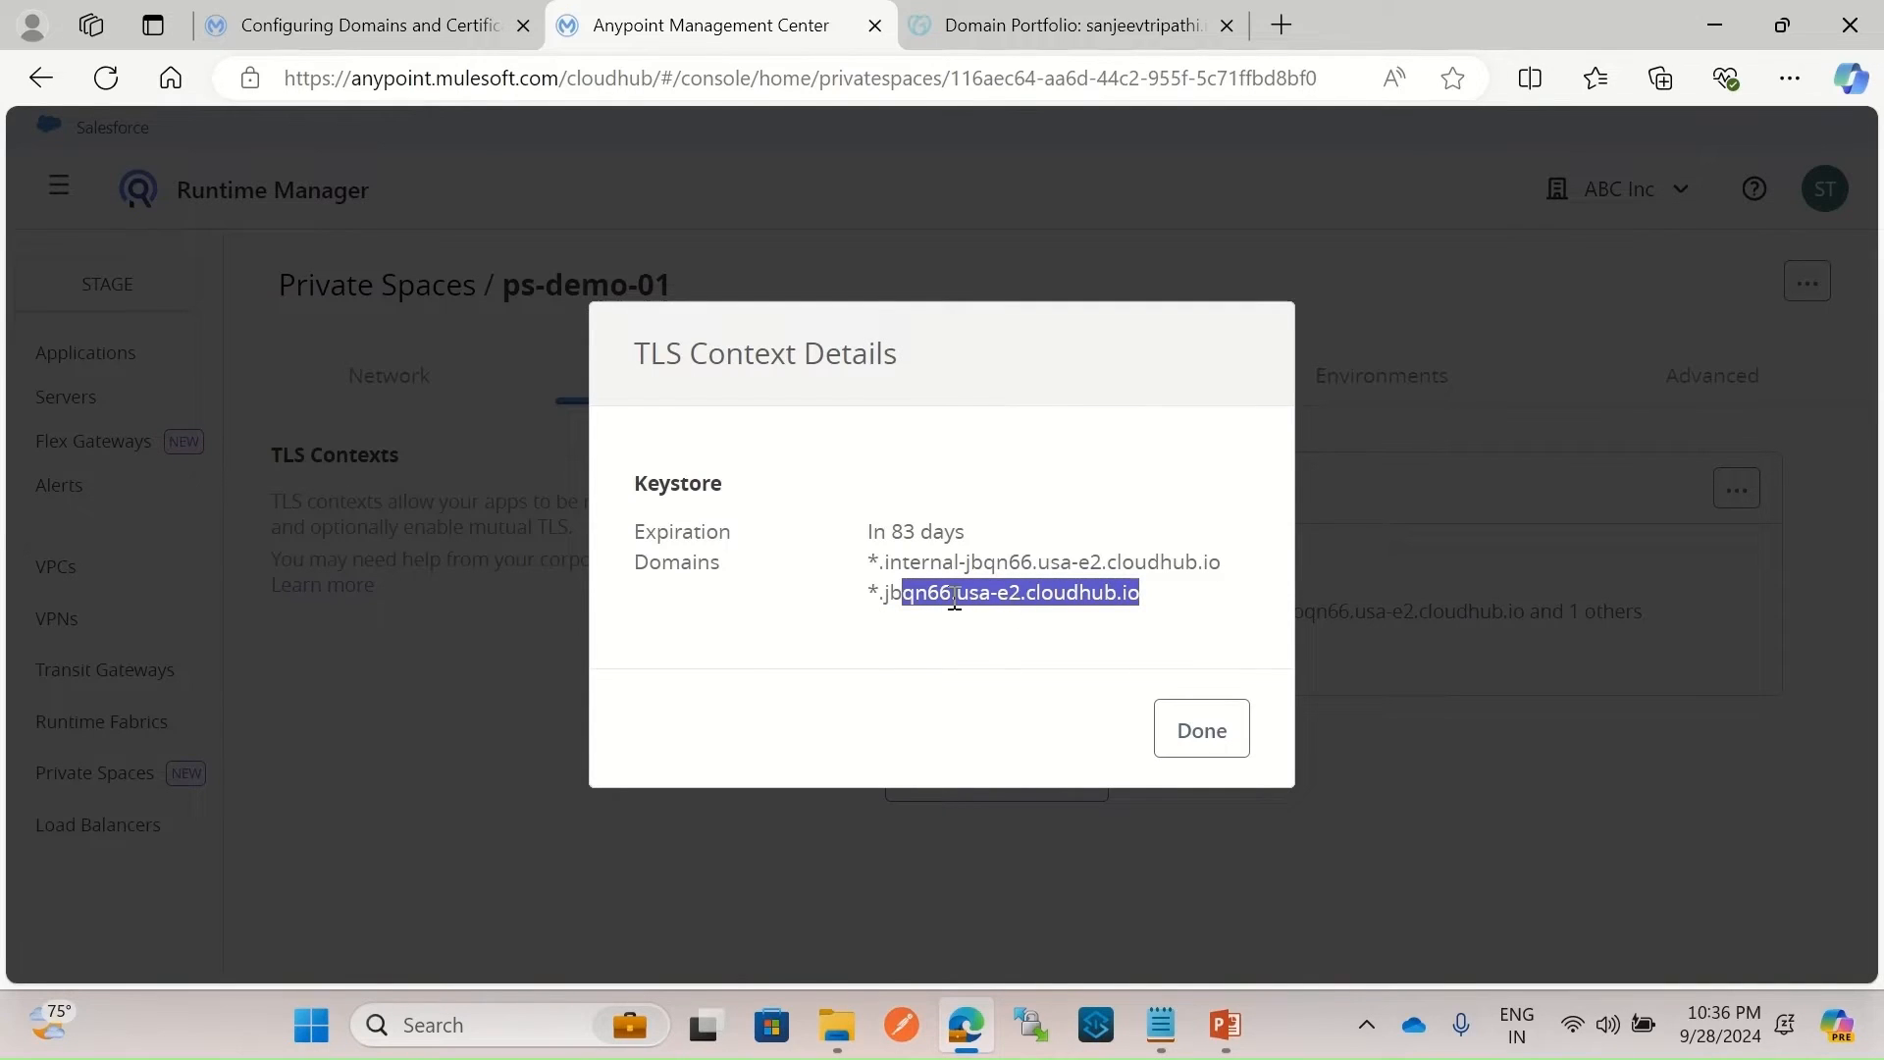
click(1202, 728)
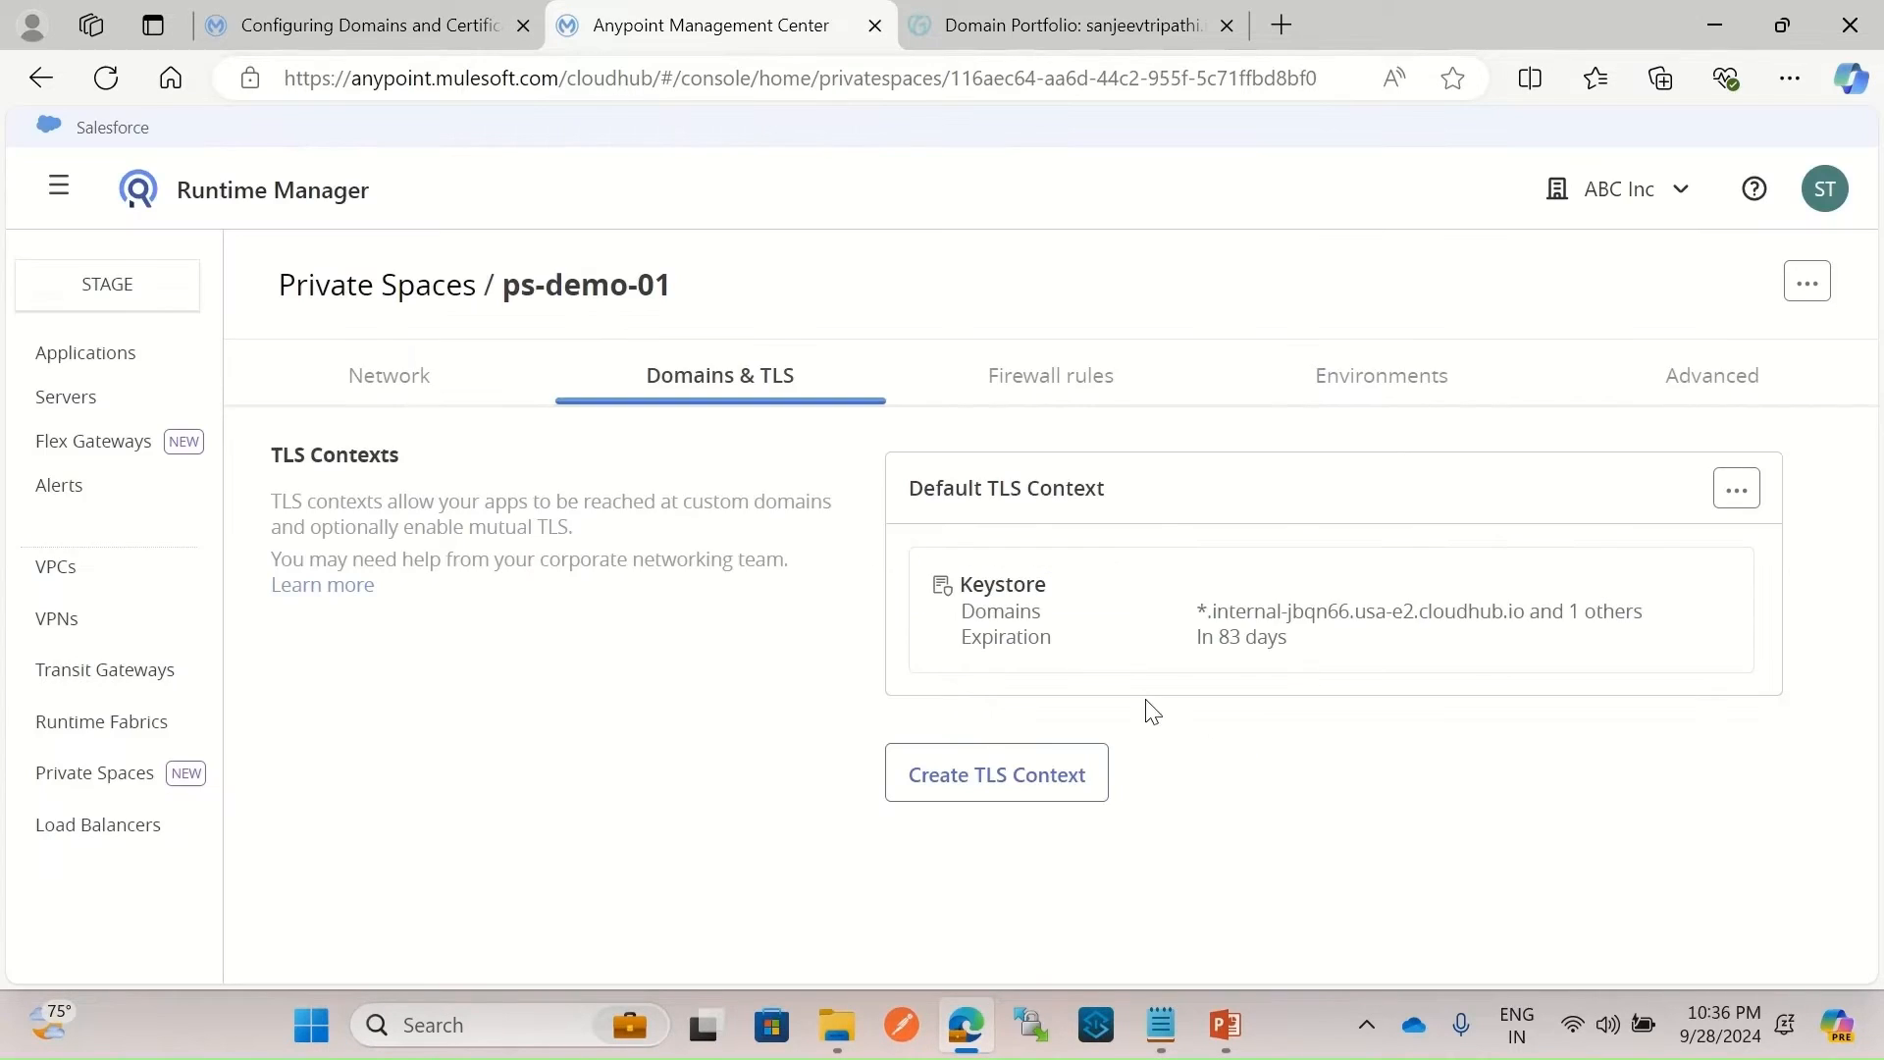
Start creating a TLS context for ps-demo-01 again and bring up its Configure DNS instructions.
click(1054, 777)
scroll(1338, 697, down, 13)
scroll(1220, 618, up, 3)
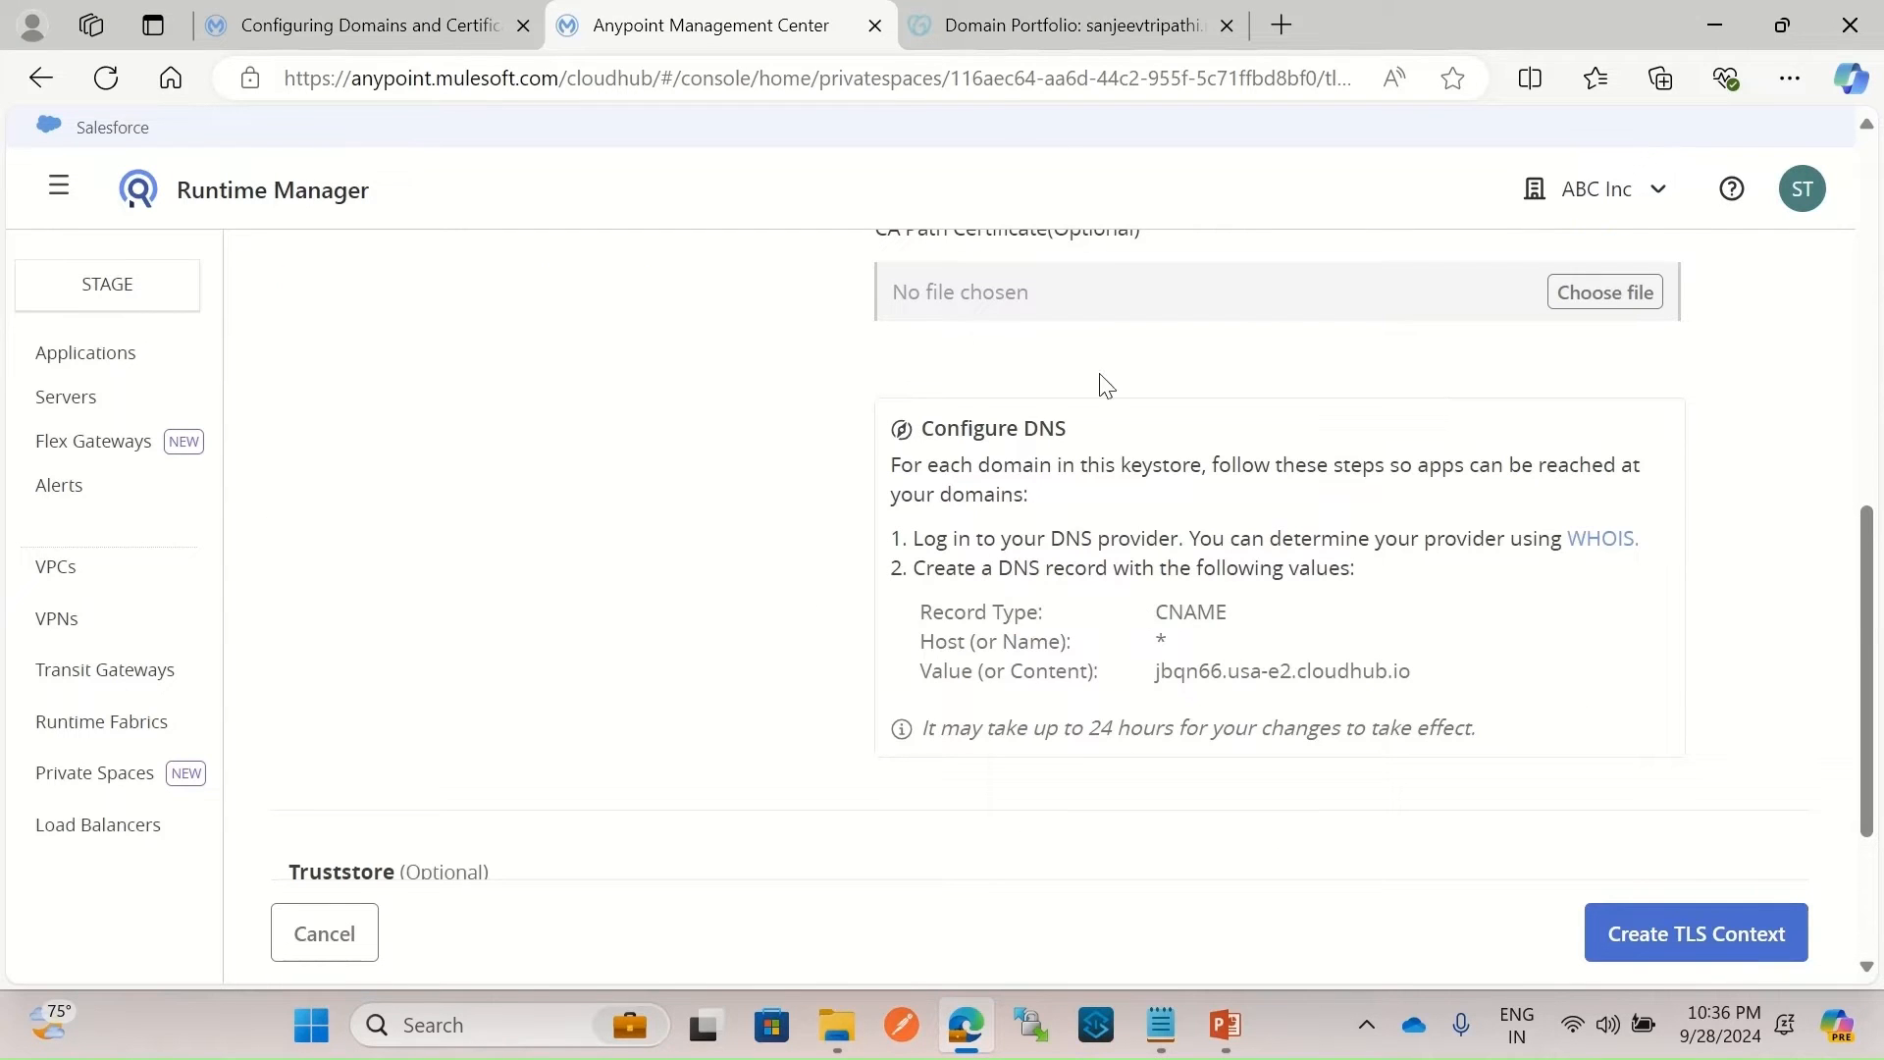
Switch to the custom domain's DNS records in GoDaddy and examine the data of the wildcard (*) CNAME record.
click(1033, 30)
scroll(867, 449, up, 6)
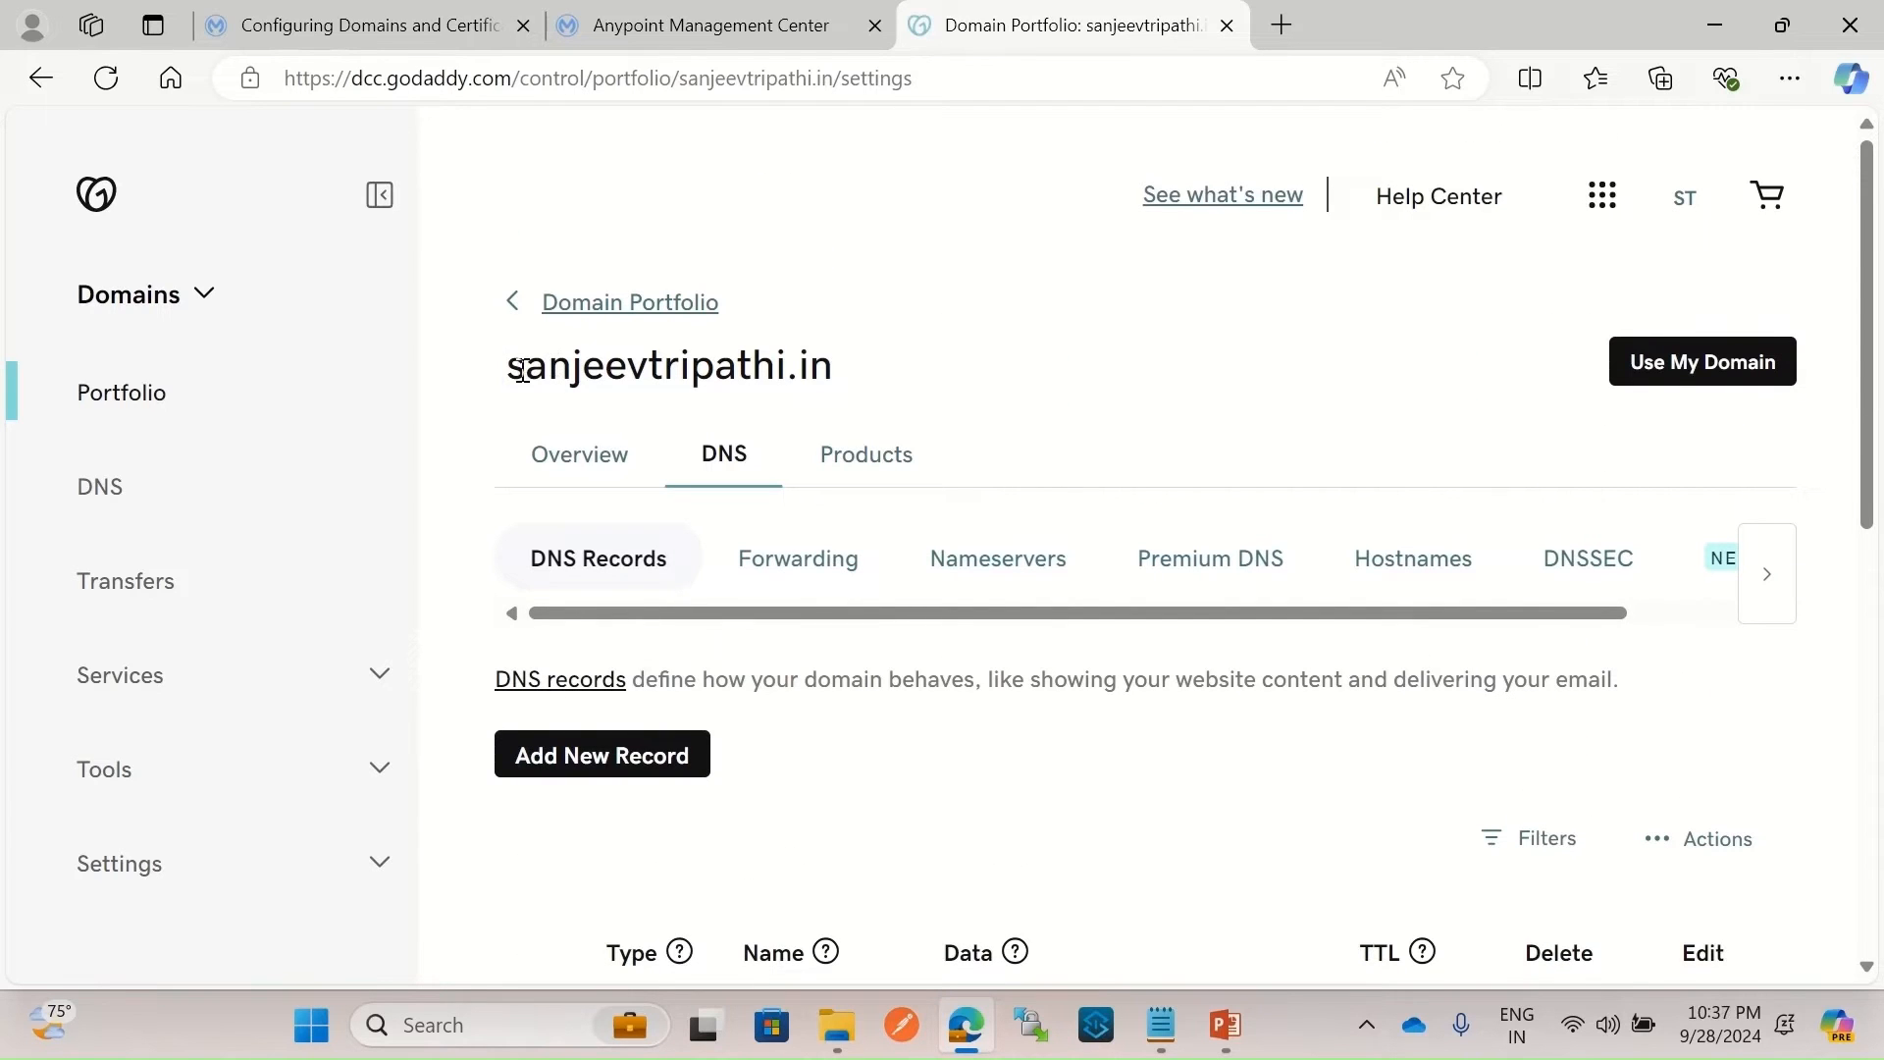
drag(522, 369, 833, 382)
click(1080, 451)
scroll(1103, 422, down, 2)
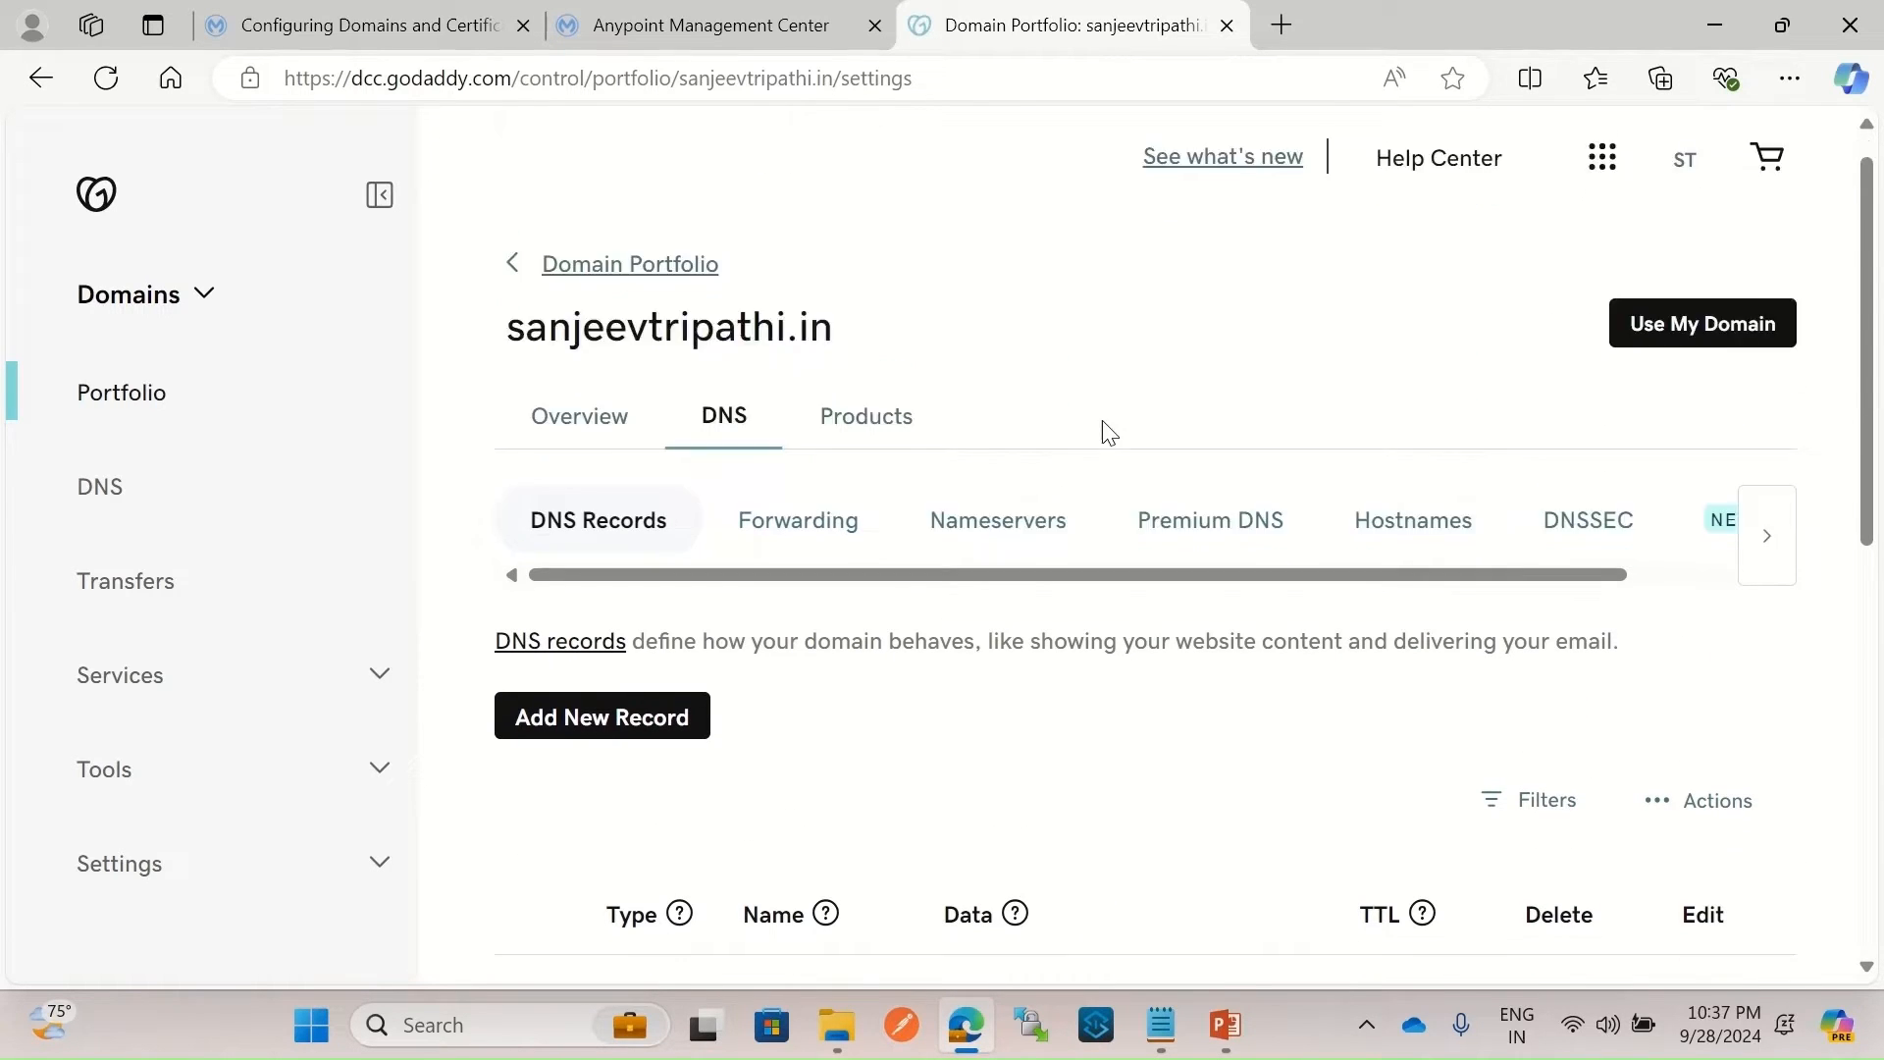
scroll(1107, 431, down, 10)
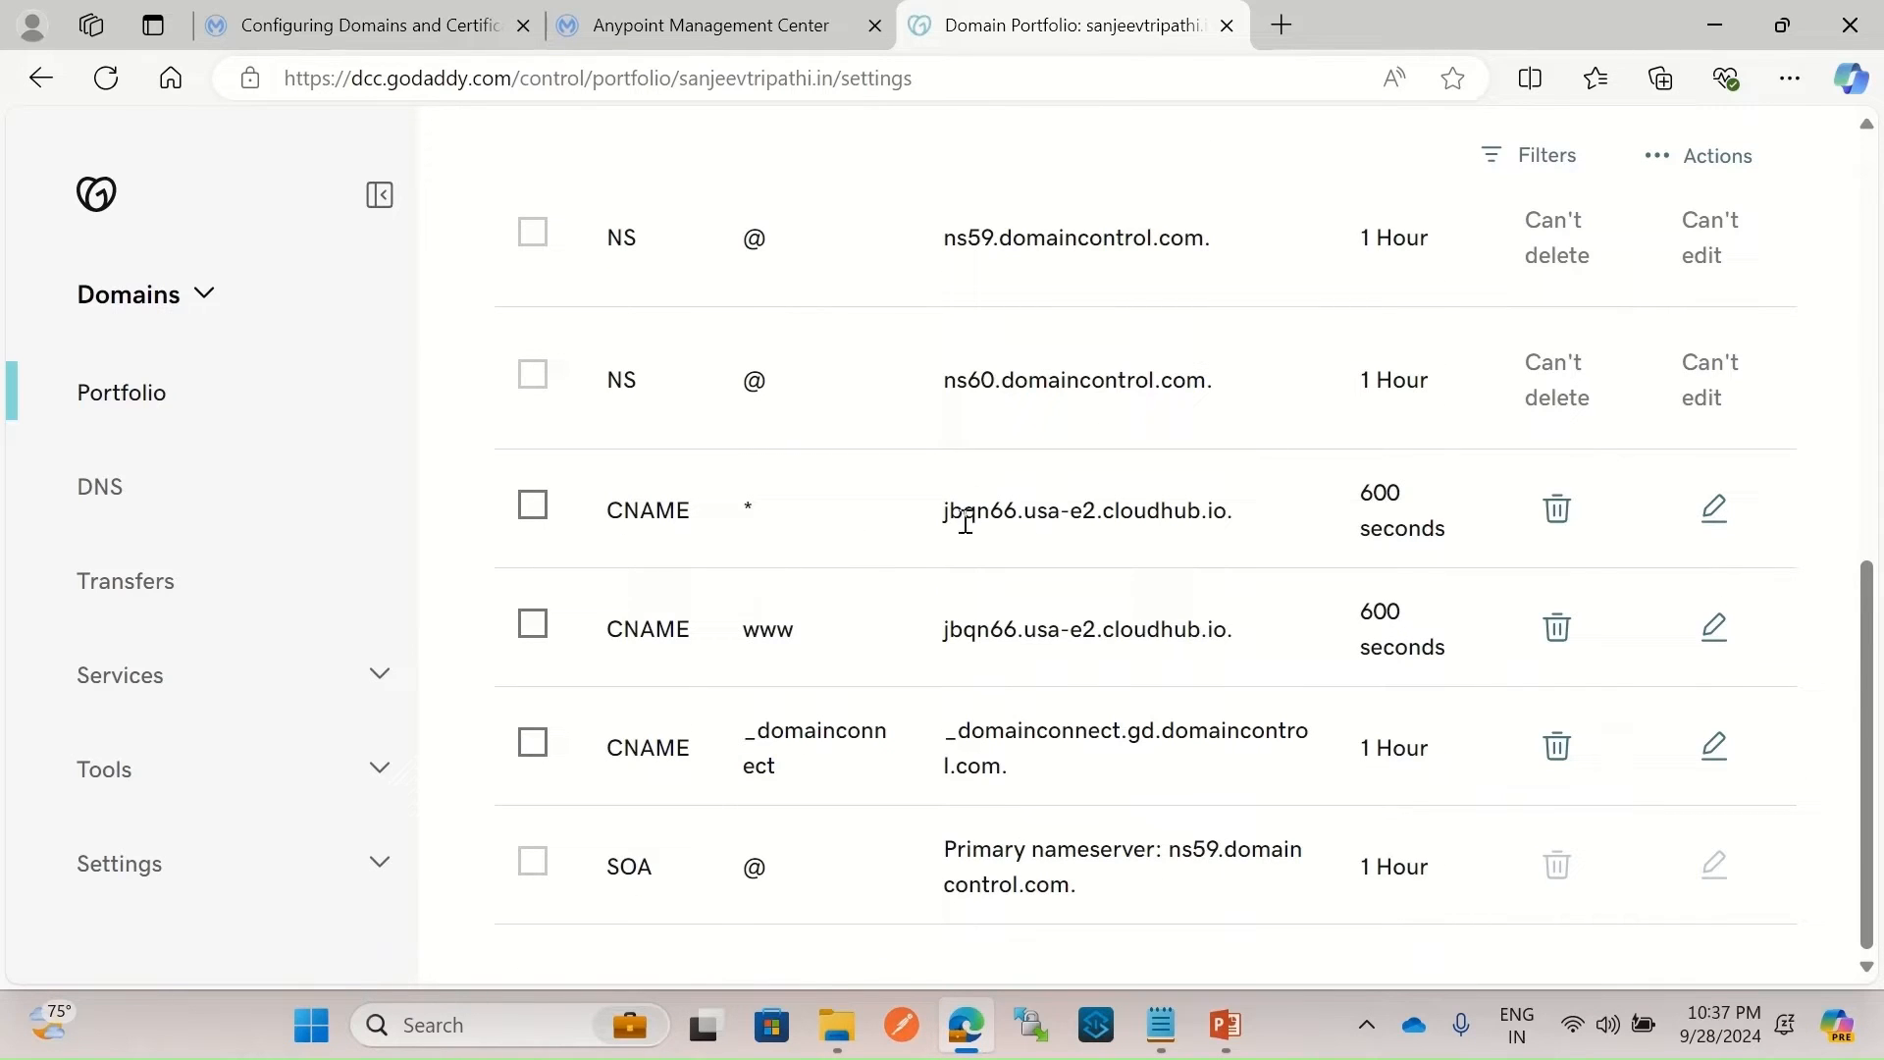
drag(943, 510, 1217, 510)
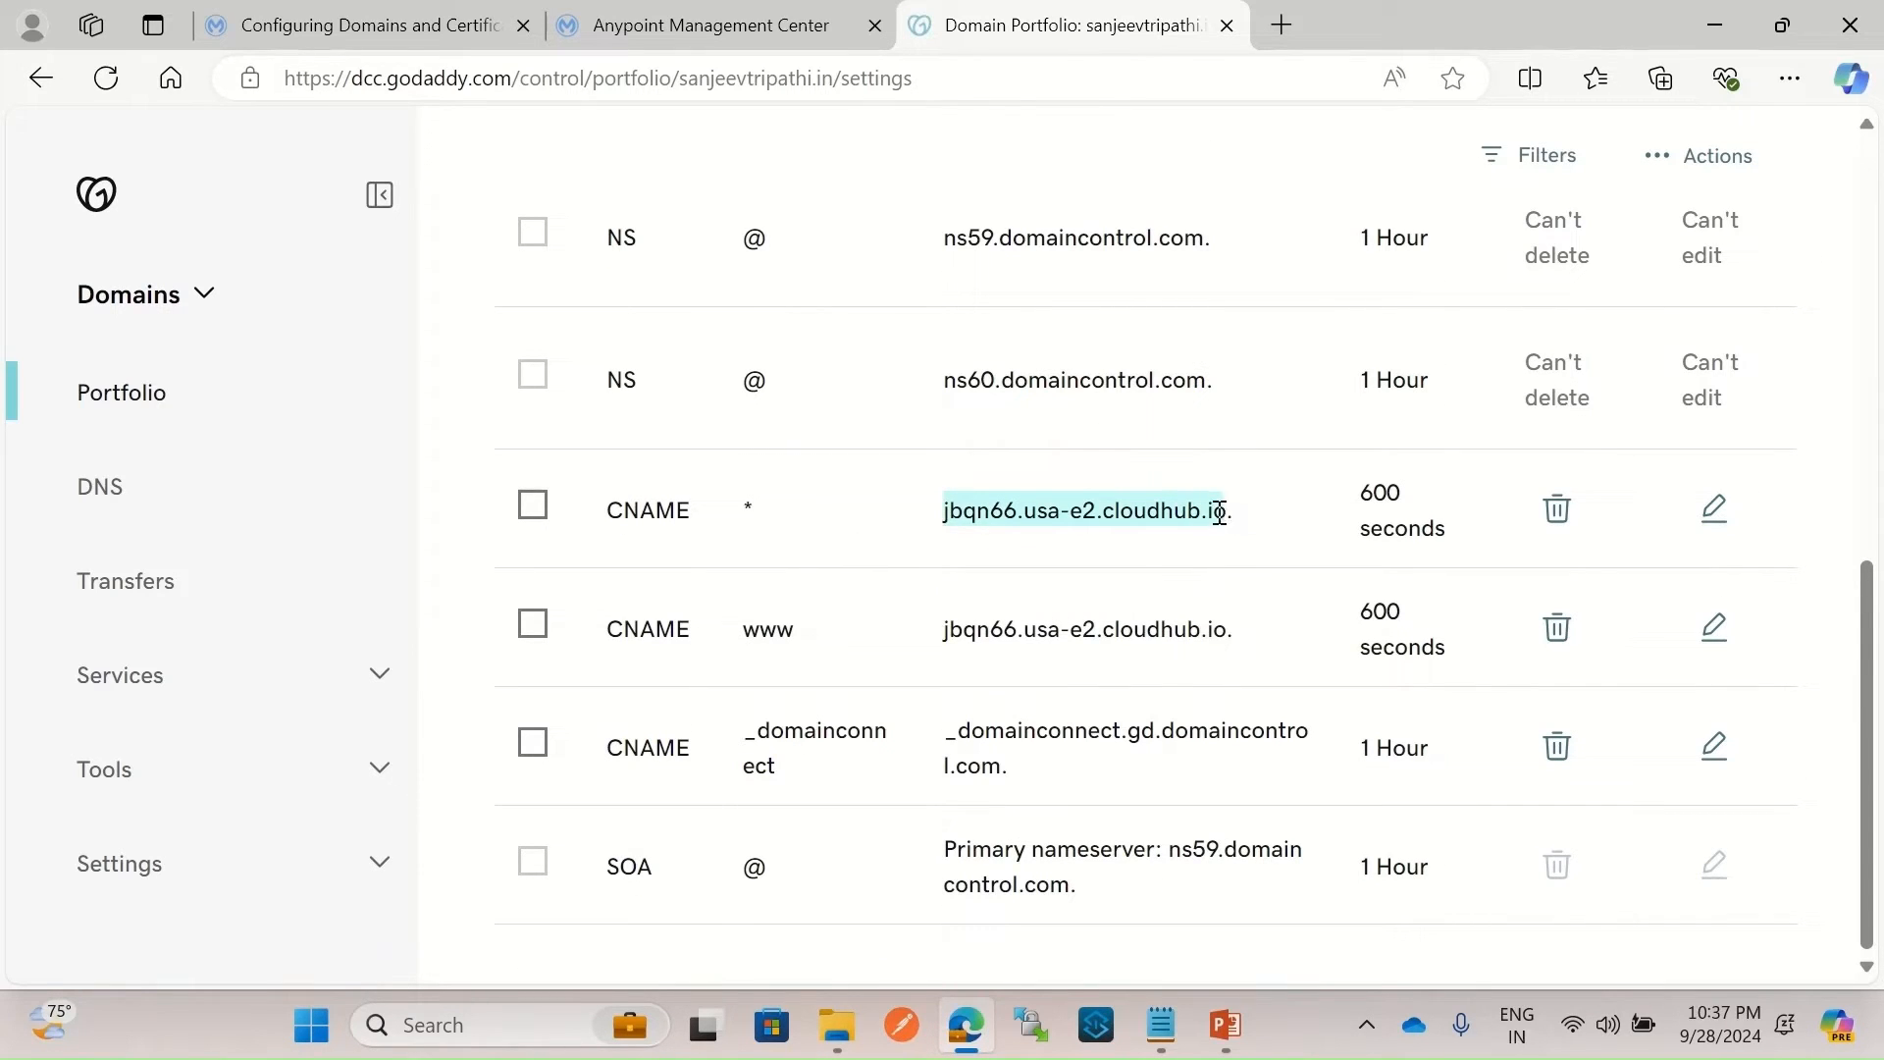
Copy the CNAME value jbqn66.usa-e2.cloudhub.io from the Configure DNS instructions and search the GoDaddy DNS records for it.
click(643, 28)
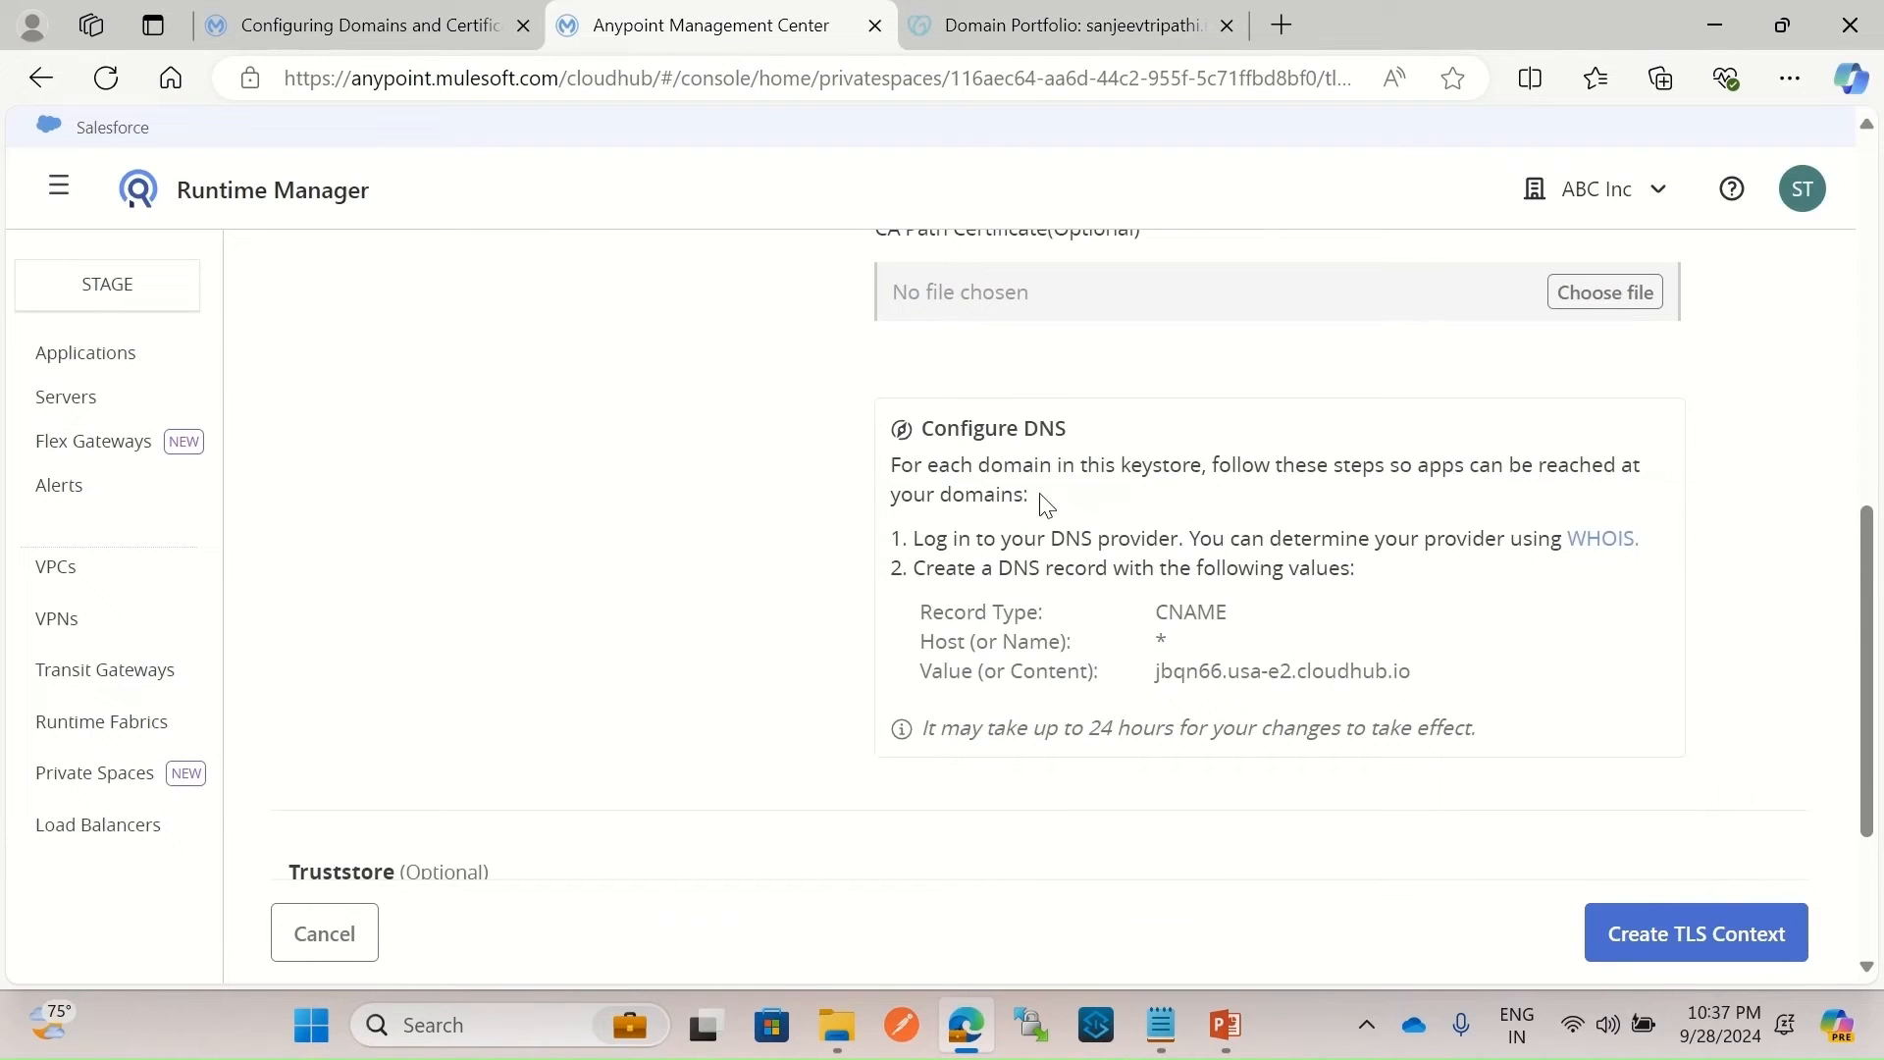
drag(1157, 817, 1442, 820)
key(ctrl+c)
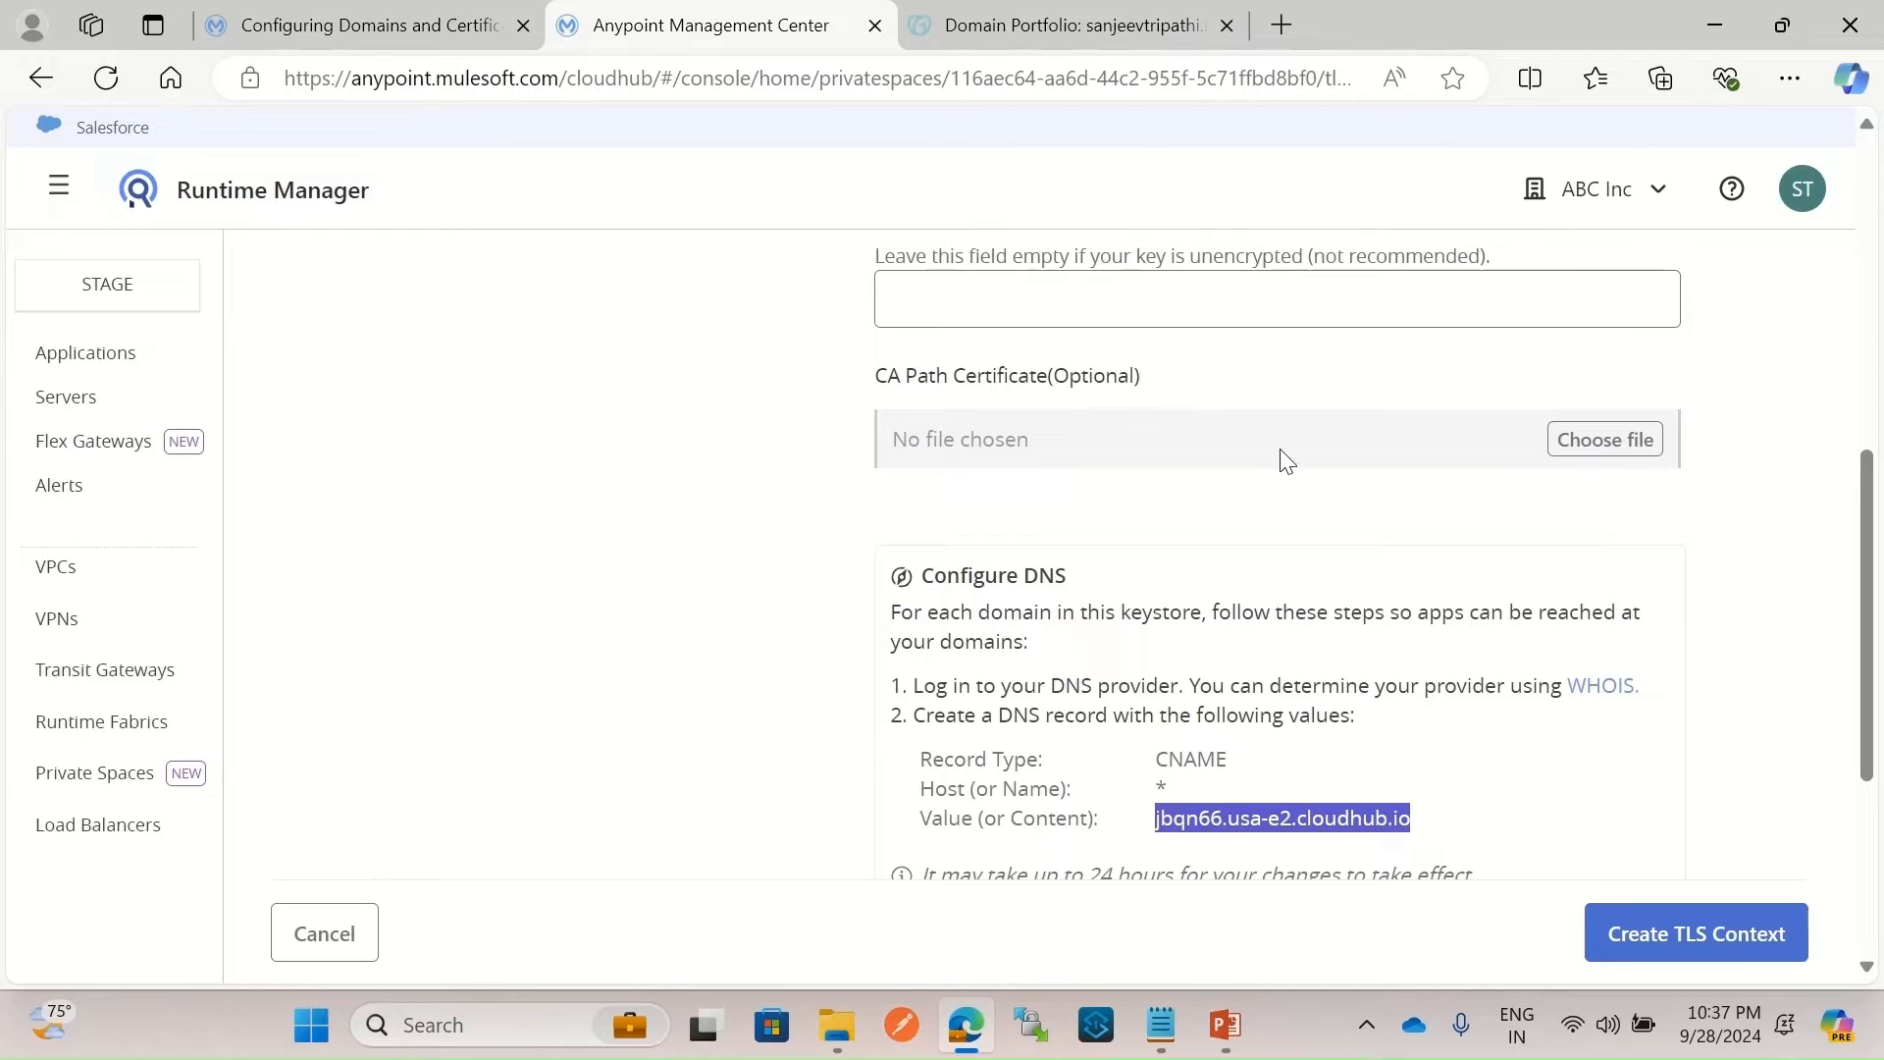
click(1074, 29)
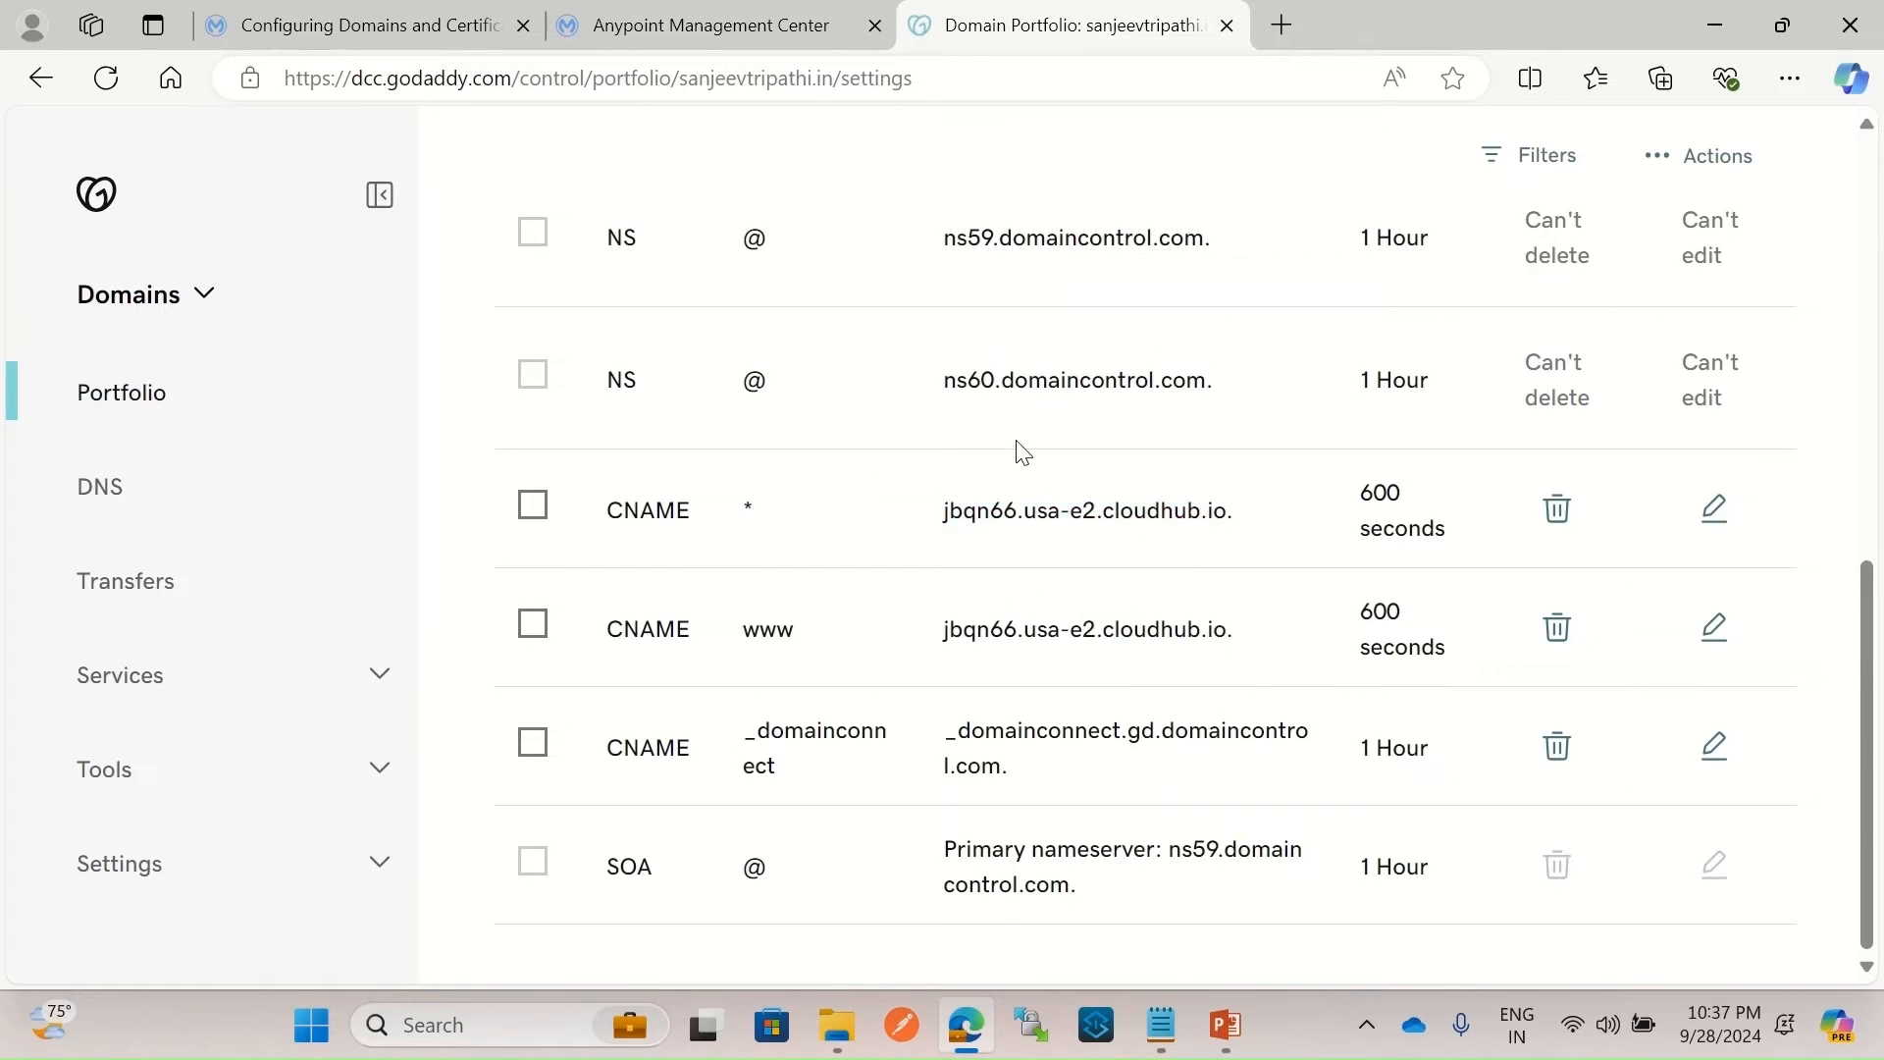
key(ctrl+f)
key(ctrl+v)
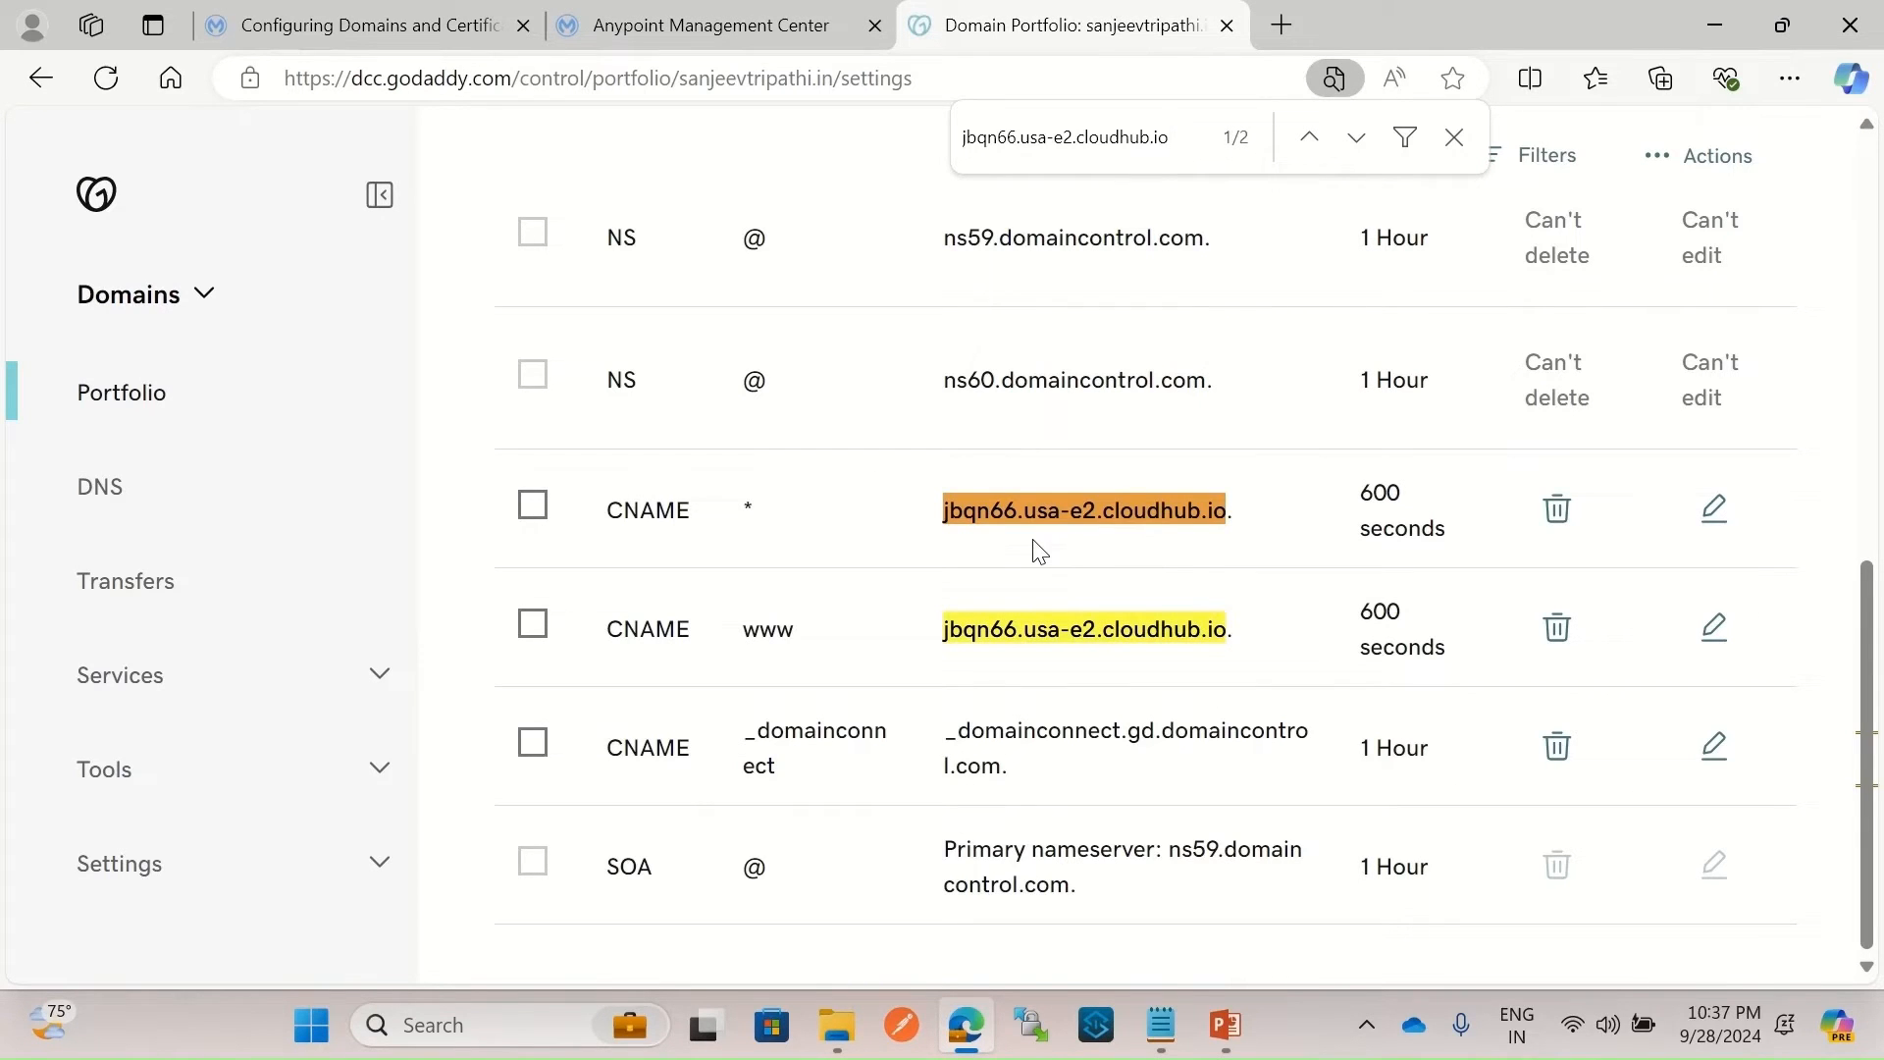
Inspect the wildcard CNAME record's settings, close them without saving, and look over the domain's other DNS records.
click(1713, 508)
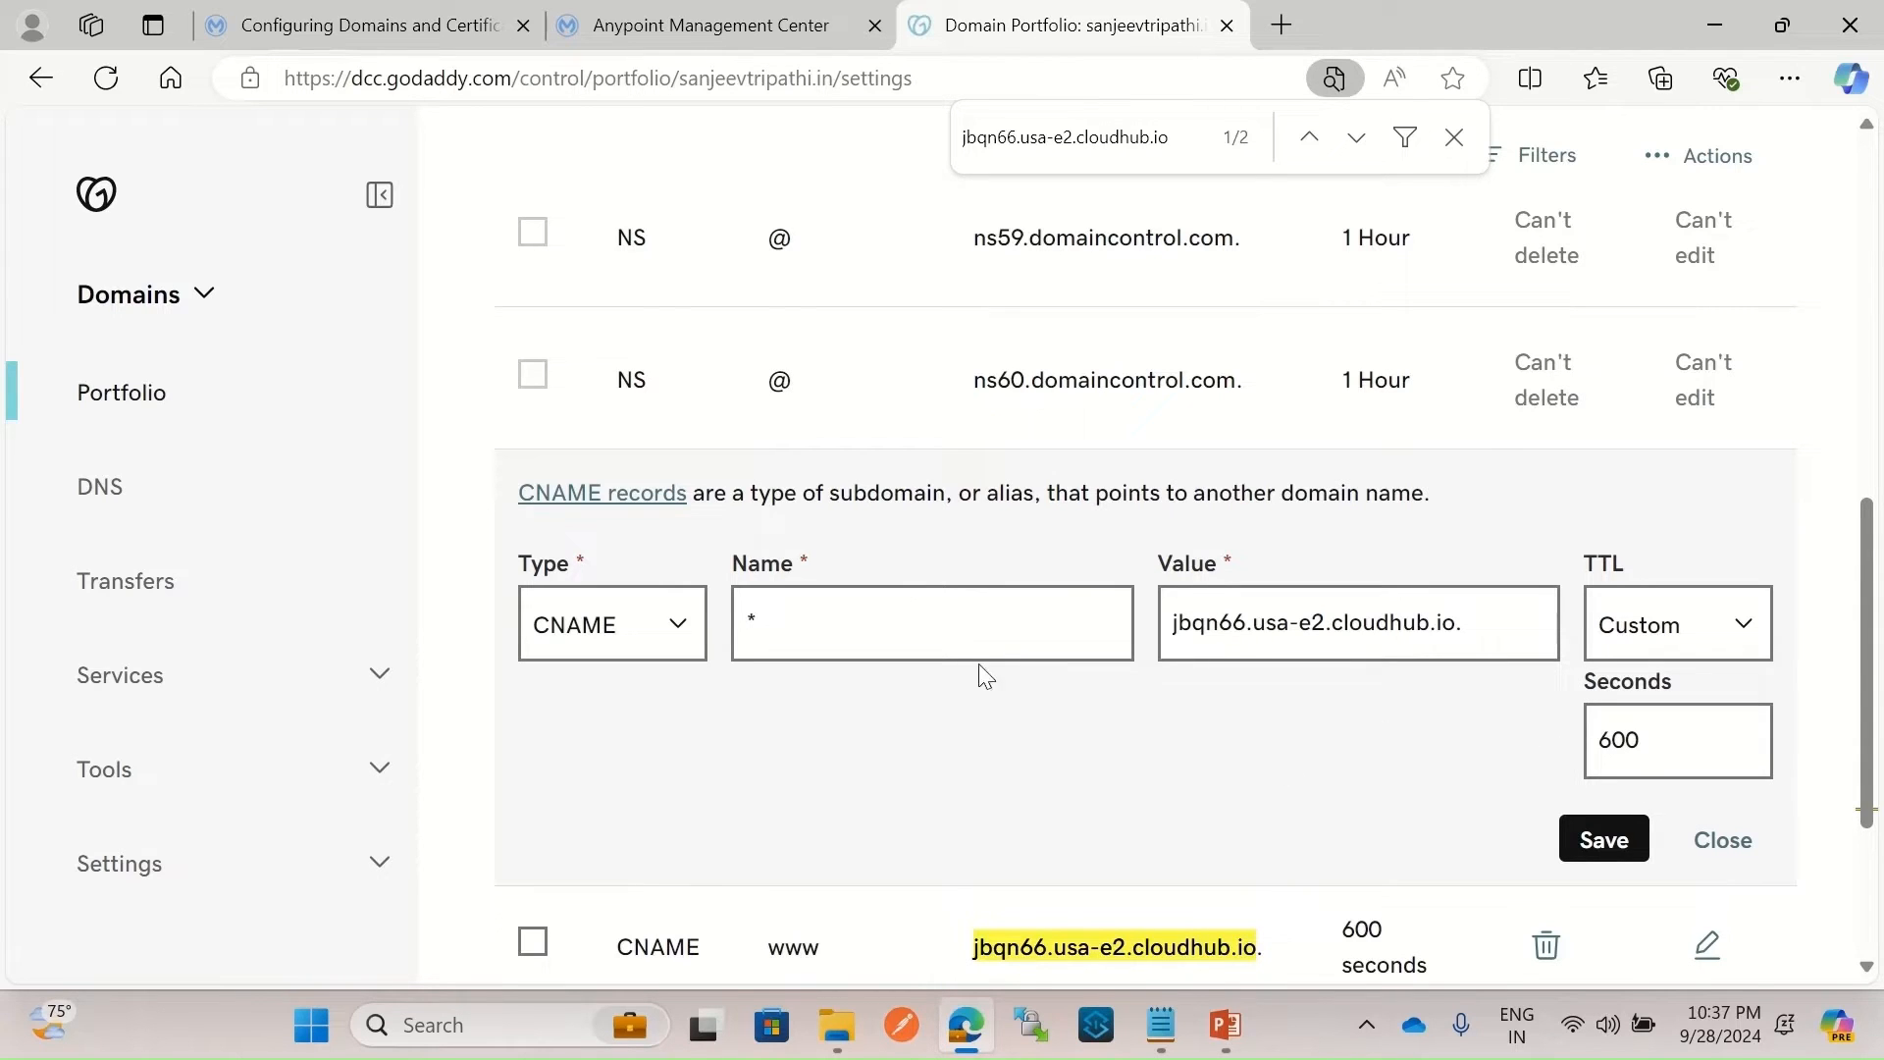
click(1744, 856)
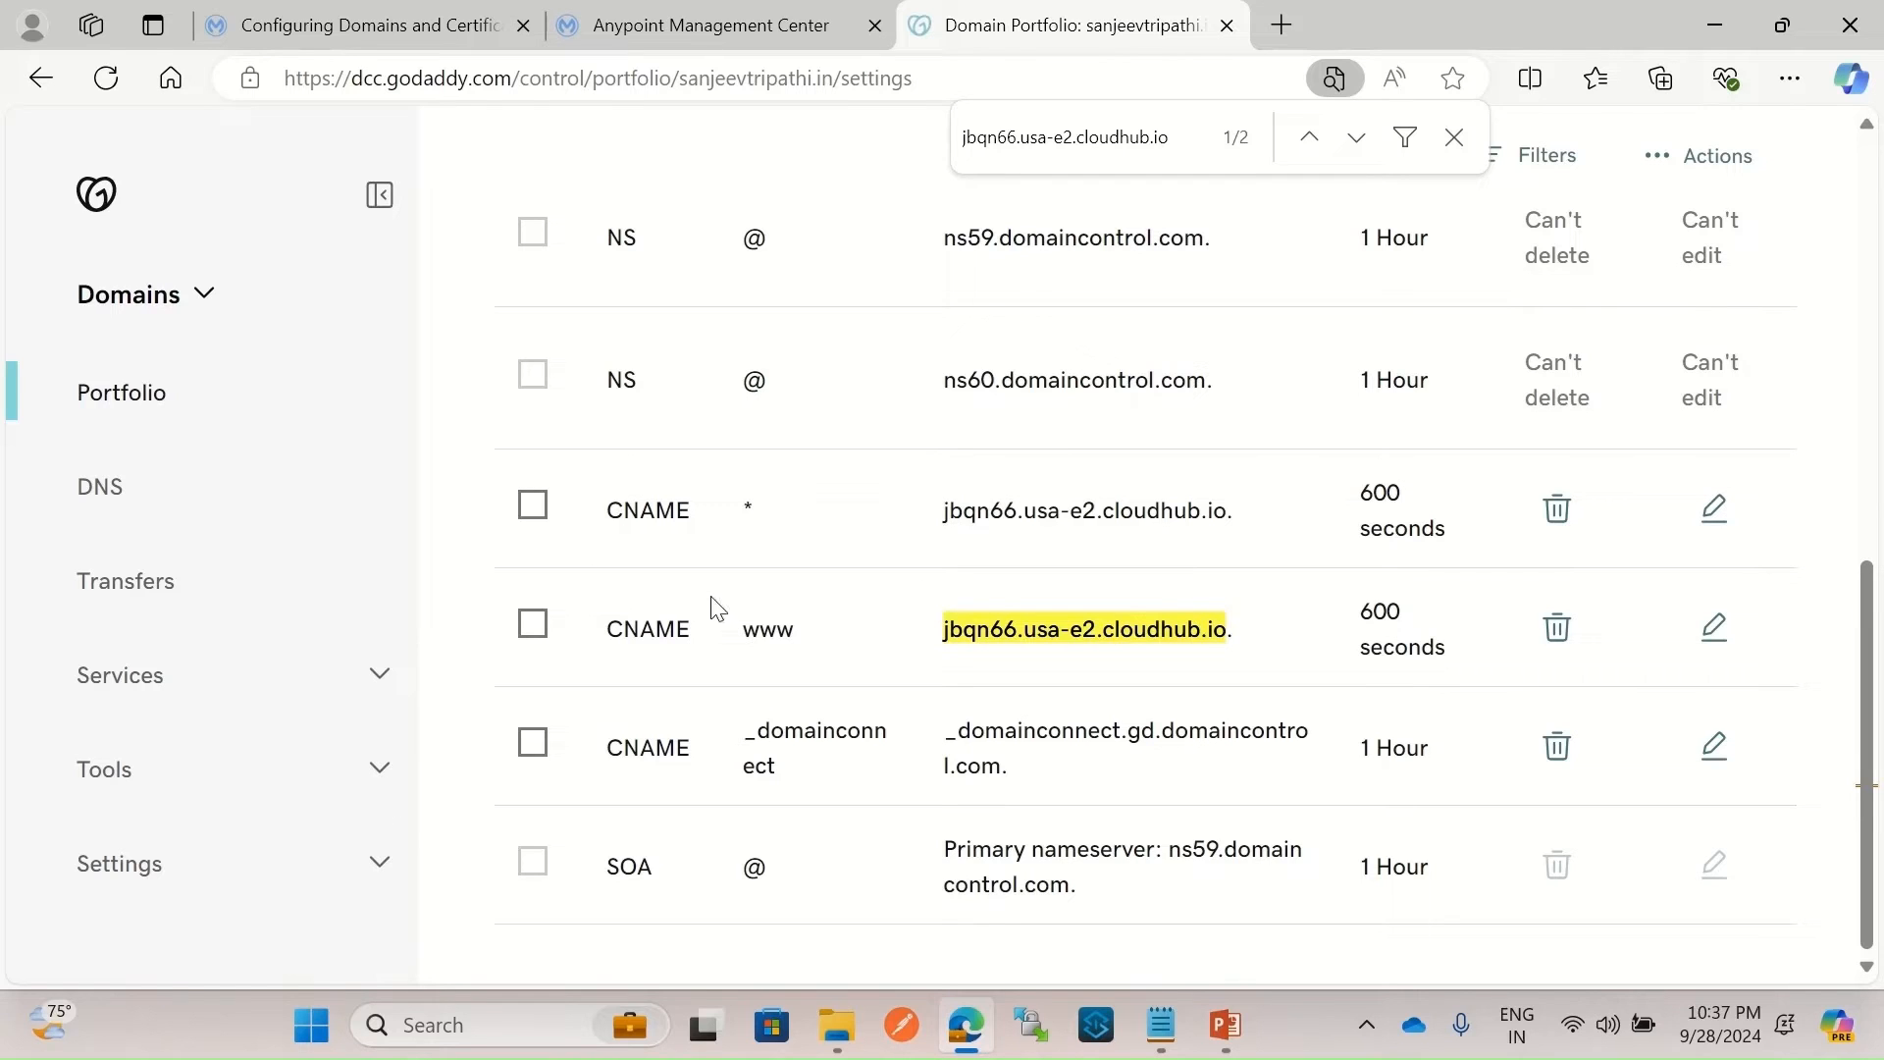
scroll(937, 495, up, 5)
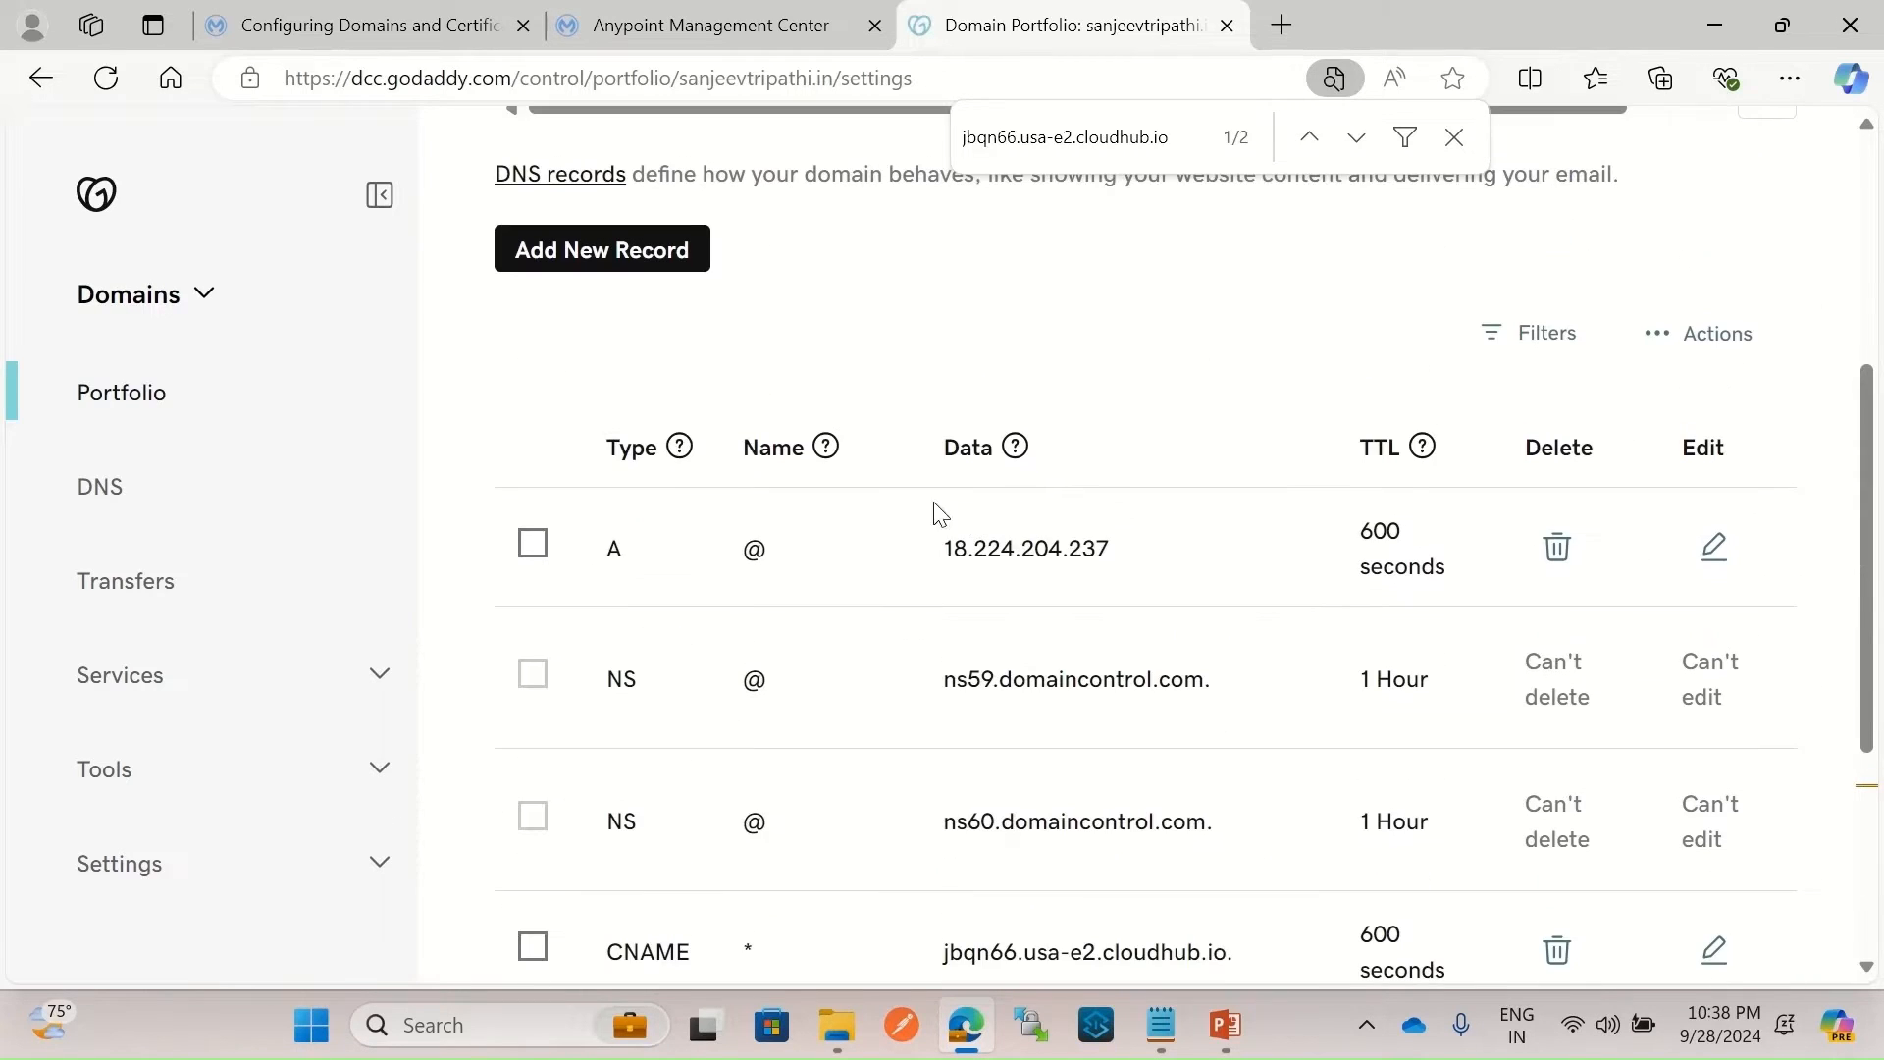
scroll(899, 425, up, 3)
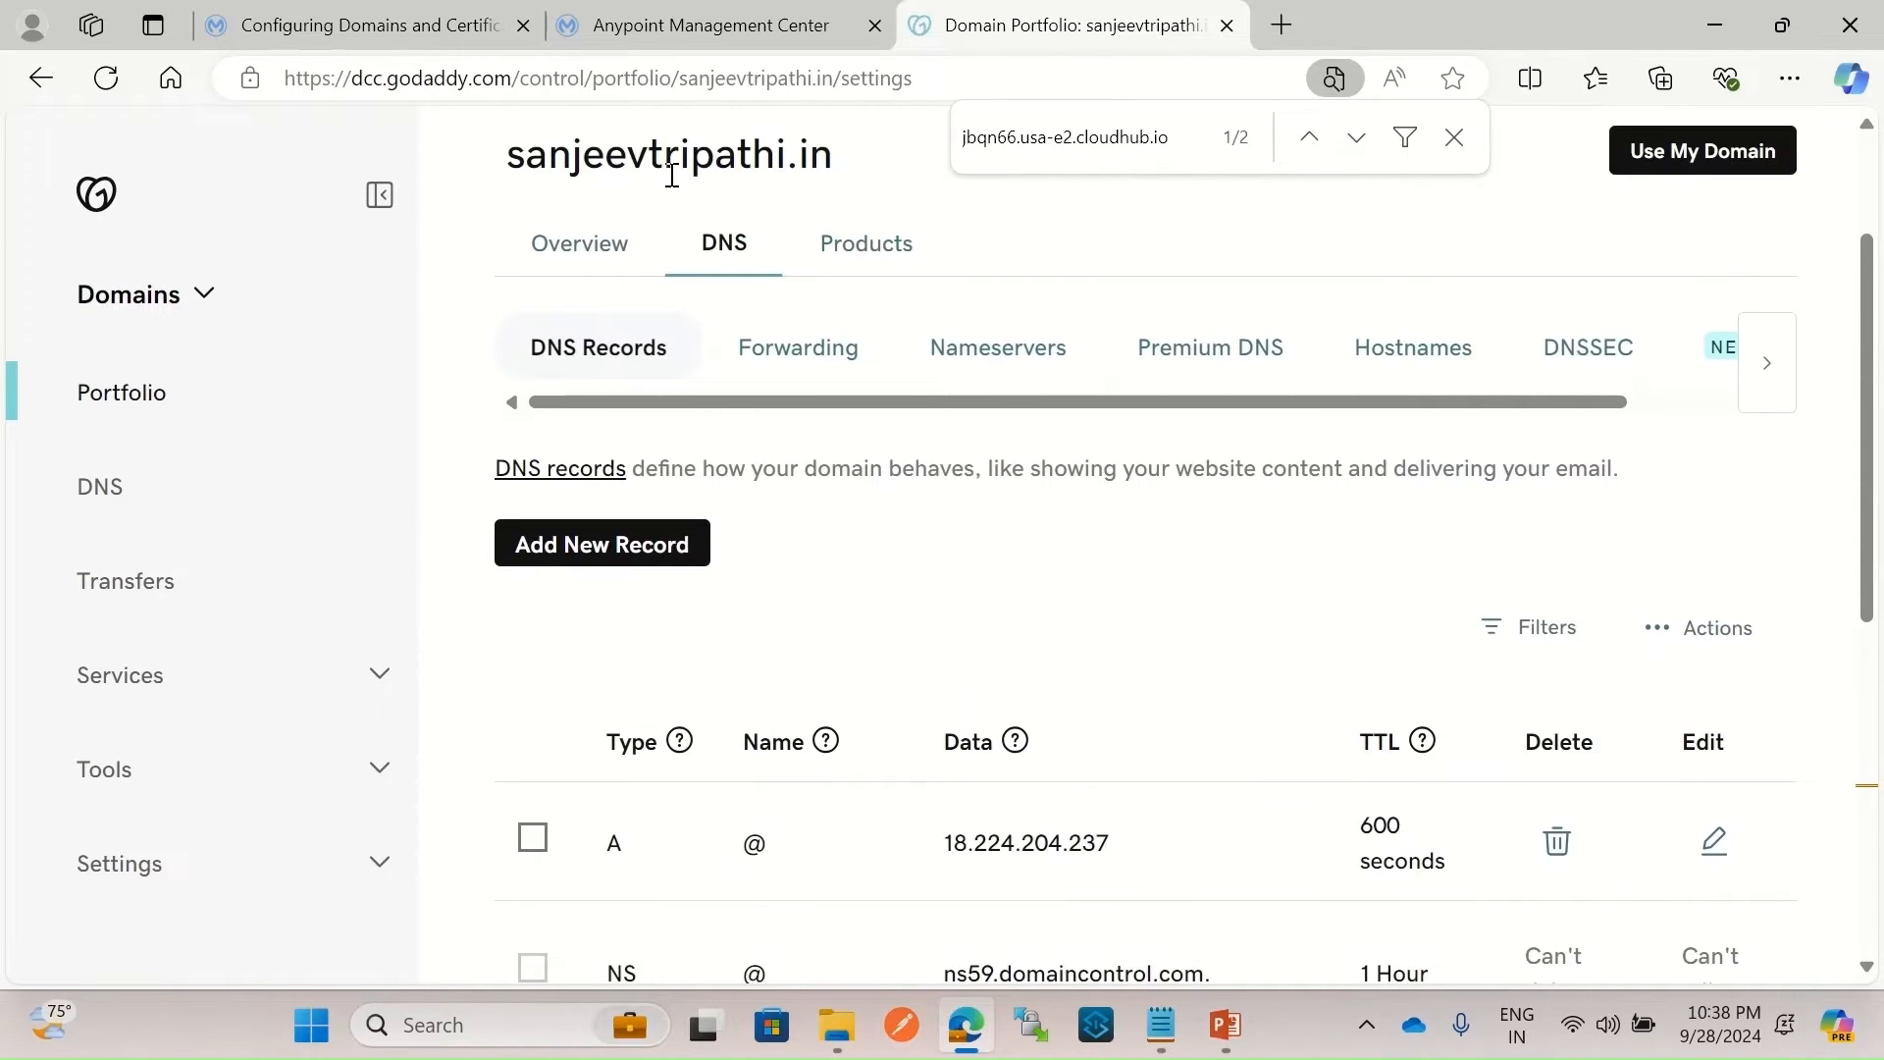
scroll(893, 392, up, 2)
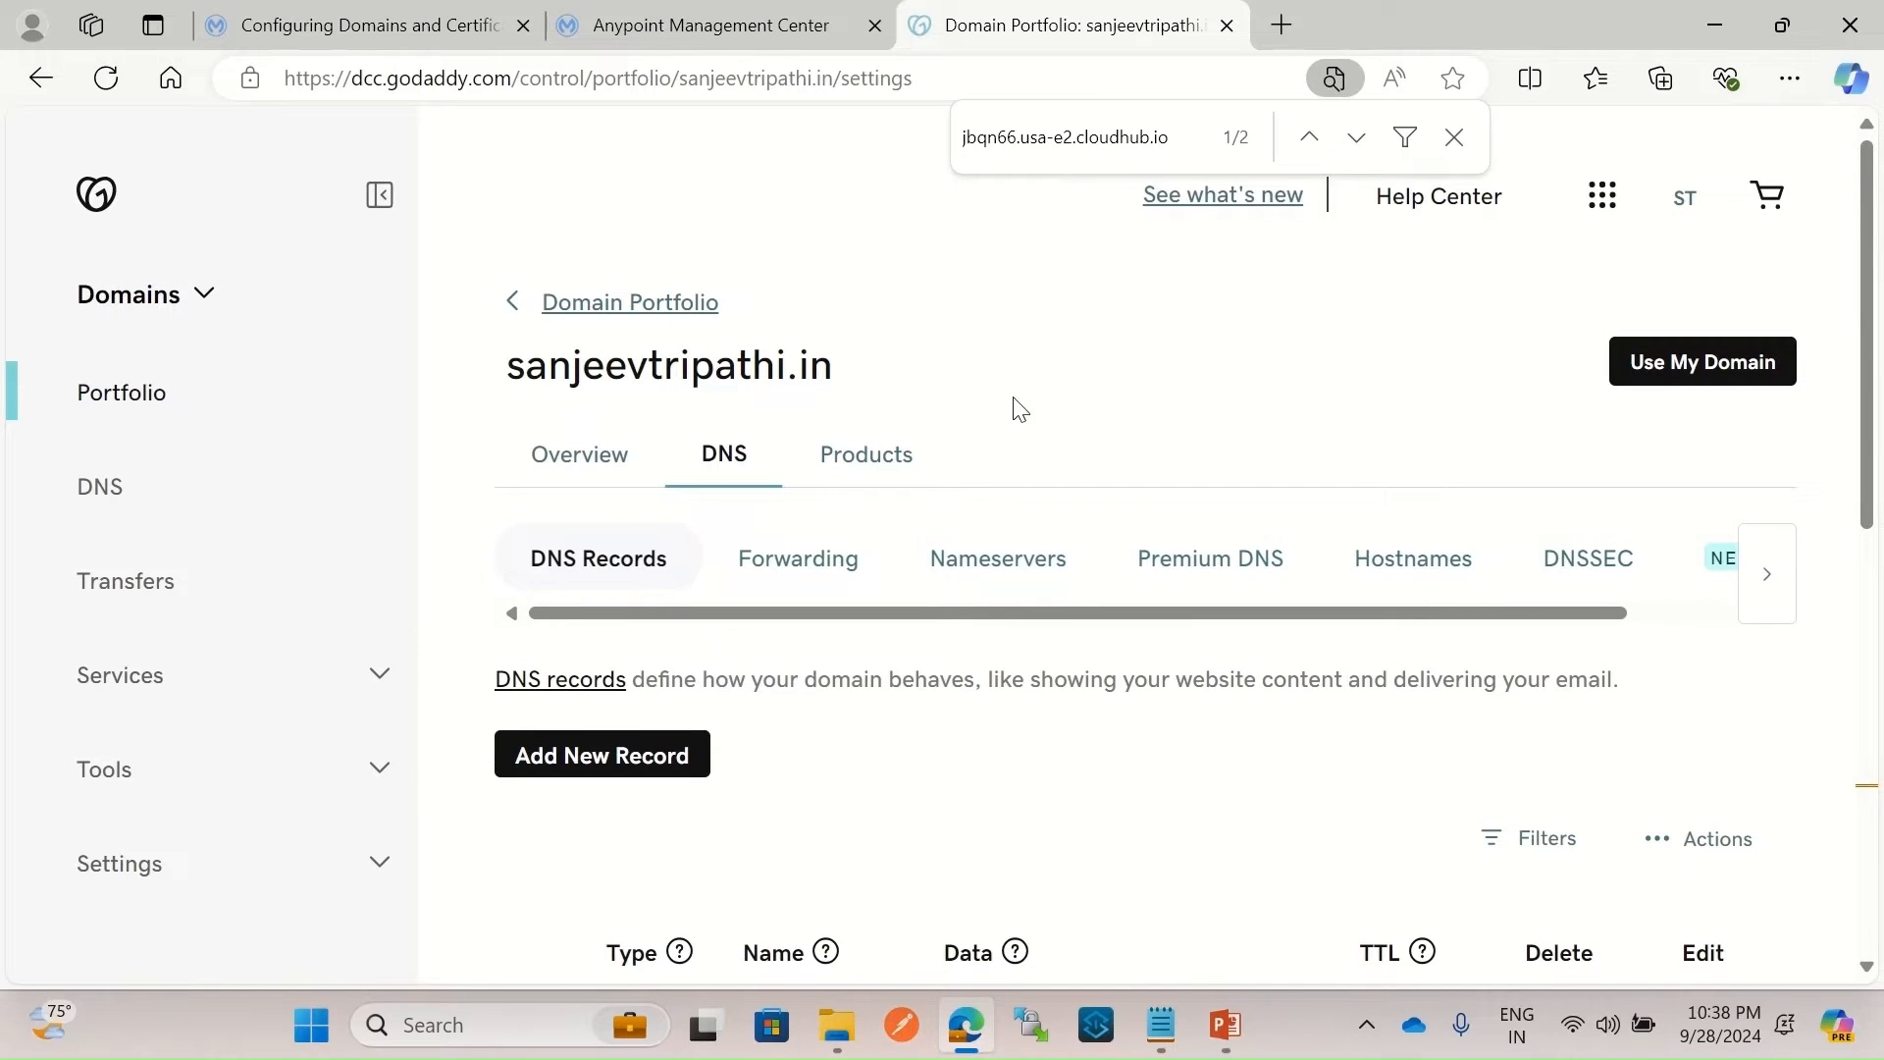
scroll(1021, 412, down, 6)
scroll(919, 654, down, 2)
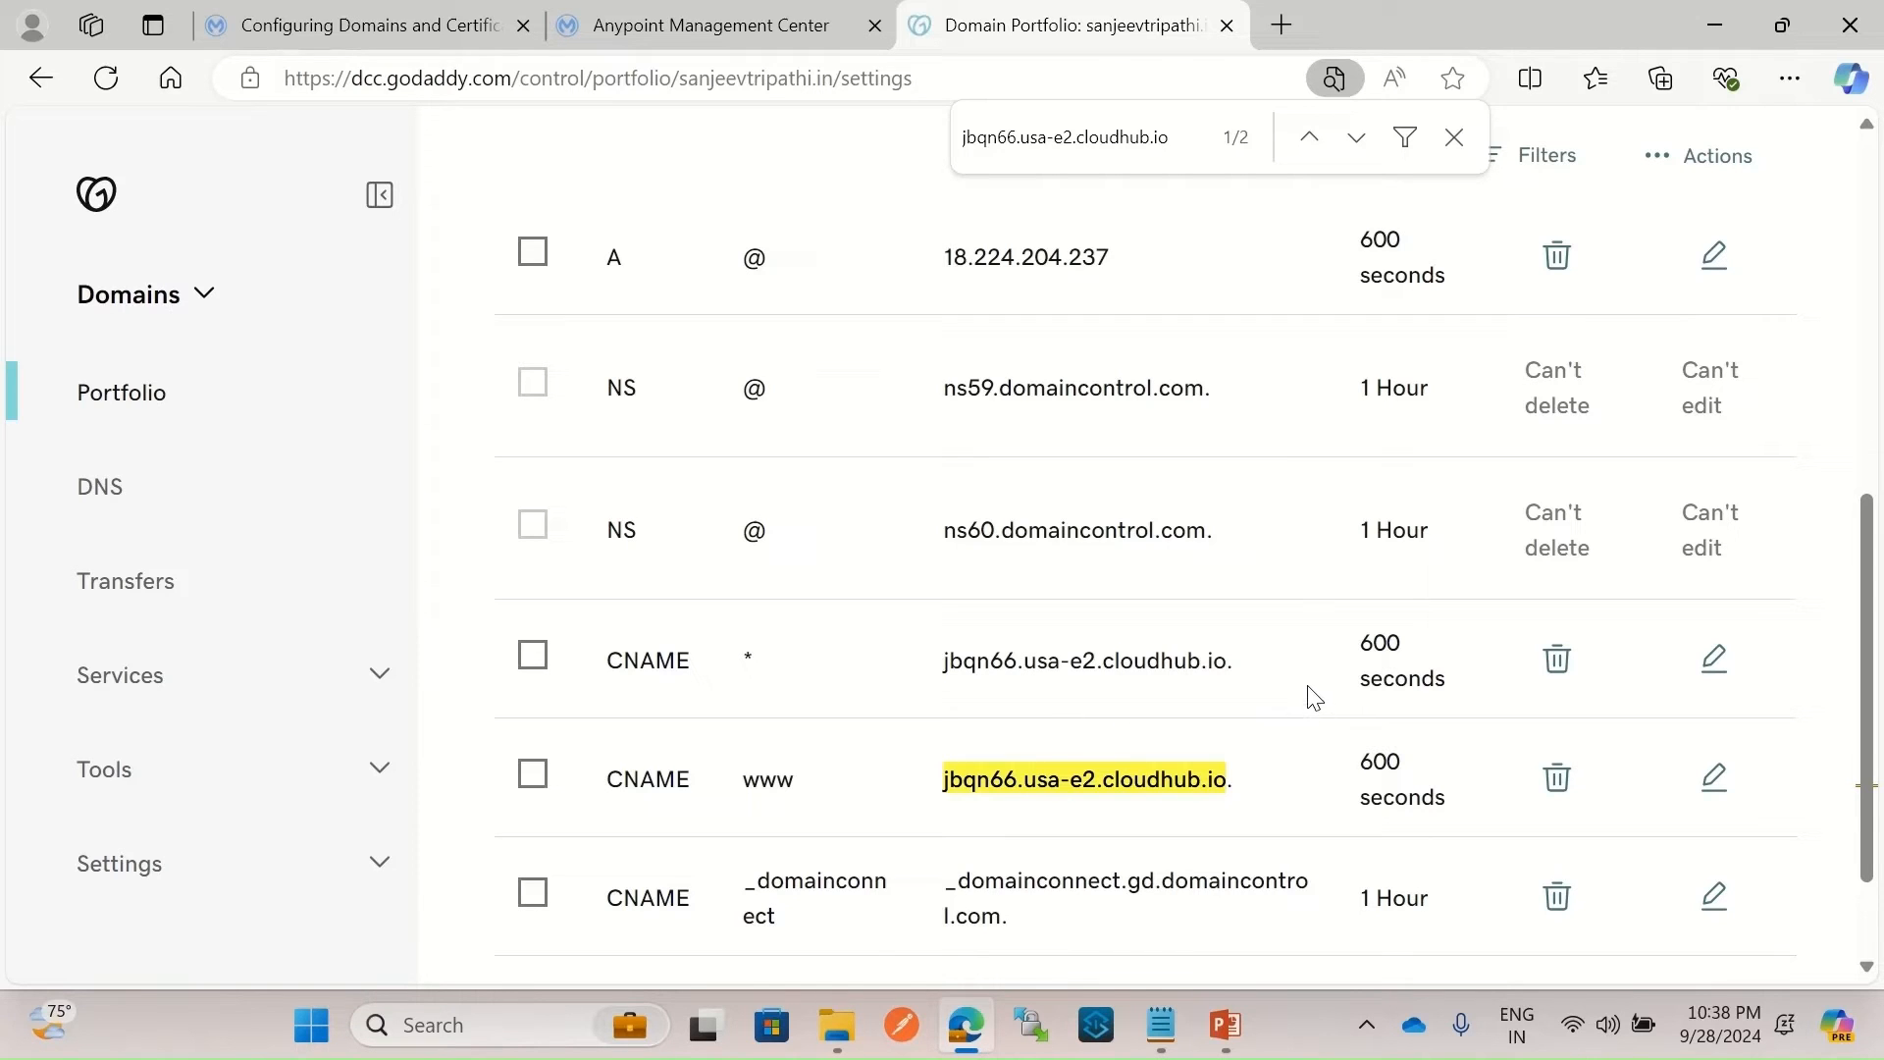
Return to the TLS context form in Runtime Manager and review the Keystore section's certificate and private key uploads.
click(715, 24)
scroll(1210, 613, up, 4)
scroll(1210, 612, up, 2)
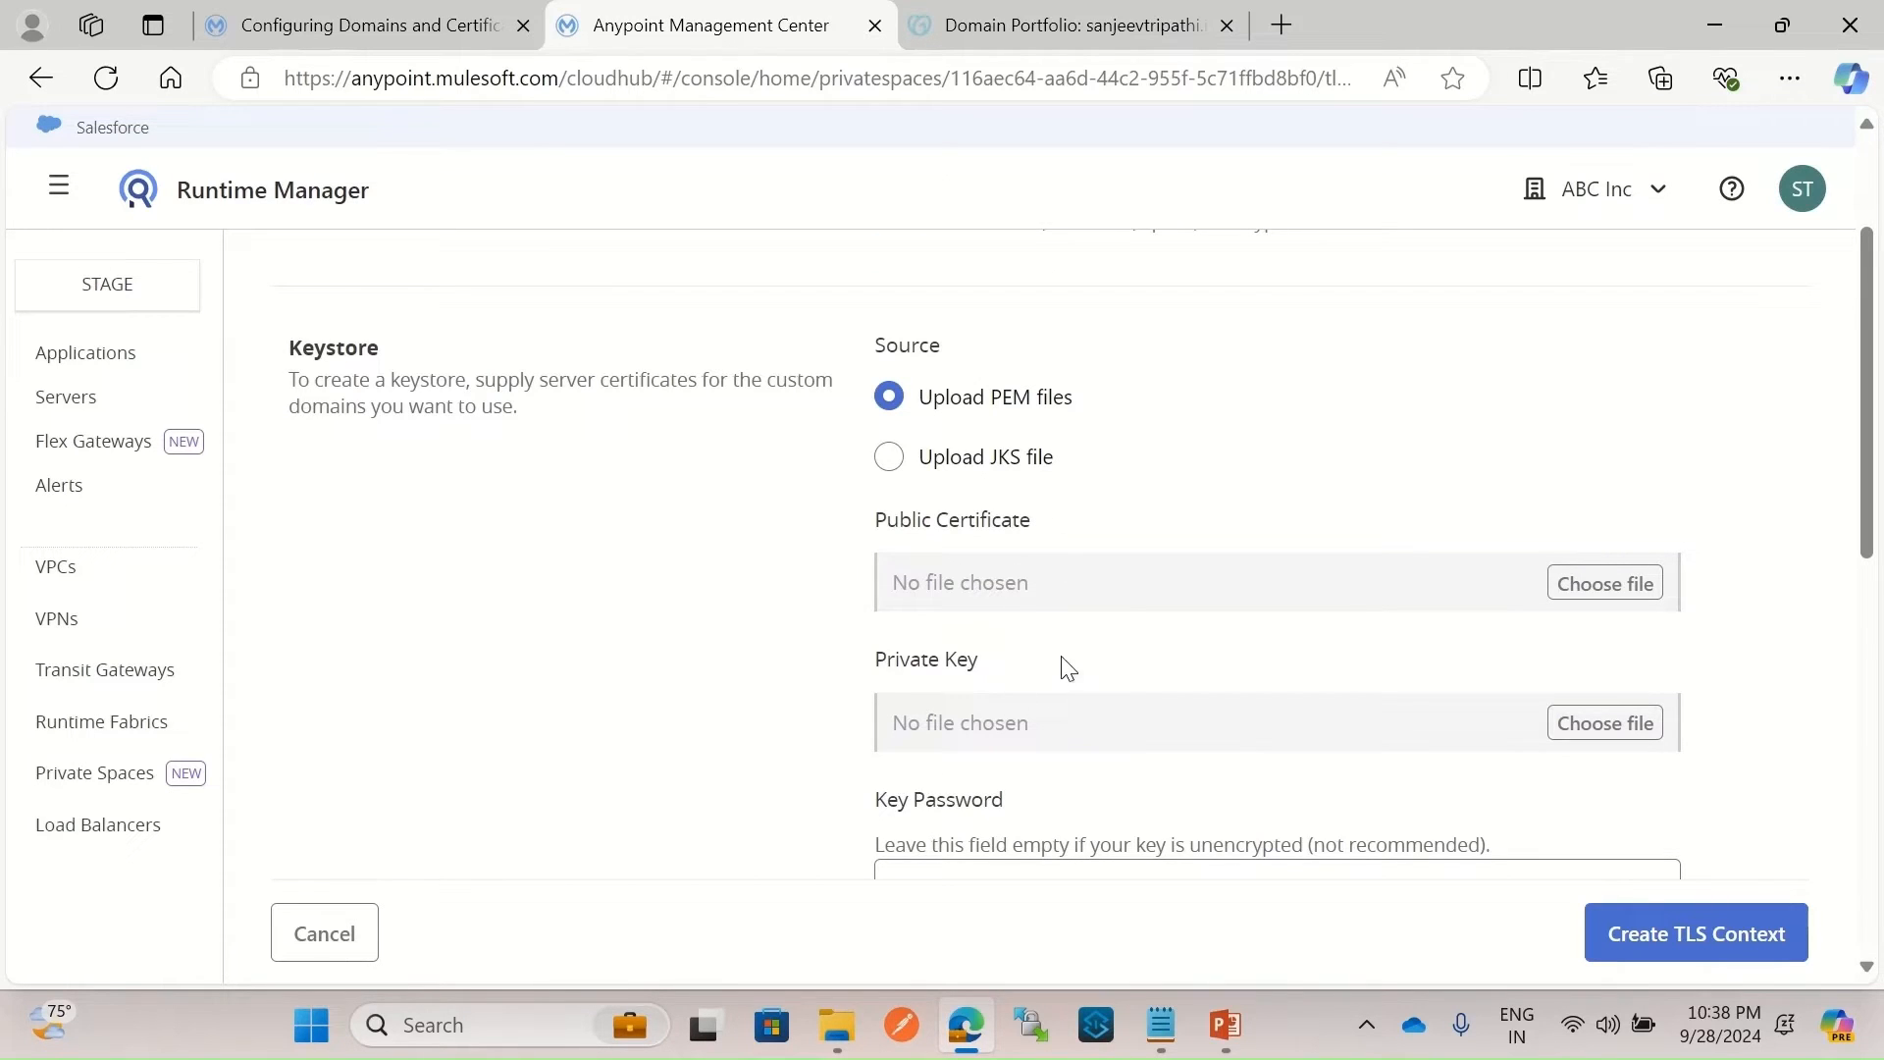
Switch to Notepad, maximize notes.txt and place the cursor on the blank line above the wildcard certificate section.
click(1173, 1020)
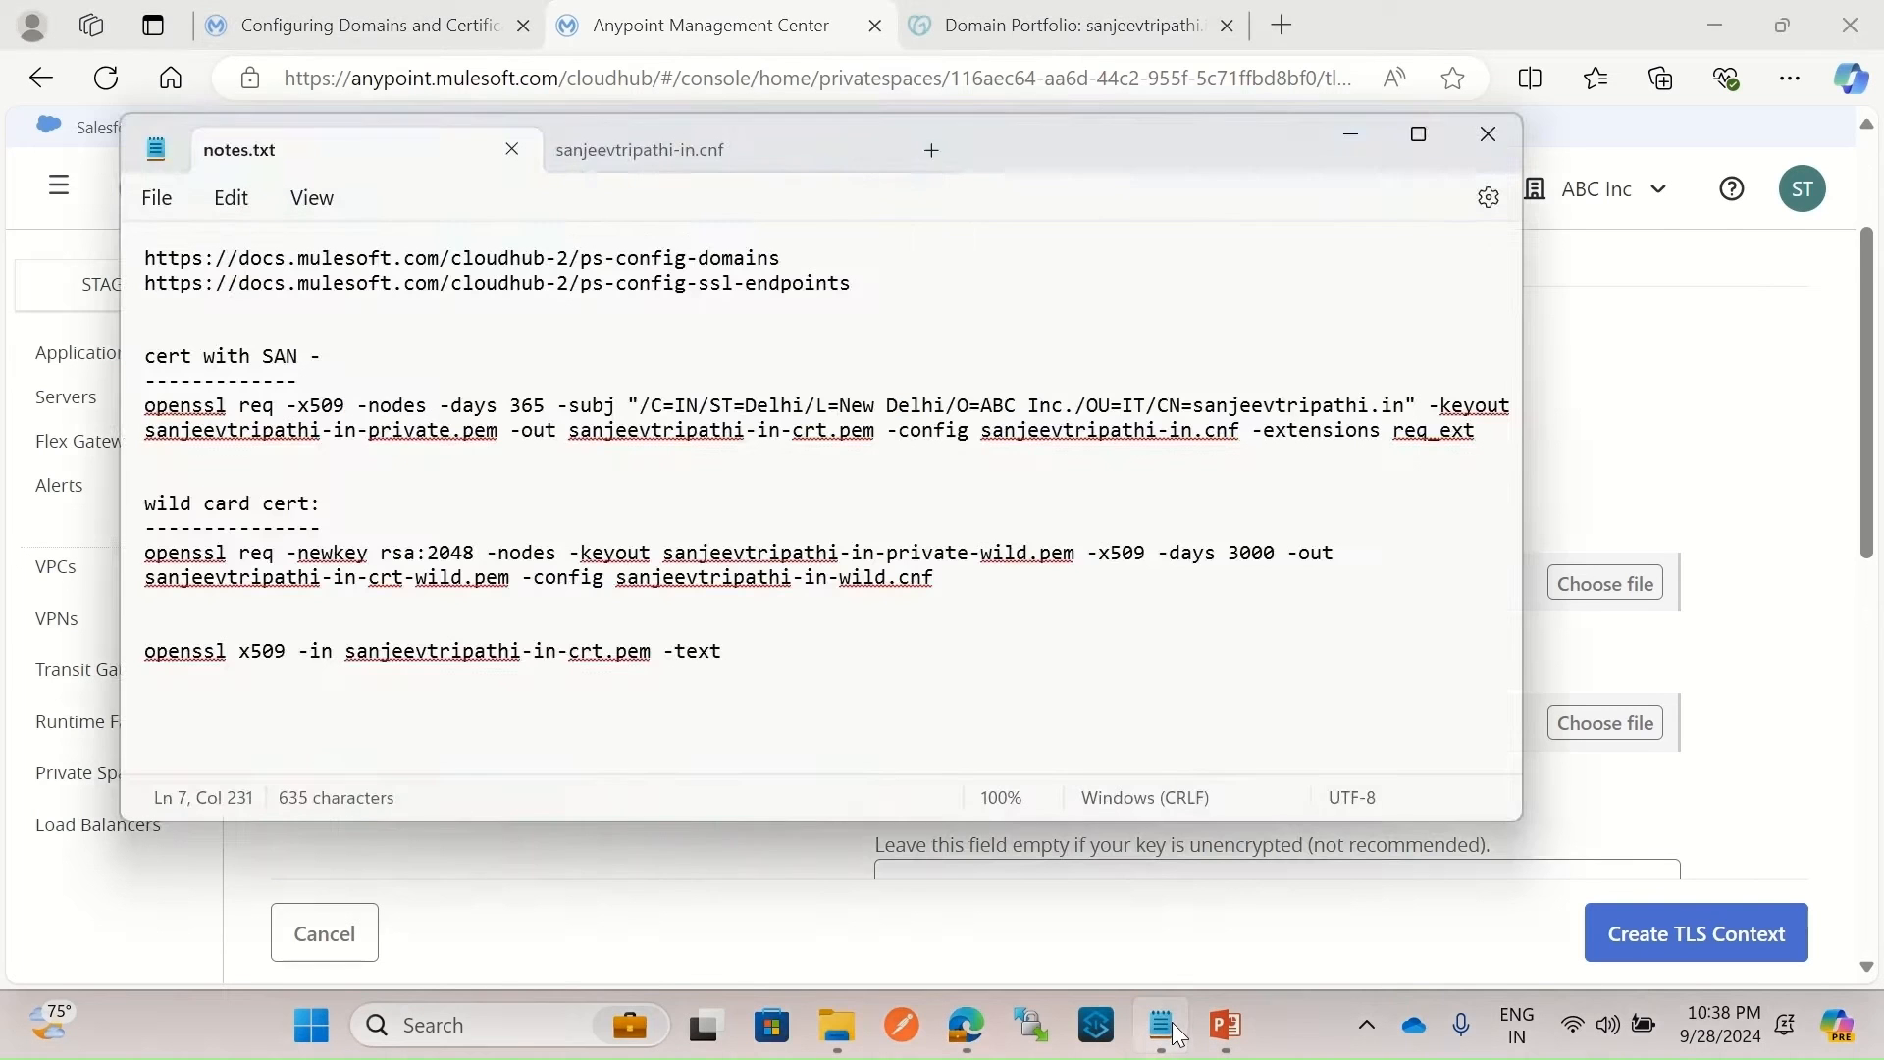
click(1420, 138)
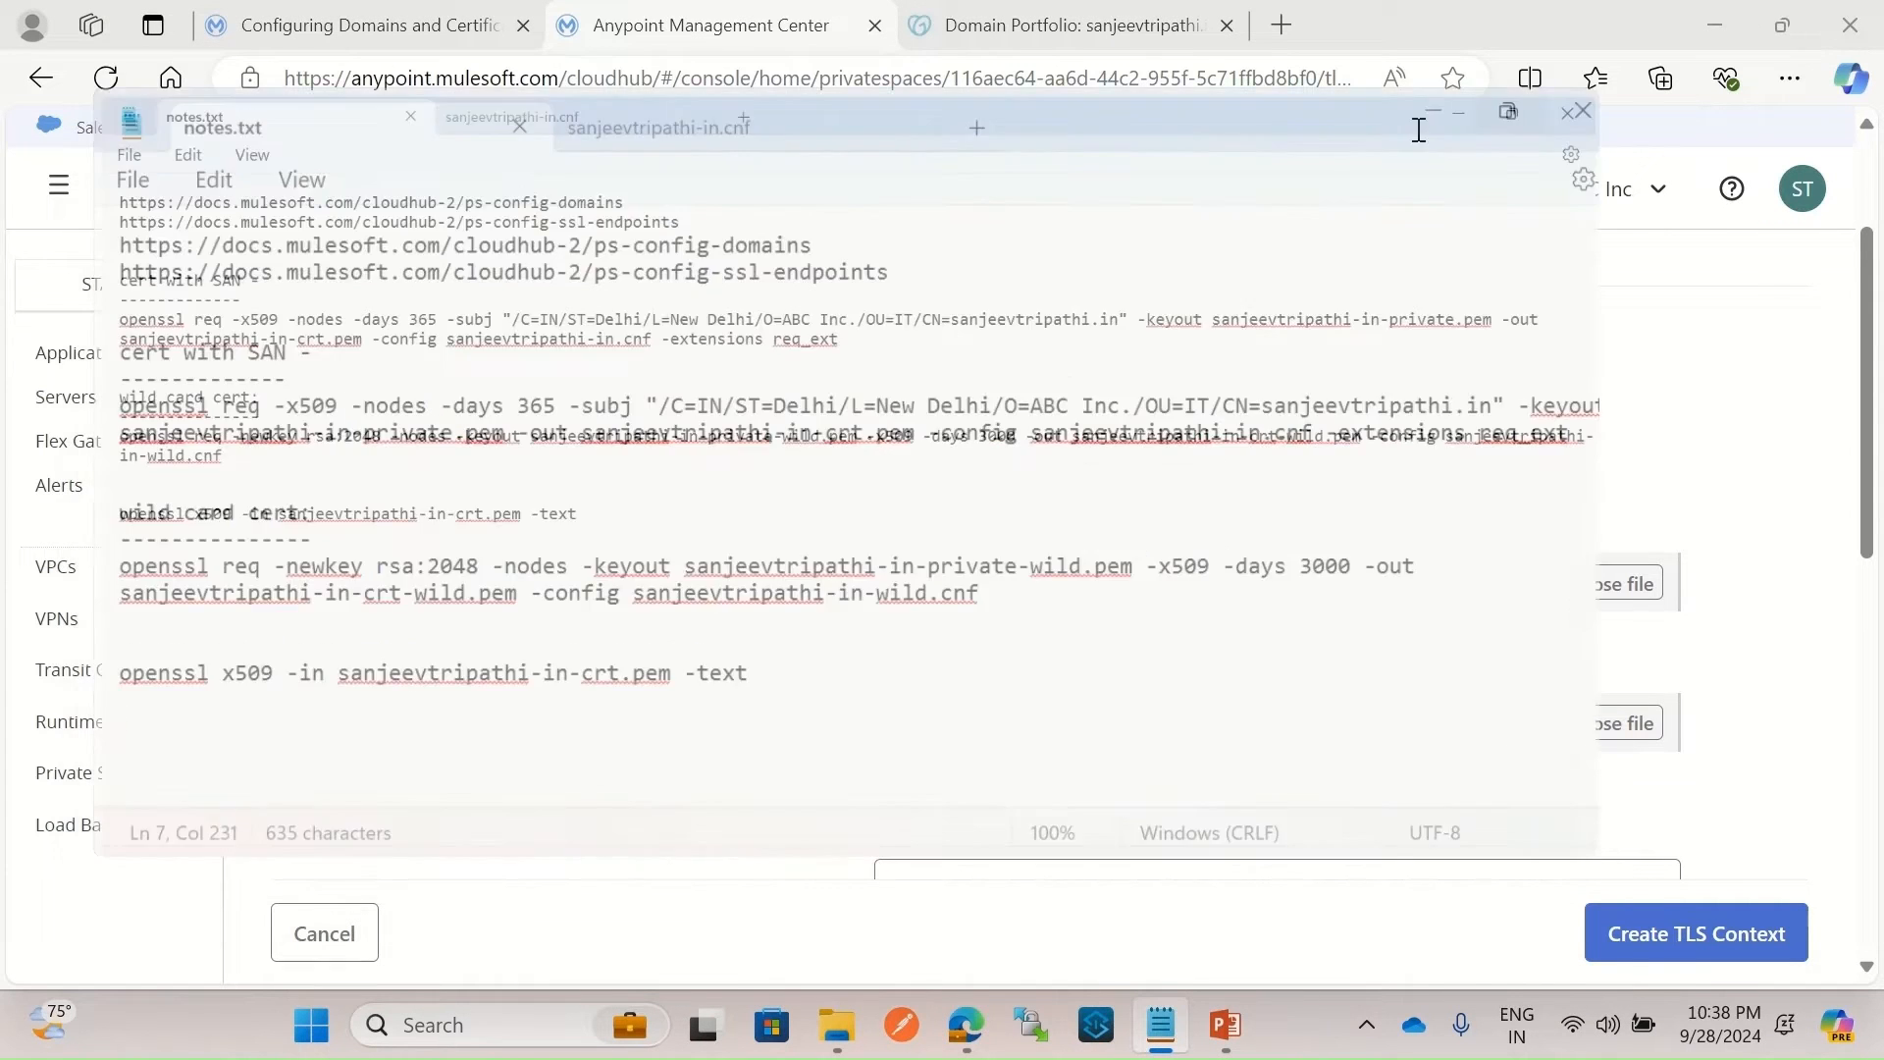
click(187, 356)
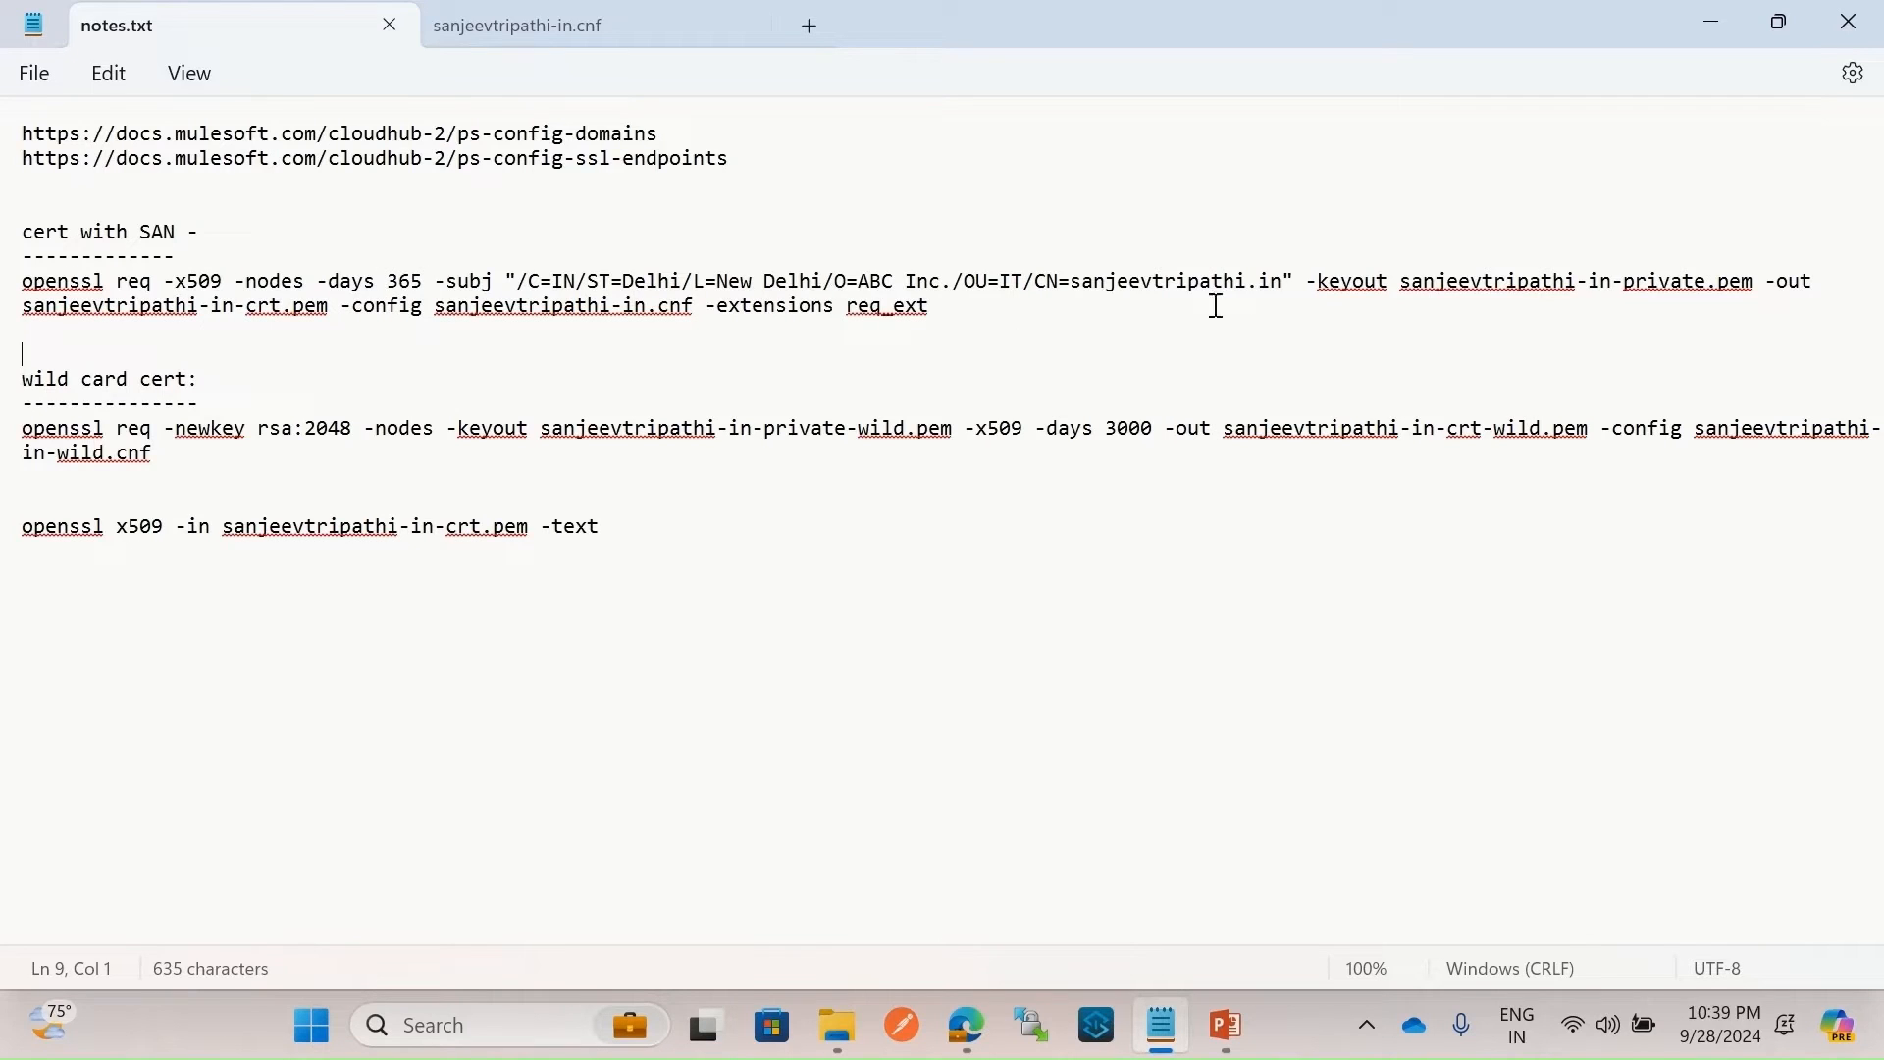
Review the SAN certificate command in notes.txt, covering the private key and certificate output files, the subject string with its CN, and the config file.
drag(1650, 285, 1762, 284)
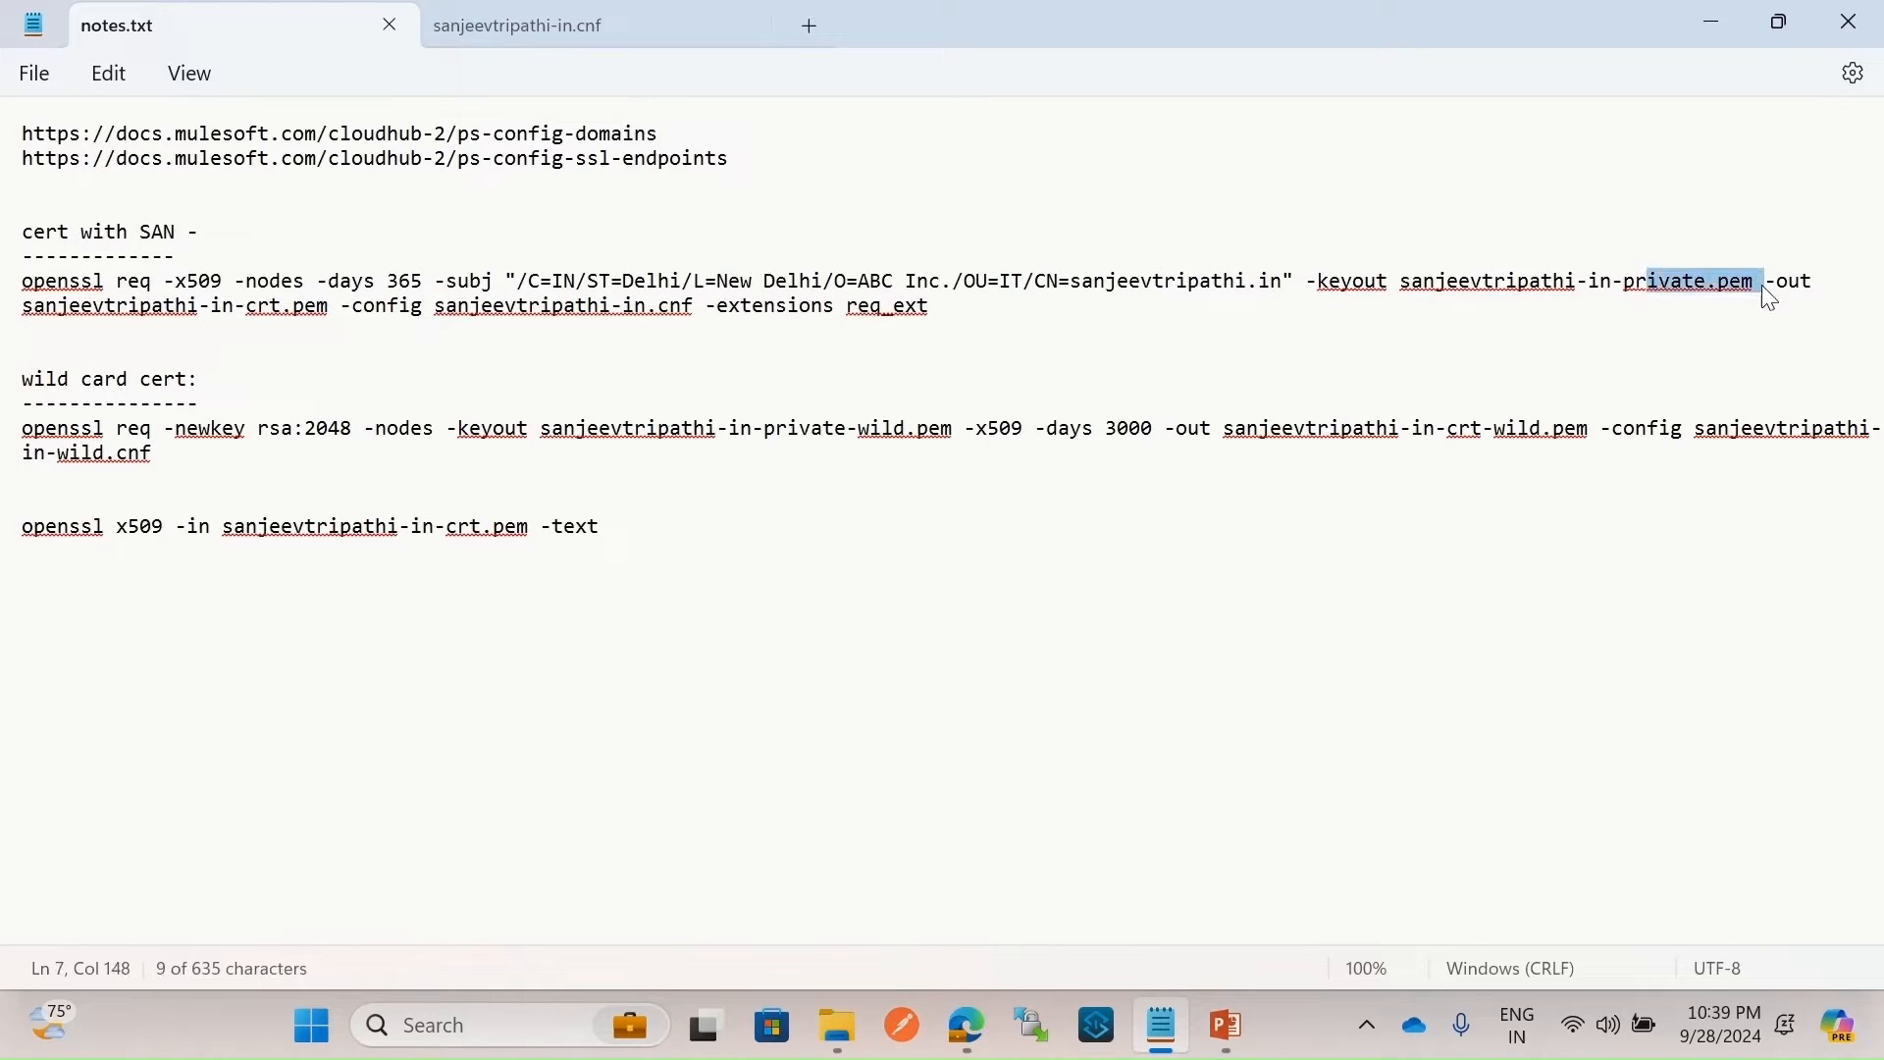
drag(1602, 283, 1719, 291)
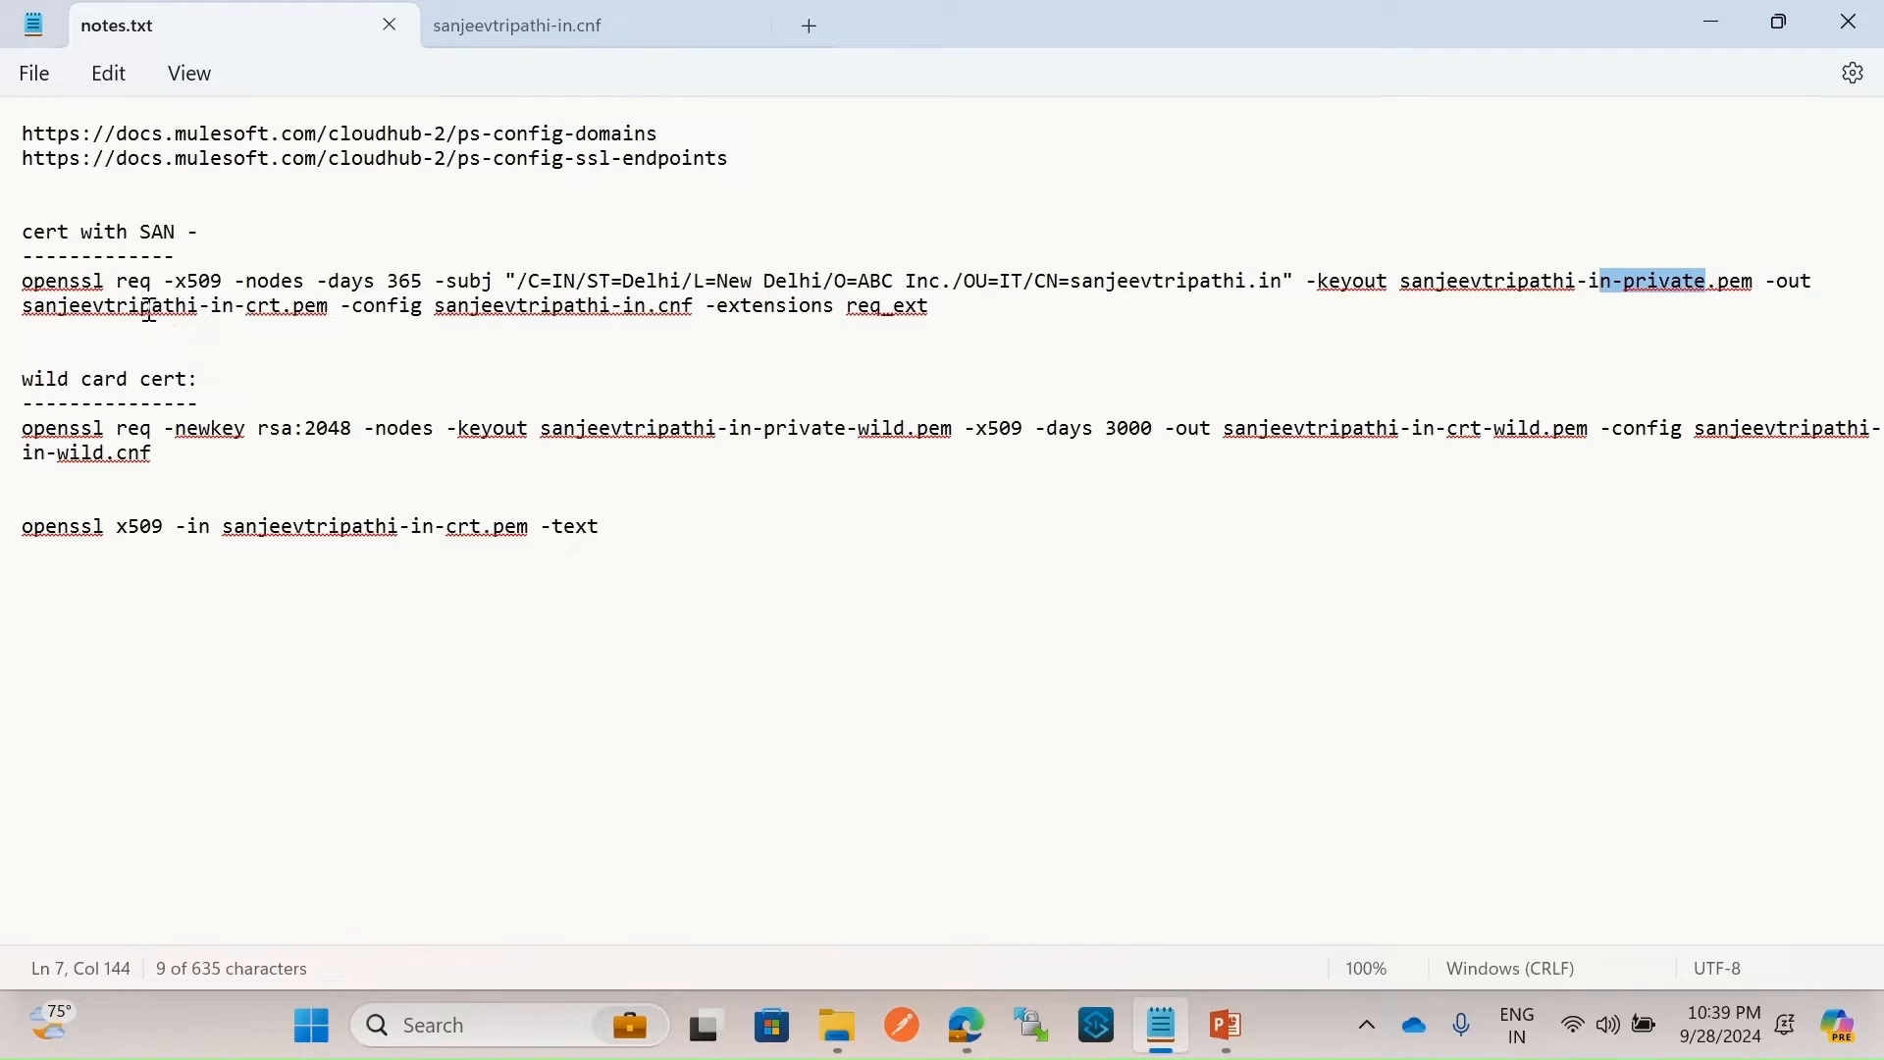
drag(140, 308, 323, 324)
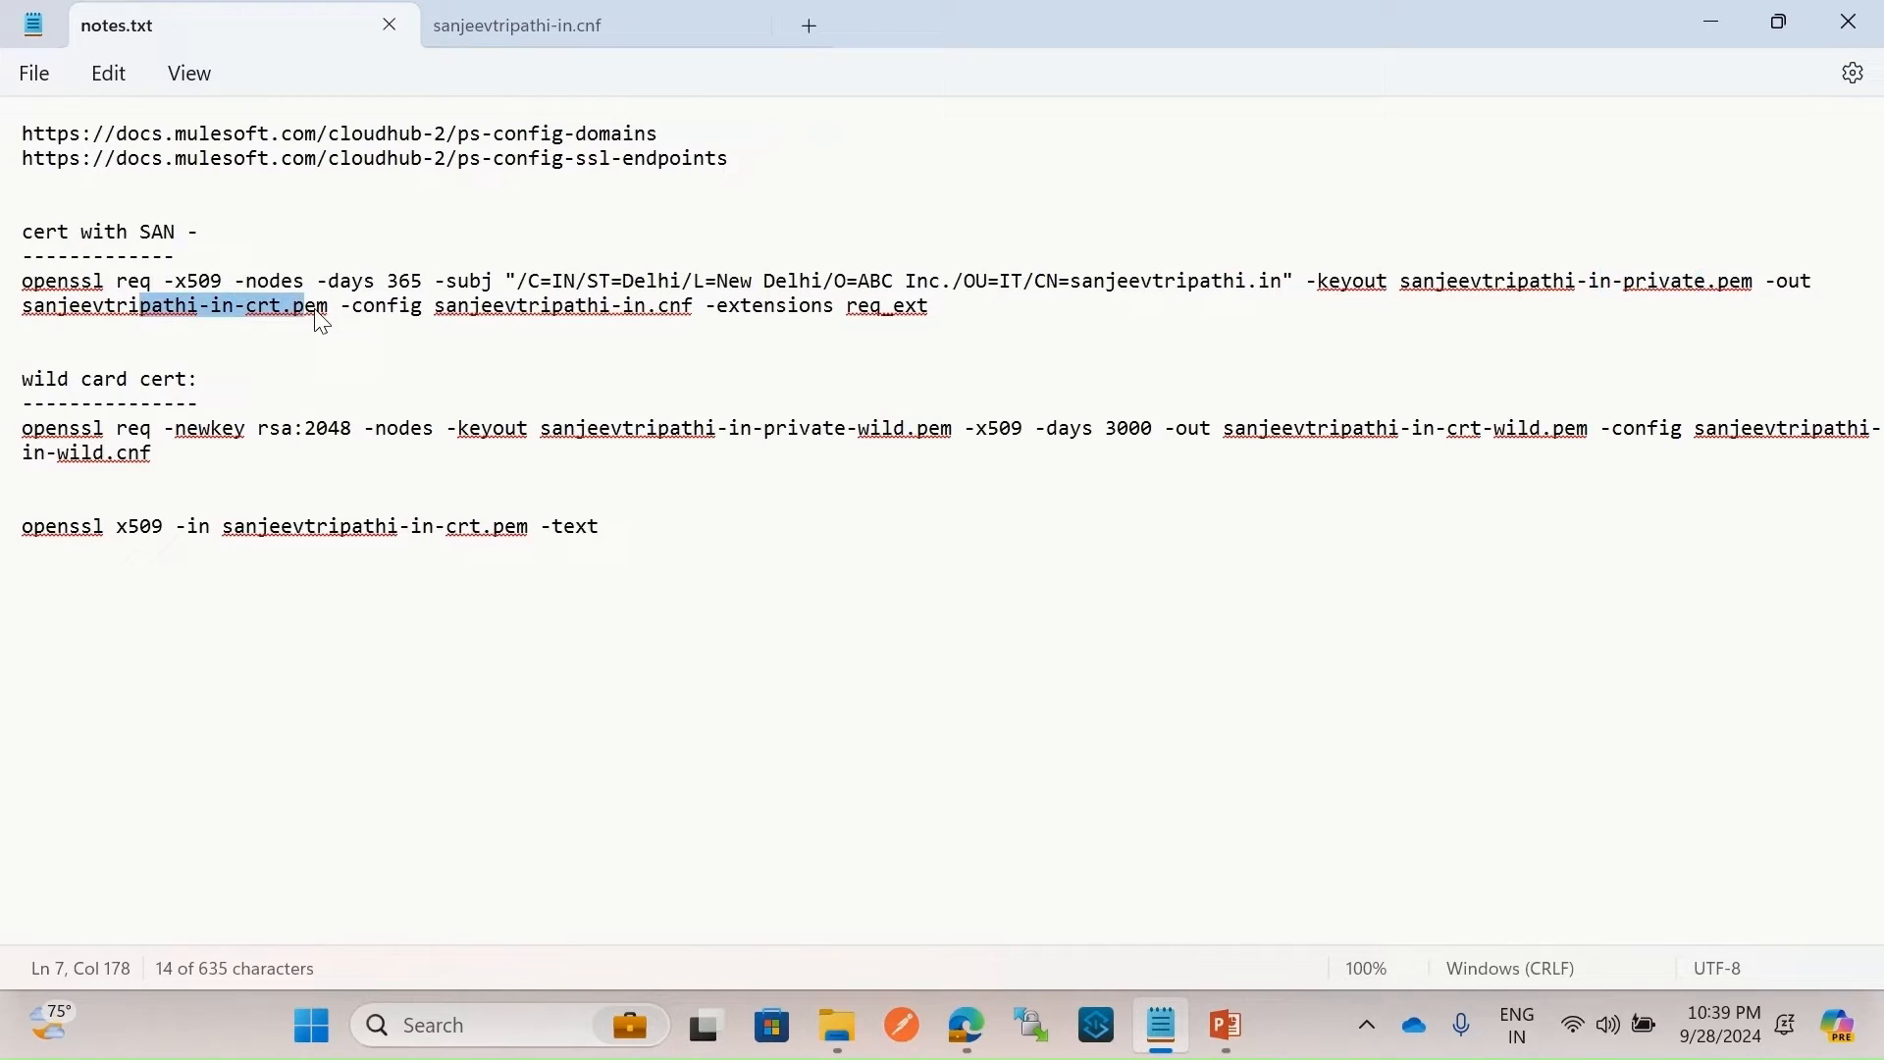
click(420, 333)
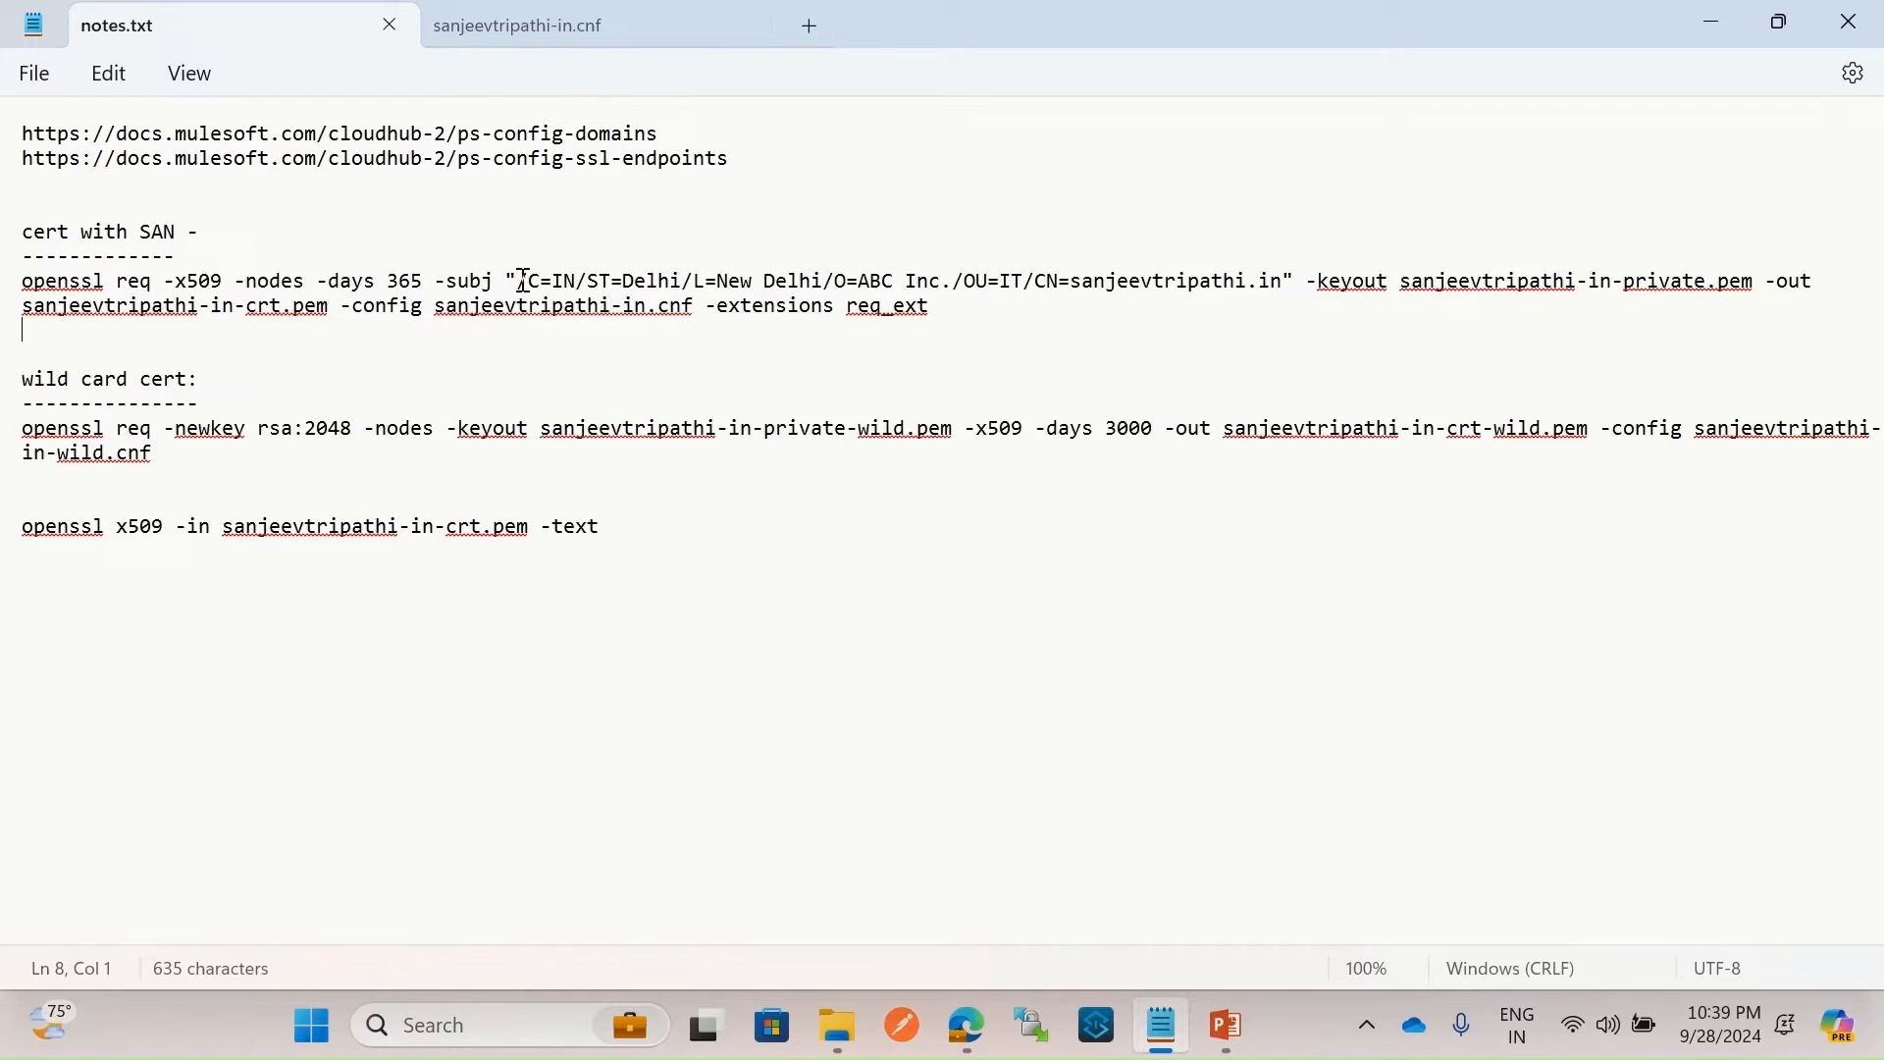
drag(521, 281, 1291, 299)
click(1074, 283)
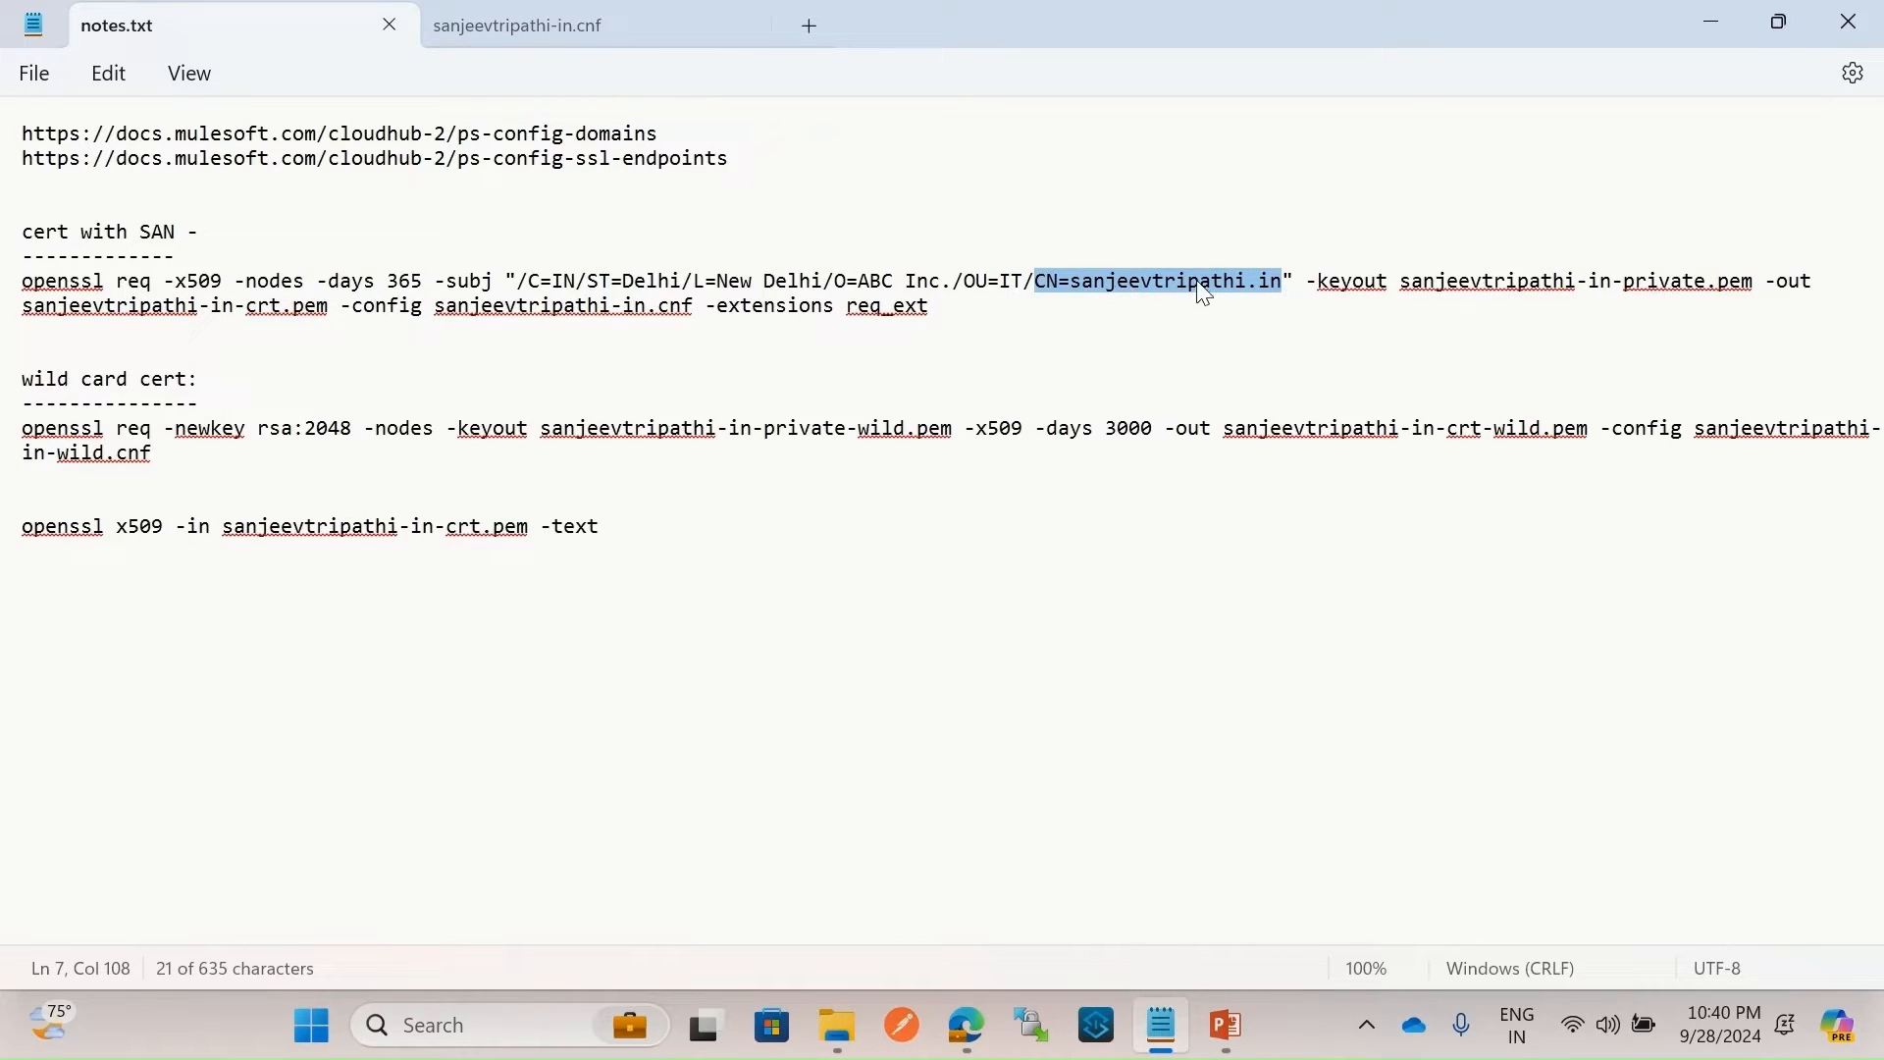
click(1258, 282)
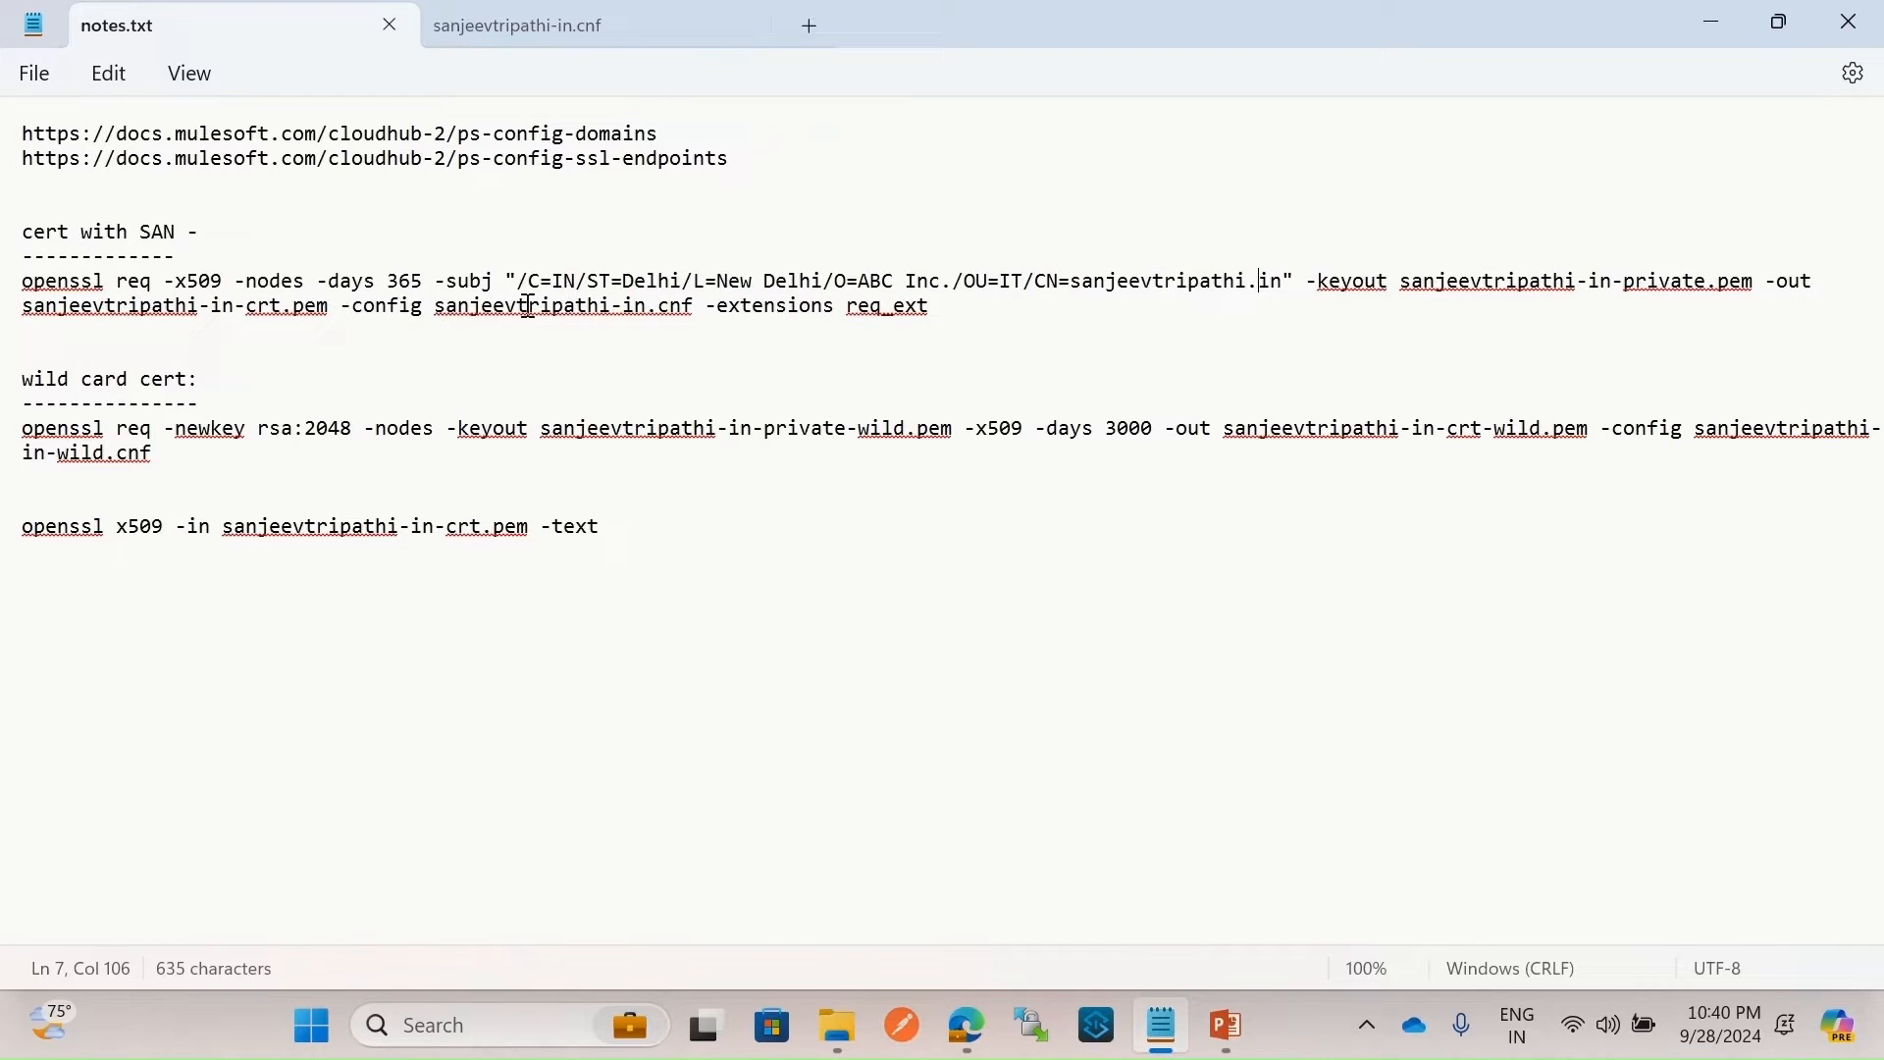
drag(445, 306, 658, 306)
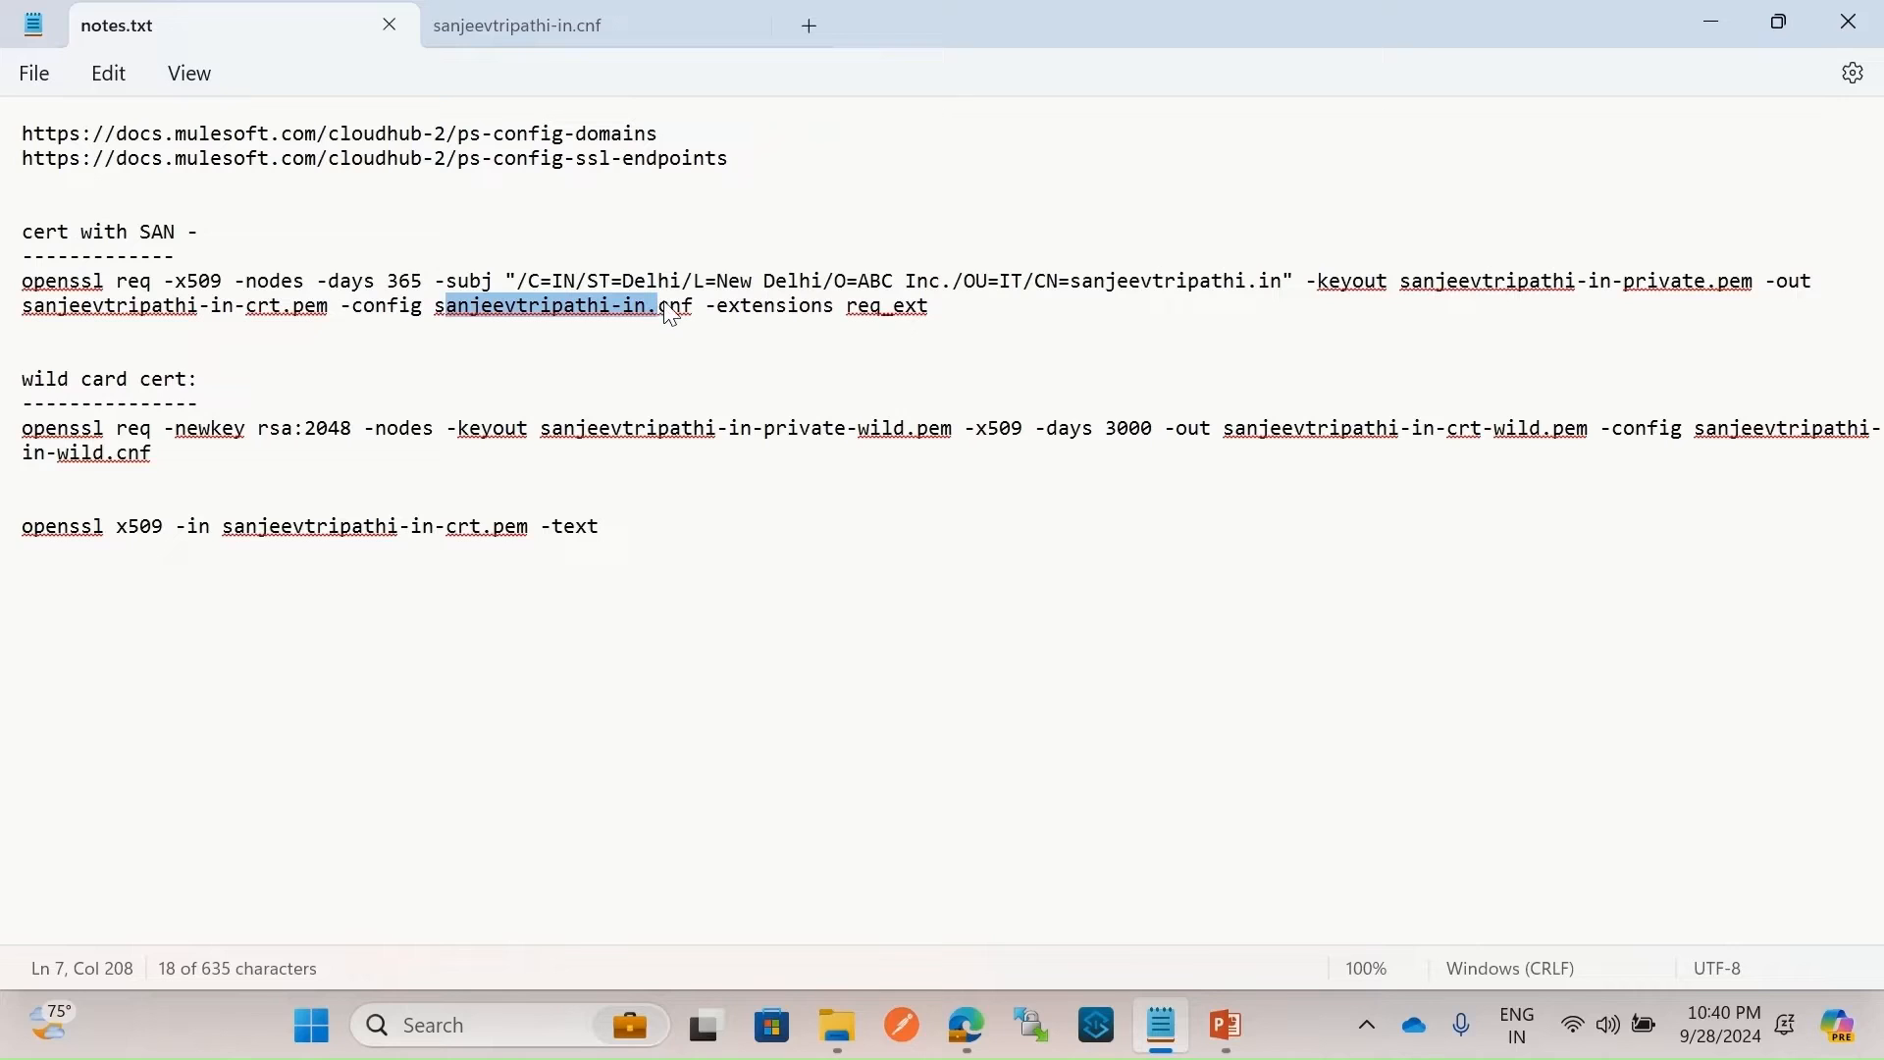
drag(837, 1027, 775, 1012)
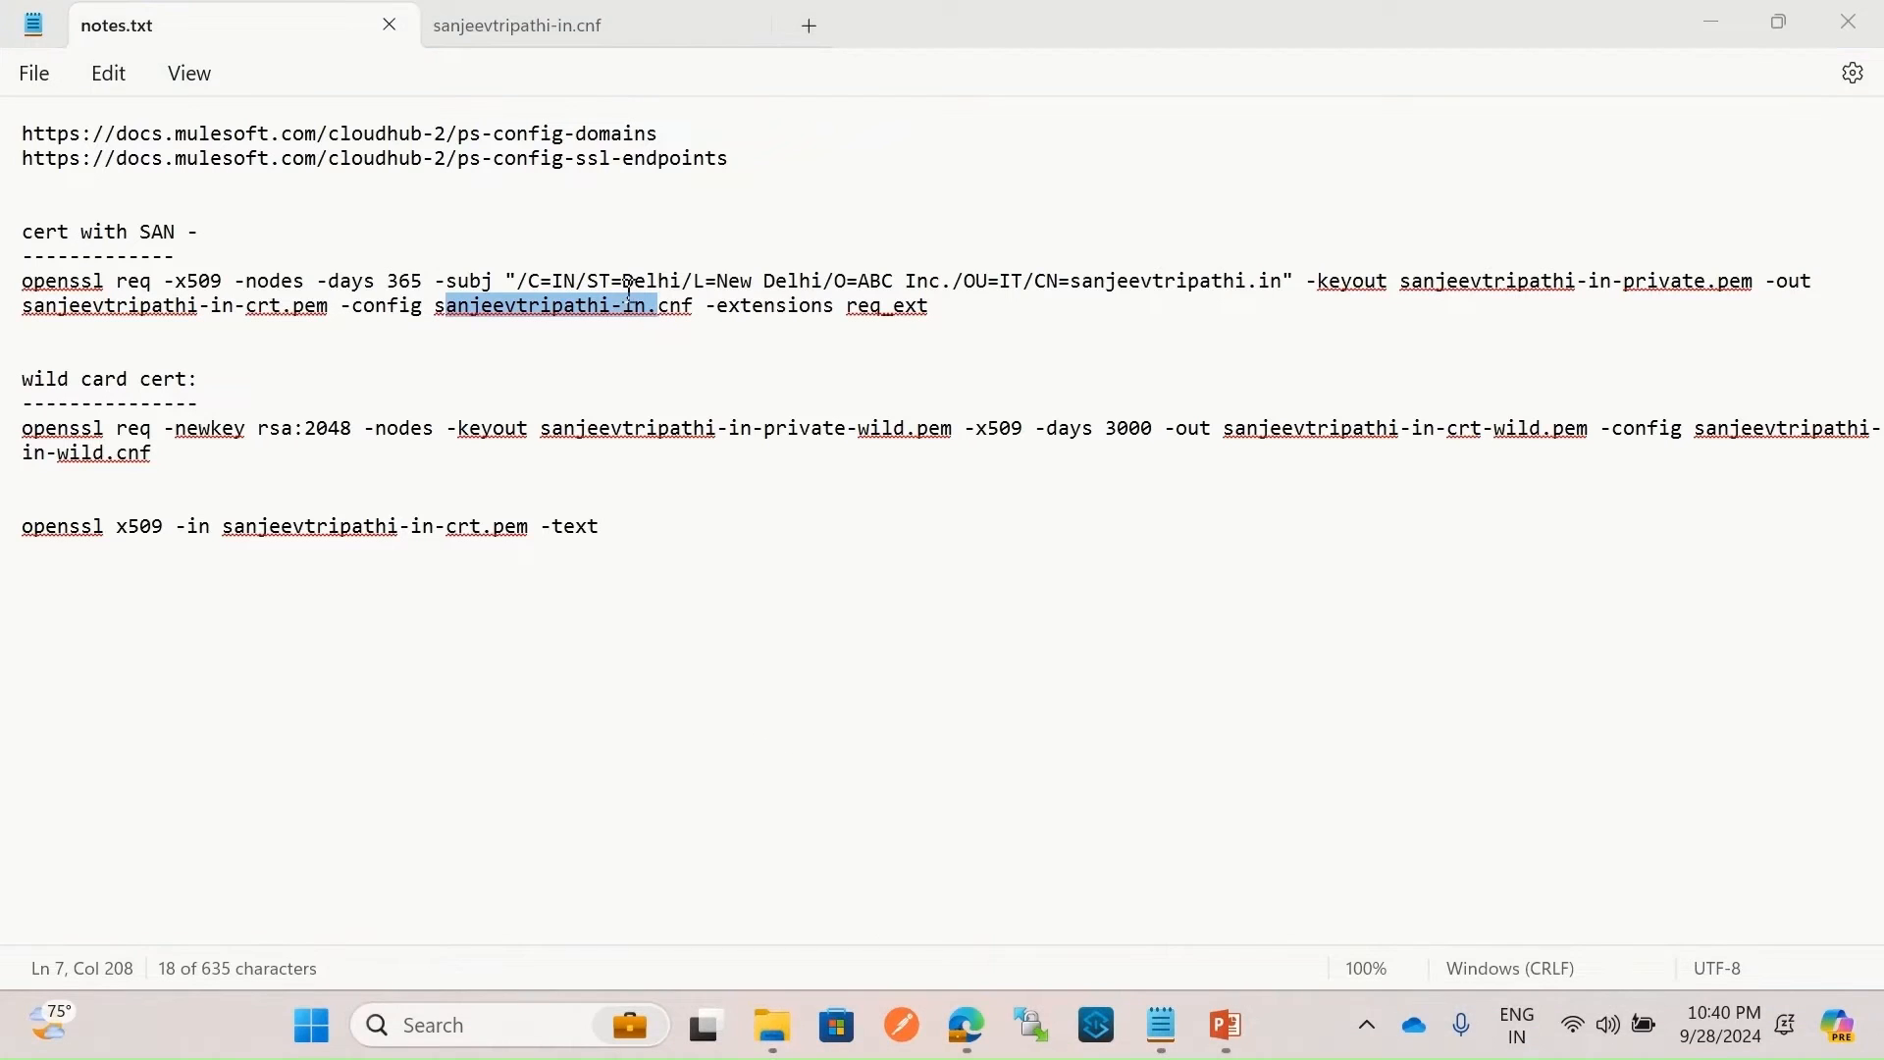
Open the .cnf config file and examine its req, req_distinguished_name, req_ext and alt_names sections.
click(538, 26)
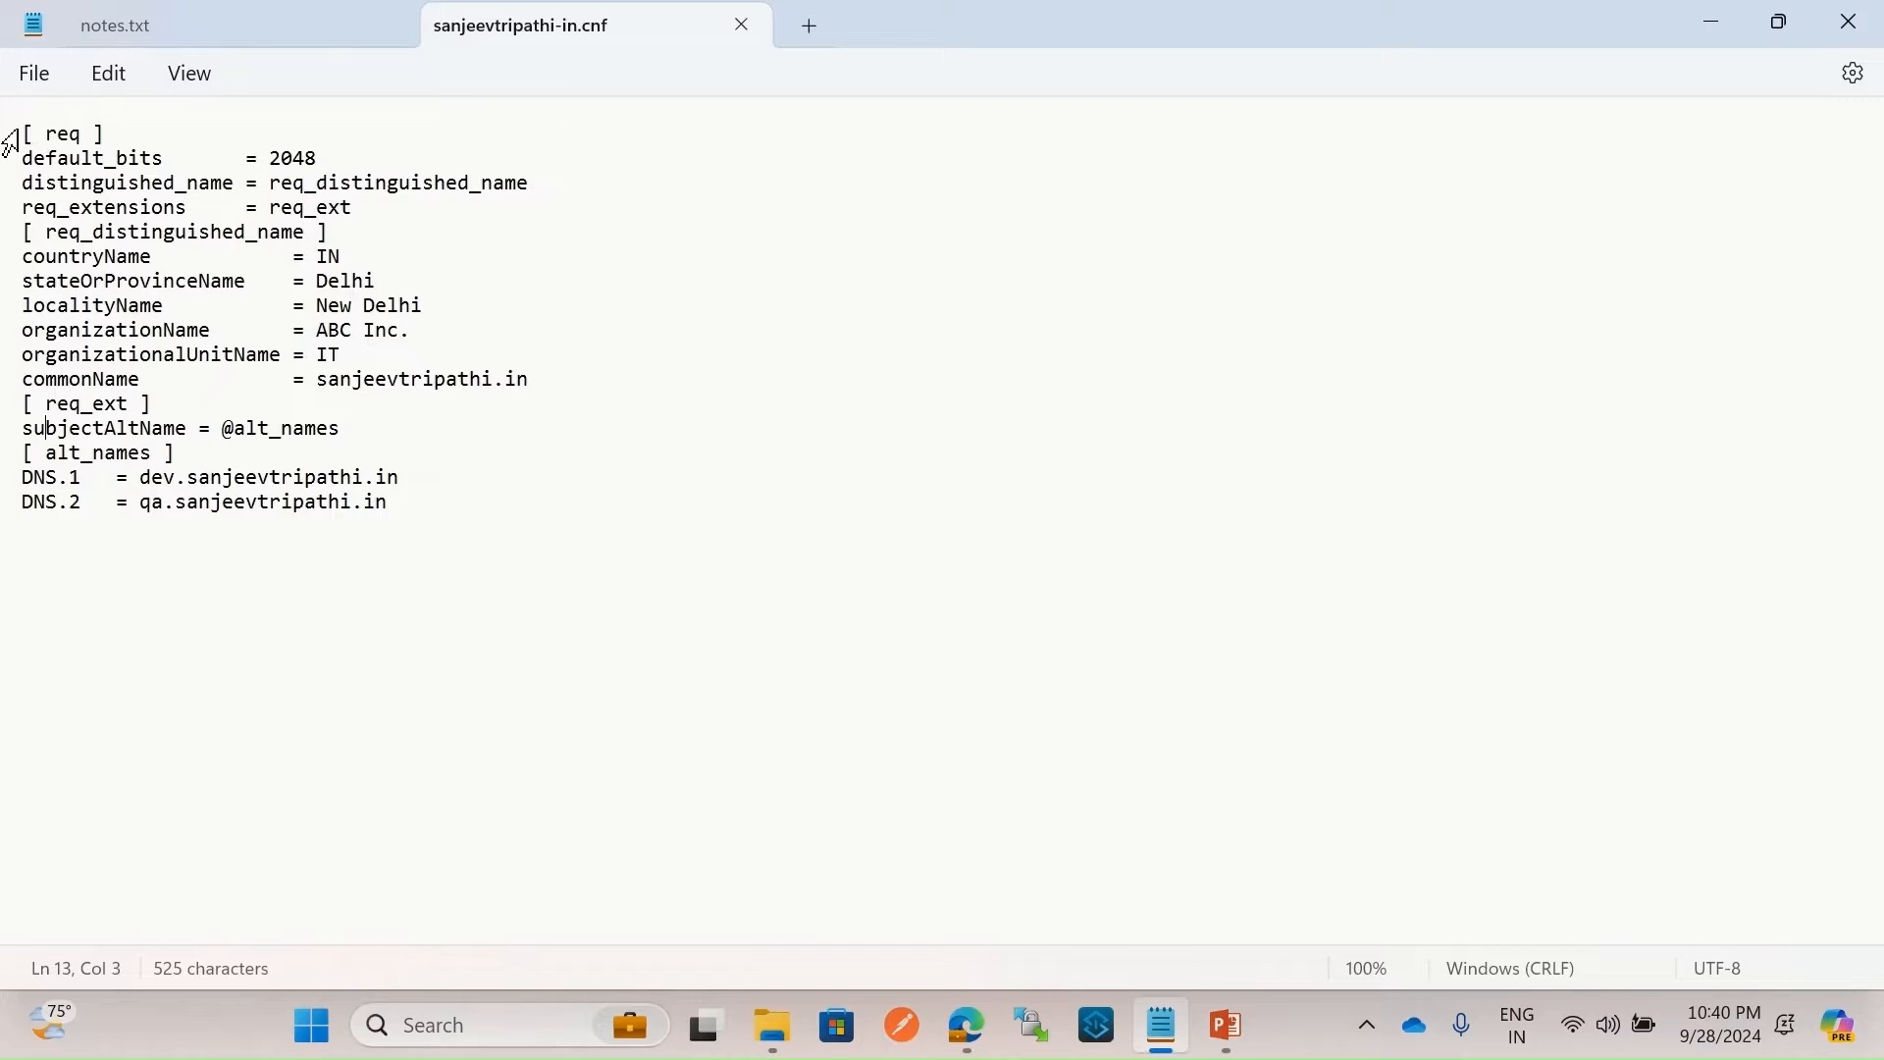
drag(27, 162, 299, 186)
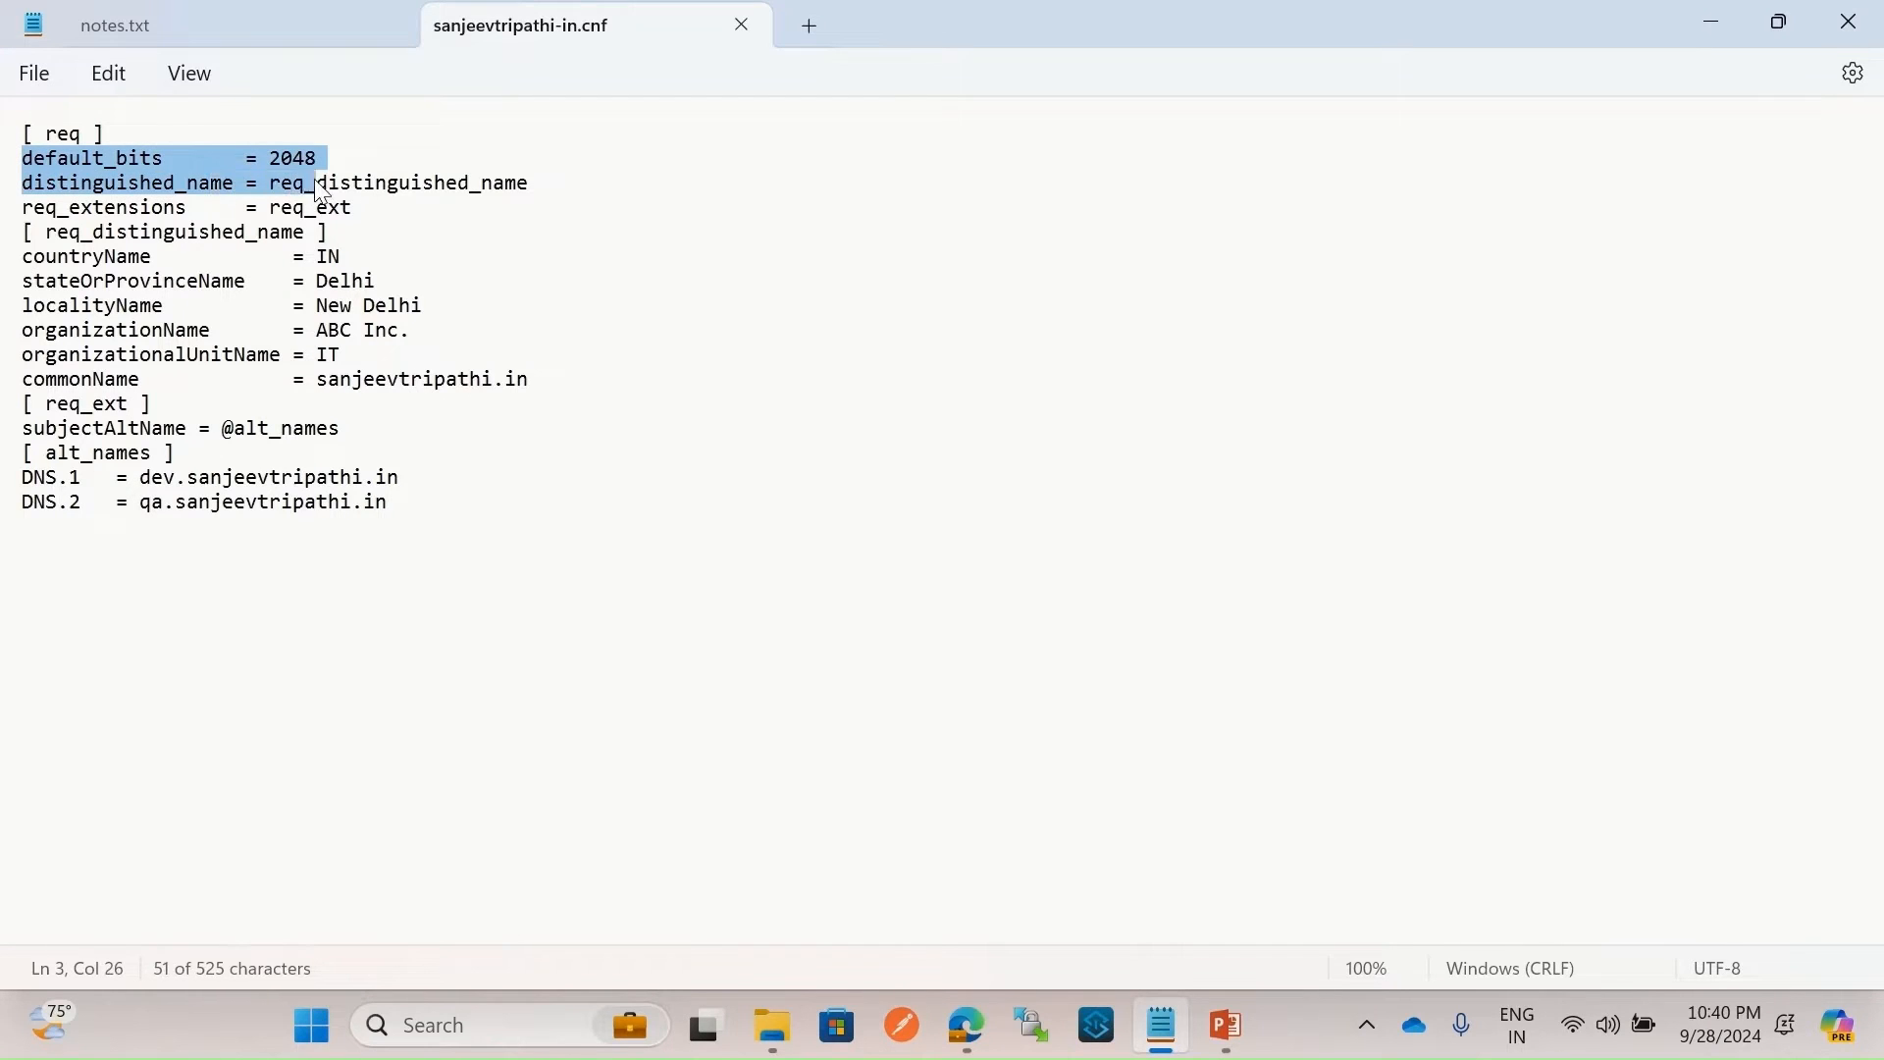
click(316, 194)
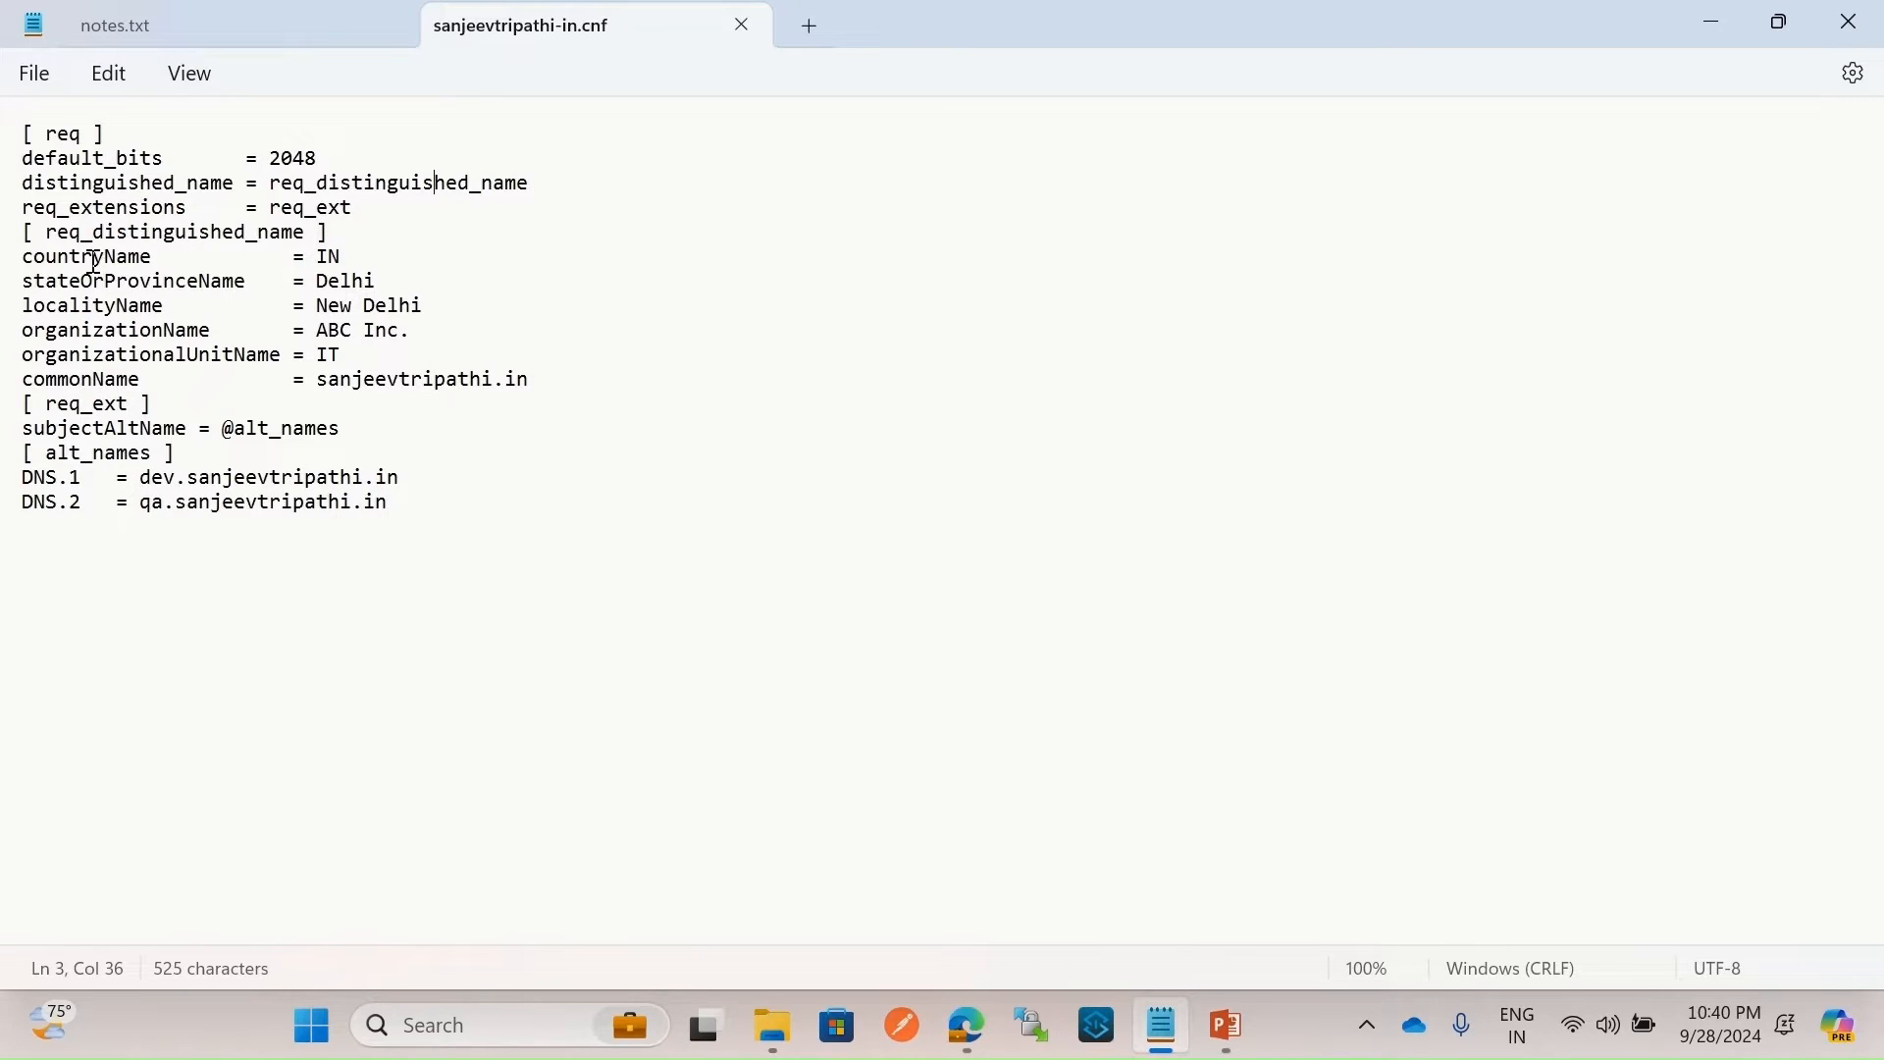
drag(24, 240, 551, 383)
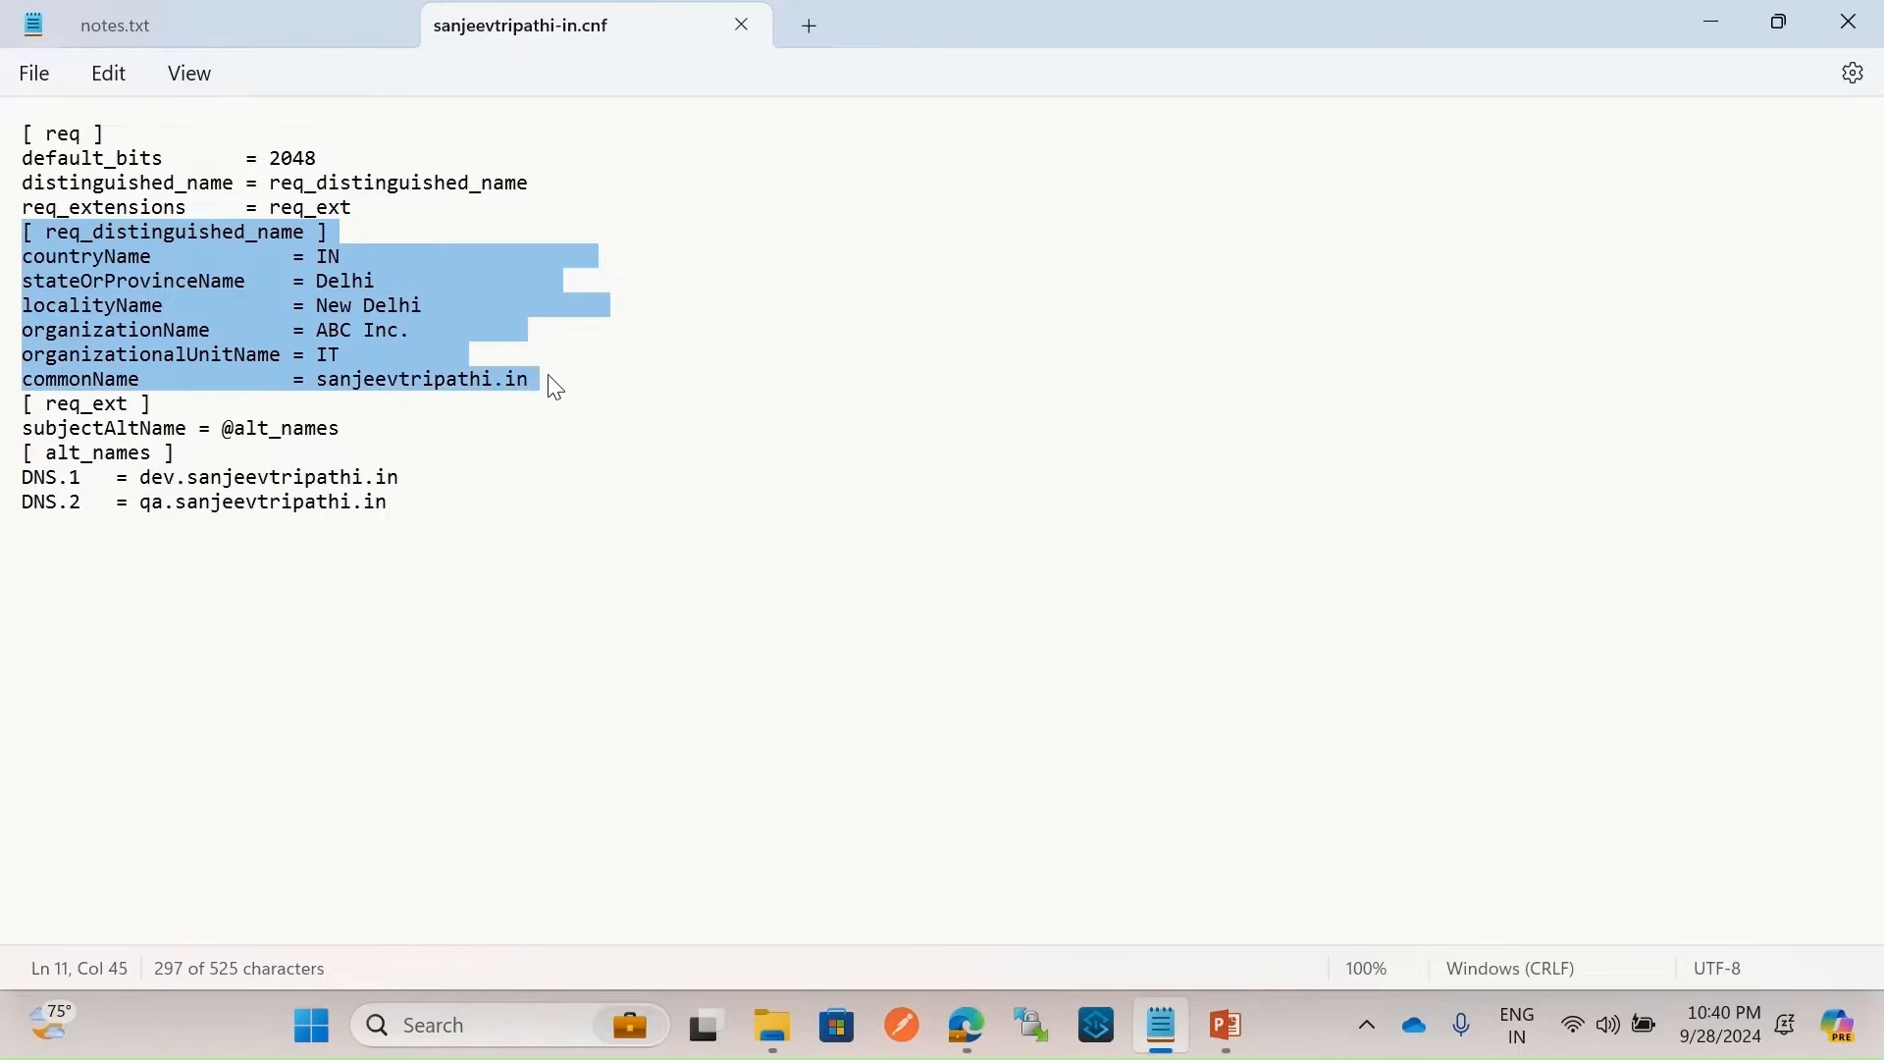
click(339, 392)
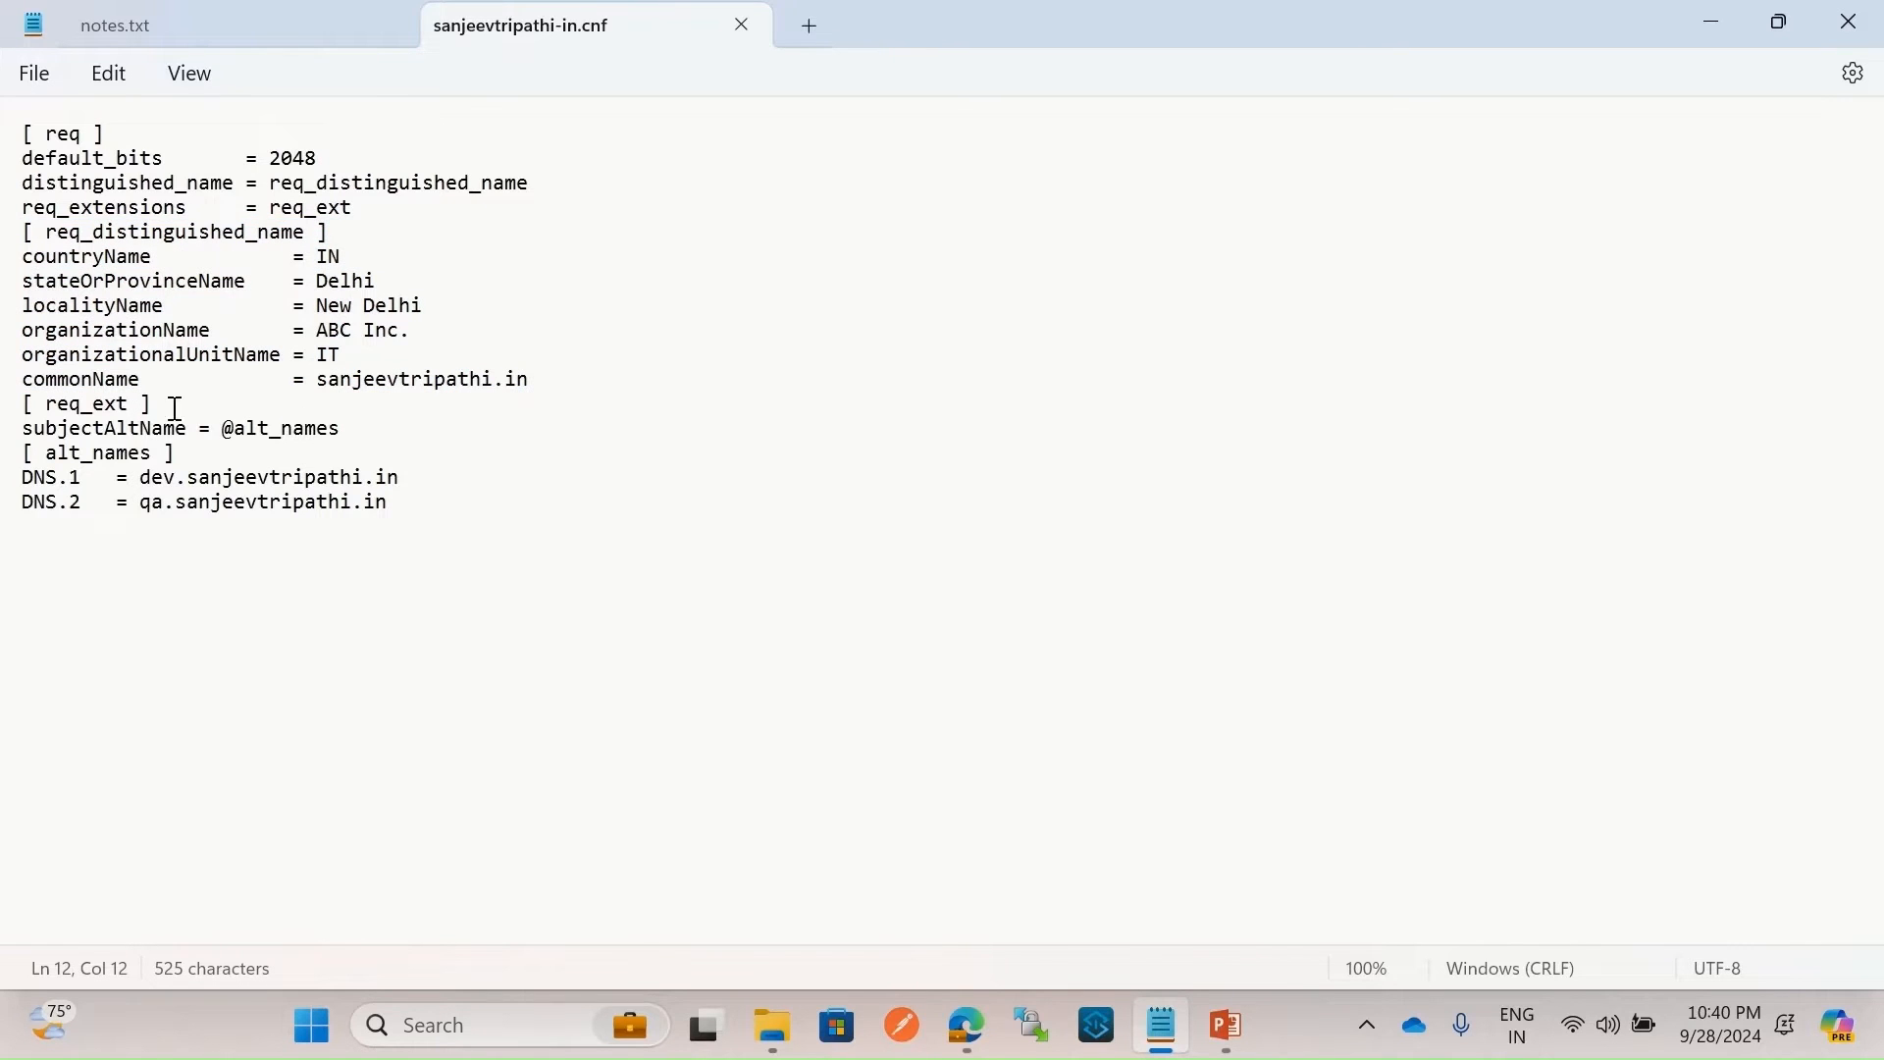
drag(23, 208, 147, 210)
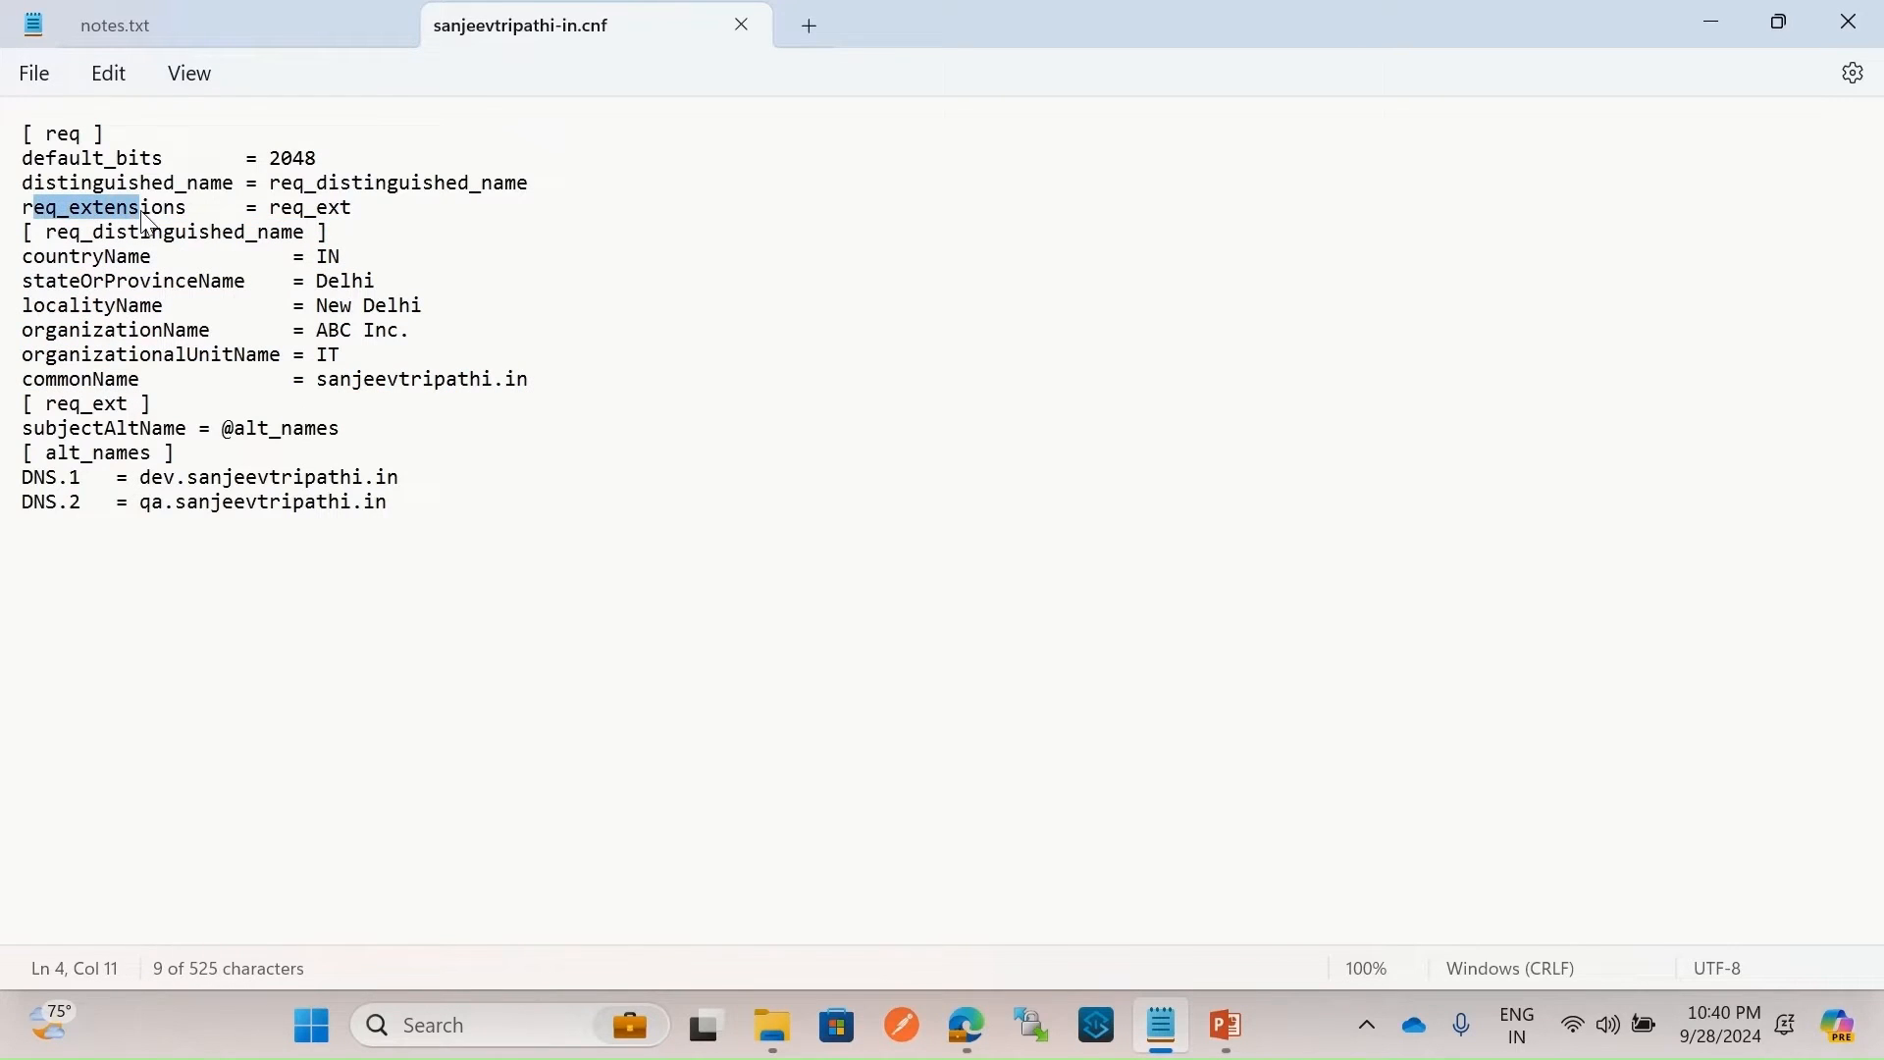
click(317, 208)
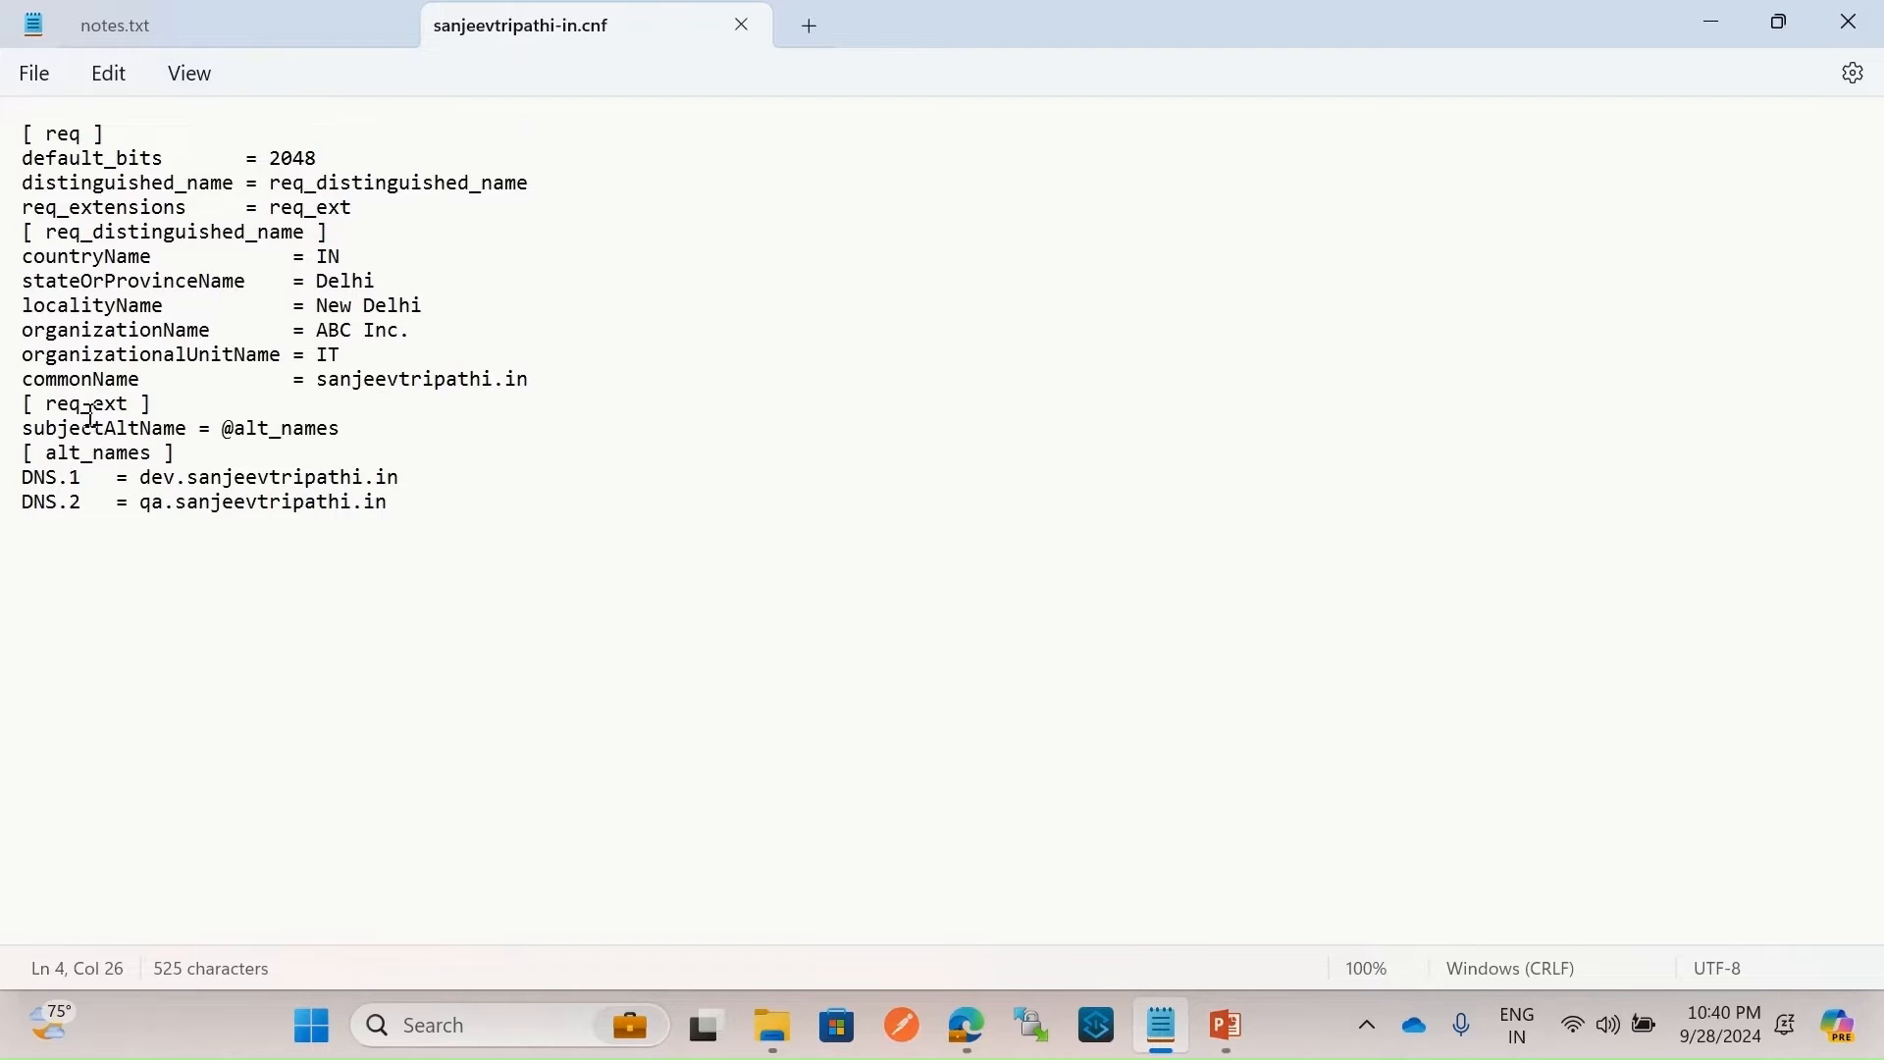
drag(23, 430, 337, 433)
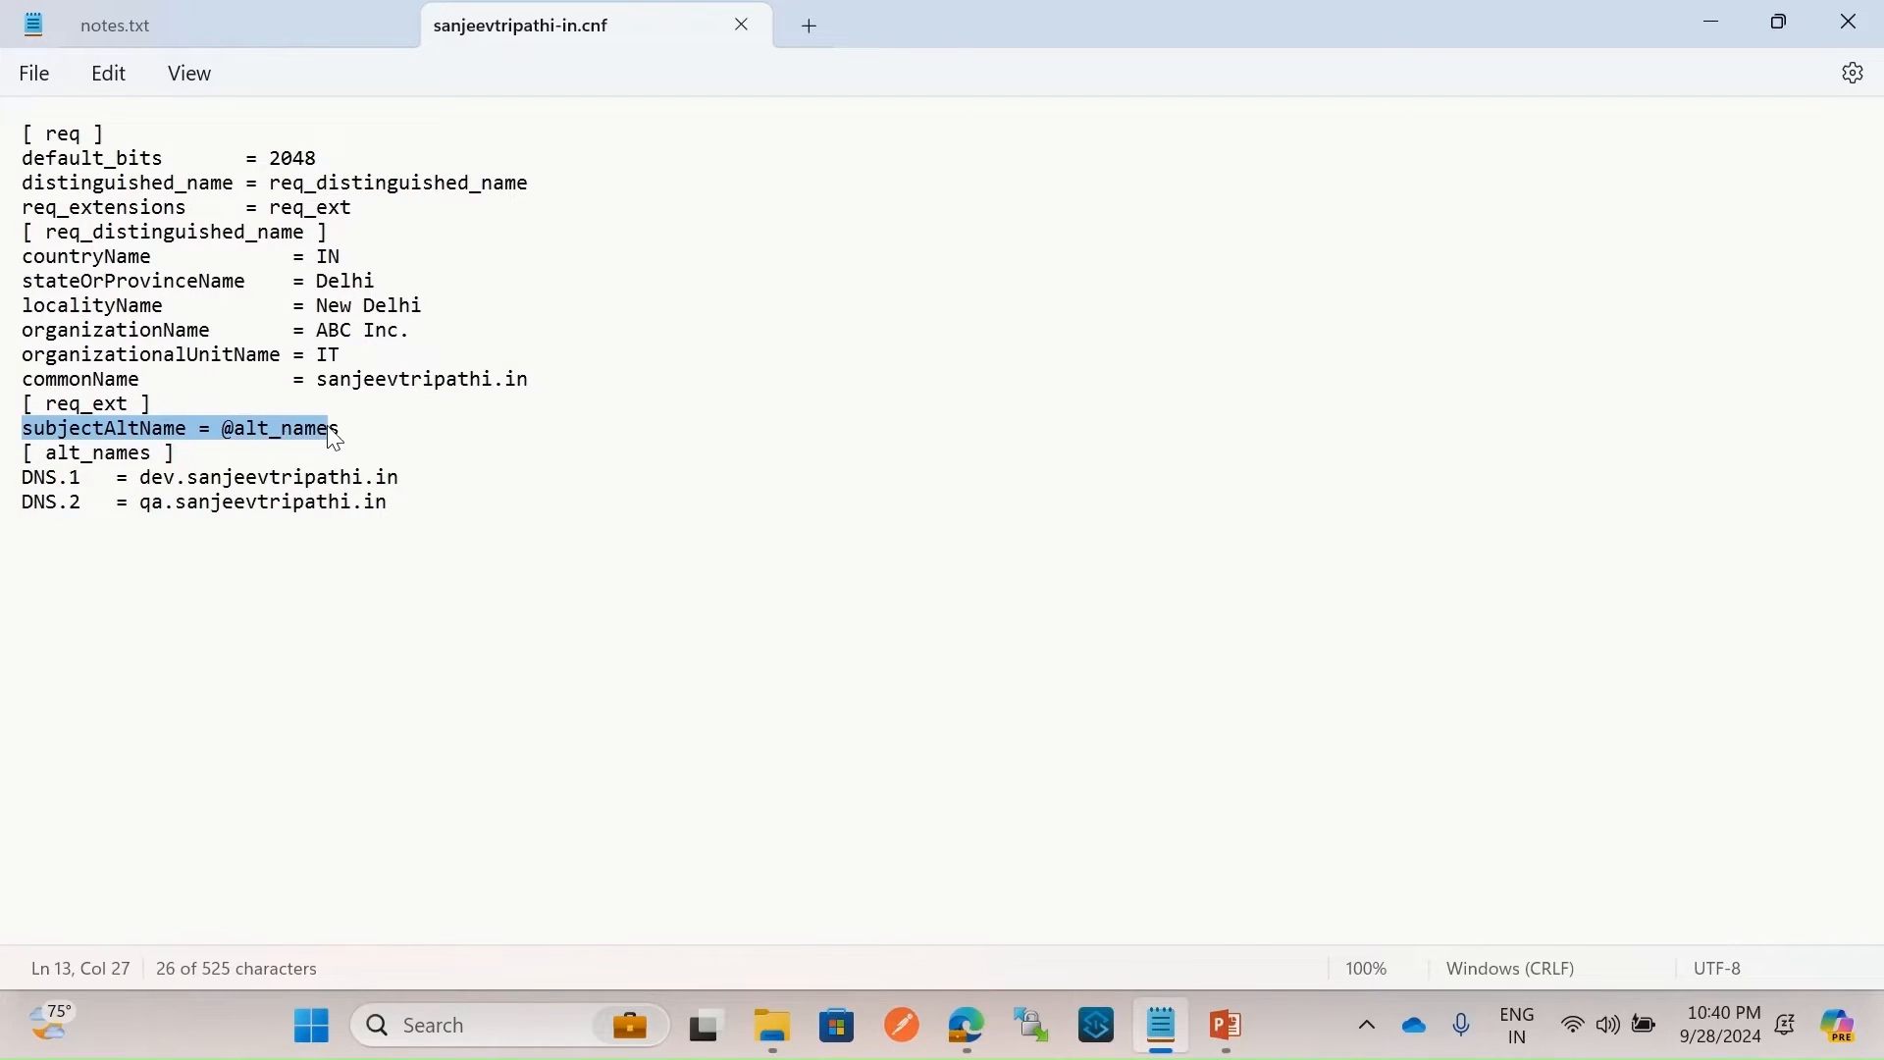
click(201, 478)
key(ctrl+End)
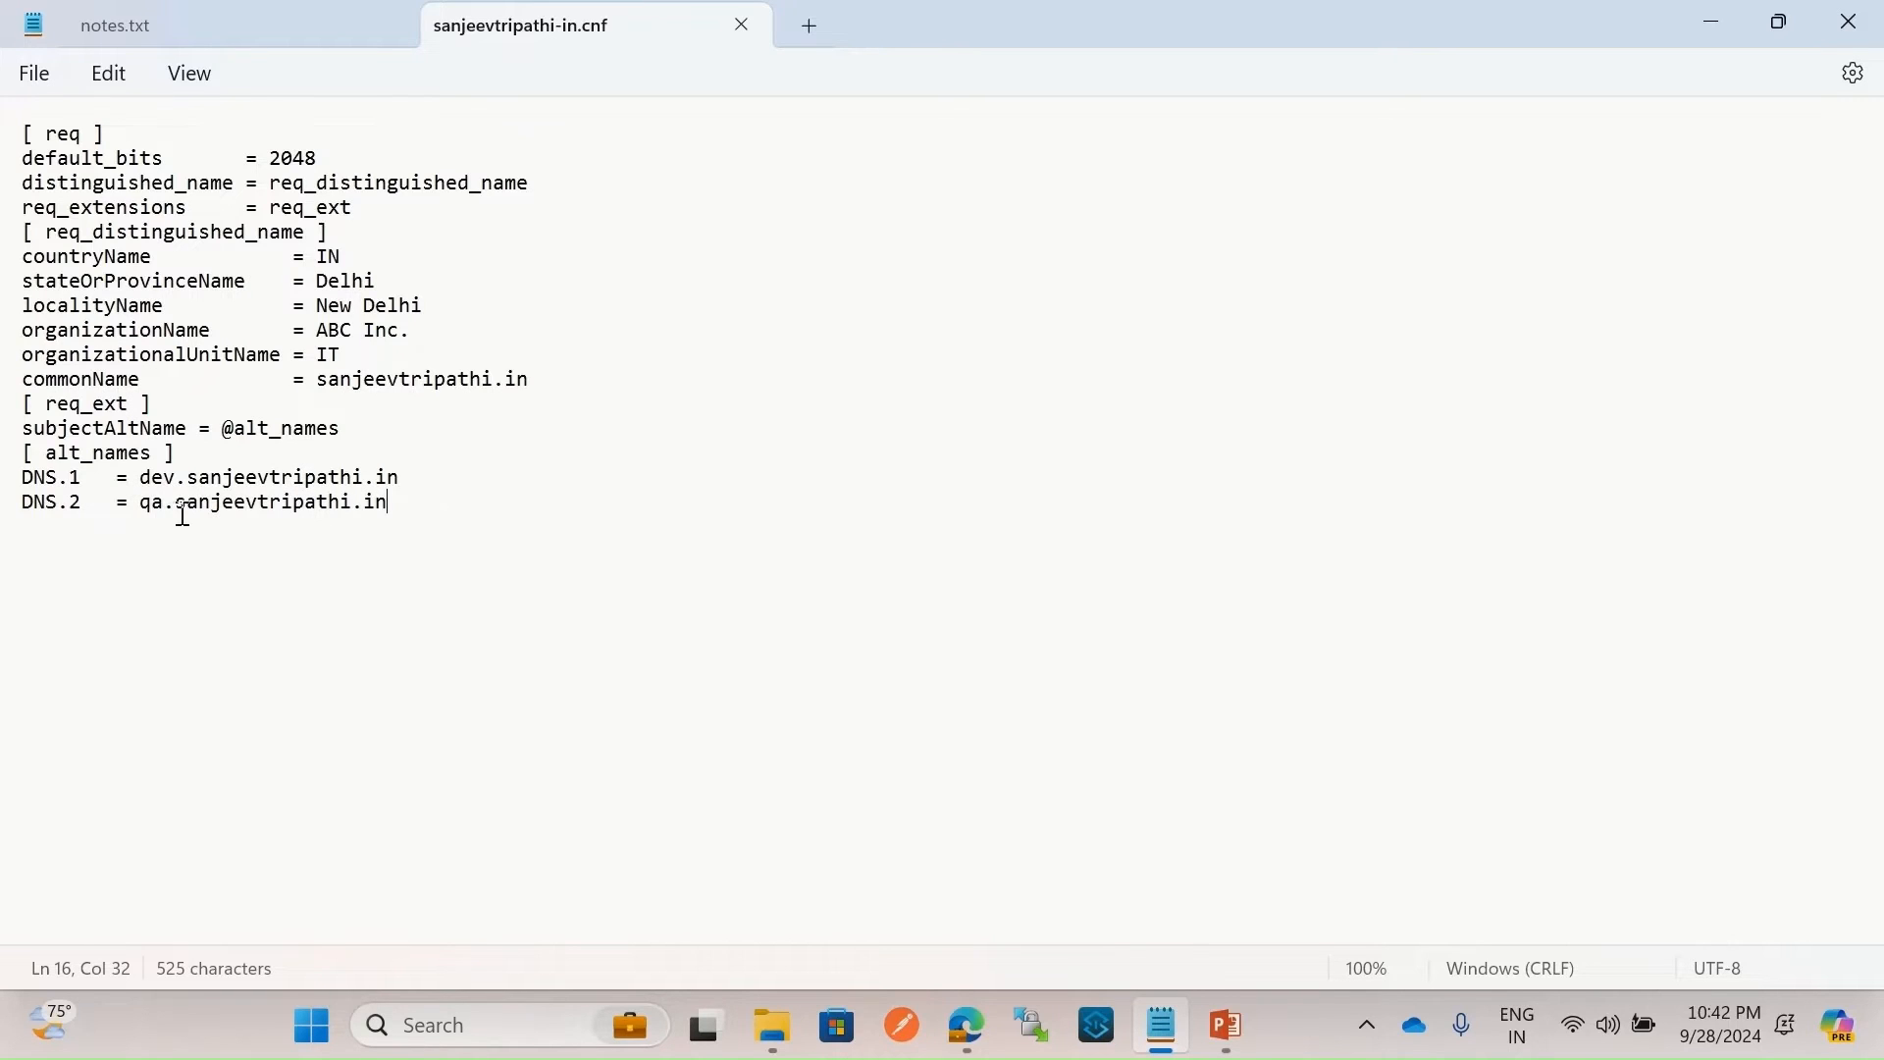
Compare the -extensions req_ext option and CN of the SAN command in notes.txt with the DNS.1 and DNS.2 entries in the .cnf file.
click(271, 22)
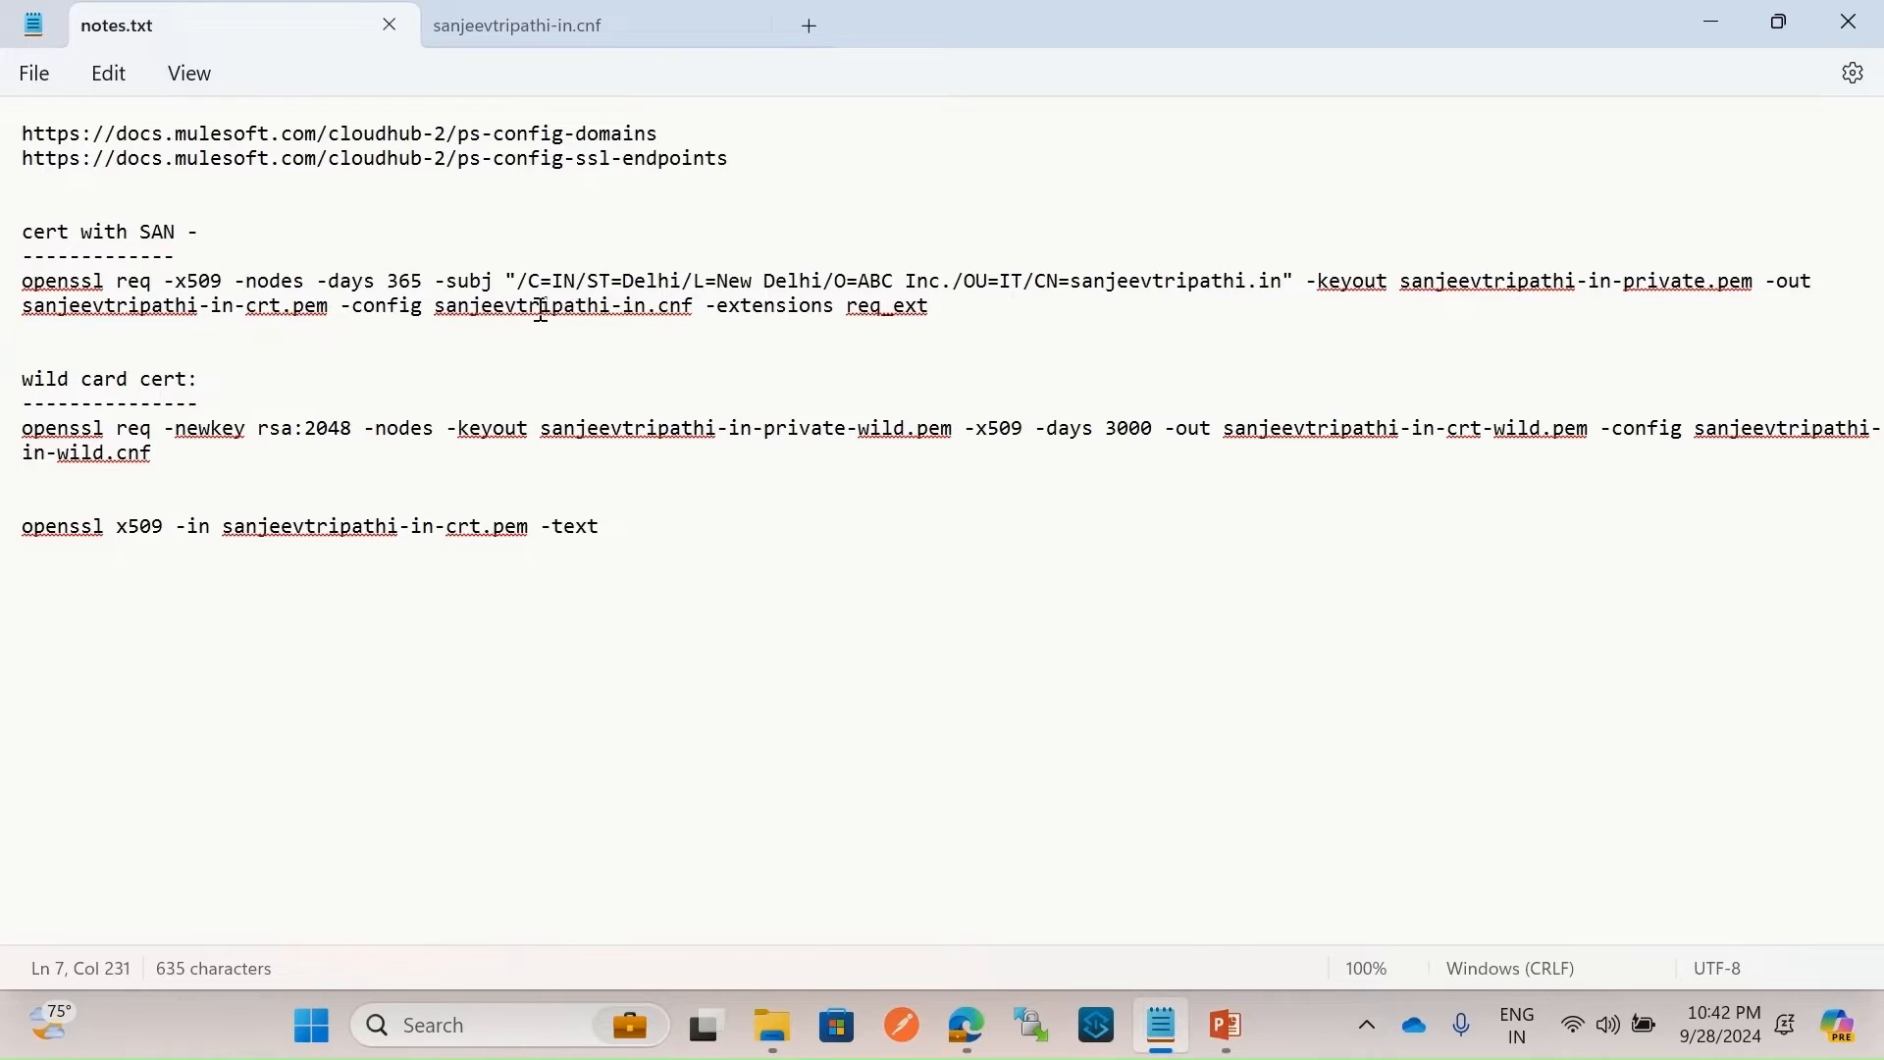
drag(707, 306, 846, 306)
click(567, 30)
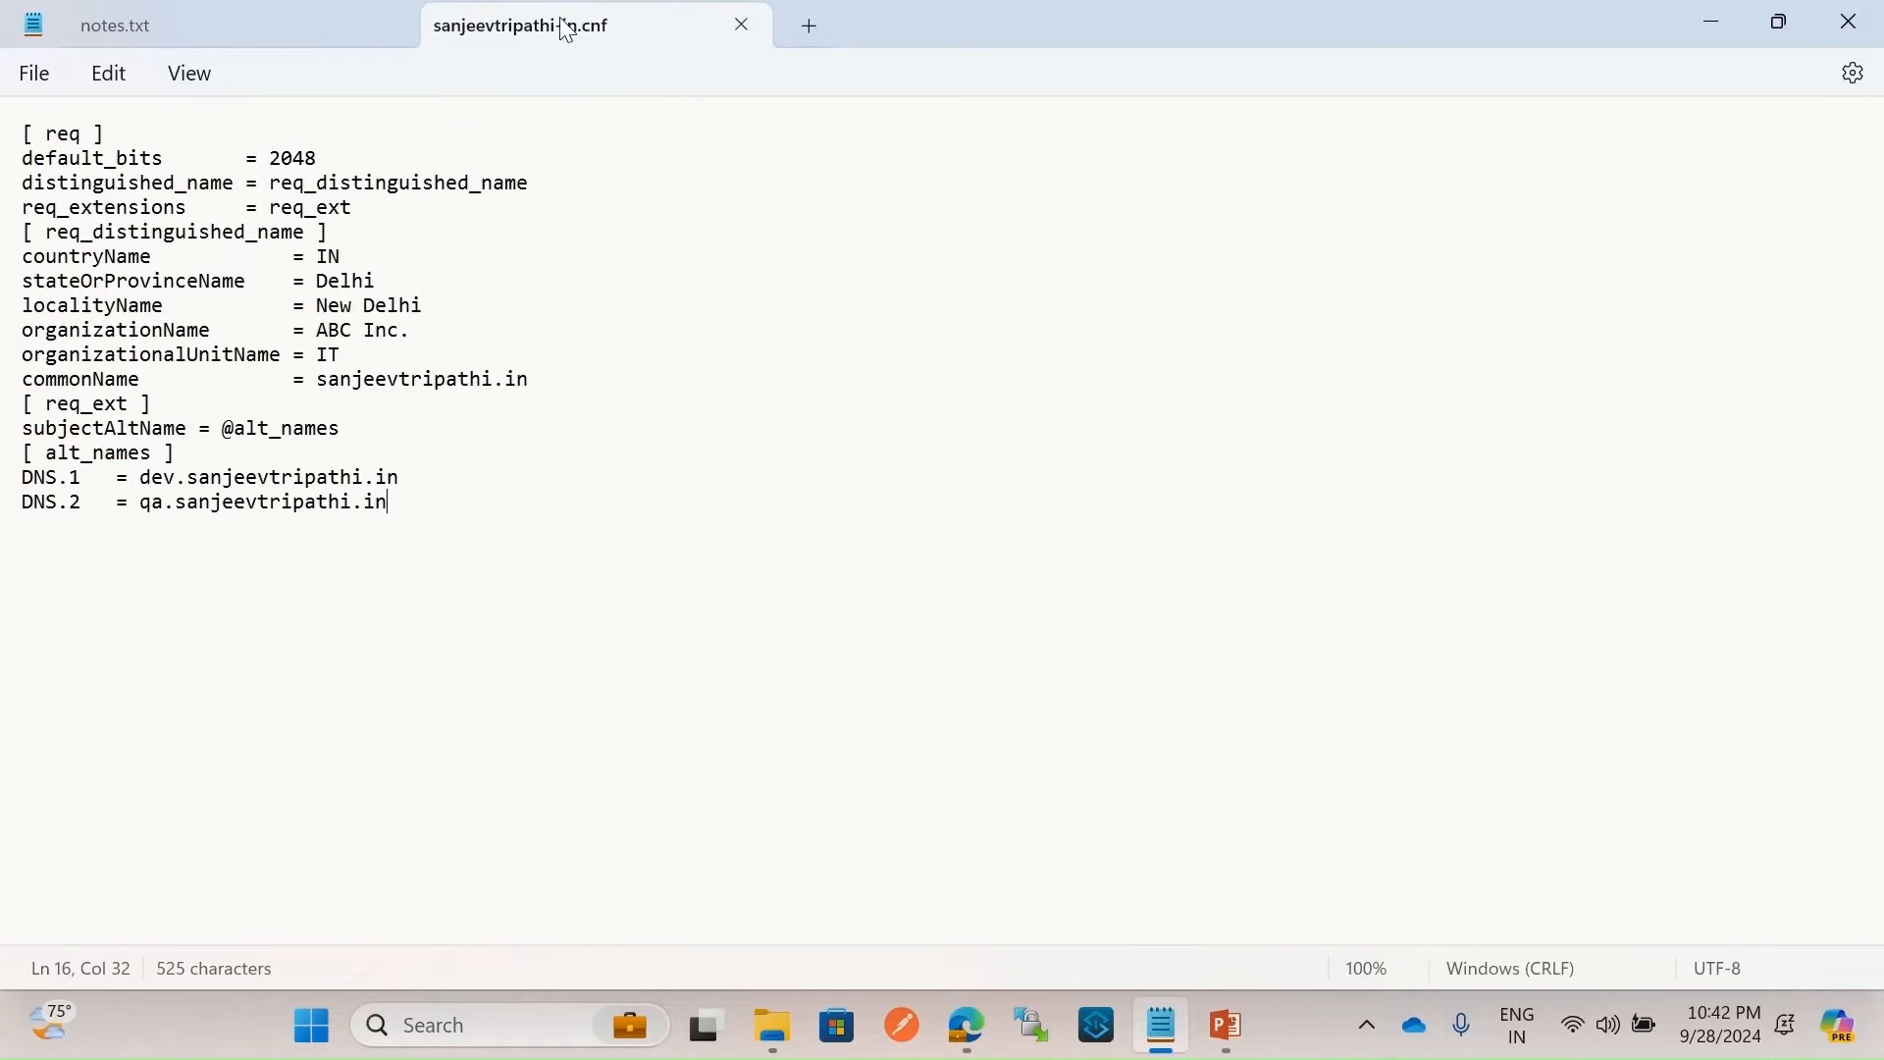
drag(425, 501, 3, 485)
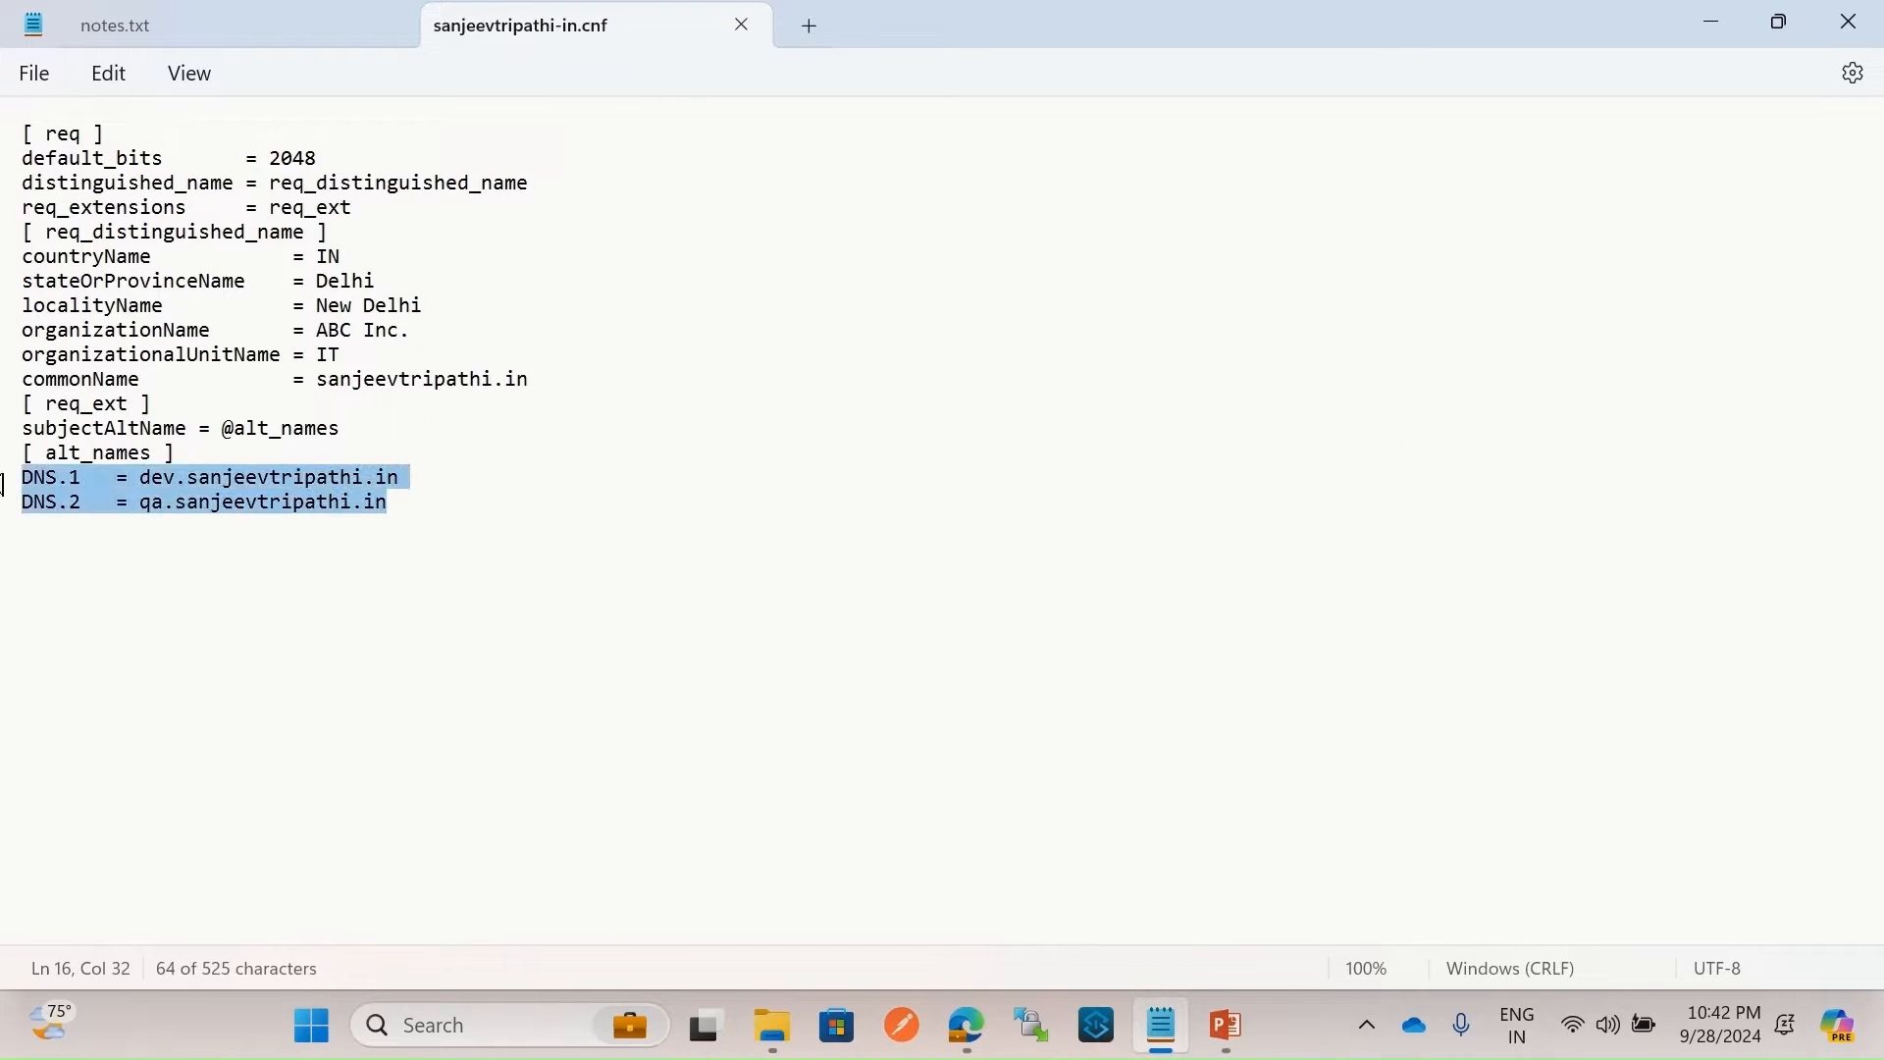
click(197, 28)
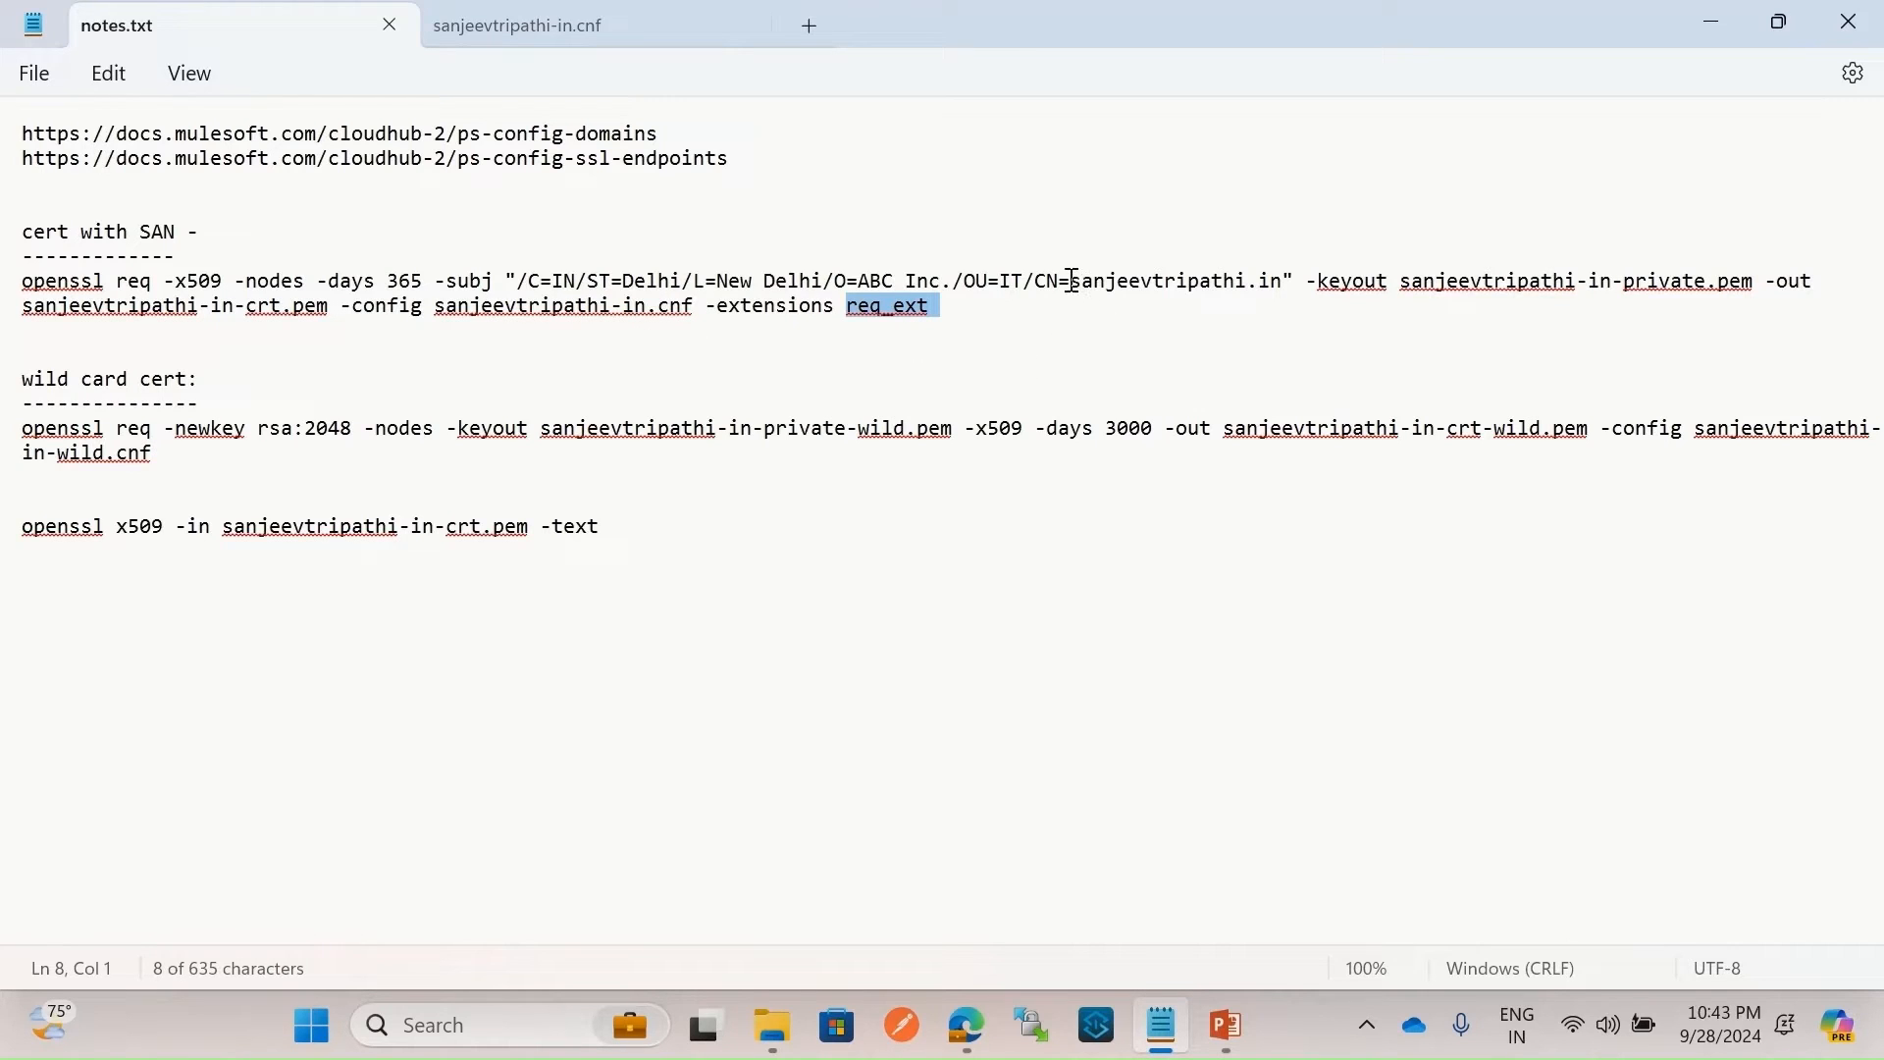
drag(1094, 287, 1265, 290)
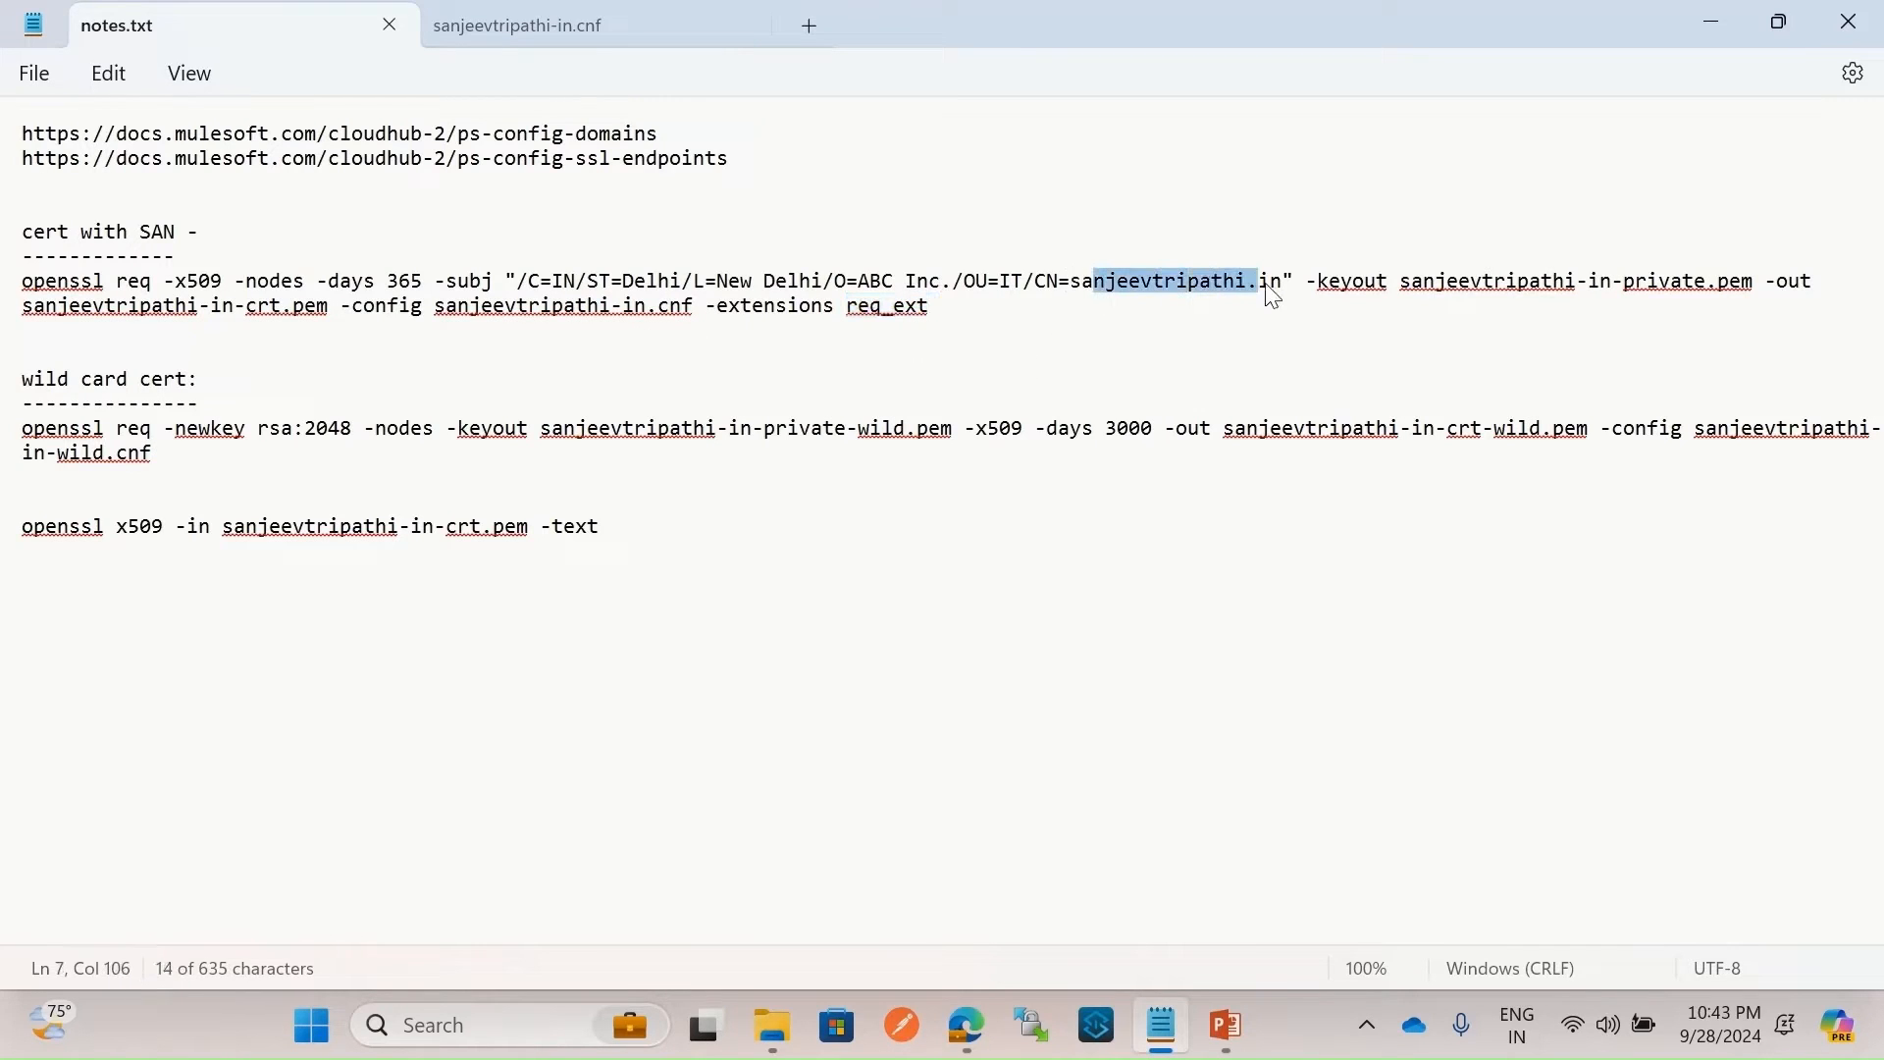
click(967, 321)
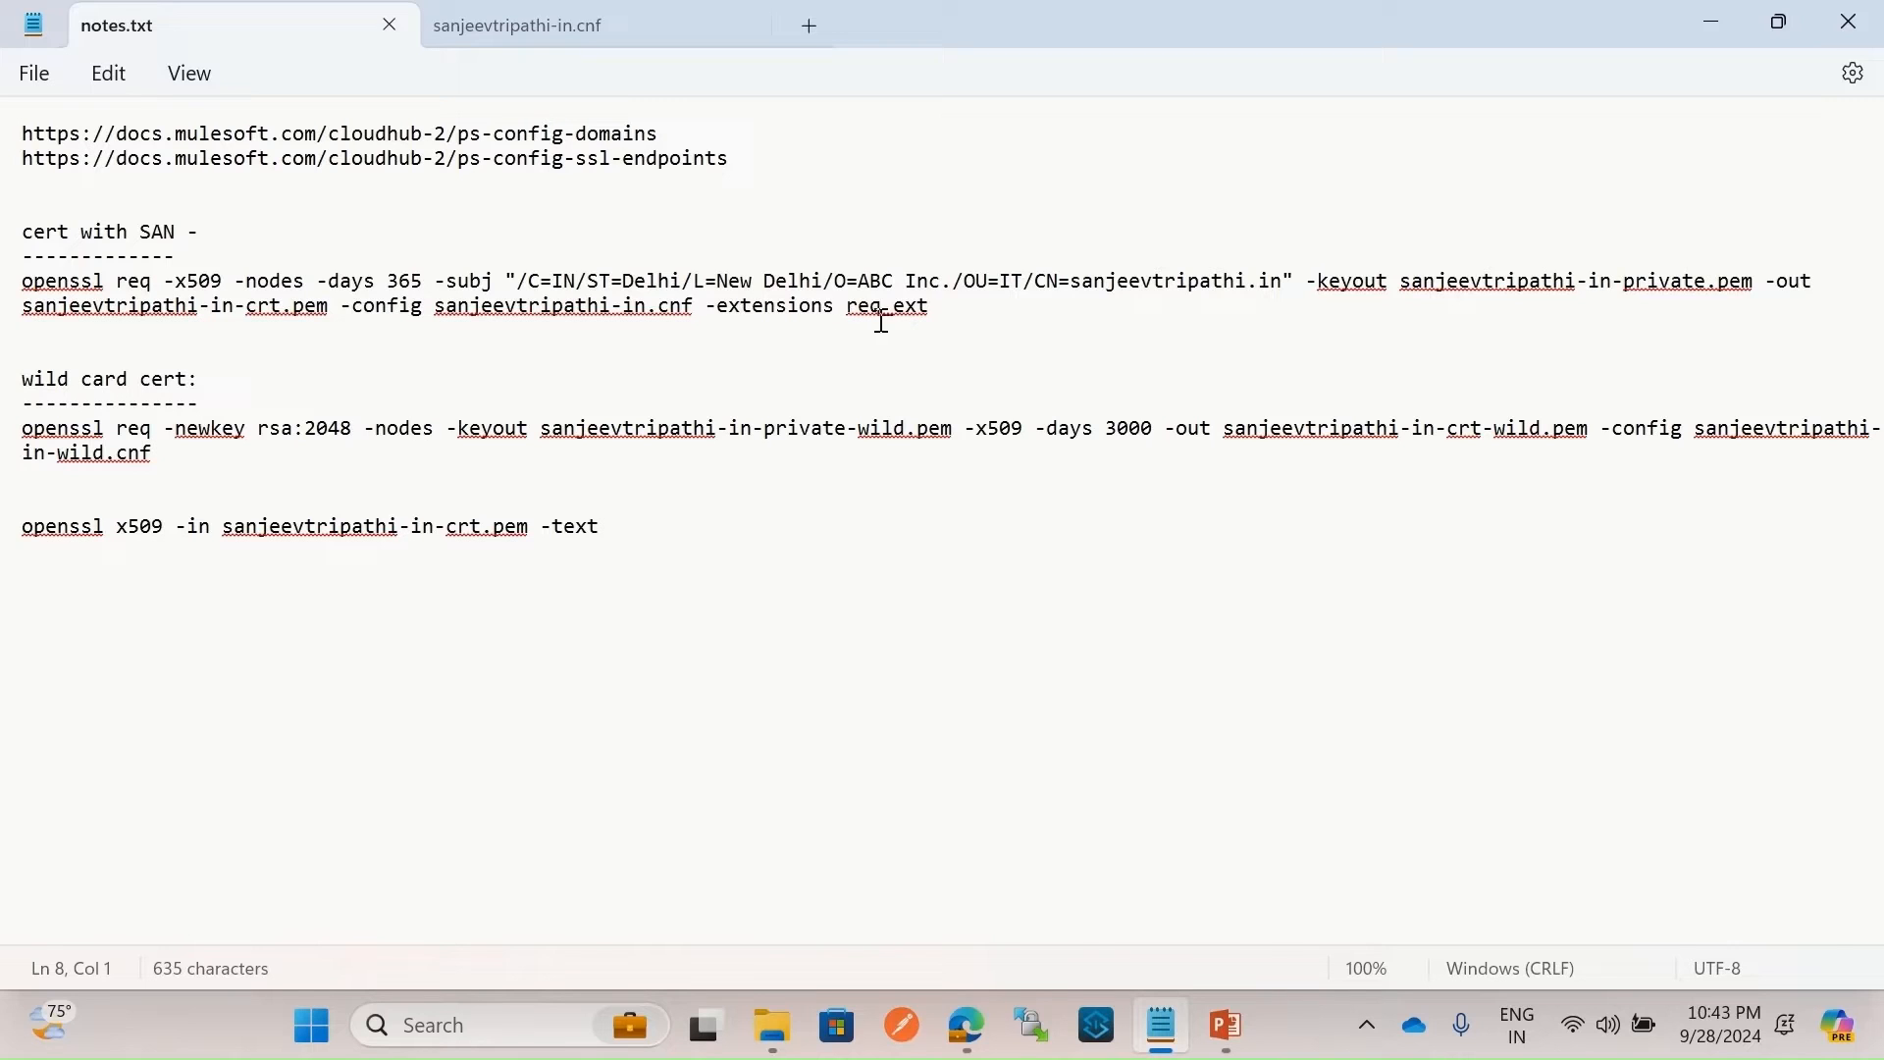
click(957, 308)
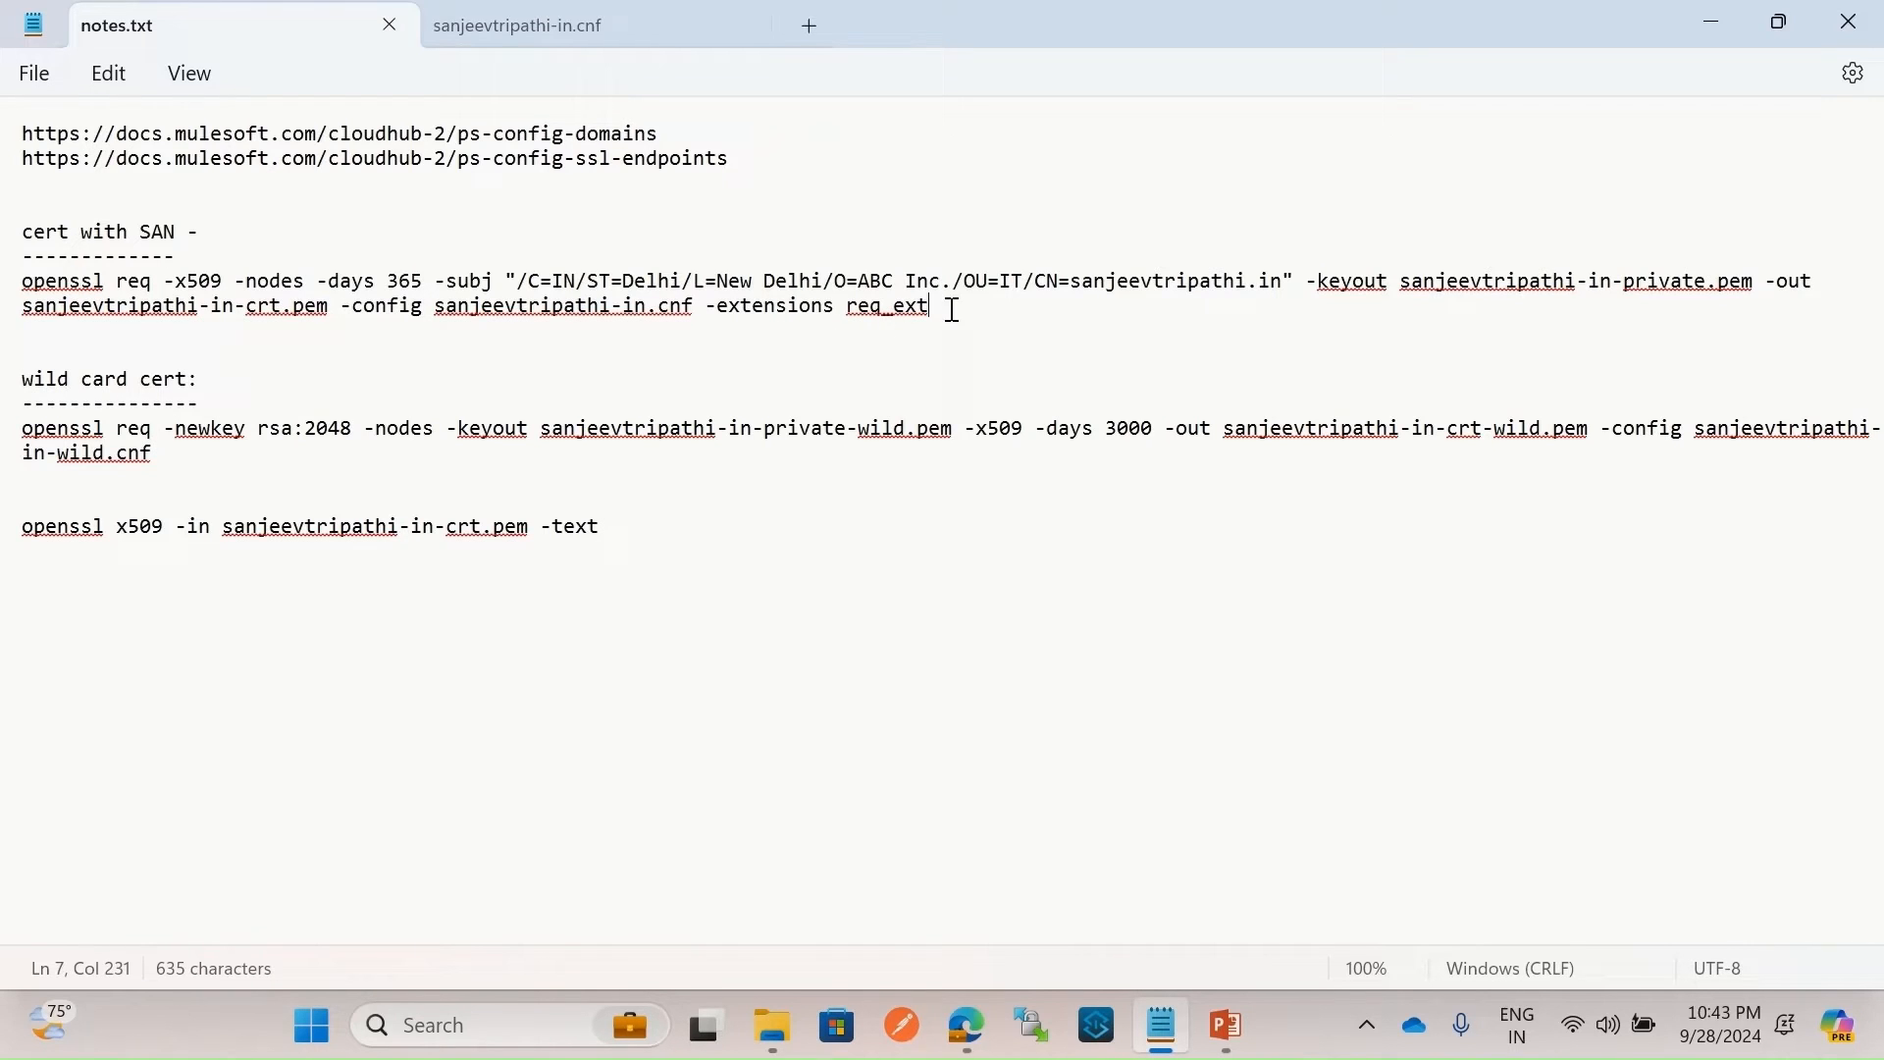
click(568, 21)
click(209, 481)
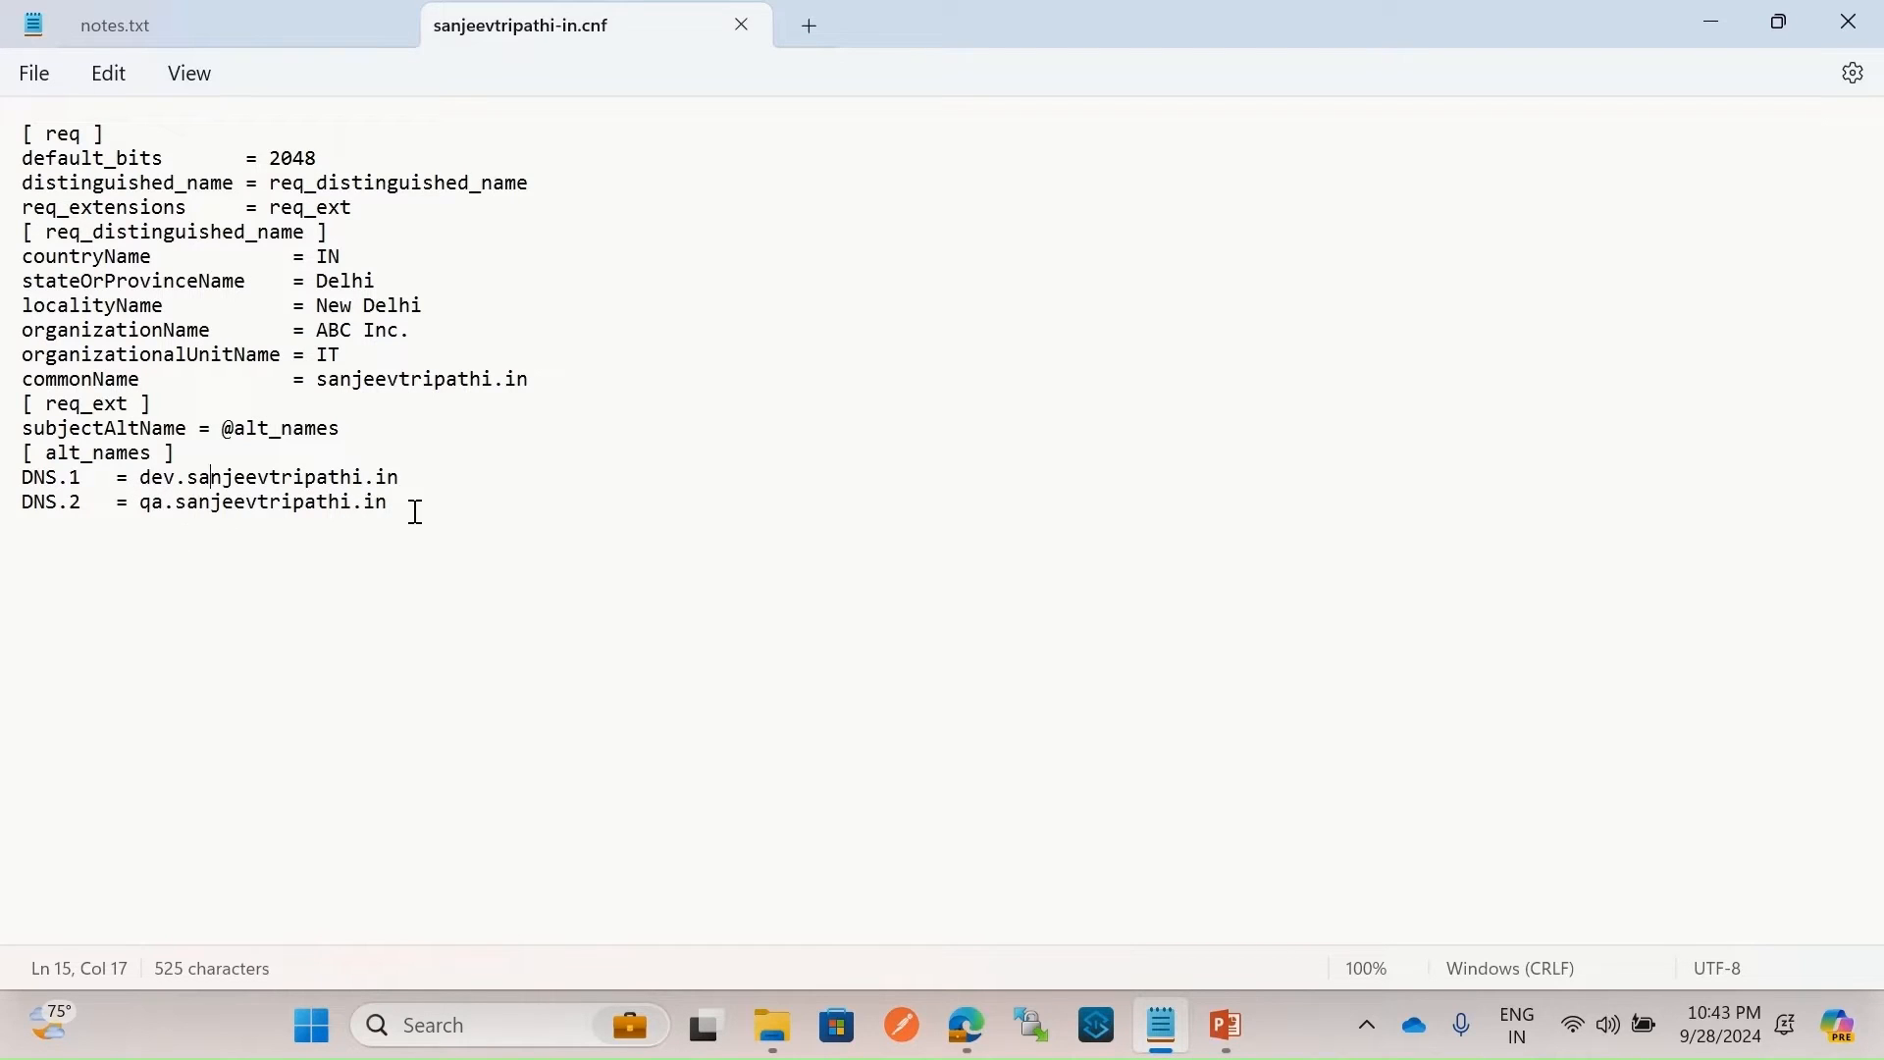
click(256, 21)
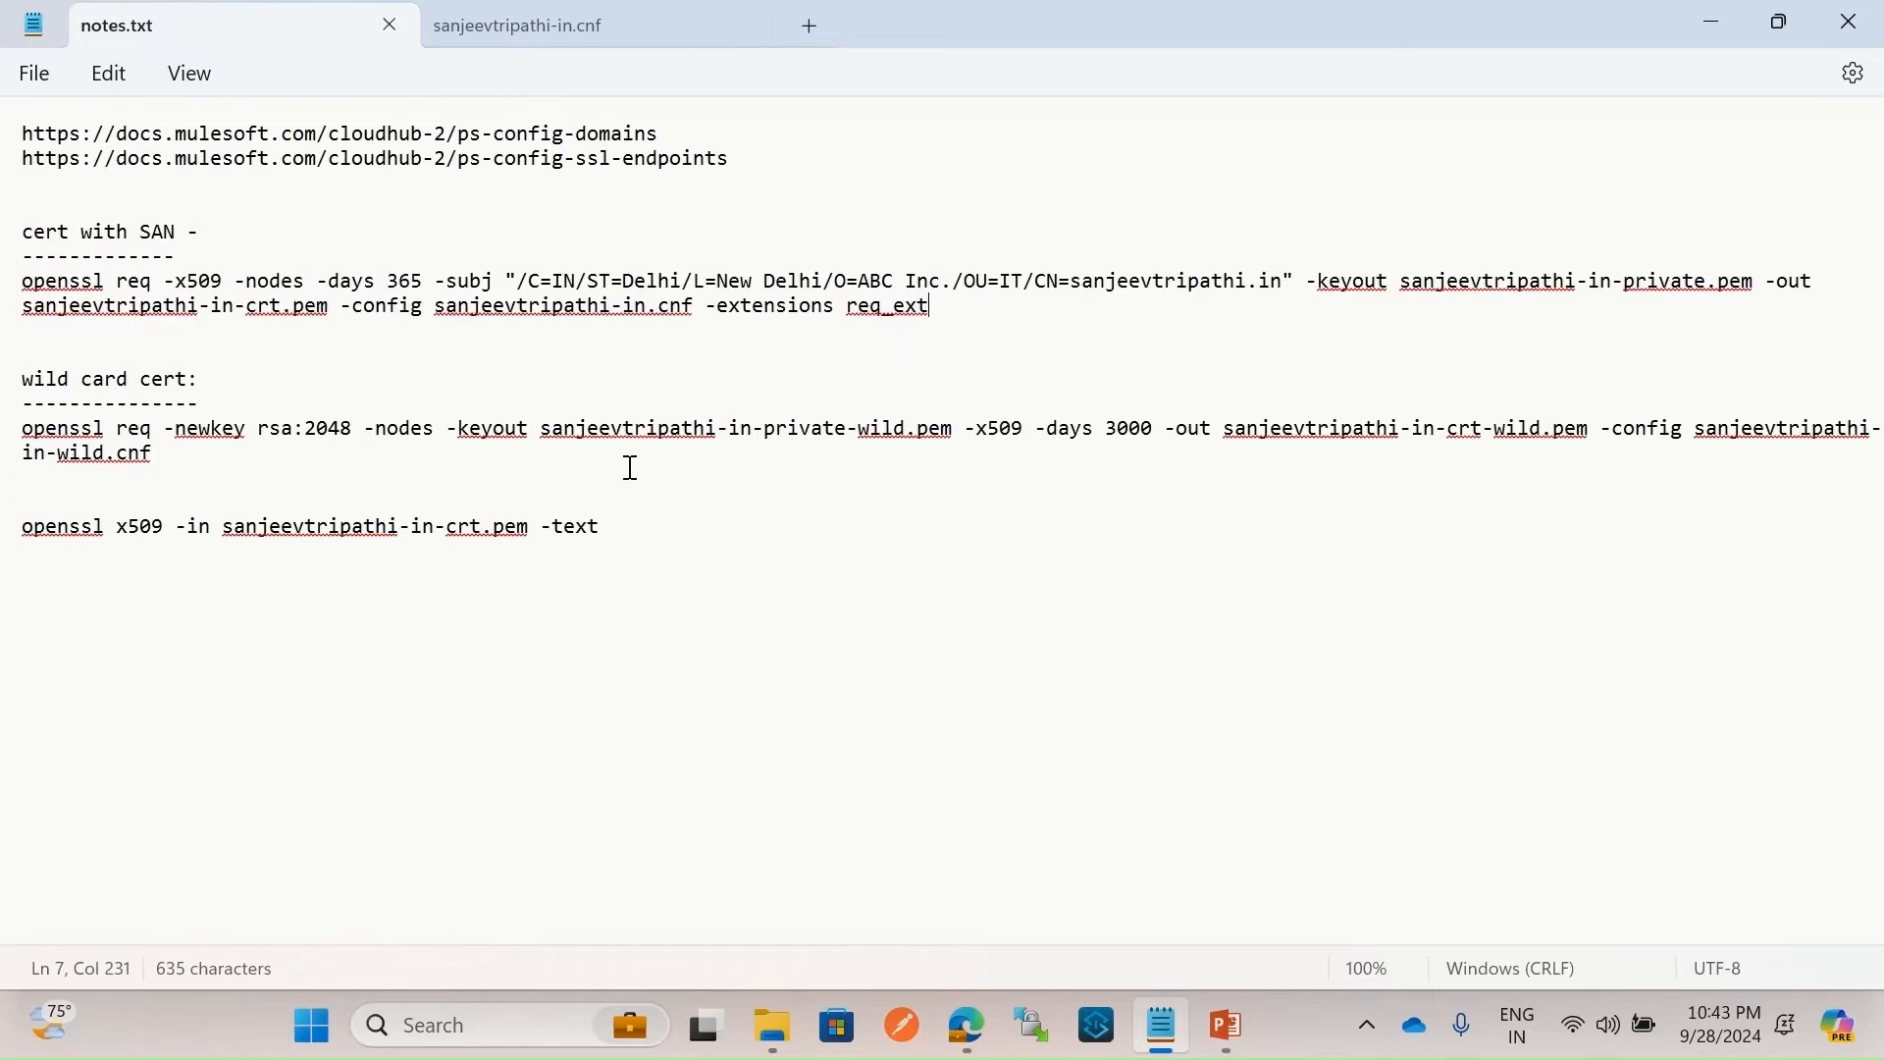
Copy the full SAN certificate openssl command from notes.txt and run it in a command prompt opened from the custom-tls folder.
drag(960, 308, 14, 295)
key(ctrl+c)
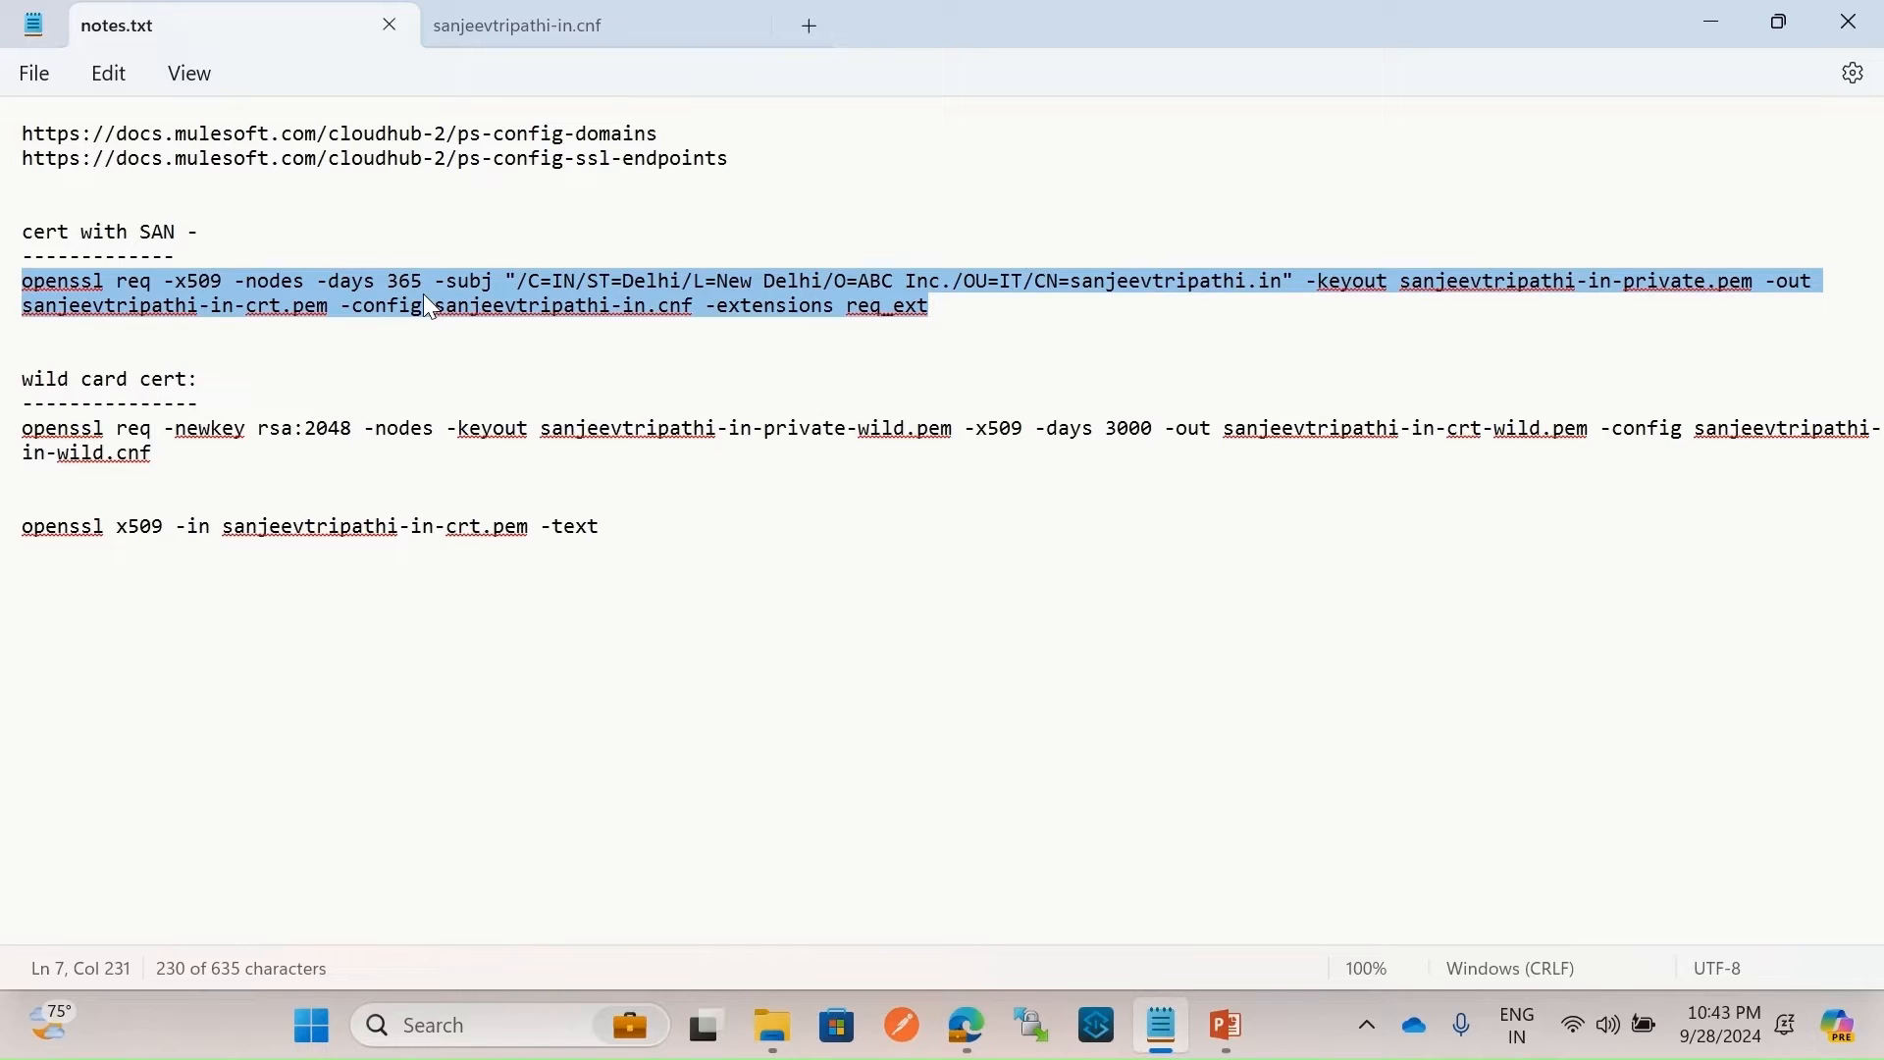
click(773, 1026)
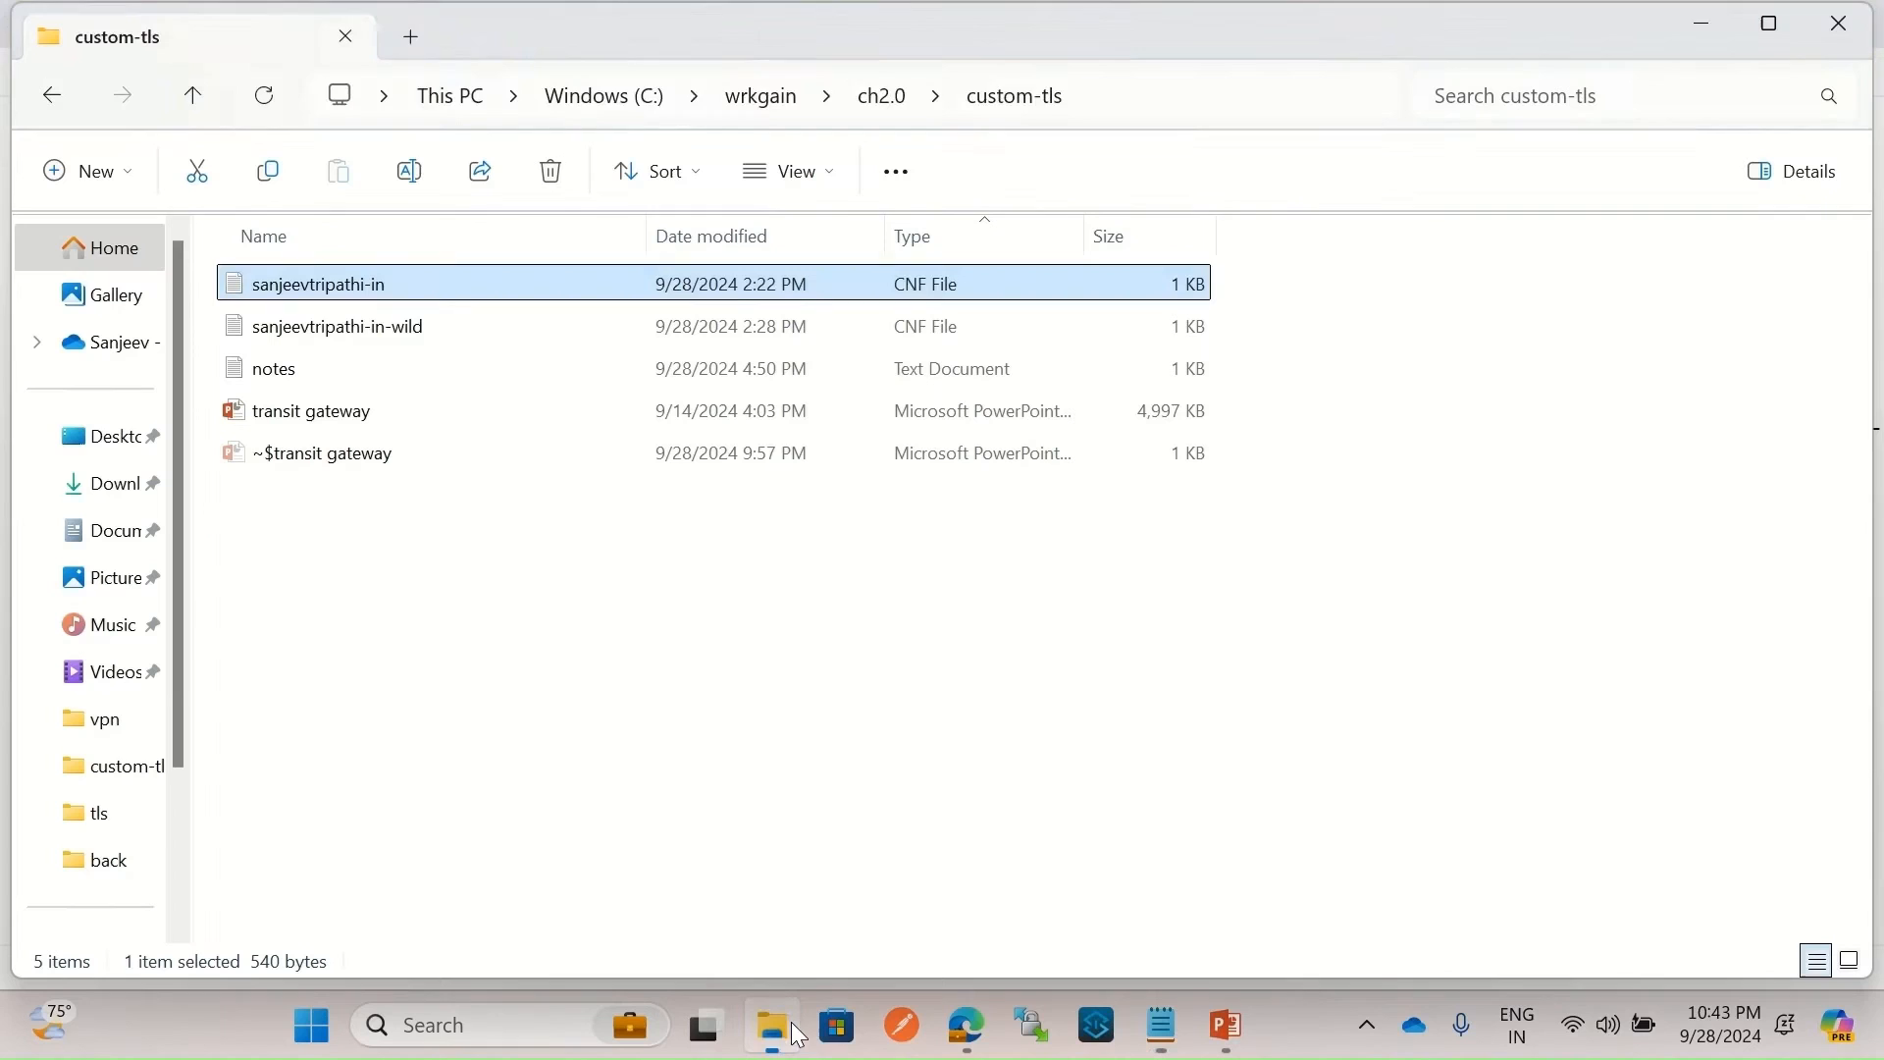
click(1136, 94)
text(cmd)
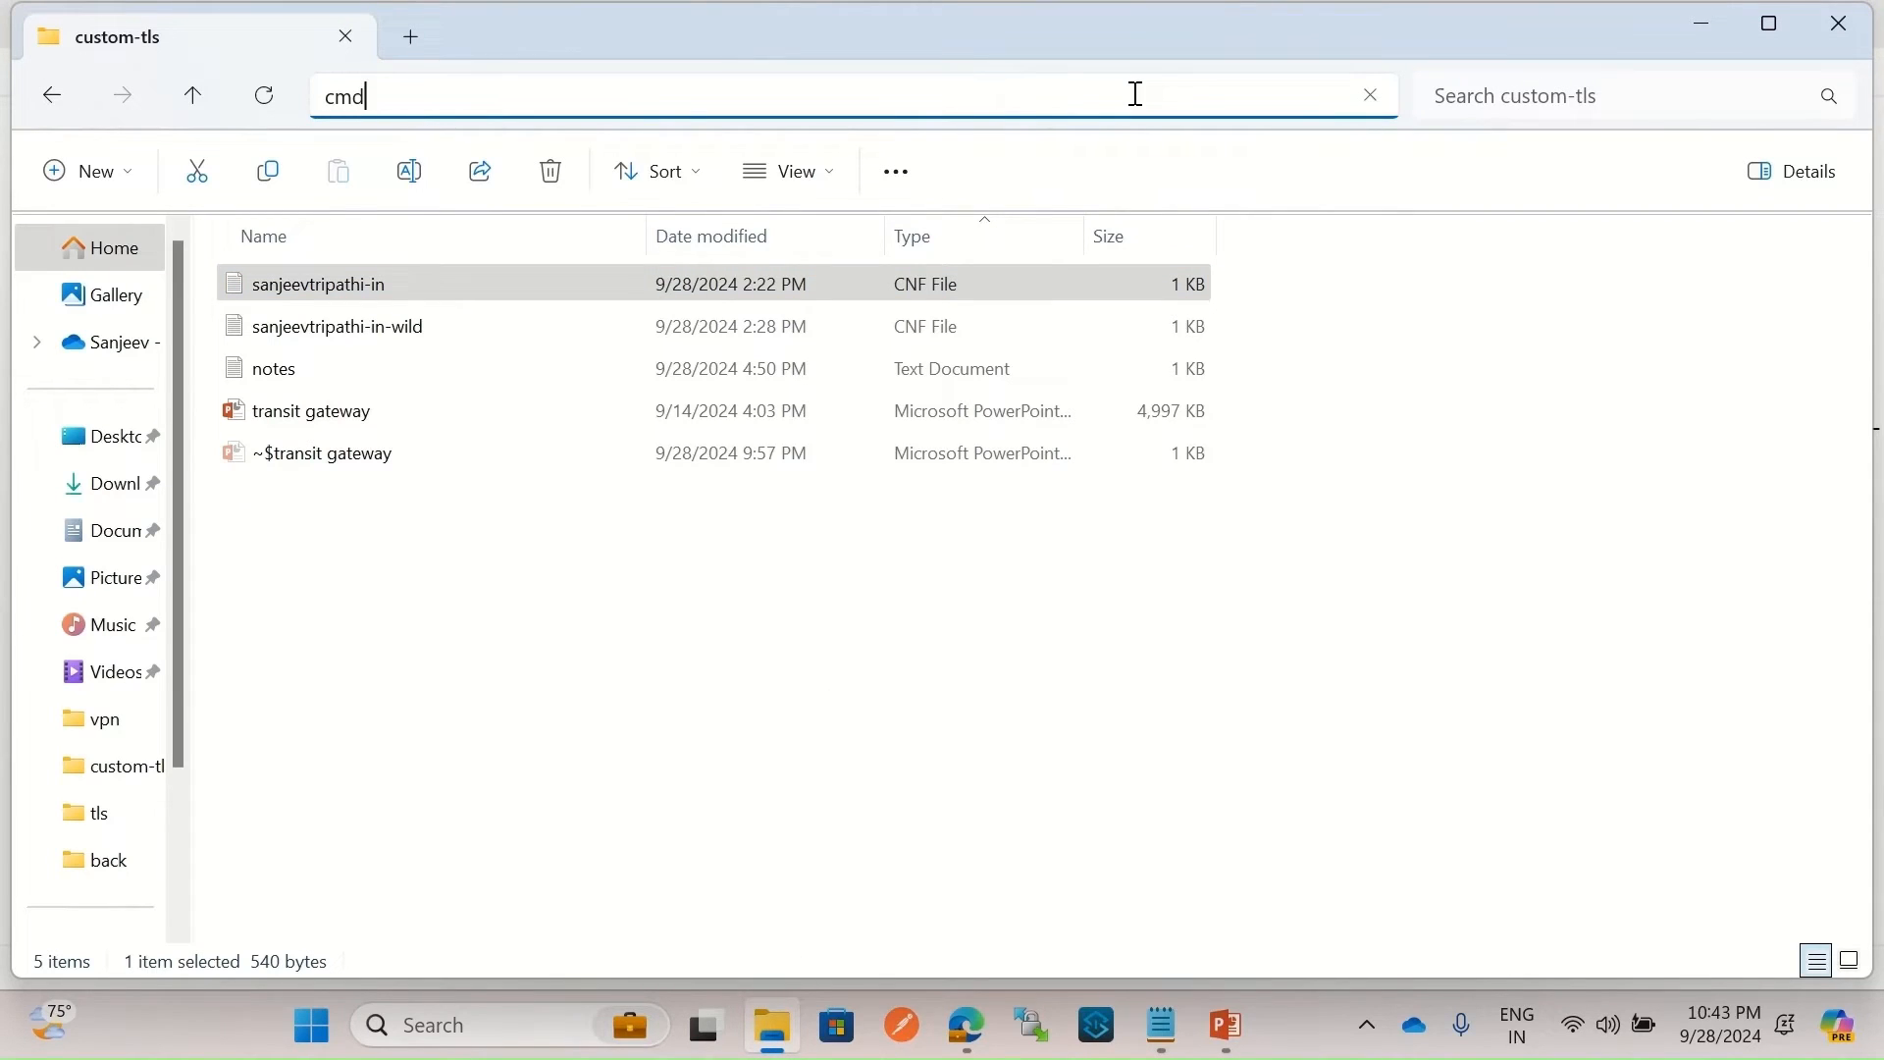
key(Return)
key(super+Up)
key(ctrl+v)
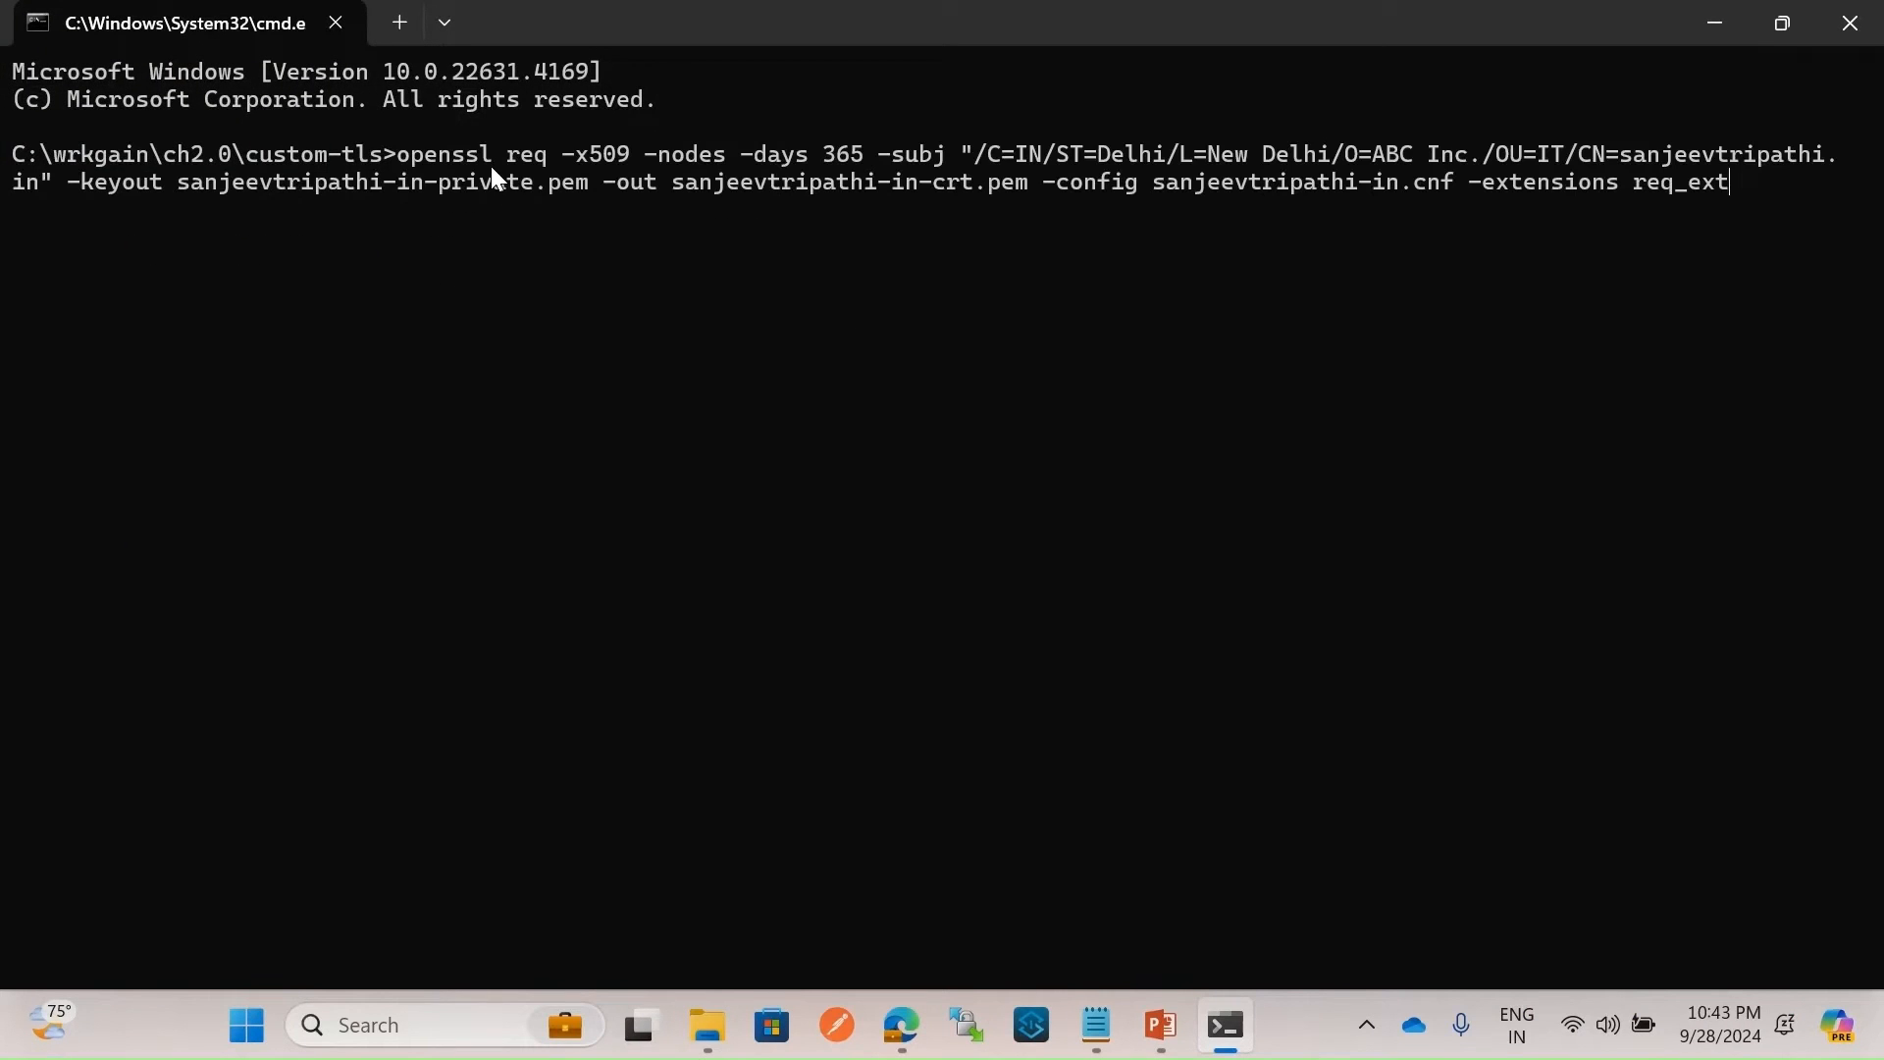
key(Return)
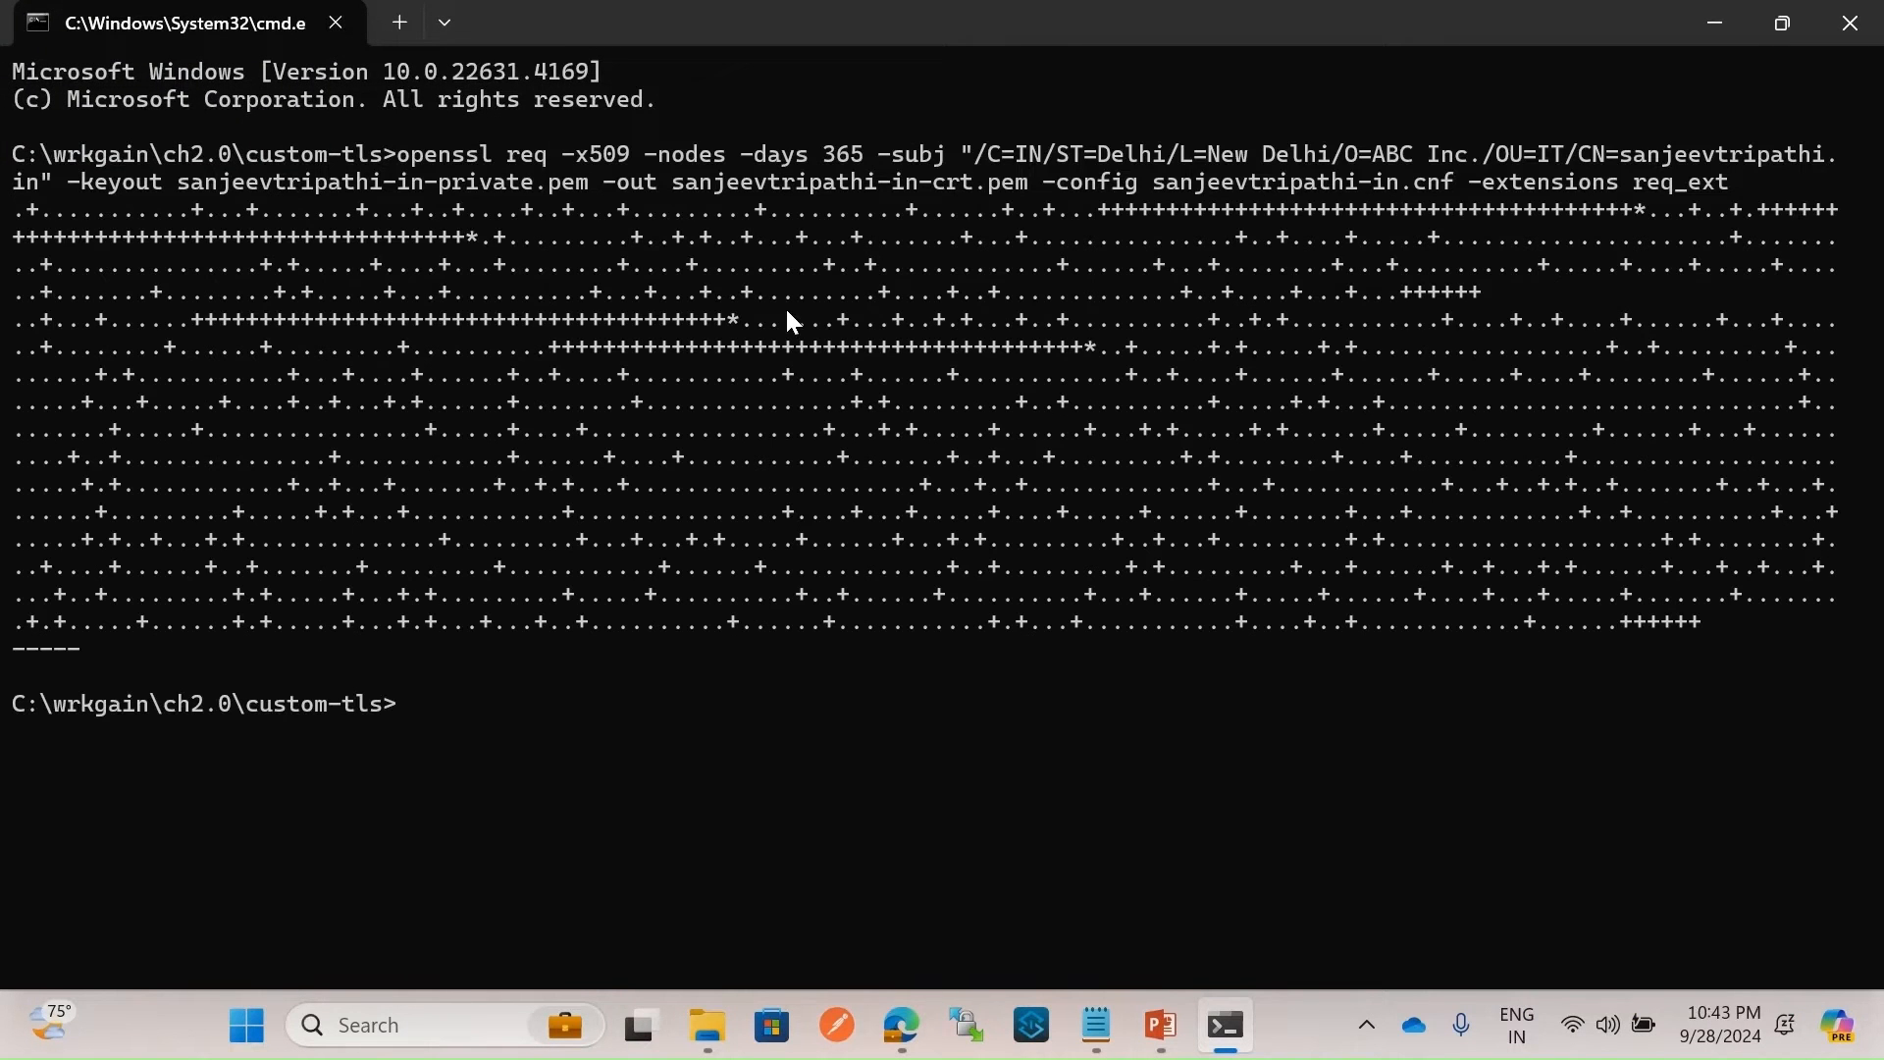
Check the custom-tls folder for the generated PEM files and compare them with the -keyout and -out file names in notes.txt.
click(707, 1024)
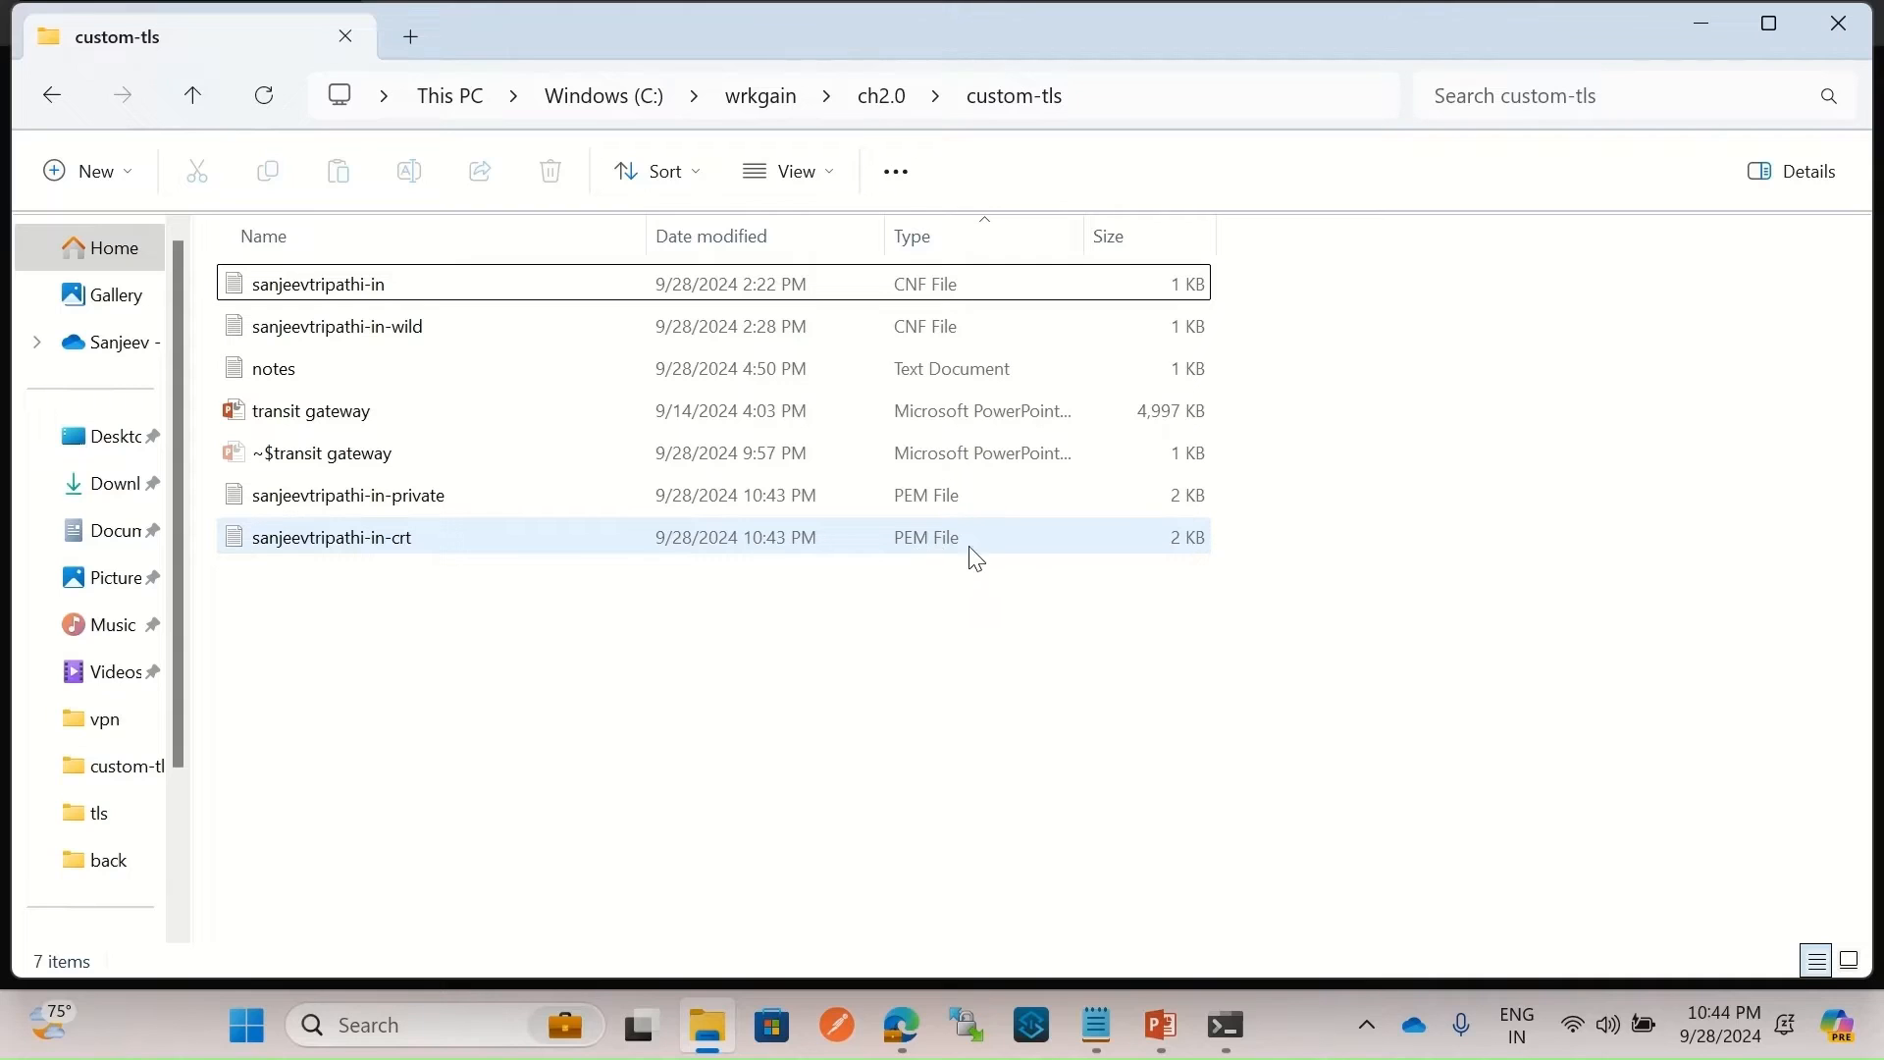
click(1096, 1025)
click(687, 385)
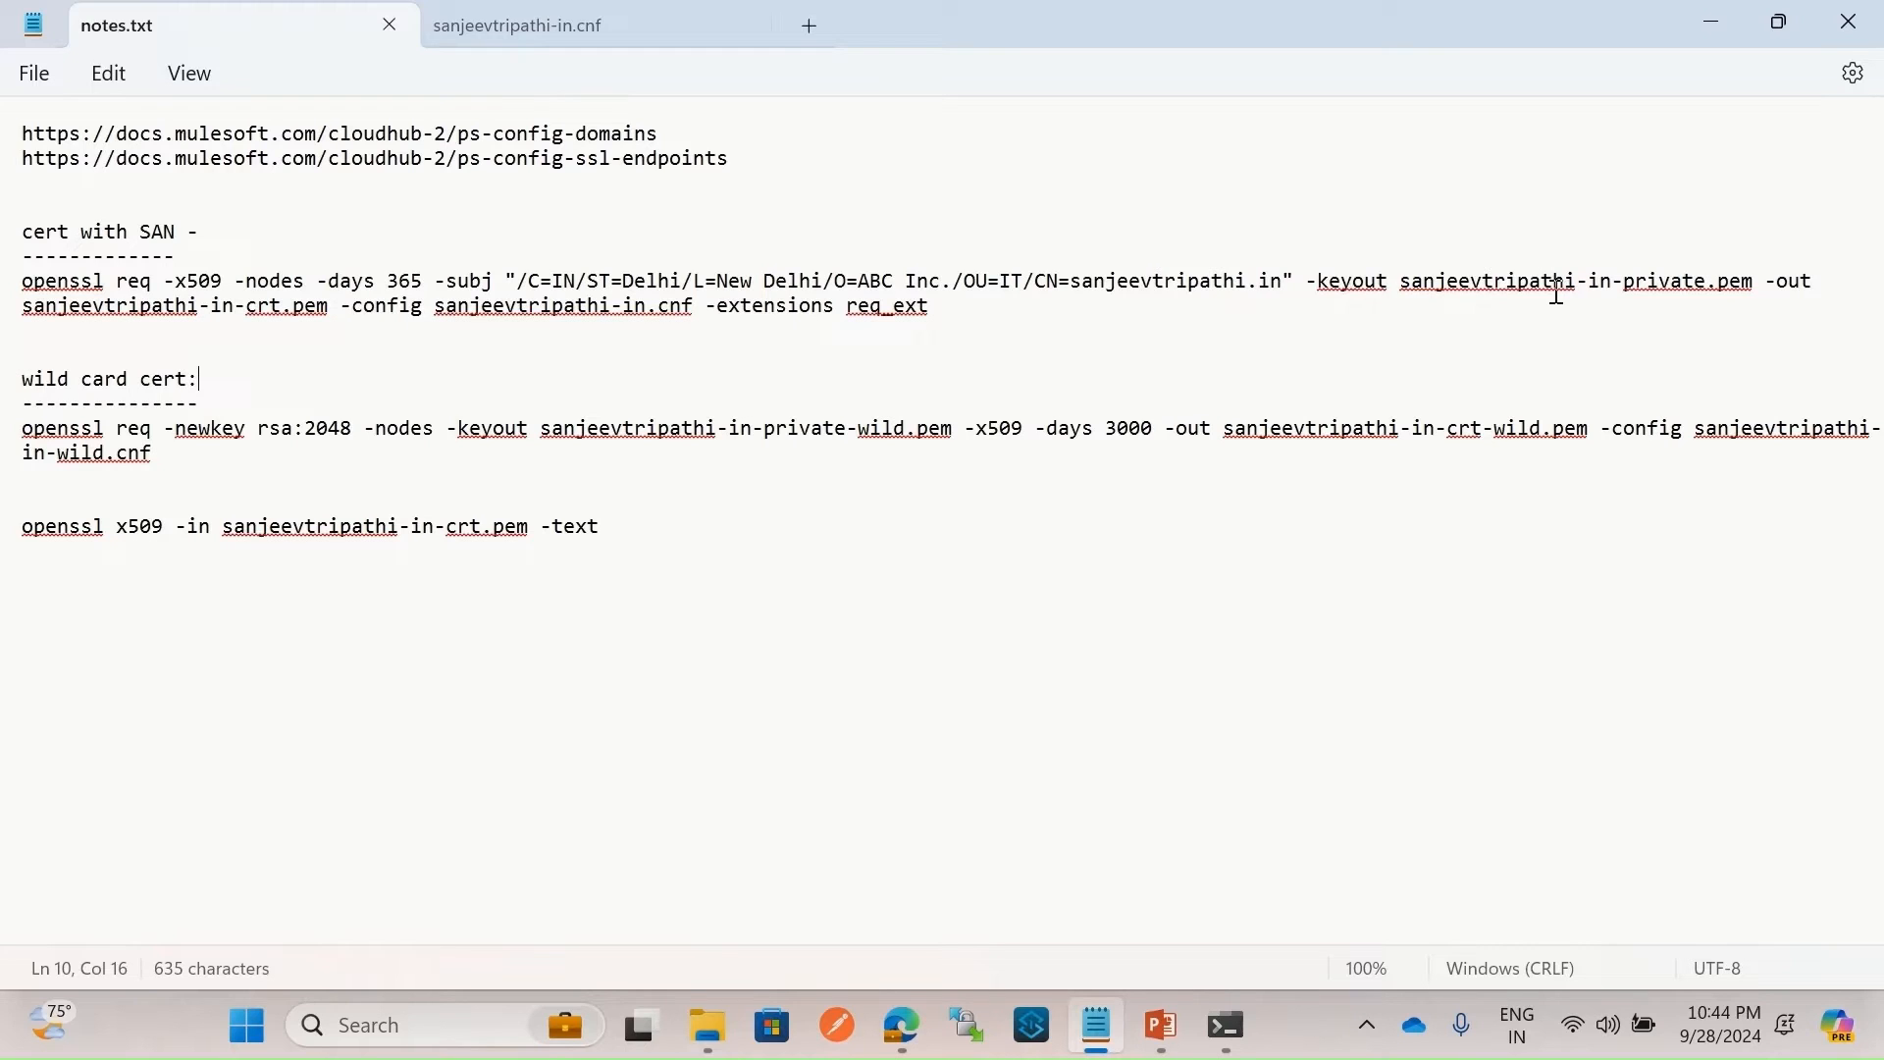
drag(1439, 284, 1696, 282)
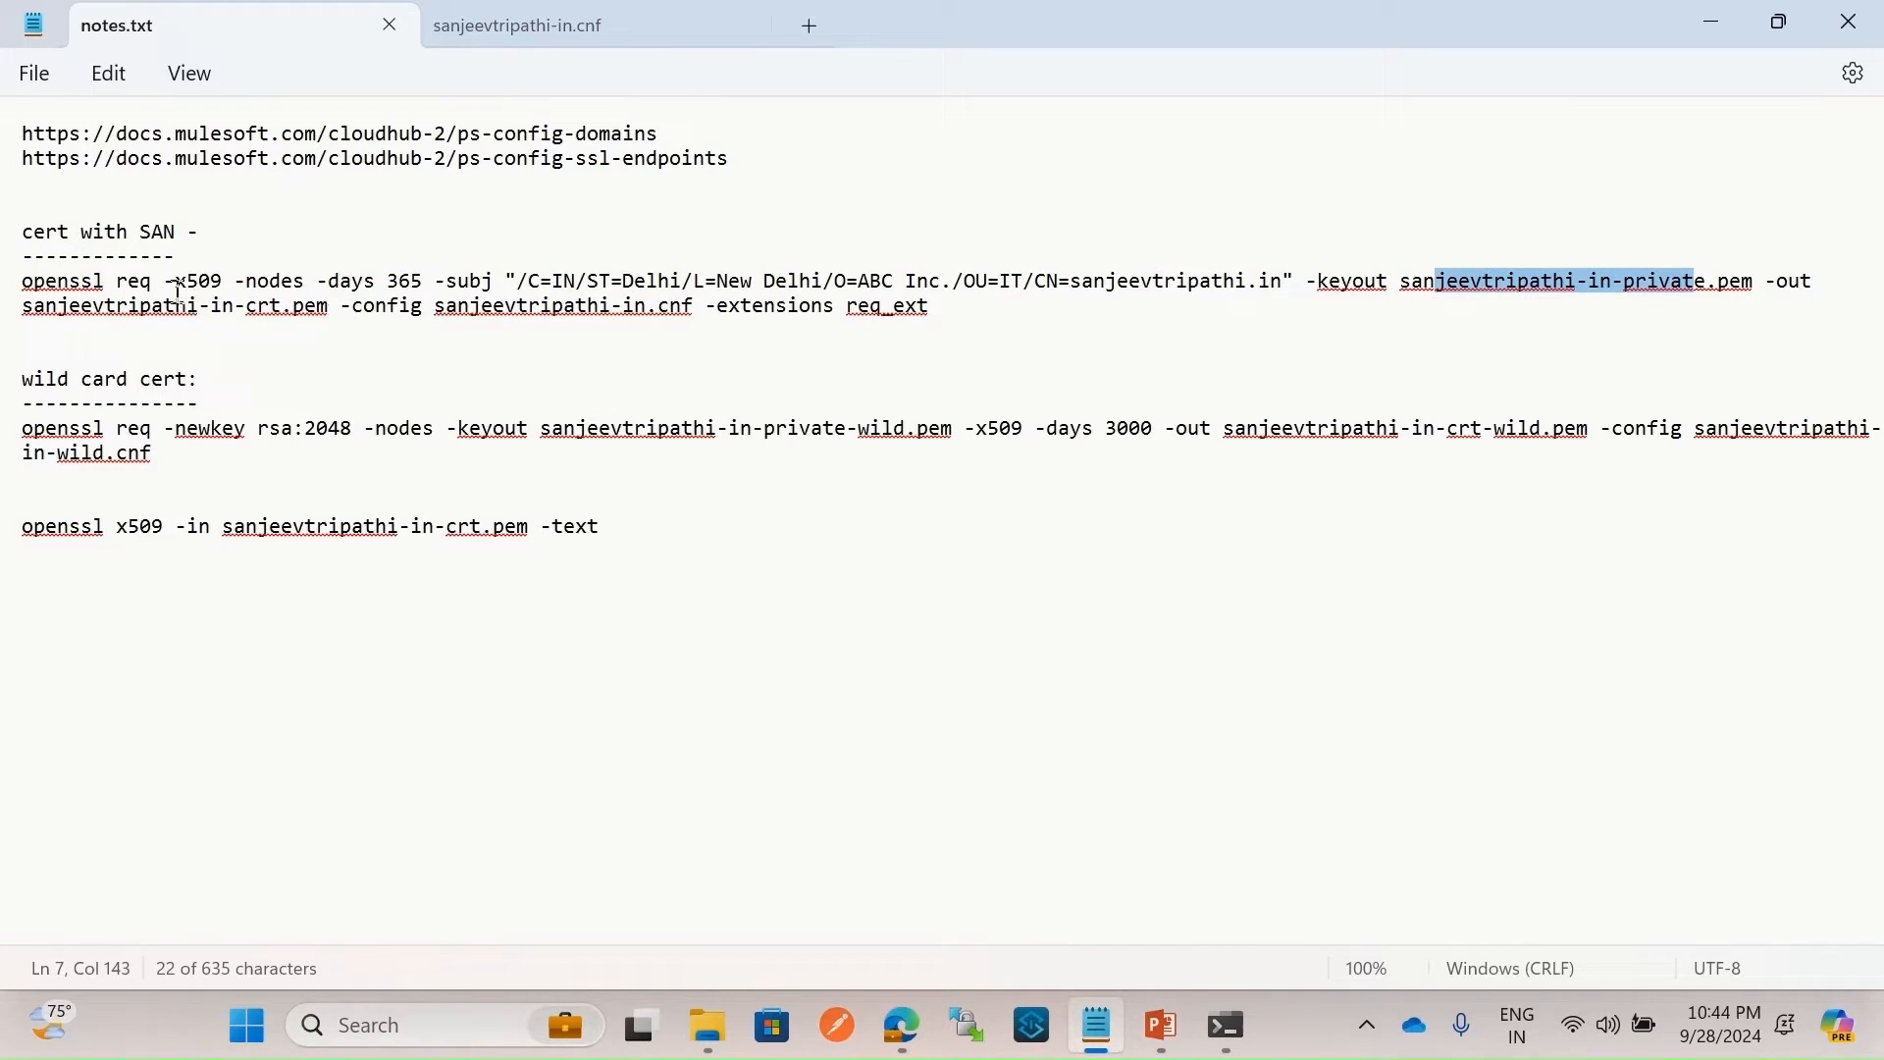
drag(59, 306, 298, 322)
click(467, 351)
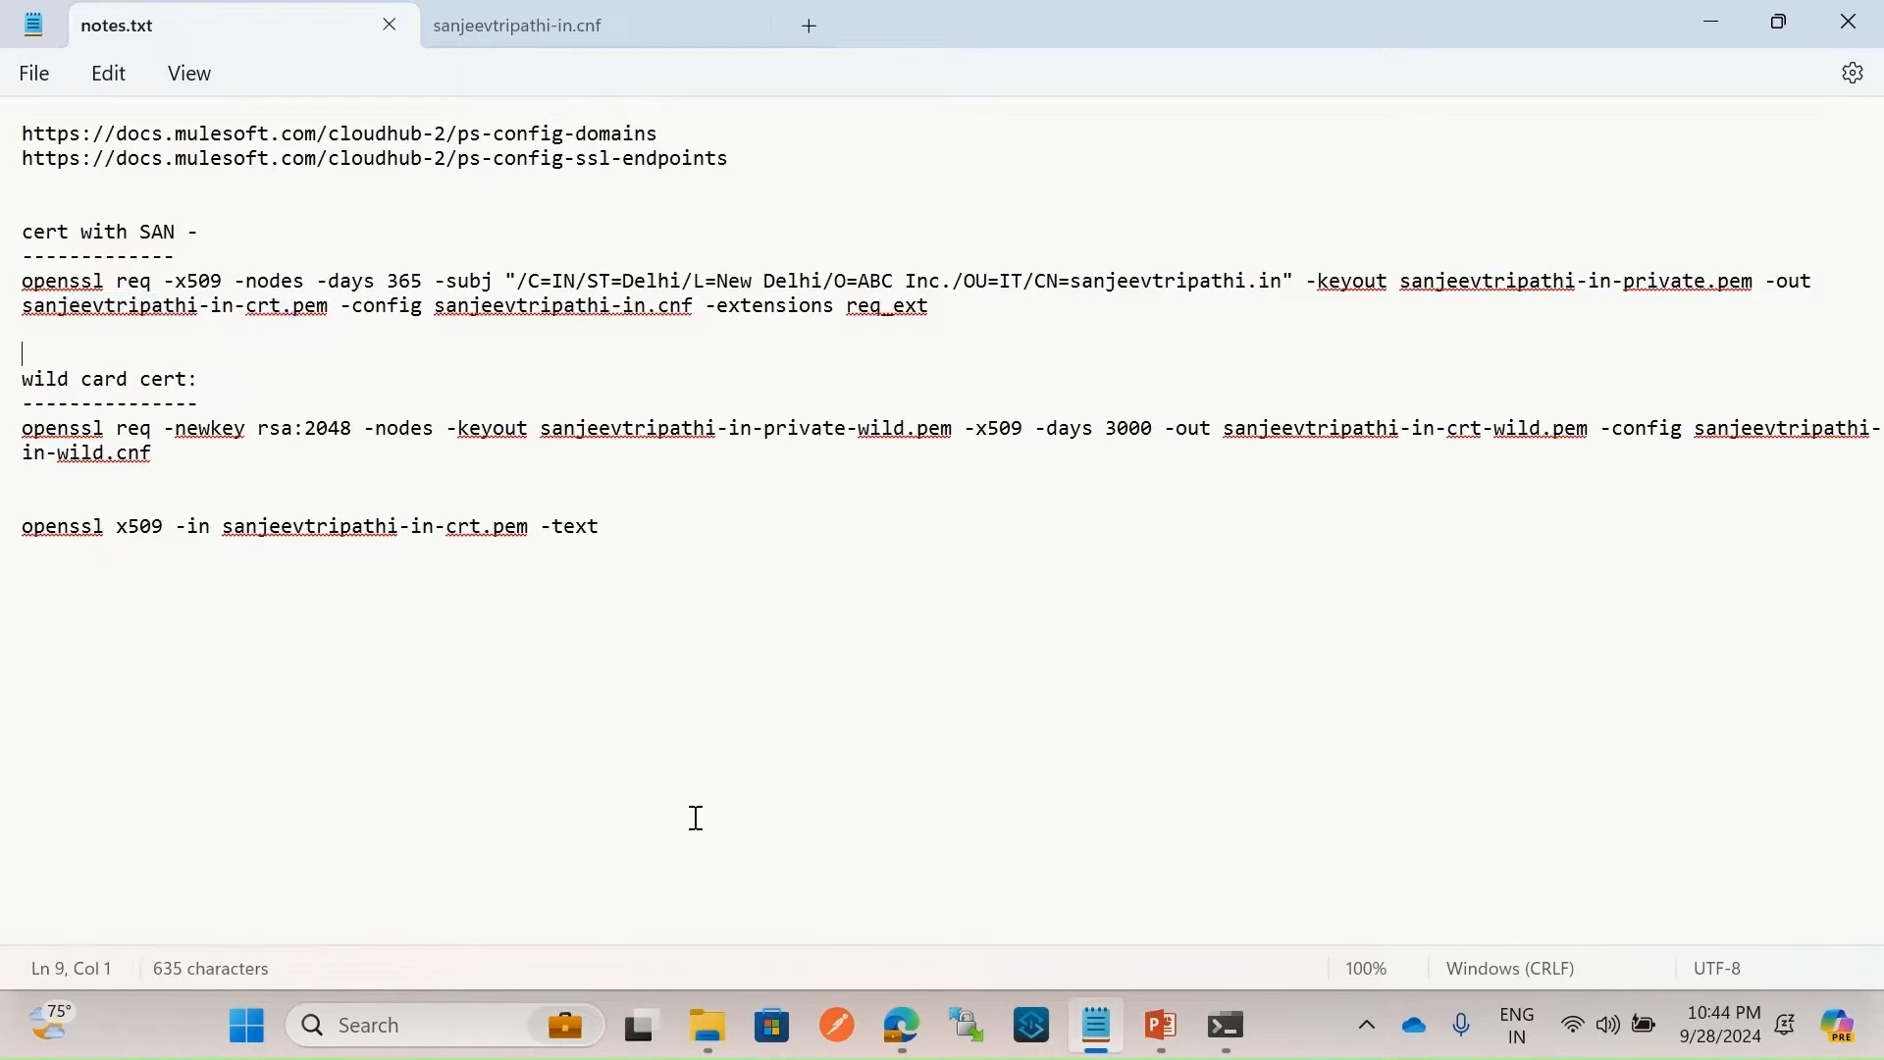
Return to the Create TLS Context form in the browser and upload the generated SAN certificate (-in-crt.pem) as the public certificate.
click(724, 1022)
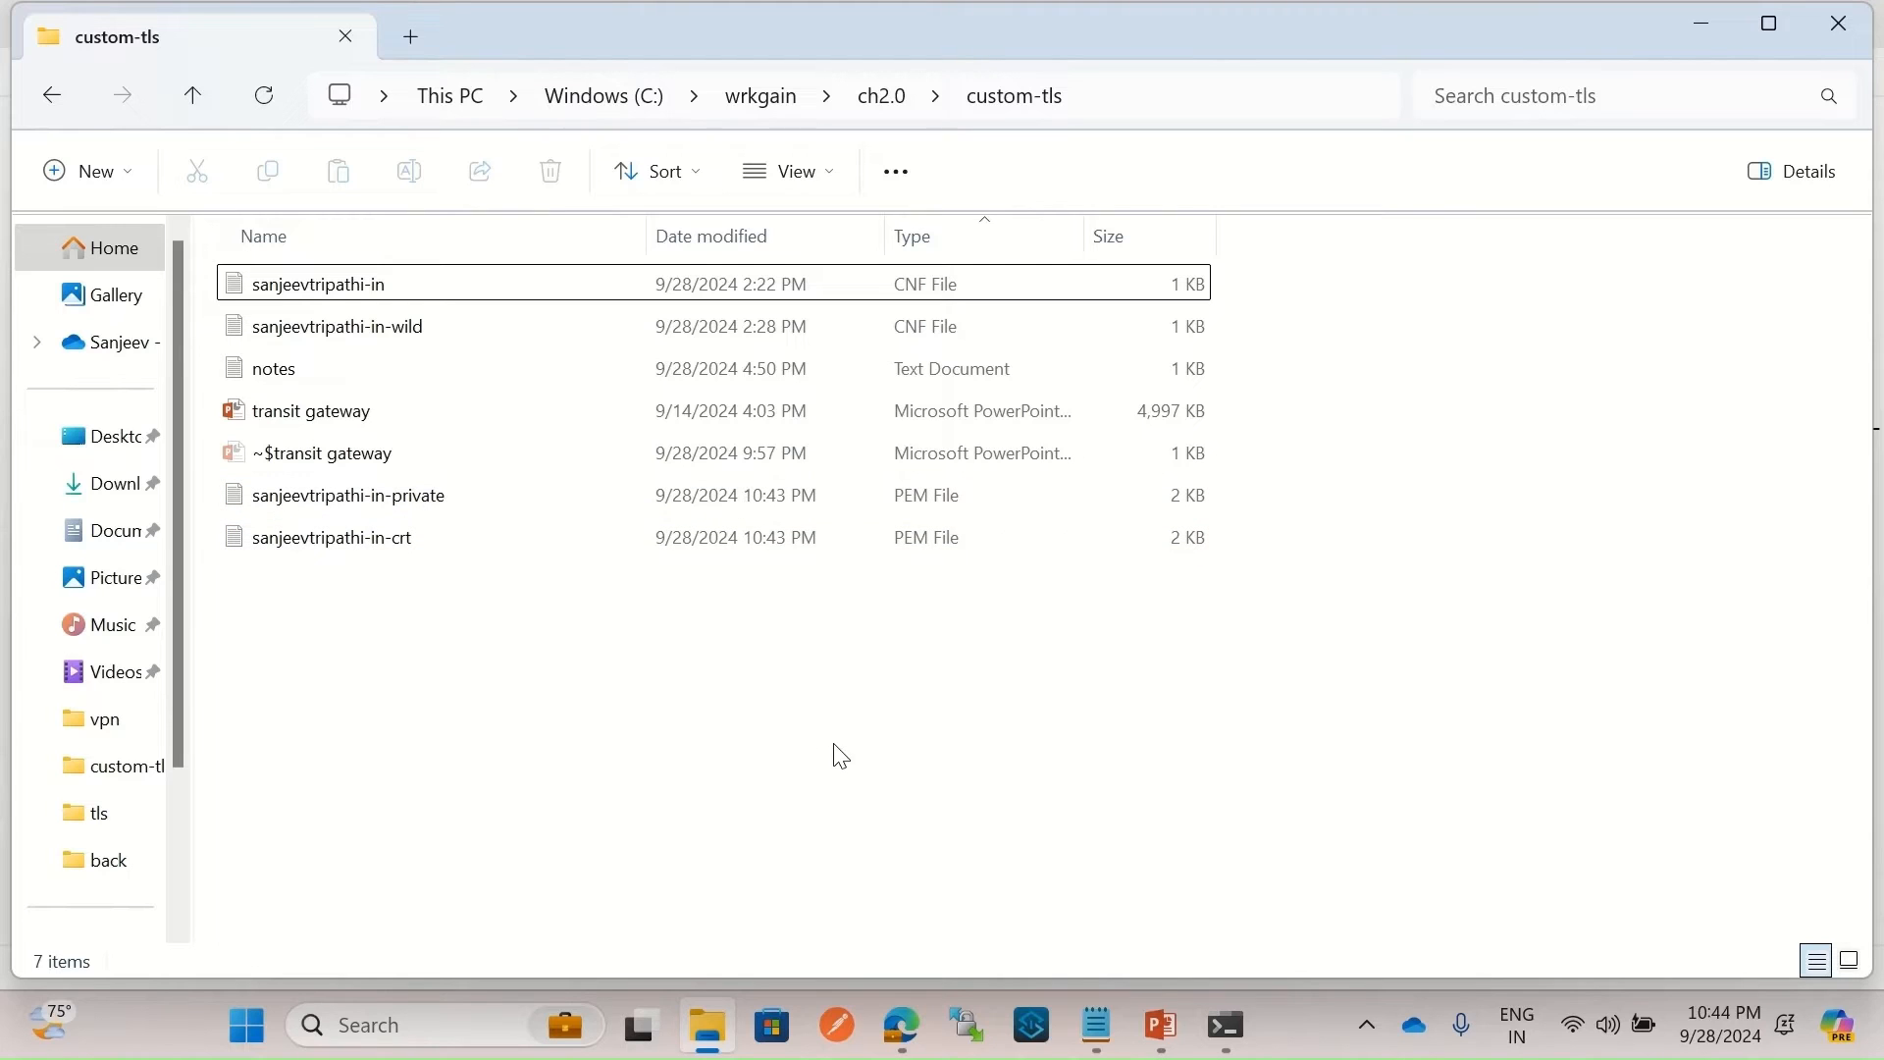
click(914, 1040)
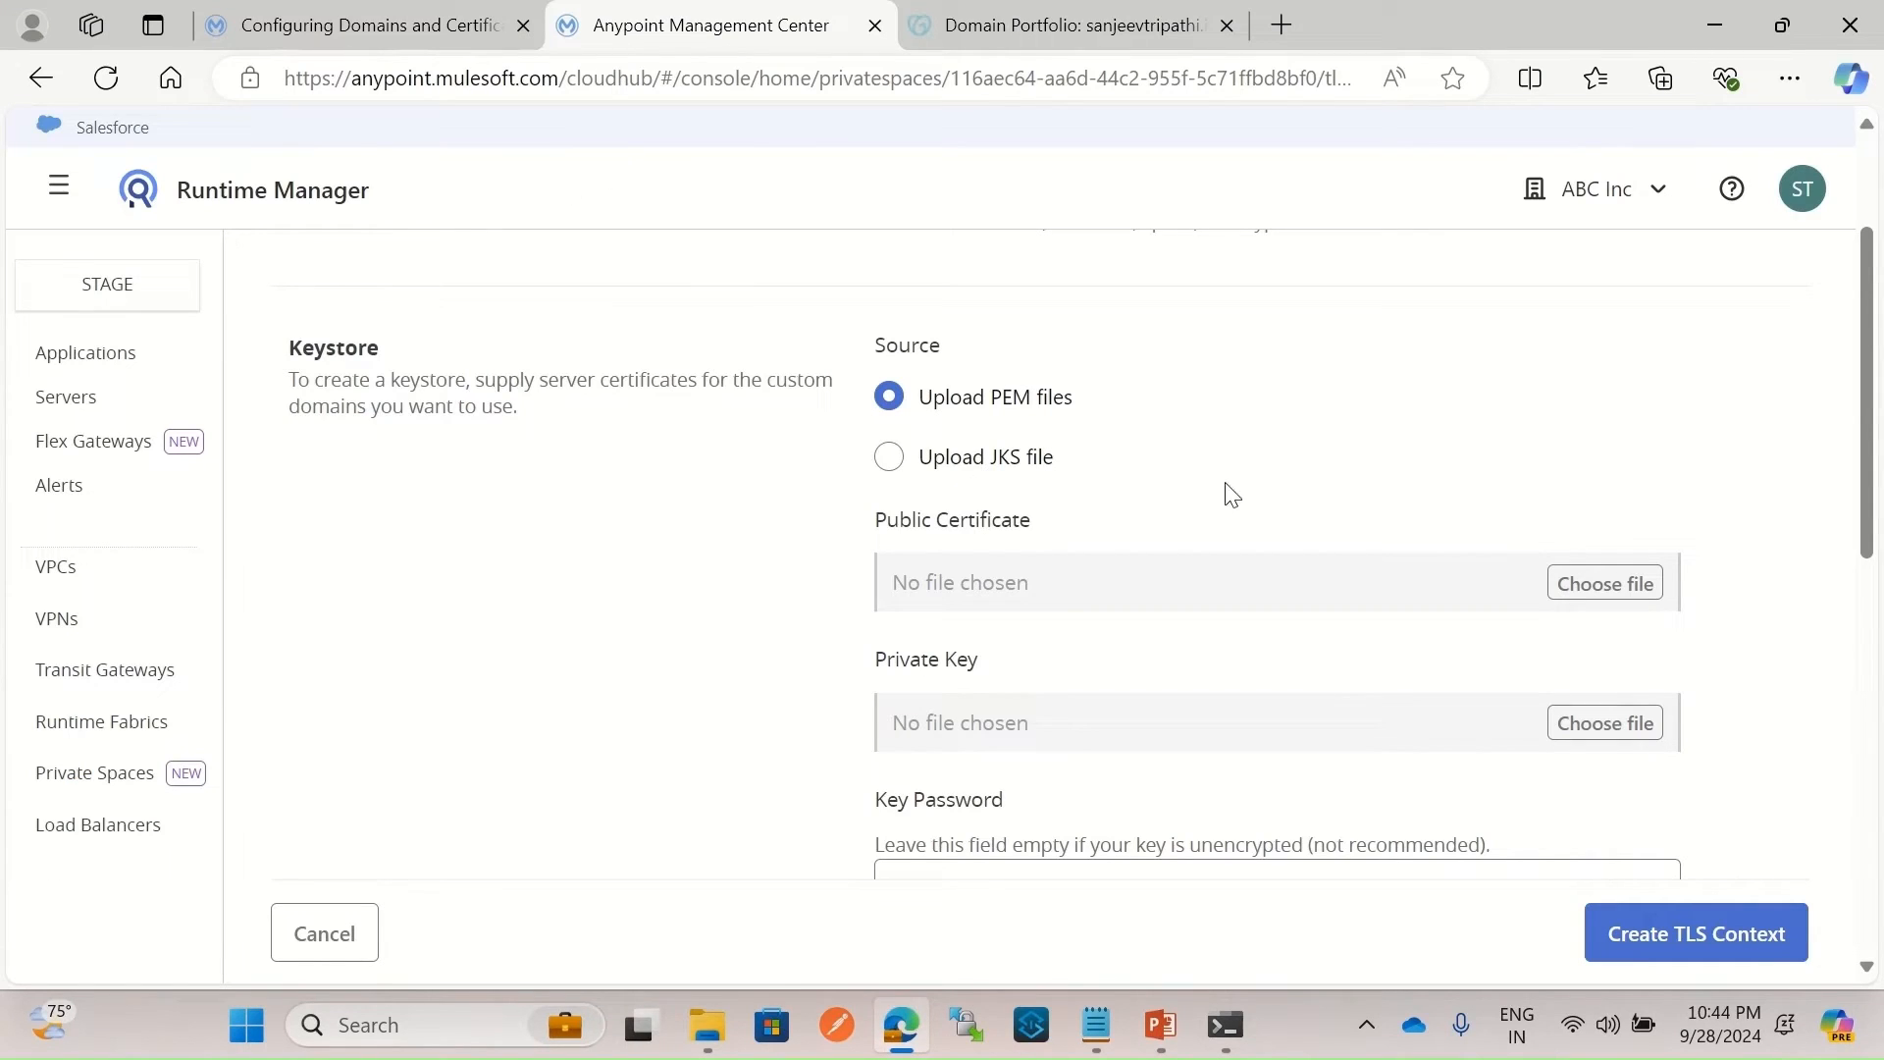
scroll(1266, 456, up, 3)
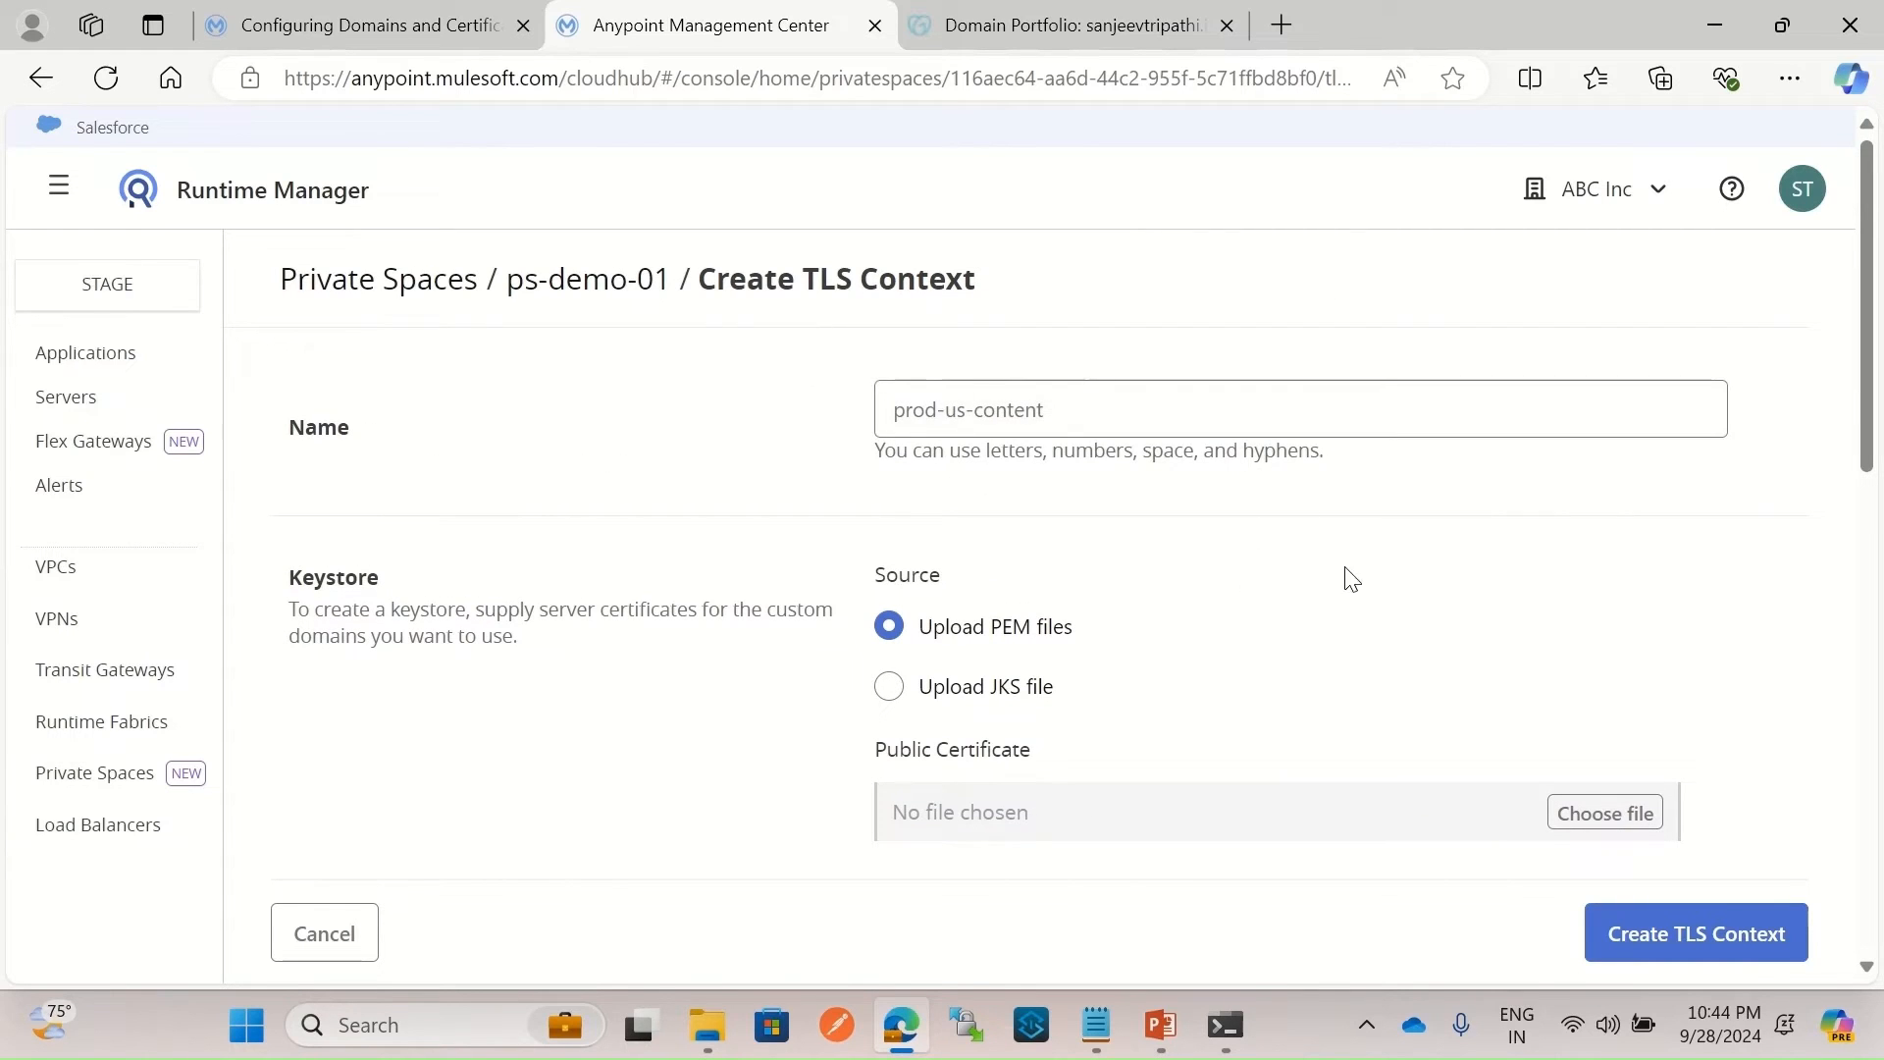
scroll(1345, 589, down, 3)
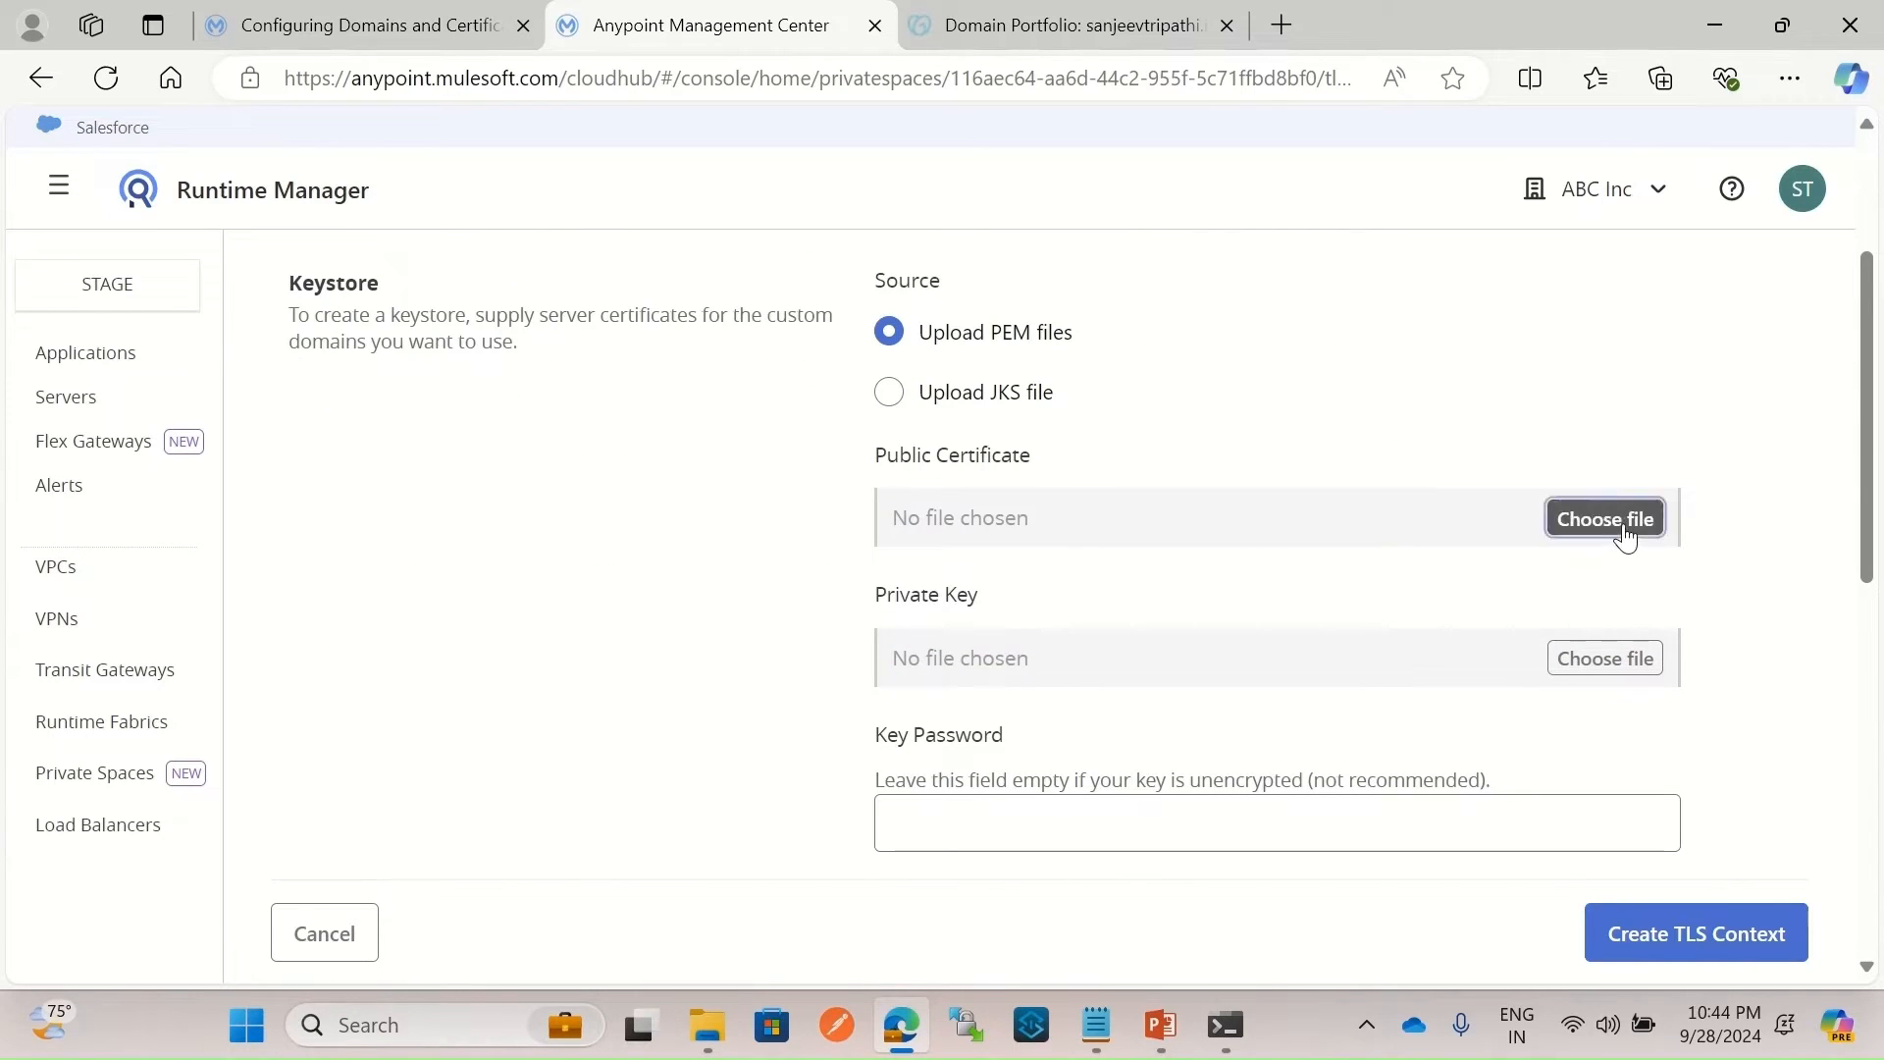
click(1609, 530)
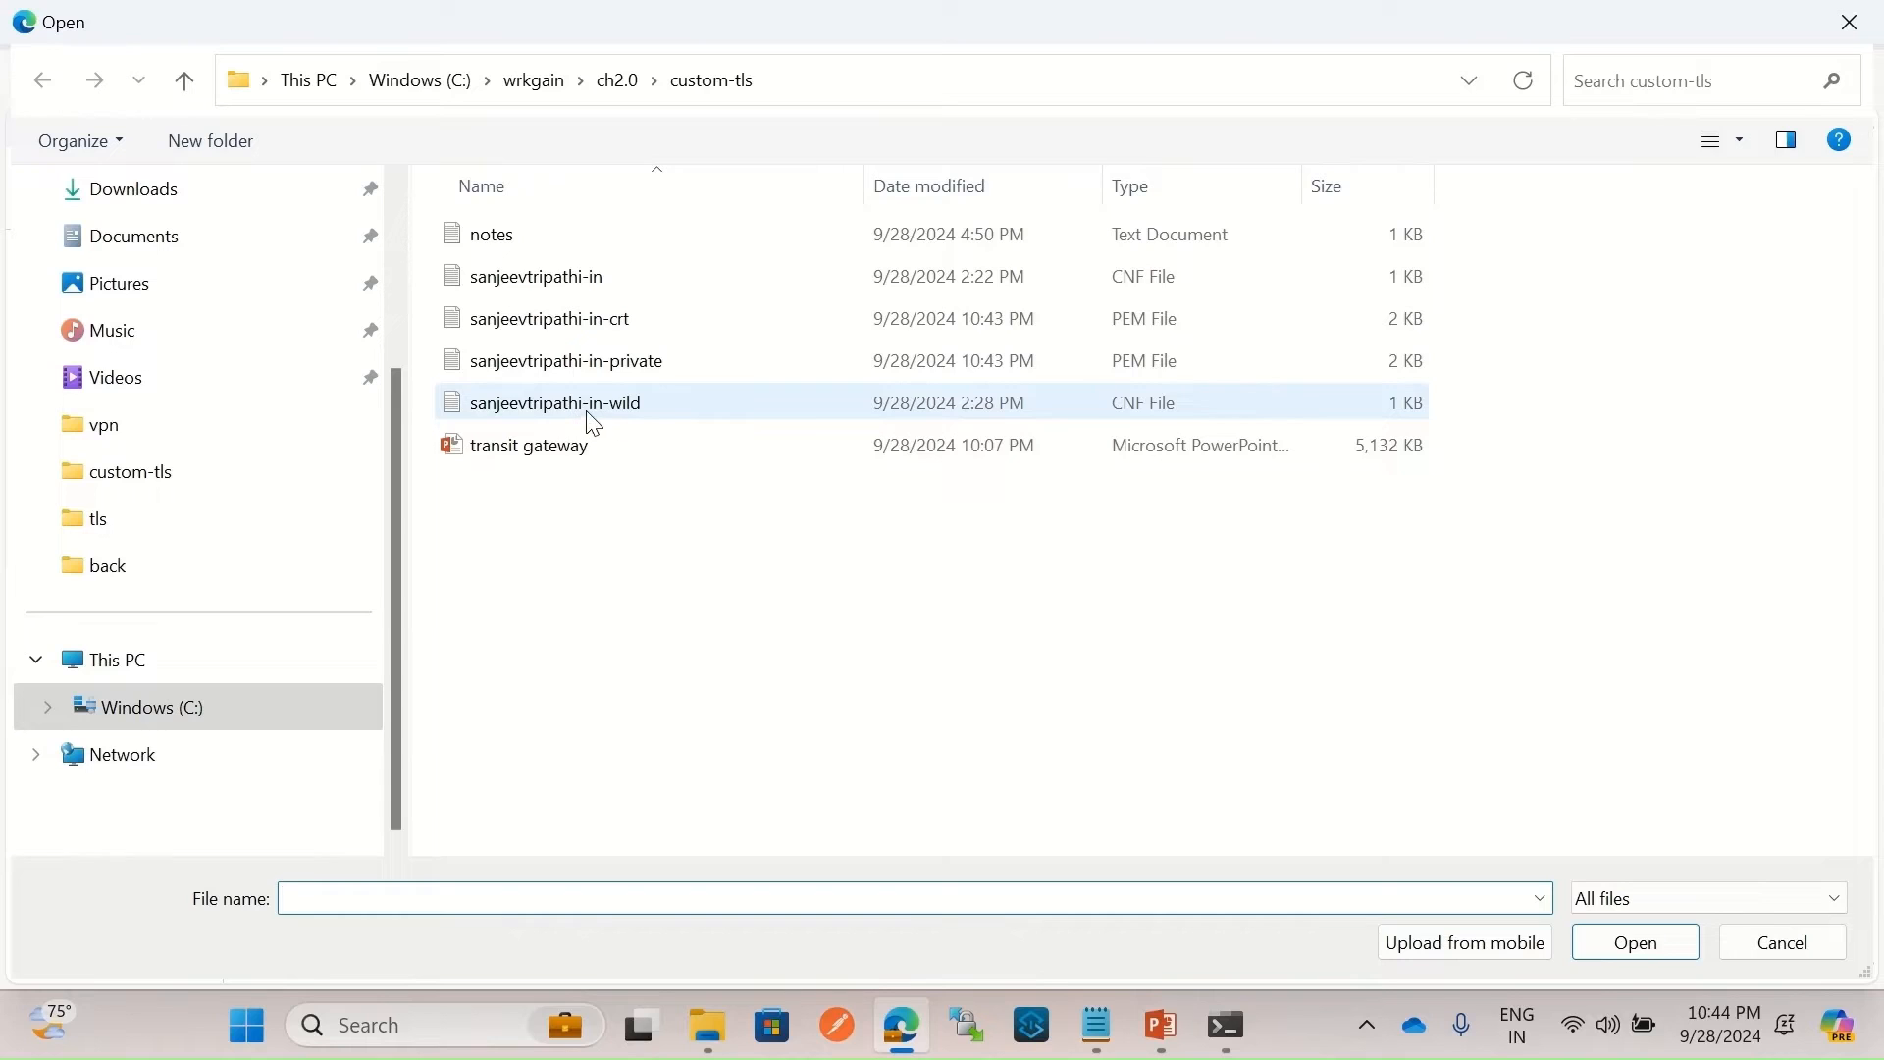
click(613, 332)
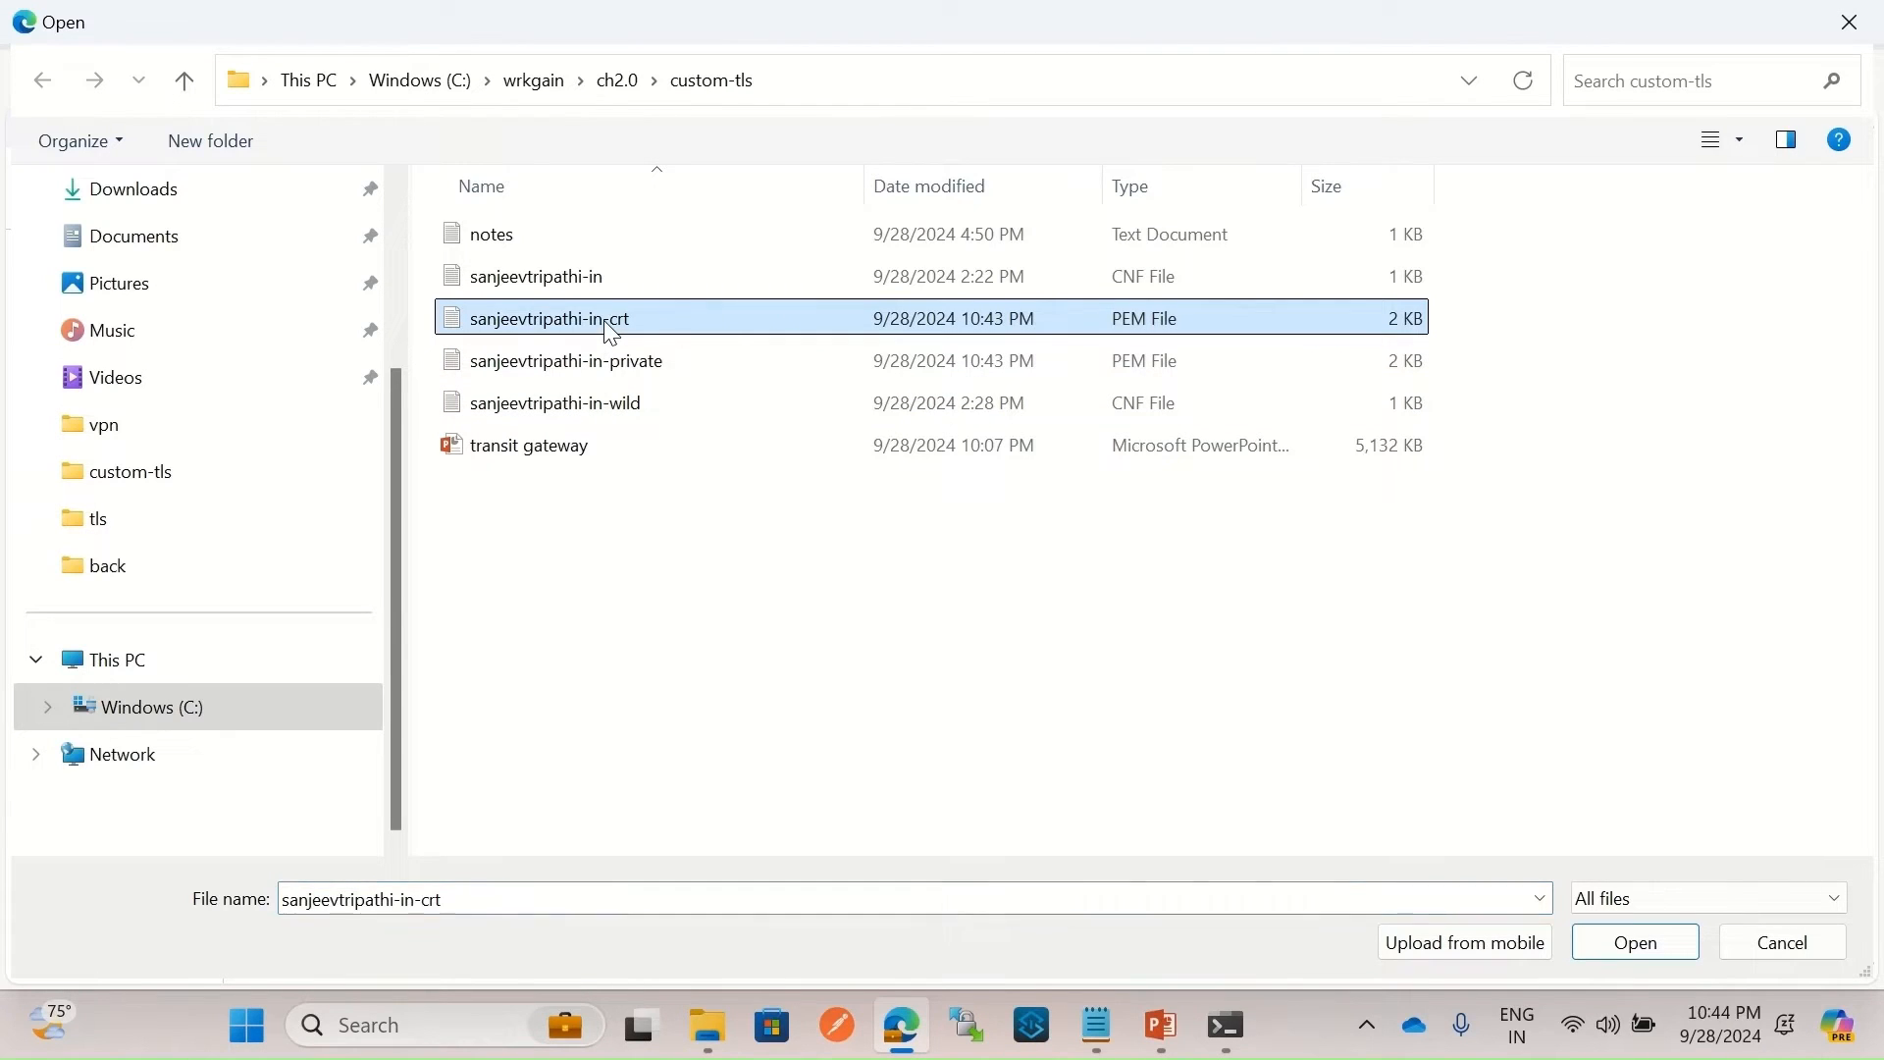
click(1653, 937)
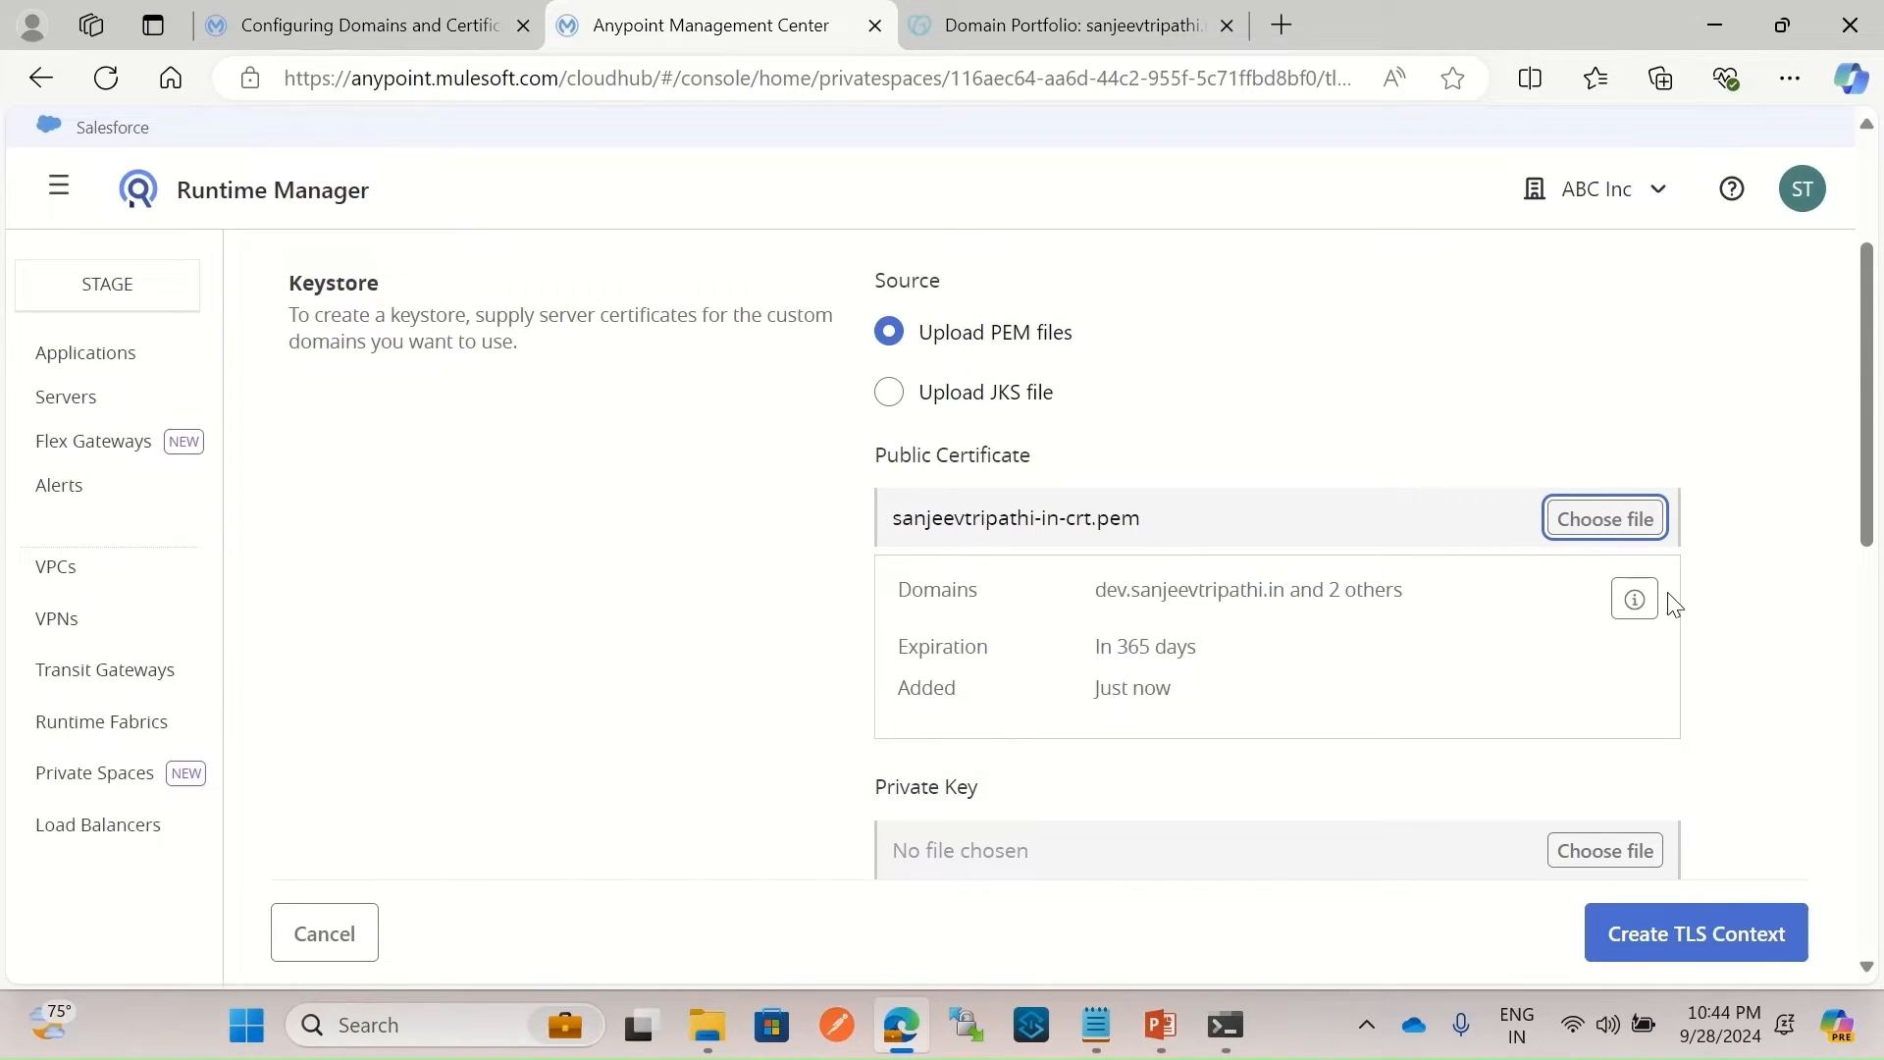
Examine the domains listed in the keystore details of the uploaded public certificate, and close the details.
click(1634, 600)
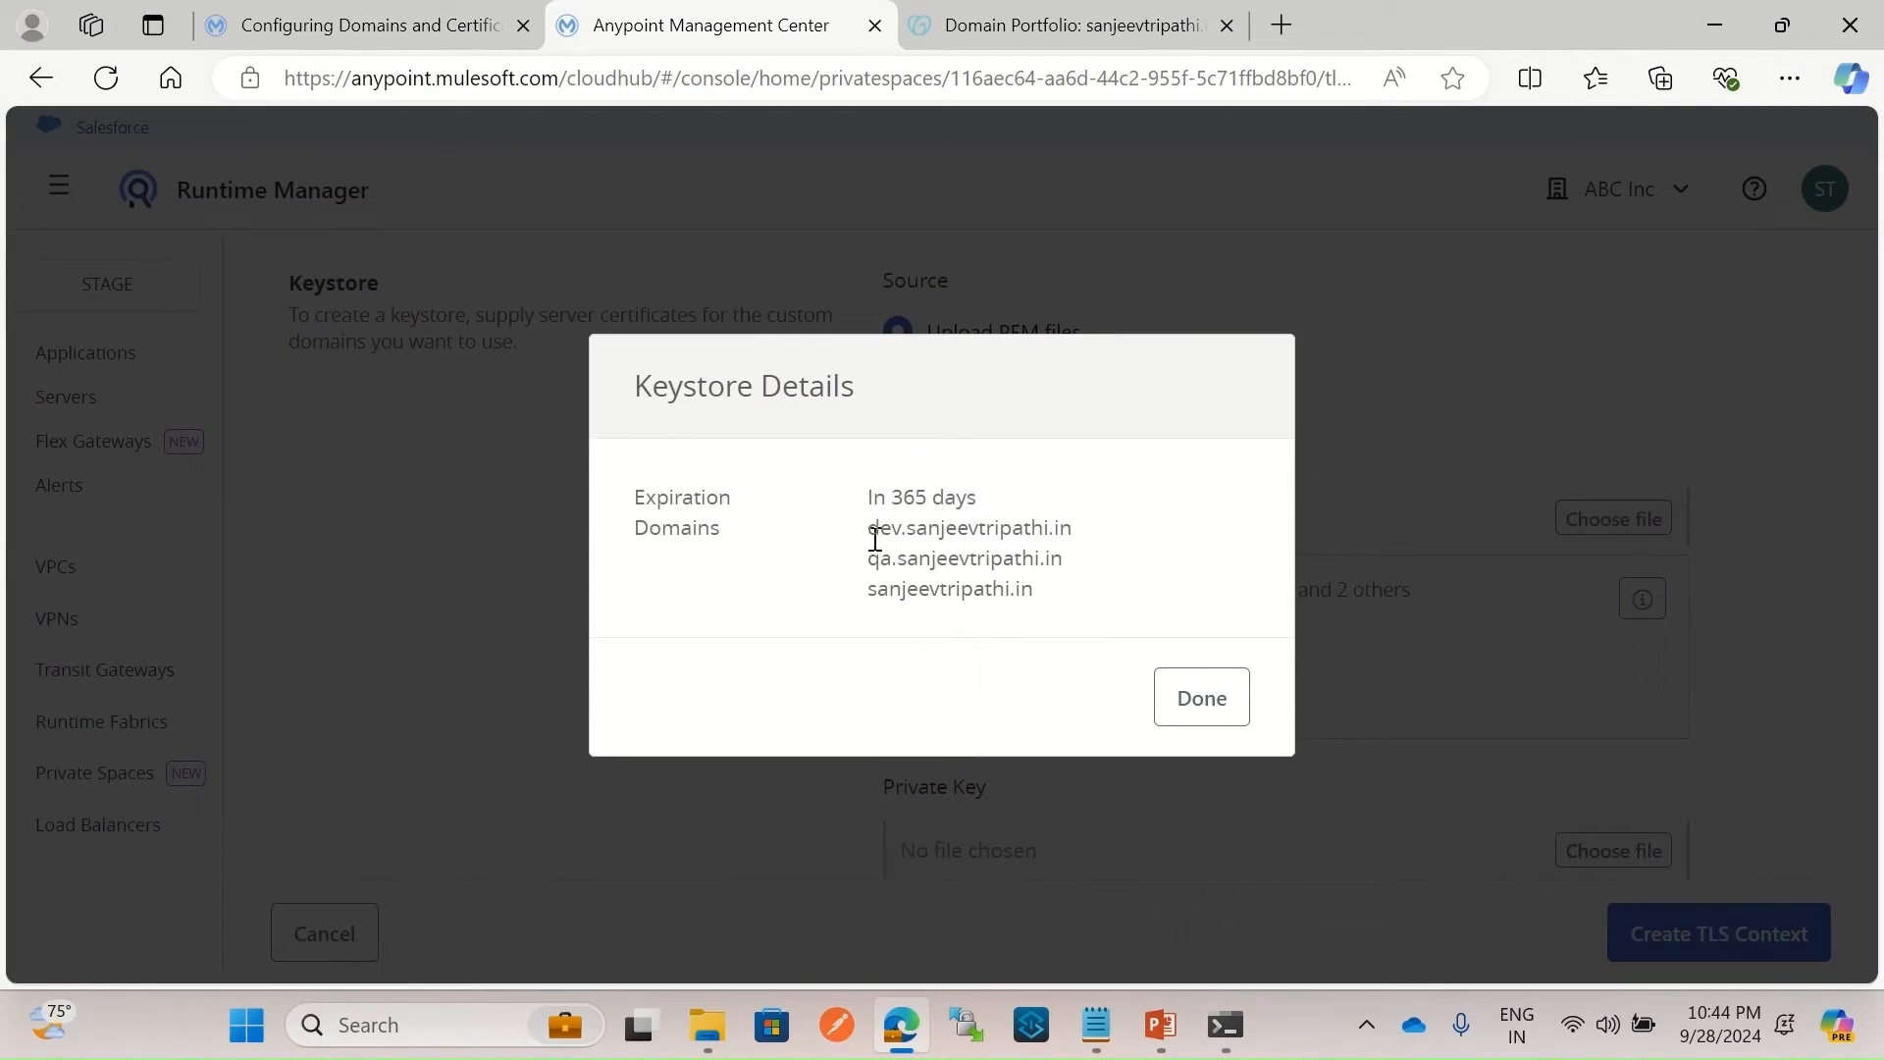
drag(870, 536, 1062, 618)
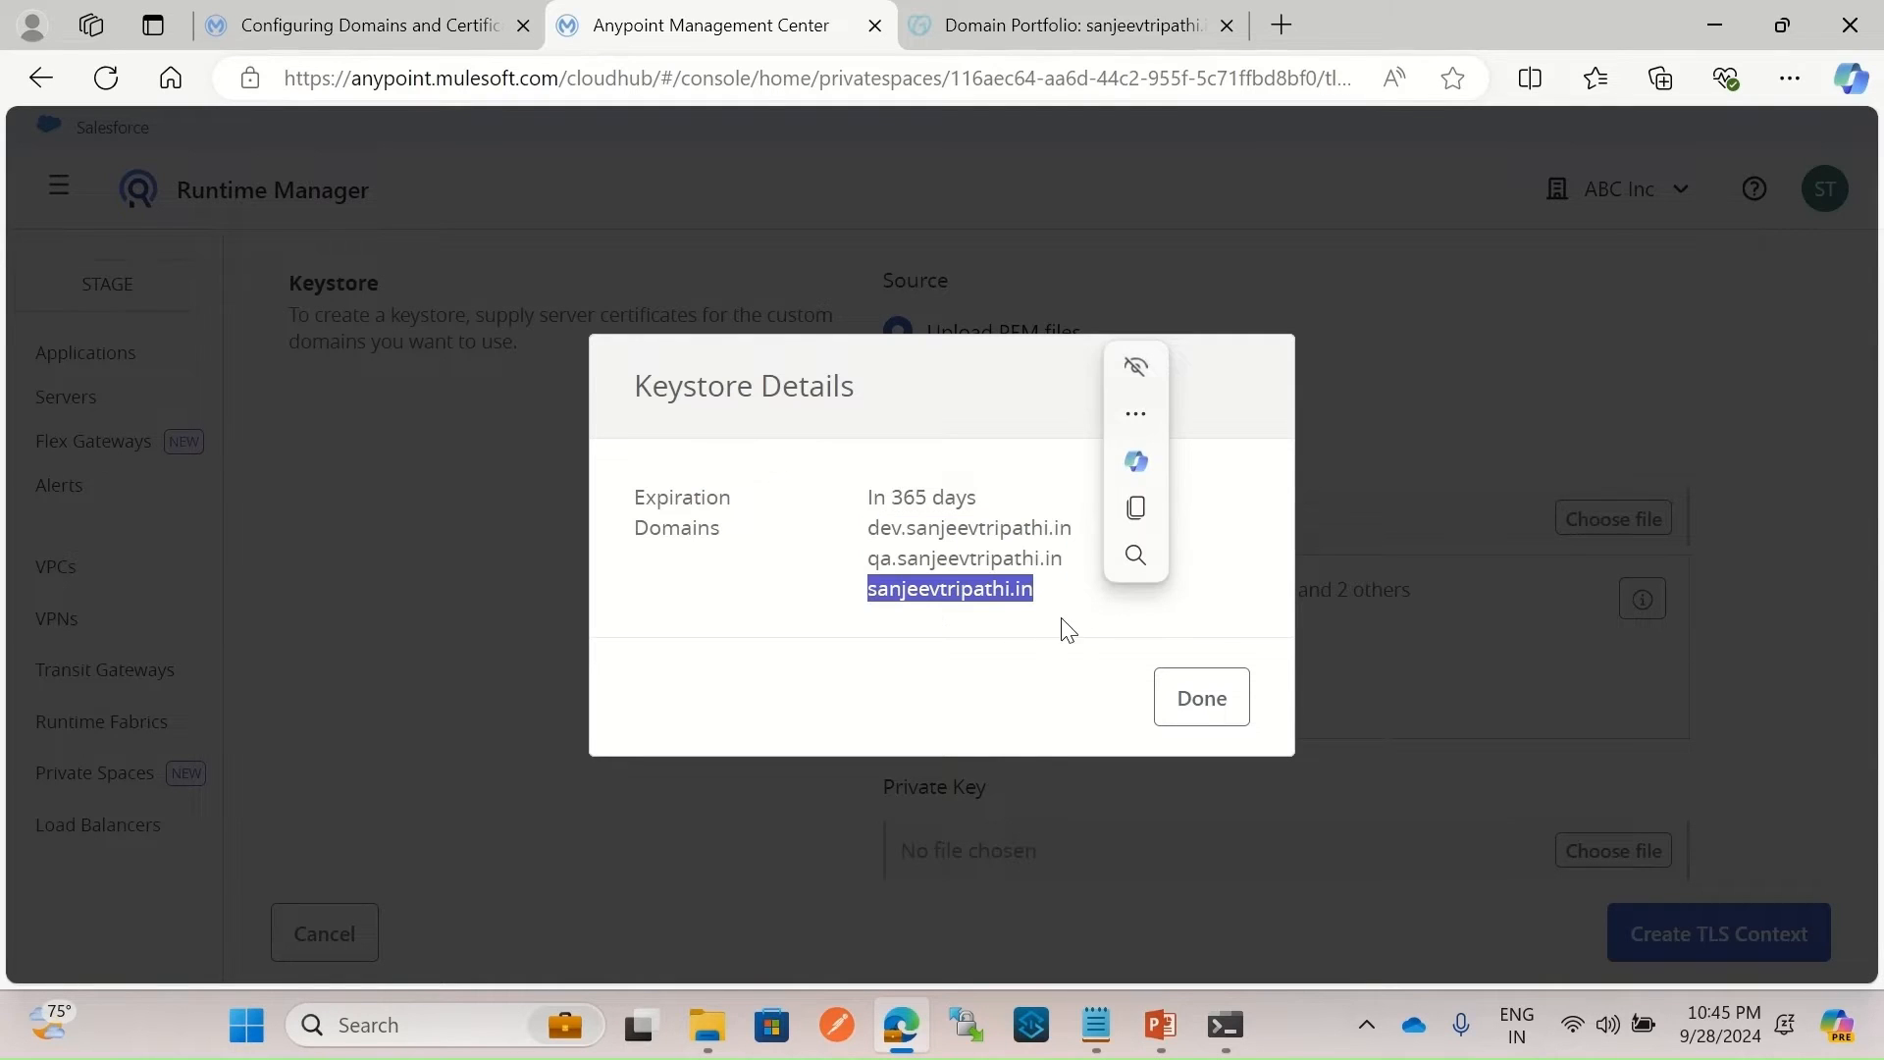
click(1206, 697)
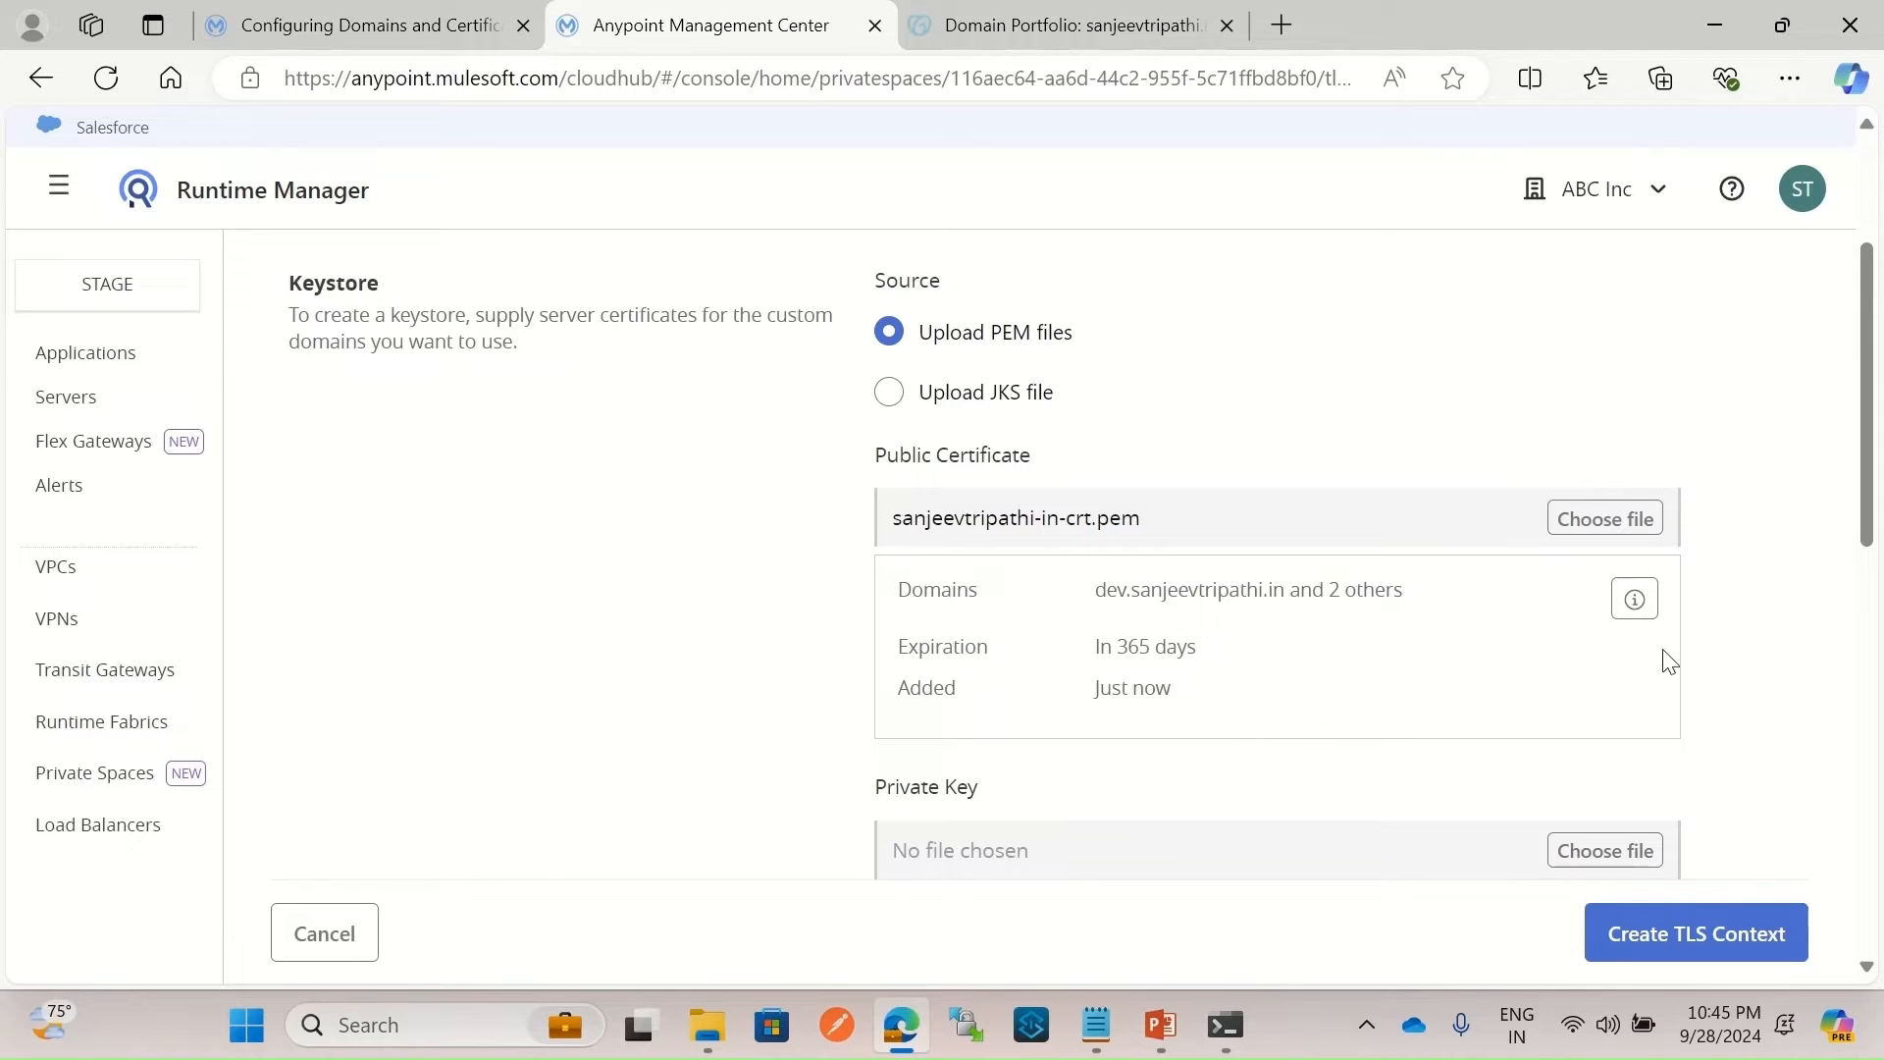
Upload the generated key file (-in-private.pem) from the custom-tls folder as the keystore's private key.
scroll(1717, 637, down, 5)
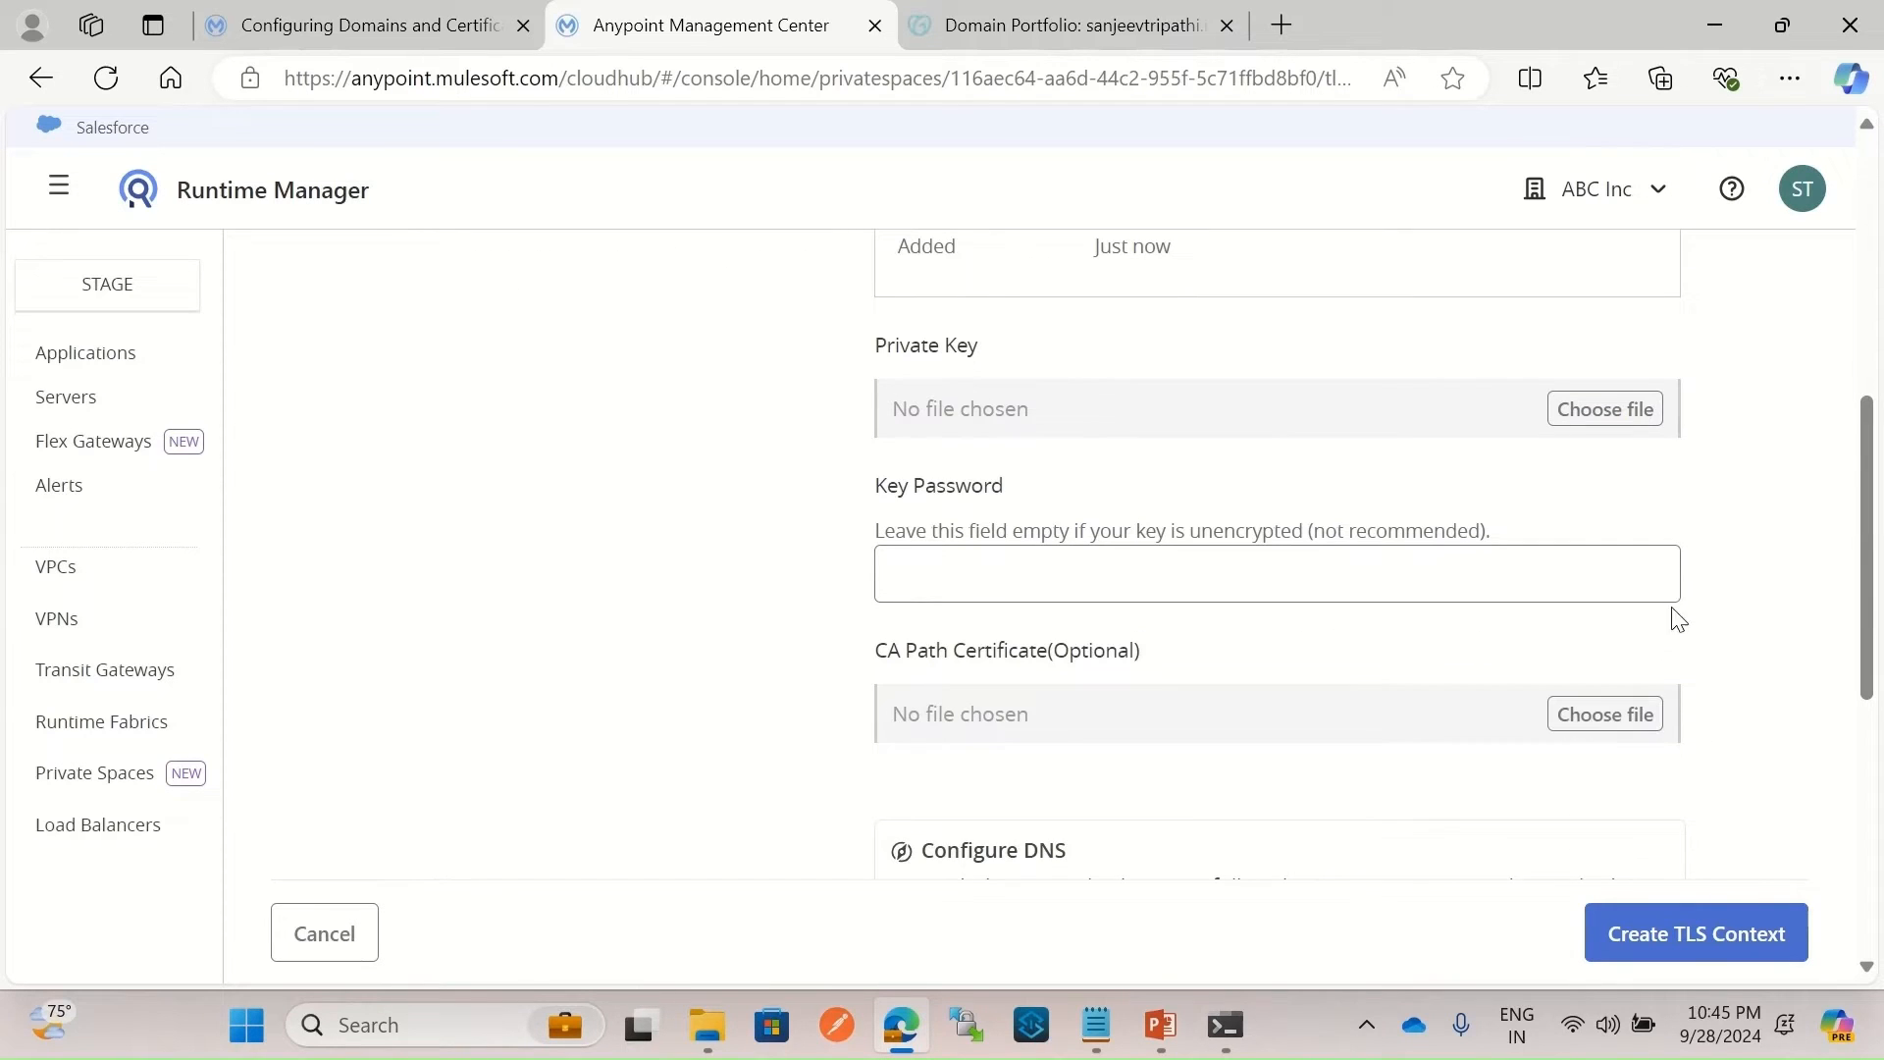
click(1605, 410)
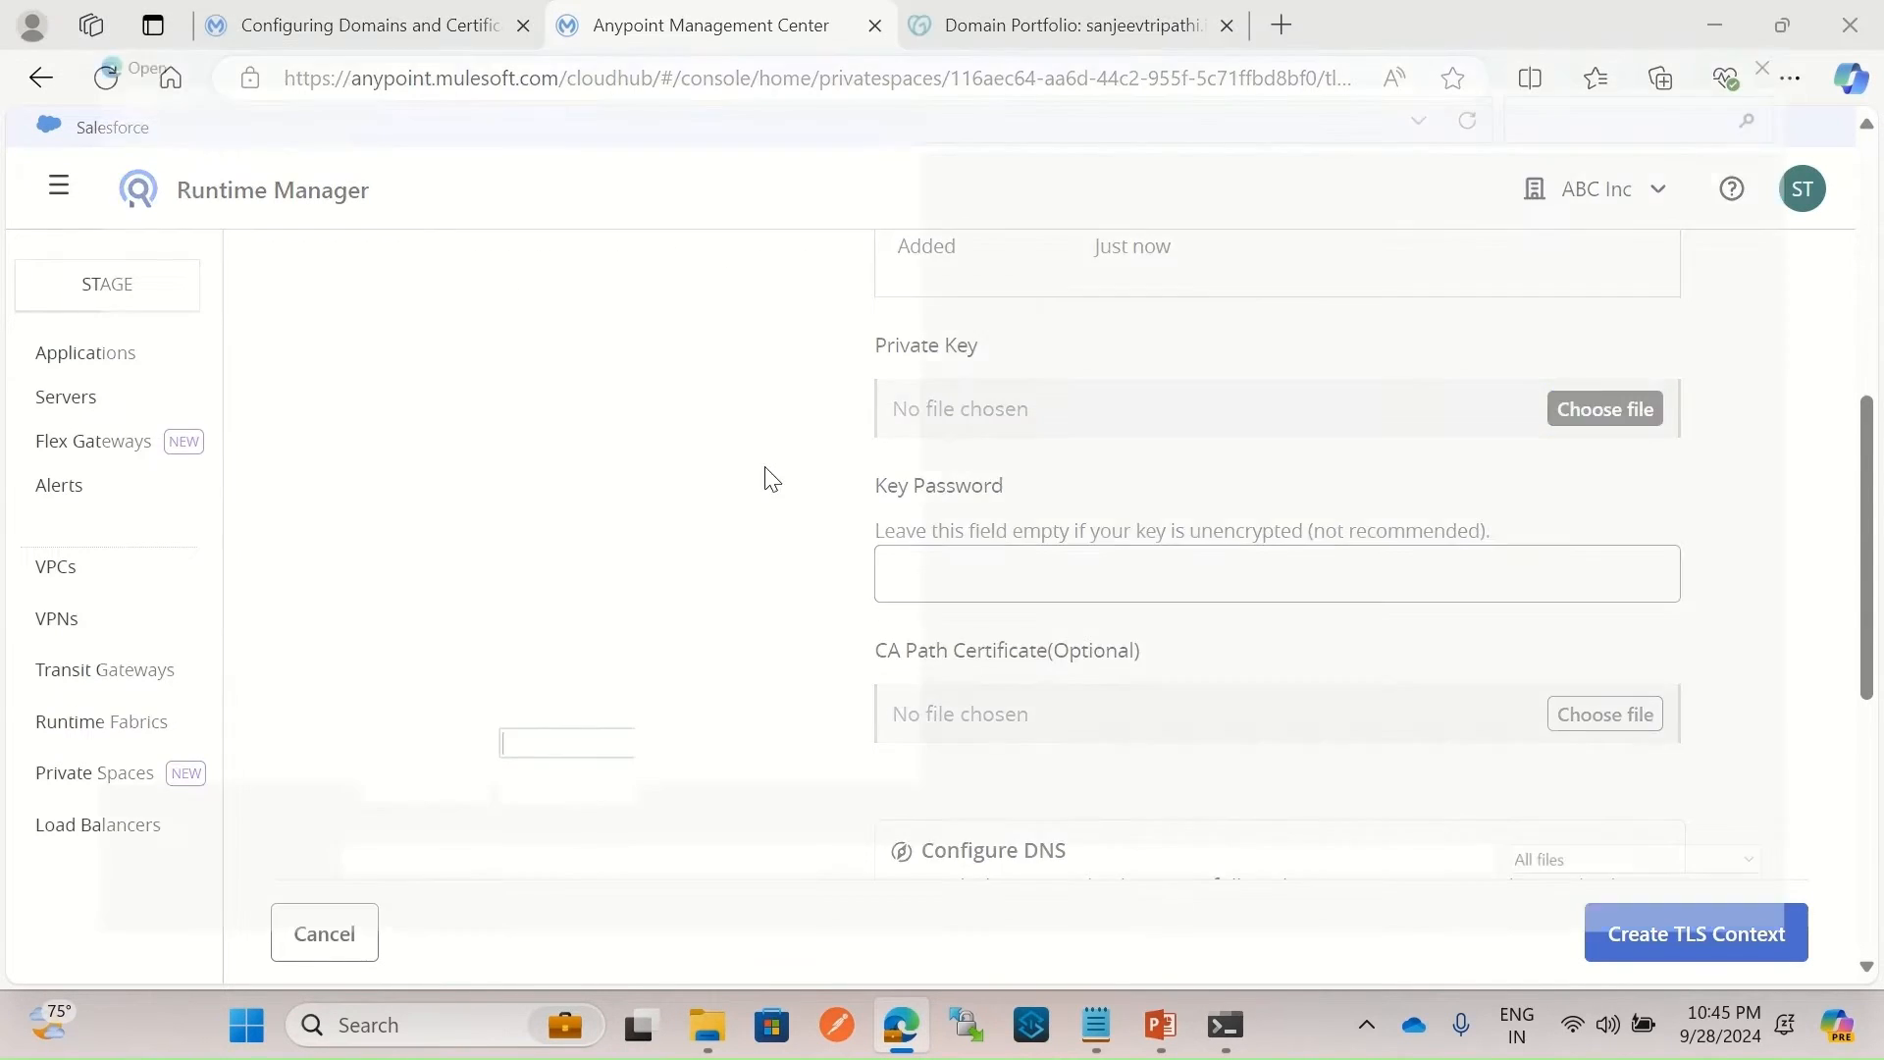
double_click(618, 365)
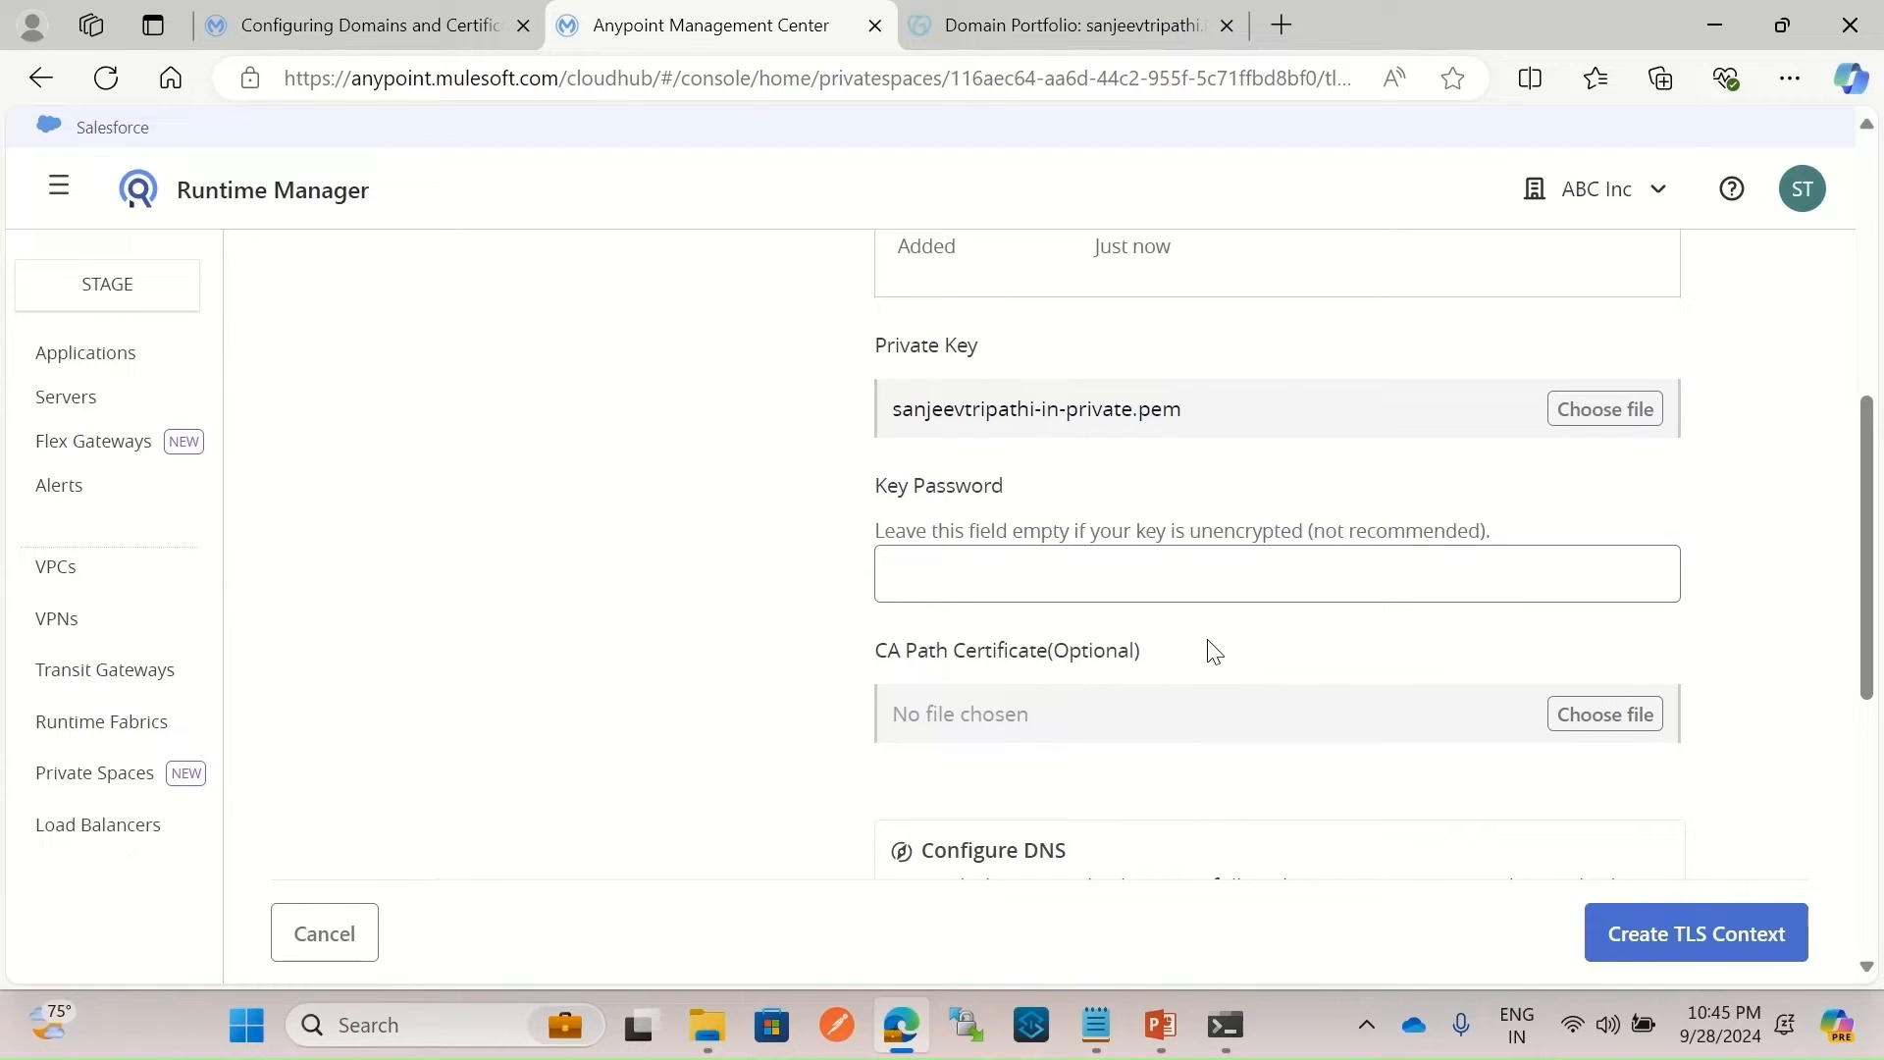
Compare the Configure DNS record type, host and value in the TLS context form with the CNAME records in the GoDaddy domain portfolio.
scroll(1212, 653, down, 4)
scroll(1213, 655, down, 2)
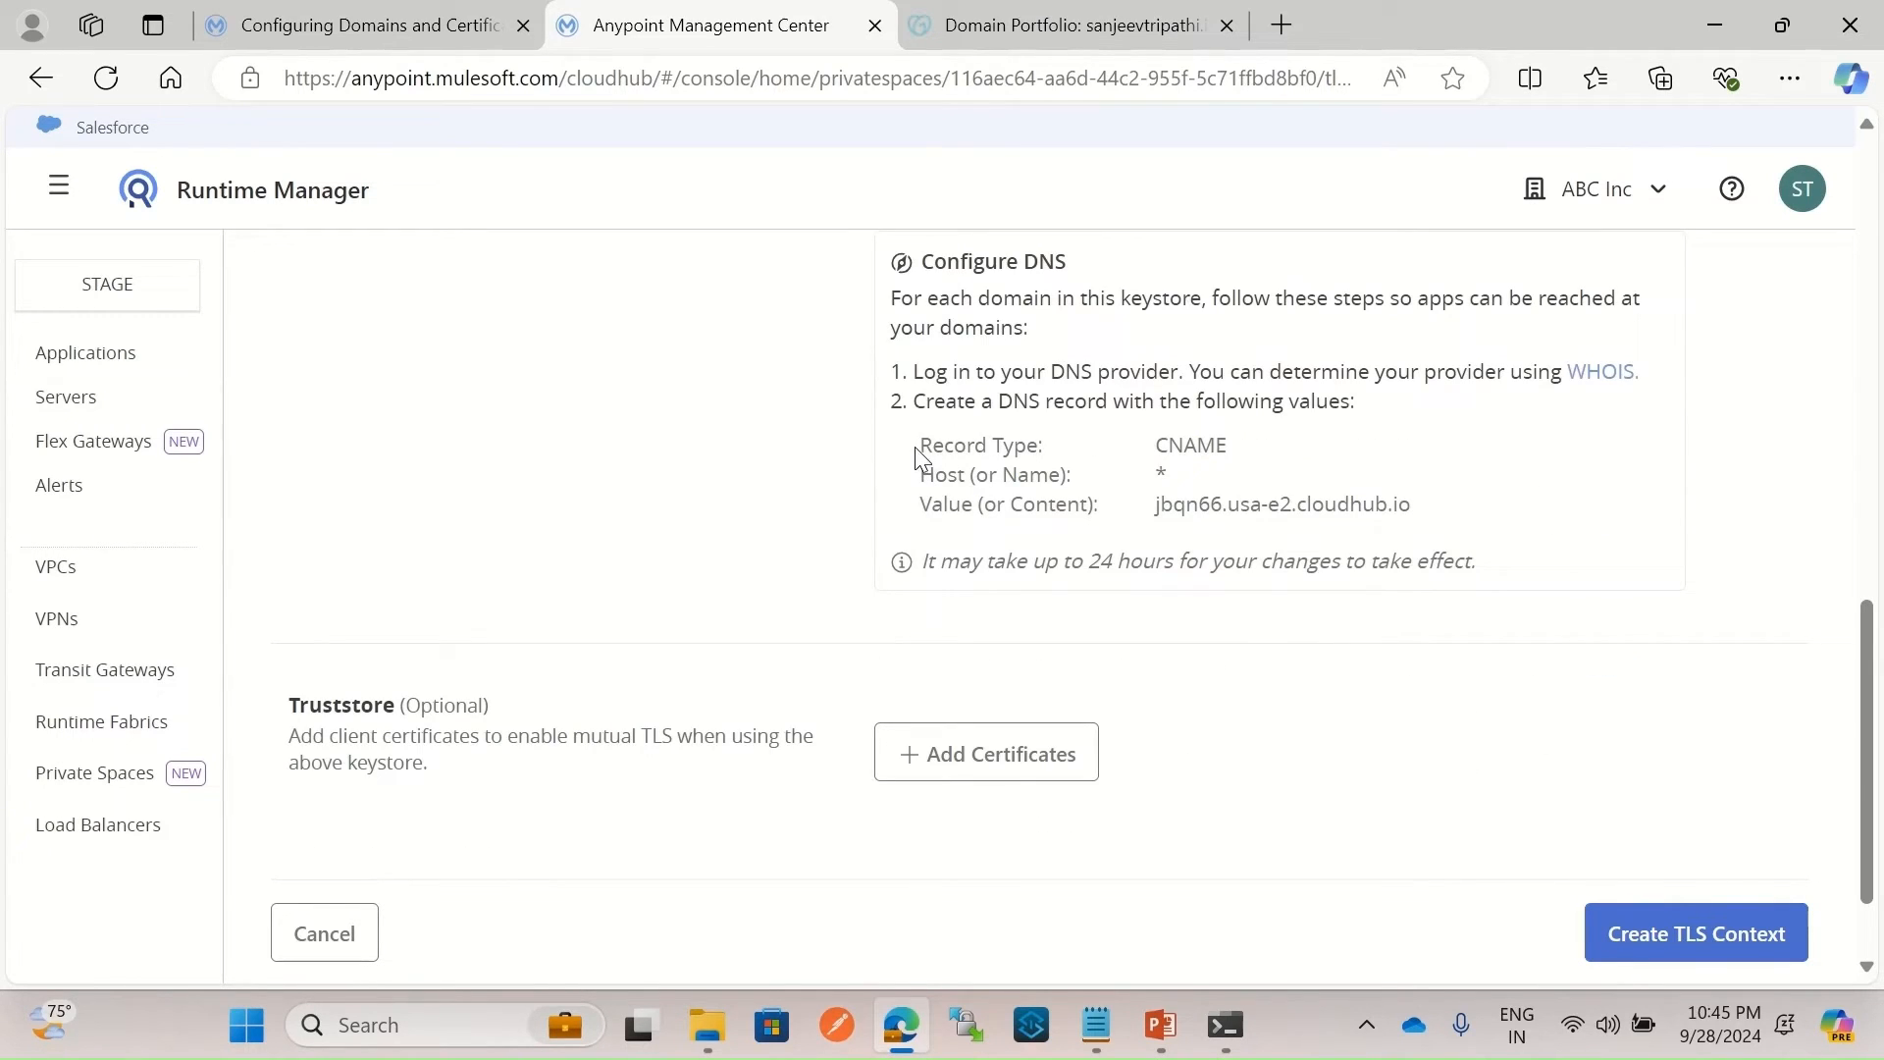
drag(917, 449, 1469, 525)
click(1135, 475)
scroll(1135, 475, down, 1)
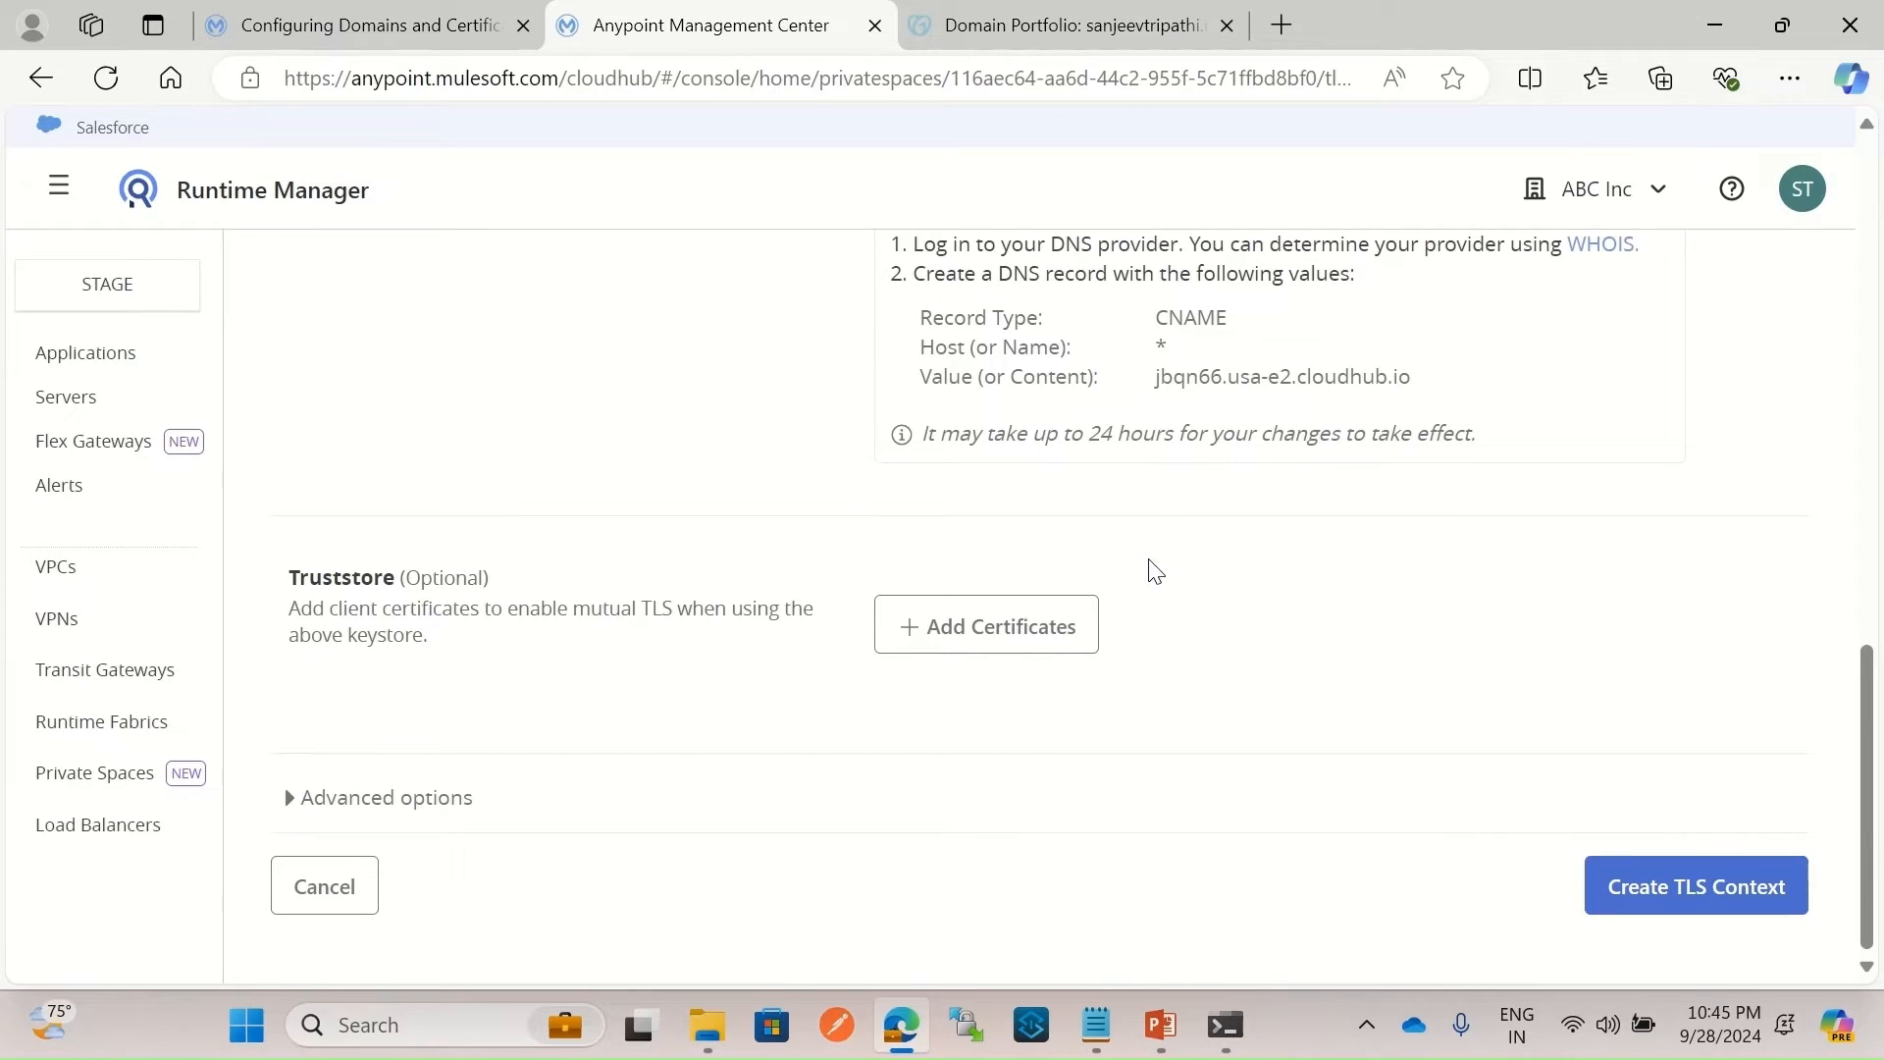
click(1021, 32)
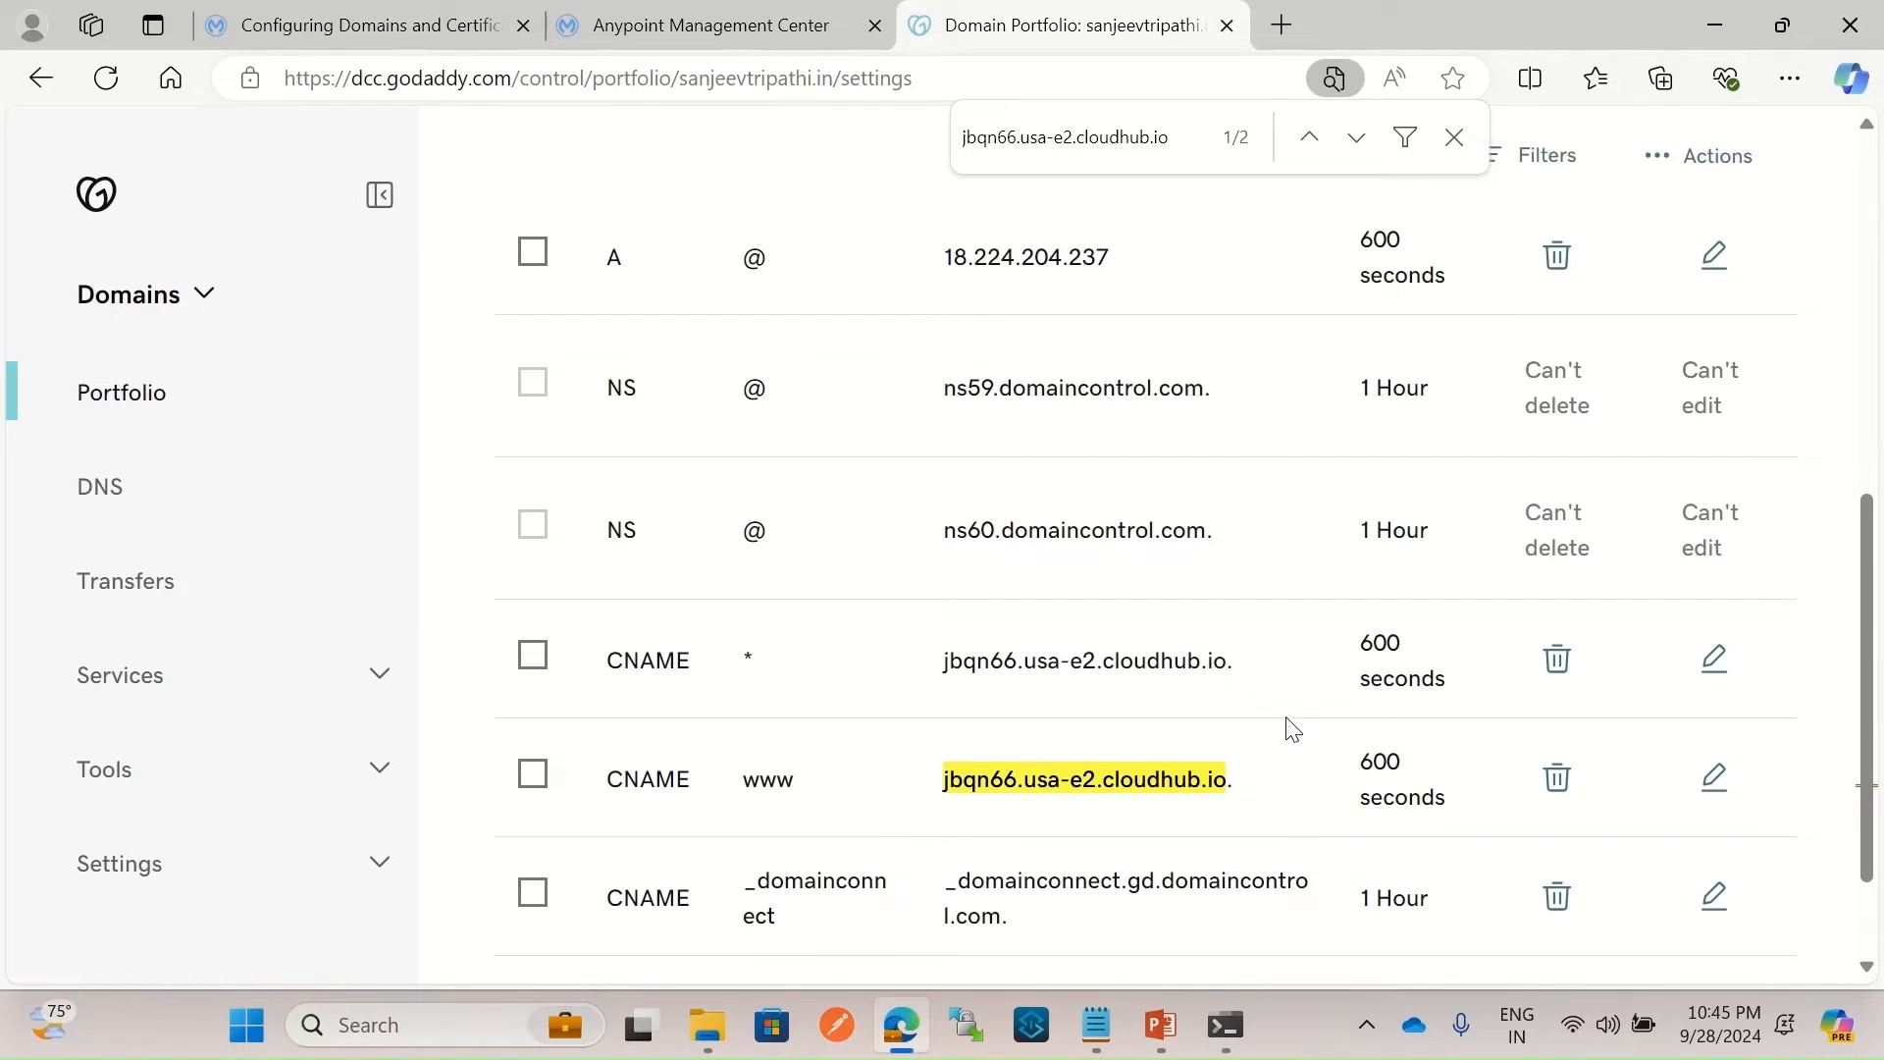
click(683, 27)
scroll(1233, 522, up, 15)
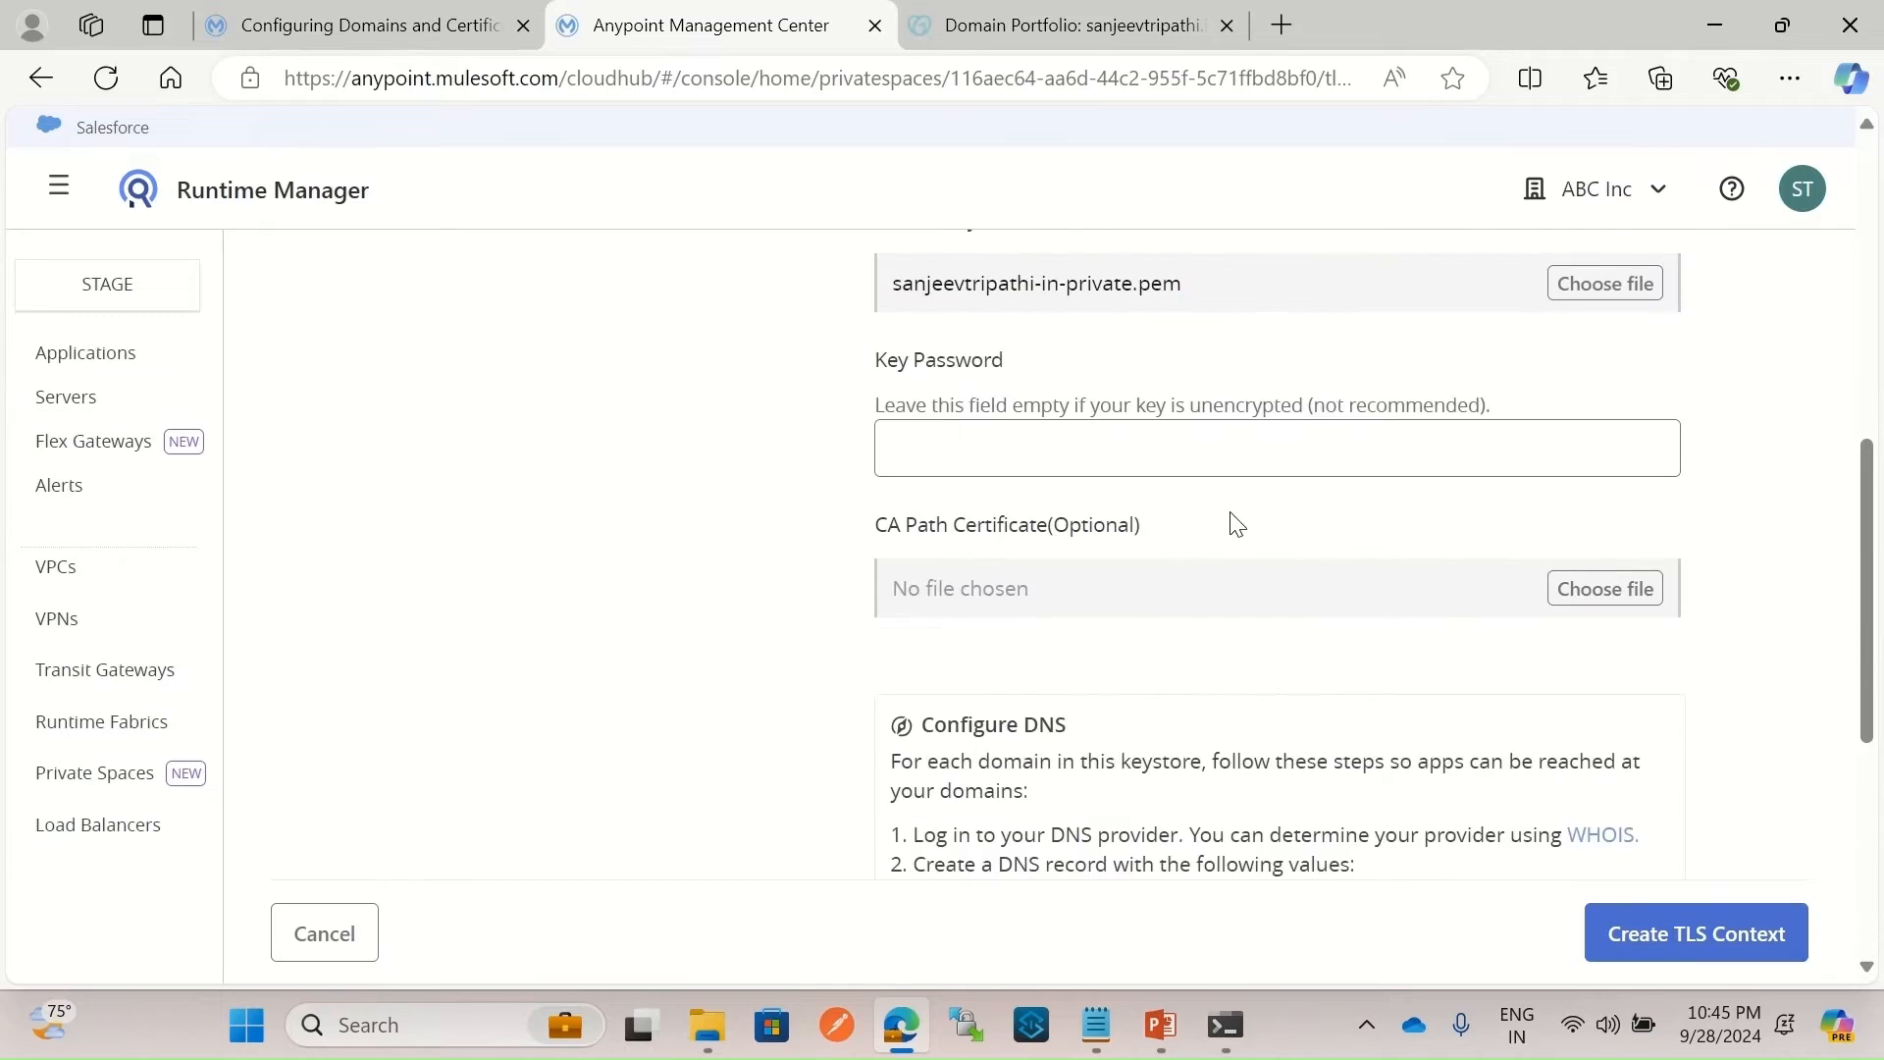
scroll(1319, 579, down, 5)
scroll(1320, 583, down, 10)
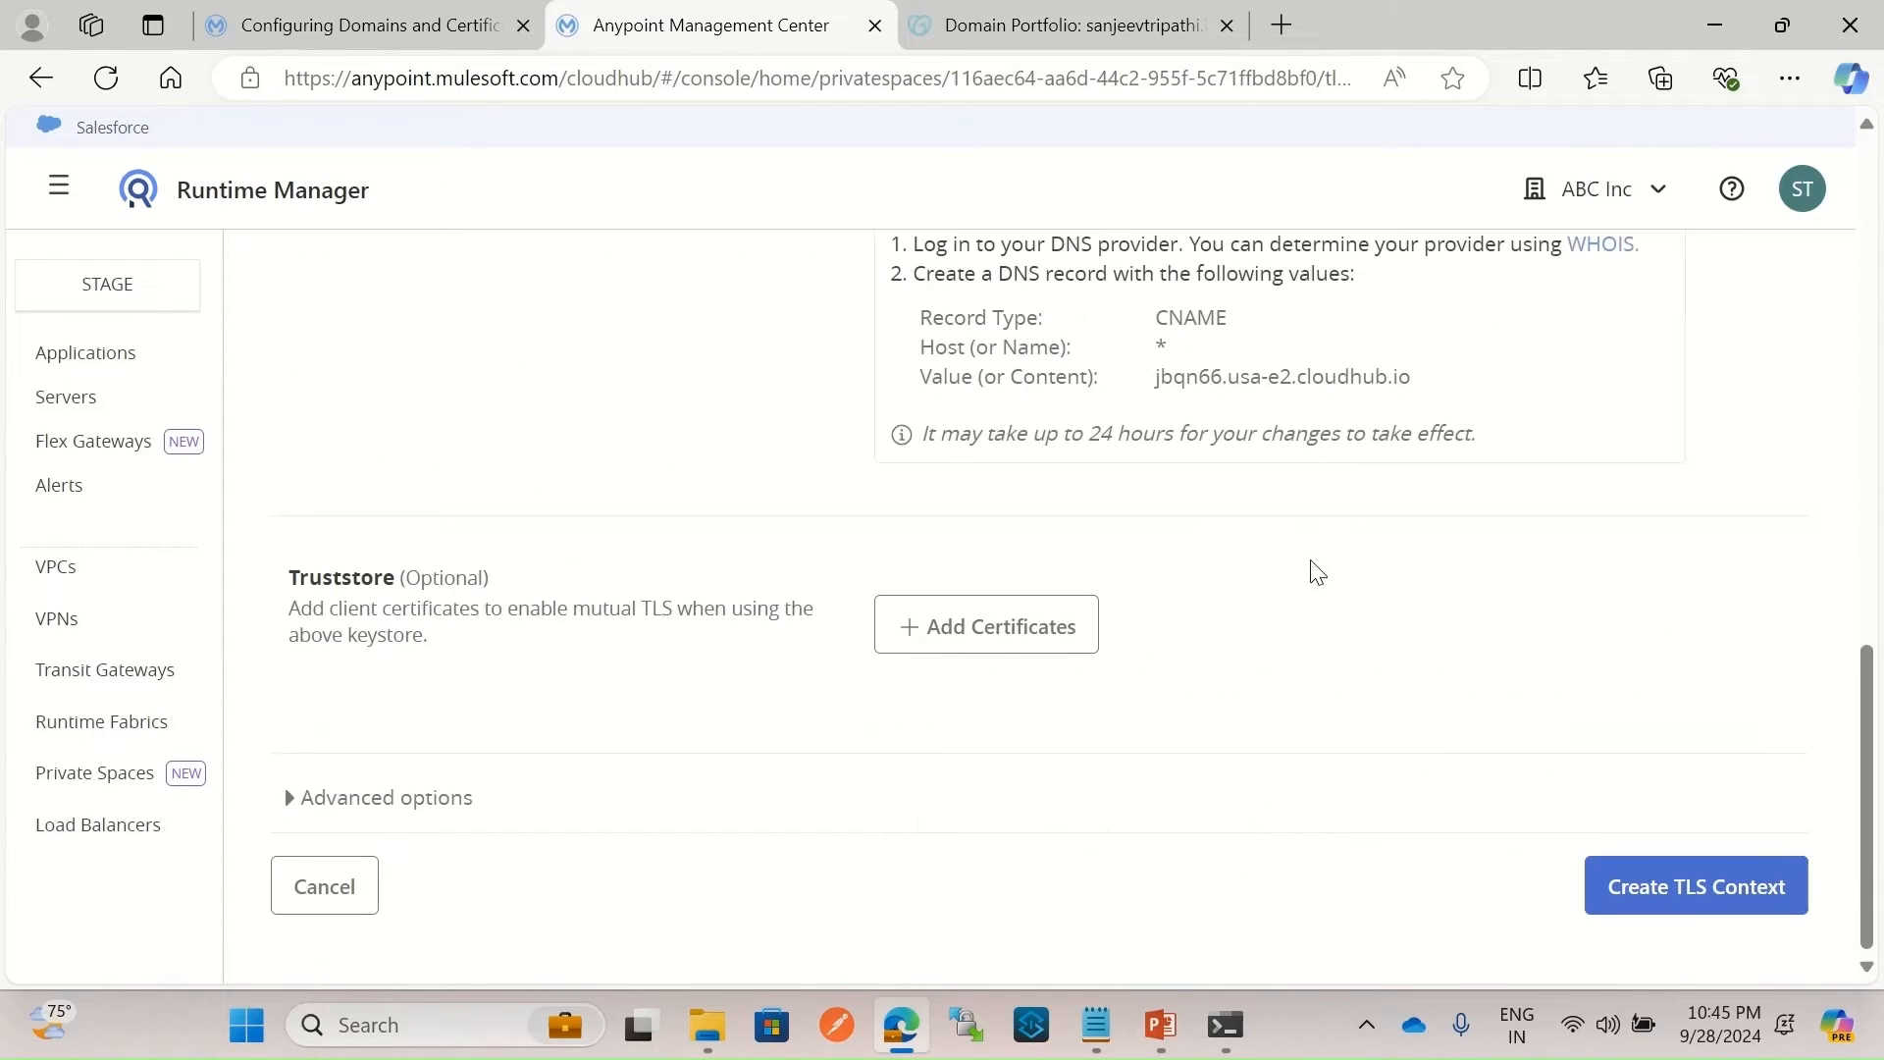
Name the TLS context custom-tls-c-1 and create it in private space ps-demo-01.
click(1712, 908)
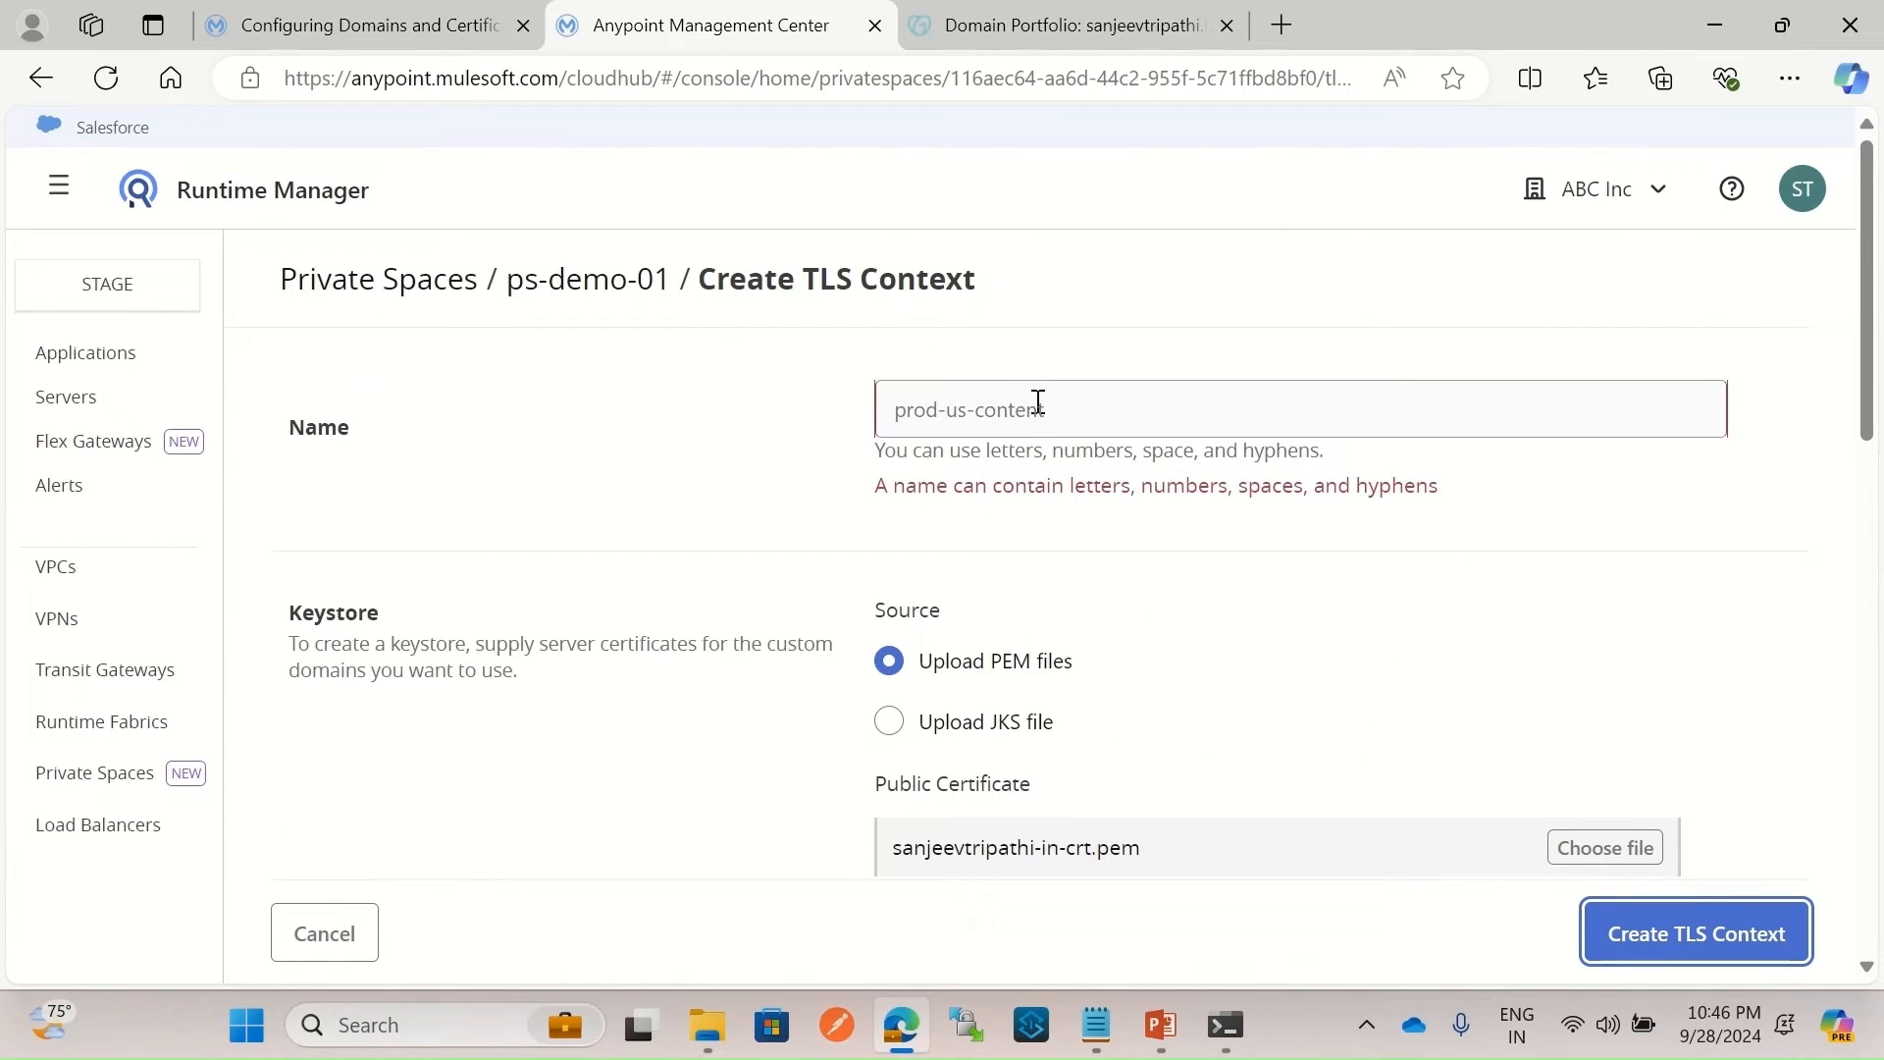
click(1037, 404)
text(custo)
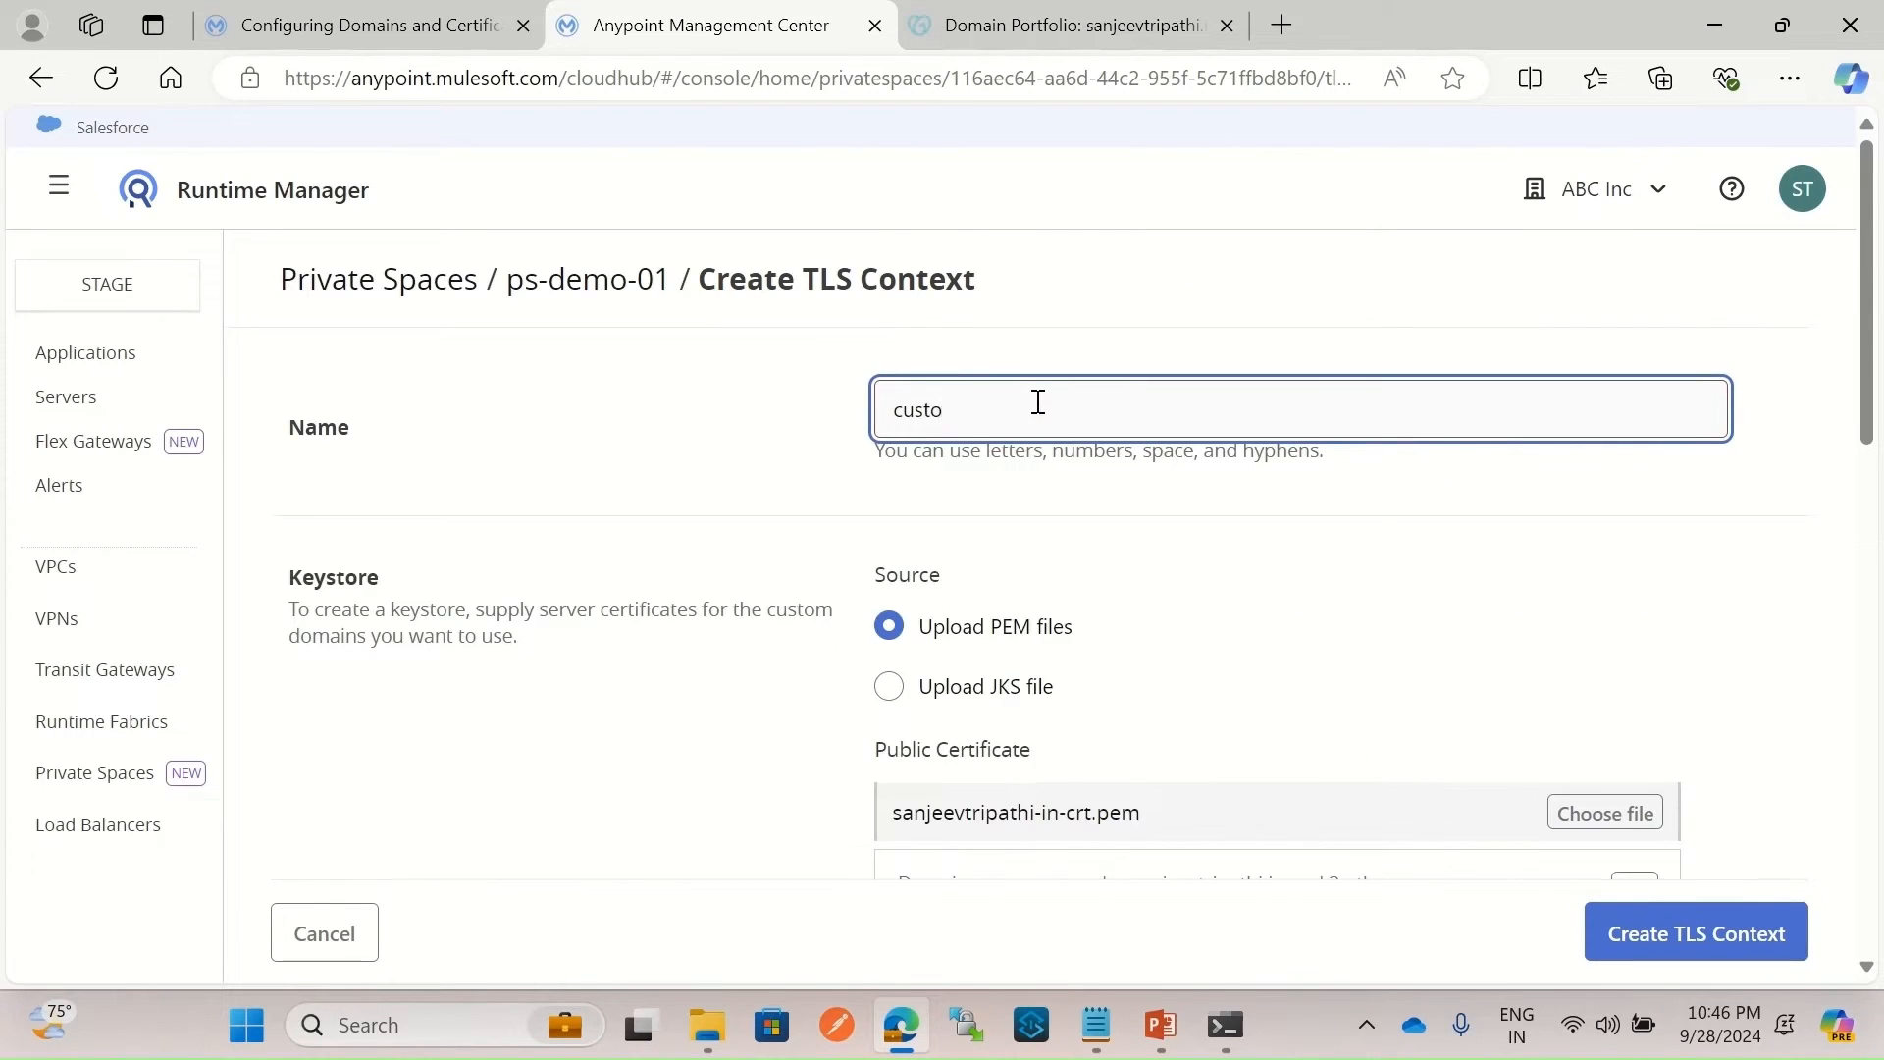
text(m-tls)
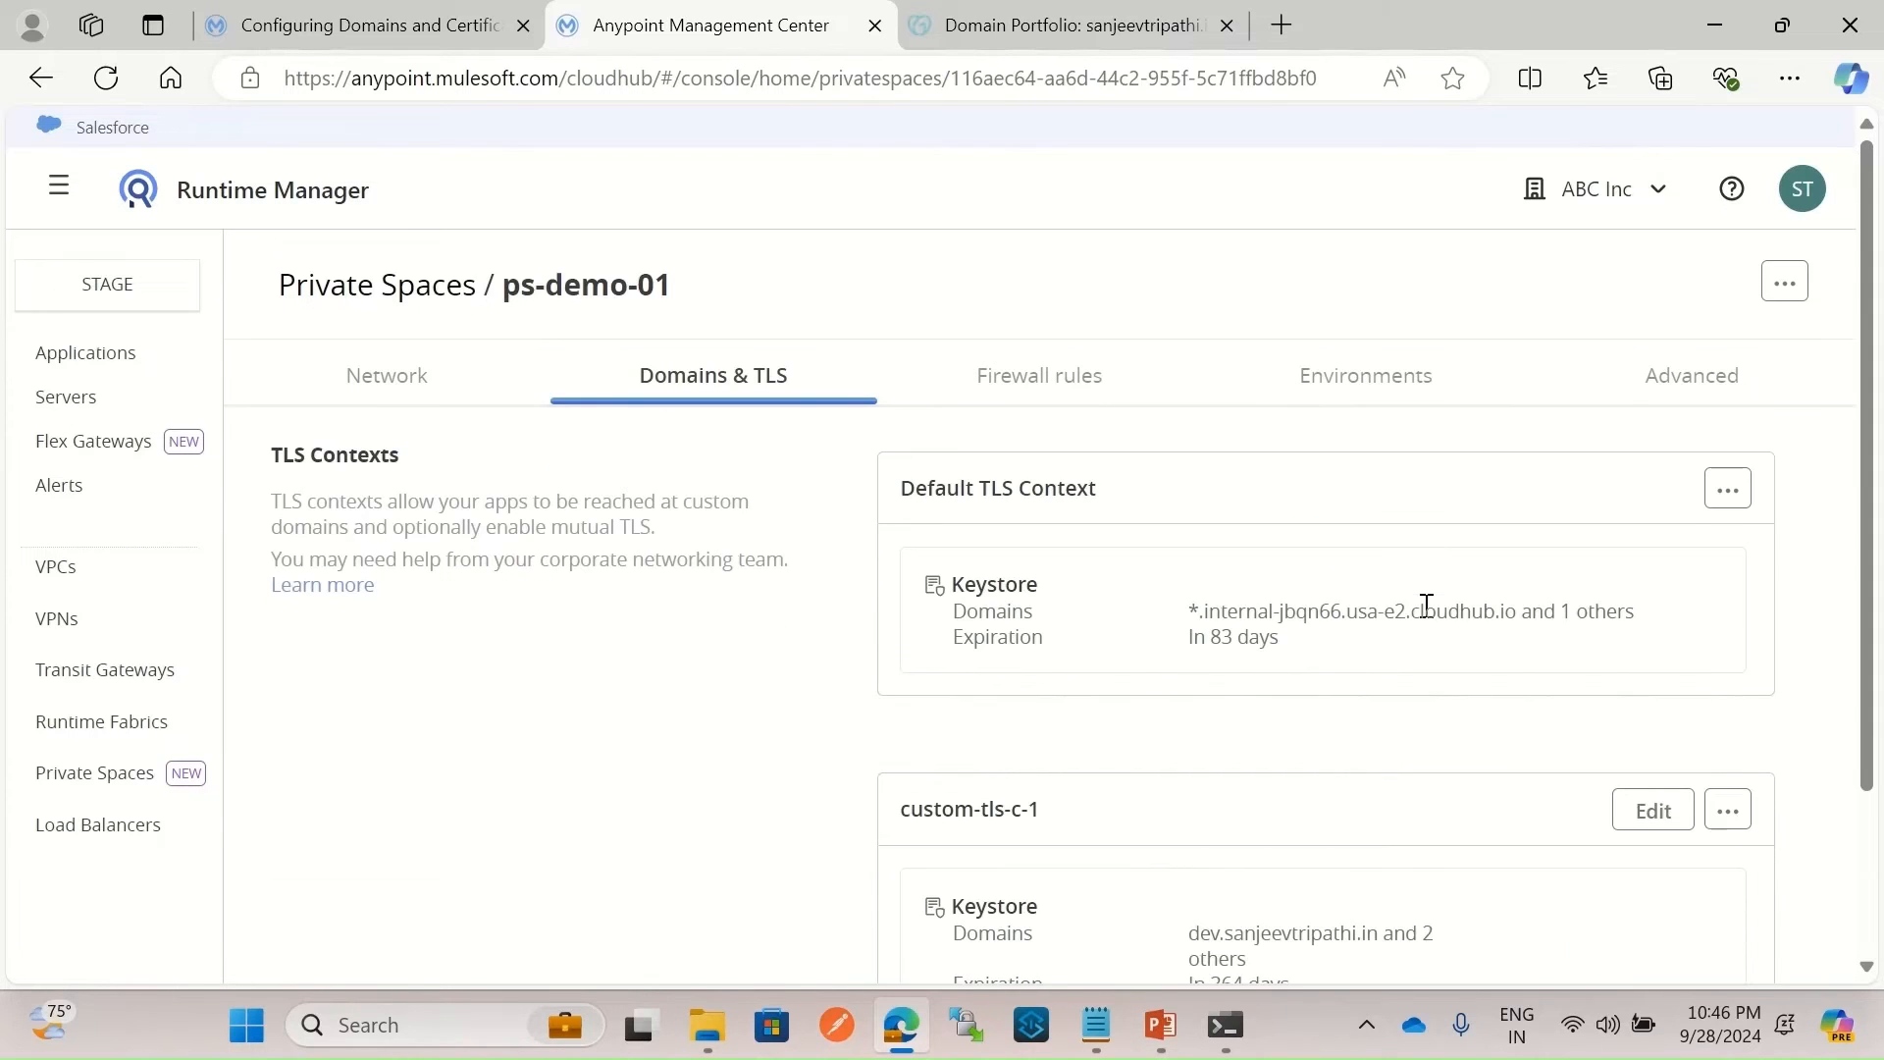
View the details of the custom-tls-c-1 TLS context, check its keystore domains, and close the details.
scroll(1017, 605, down, 2)
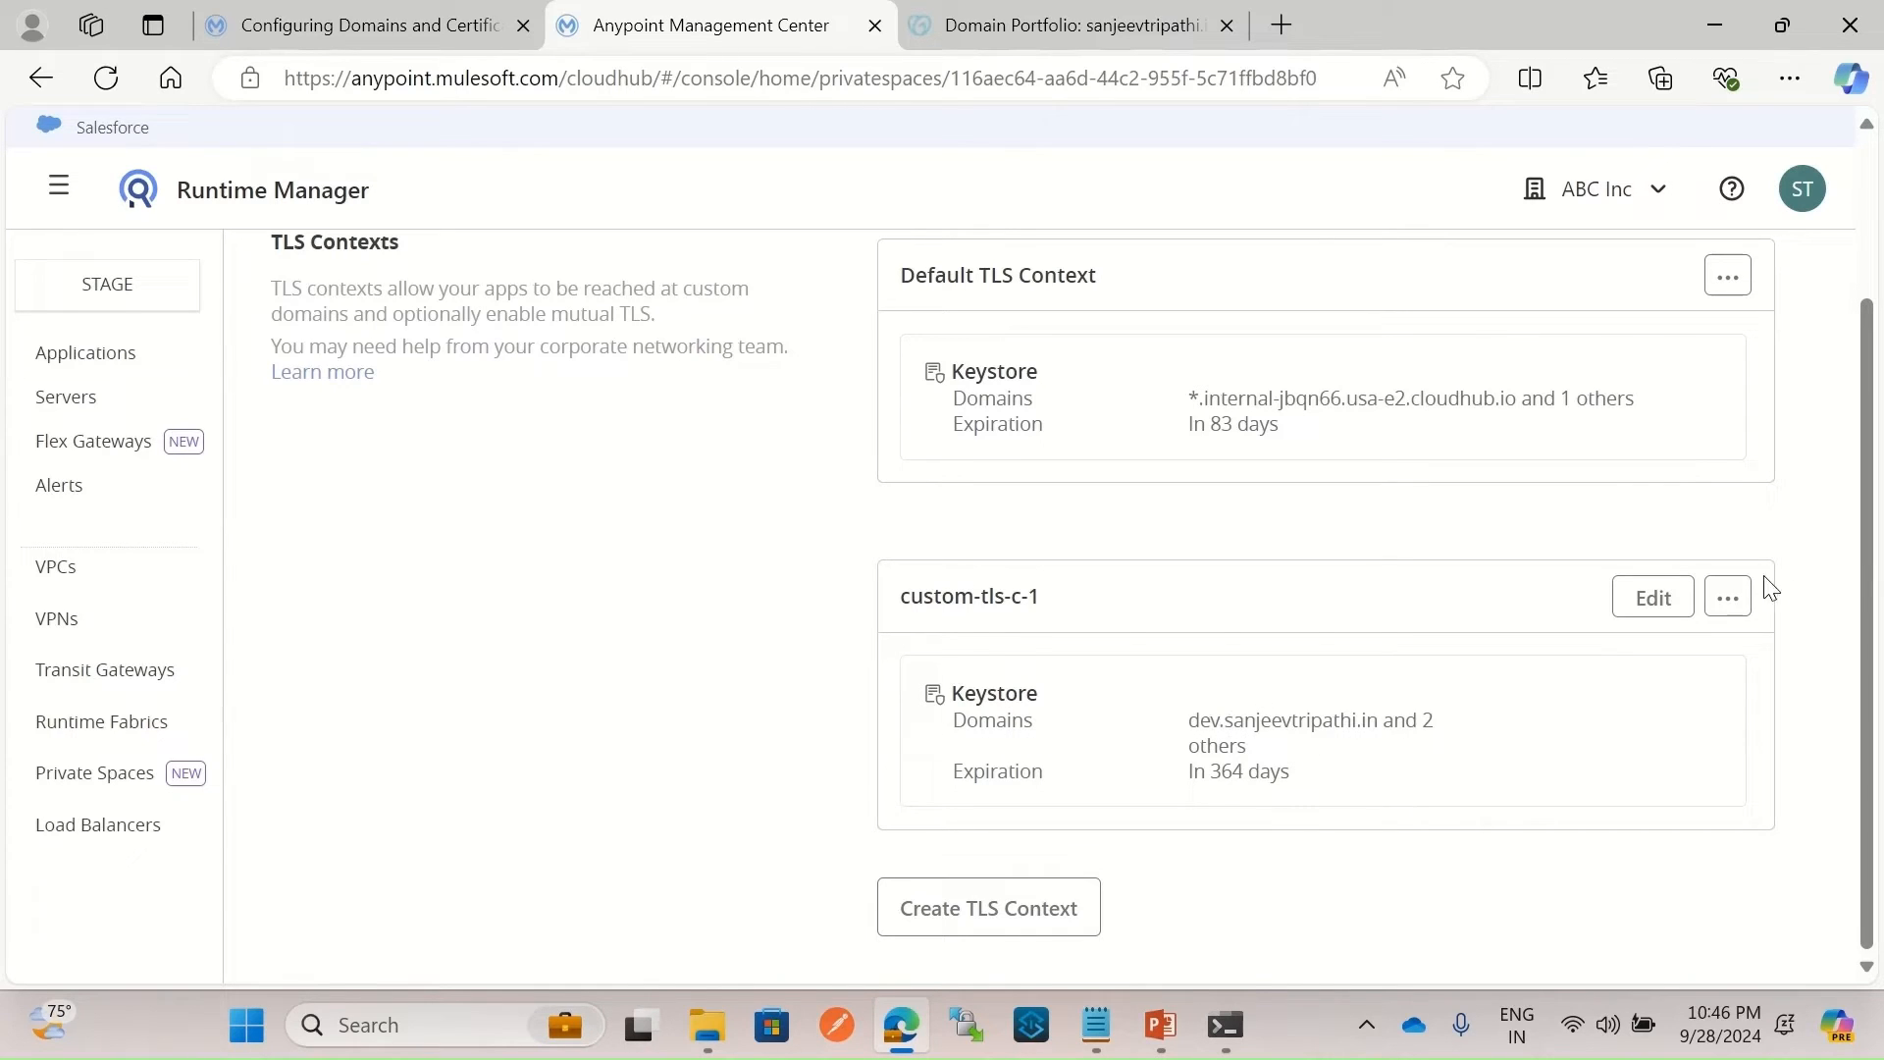
click(1728, 597)
click(1547, 659)
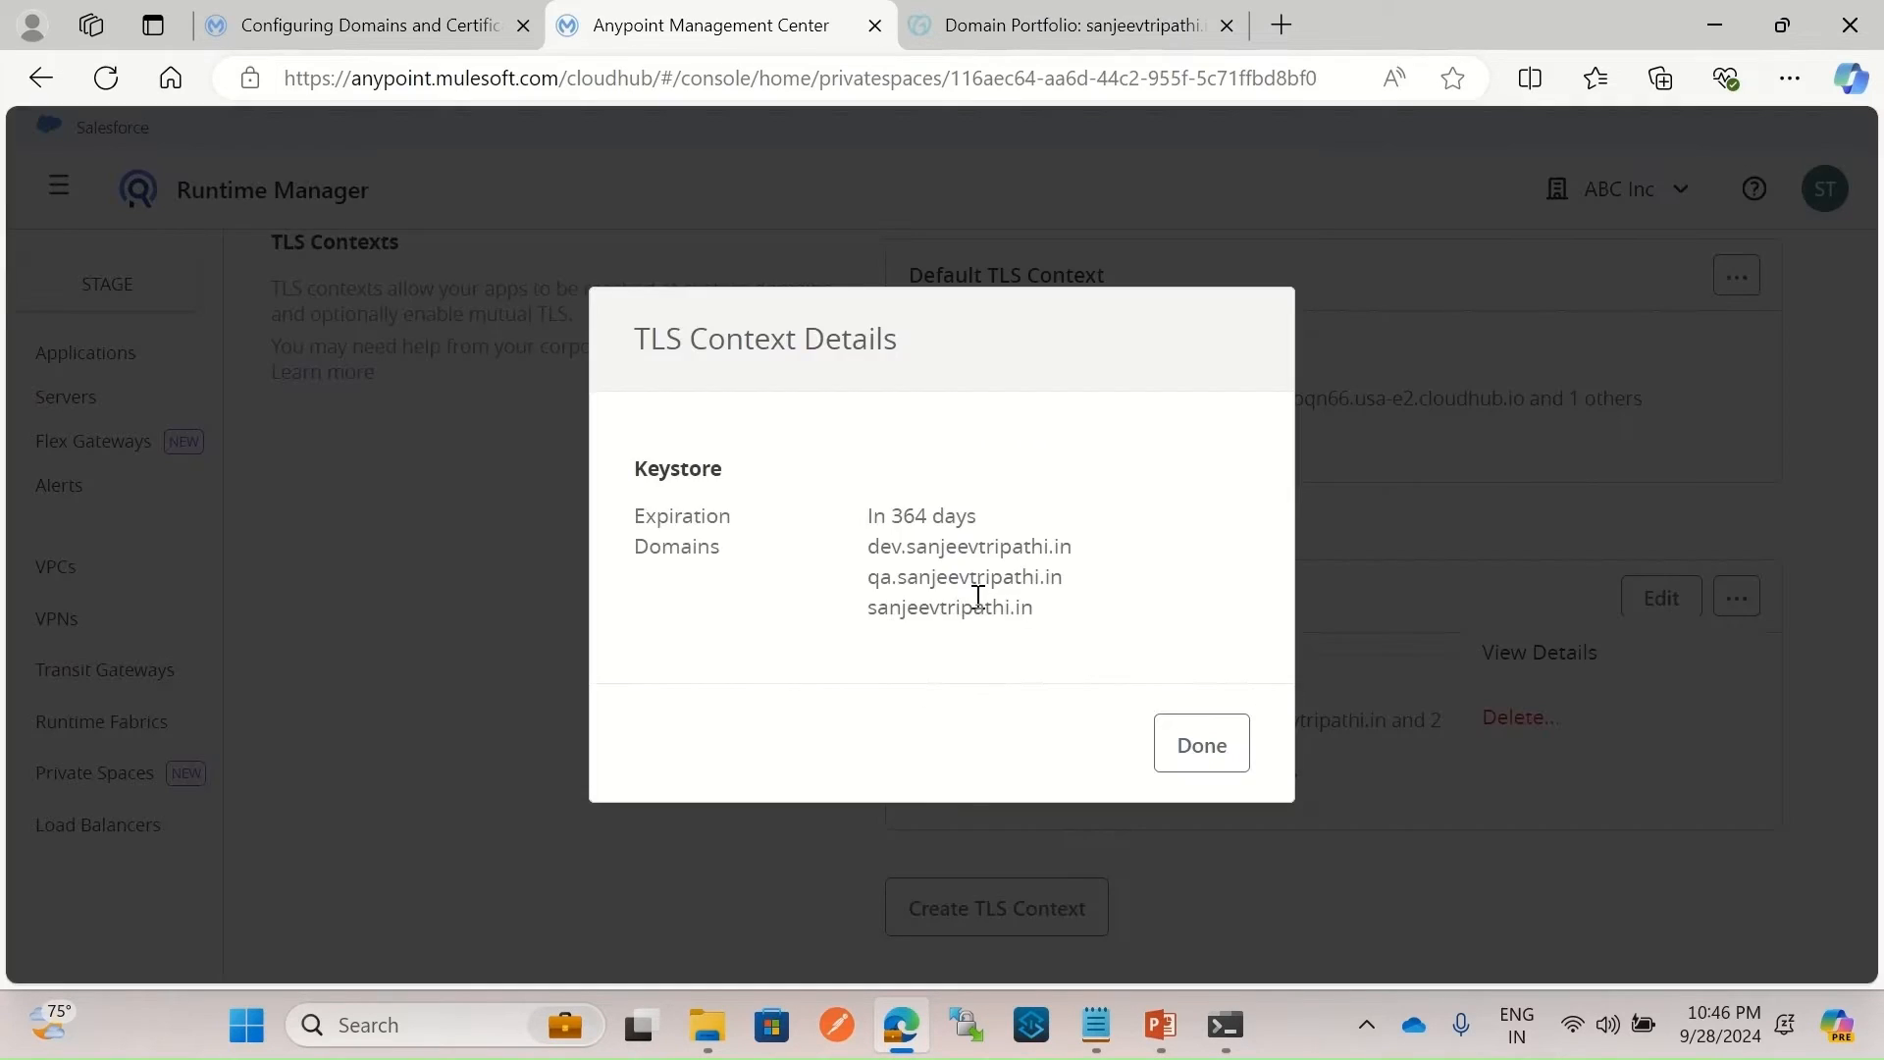
drag(869, 546, 1030, 635)
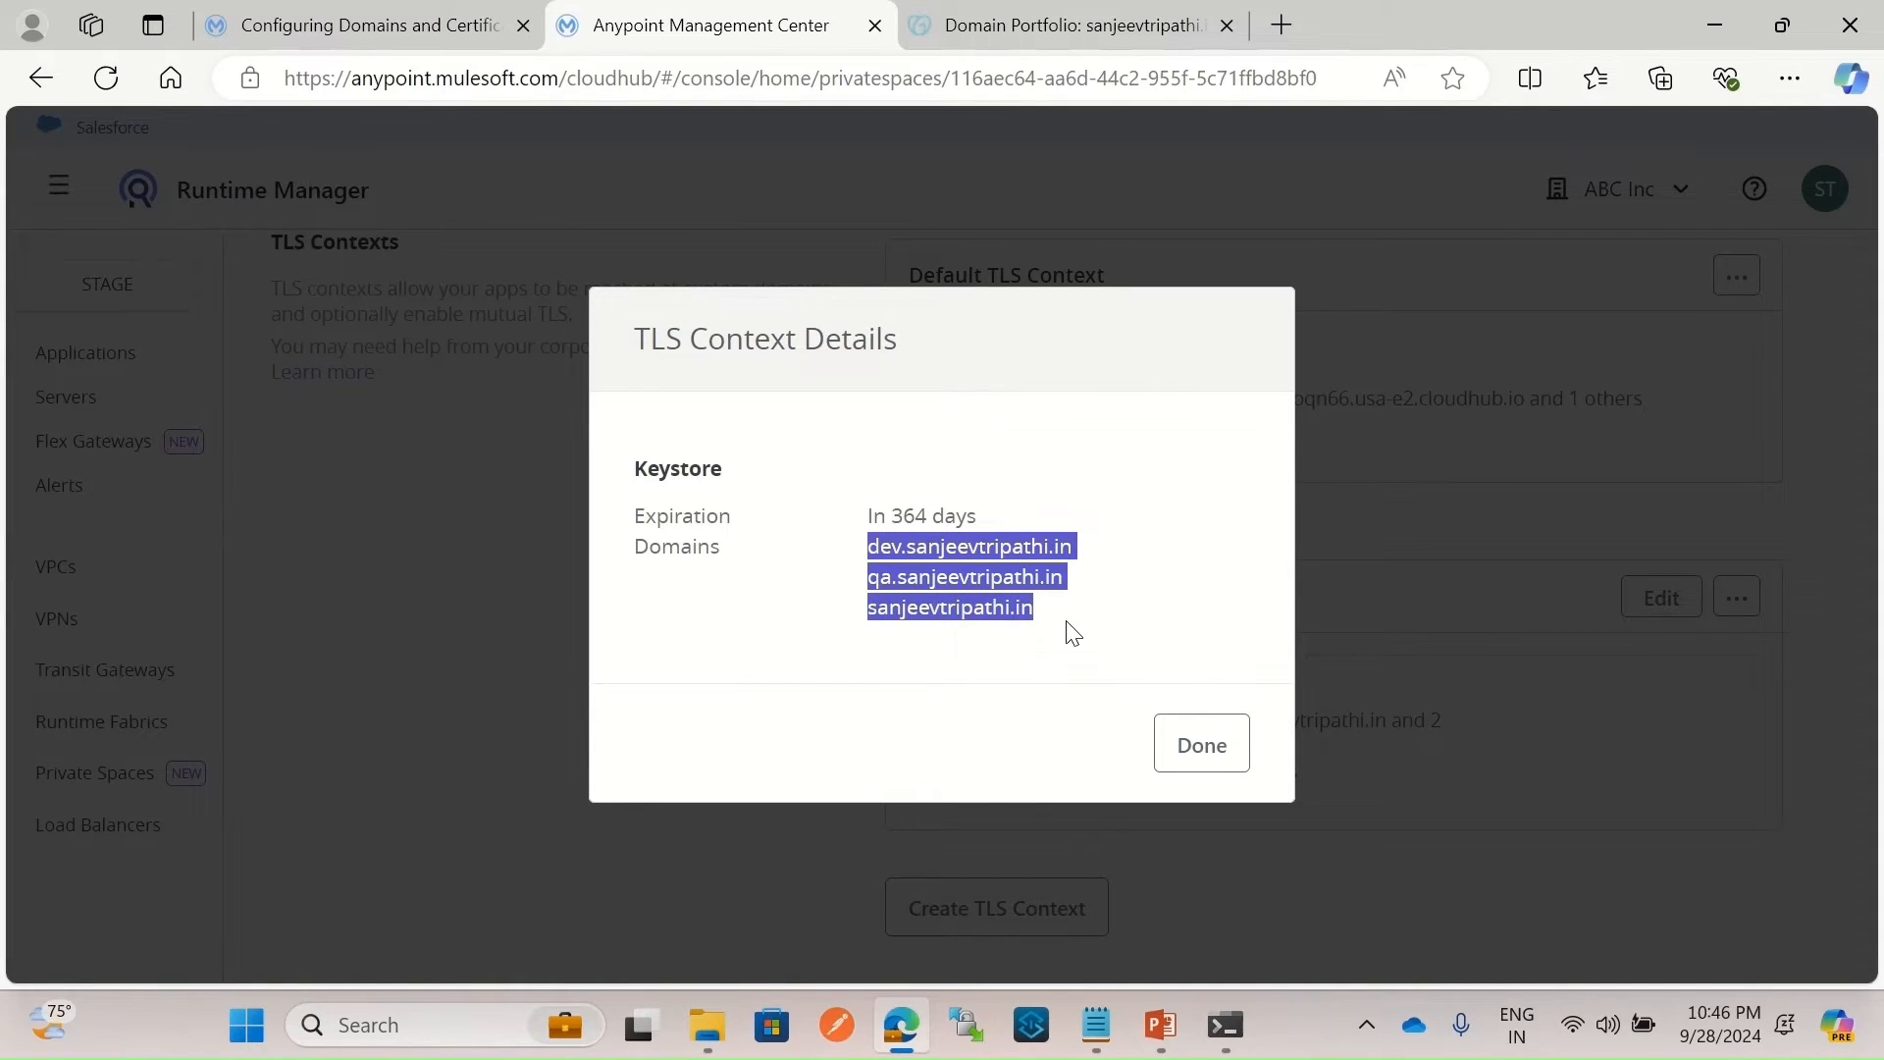
click(1206, 748)
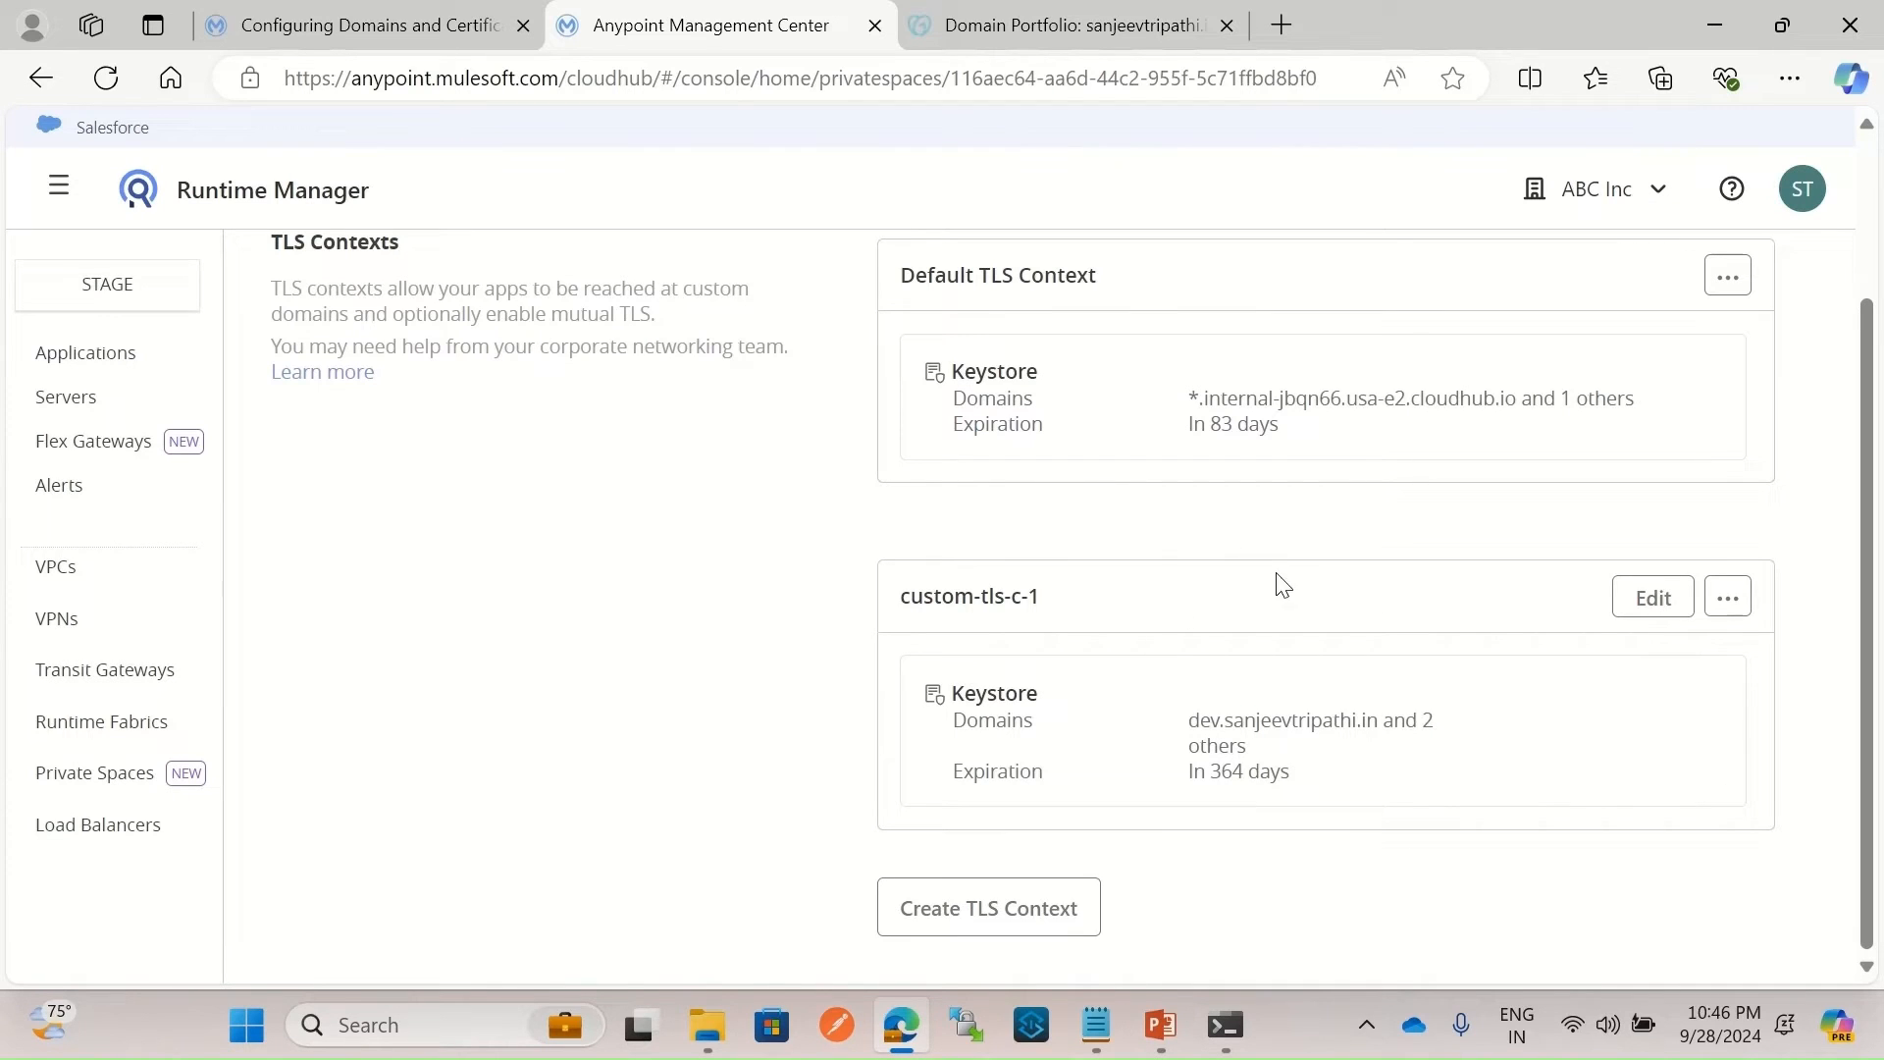
Start a new application deployment in Runtime Manager and name the application hello-app.
click(117, 353)
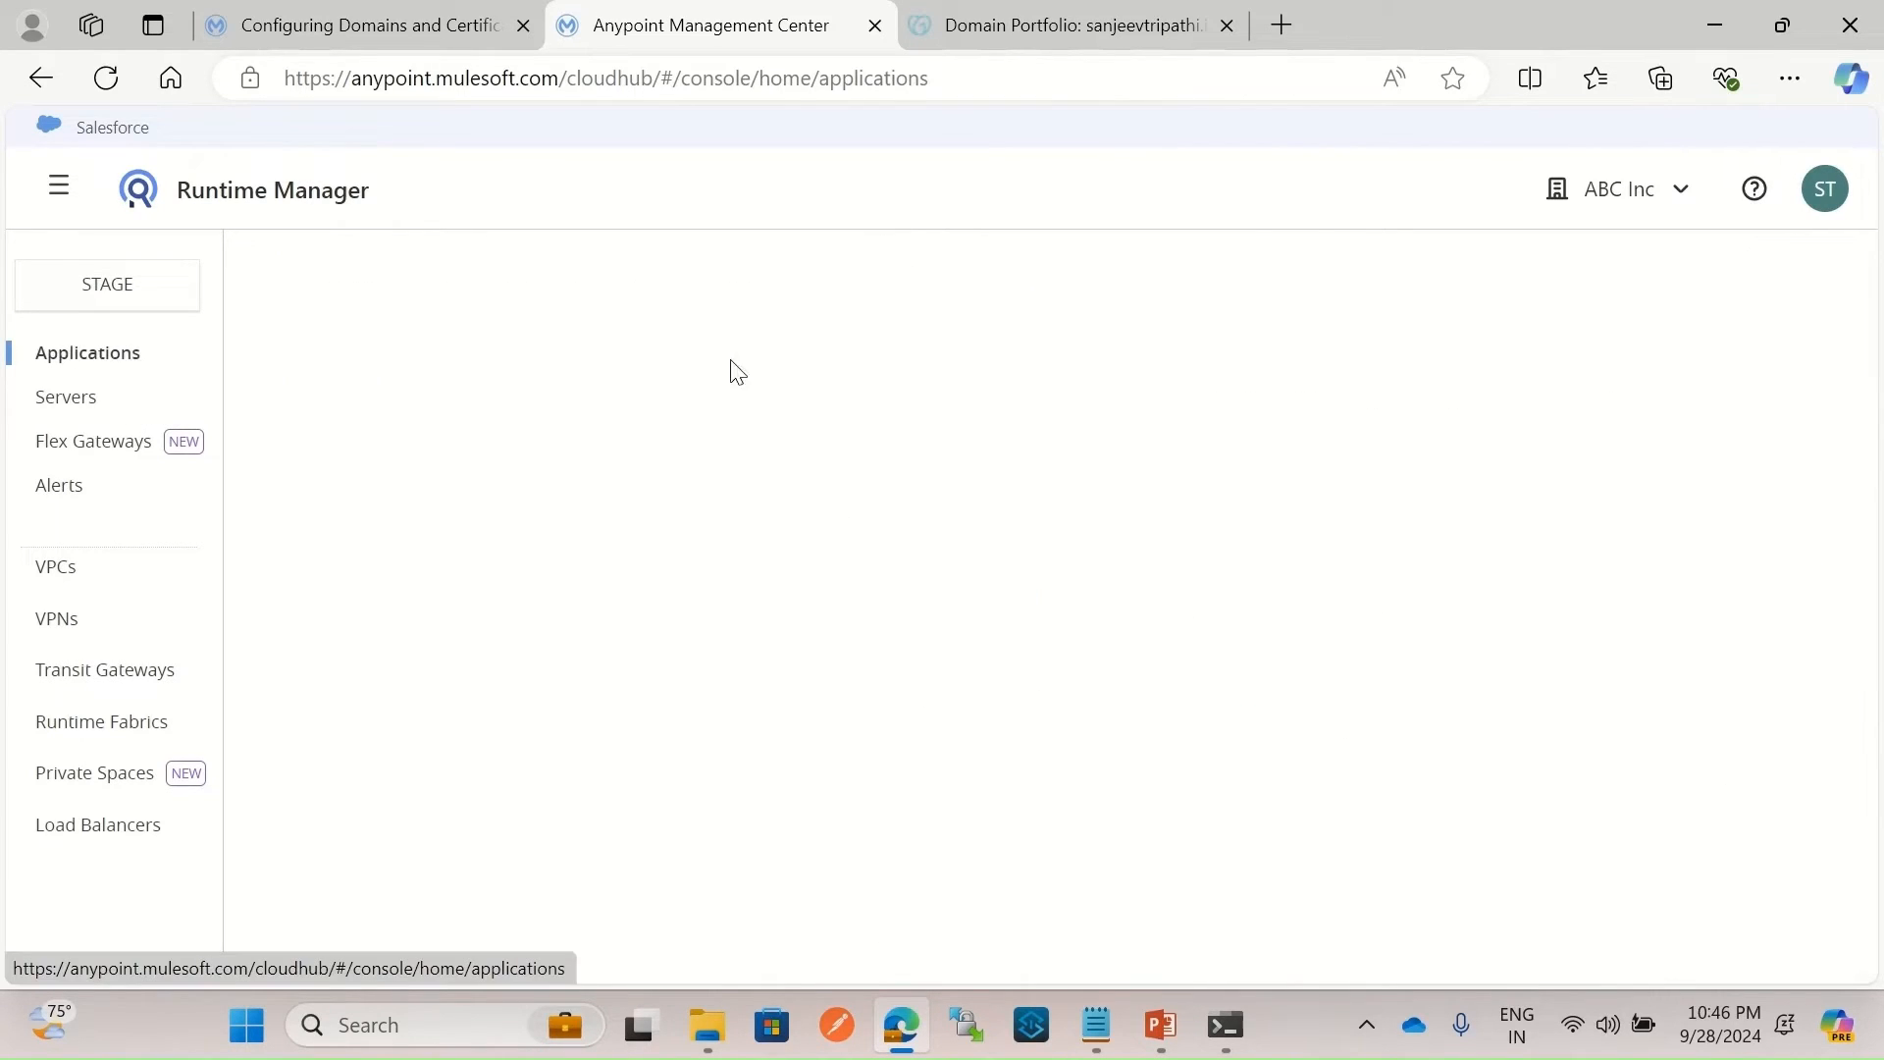
click(1072, 713)
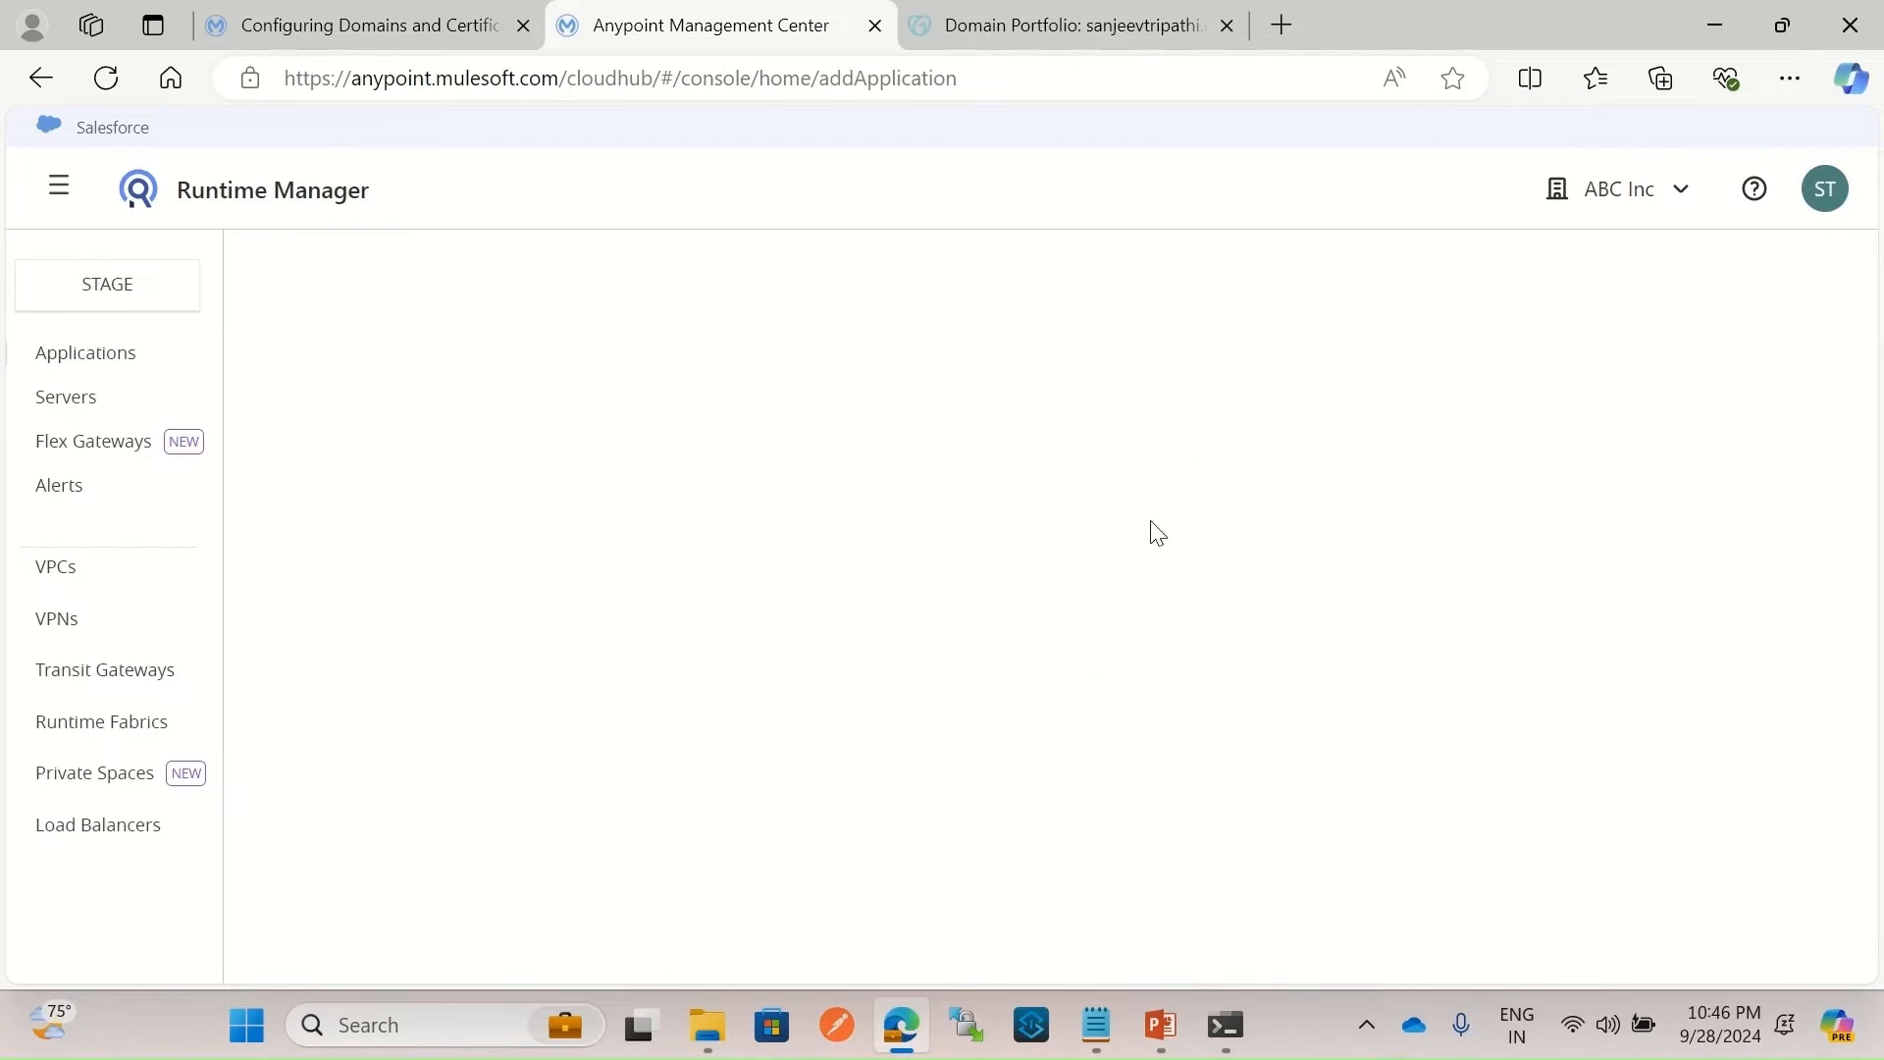
click(526, 372)
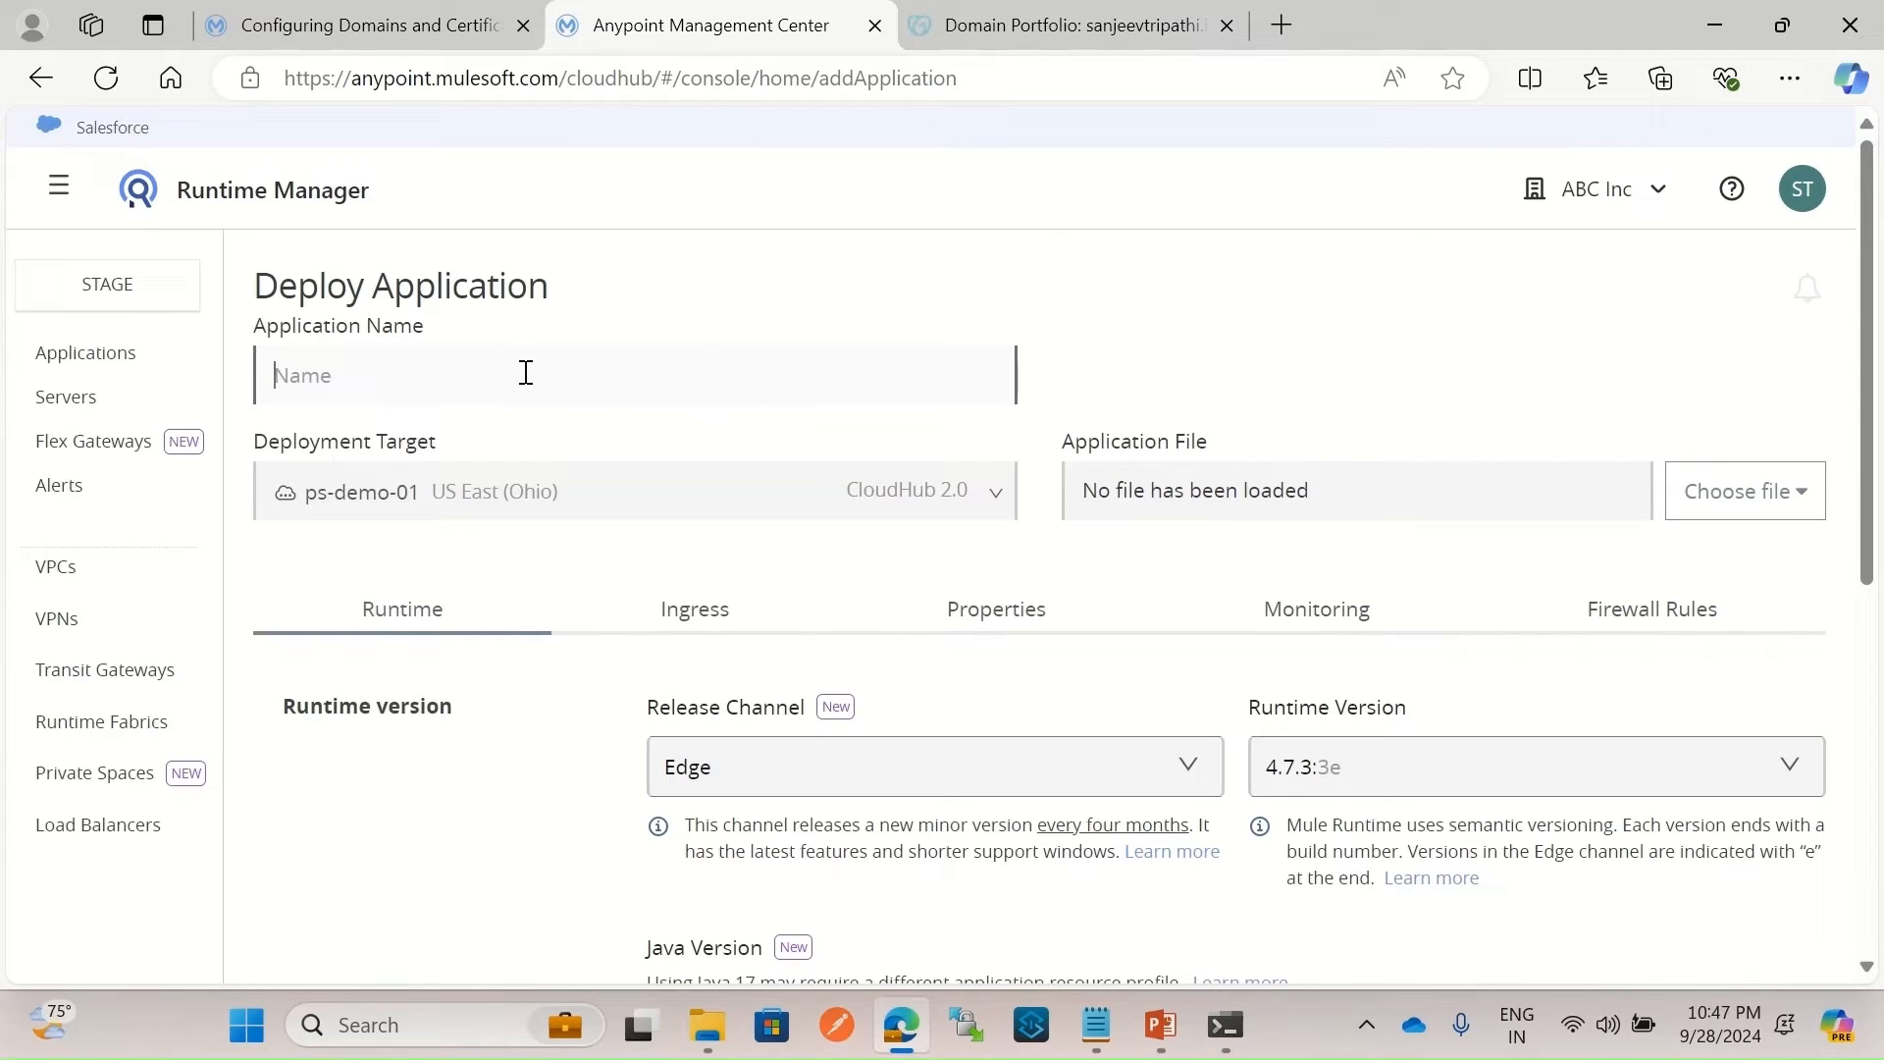
text(heelo)
key(BackSpace)
key(BackSpace)
text(hello-app)
click(402, 552)
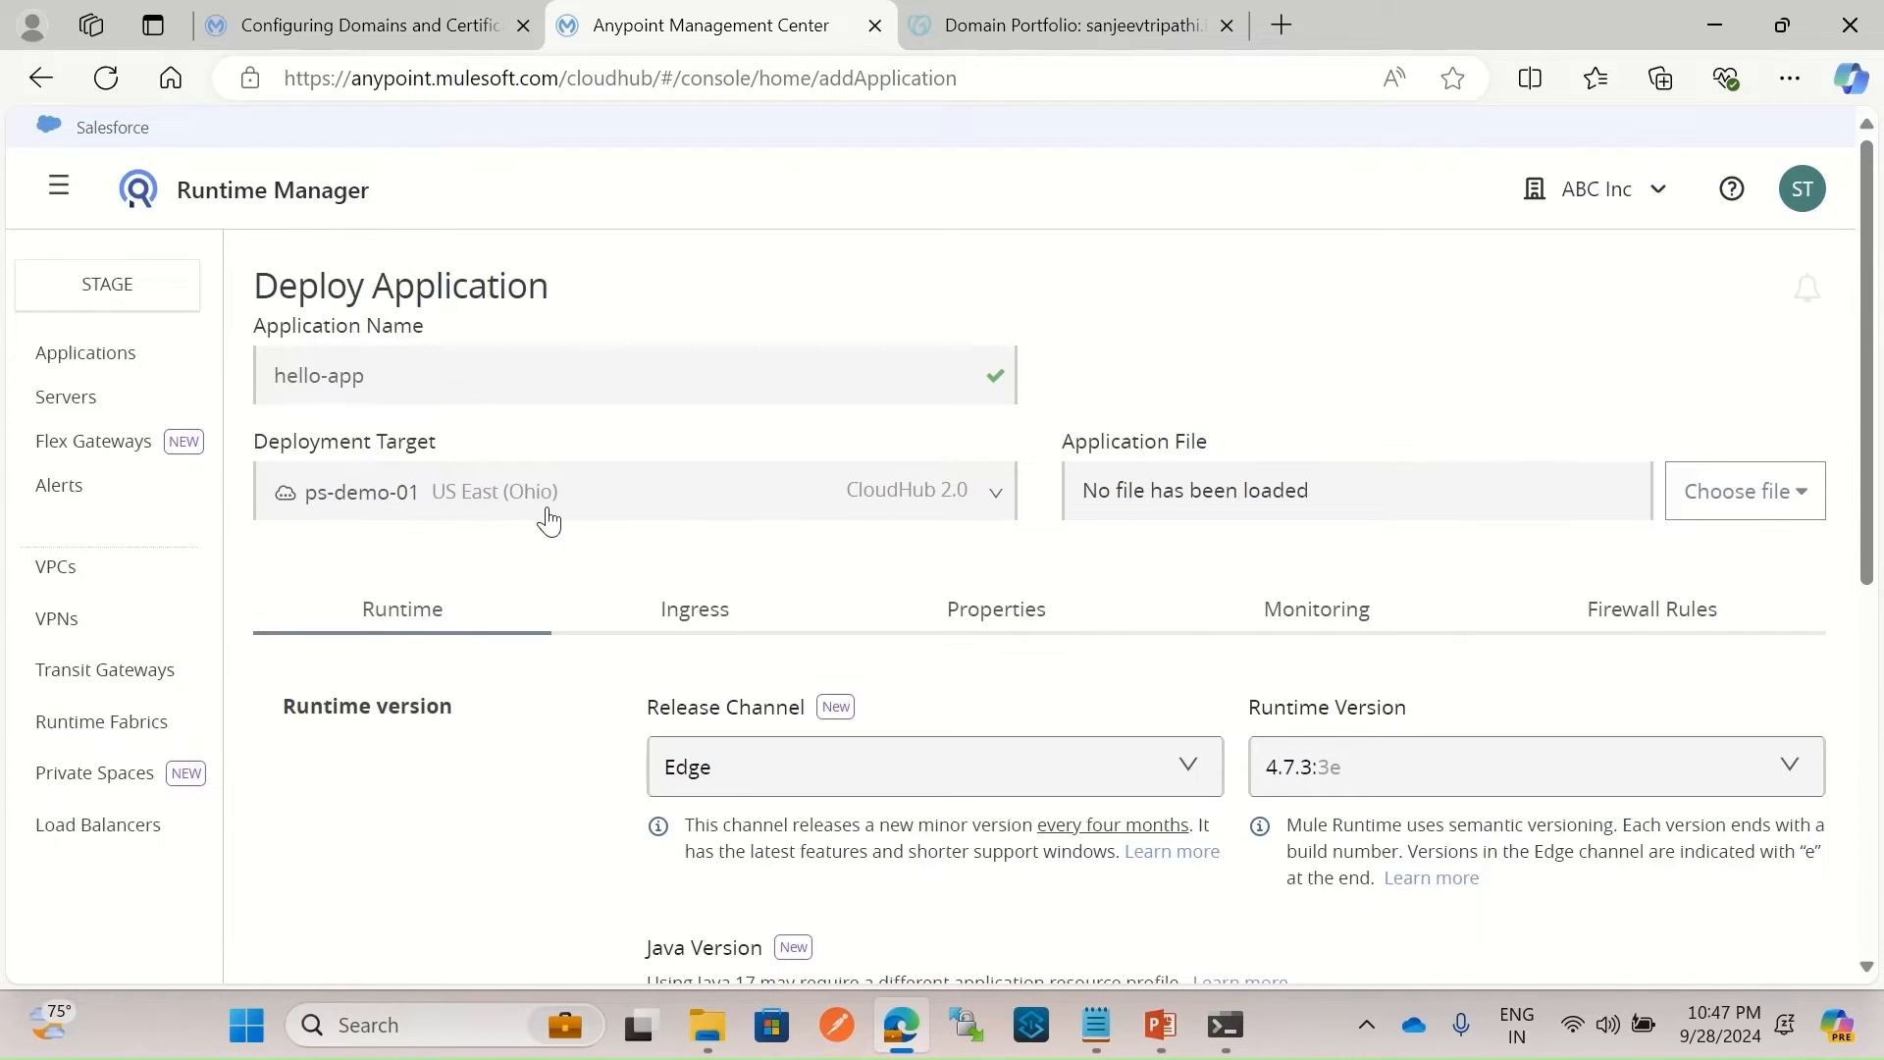
Upload hello-app.jar from the exports folder as the application file.
click(1766, 509)
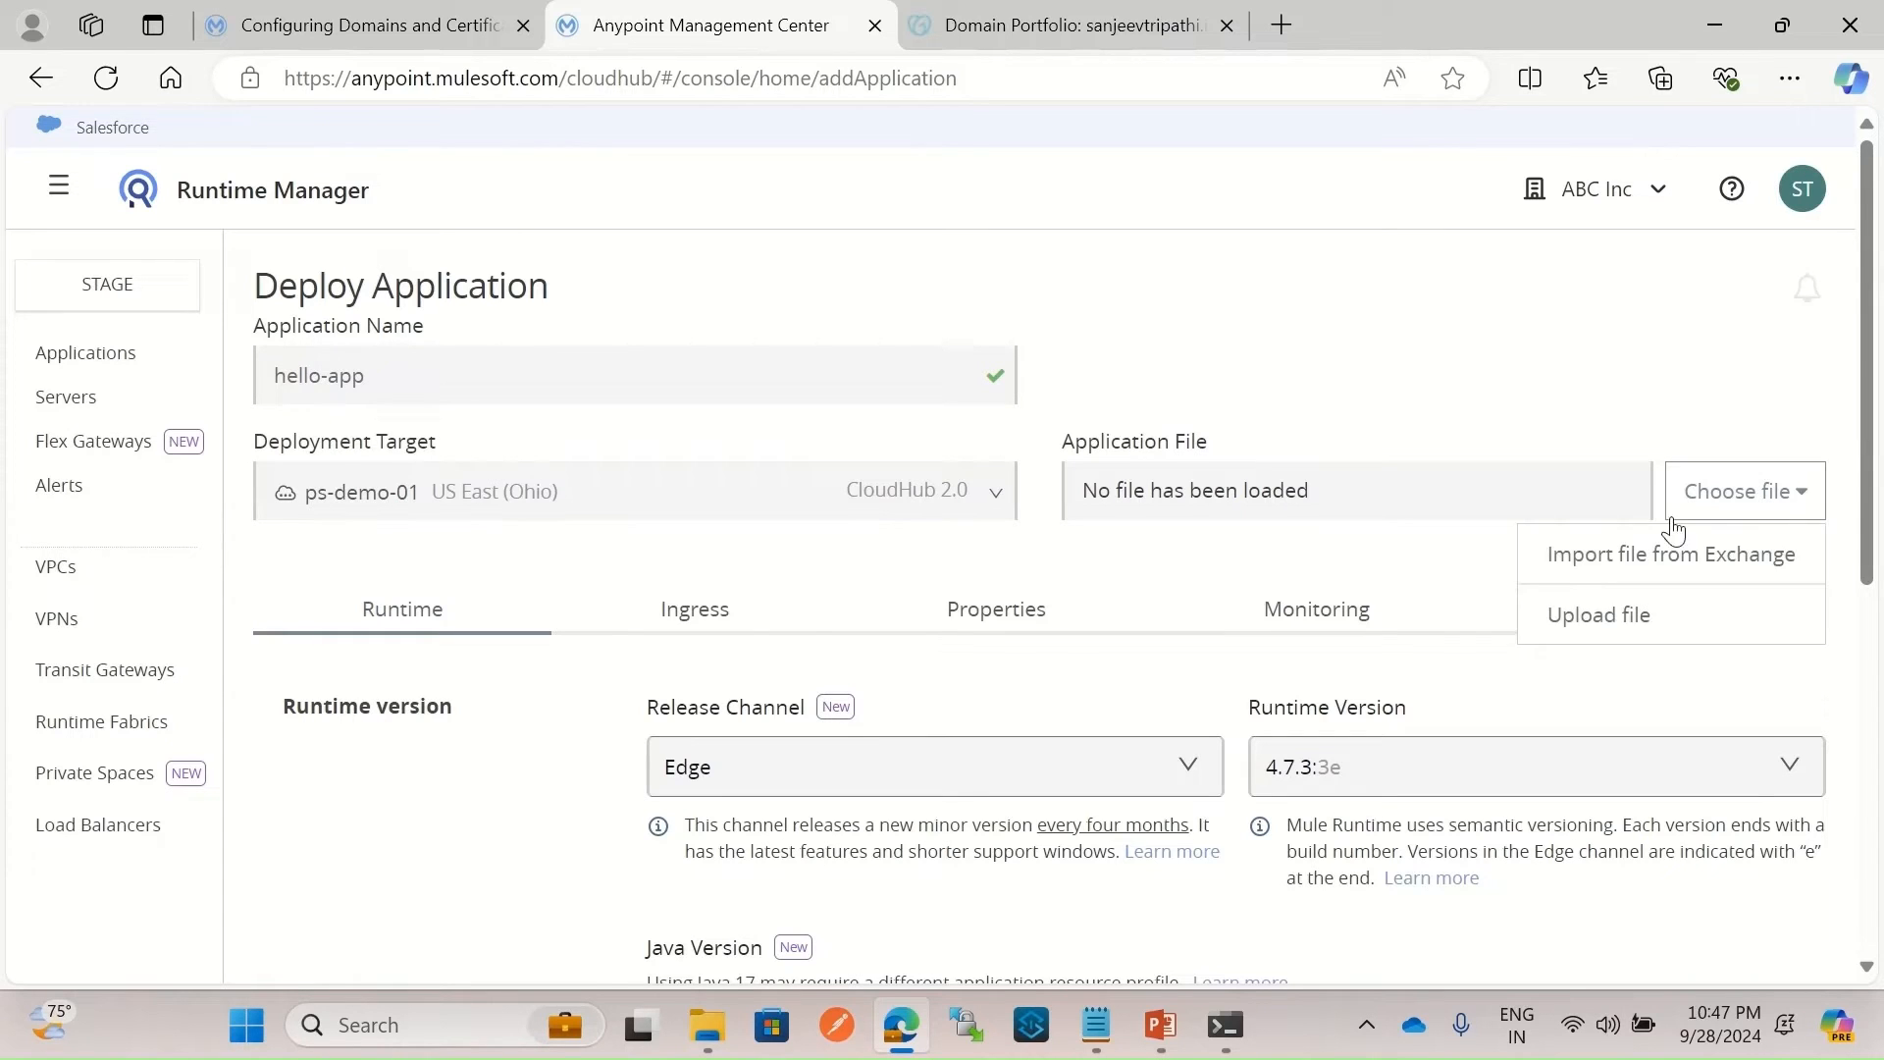
click(1624, 619)
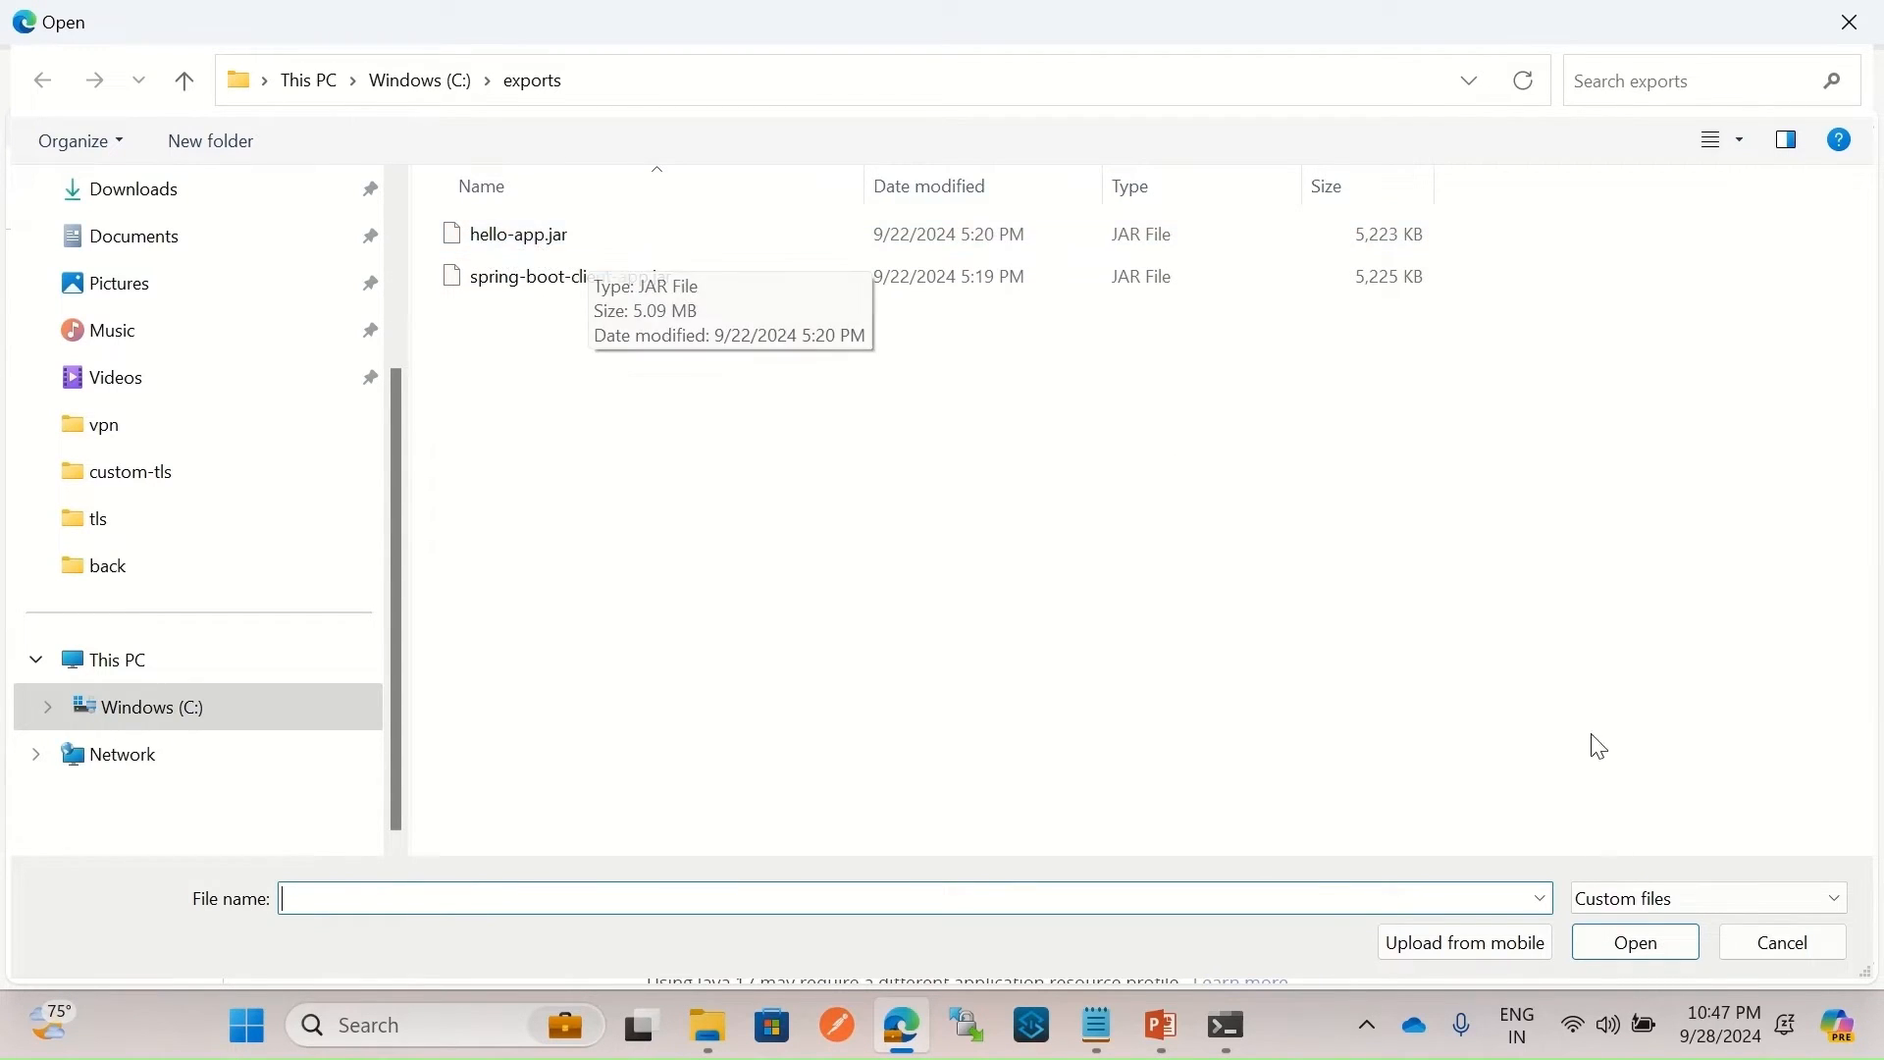
click(1658, 943)
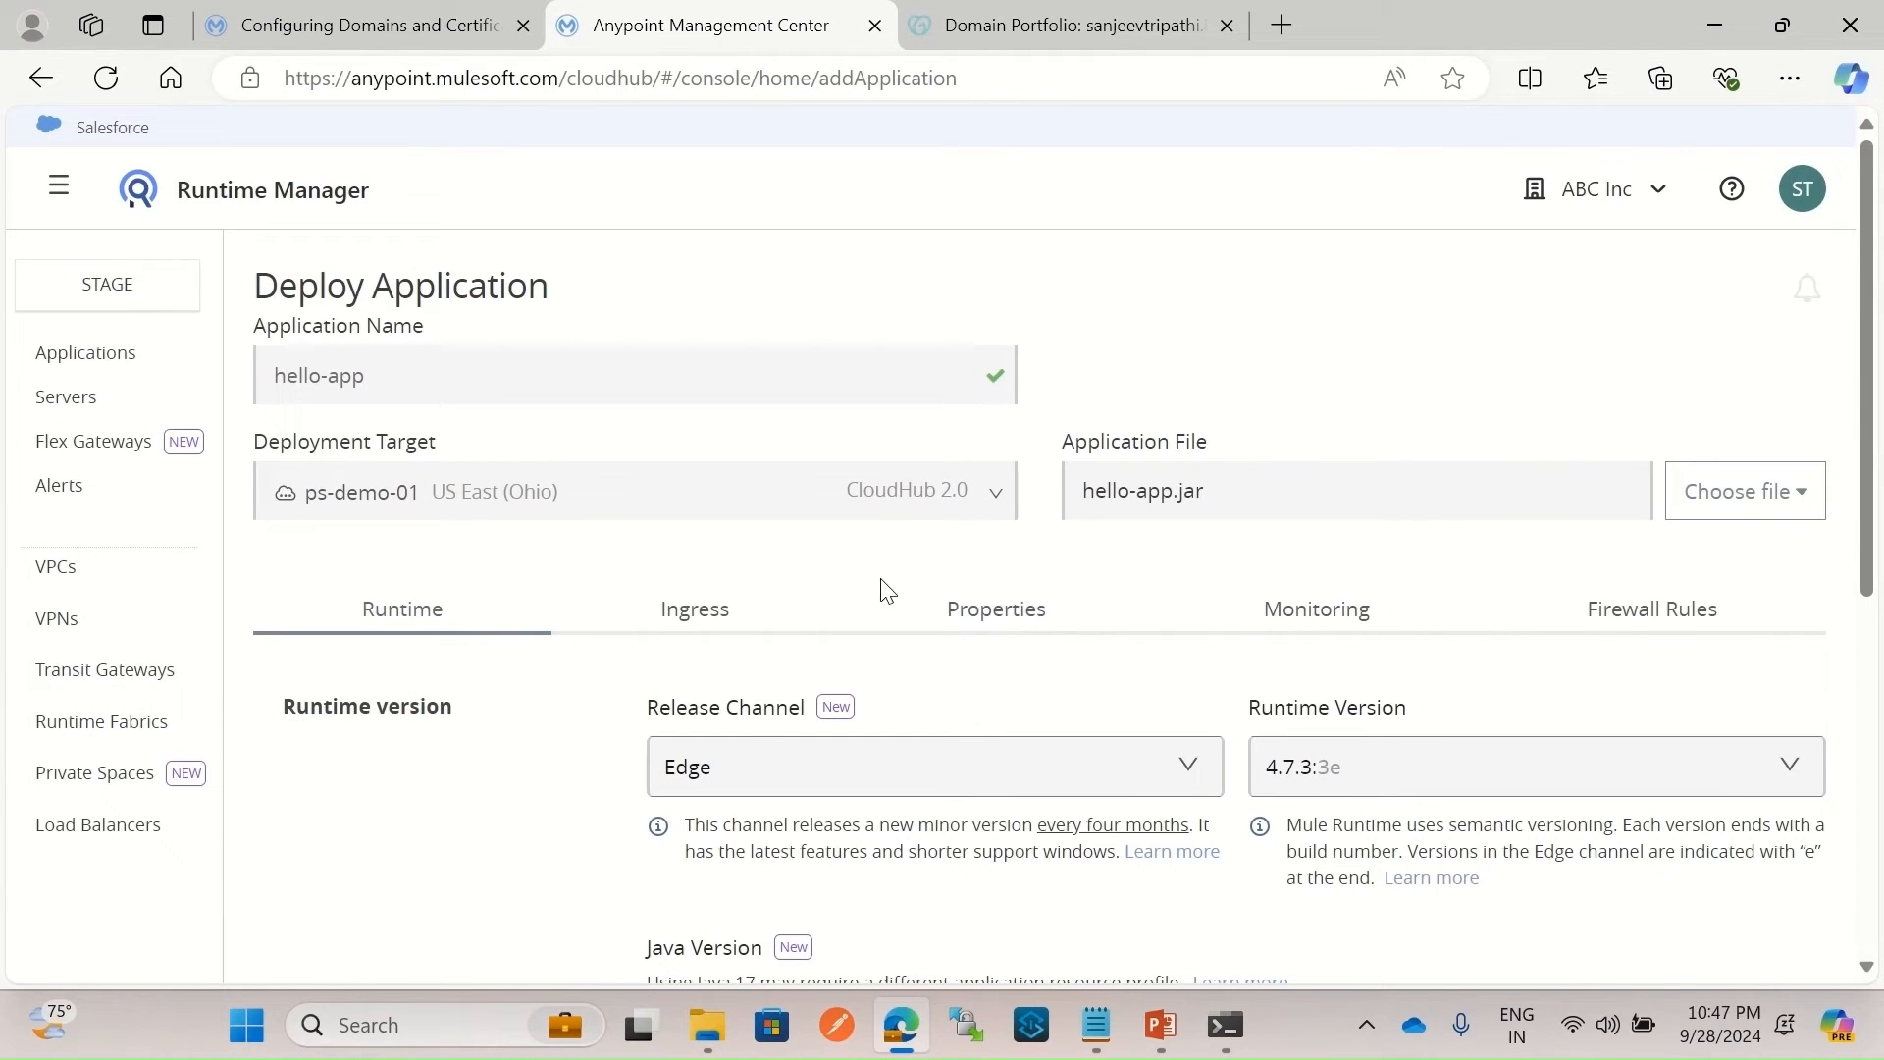
Review the runtime settings of the hello-app deployment, and open its Ingress settings to examine the public endpoint host and ingress options.
scroll(1021, 656, down, 4)
scroll(1072, 643, up, 4)
scroll(1319, 770, down, 1)
scroll(1320, 770, down, 5)
scroll(1345, 841, up, 5)
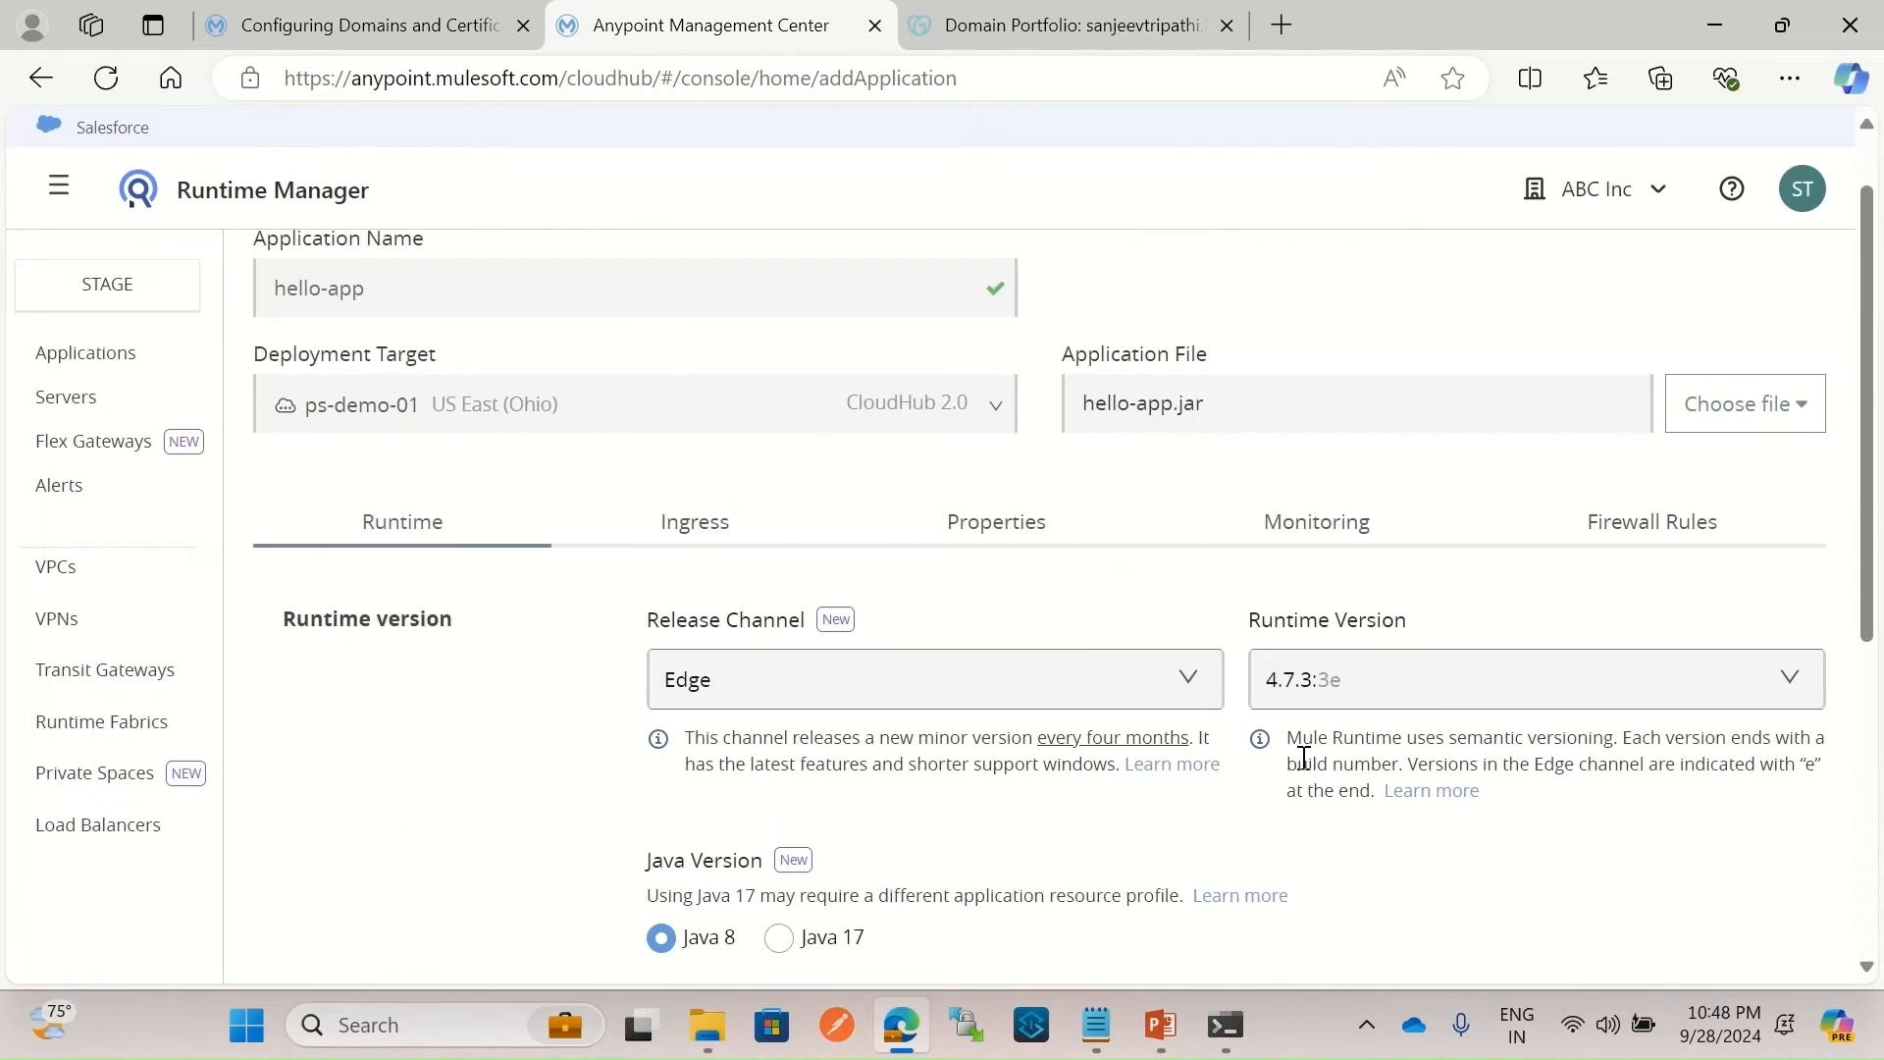
click(690, 528)
scroll(1160, 743, down, 1)
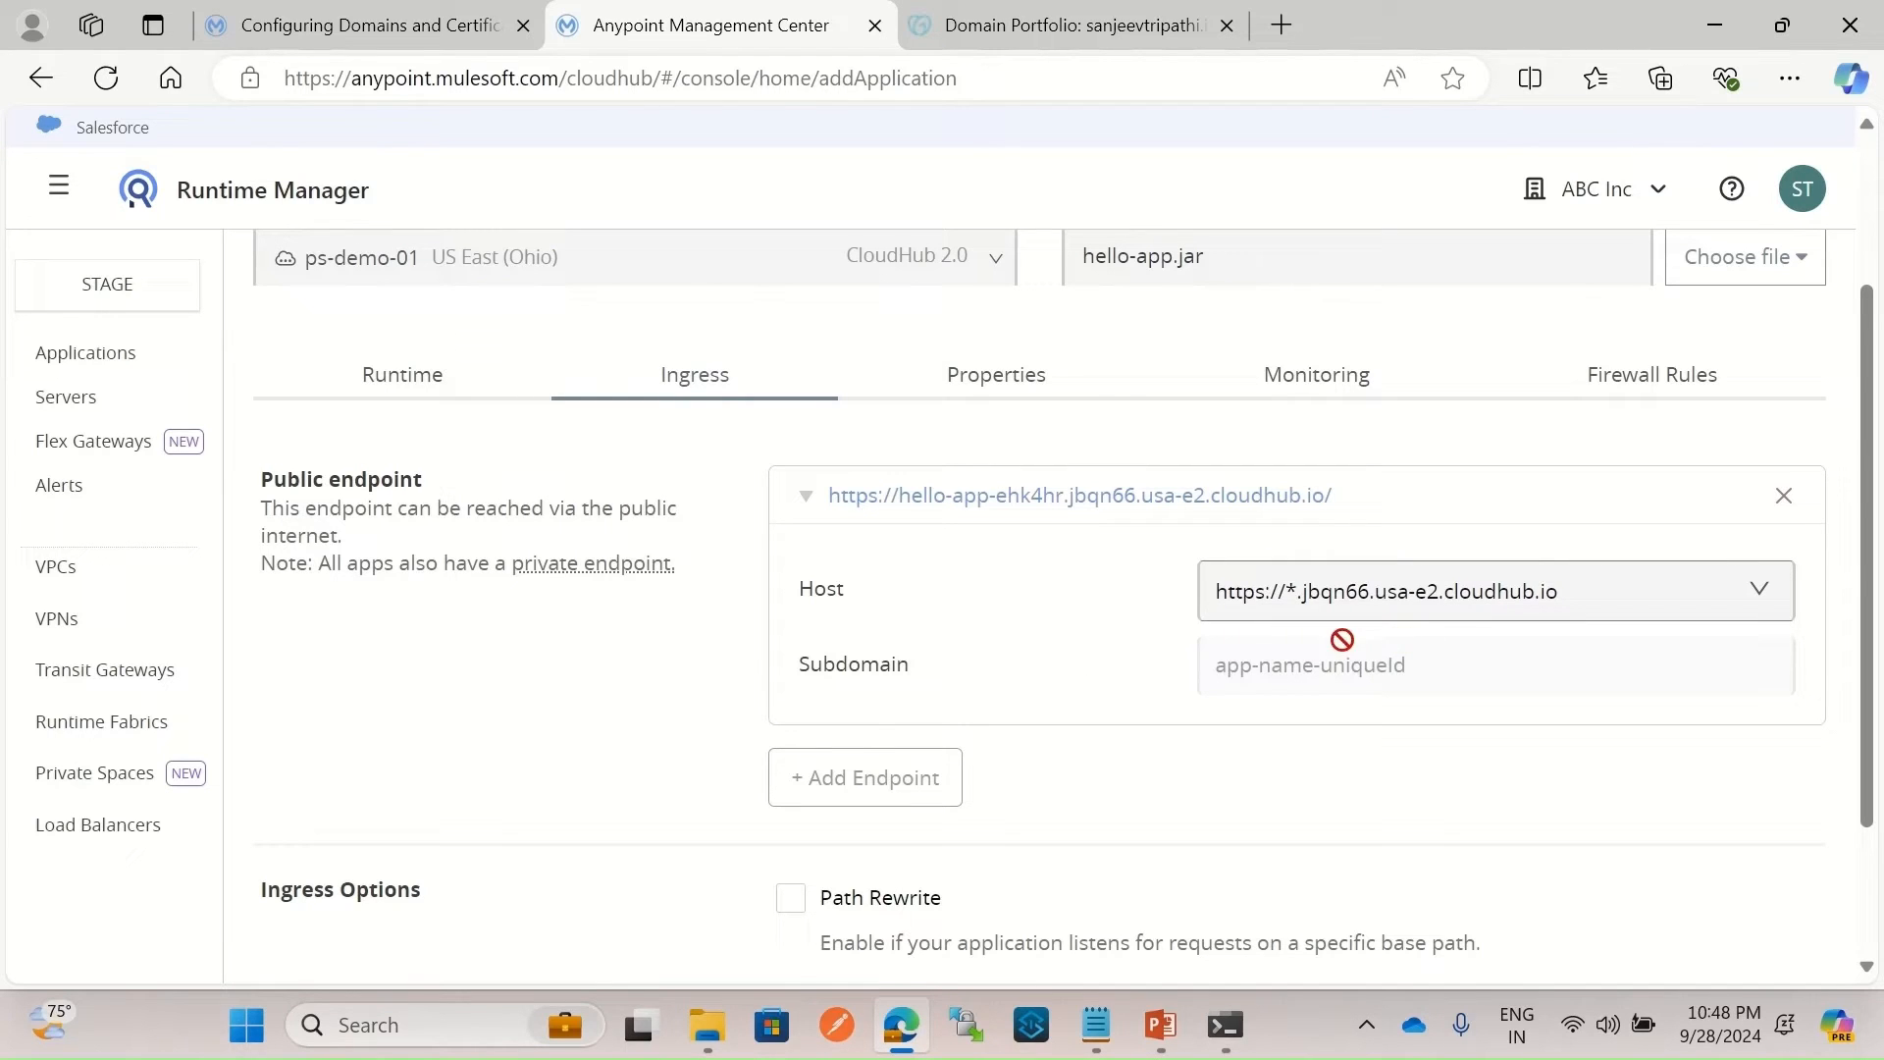
scroll(1106, 661, down, 1)
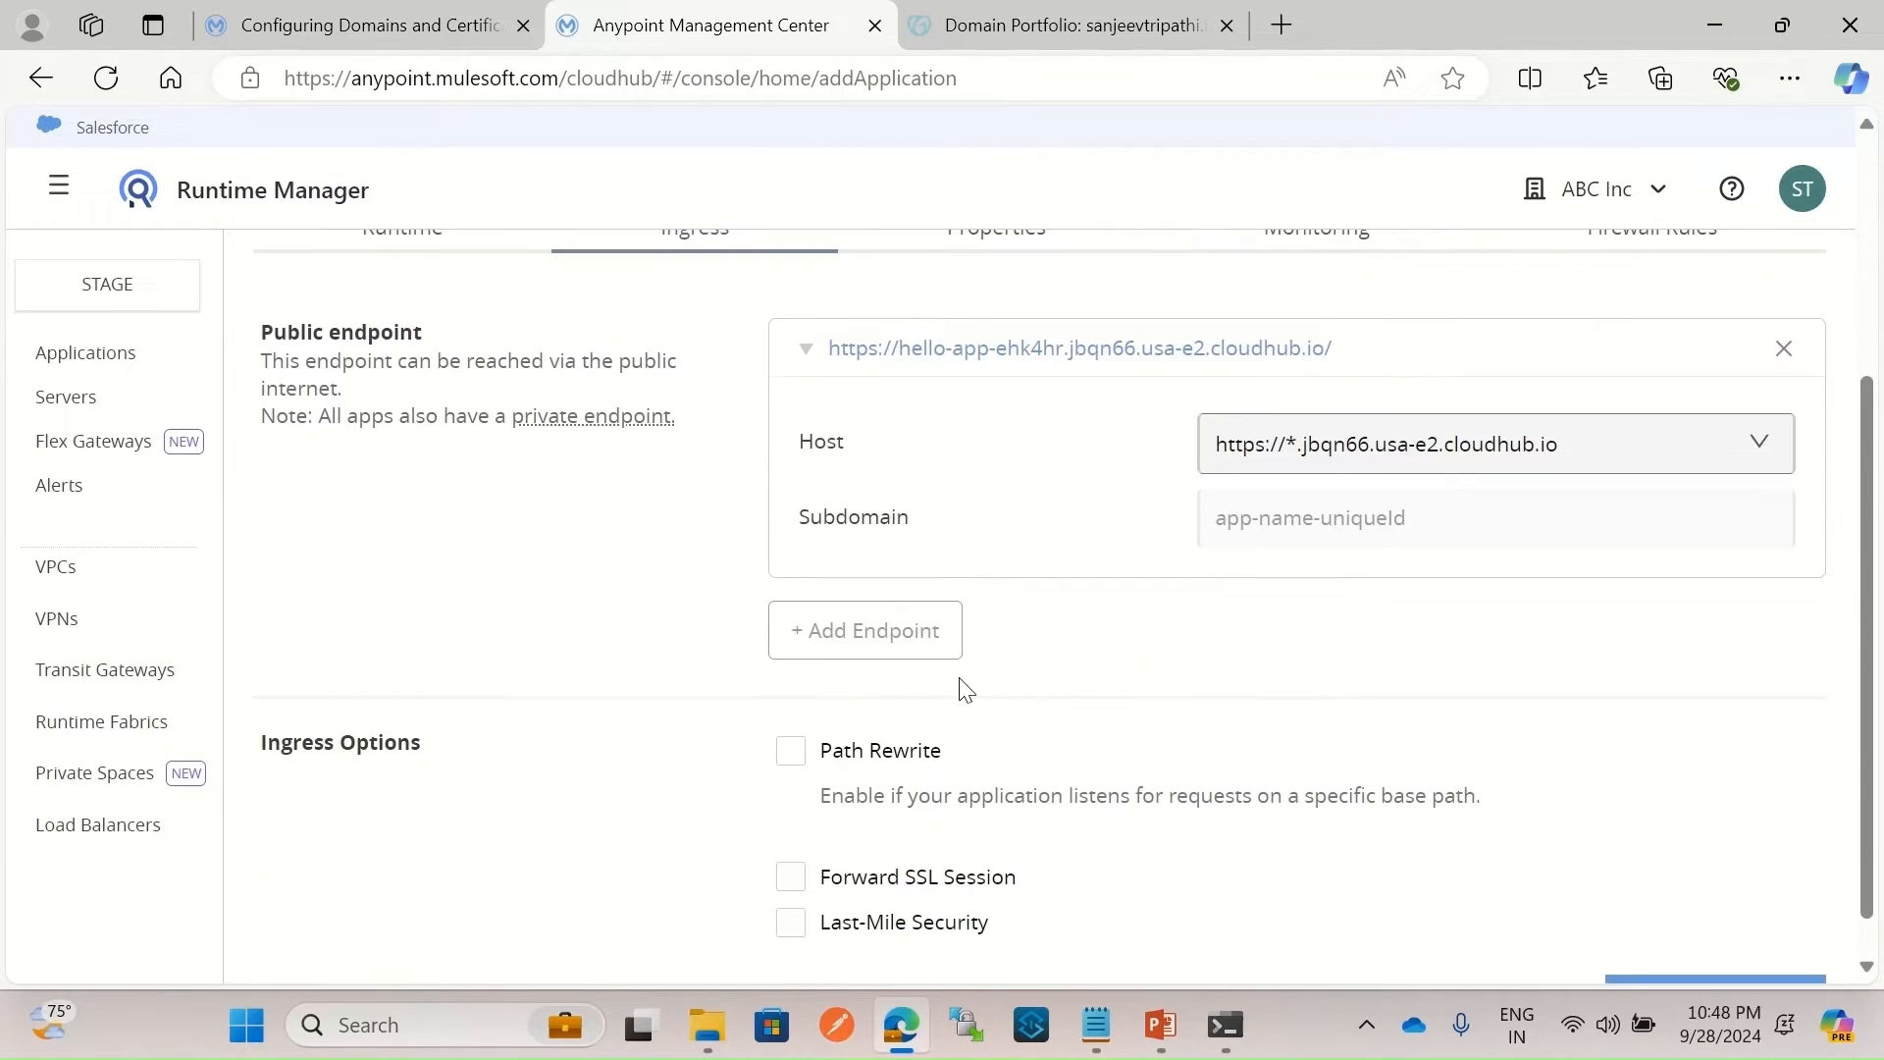
Add a second public endpoint with the dev subdomain of the custom domain as its host, and check its endpoint URL.
click(869, 649)
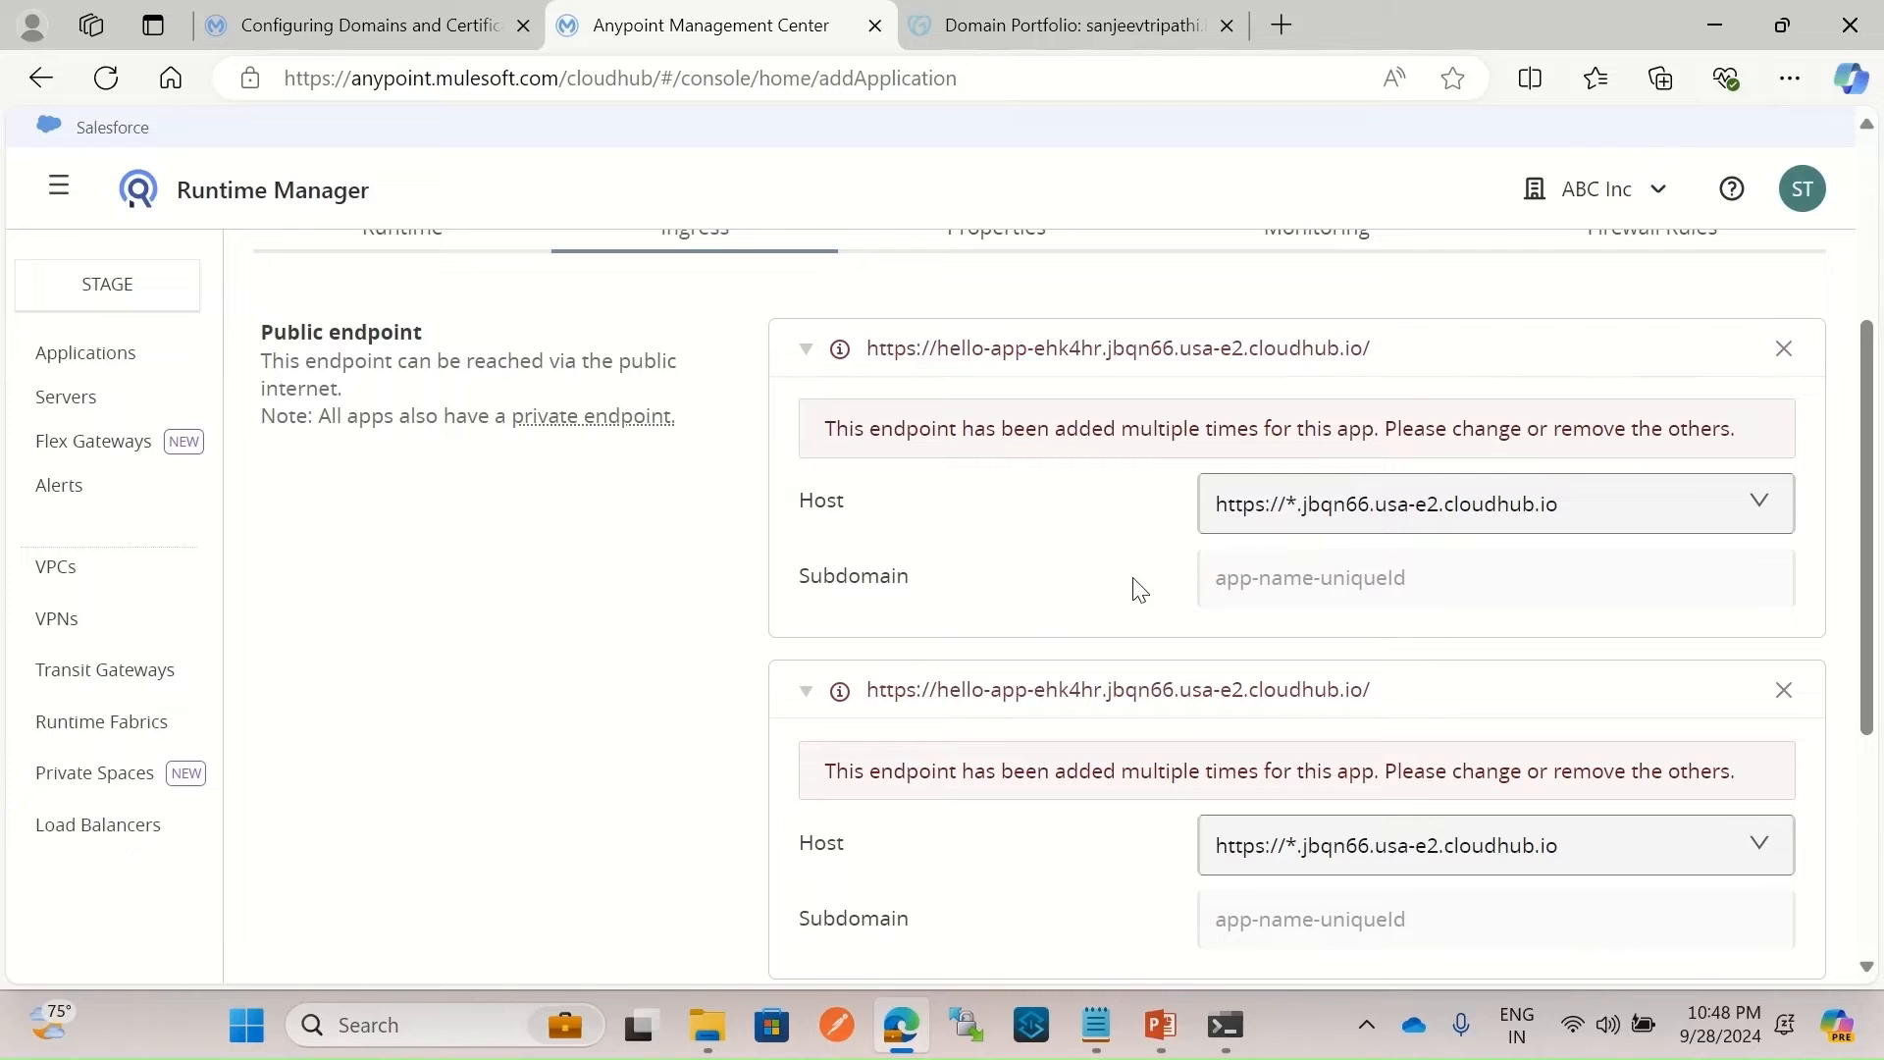
click(1589, 848)
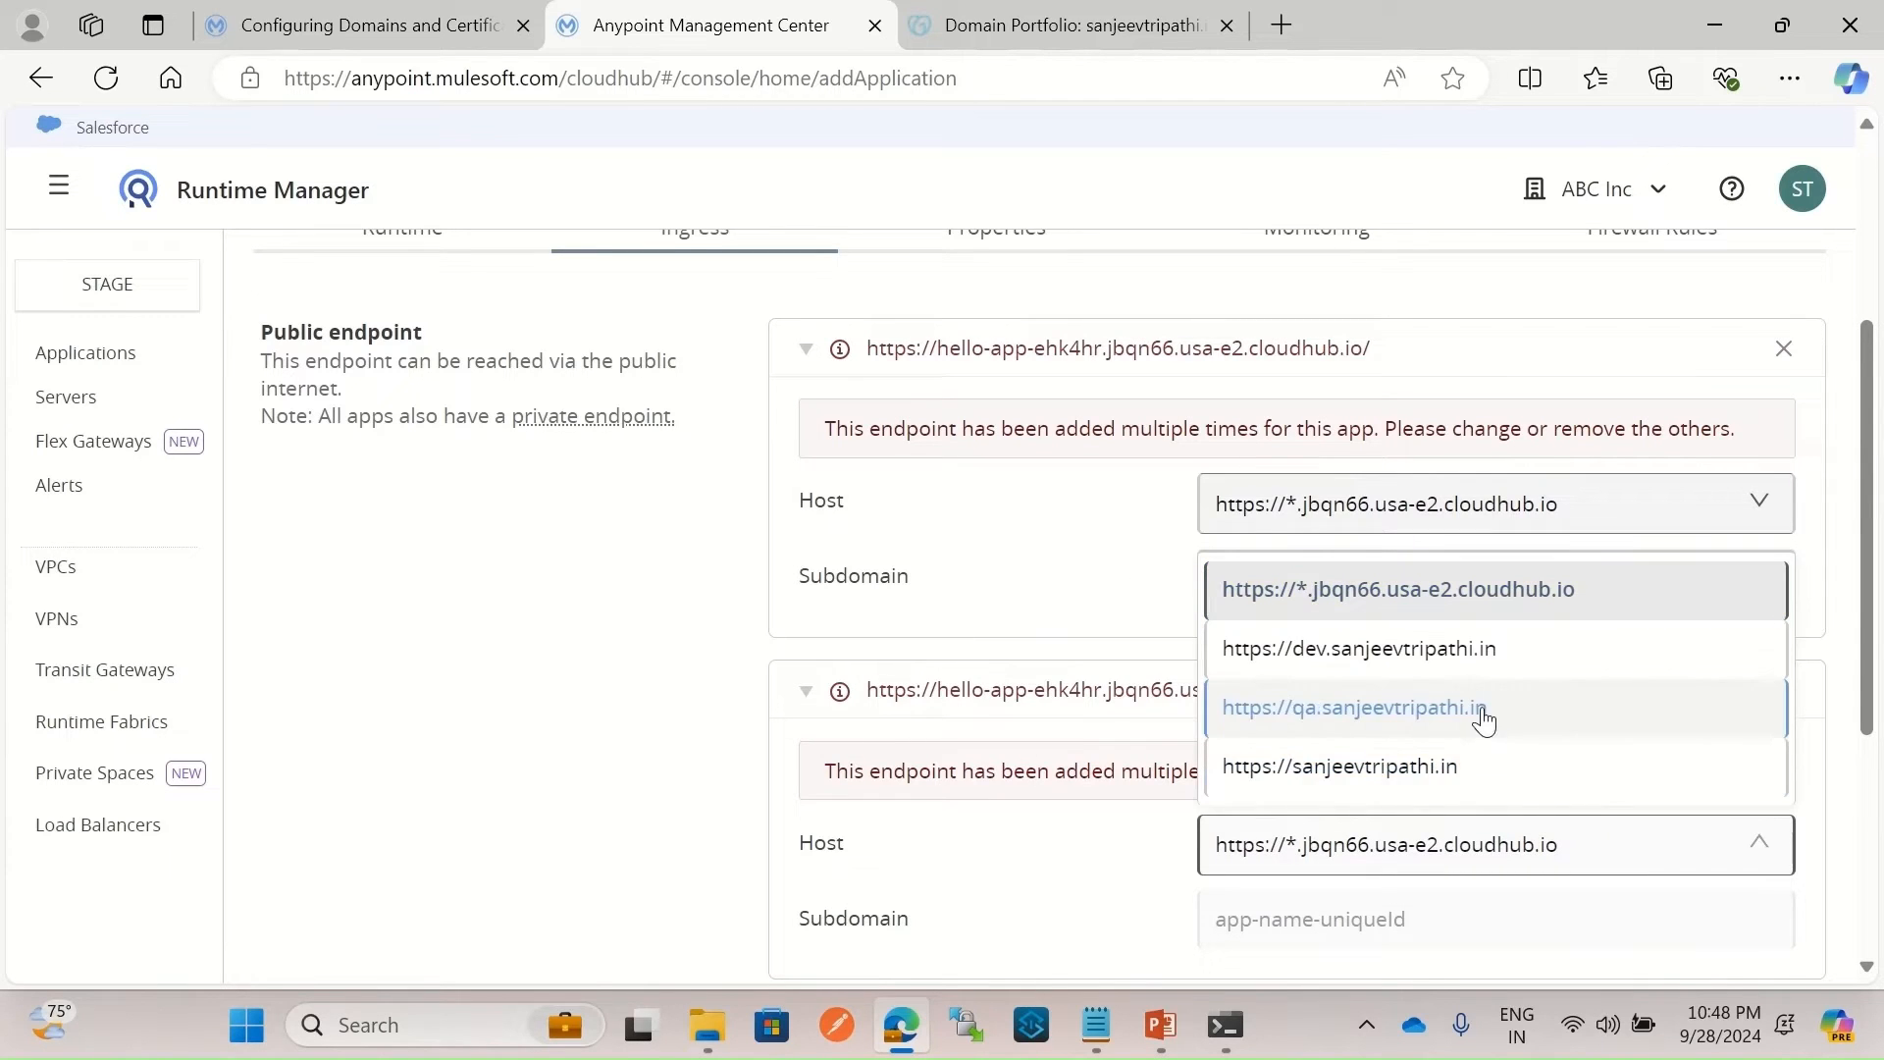
click(1446, 655)
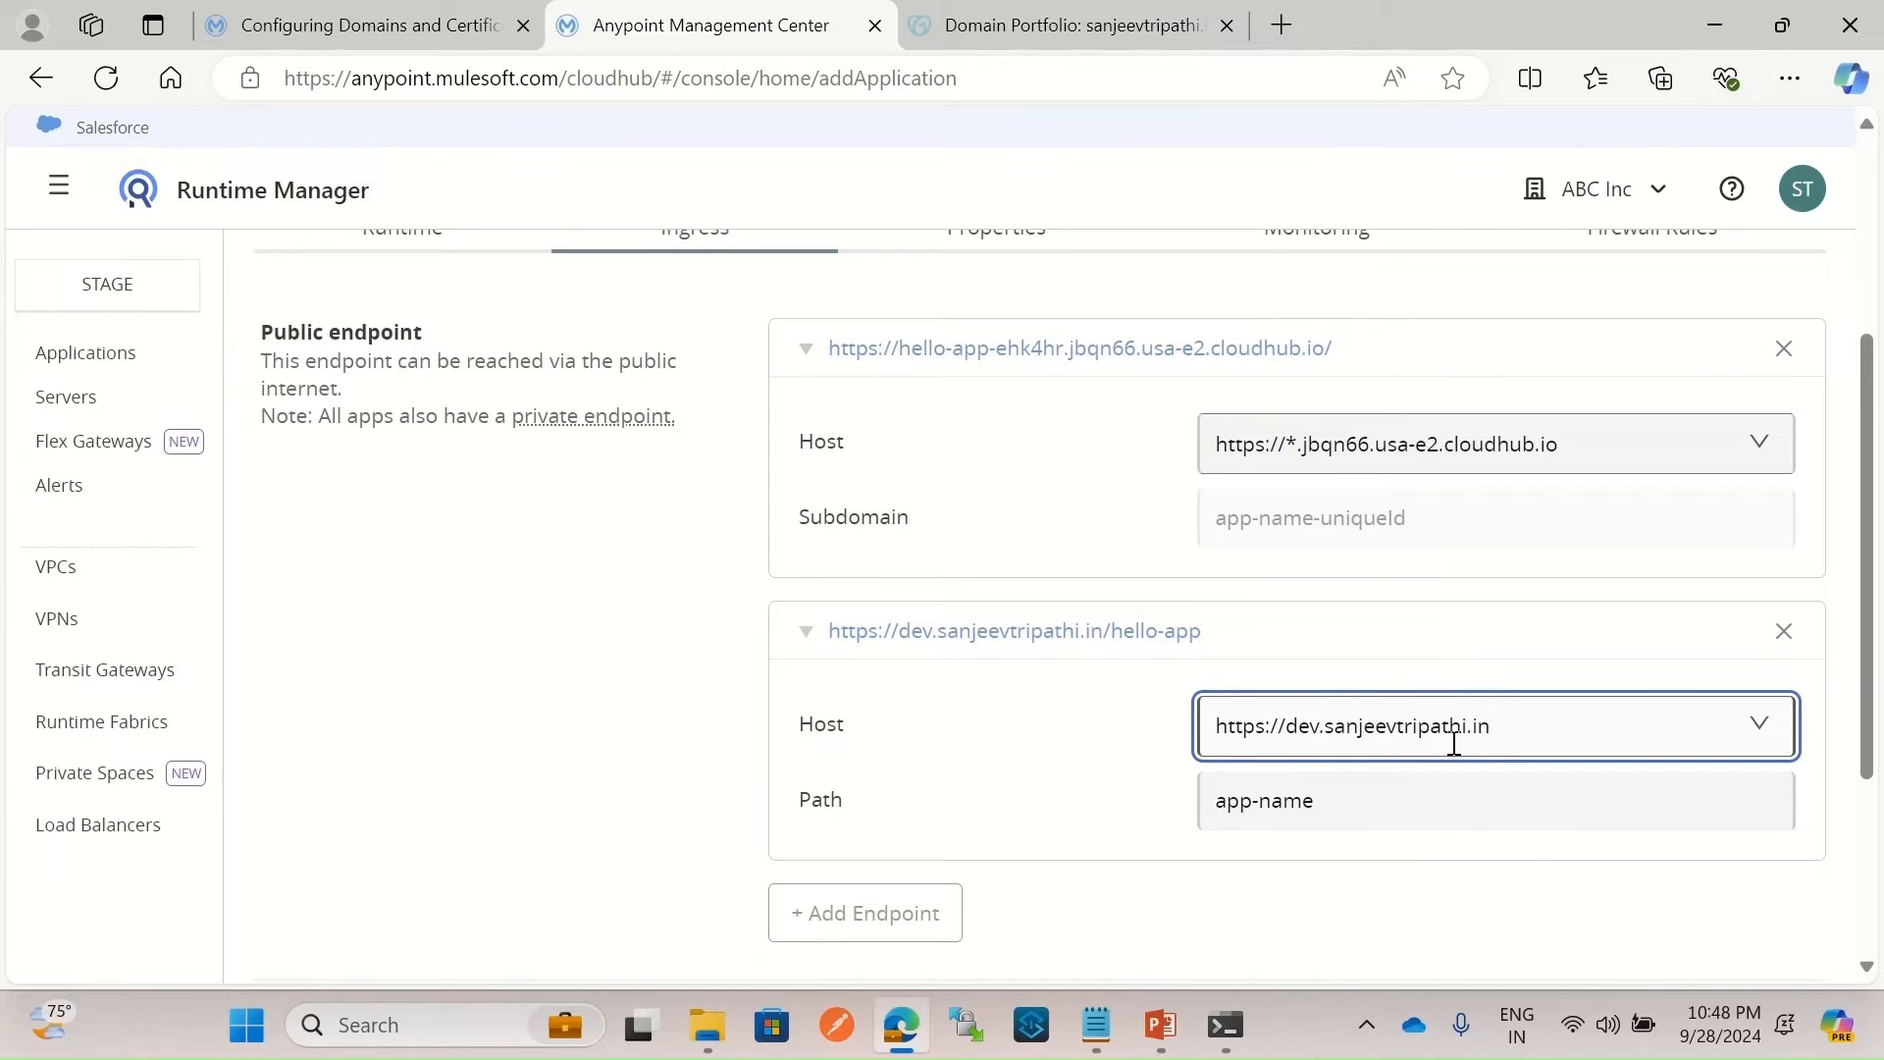
click(1093, 812)
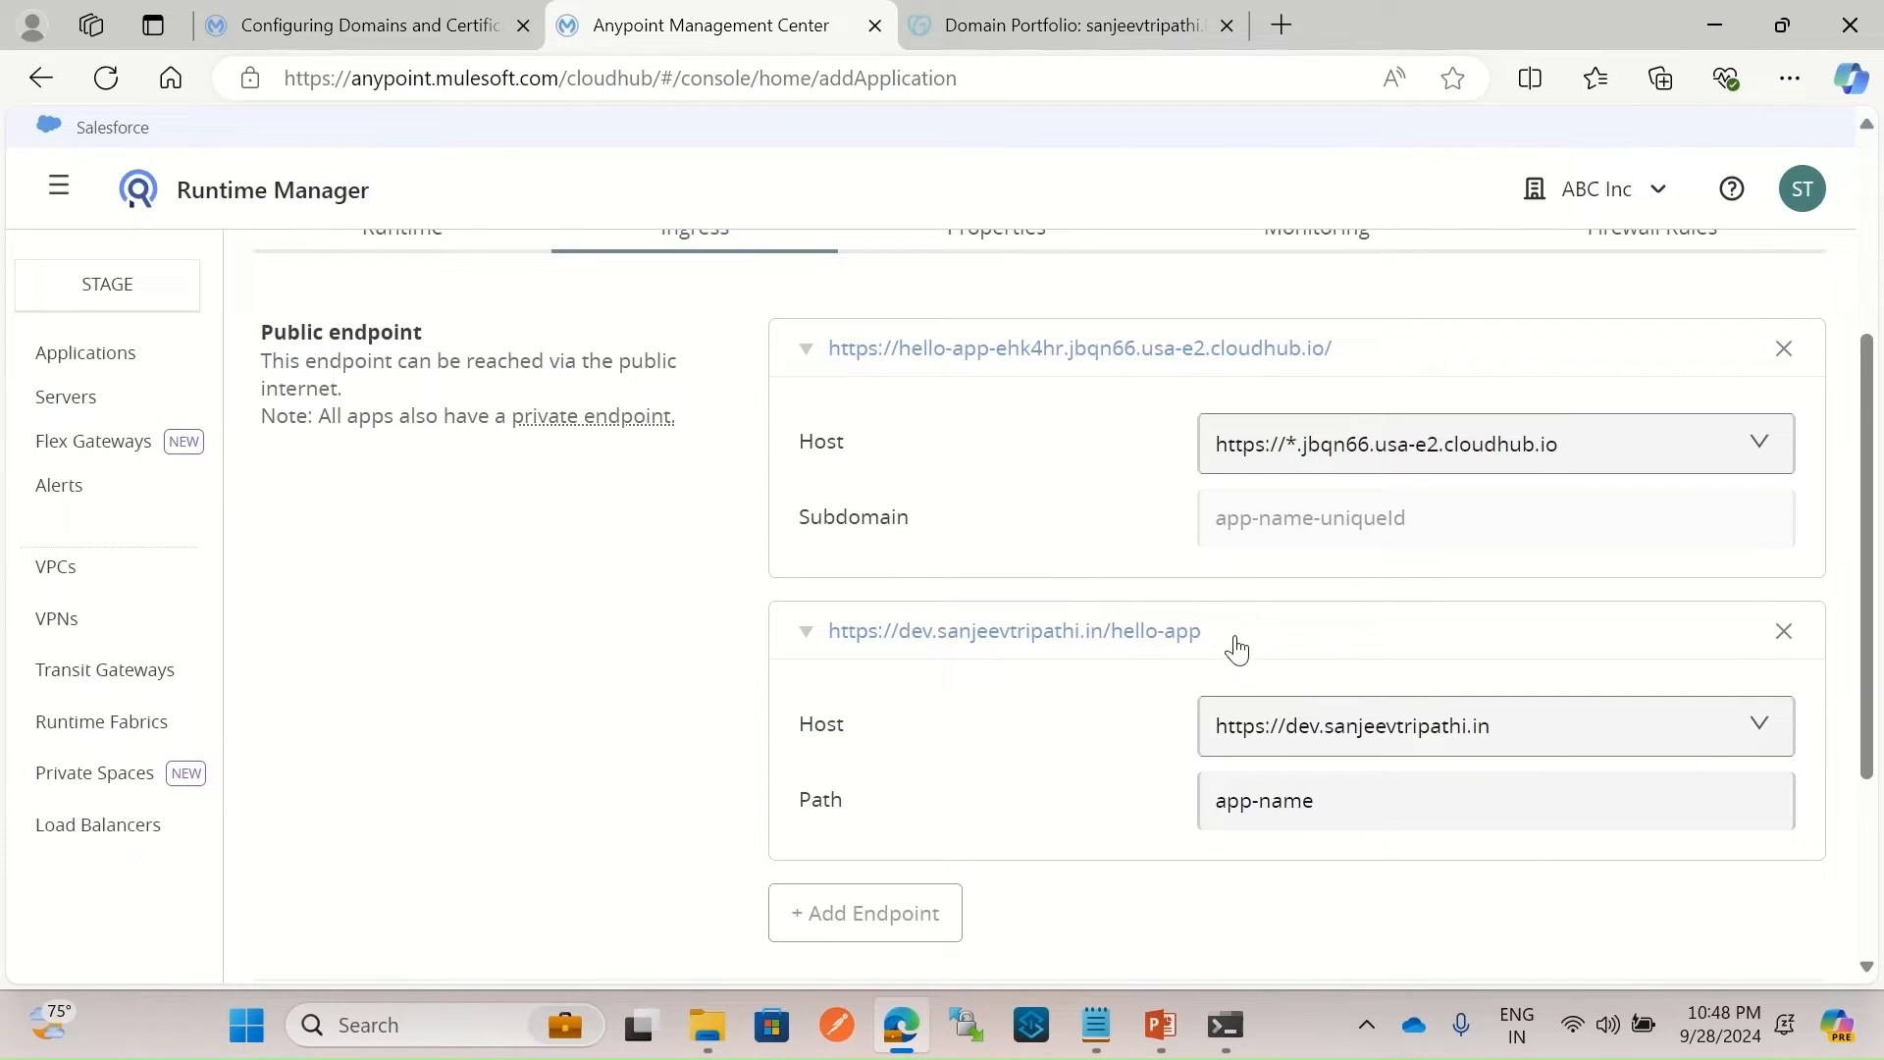
drag(1227, 636, 849, 647)
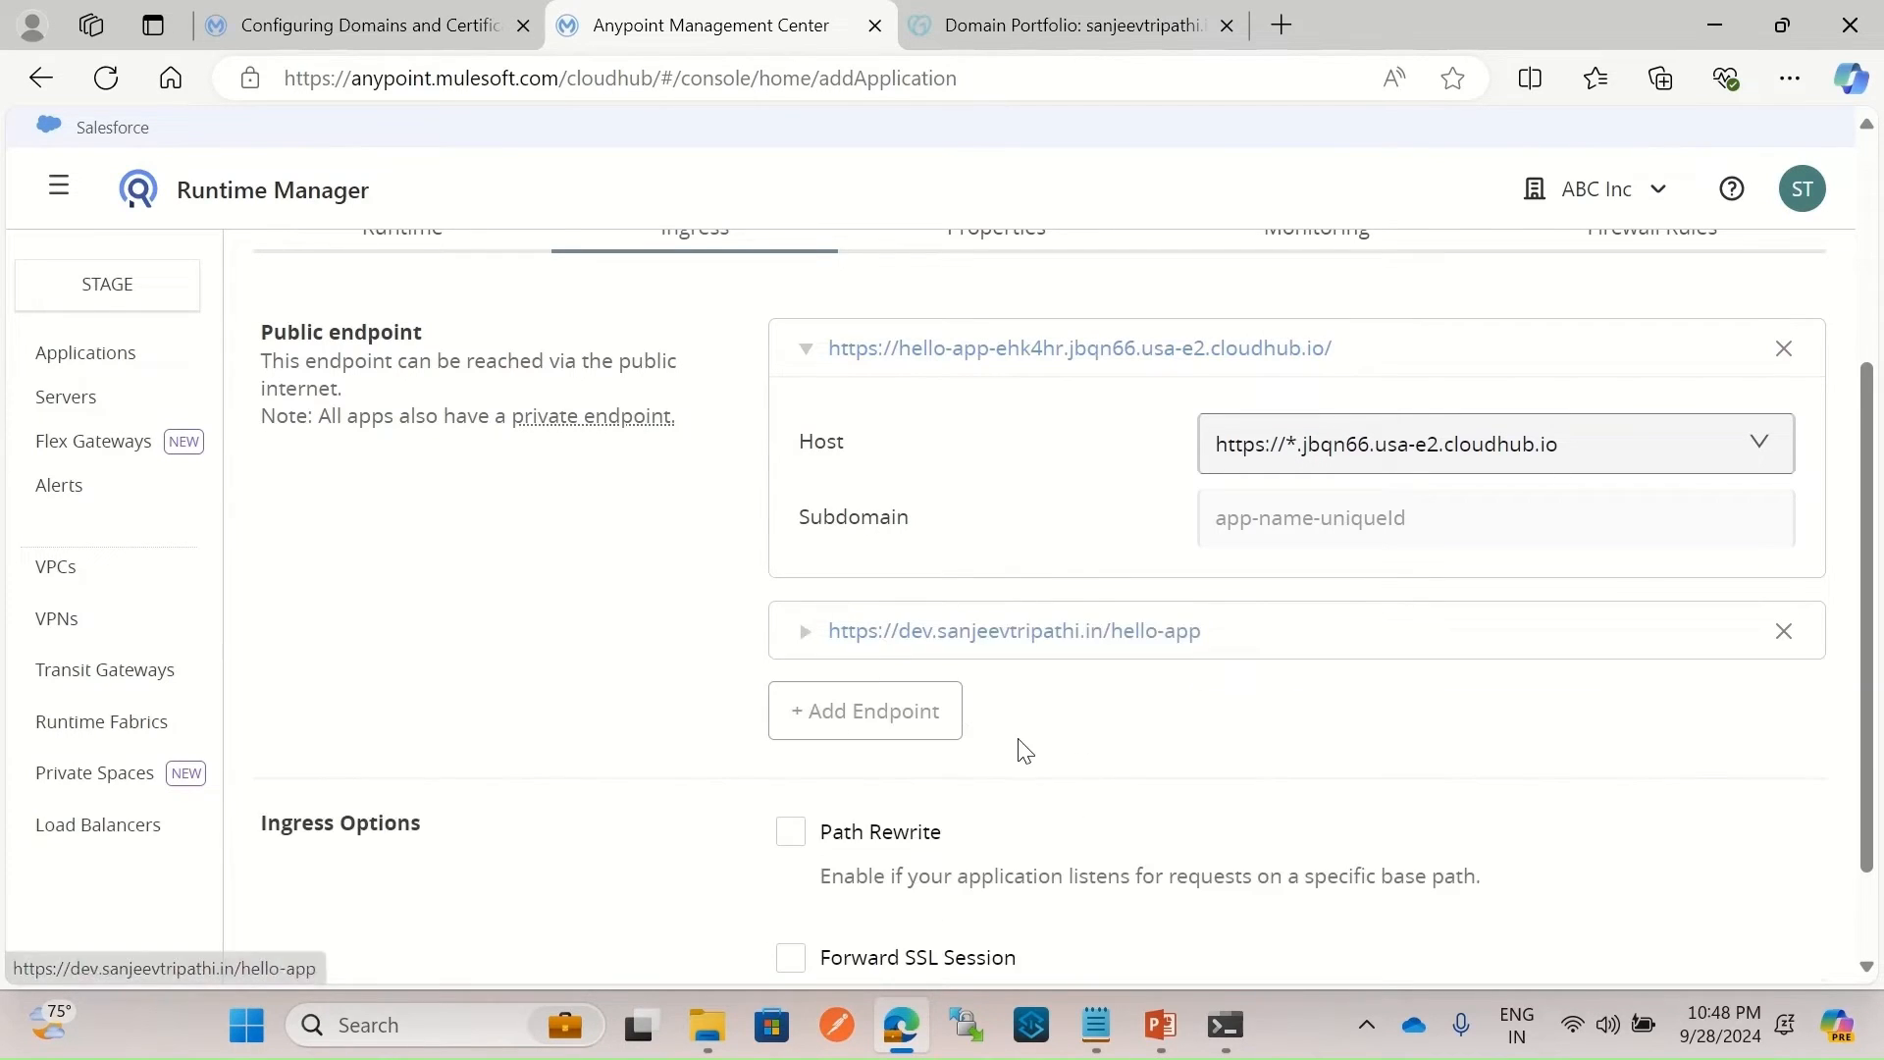
click(807, 638)
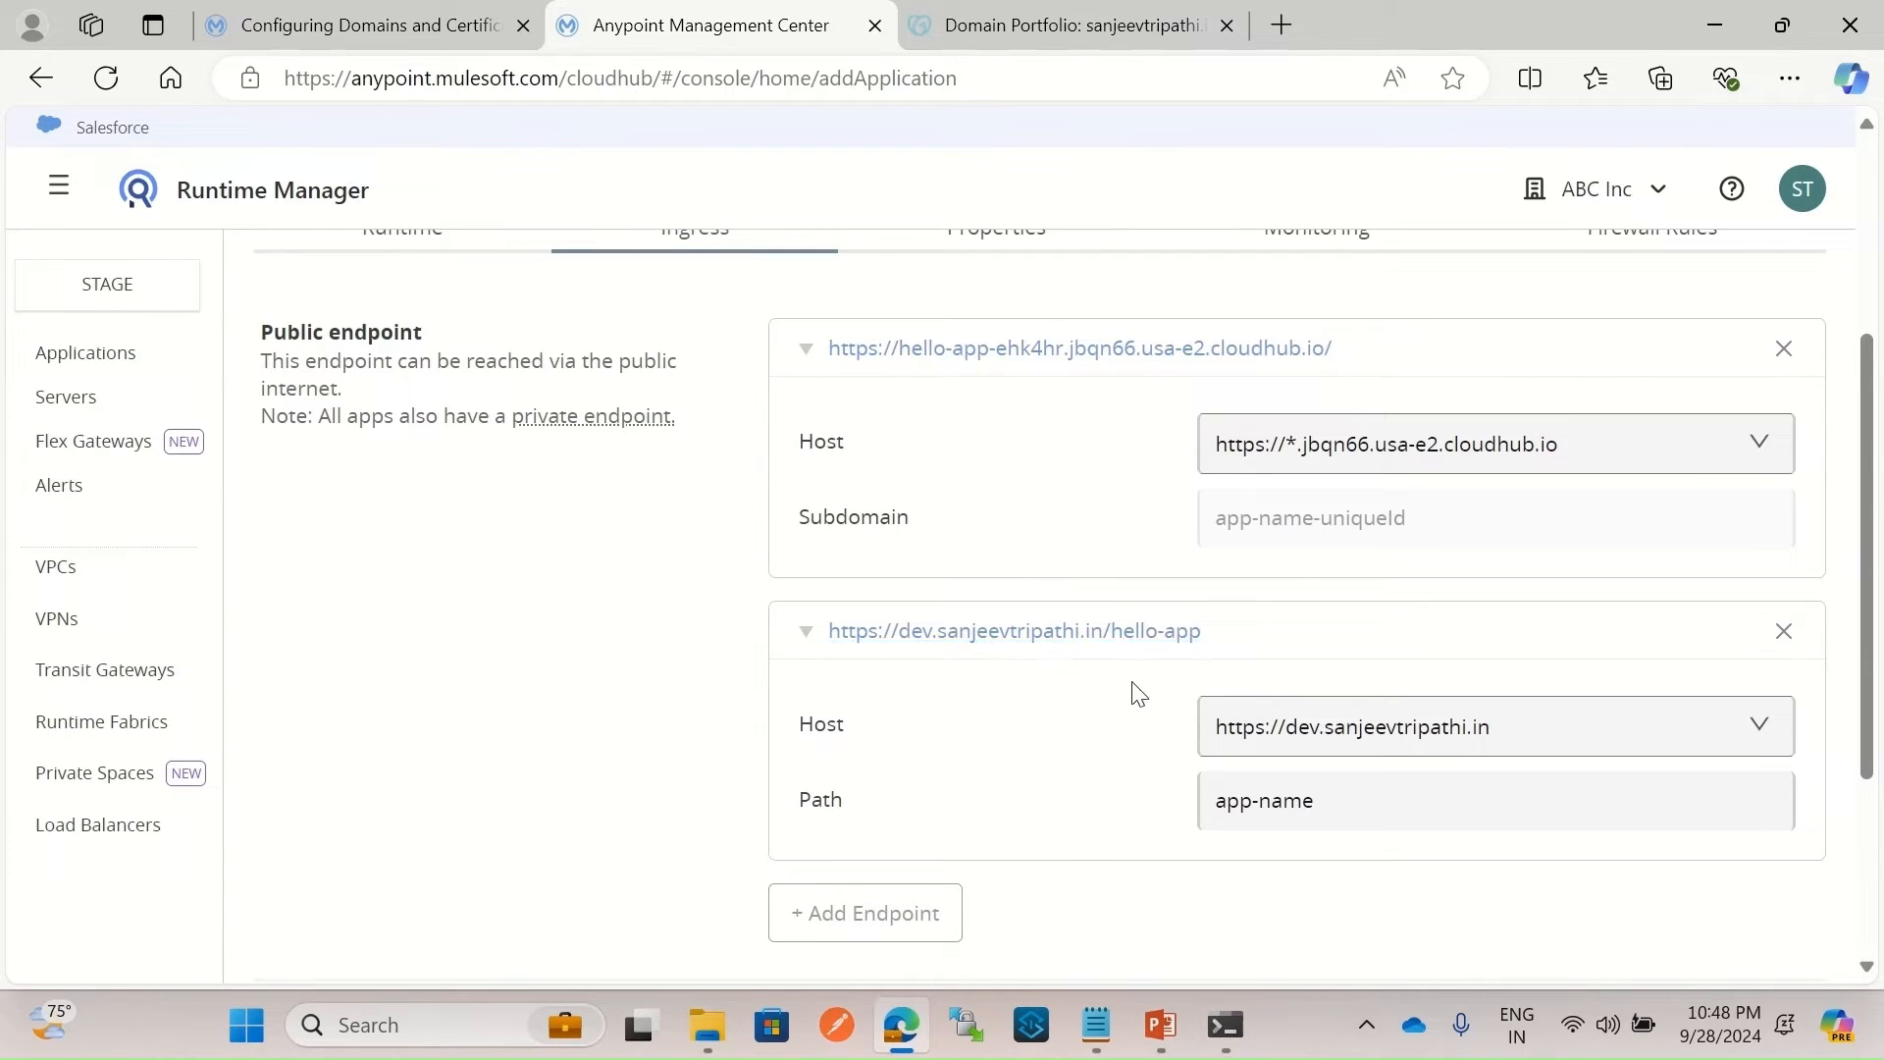
Add another public endpoint with the qa subdomain of the custom domain as its host, and check its endpoint URL.
scroll(981, 778, down, 3)
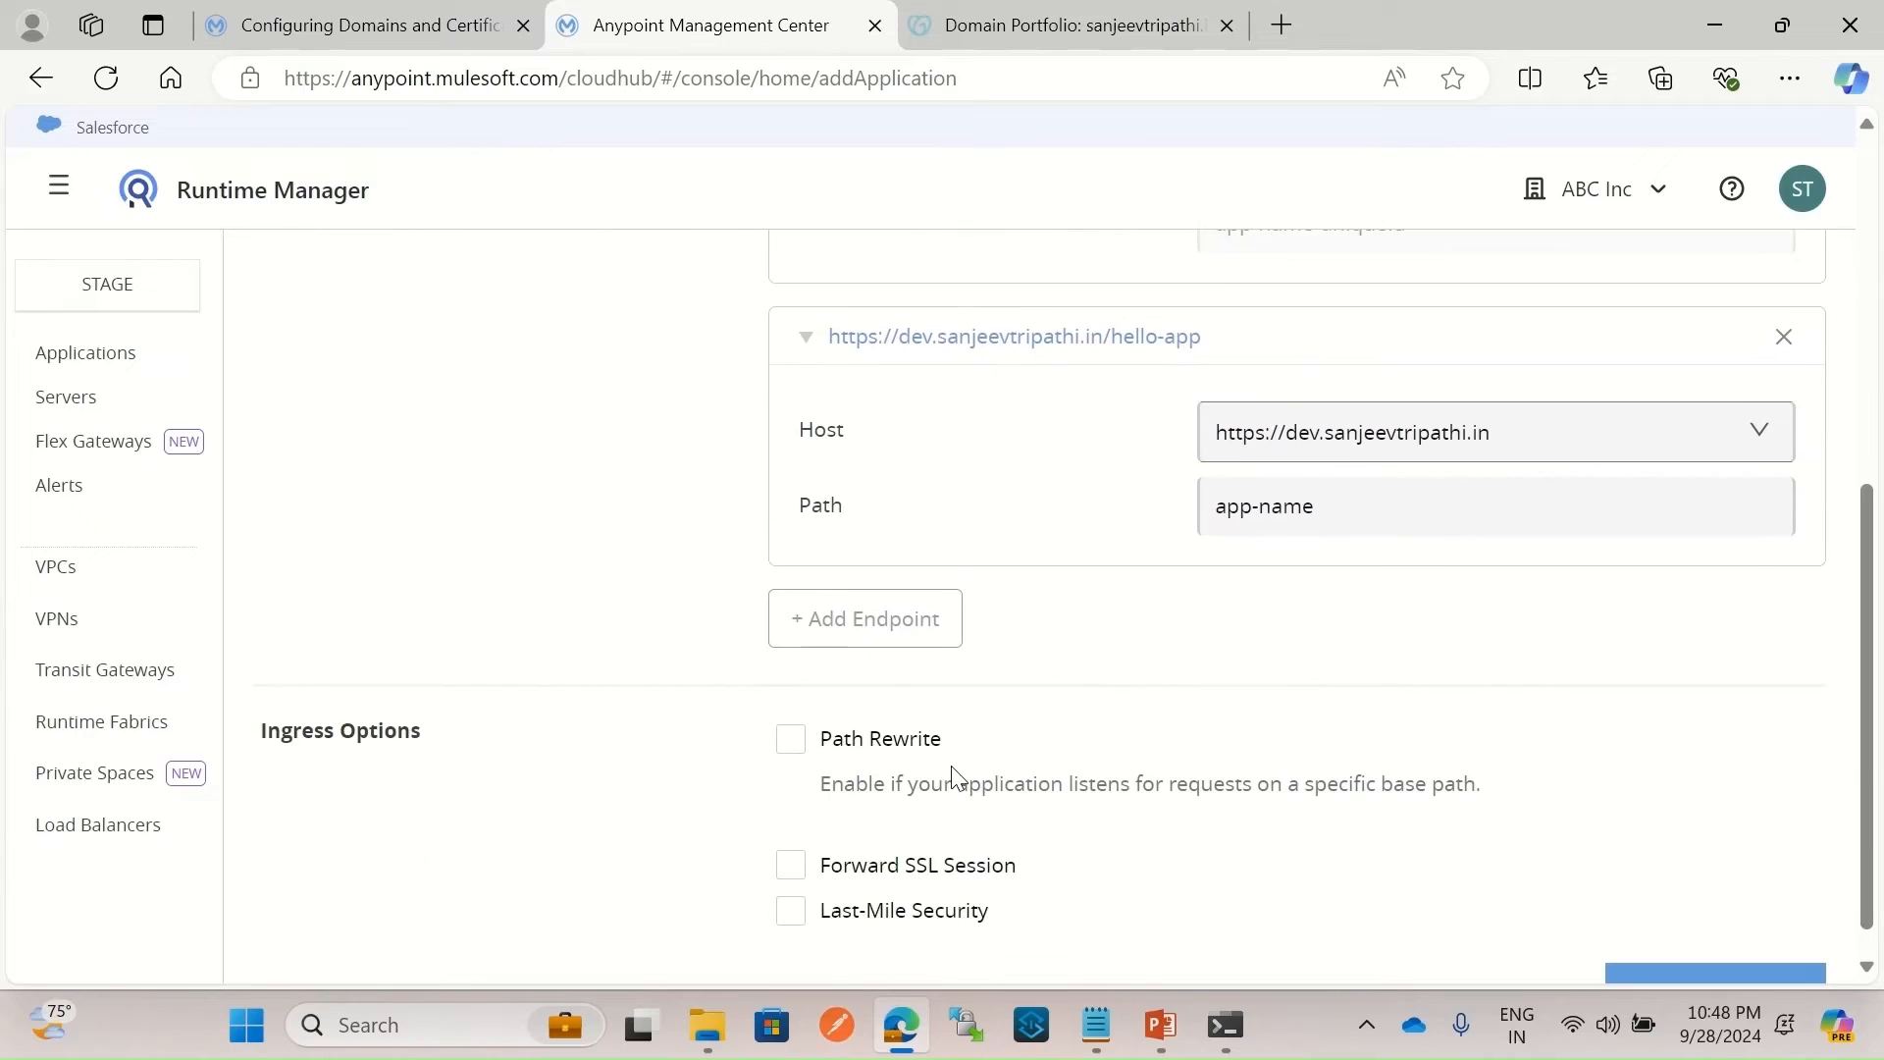
click(870, 637)
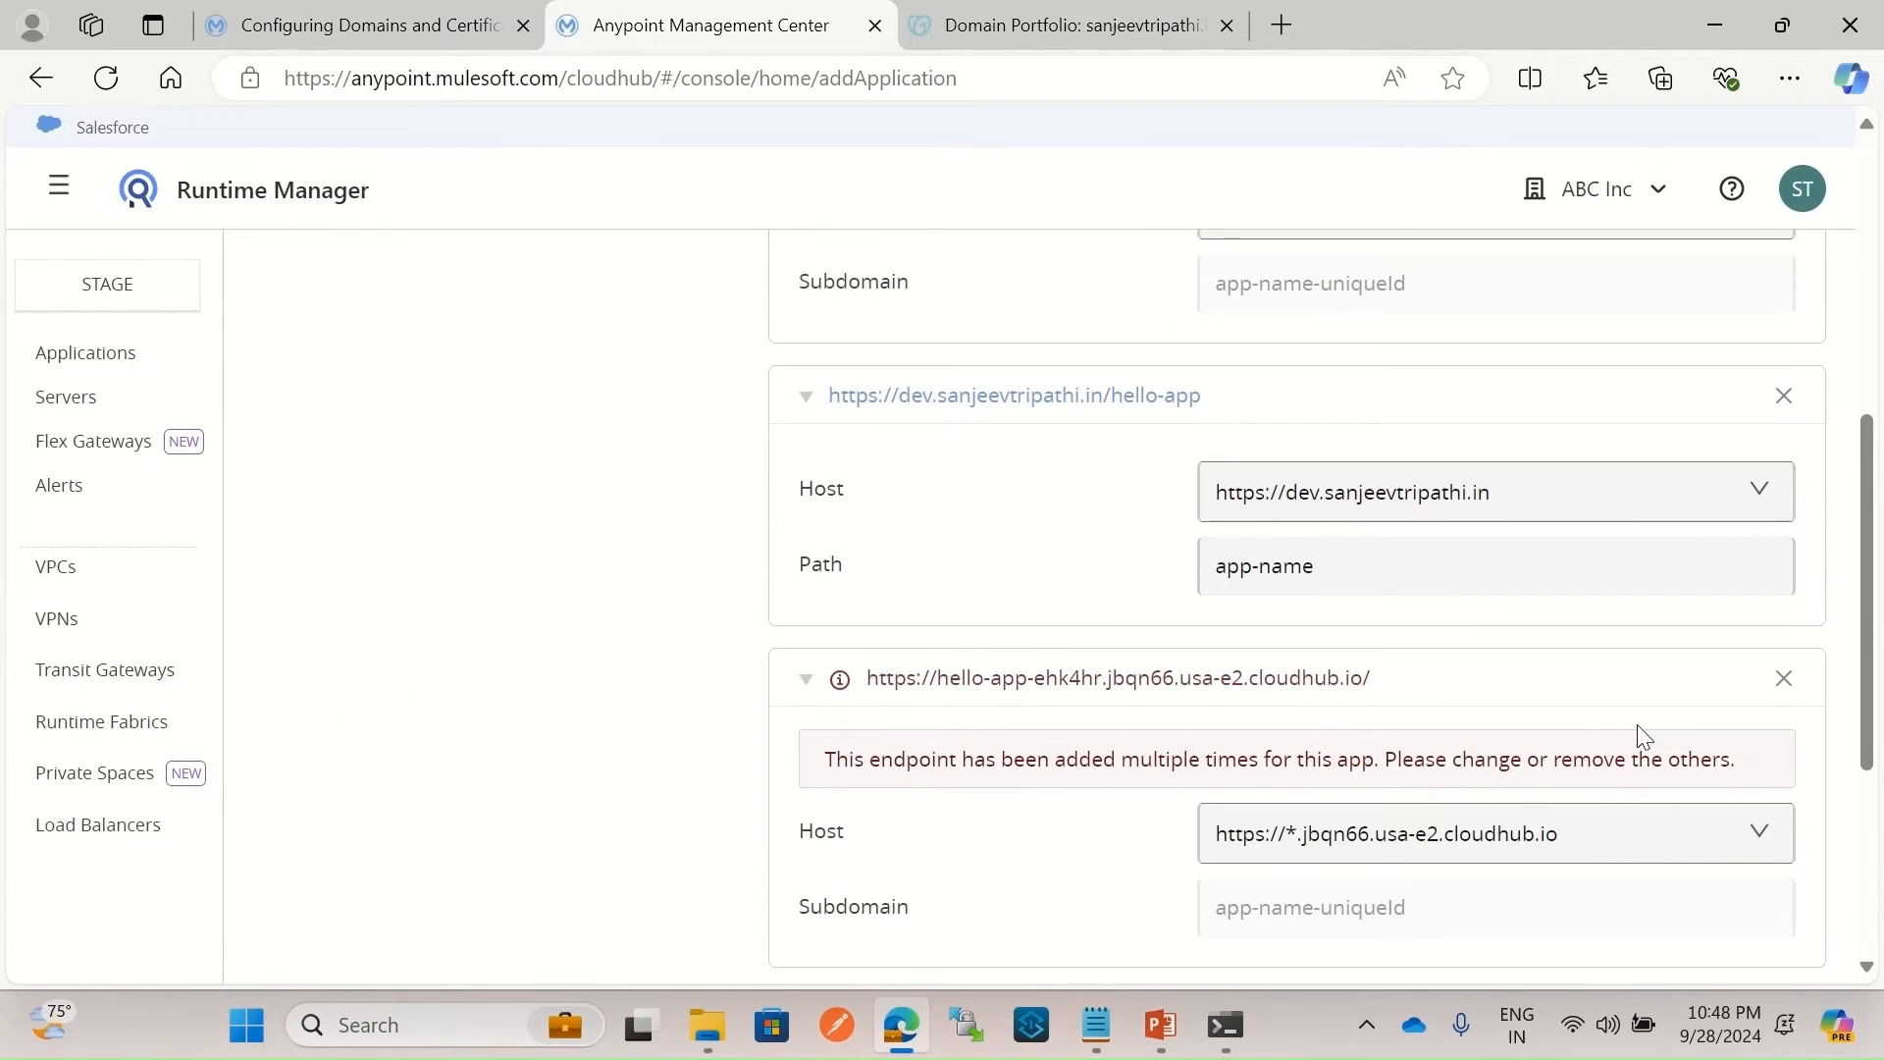
scroll(1619, 755, down, 2)
click(1722, 703)
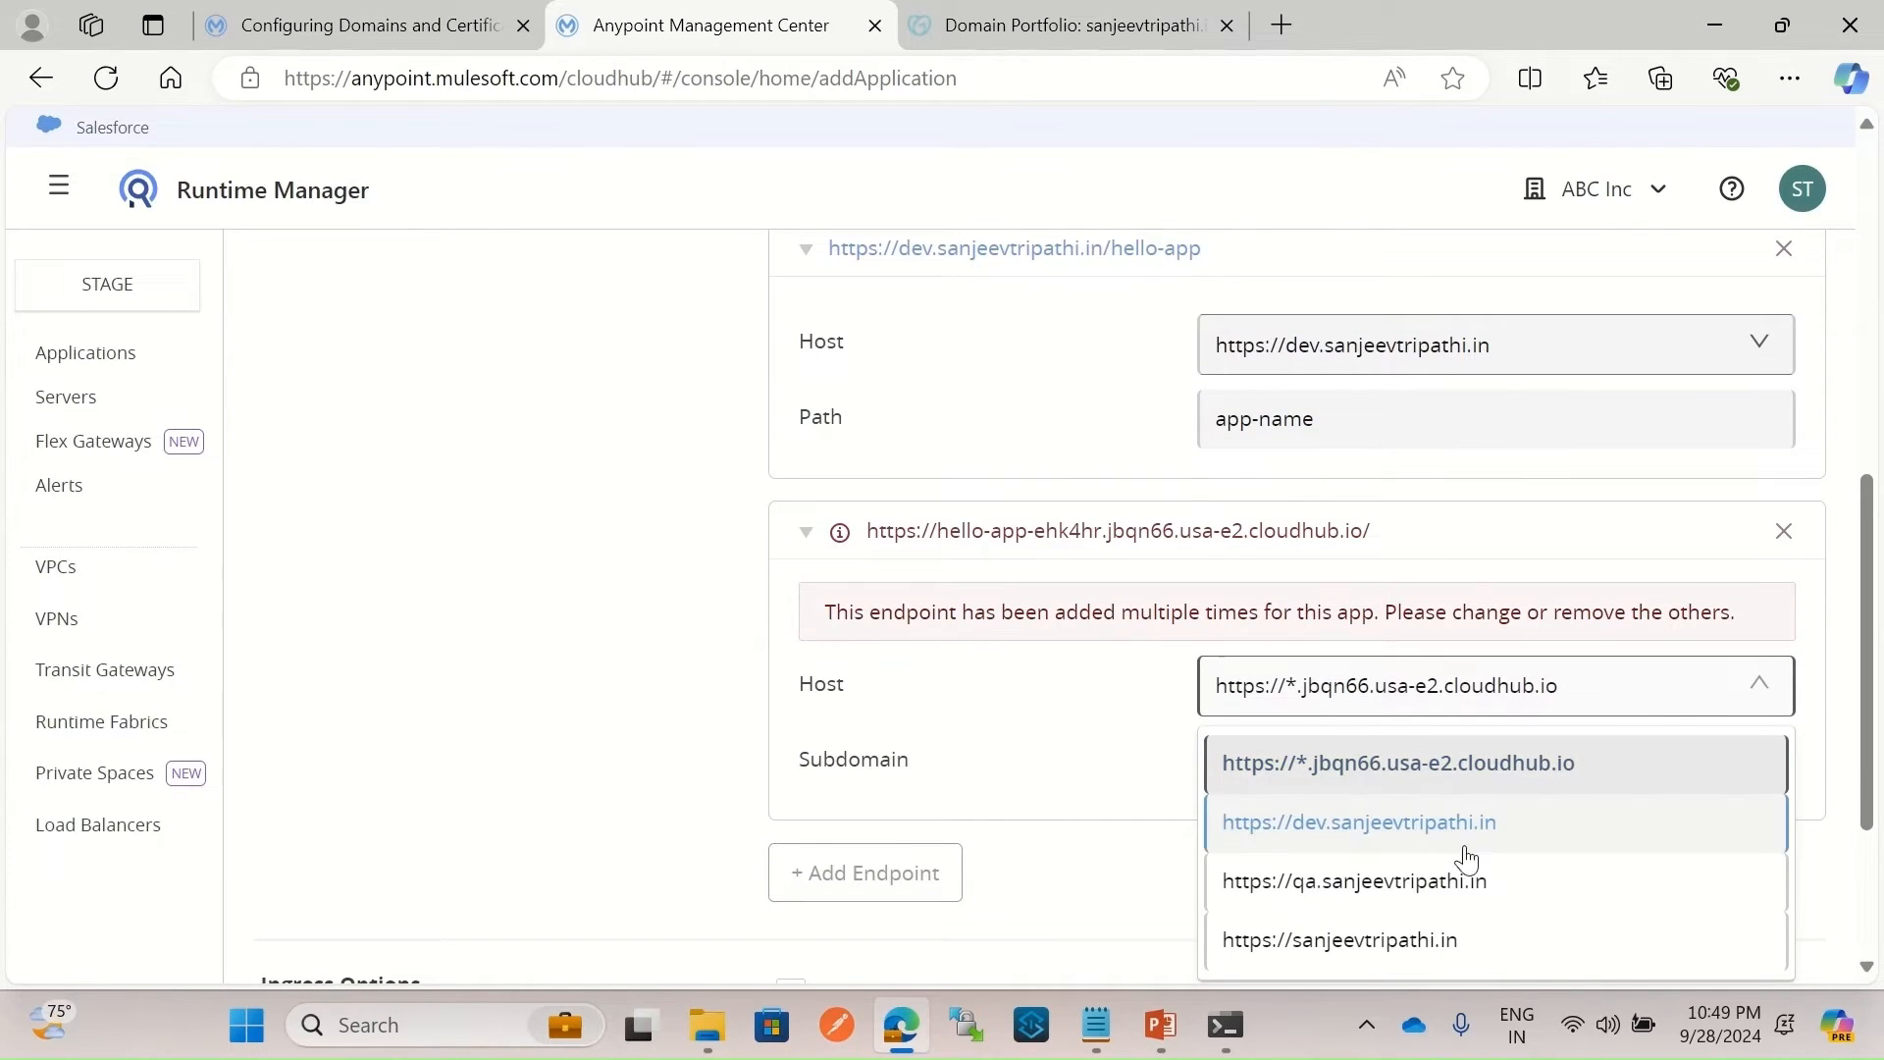
click(1373, 878)
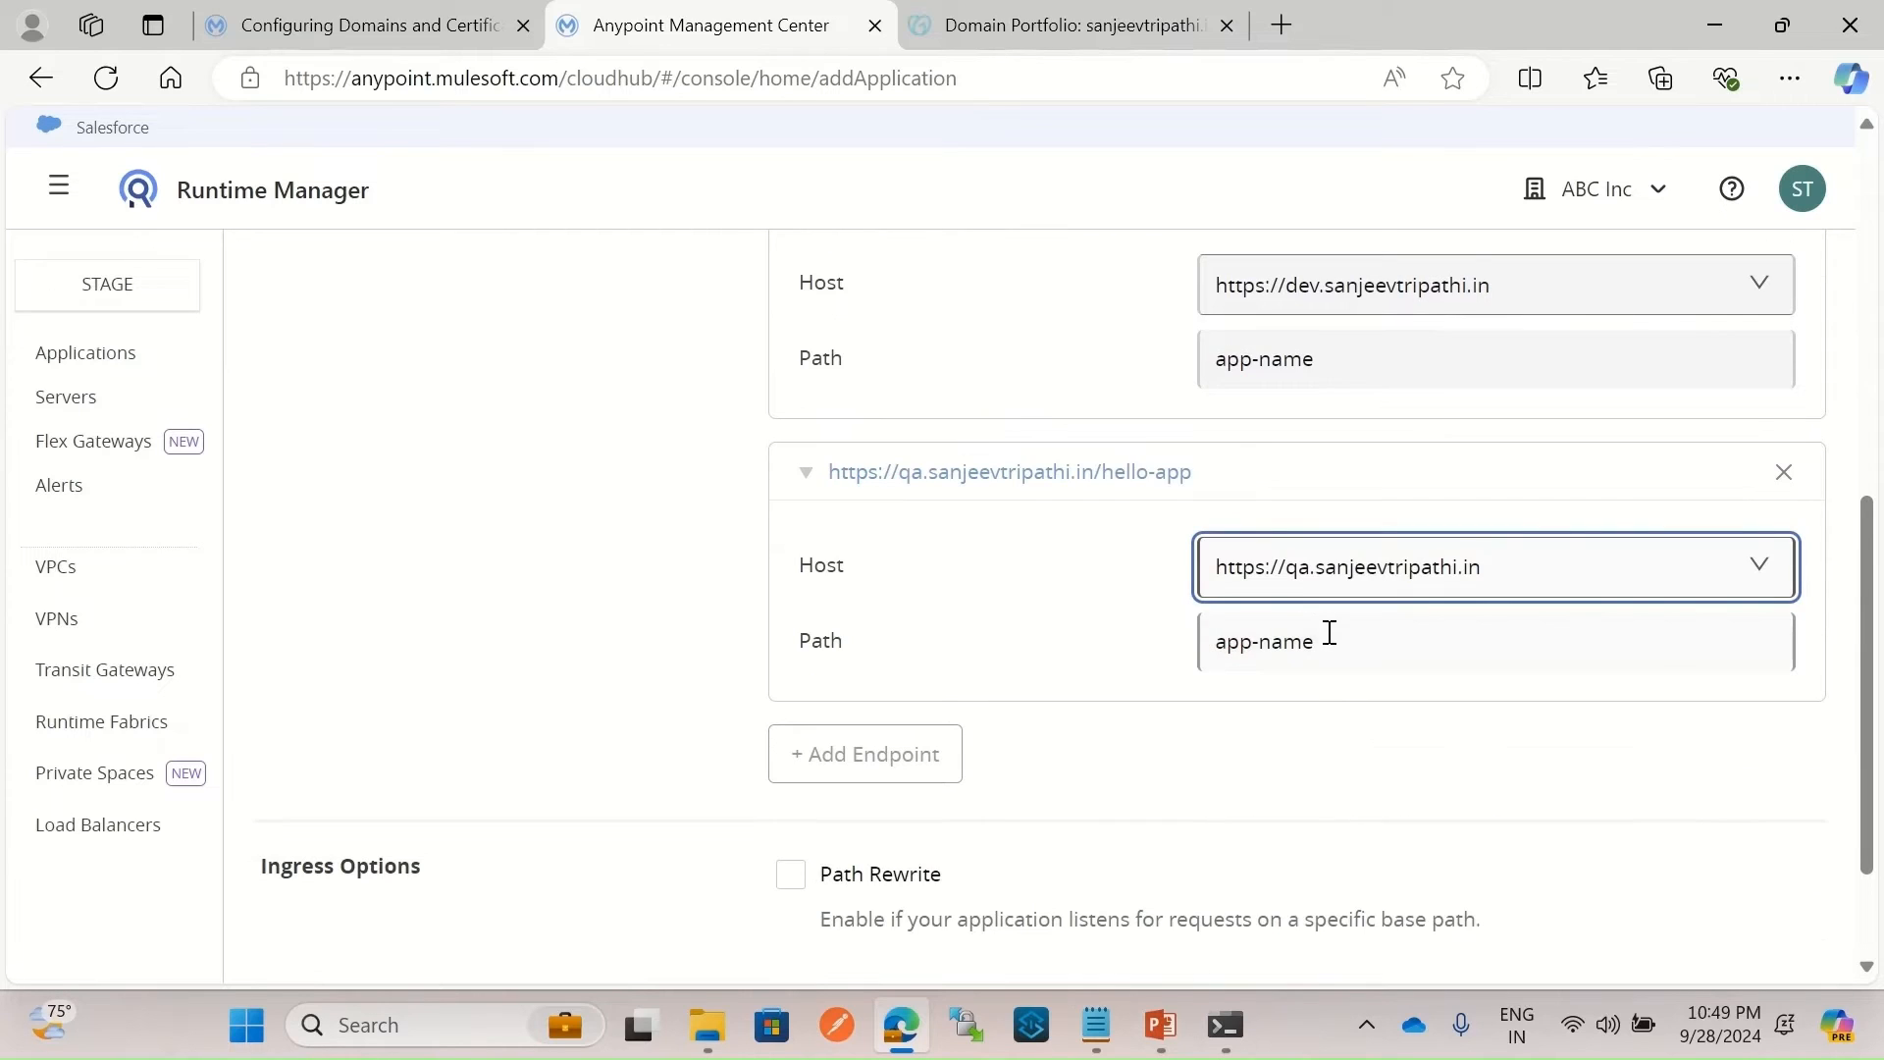
click(1116, 657)
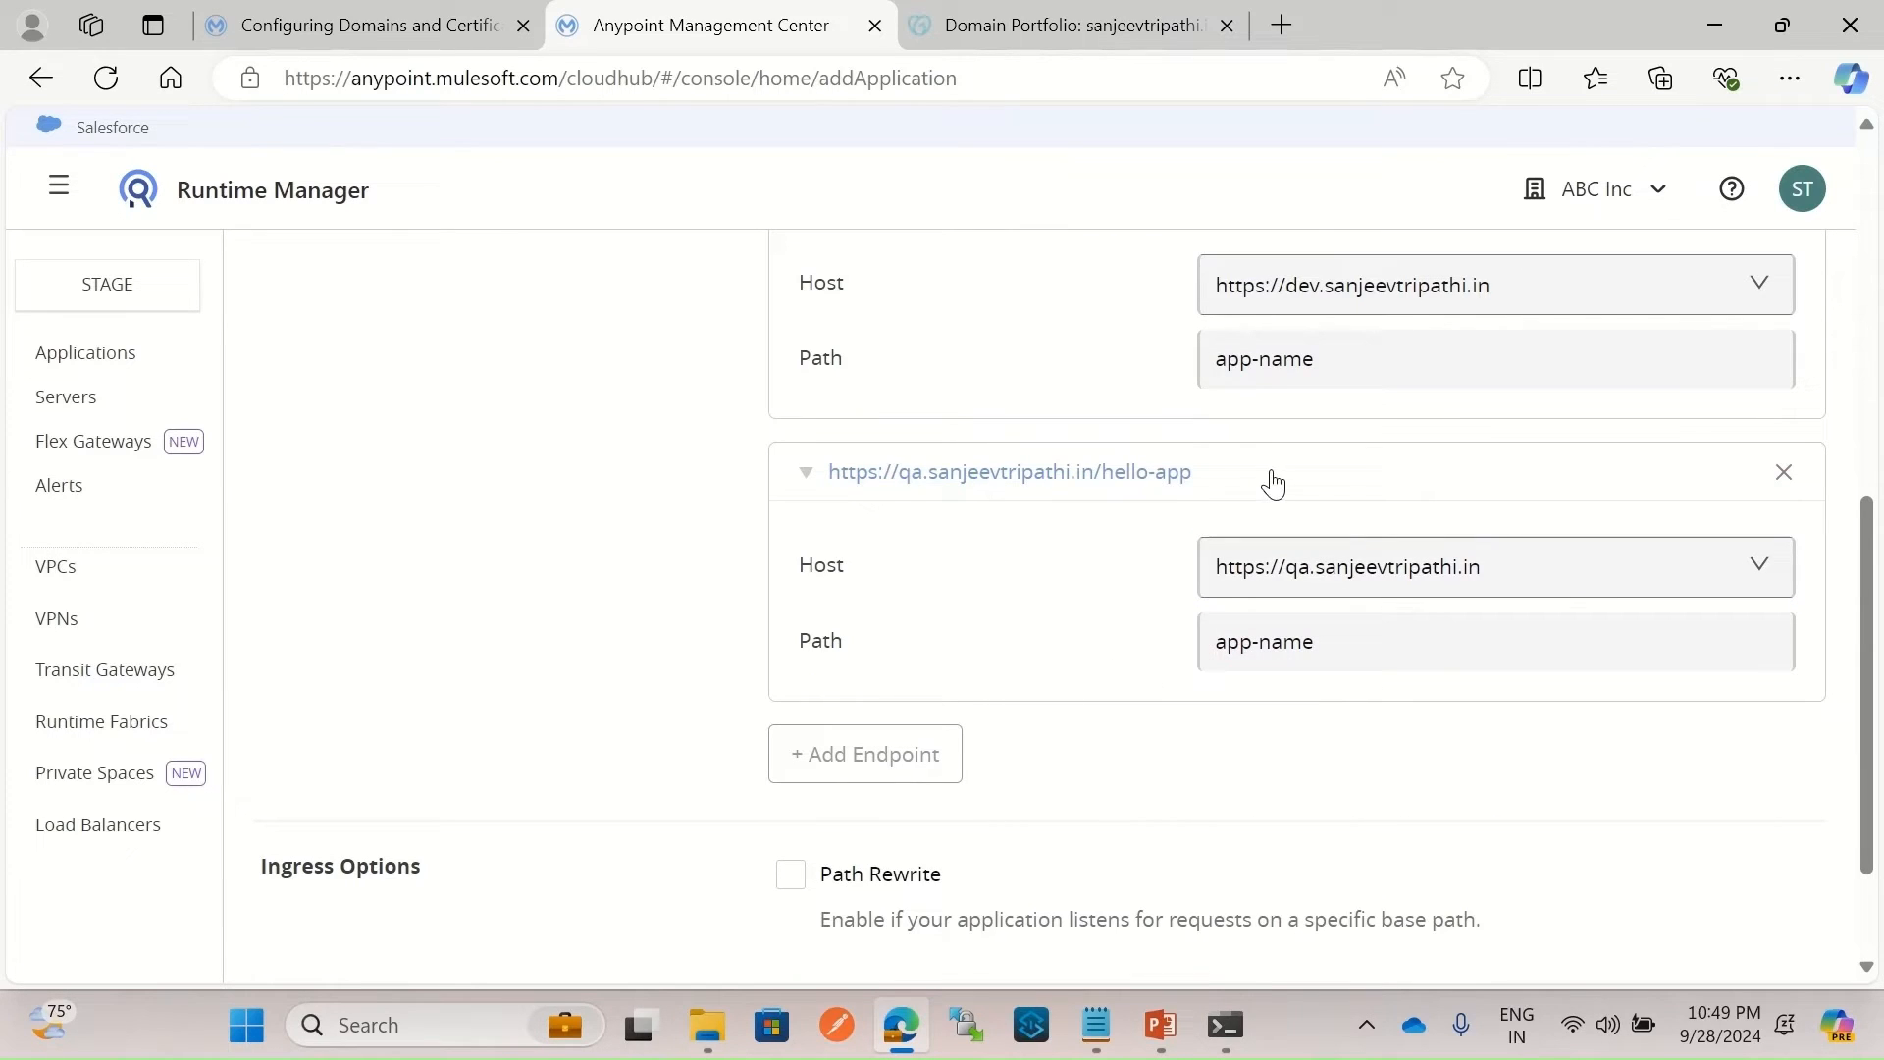
drag(1270, 480, 822, 511)
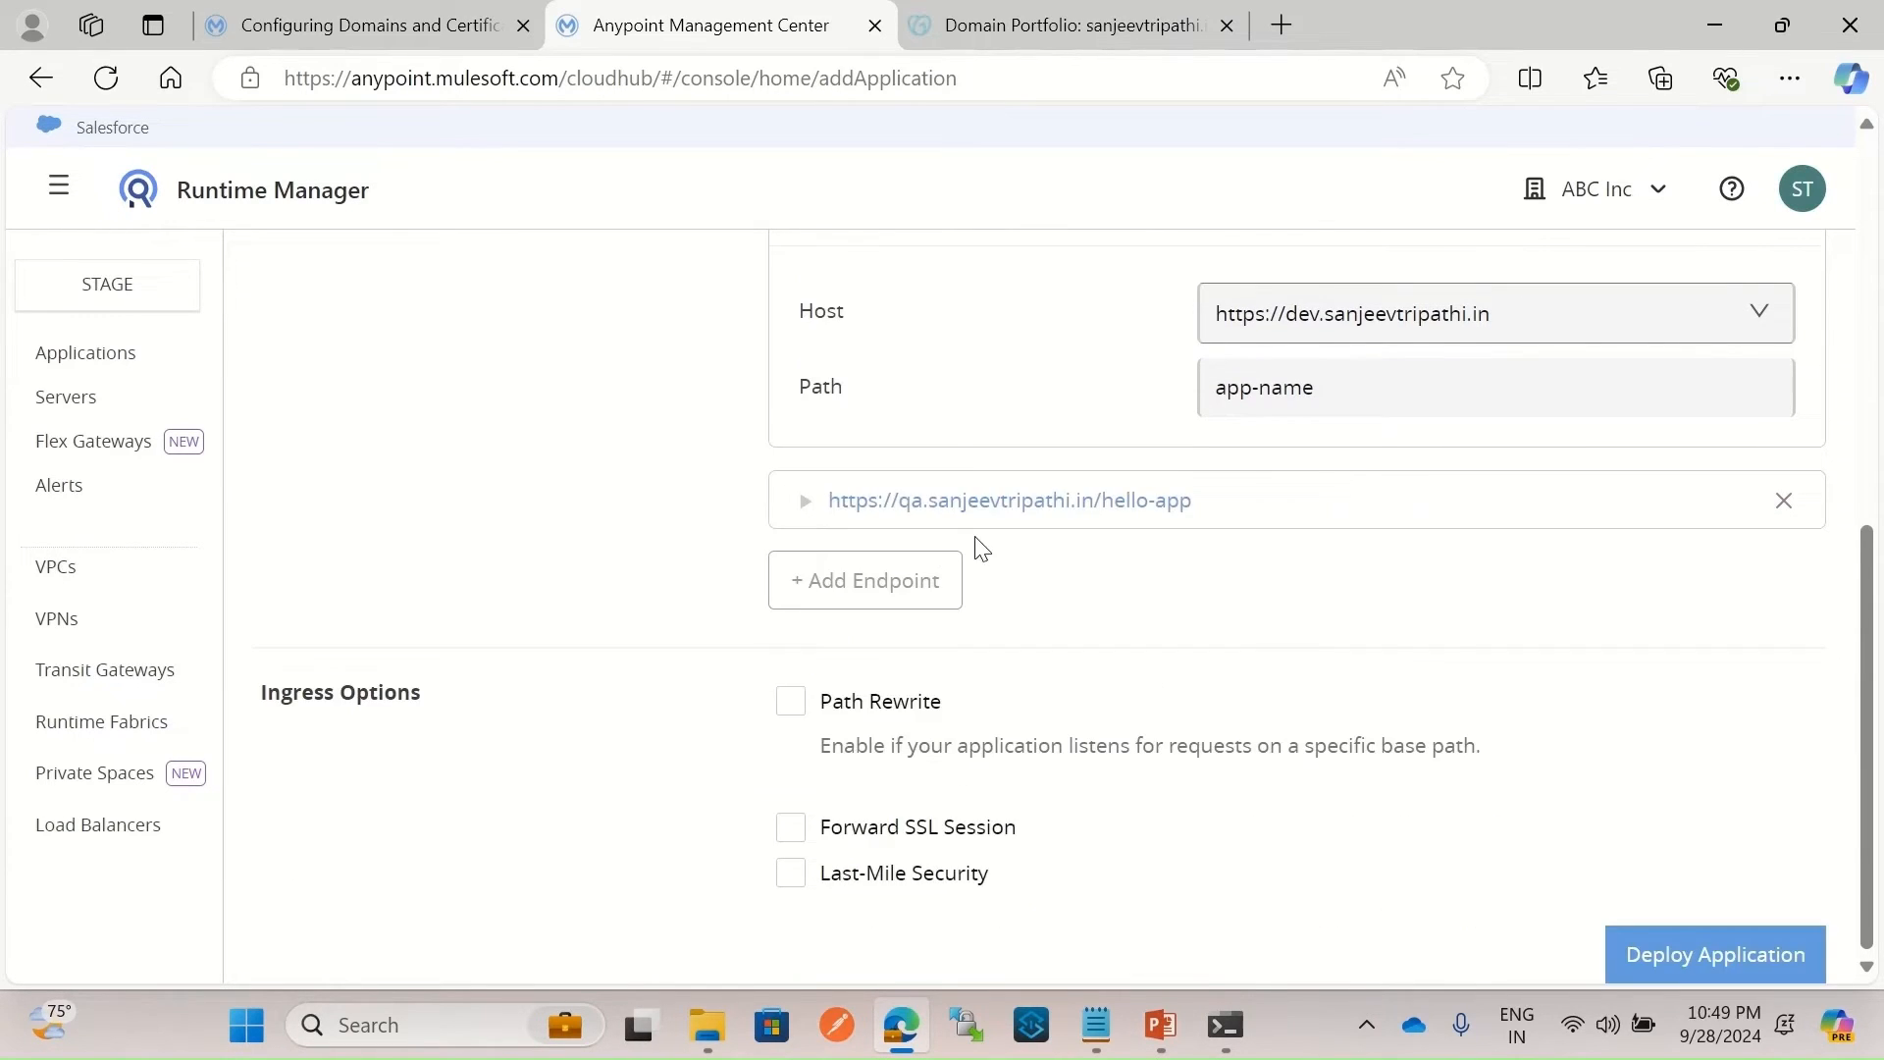
click(815, 512)
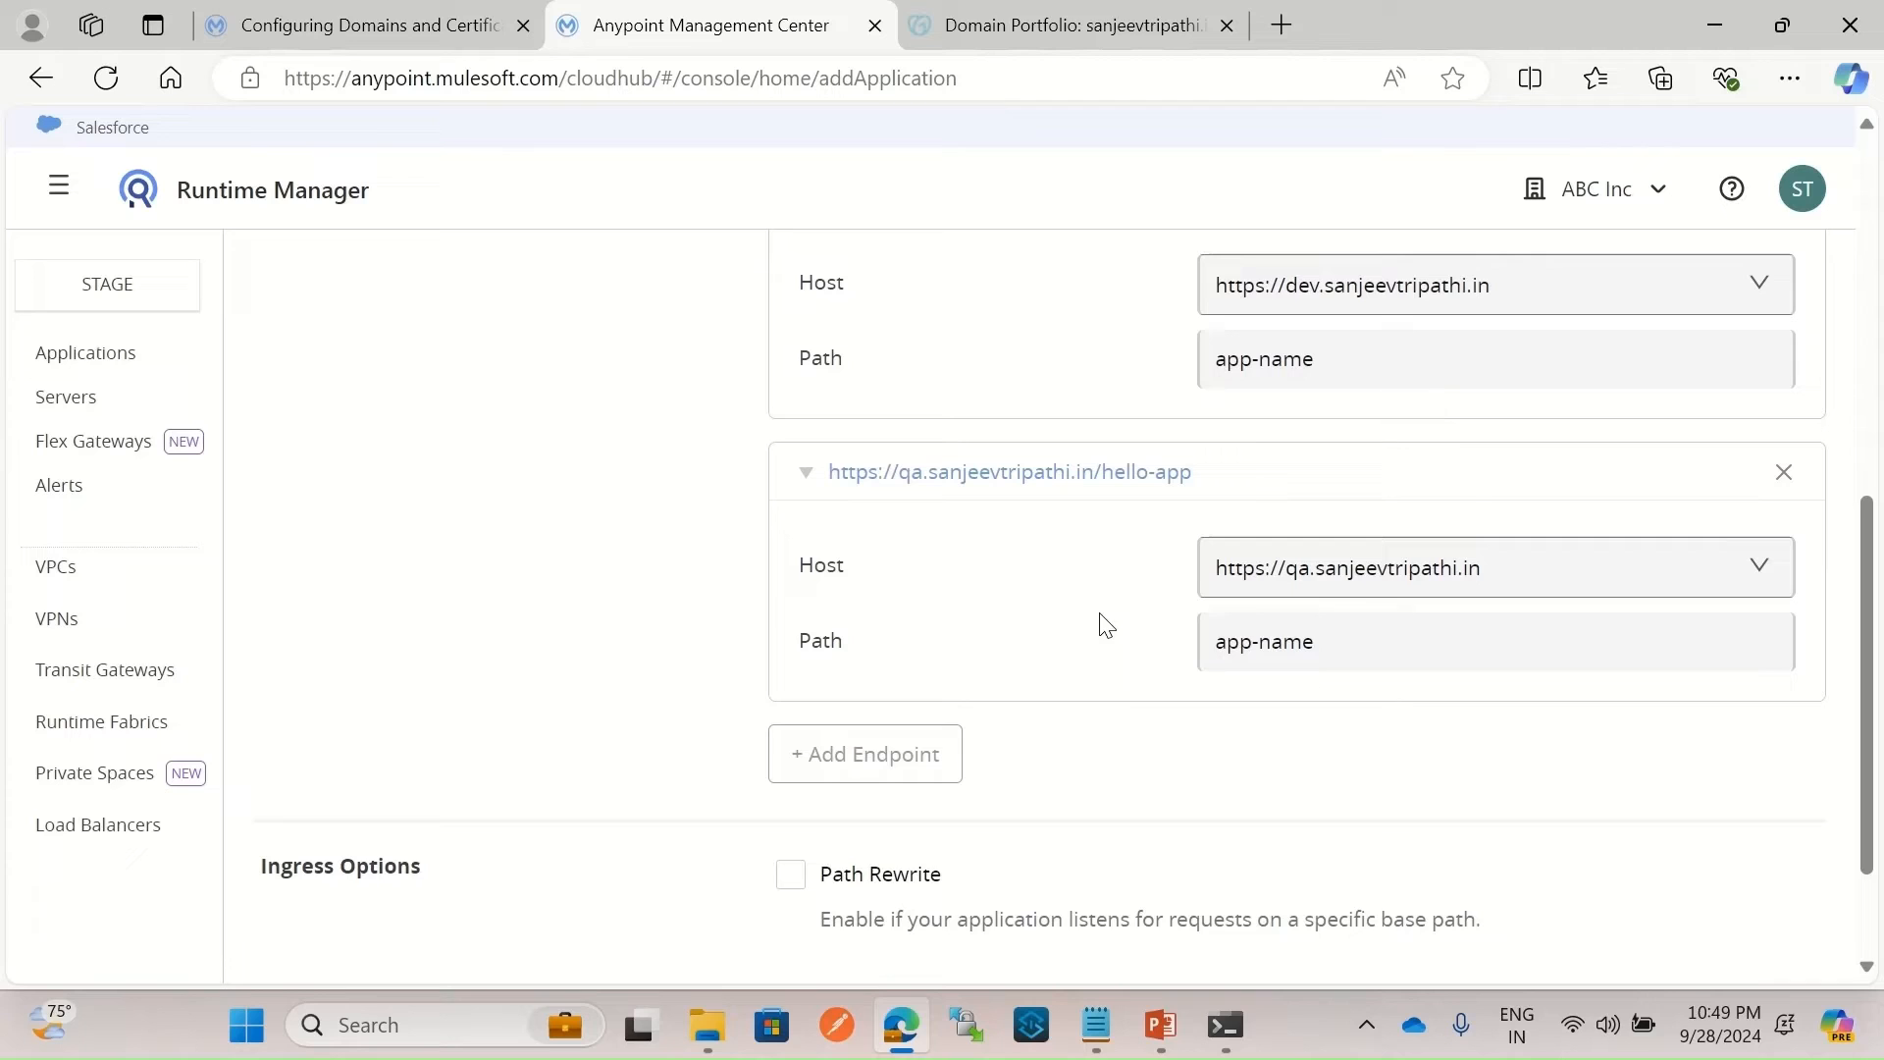
Add a public endpoint hosted on the custom root domain without a subdomain, and deploy the application.
click(920, 758)
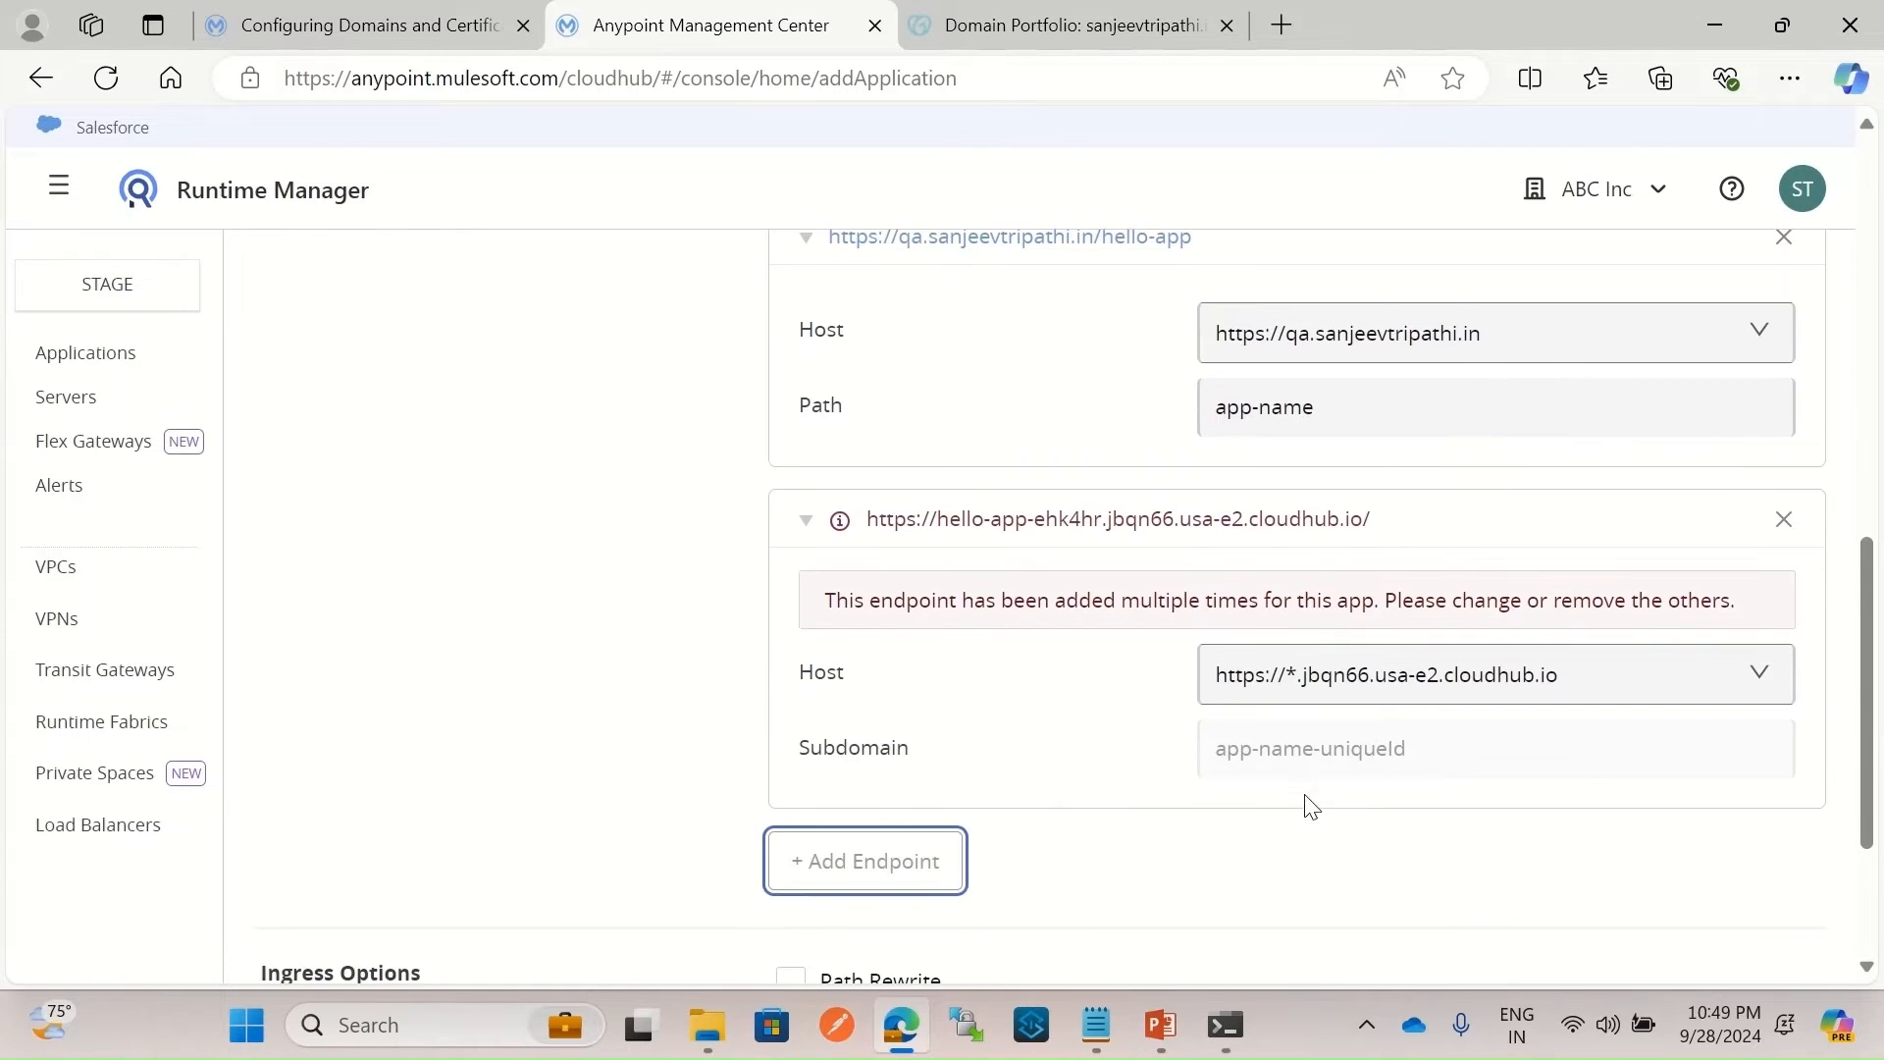
click(1349, 677)
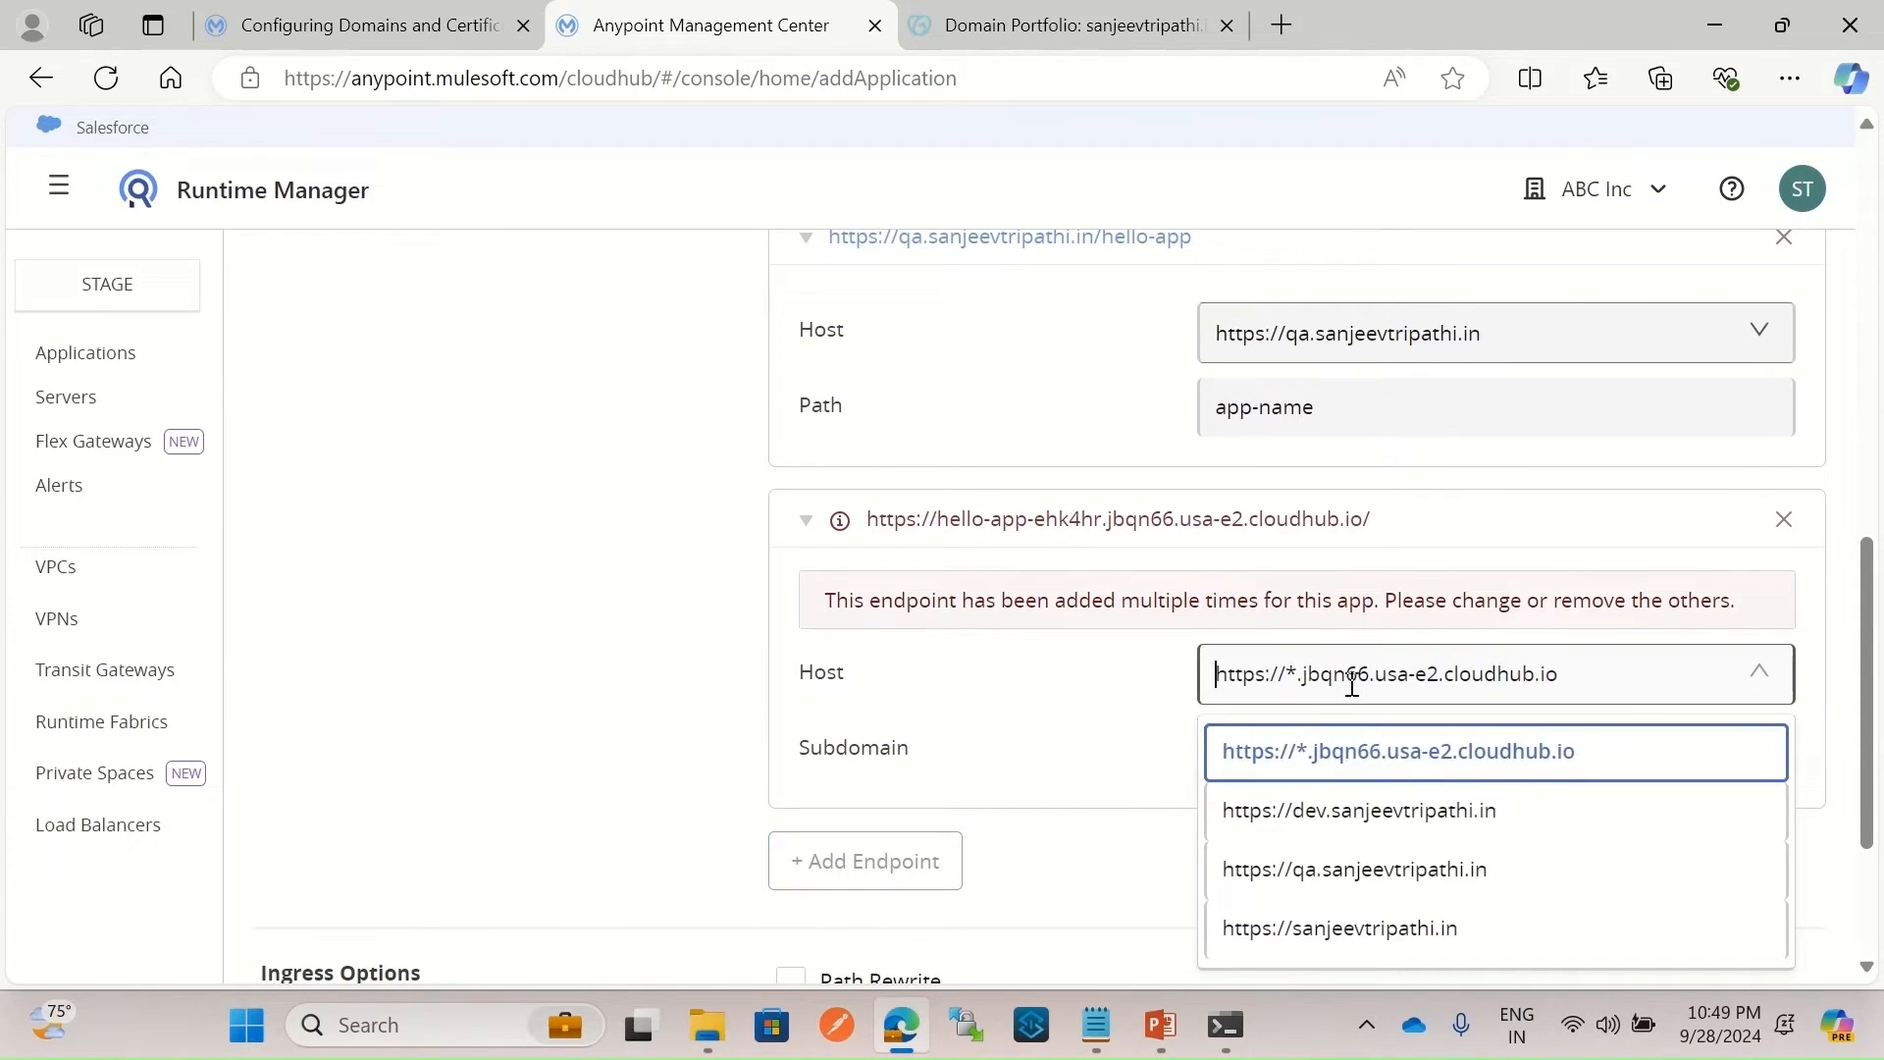
click(1342, 942)
click(1298, 763)
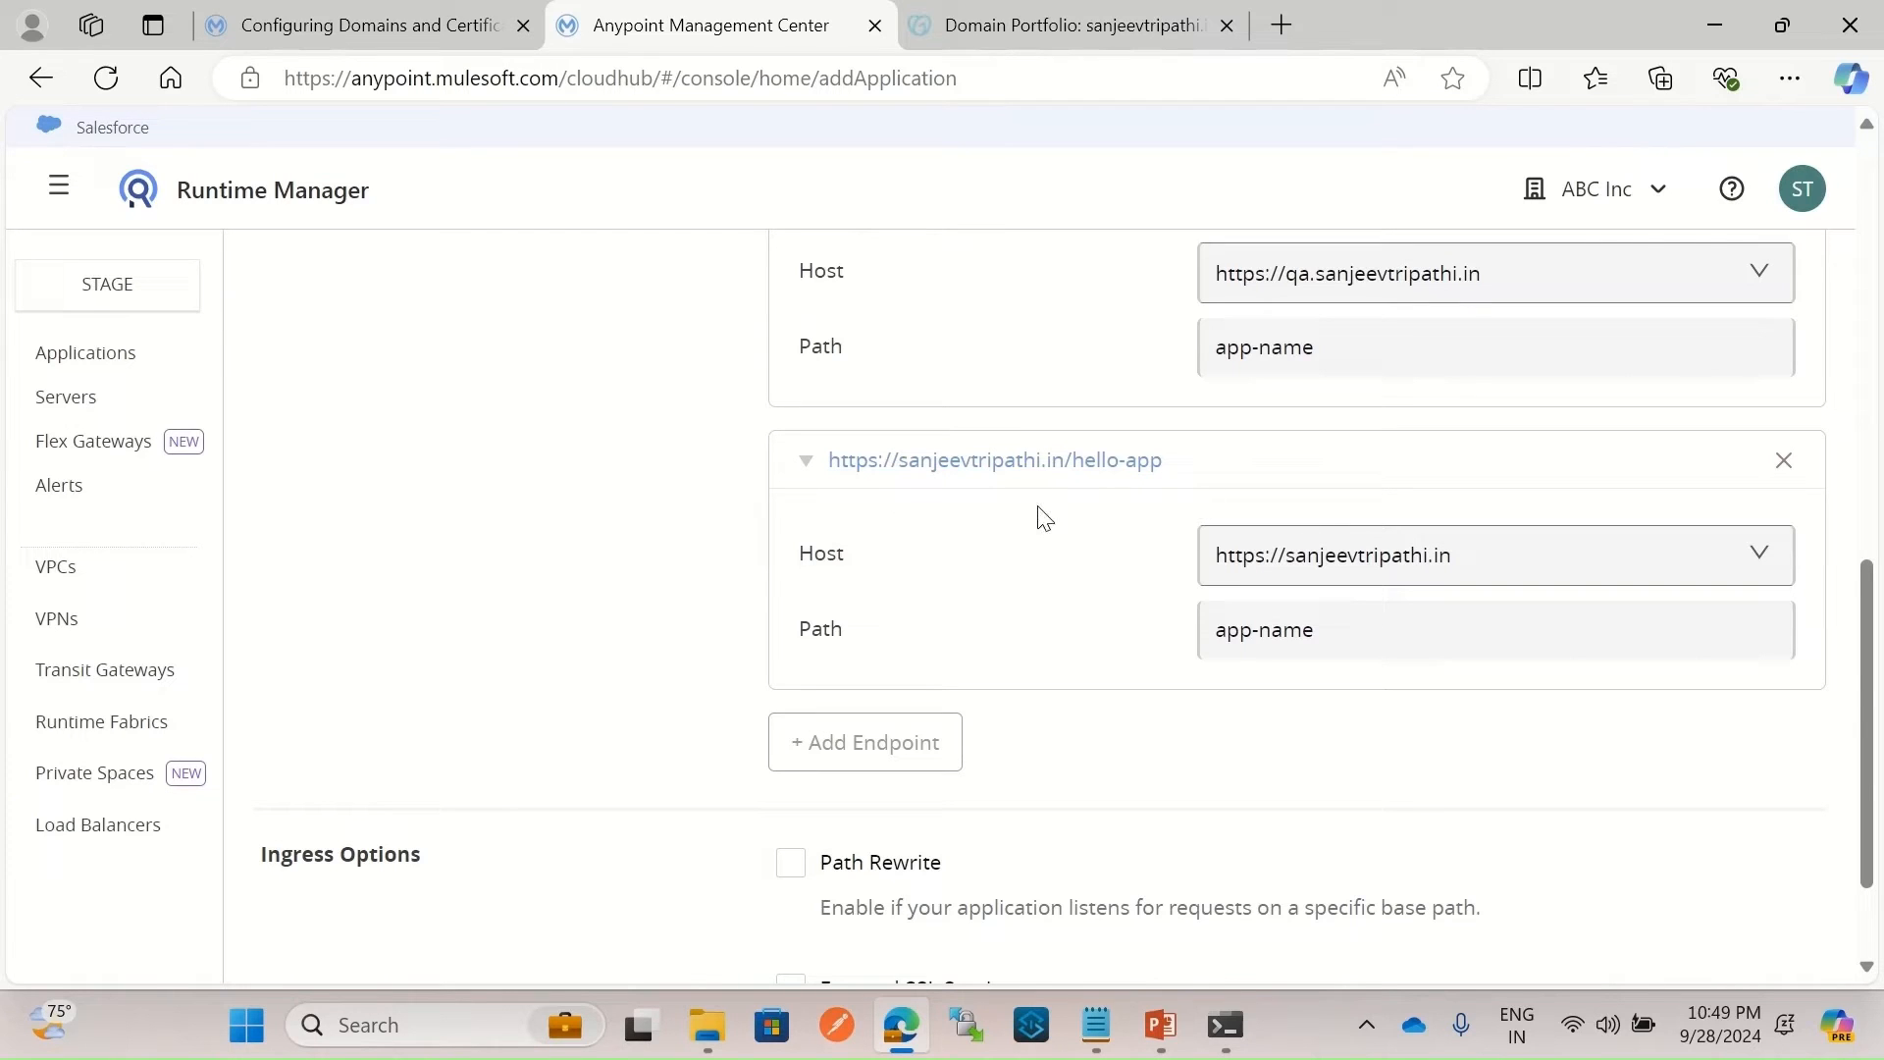
scroll(1064, 652, down, 2)
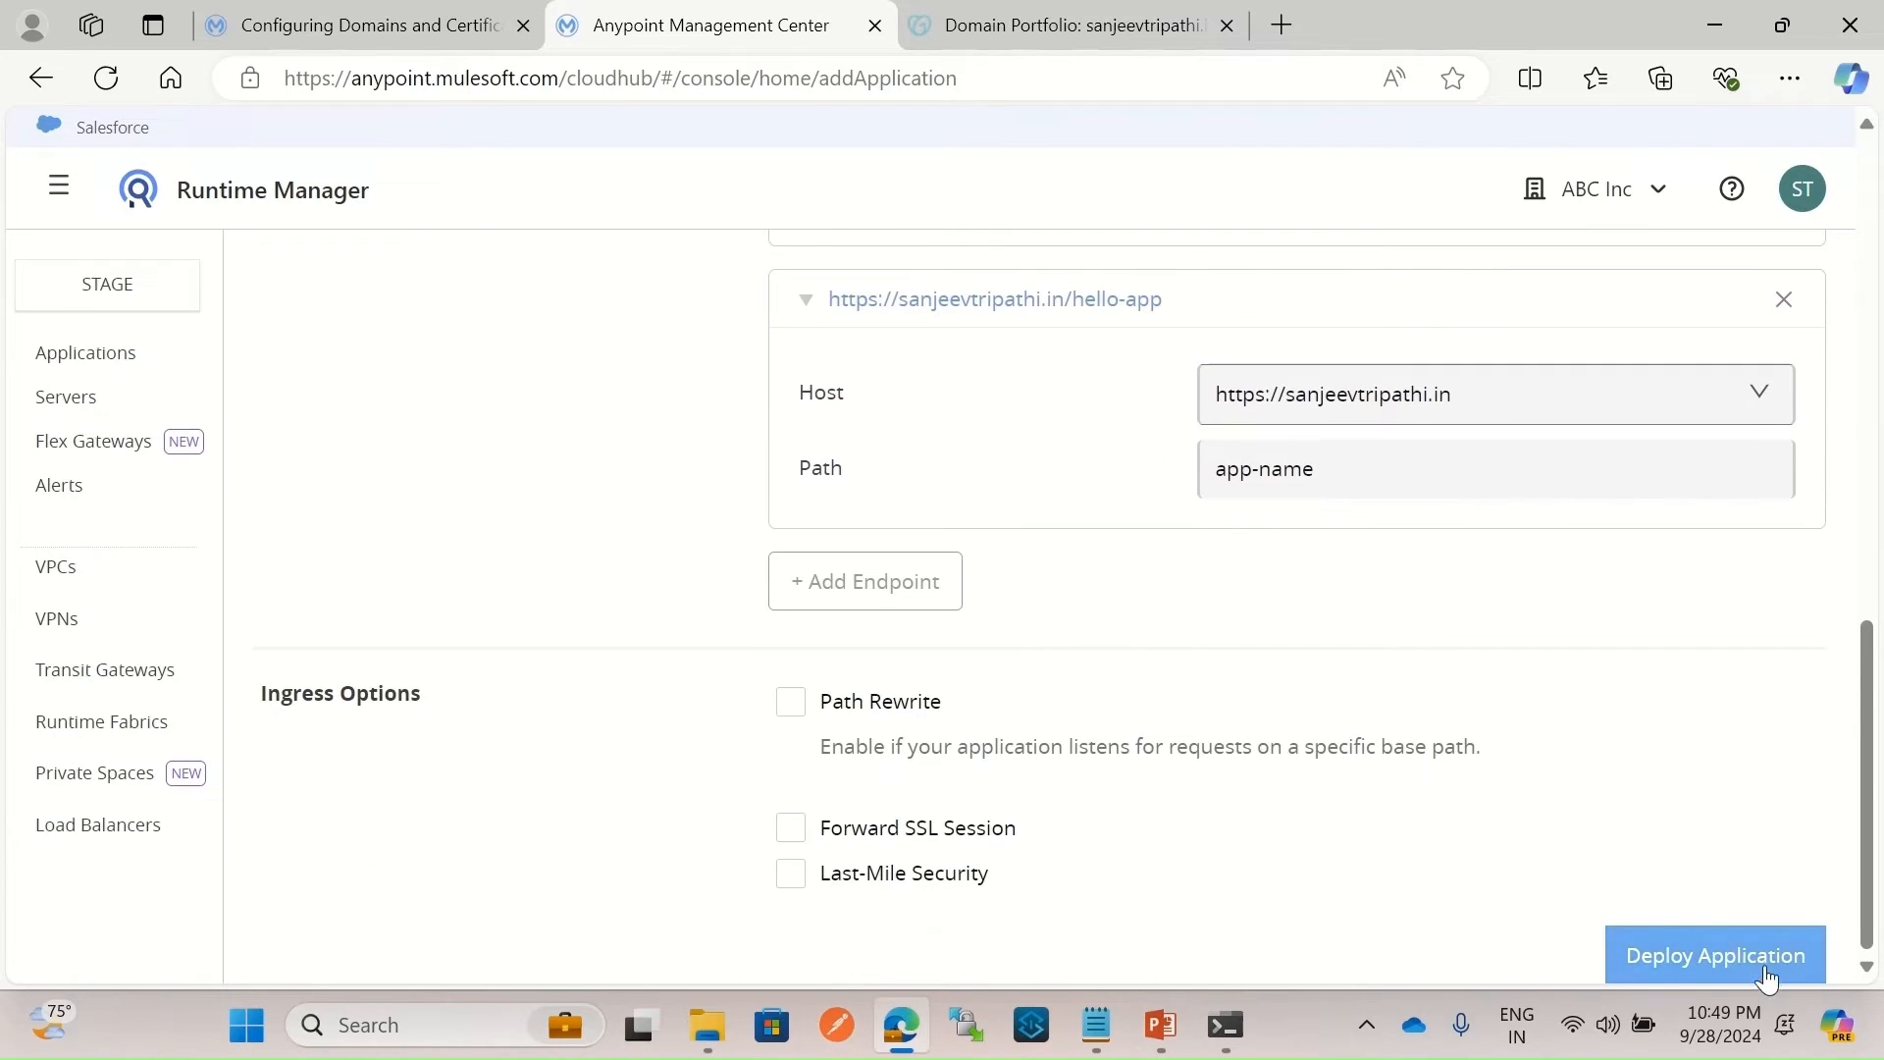
click(1715, 955)
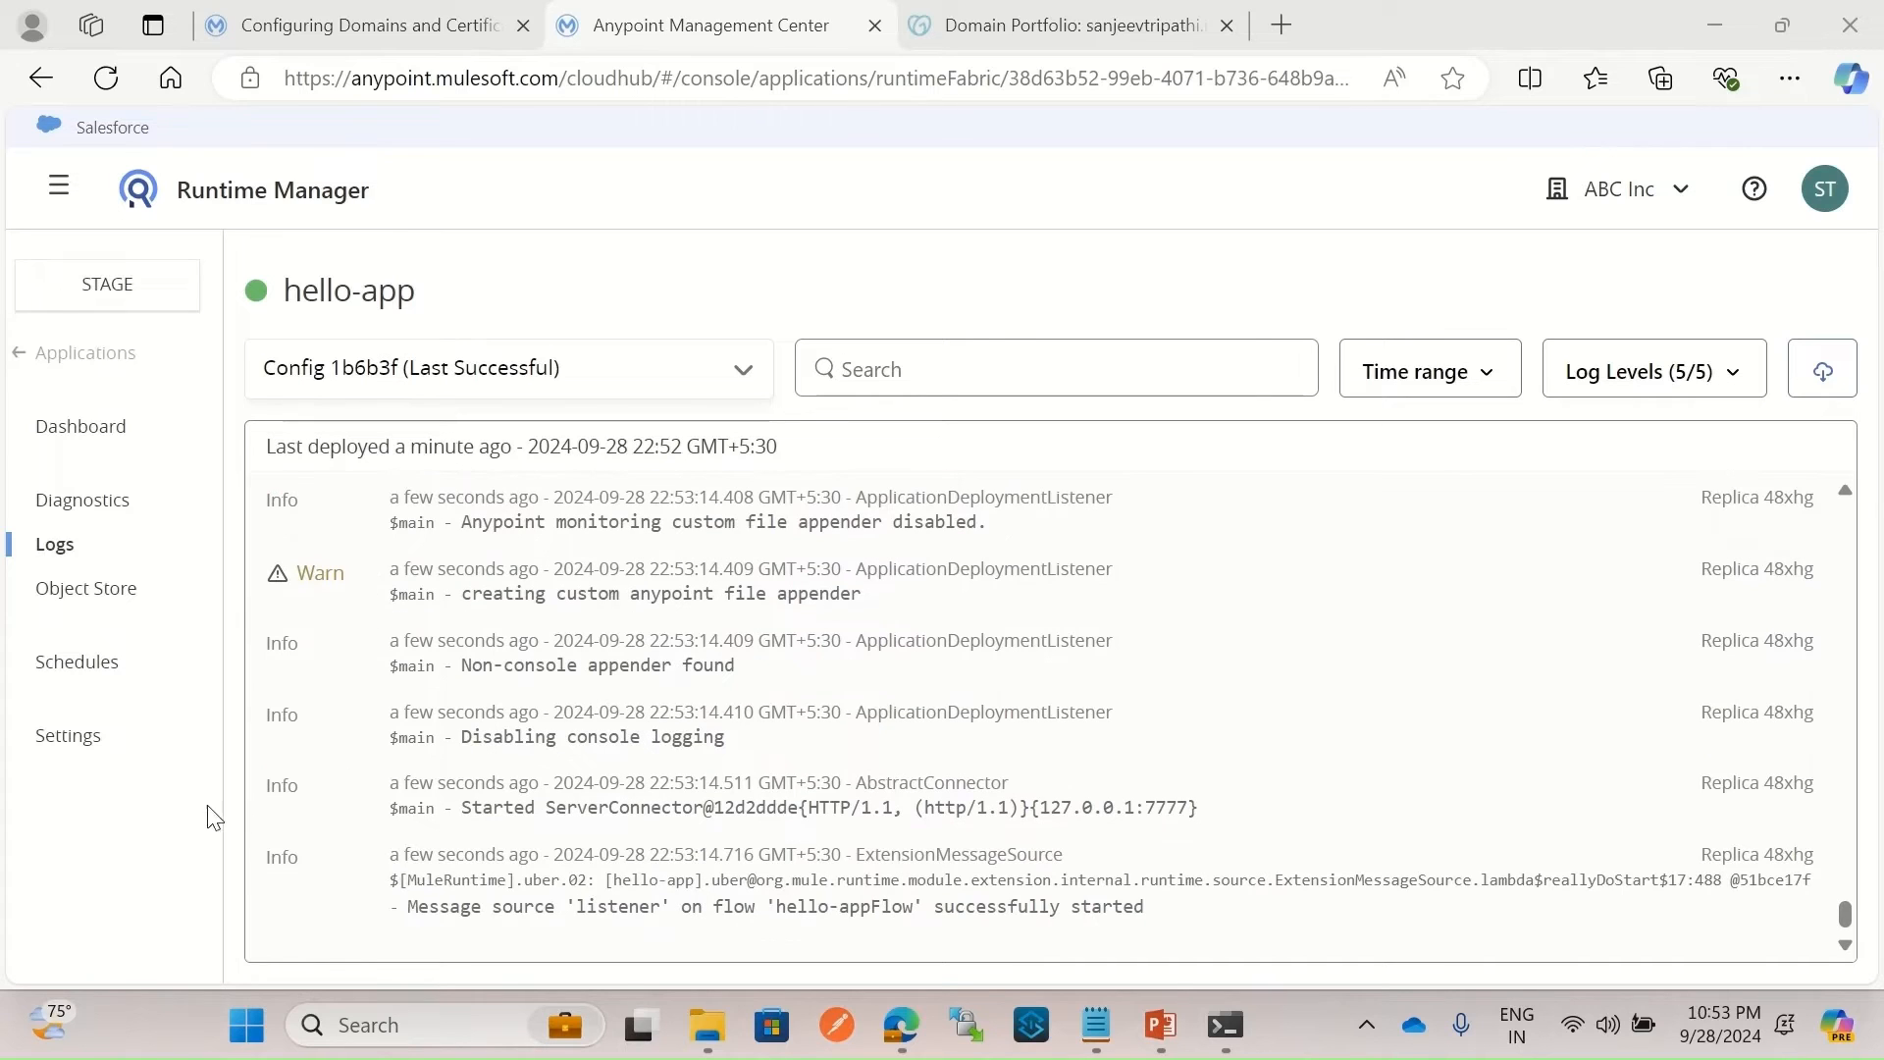
Open the dev subdomain's public endpoint from the hello-app settings and continue past the browser's certificate warning.
click(68, 735)
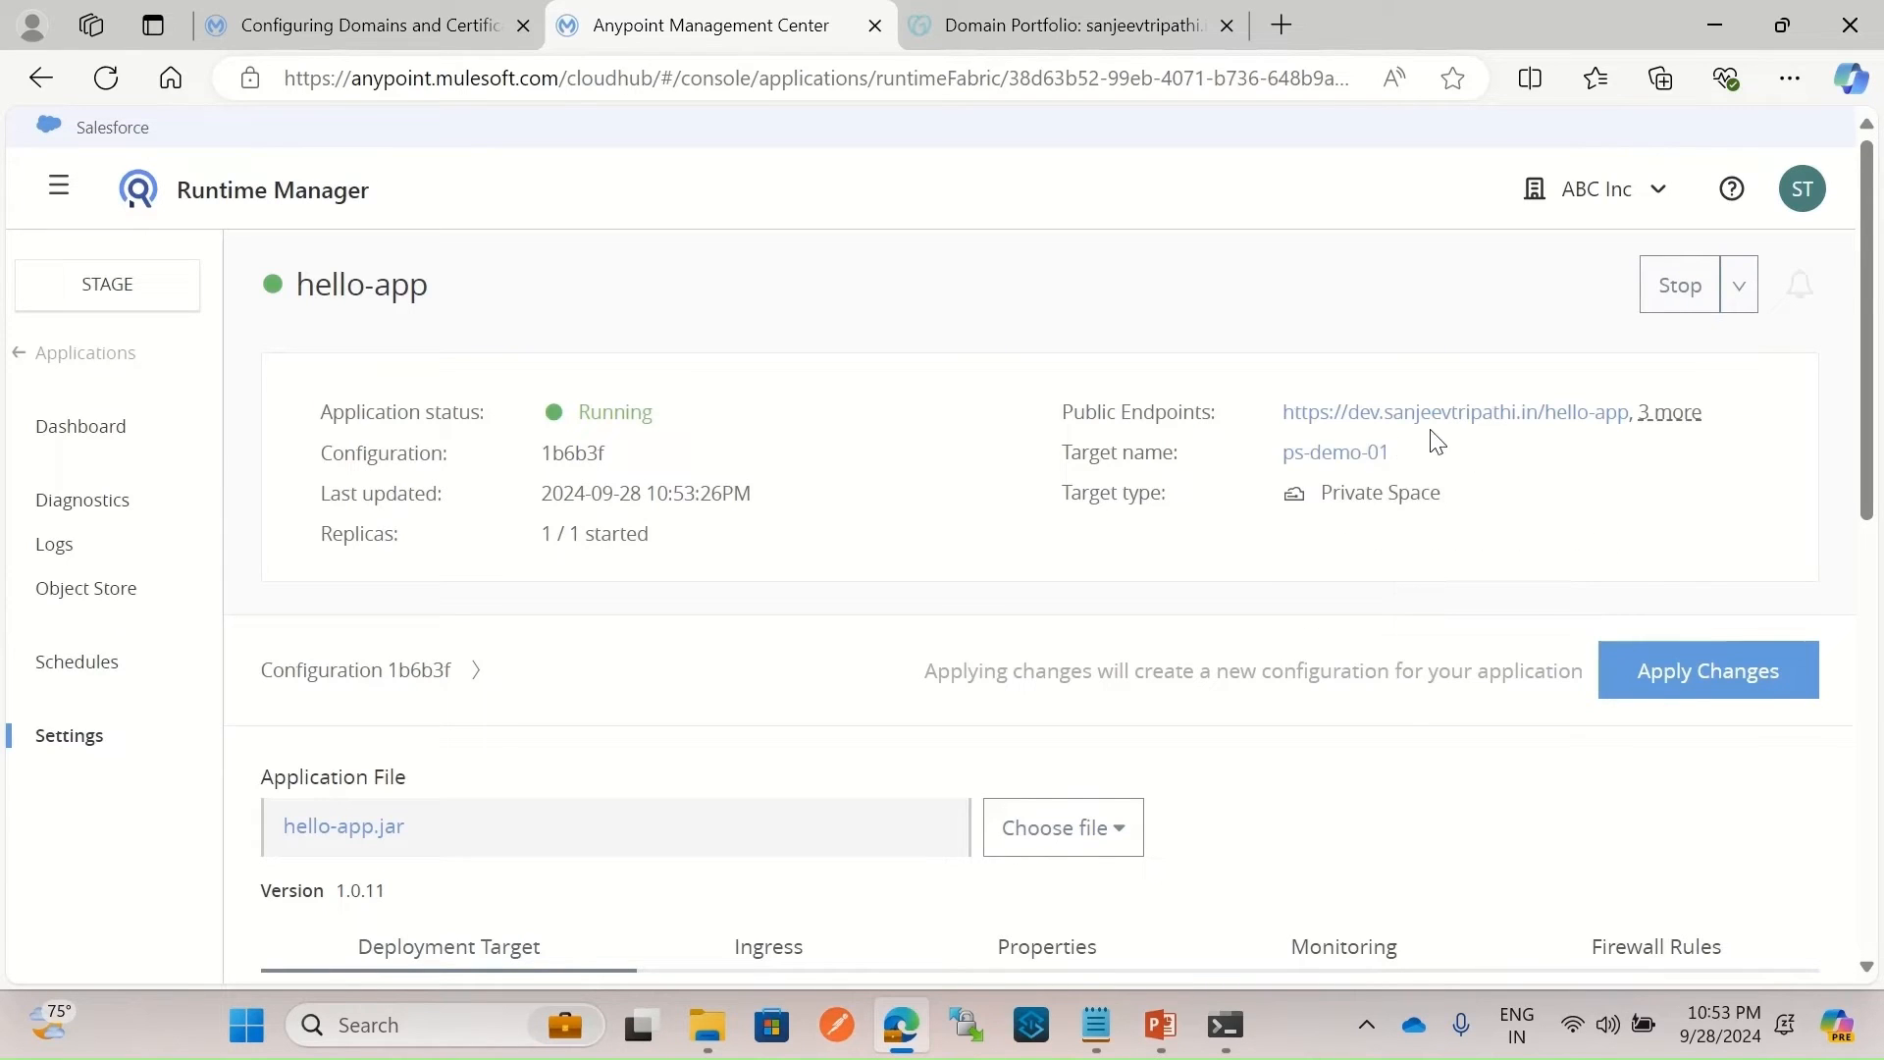
mouse_move(1436, 427)
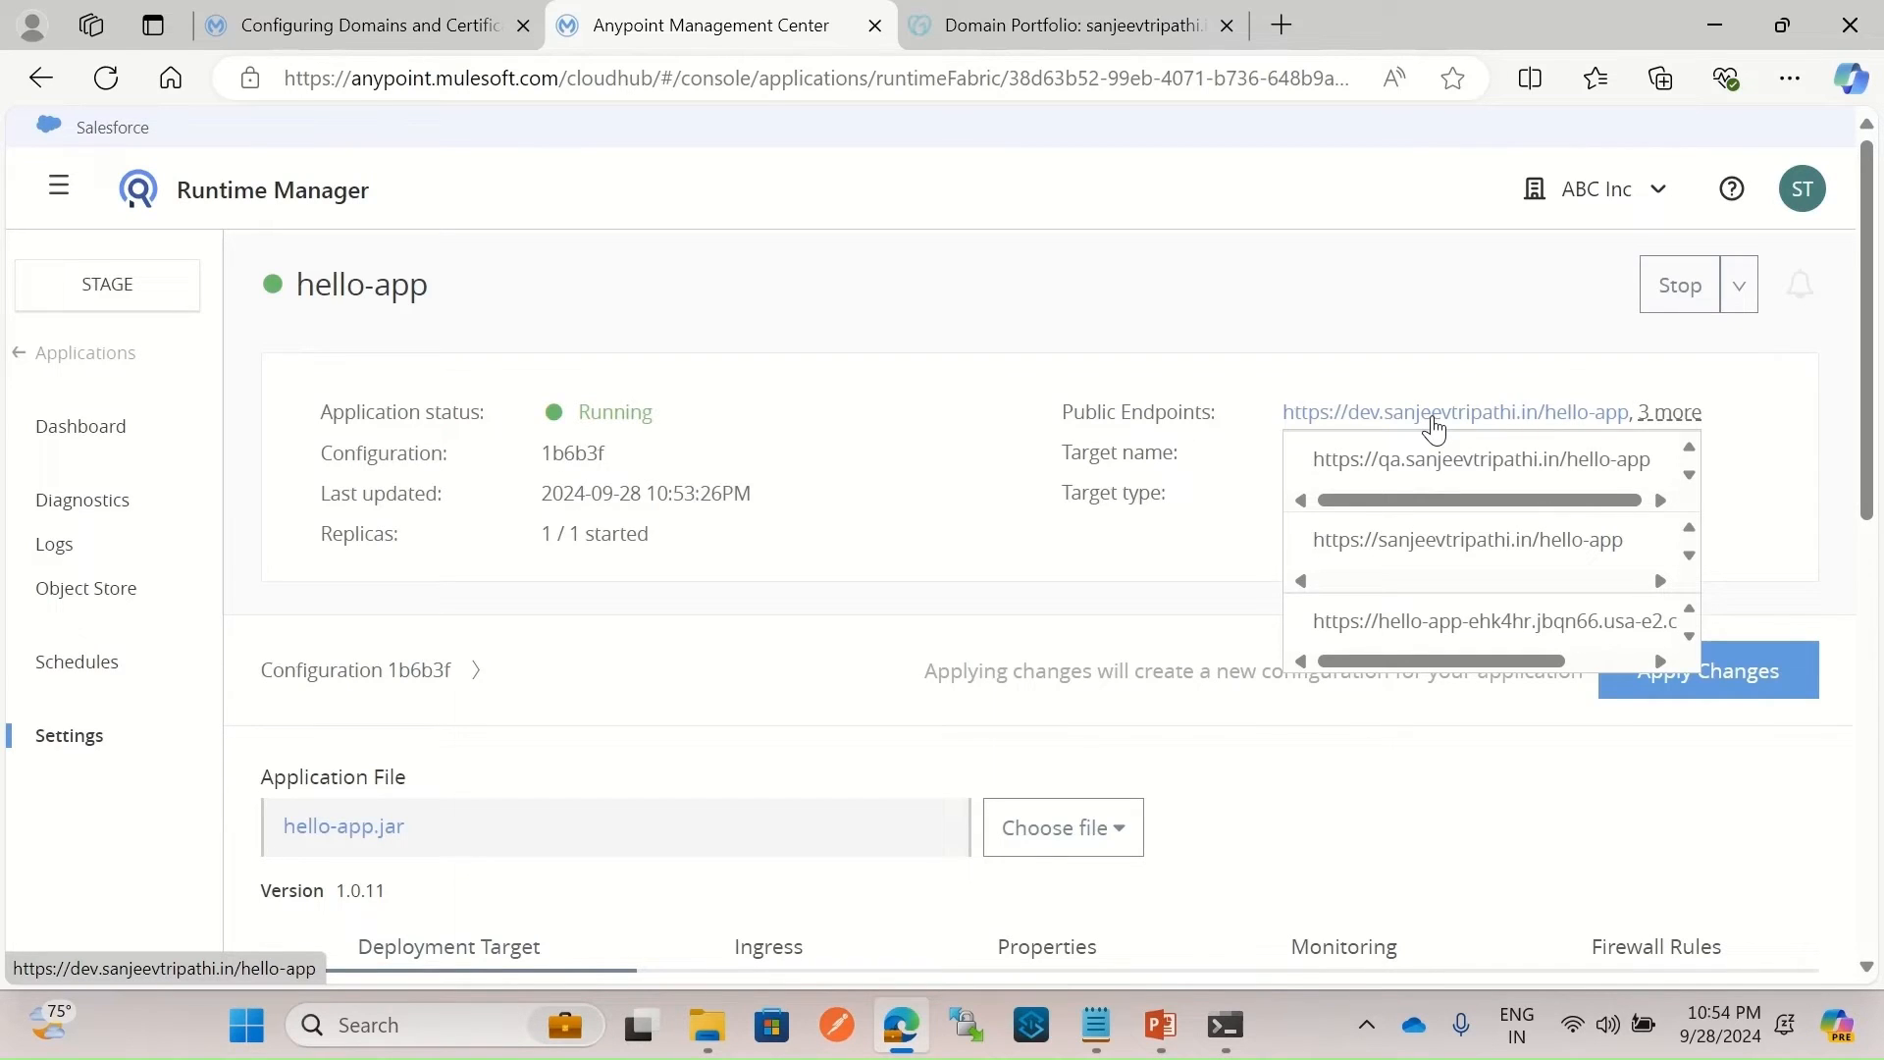
click(1432, 415)
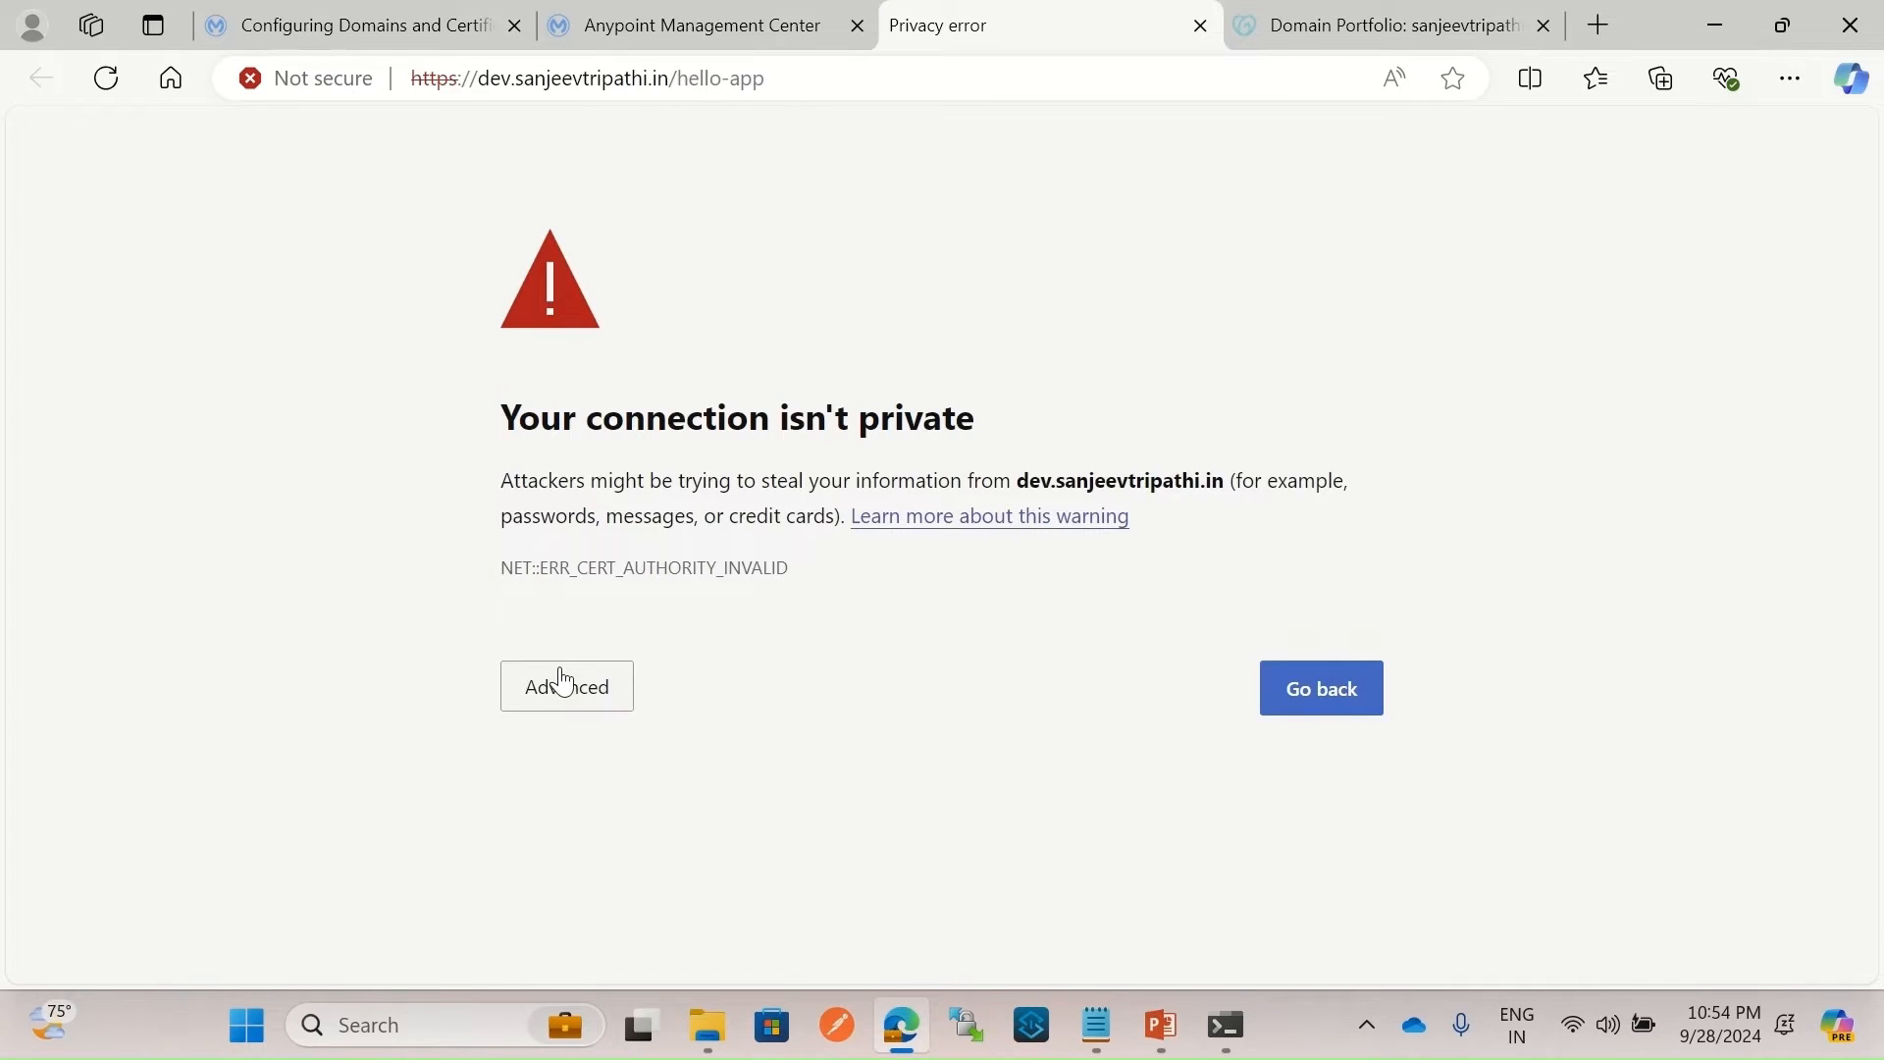
click(563, 682)
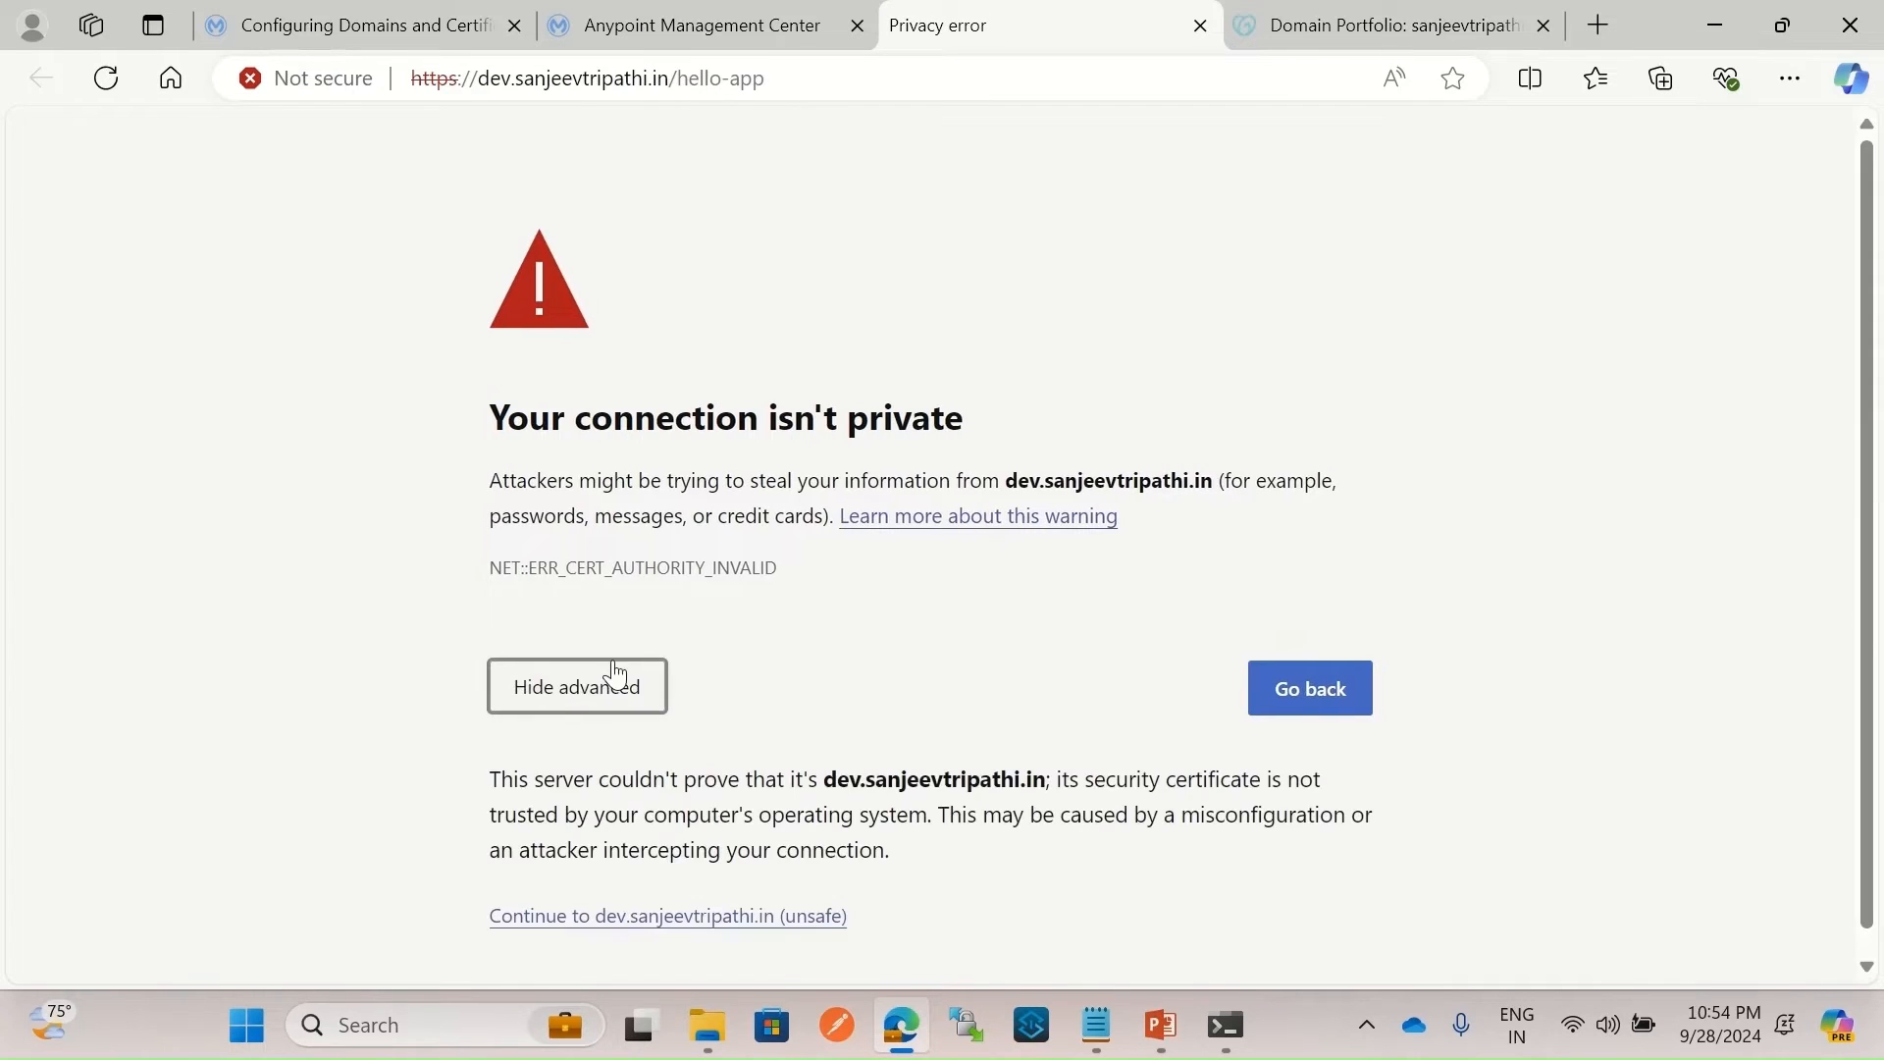
click(658, 926)
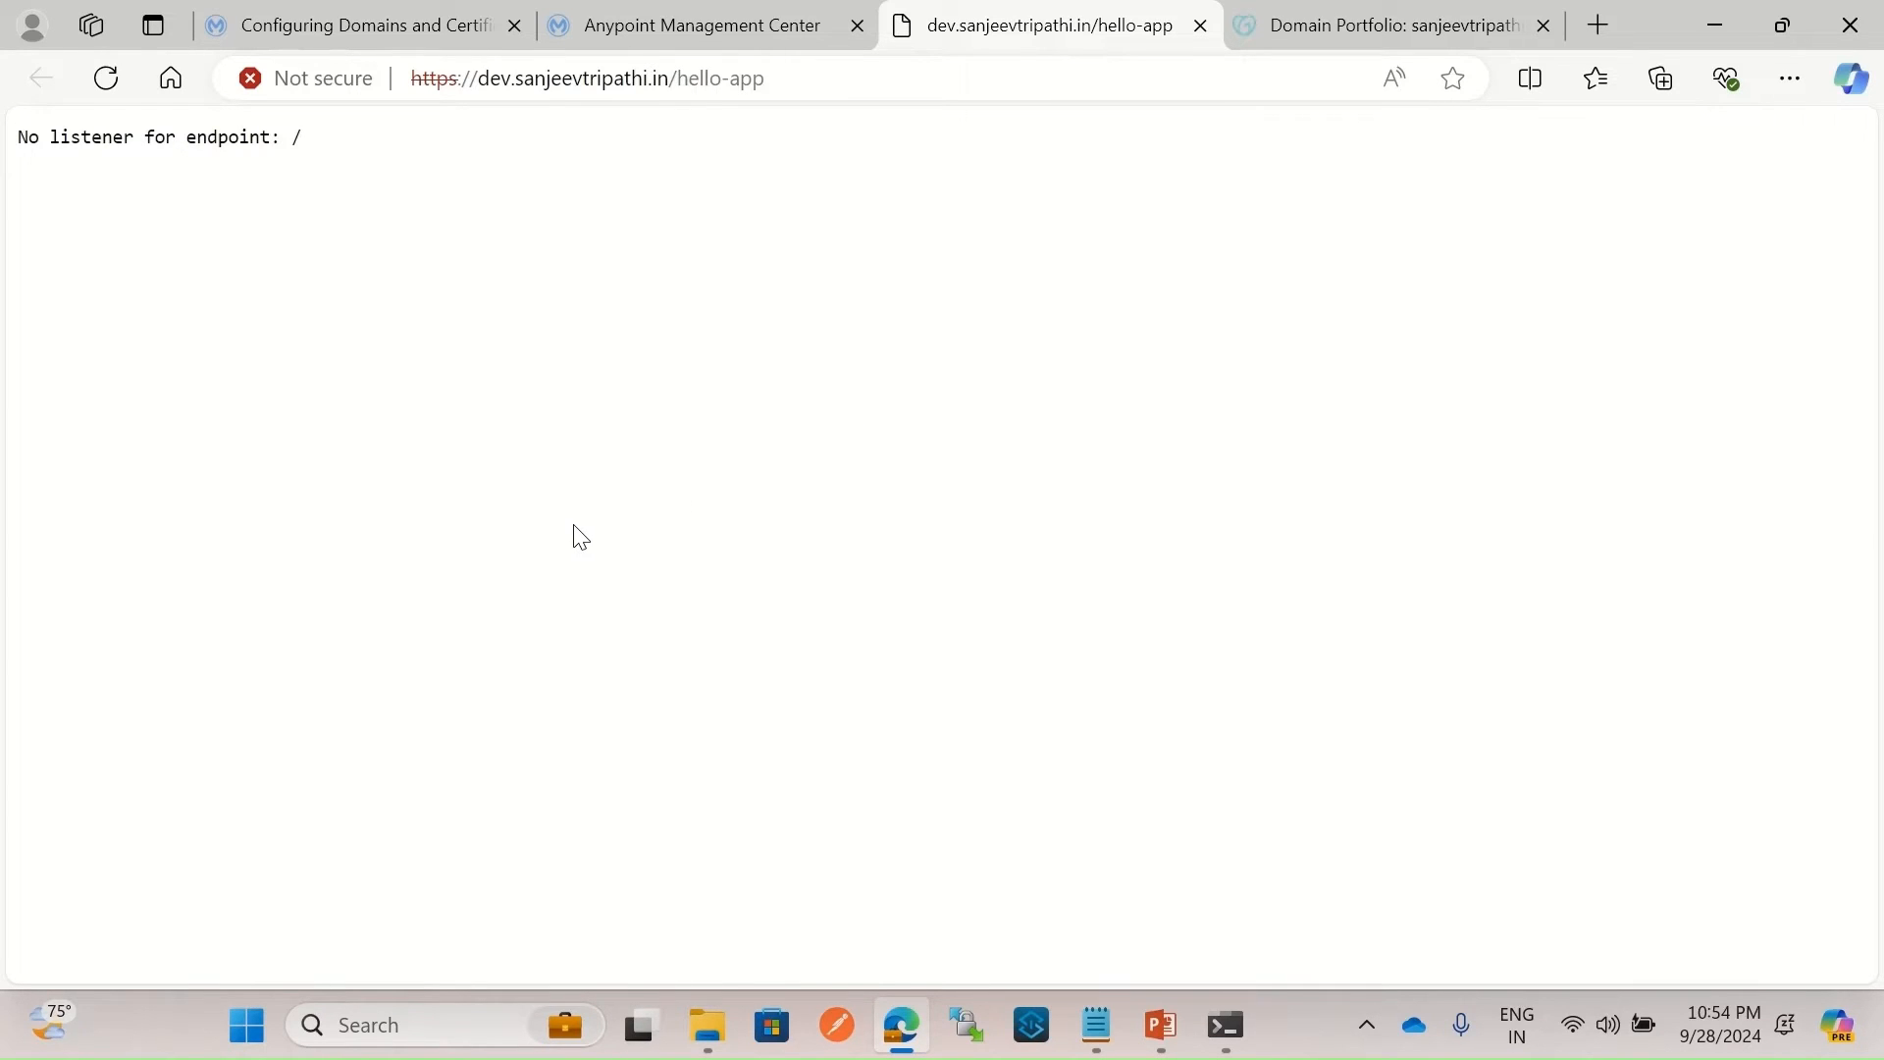
Request the /hello-app/hello path on the dev subdomain, examine the domain and path parts of the URL, and reload it.
click(944, 78)
click(952, 112)
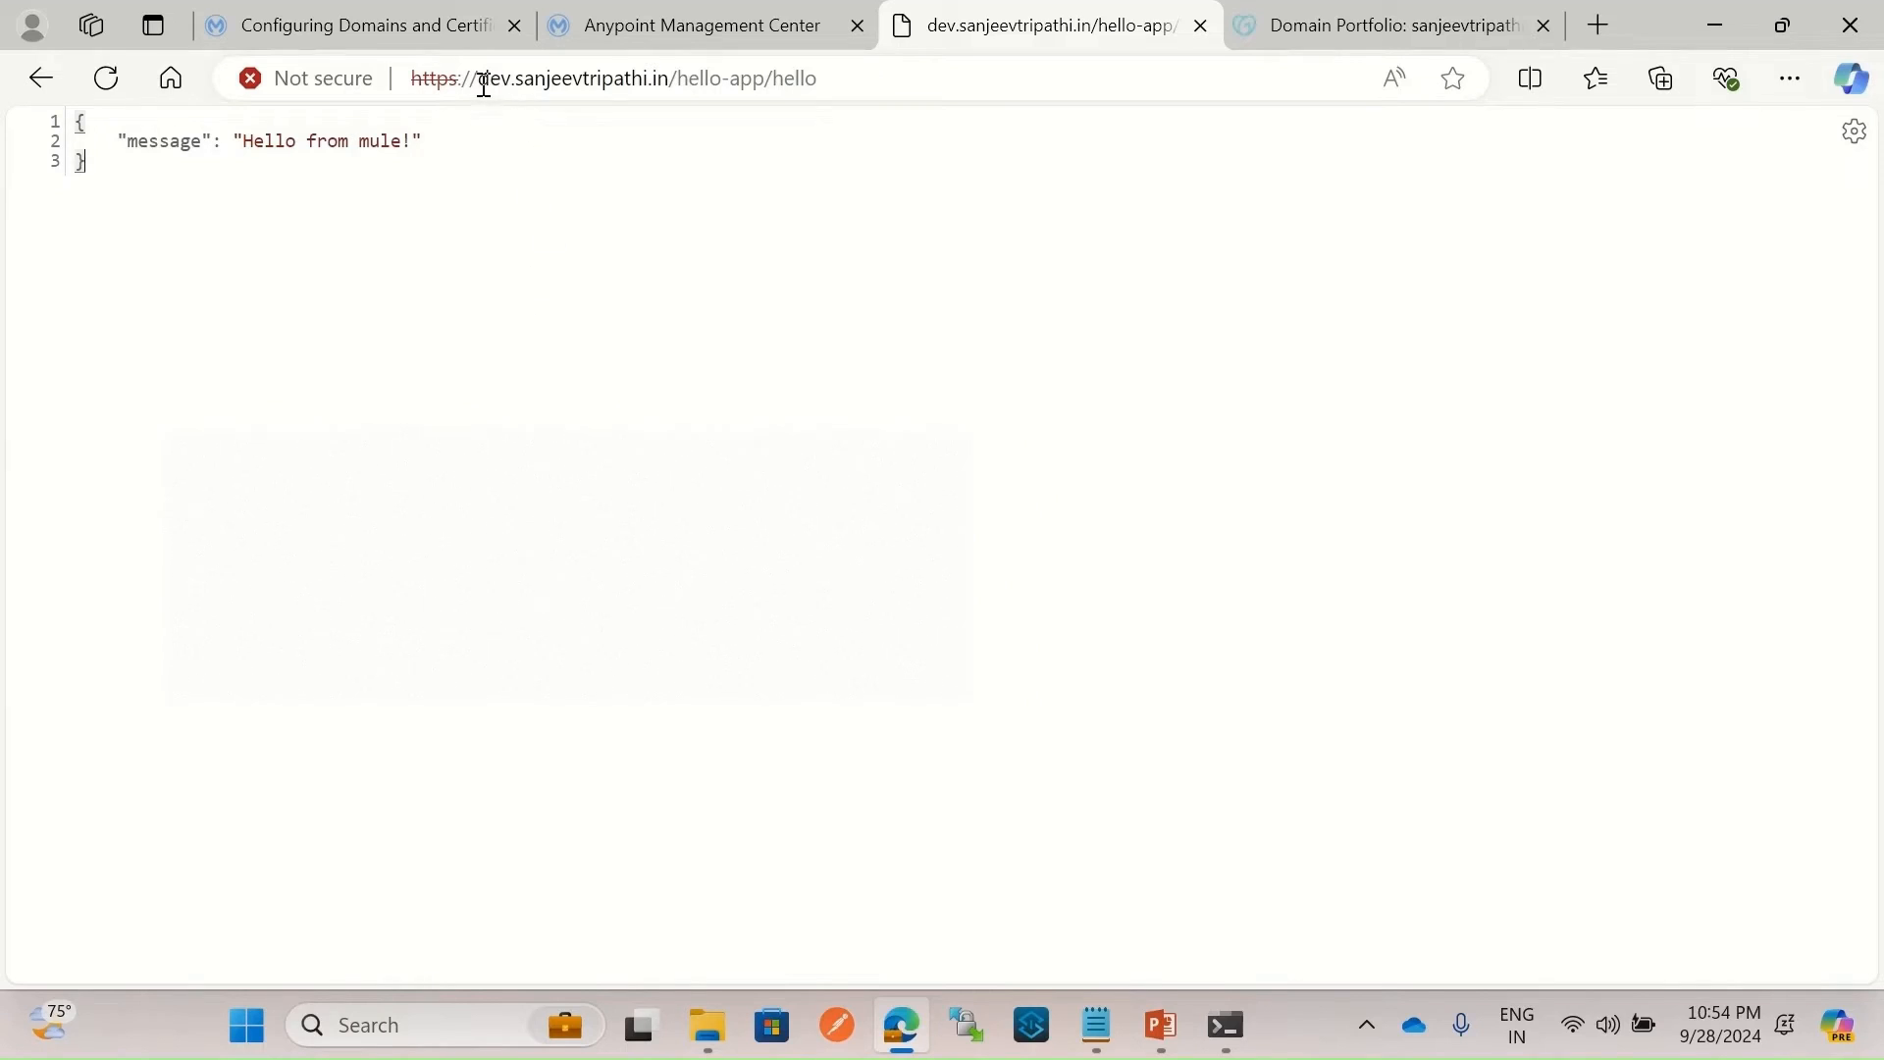
drag(480, 80, 670, 78)
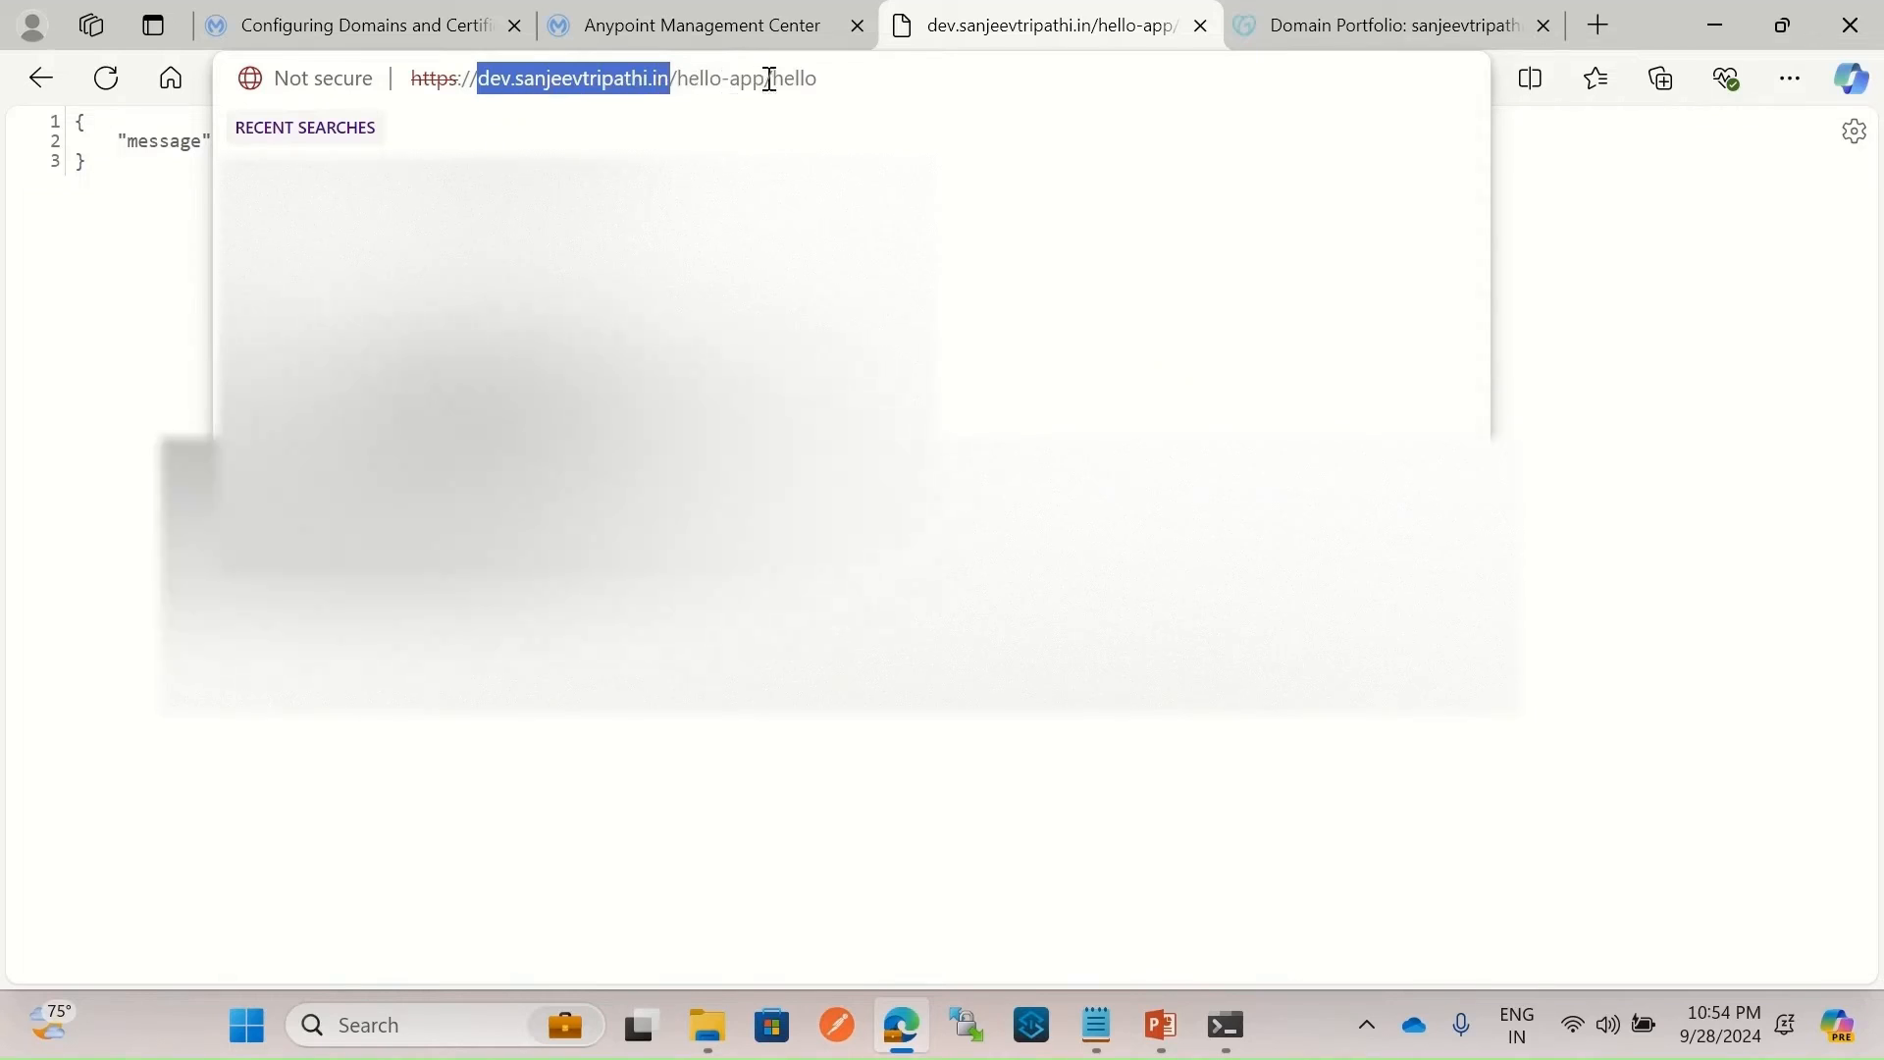
drag(766, 77, 620, 77)
click(809, 79)
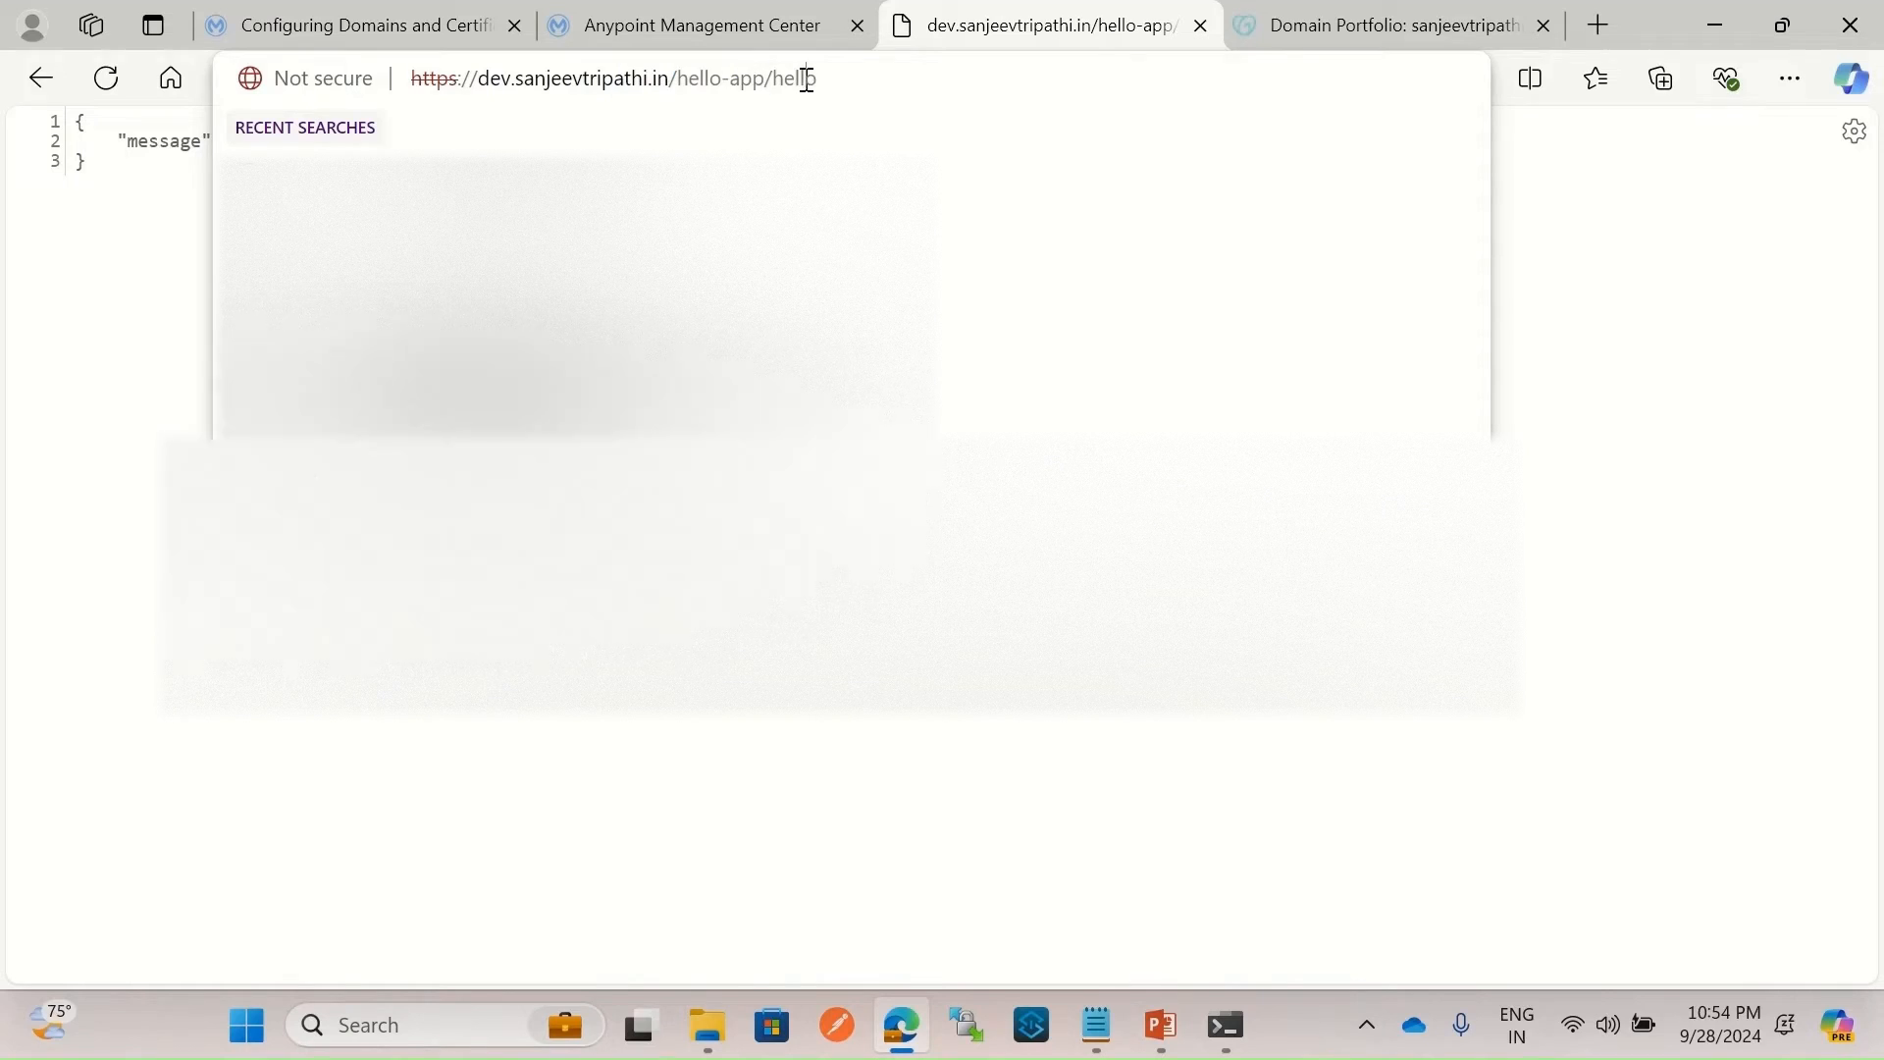
key(Return)
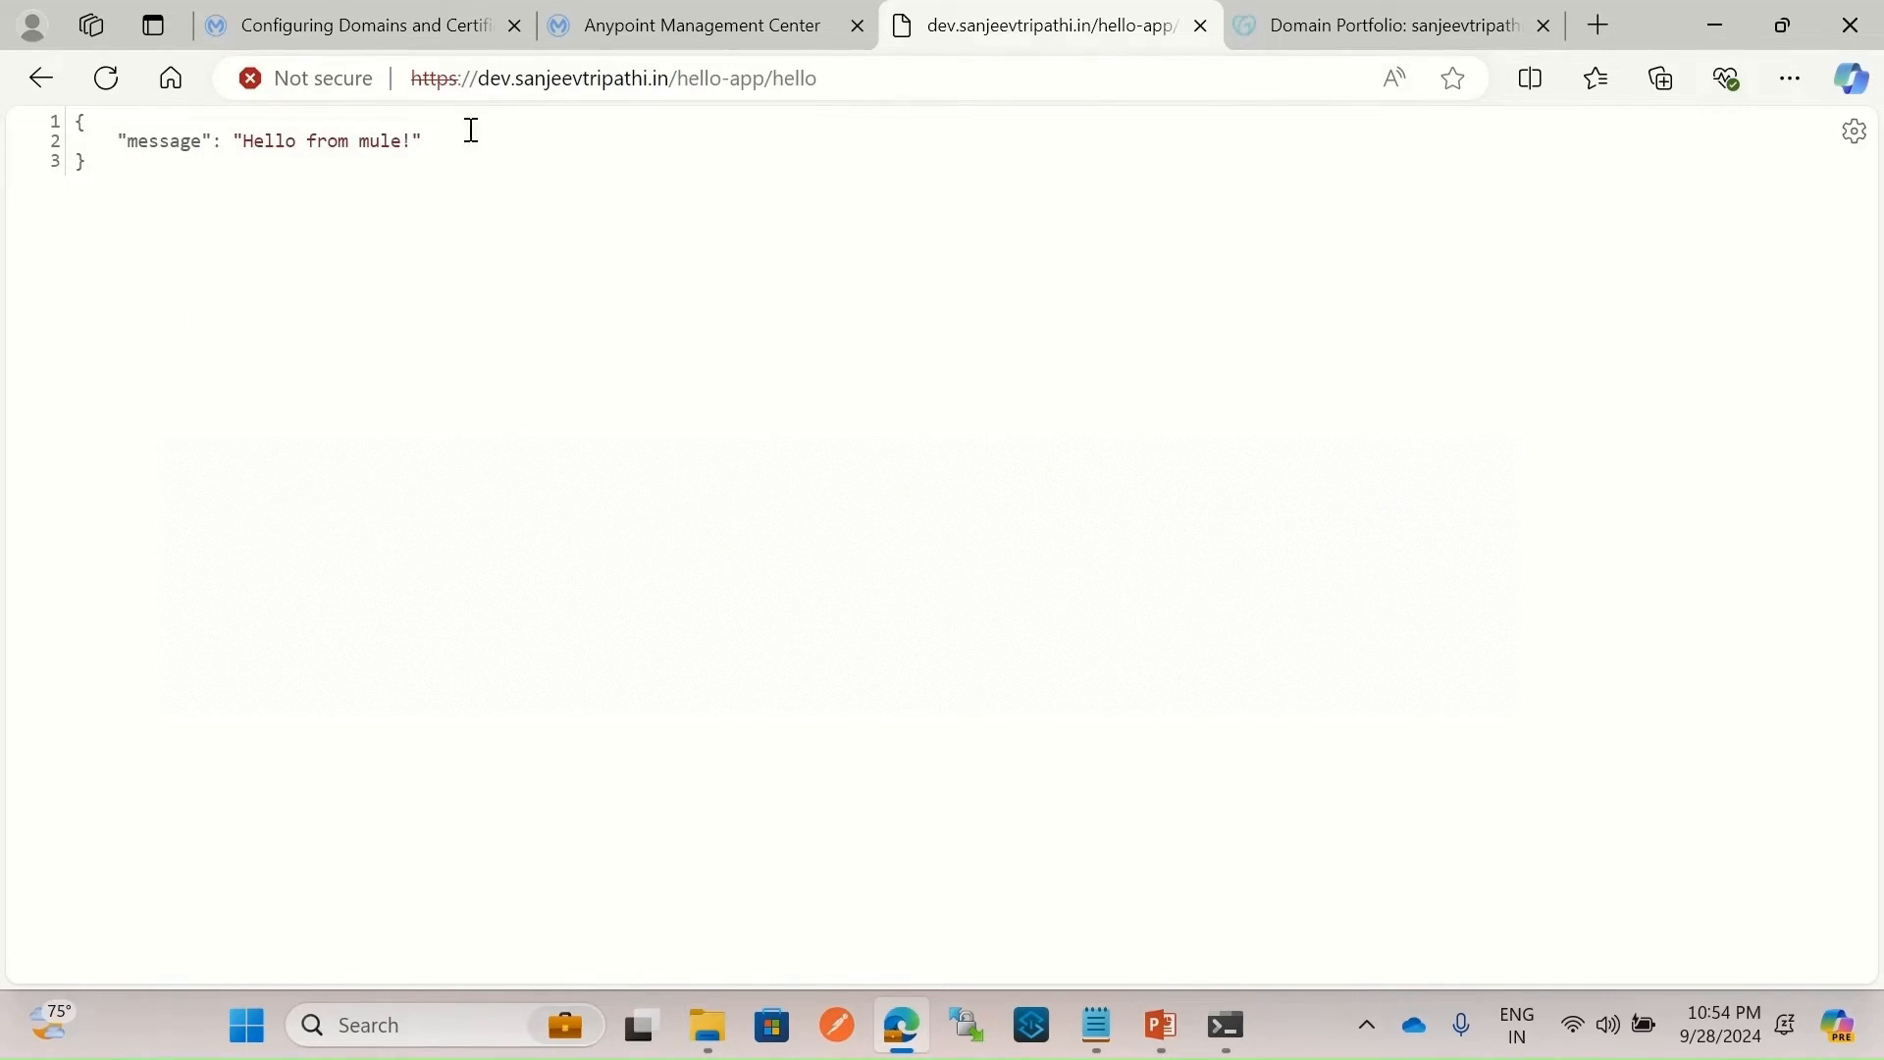
Return to the hello-app settings, open the qa subdomain's public endpoint, and continue past the certificate warning.
click(734, 29)
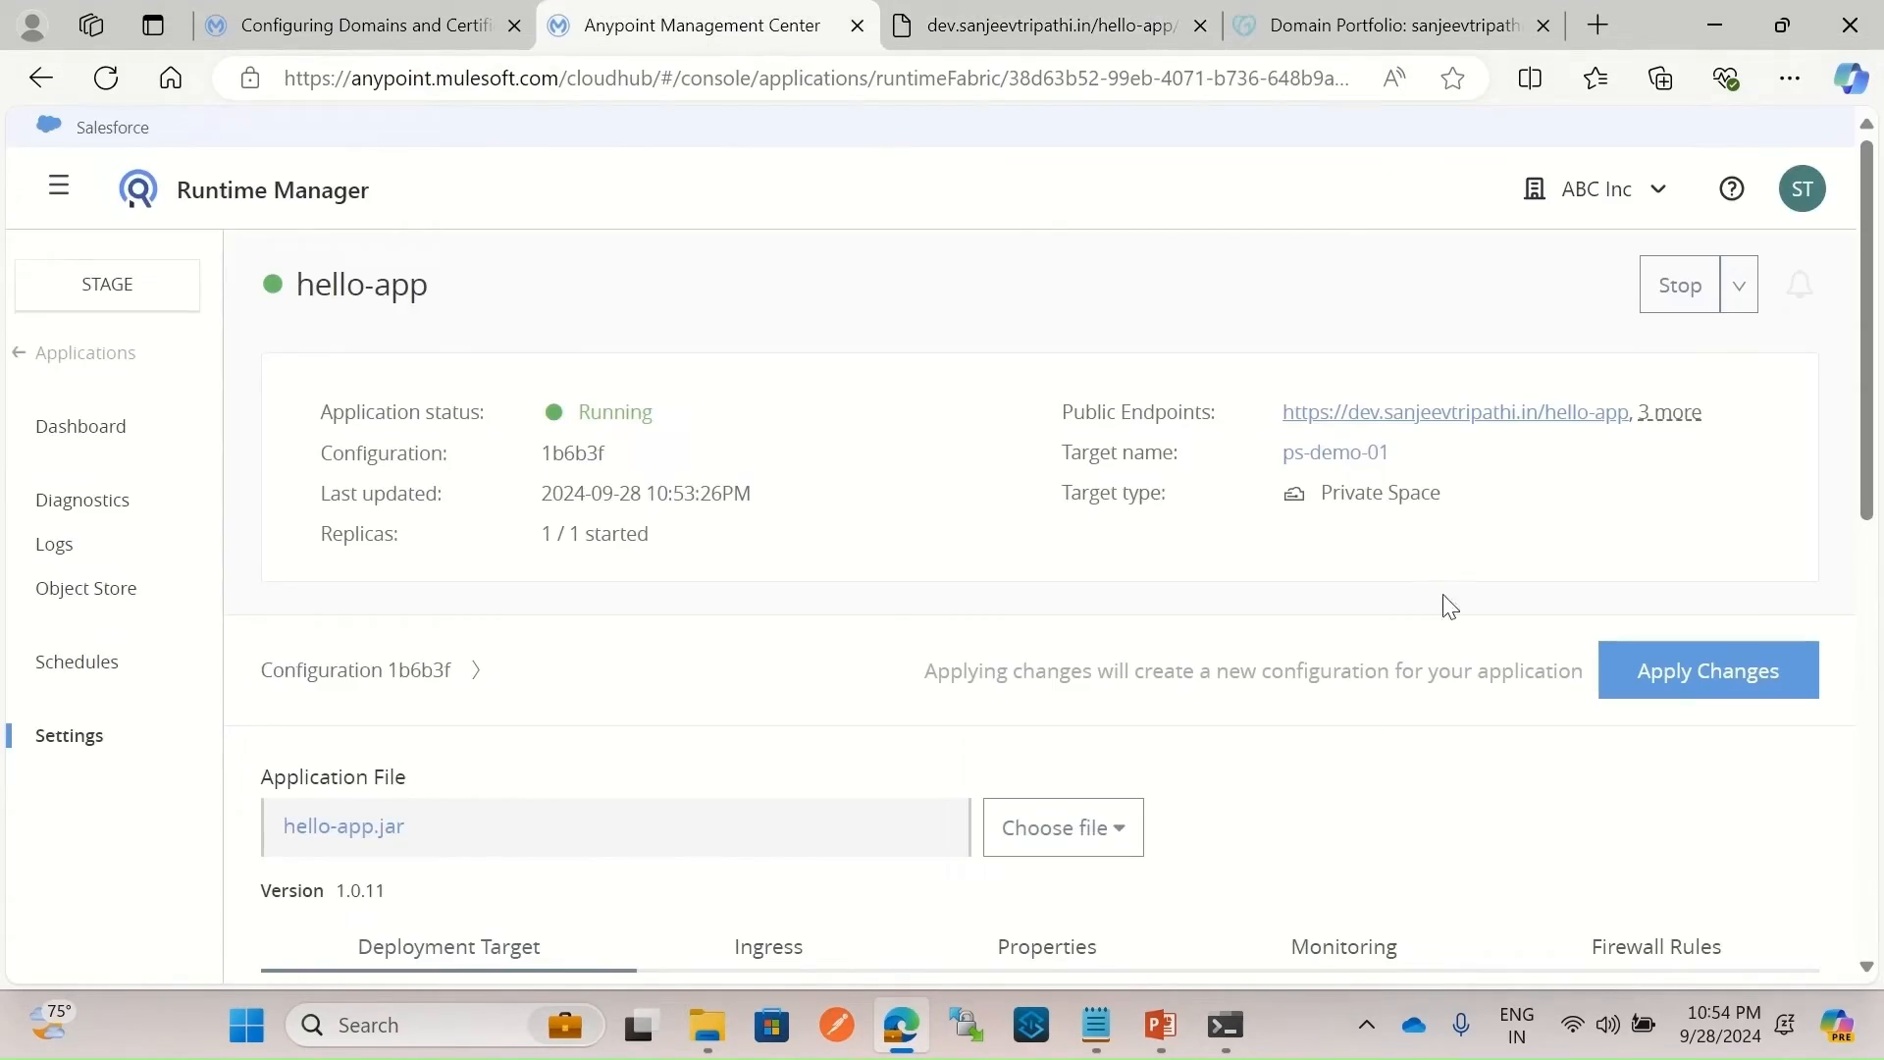
mouse_move(1687, 427)
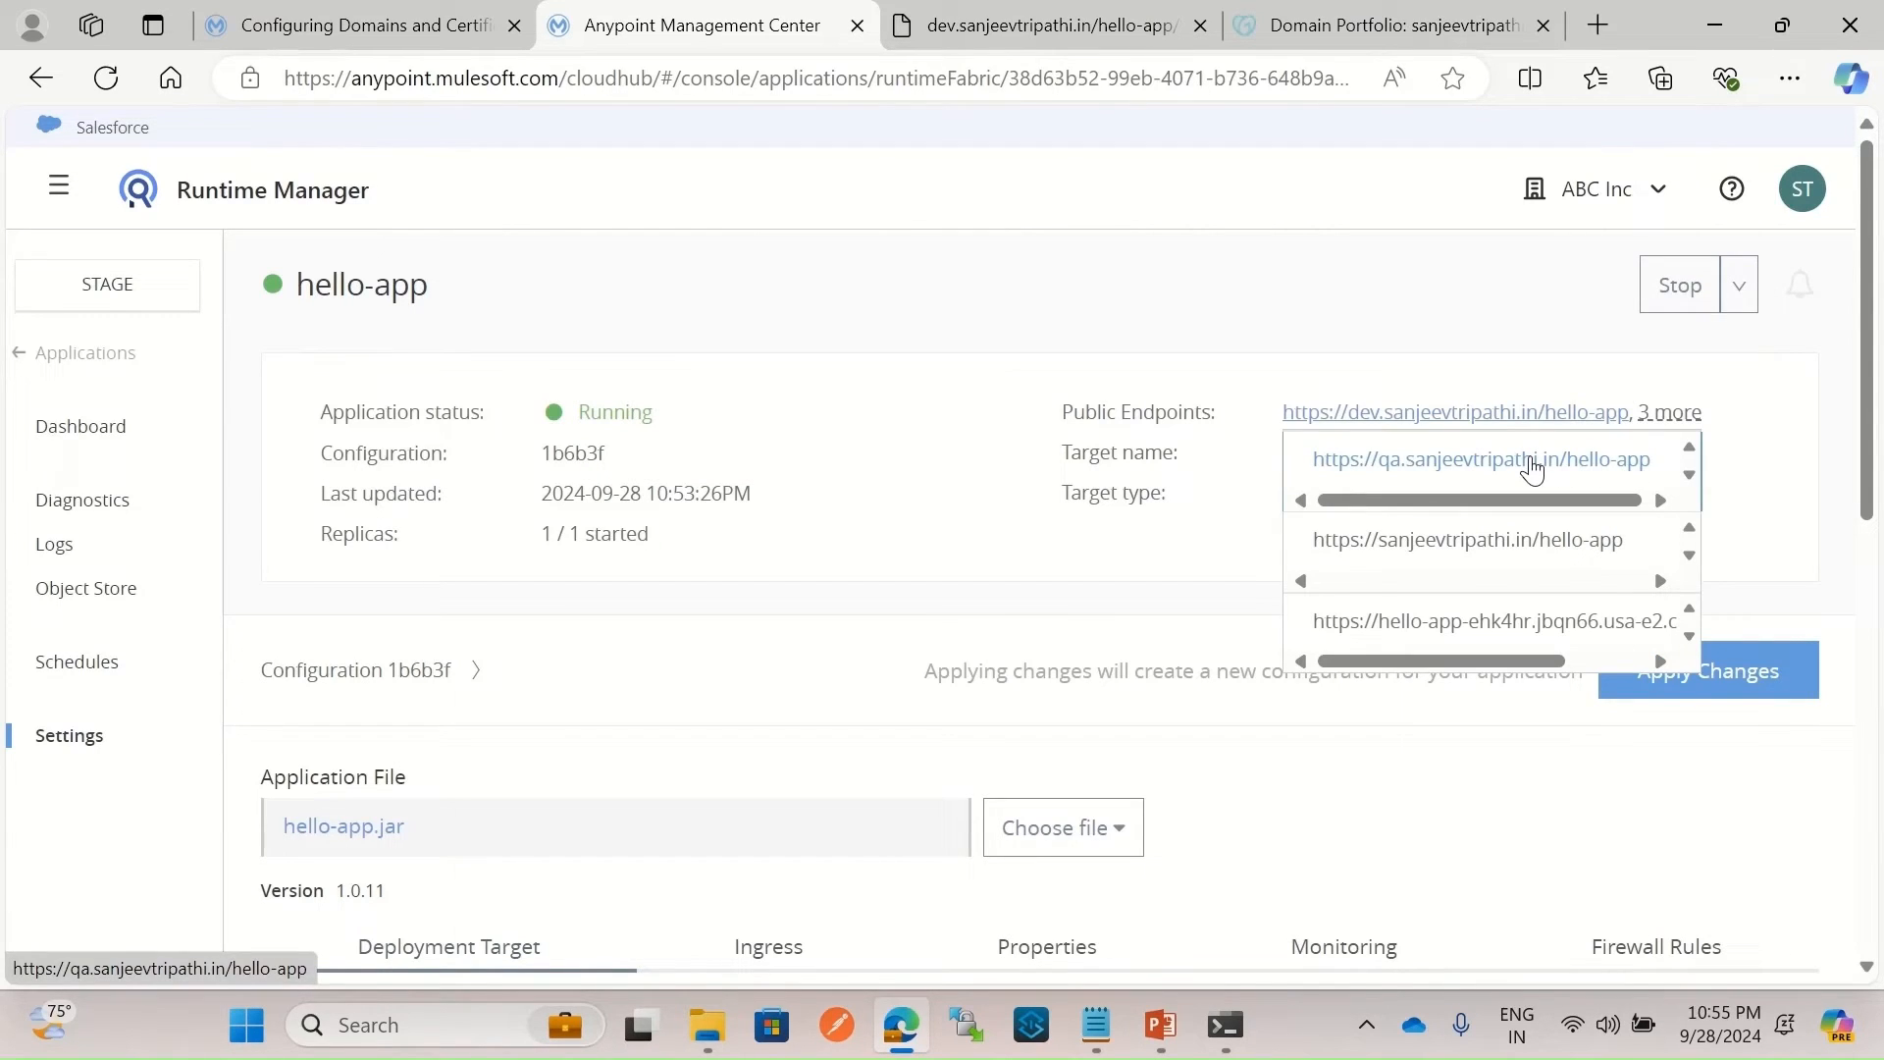
click(1533, 469)
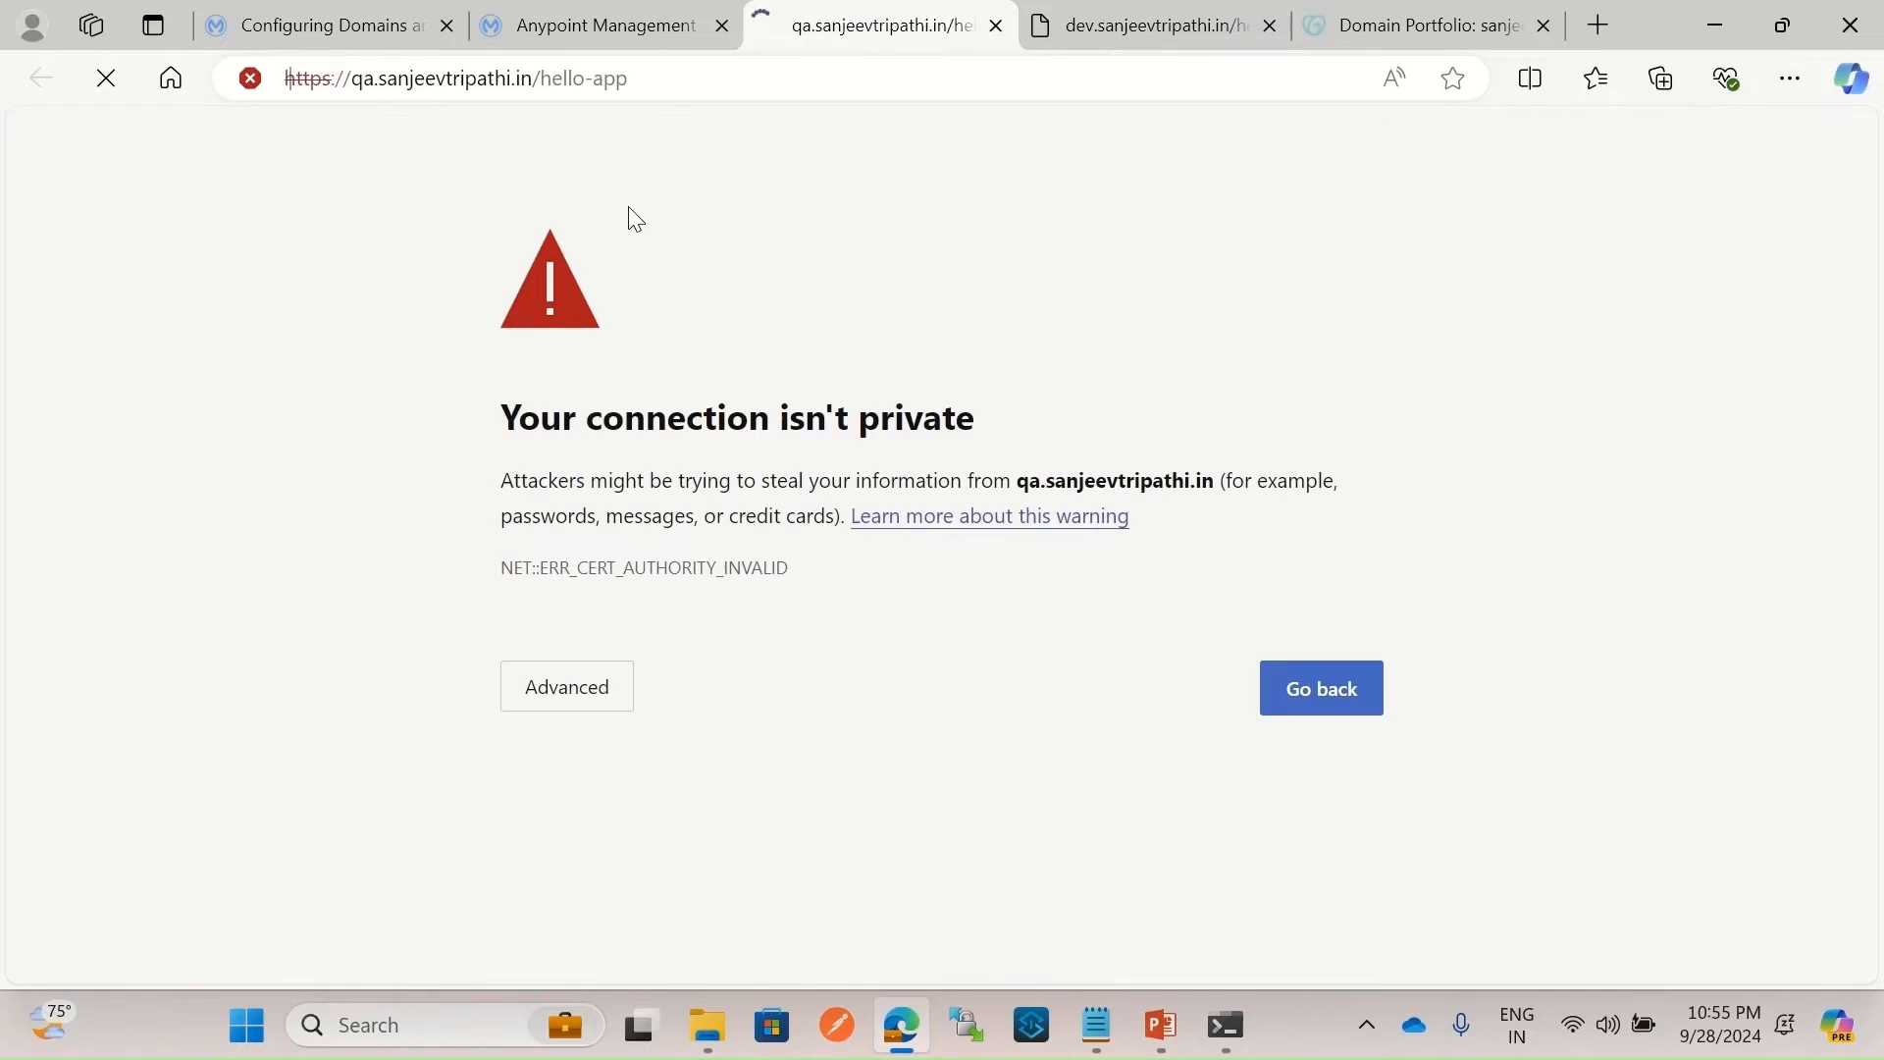
click(583, 699)
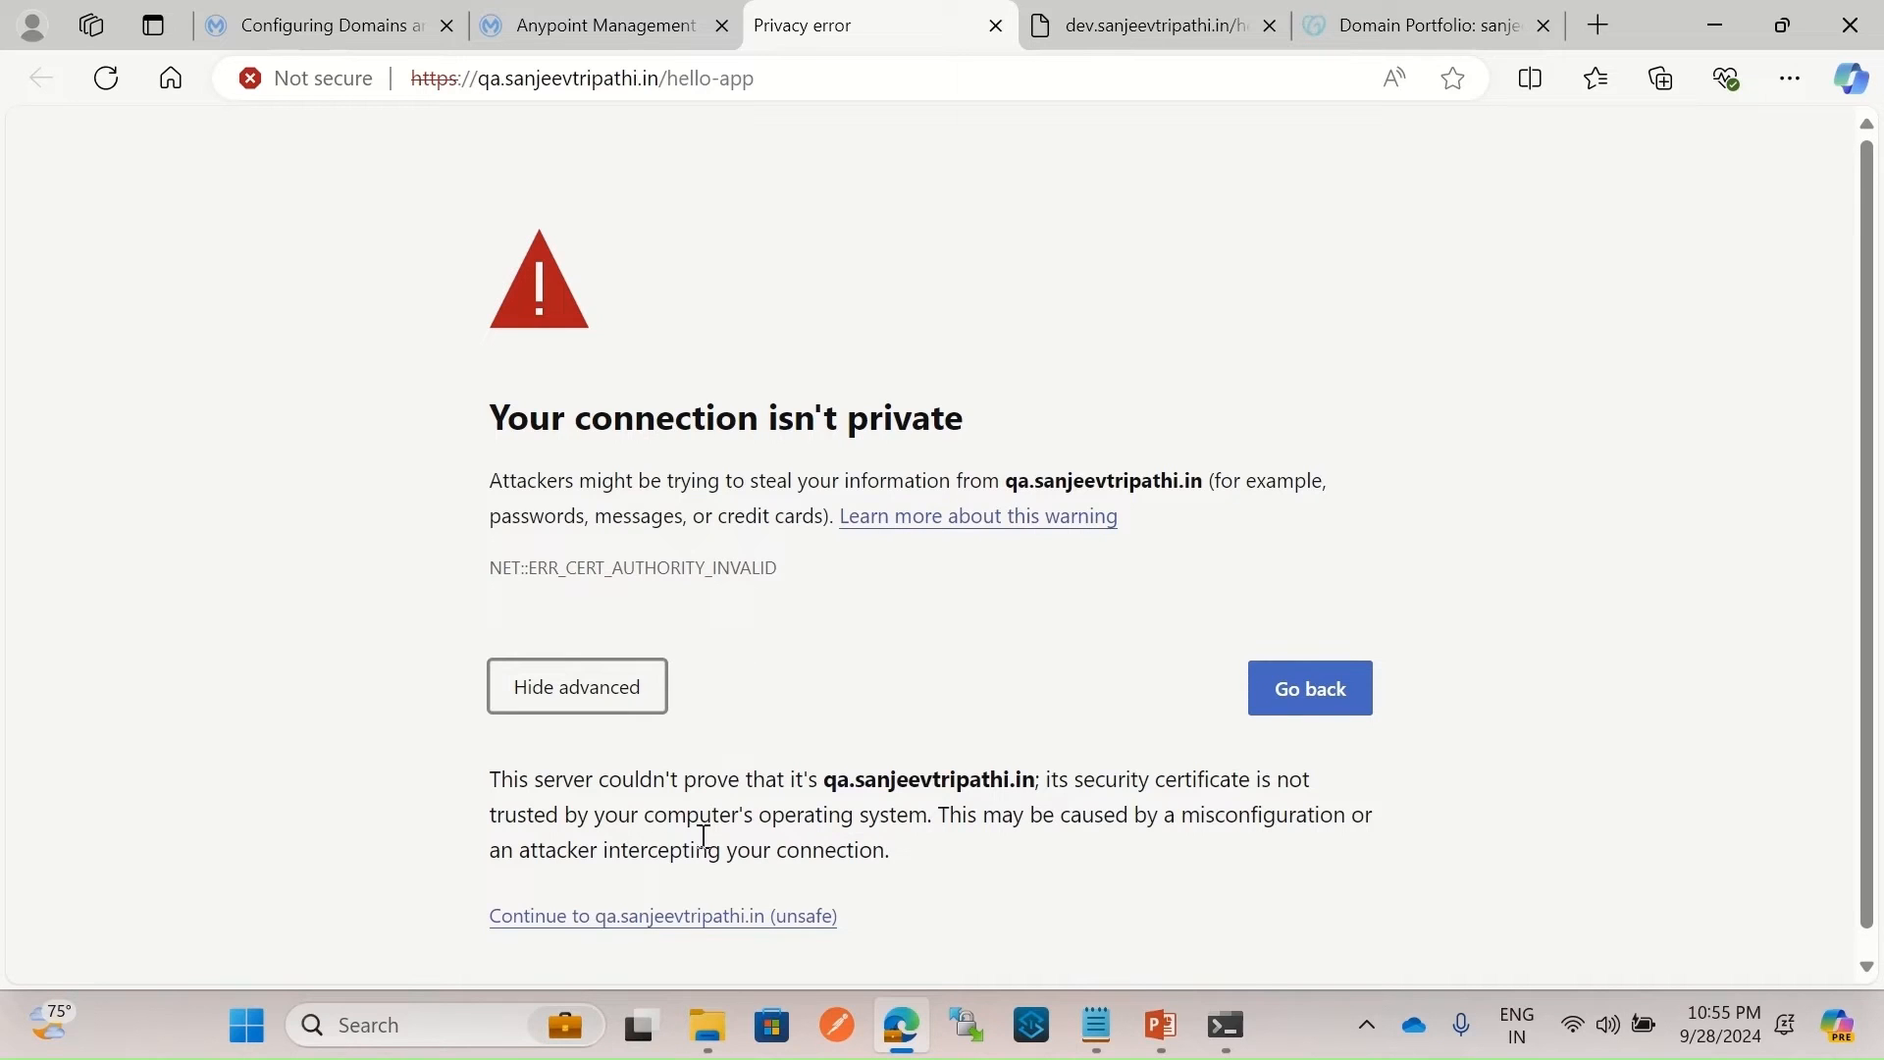
click(652, 919)
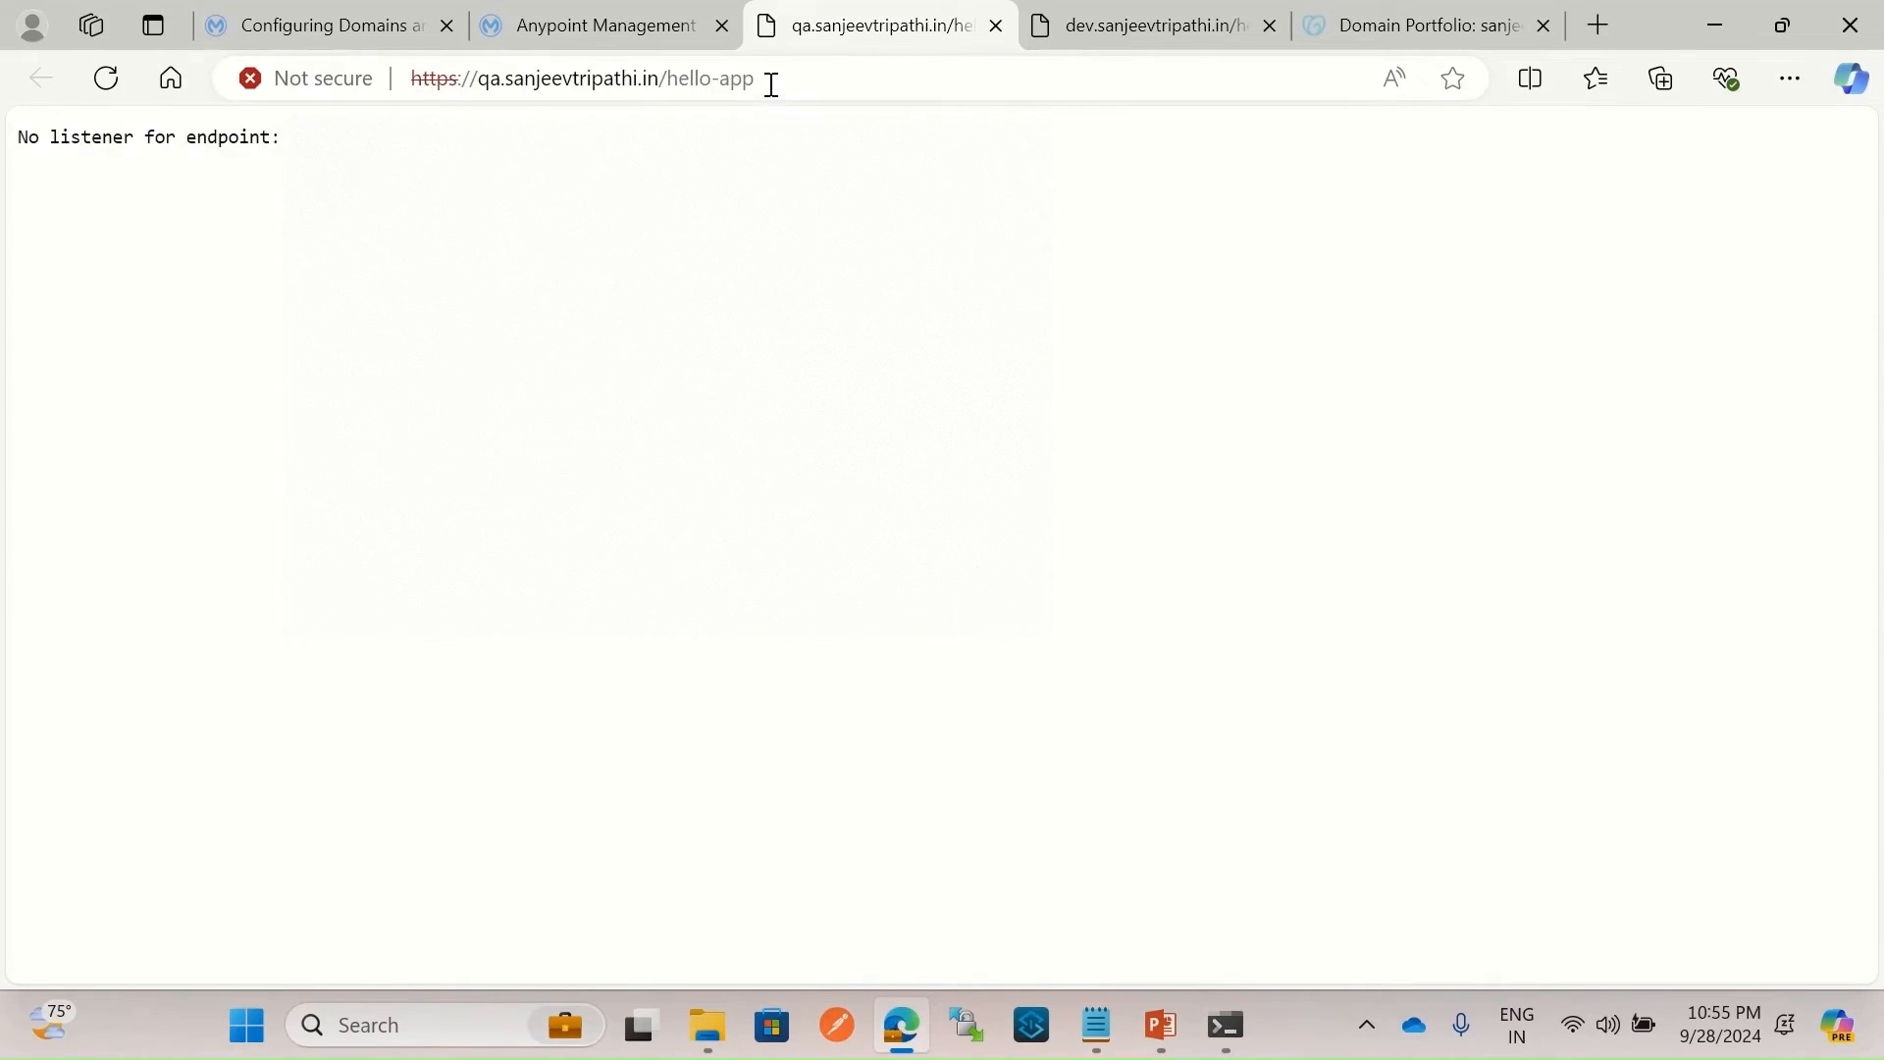
Request the /hello-app/hello path on the qa subdomain by appending /hello to the endpoint URL.
click(772, 84)
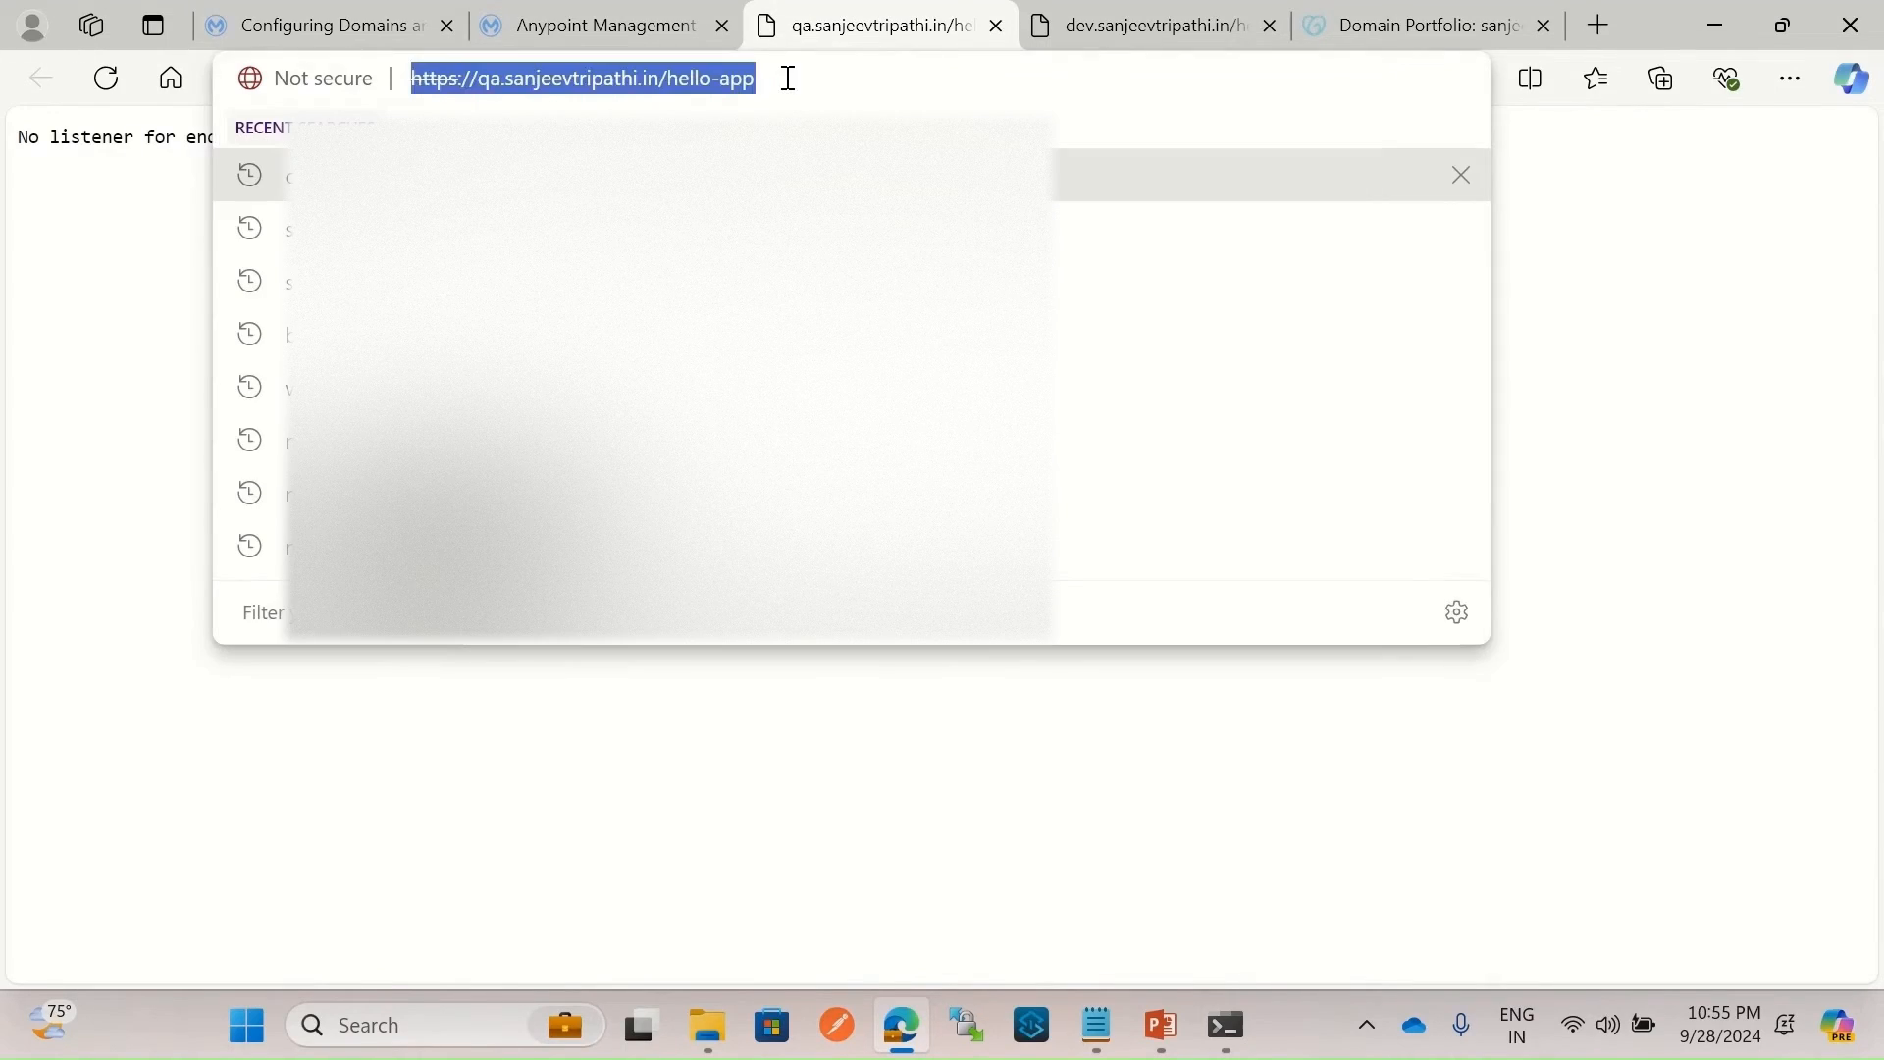
click(788, 78)
text(/hell)
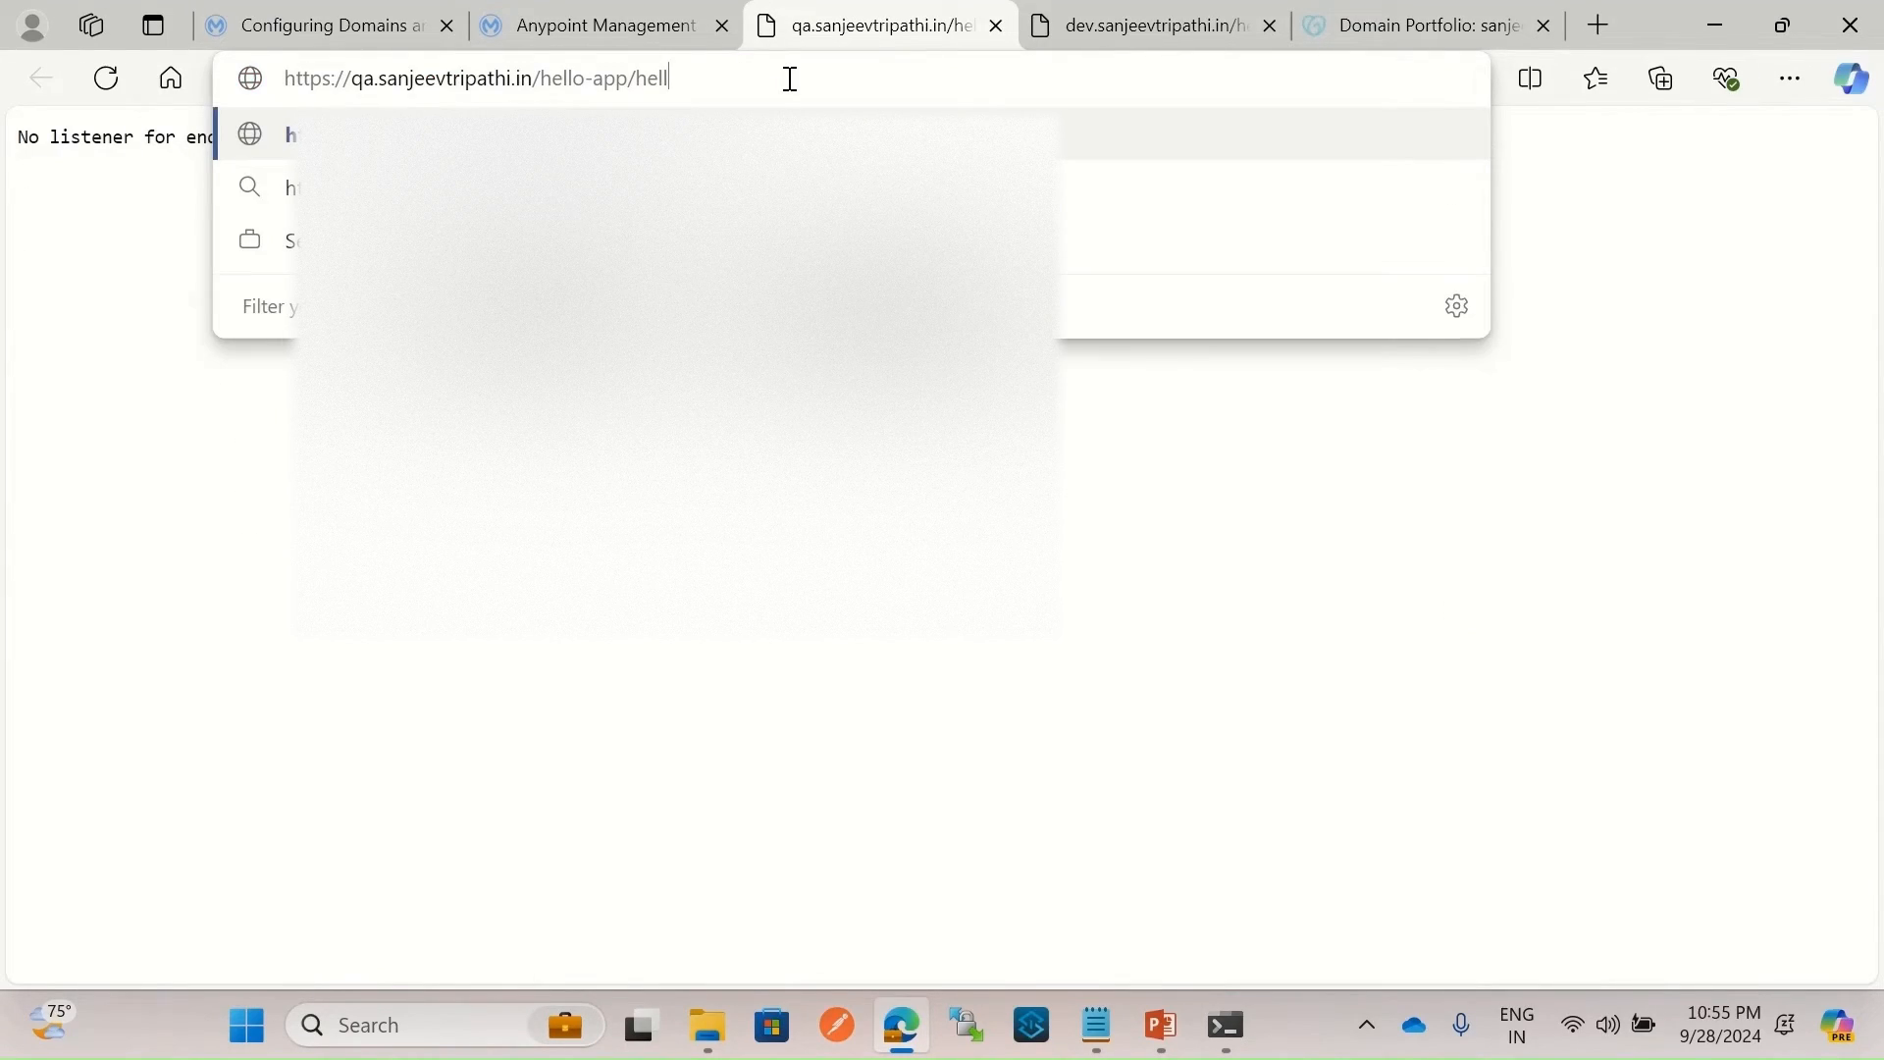
text(o)
key(Return)
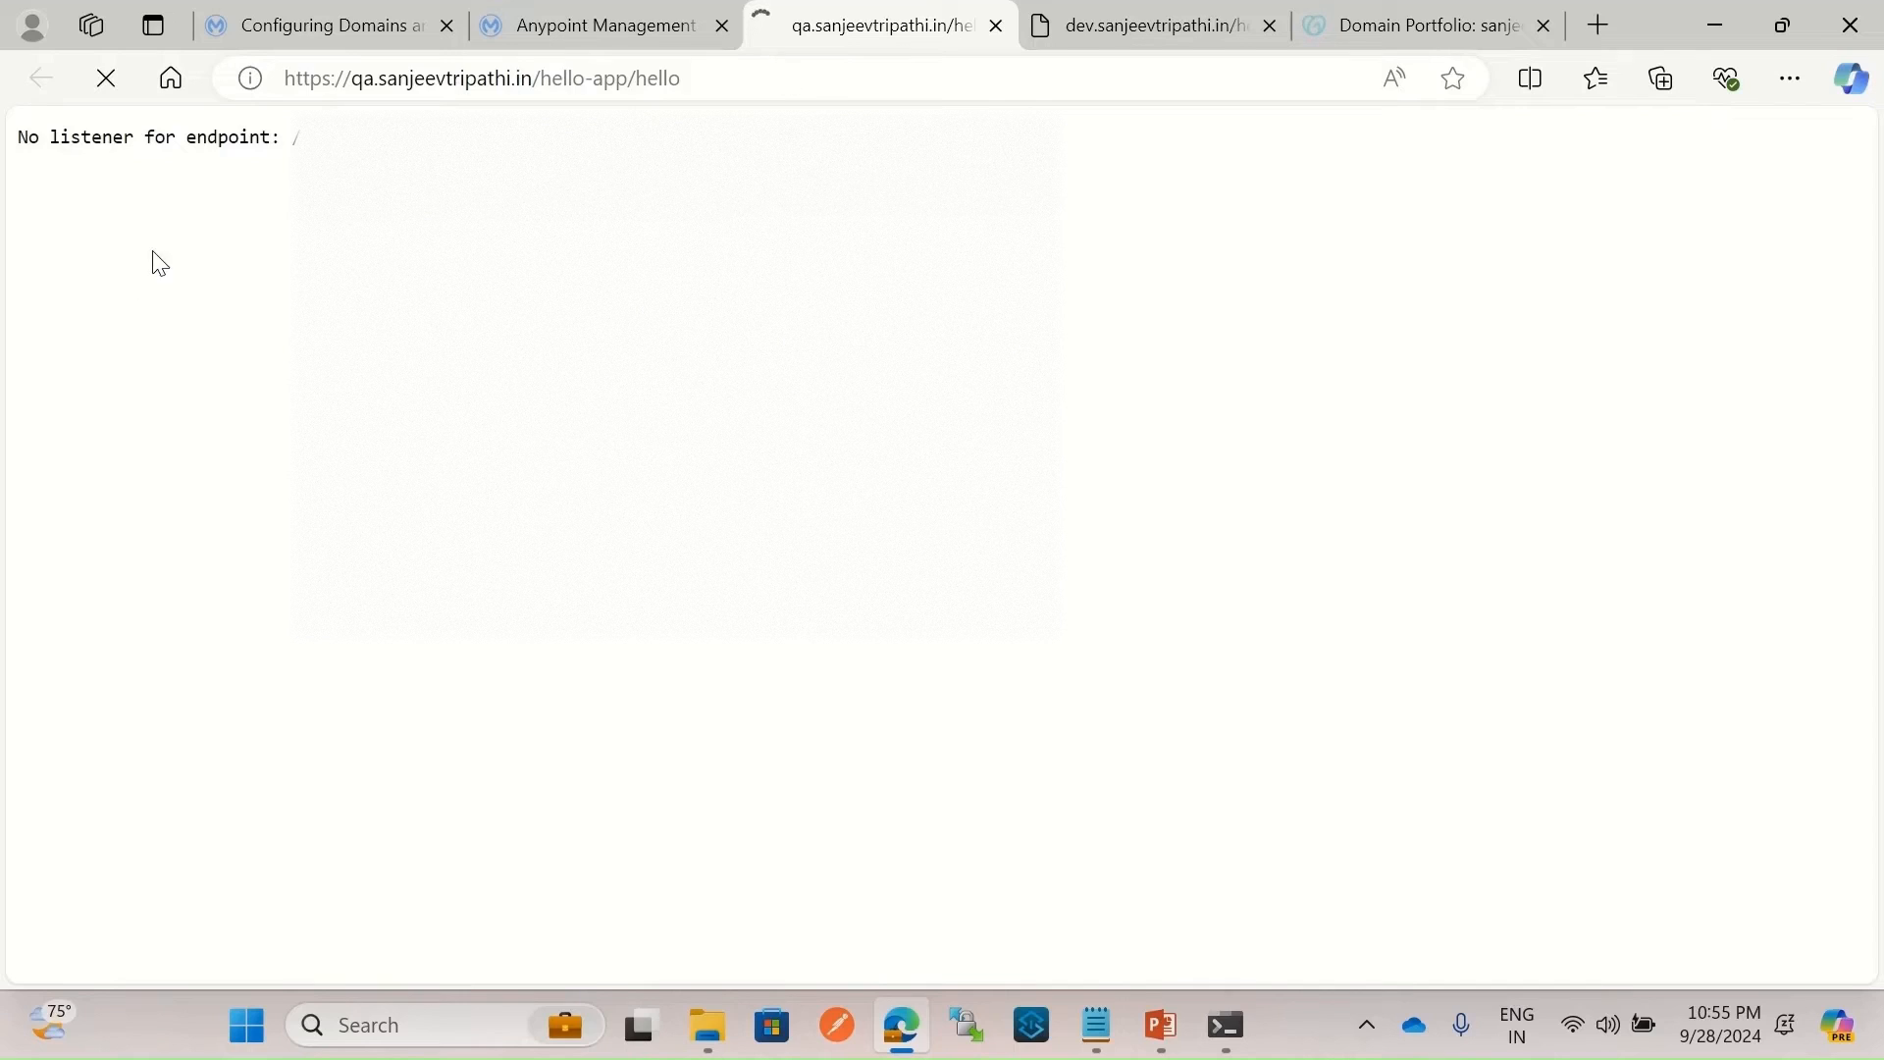
Examine the JSON response and the qa subdomain part of the requested URL.
drag(123, 216, 32, 127)
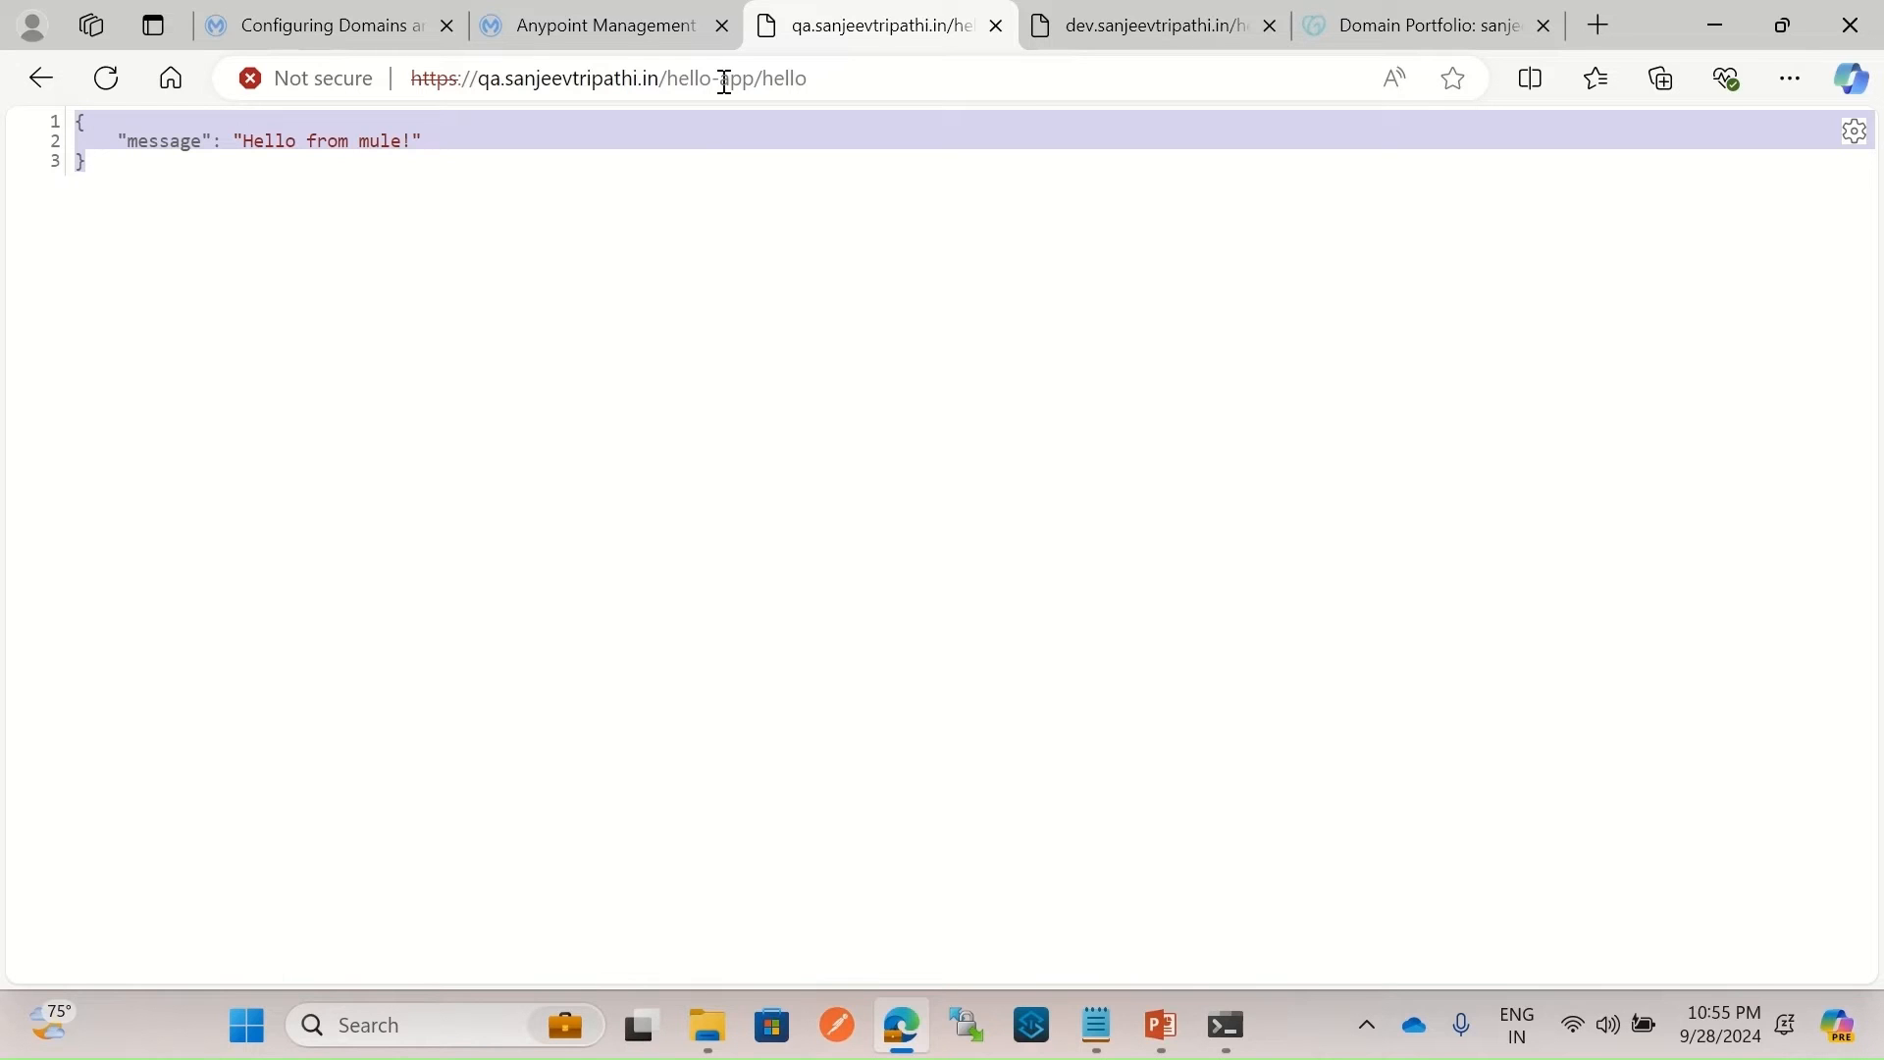
click(494, 84)
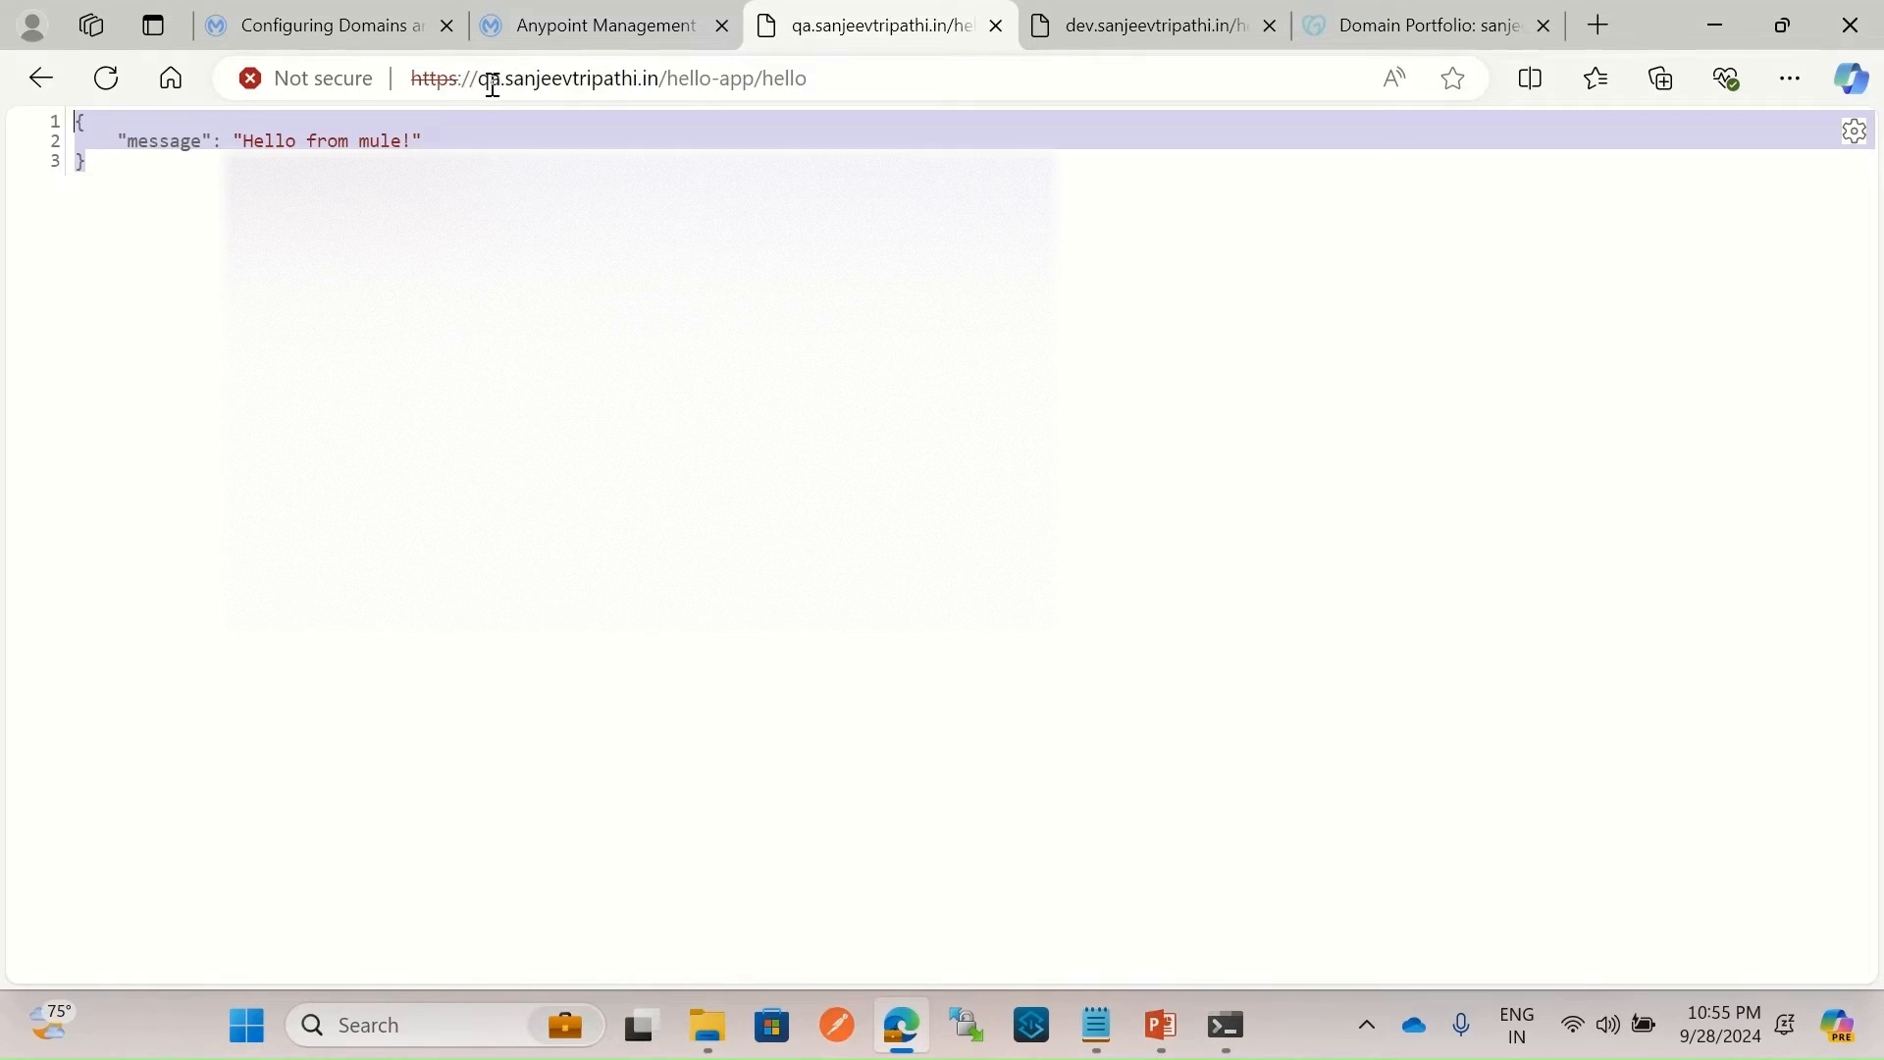
drag(488, 83, 654, 78)
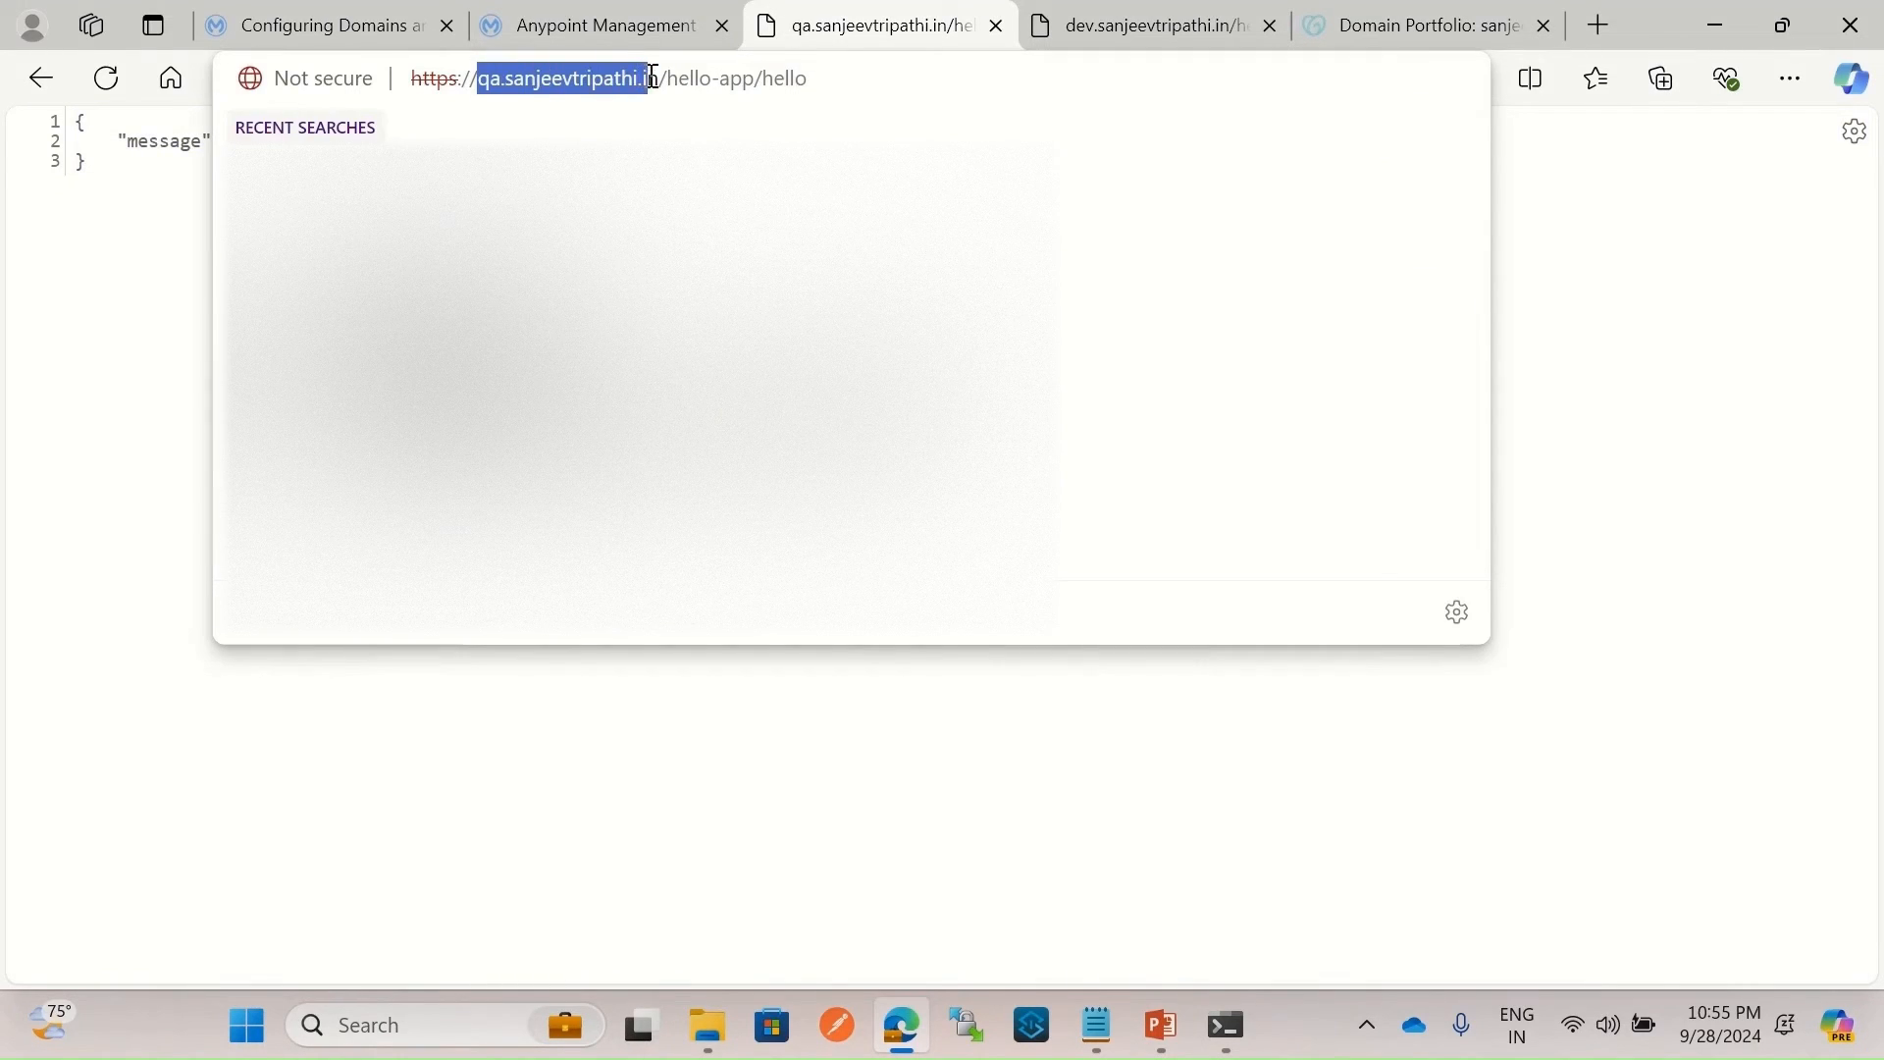
Return to the hello-app settings, open the root domain's public endpoint, and continue past the certificate warning.
click(693, 33)
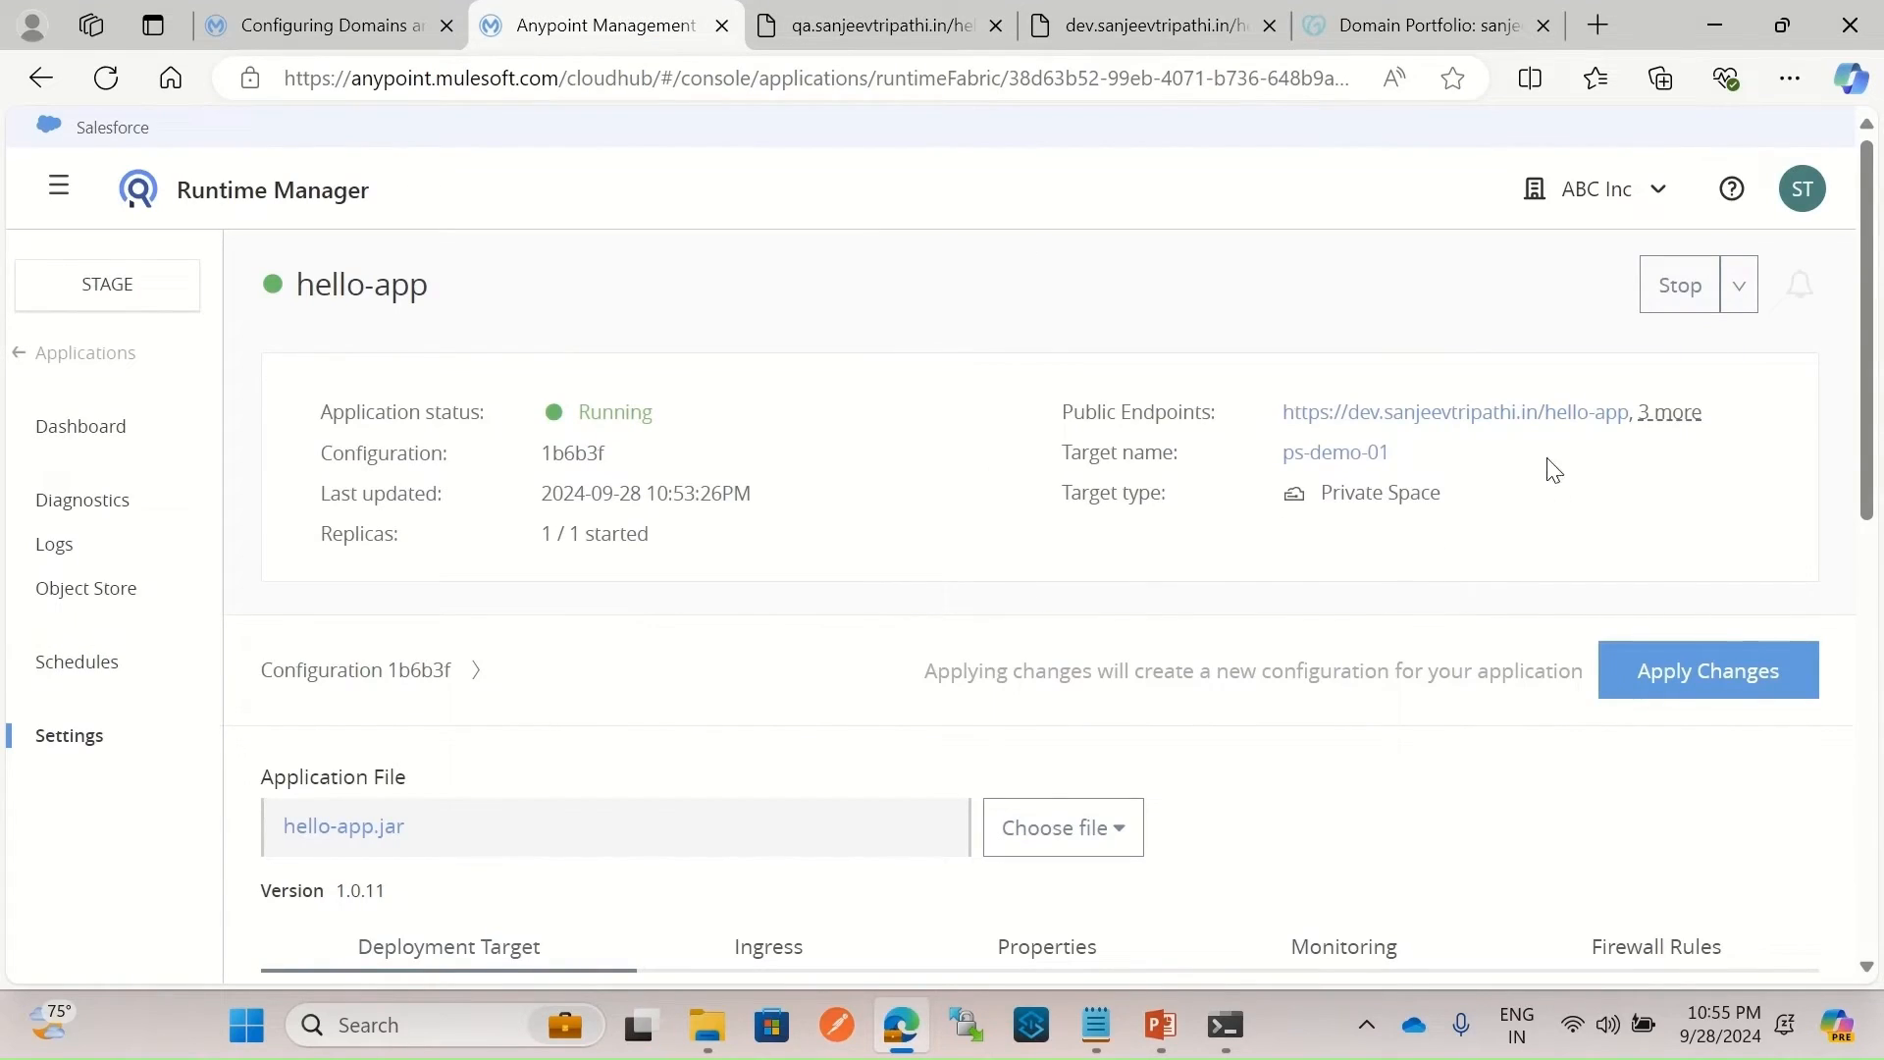
mouse_move(1659, 426)
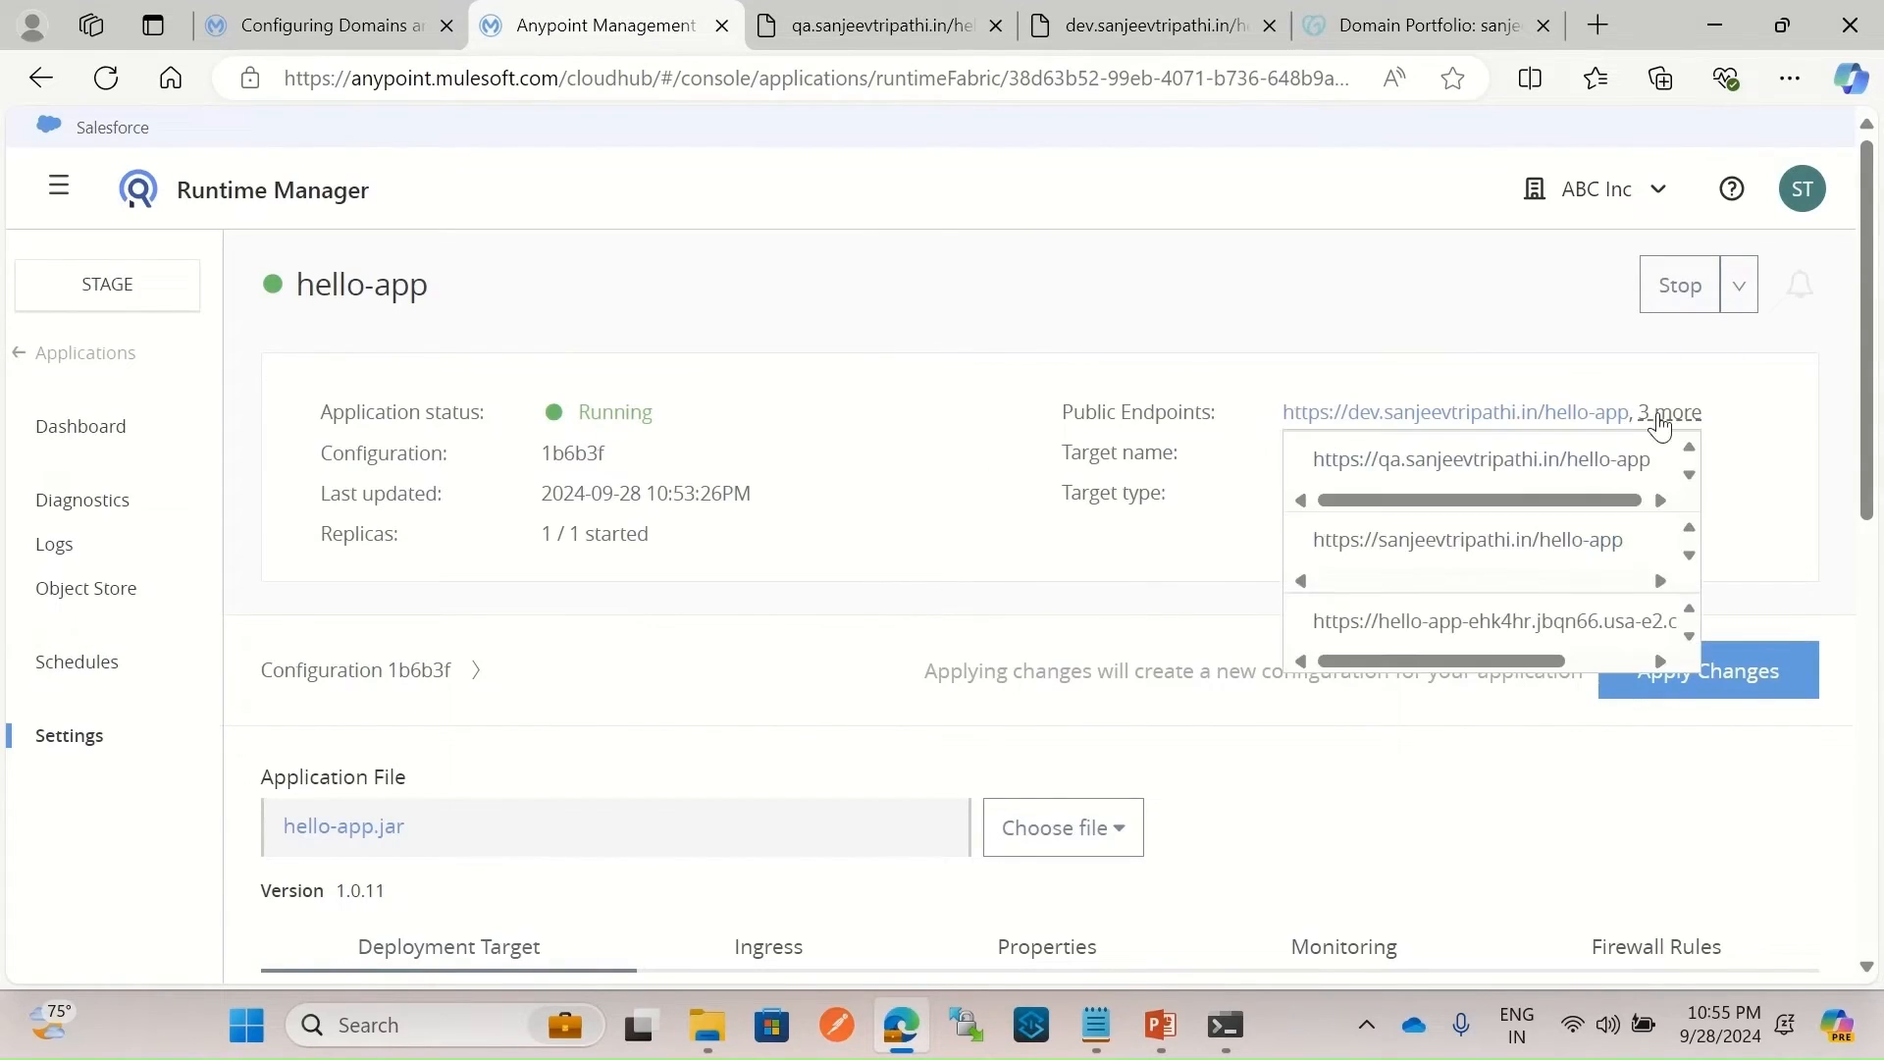
click(1500, 557)
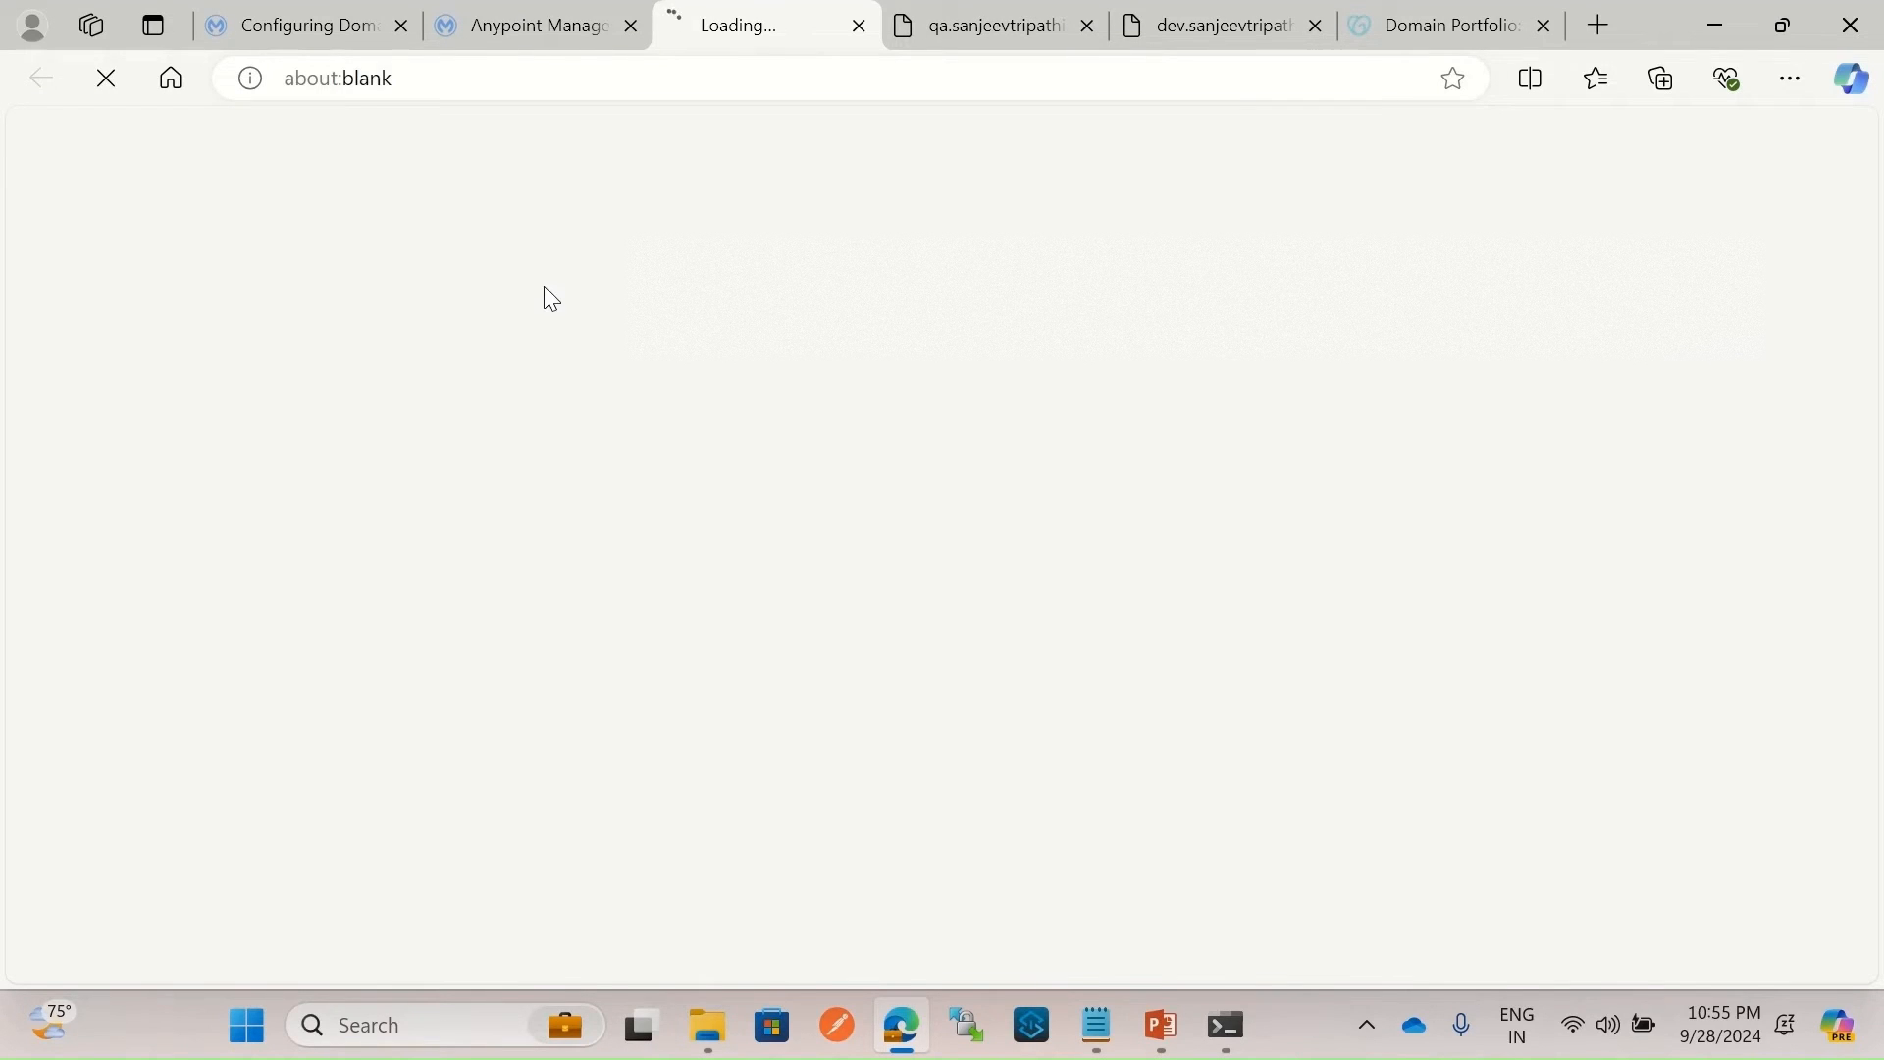
click(622, 682)
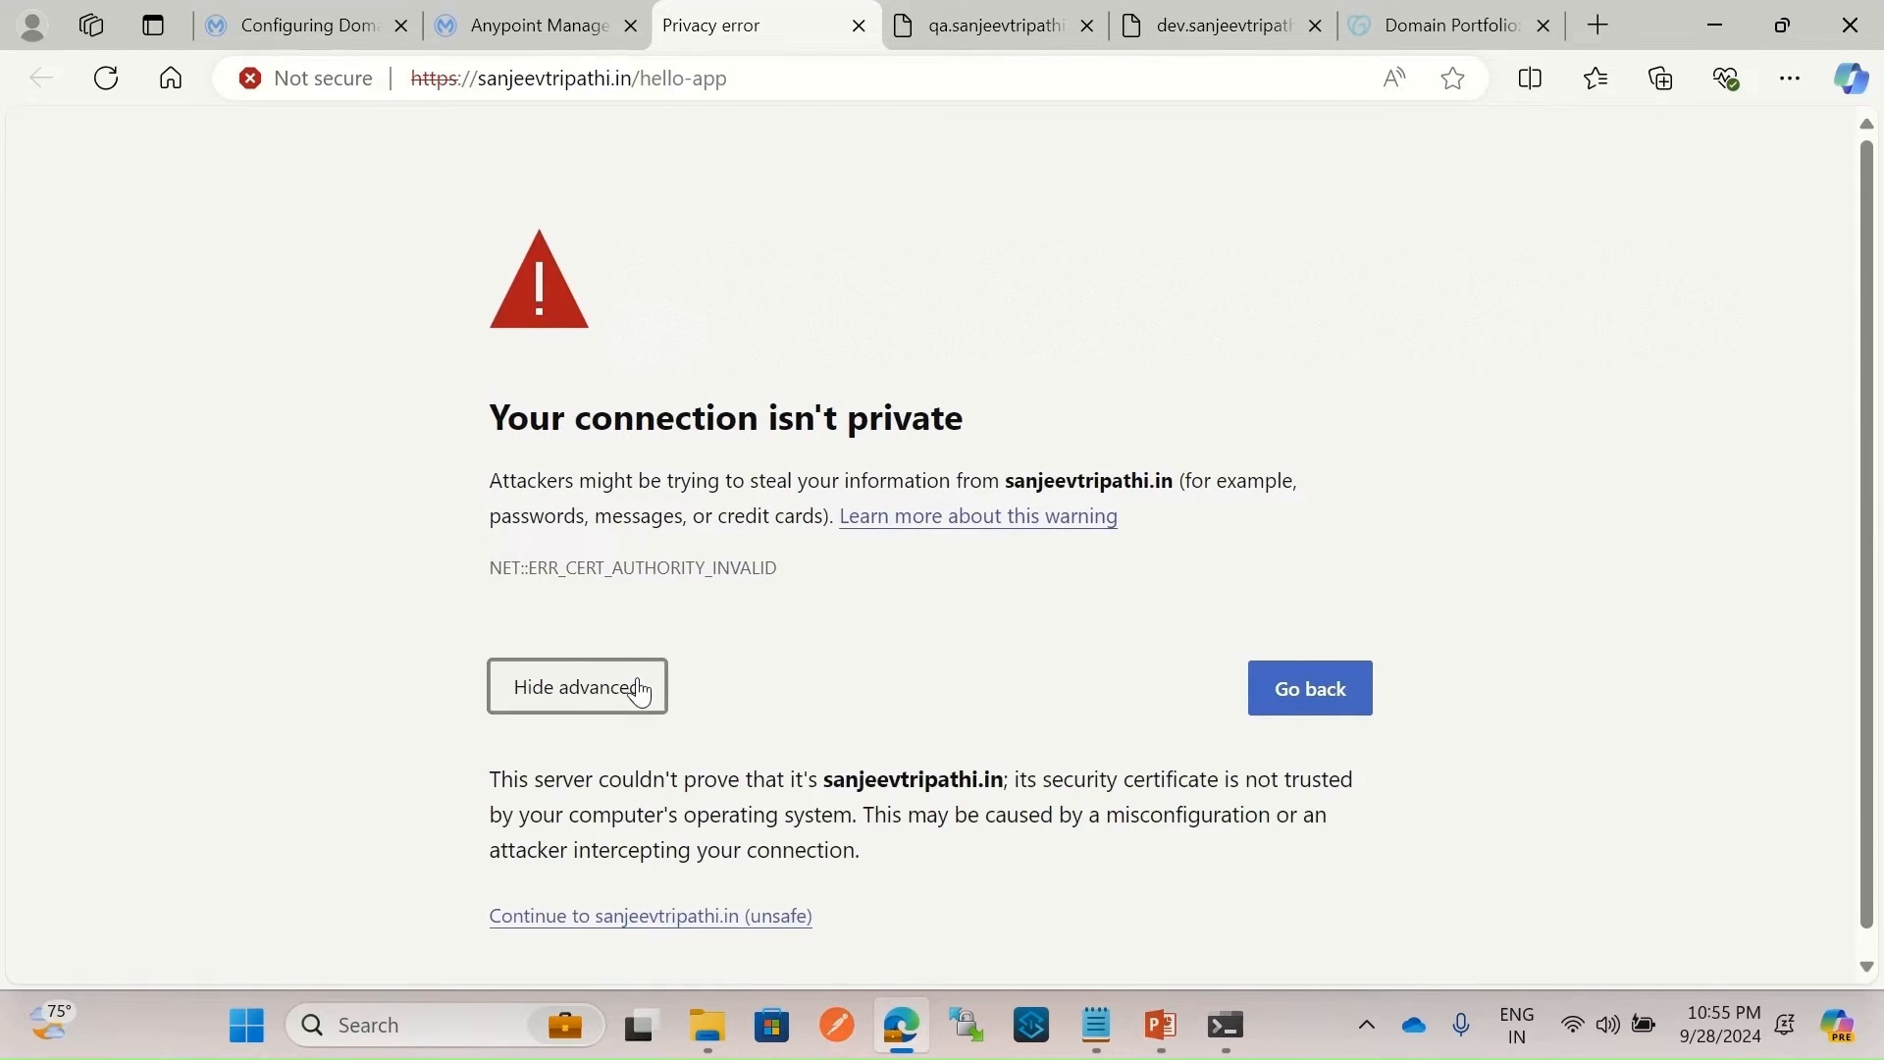
click(617, 896)
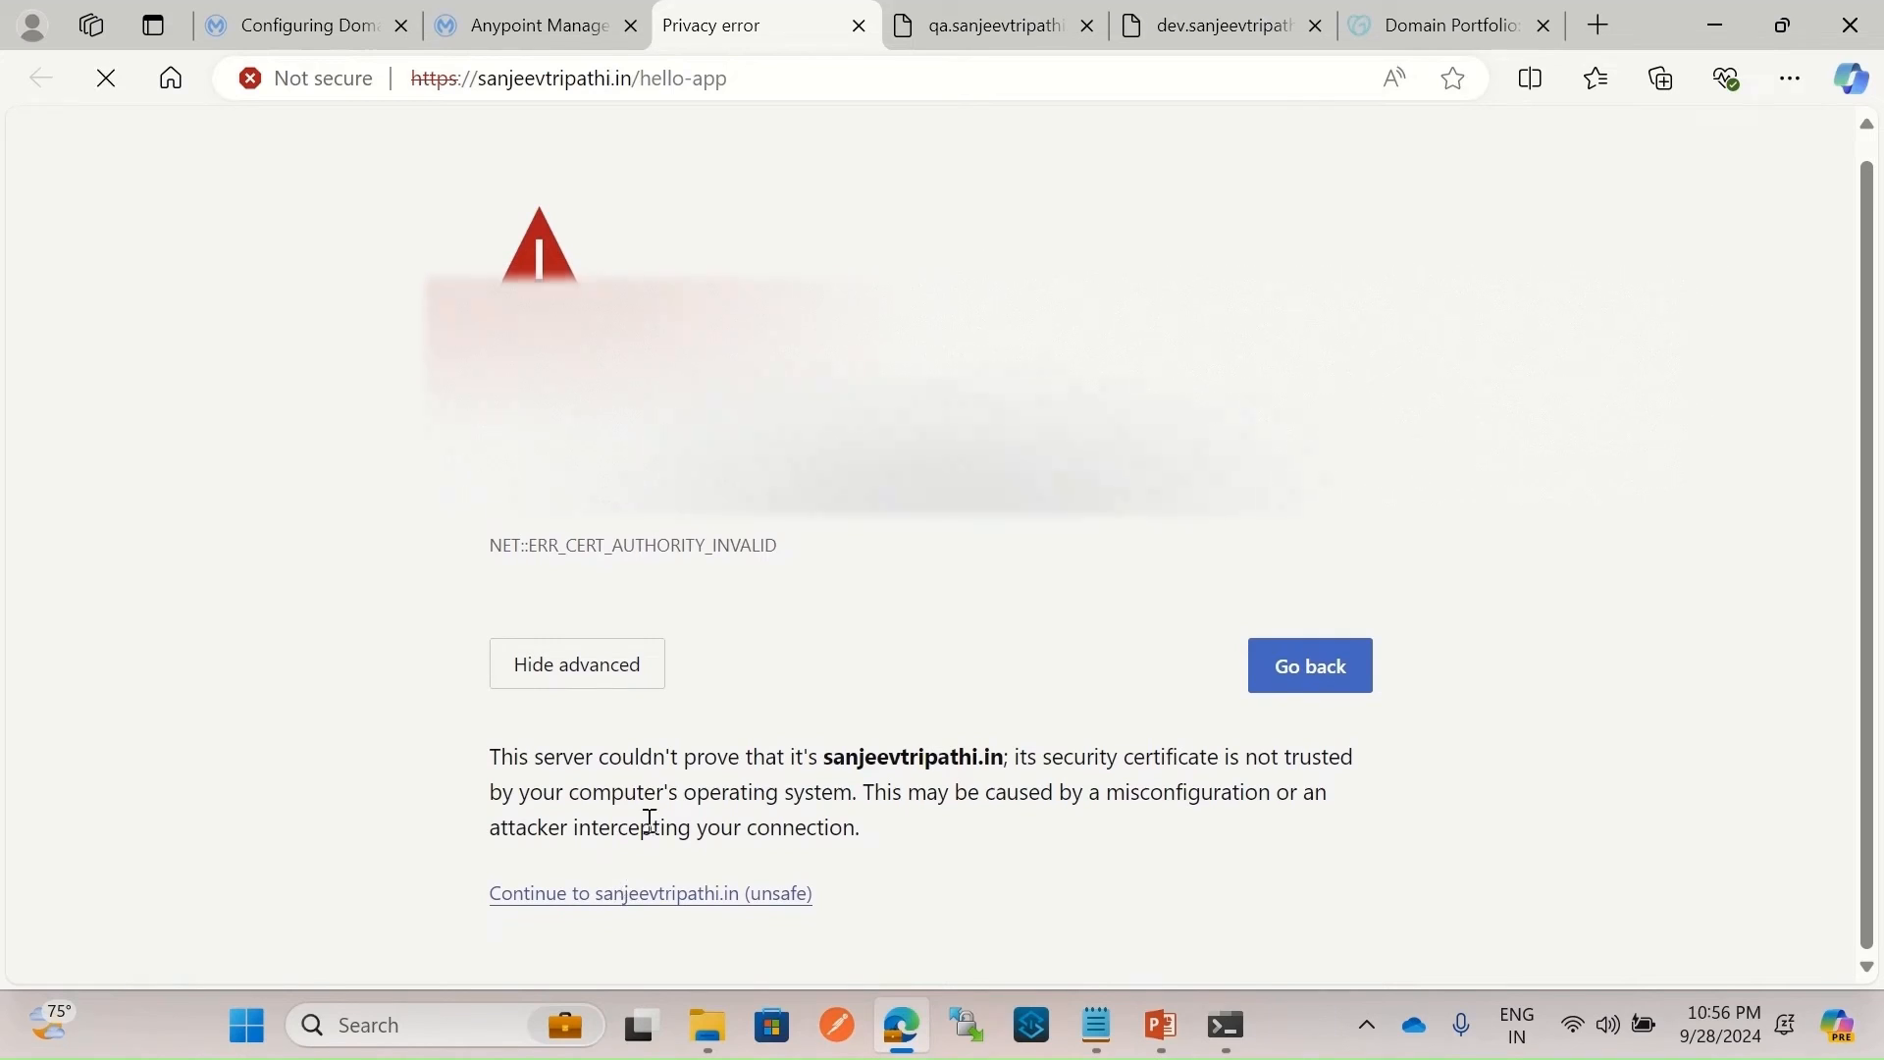
Request the /hello-app/hello path on the root domain by appending /hello, and examine the response and URL.
click(769, 77)
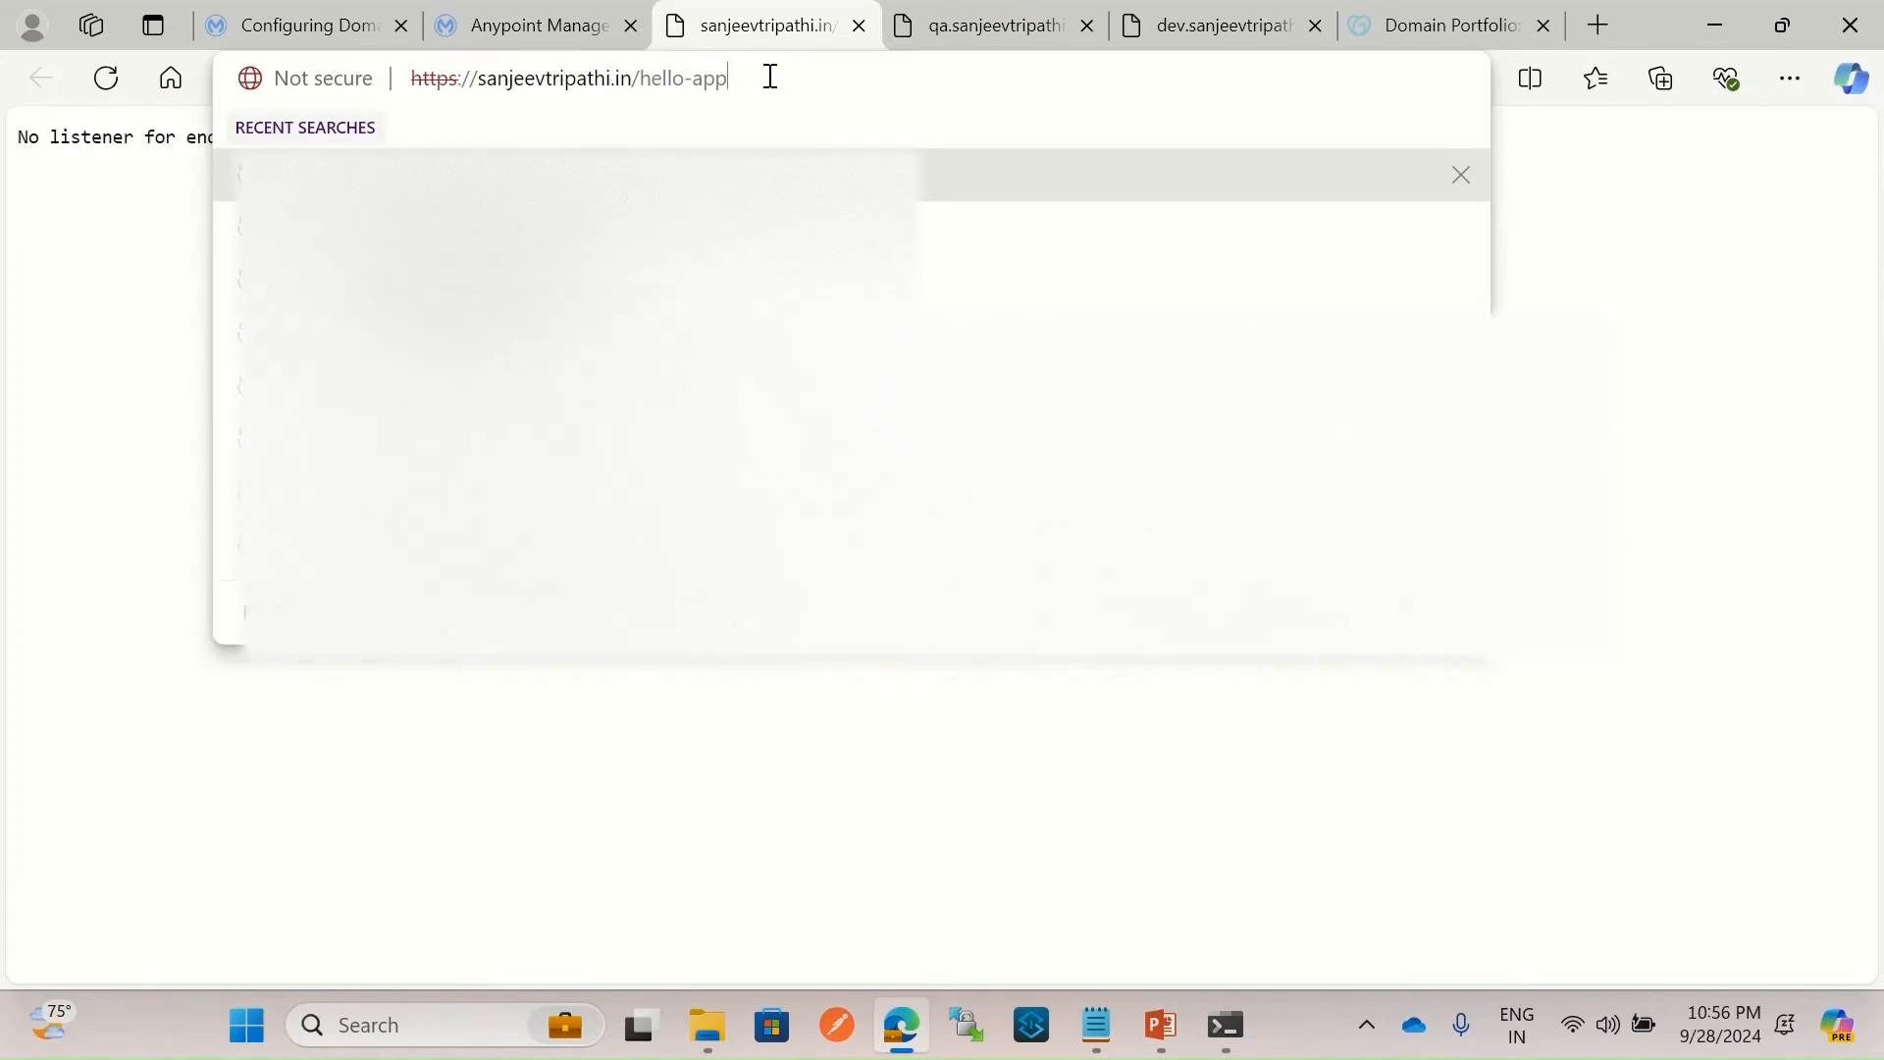
click(806, 68)
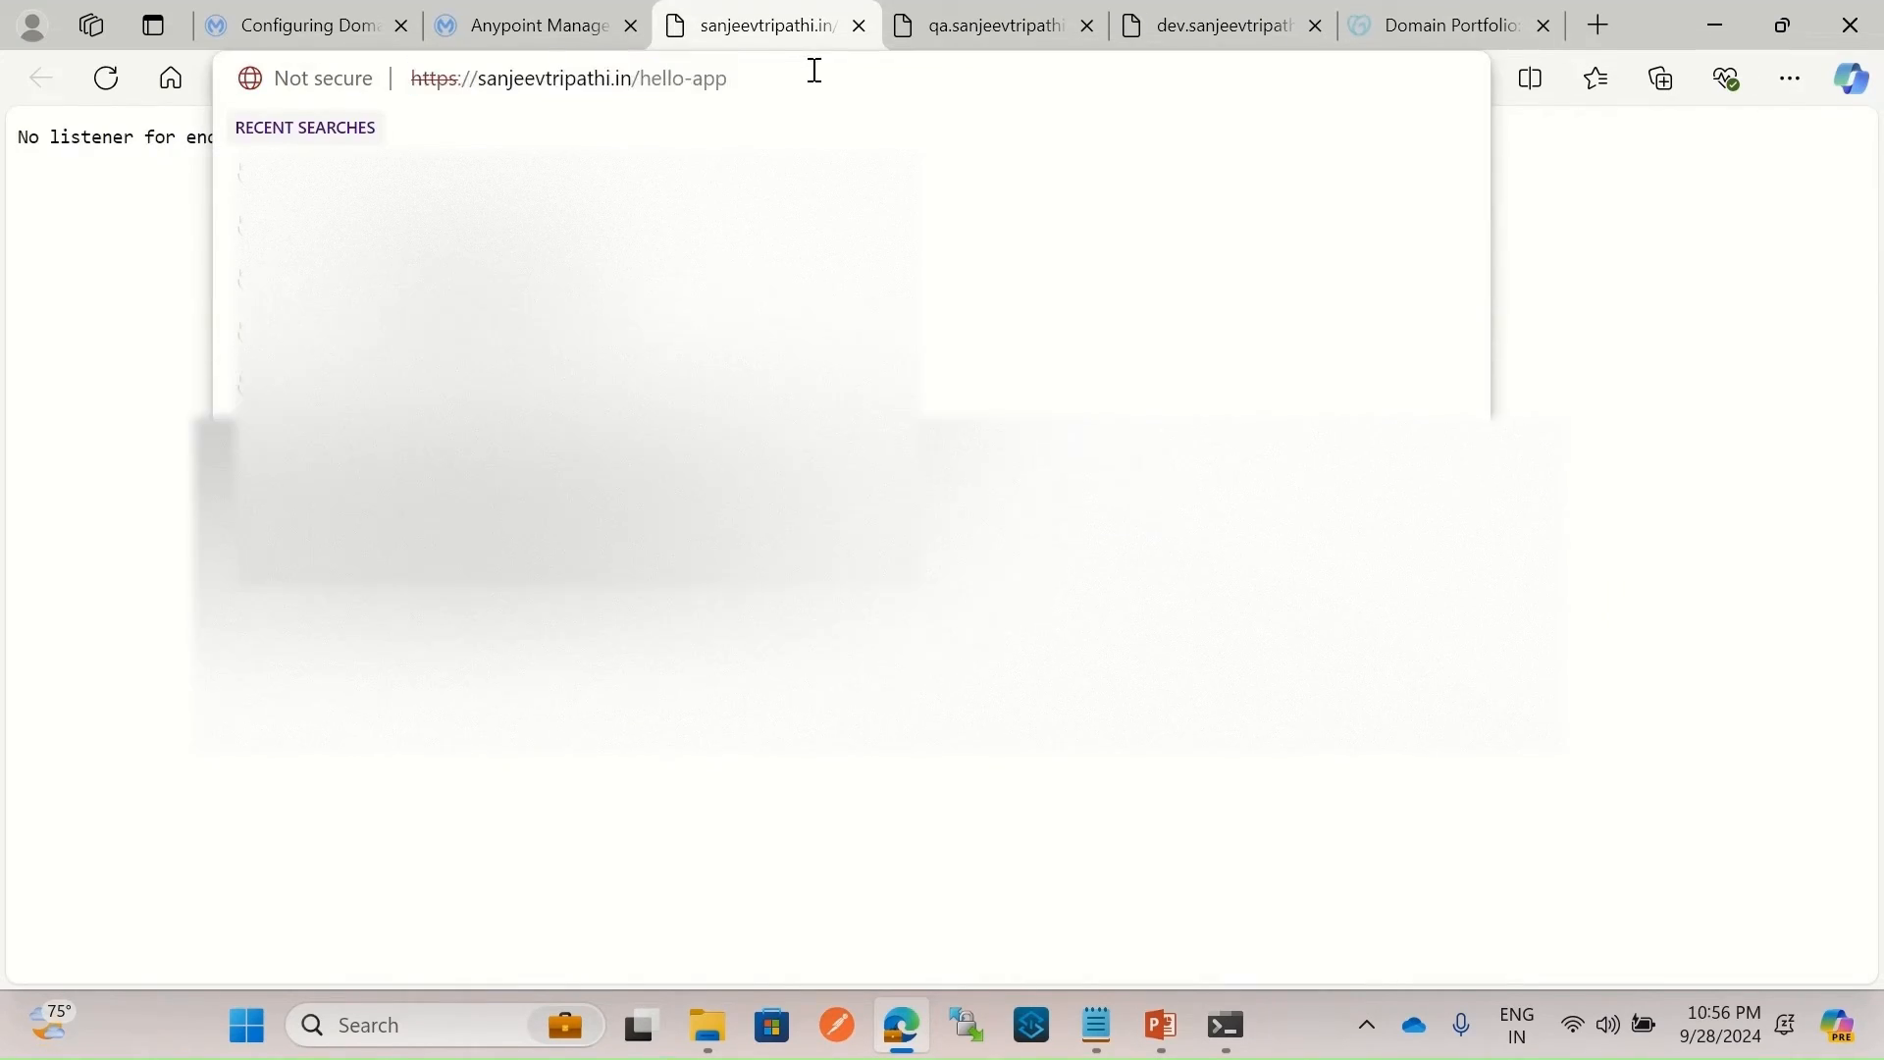
text(/hello)
key(Return)
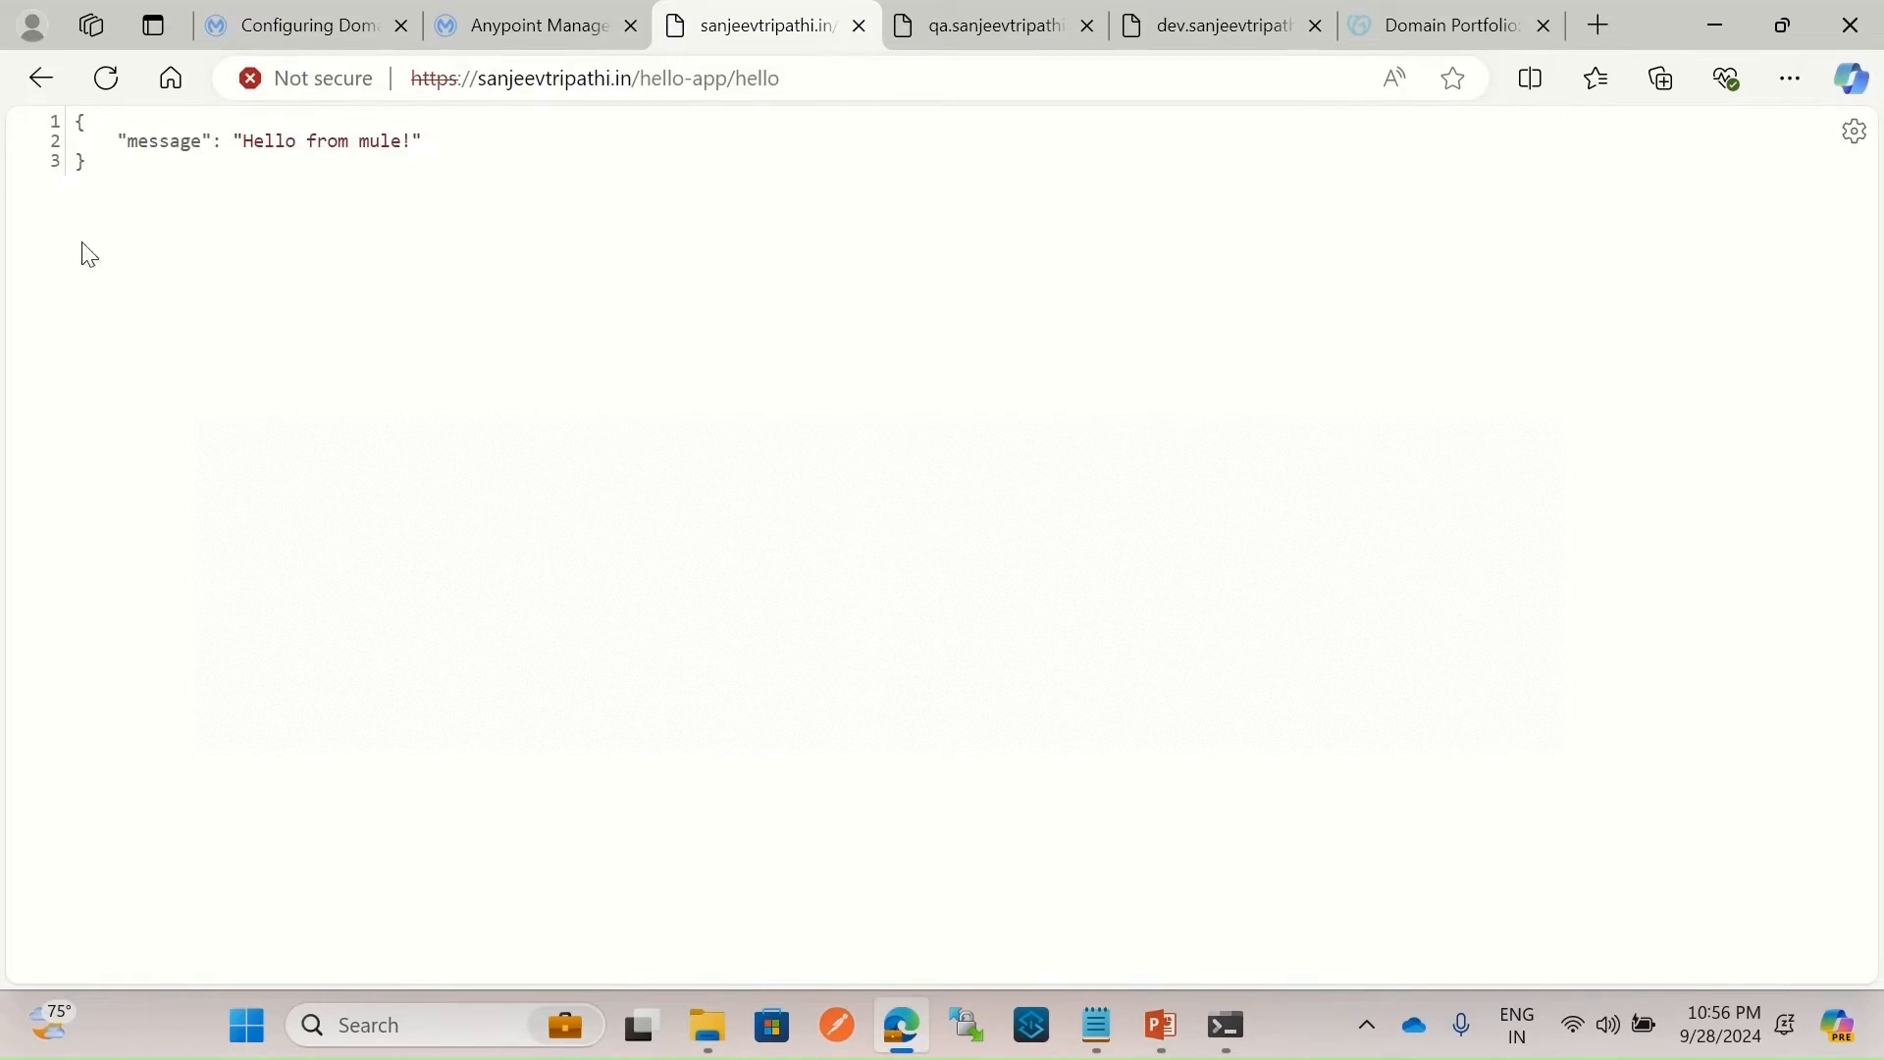
drag(145, 226, 6, 61)
click(616, 248)
drag(487, 78, 736, 79)
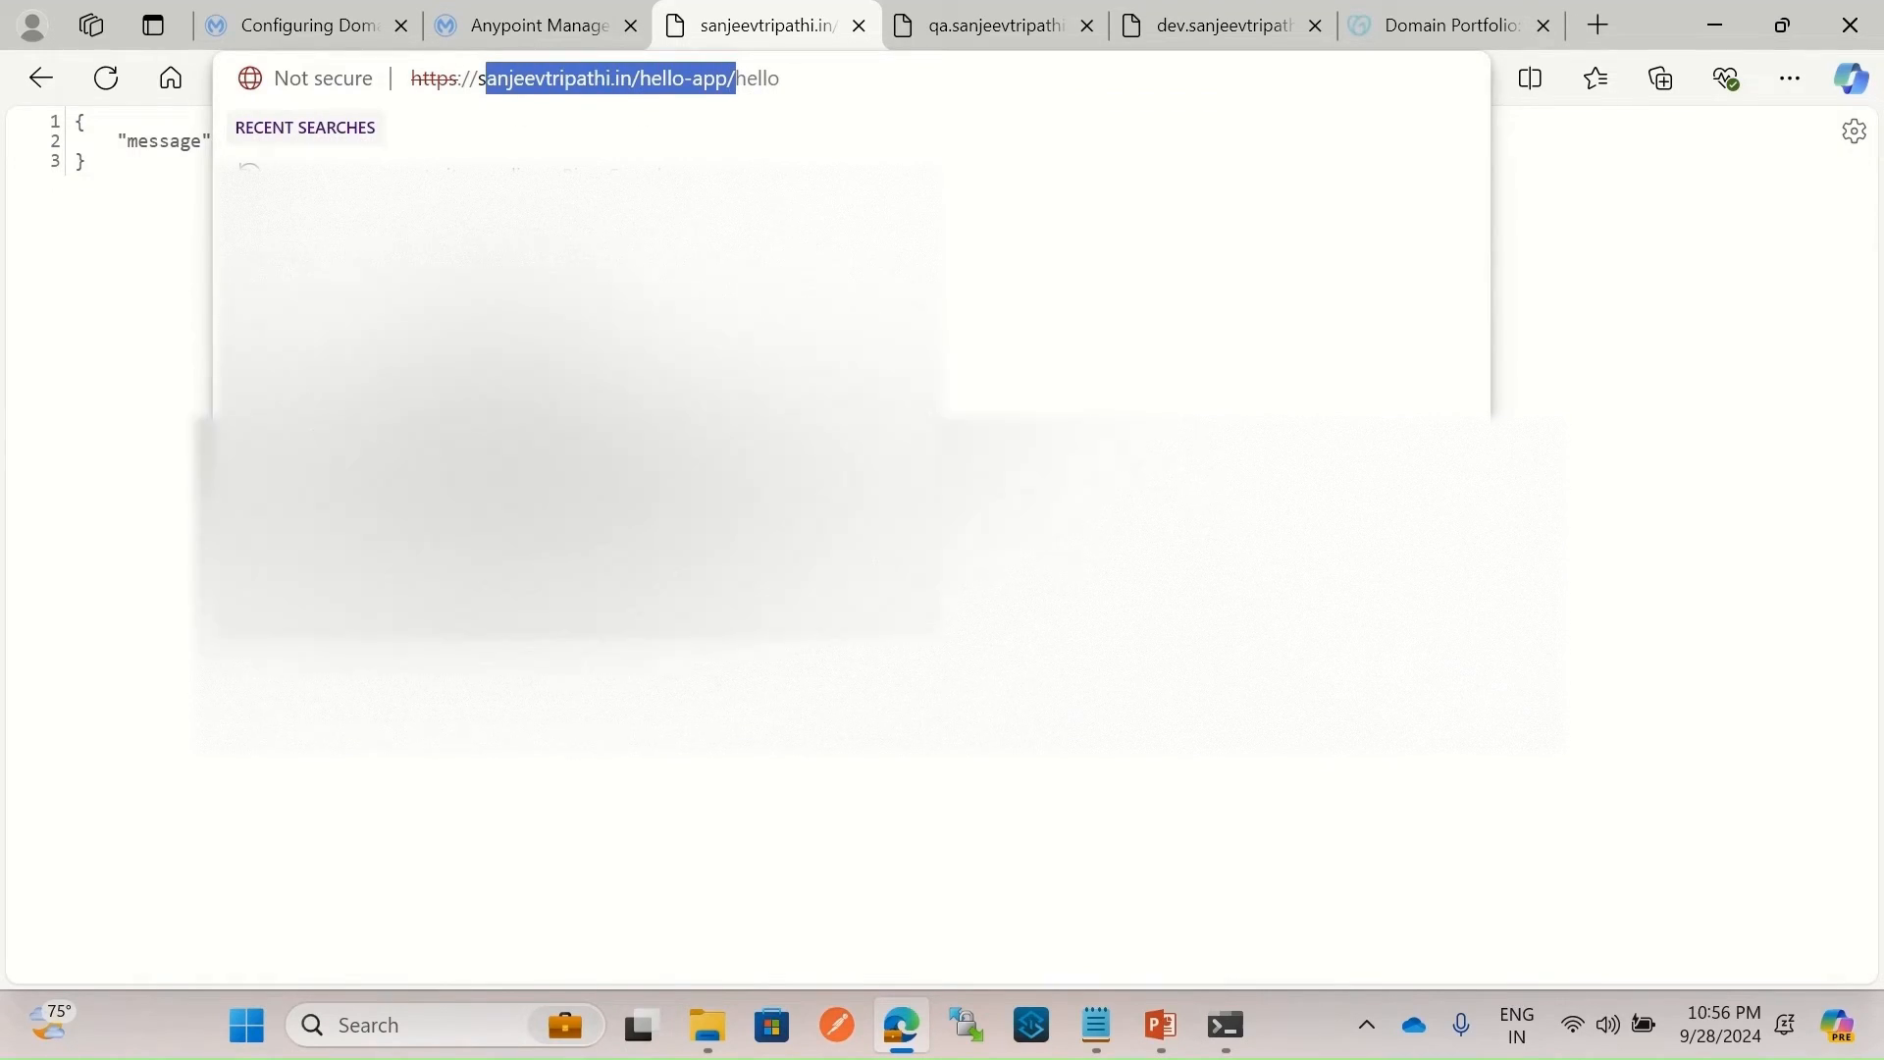
Return to Runtime Manager and open the Domains & TLS settings of private space ps-demo-01.
click(551, 44)
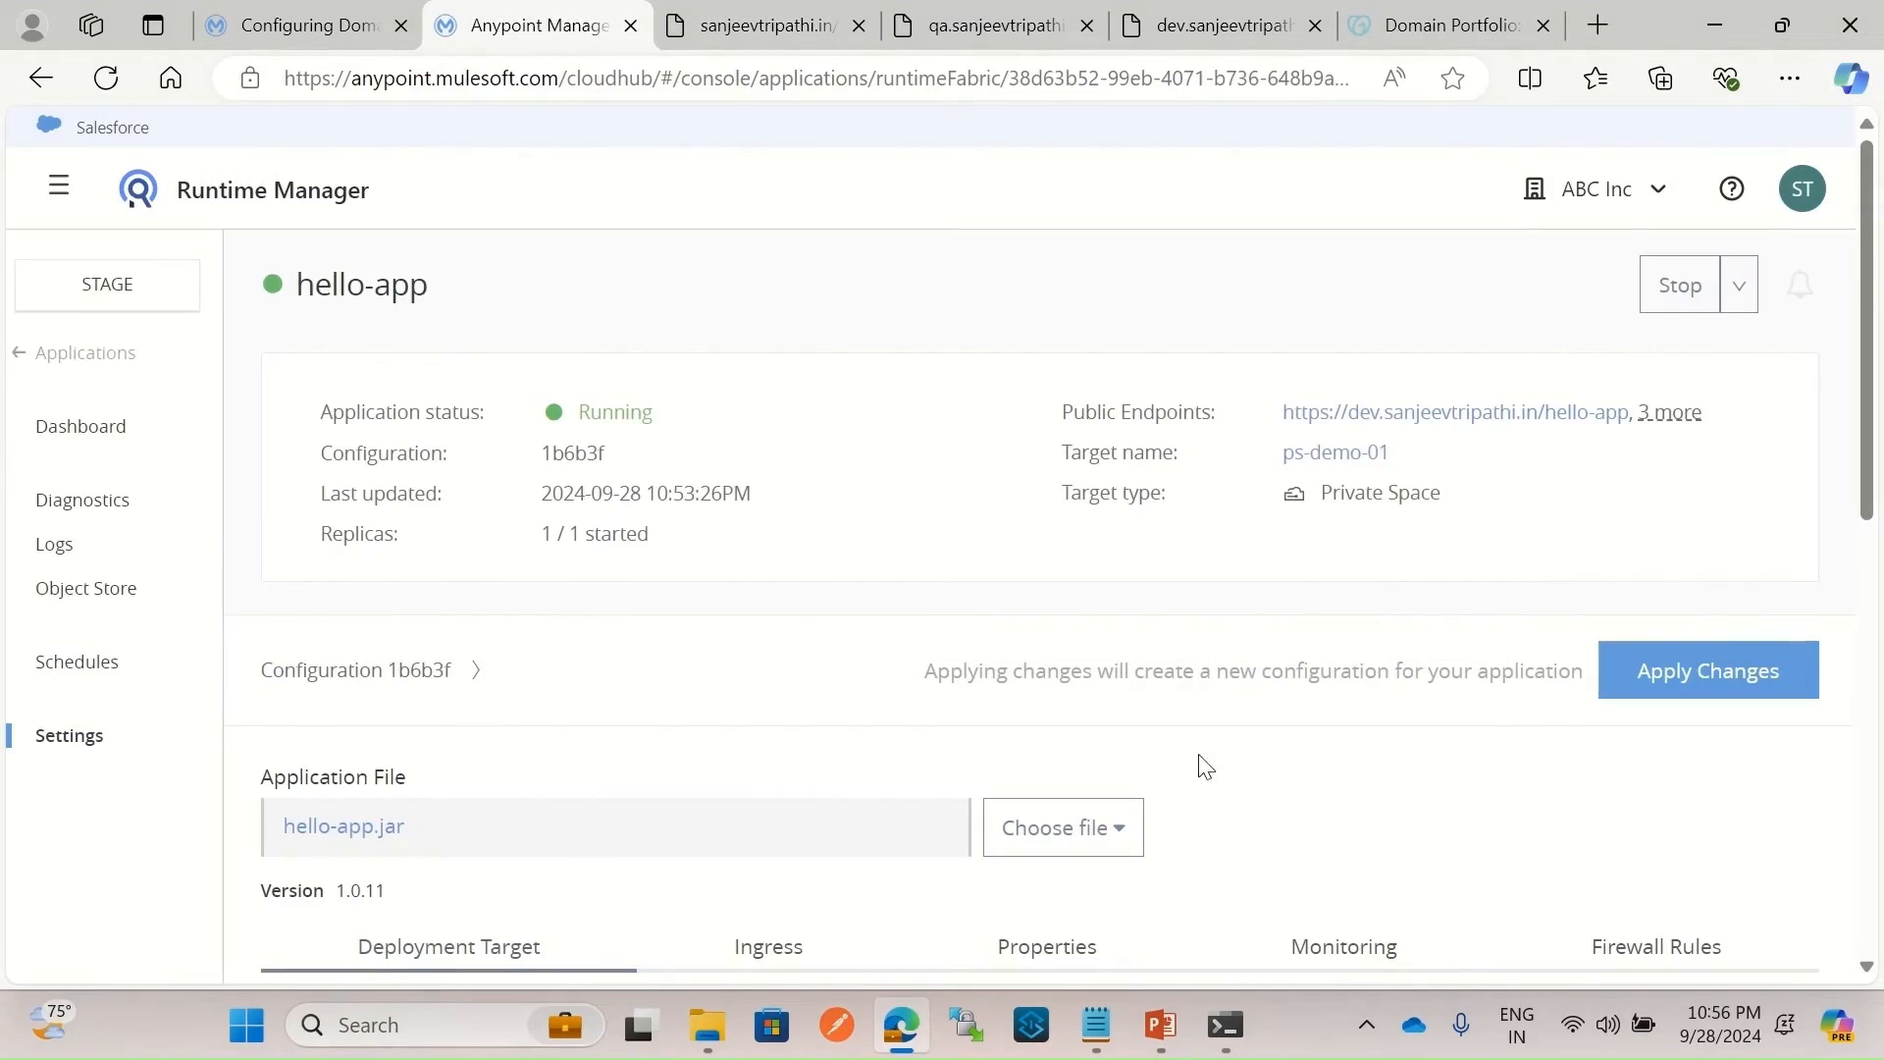
scroll(1337, 685, down, 5)
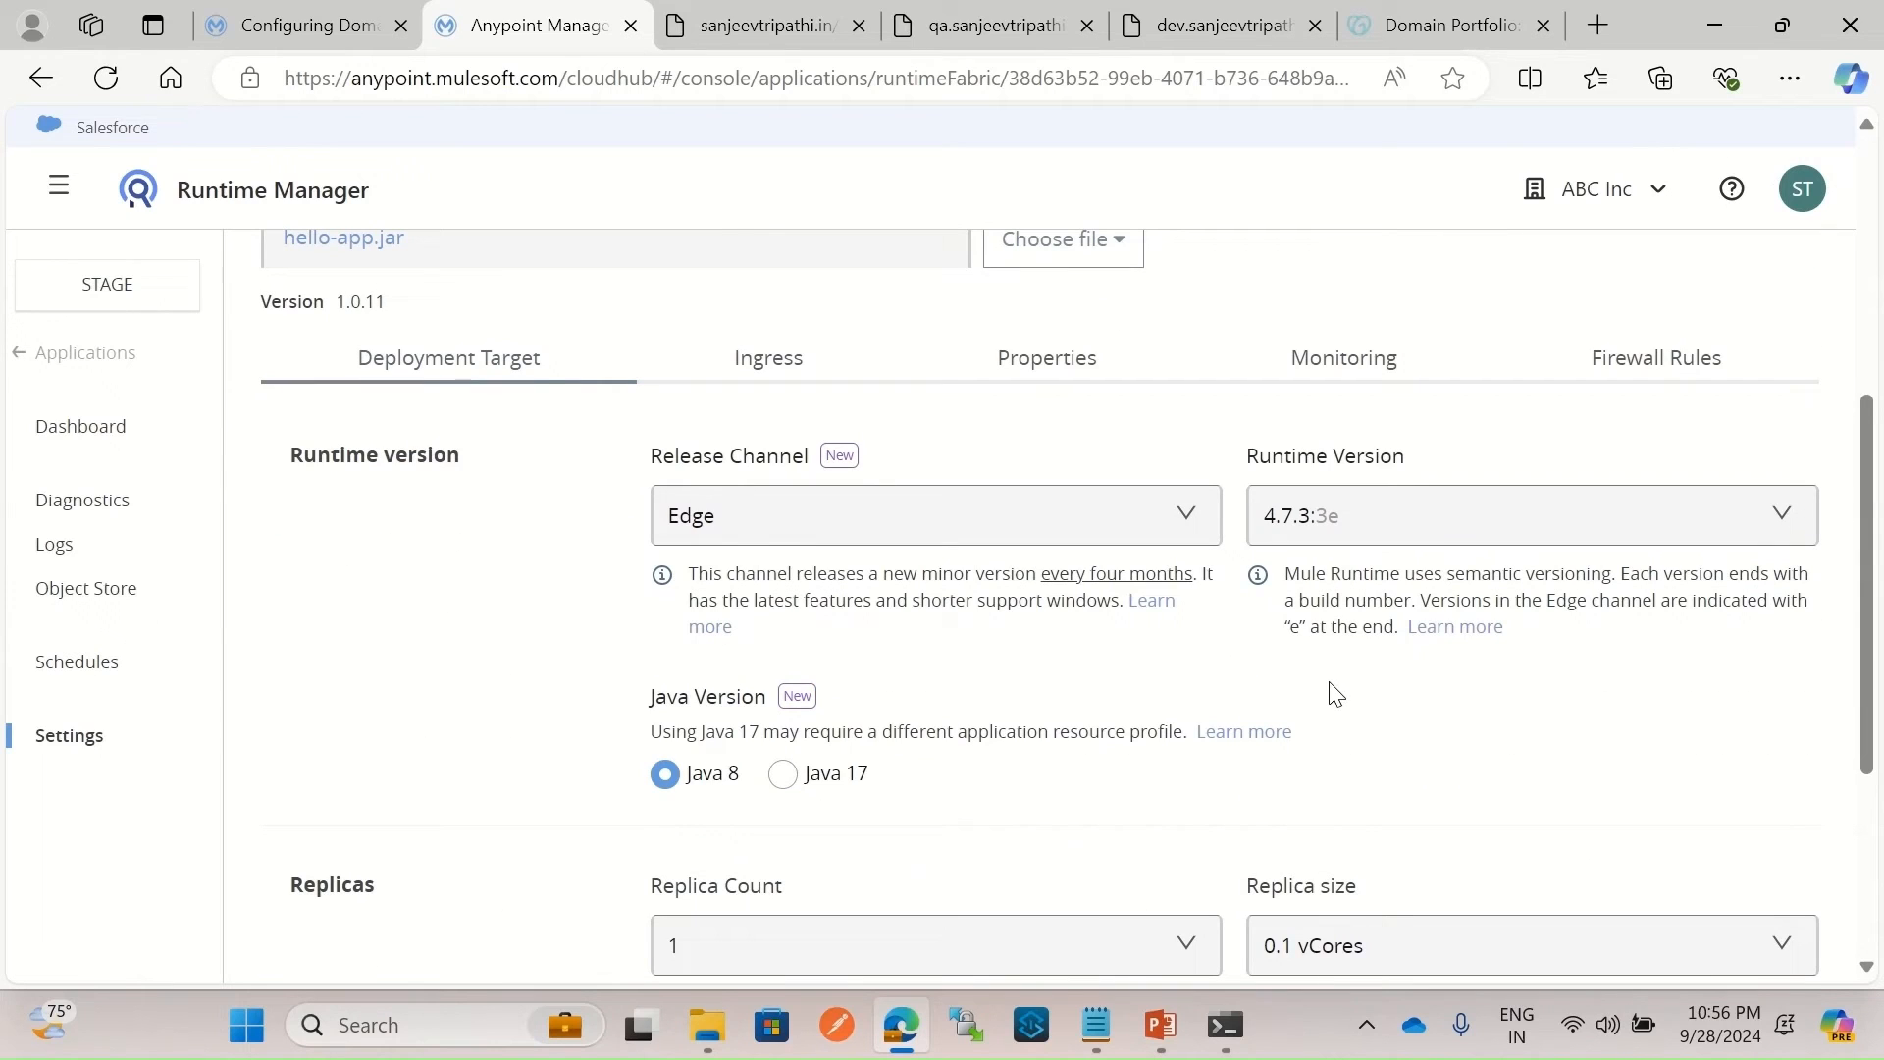
scroll(1334, 695, up, 5)
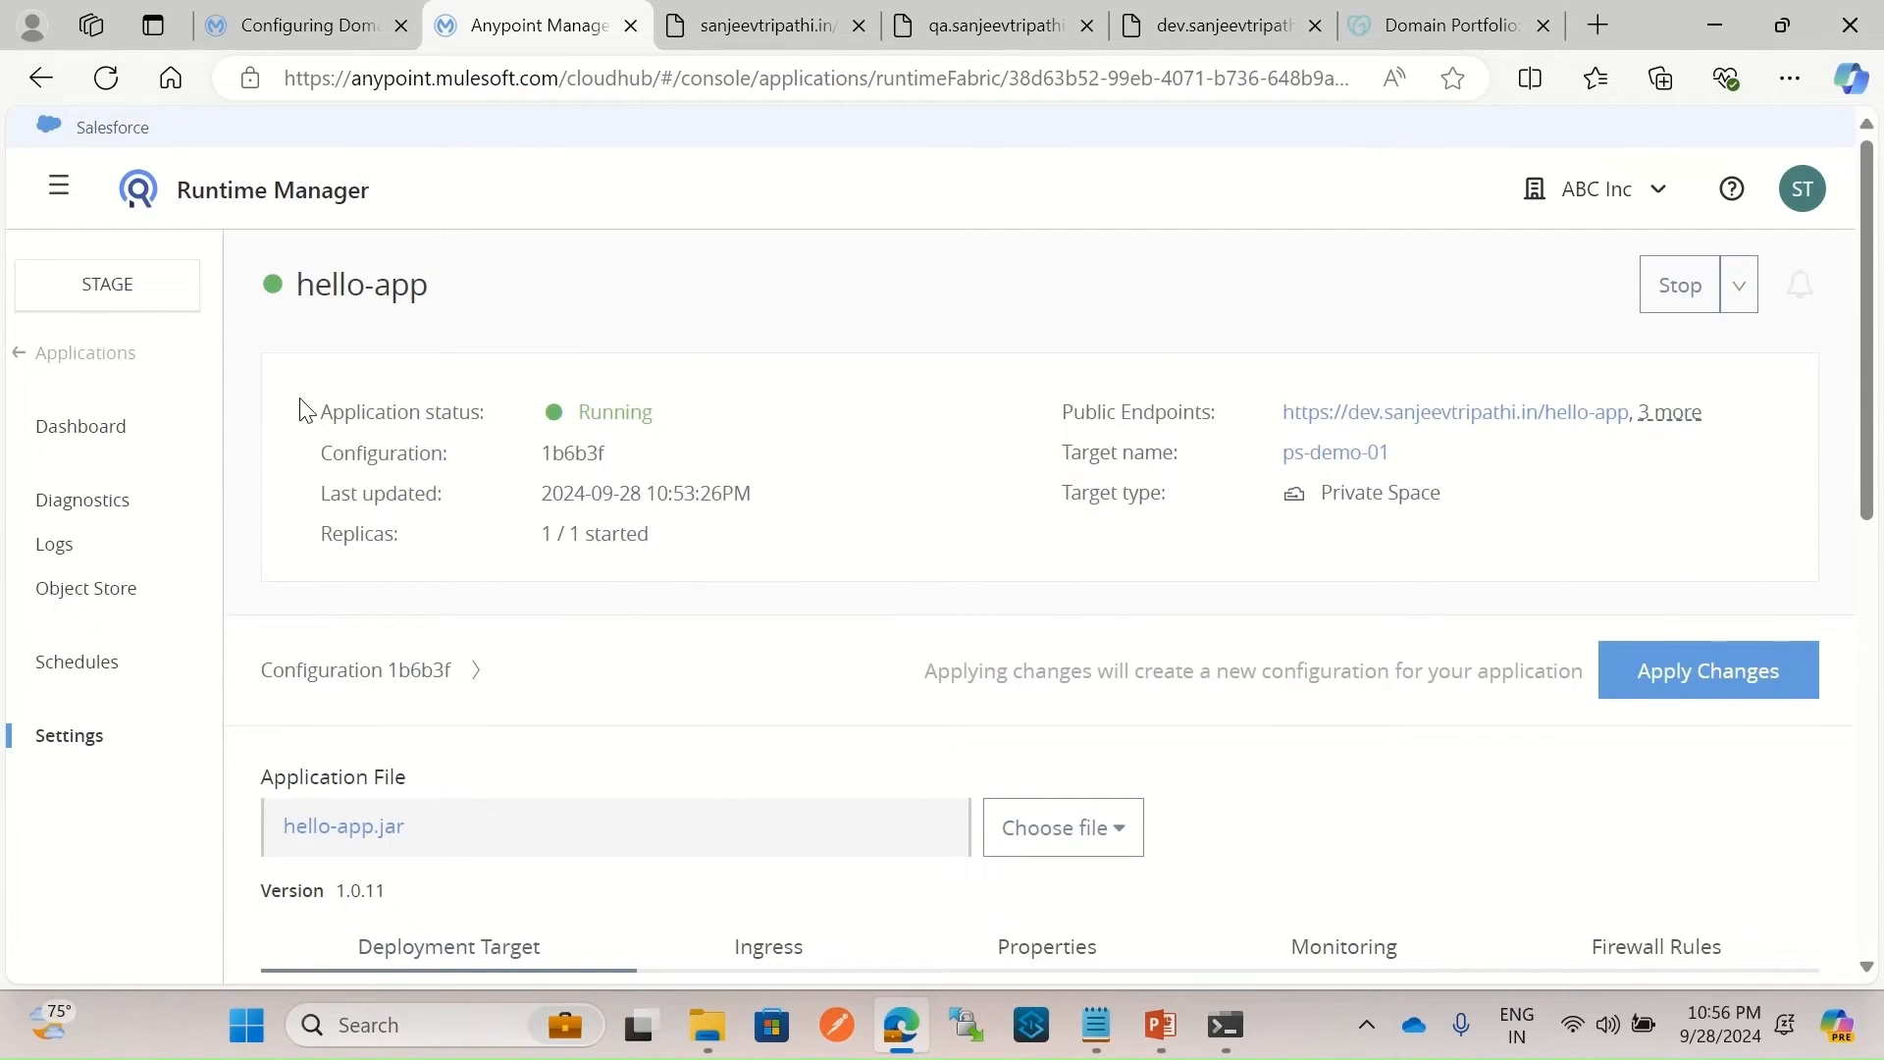
click(64, 358)
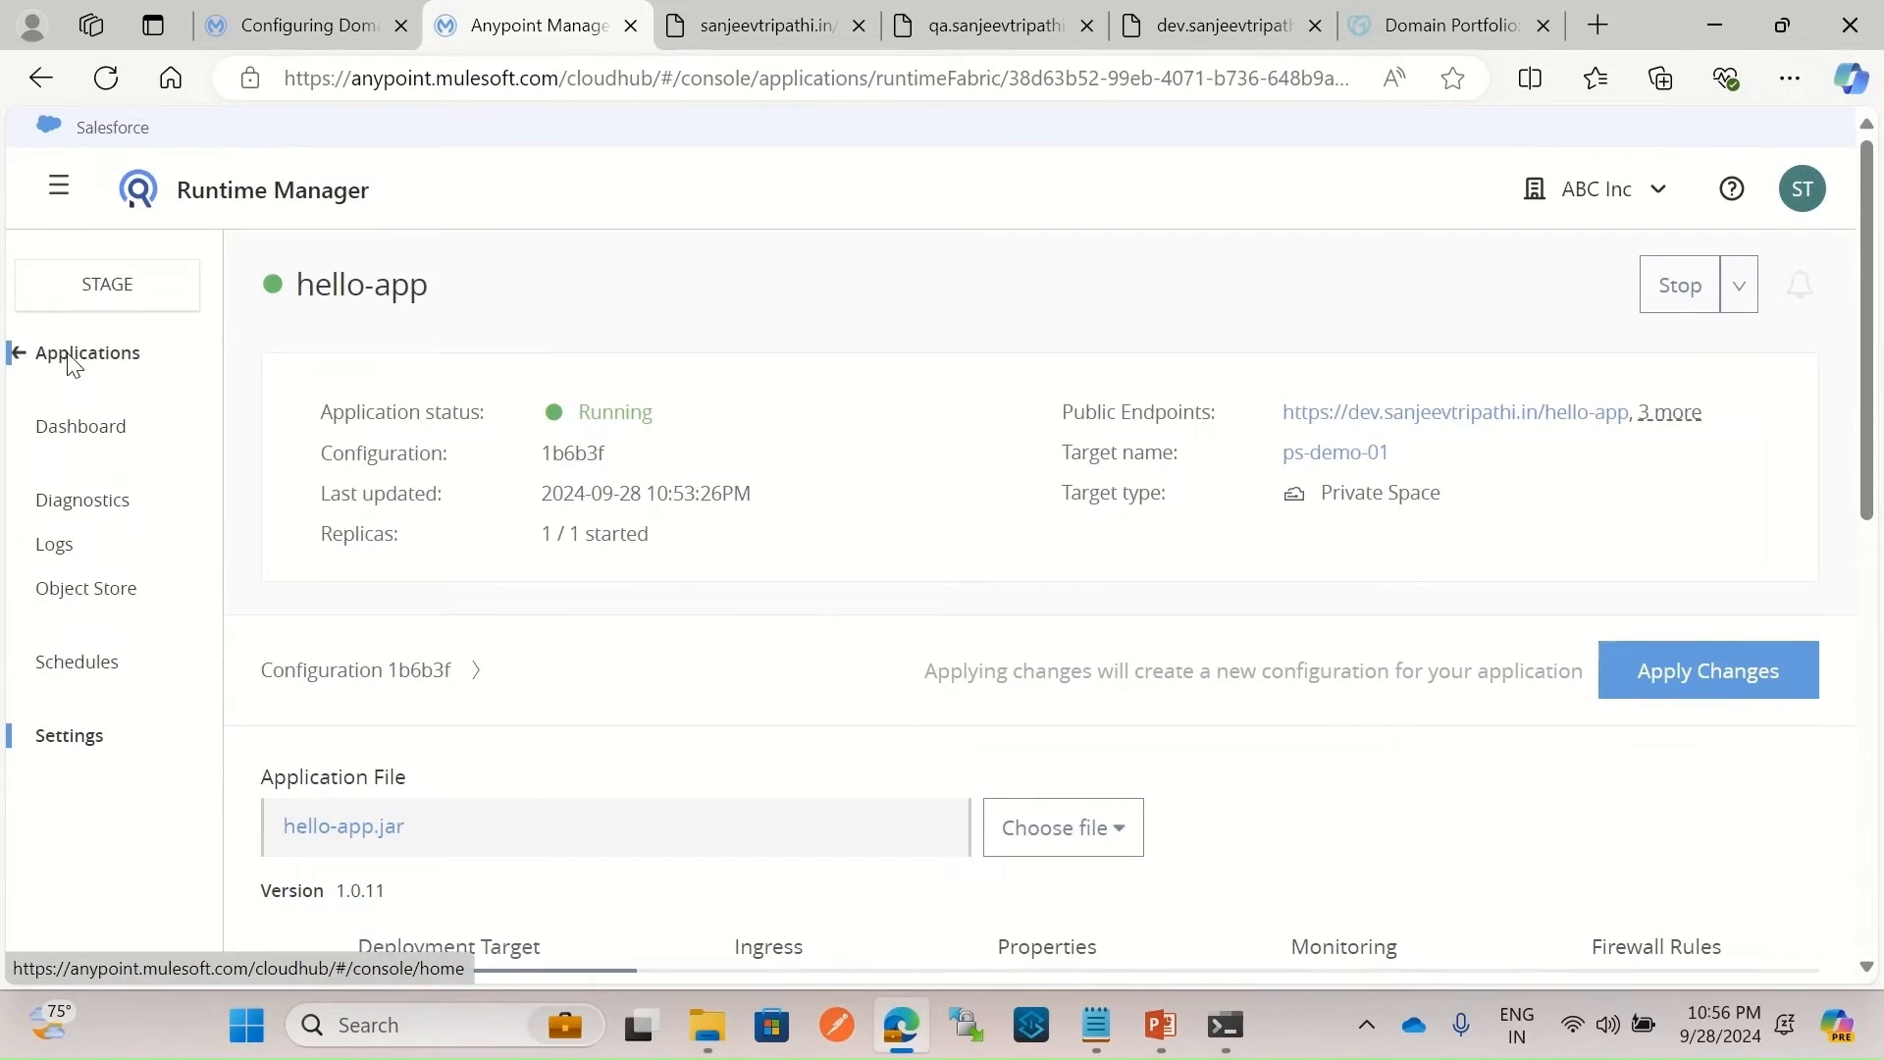
click(79, 773)
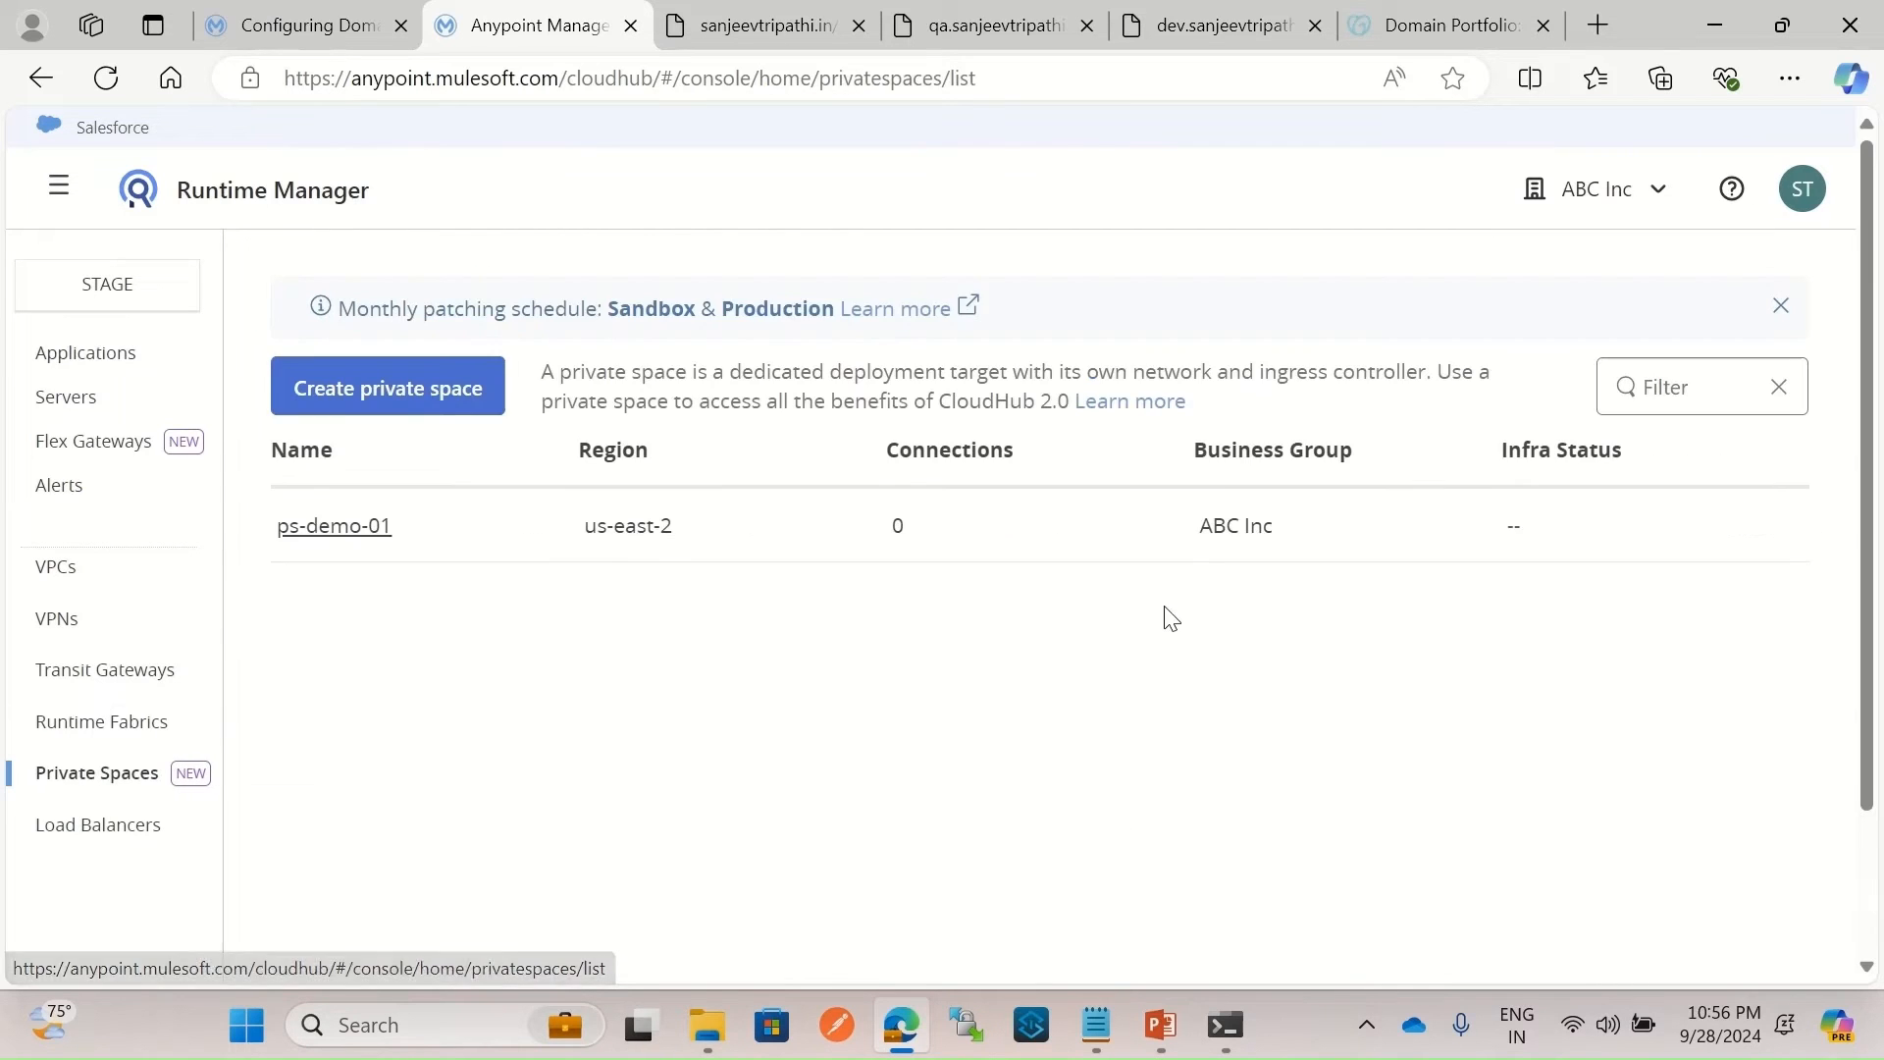
click(334, 526)
scroll(1226, 726, down, 1)
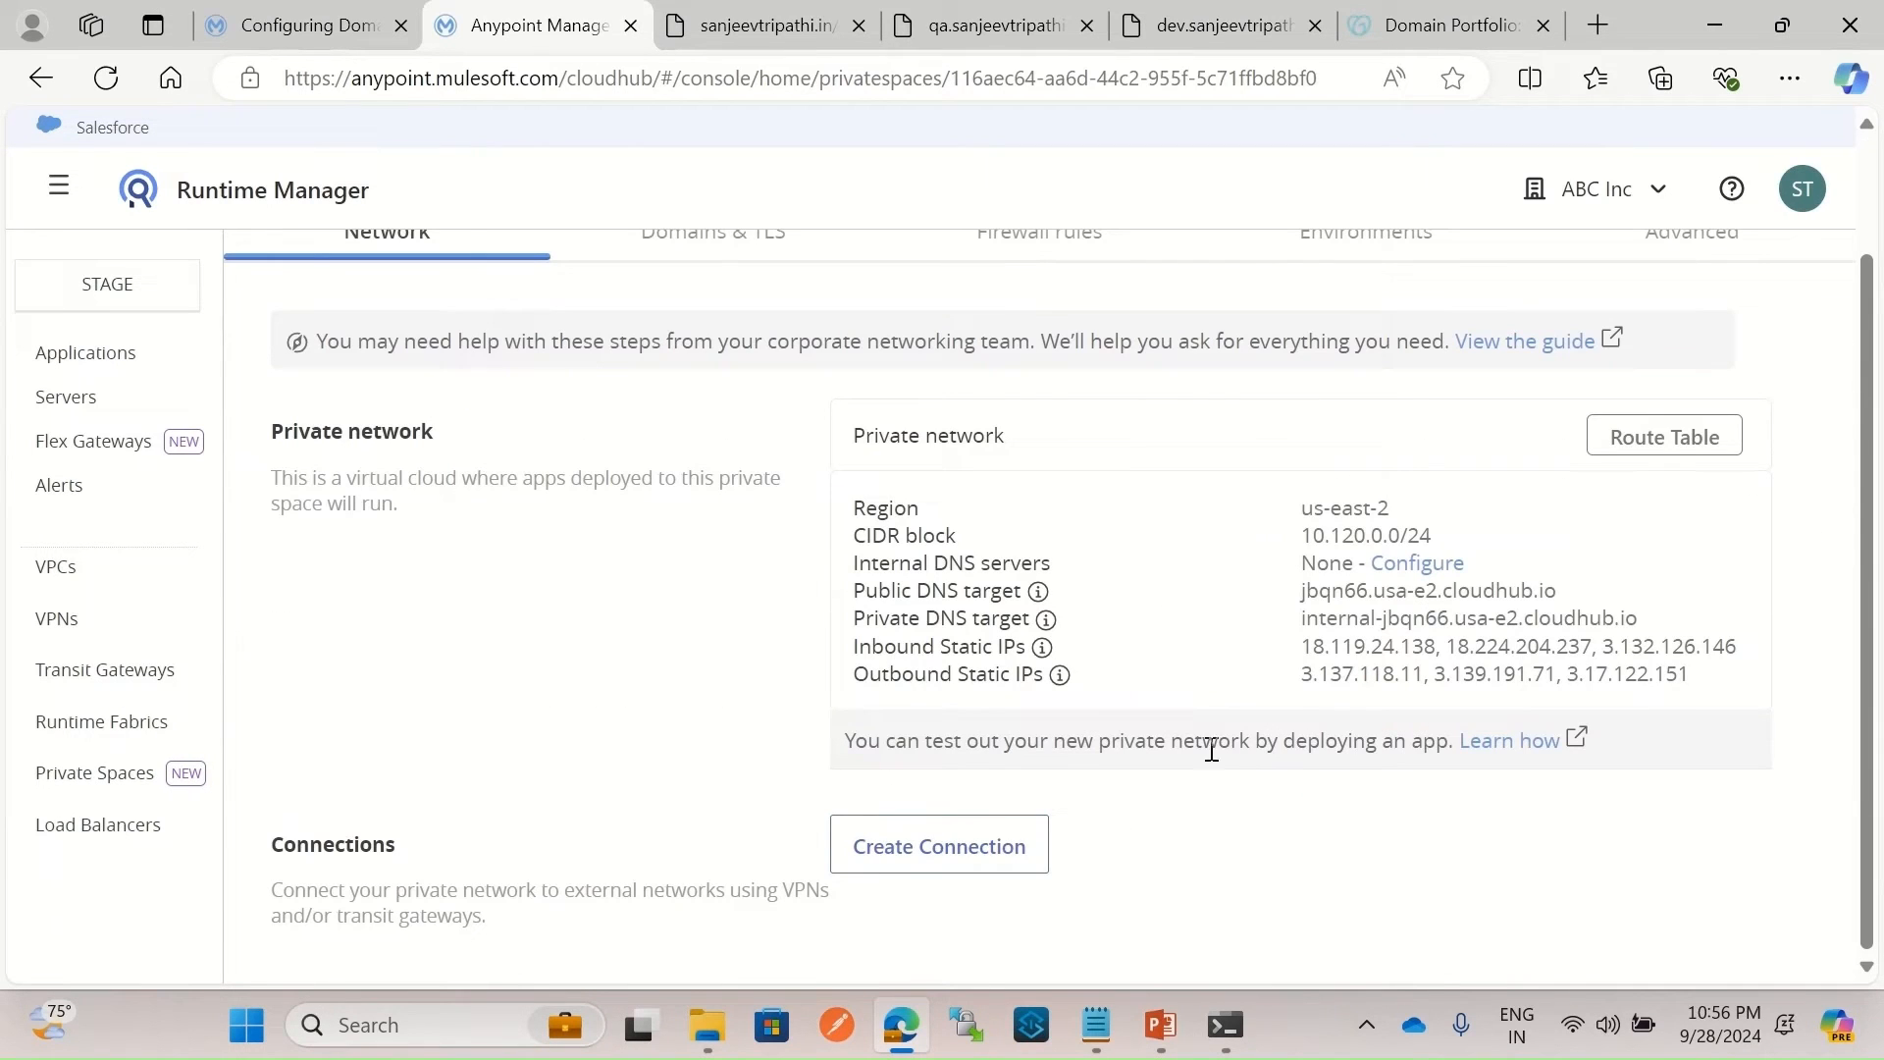
scroll(801, 464, up, 1)
click(734, 389)
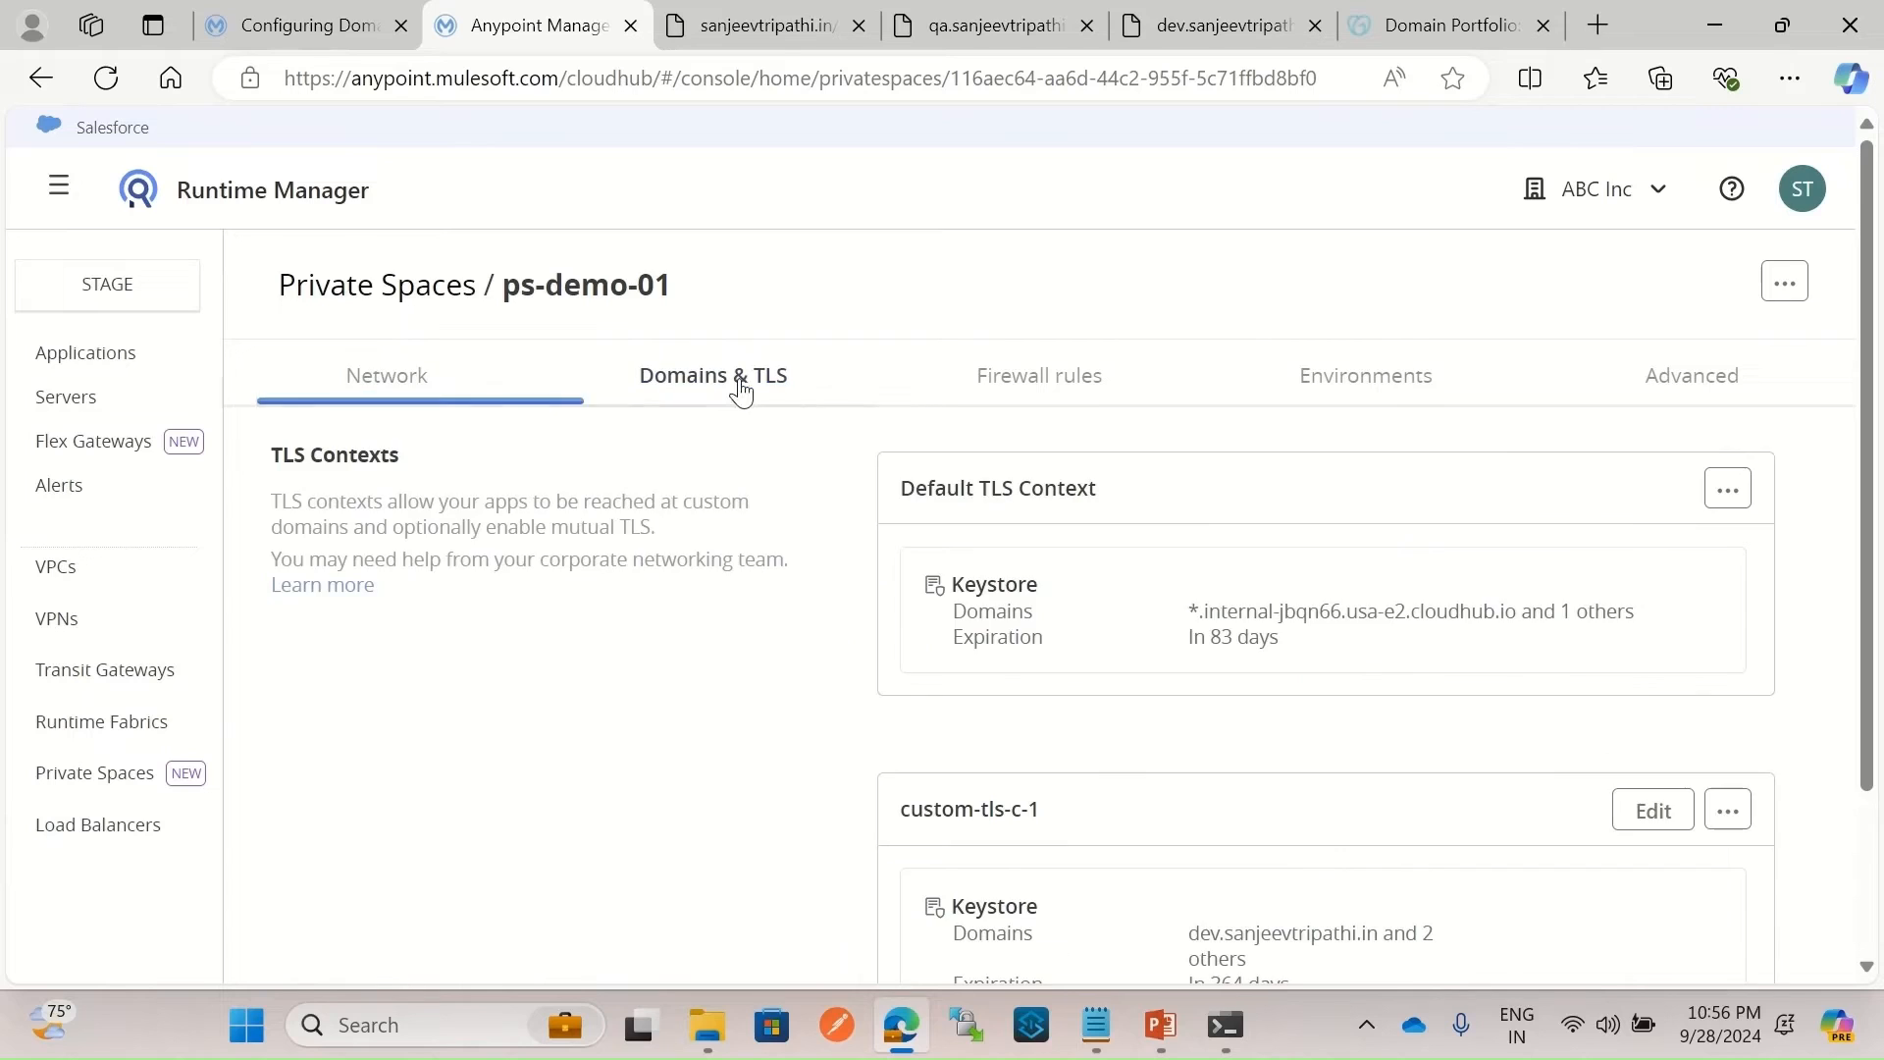
View the details of TLS context custom-tls-c-1, examine the dev, qa and root domains in its keystore, and close them.
scroll(1359, 716, down, 2)
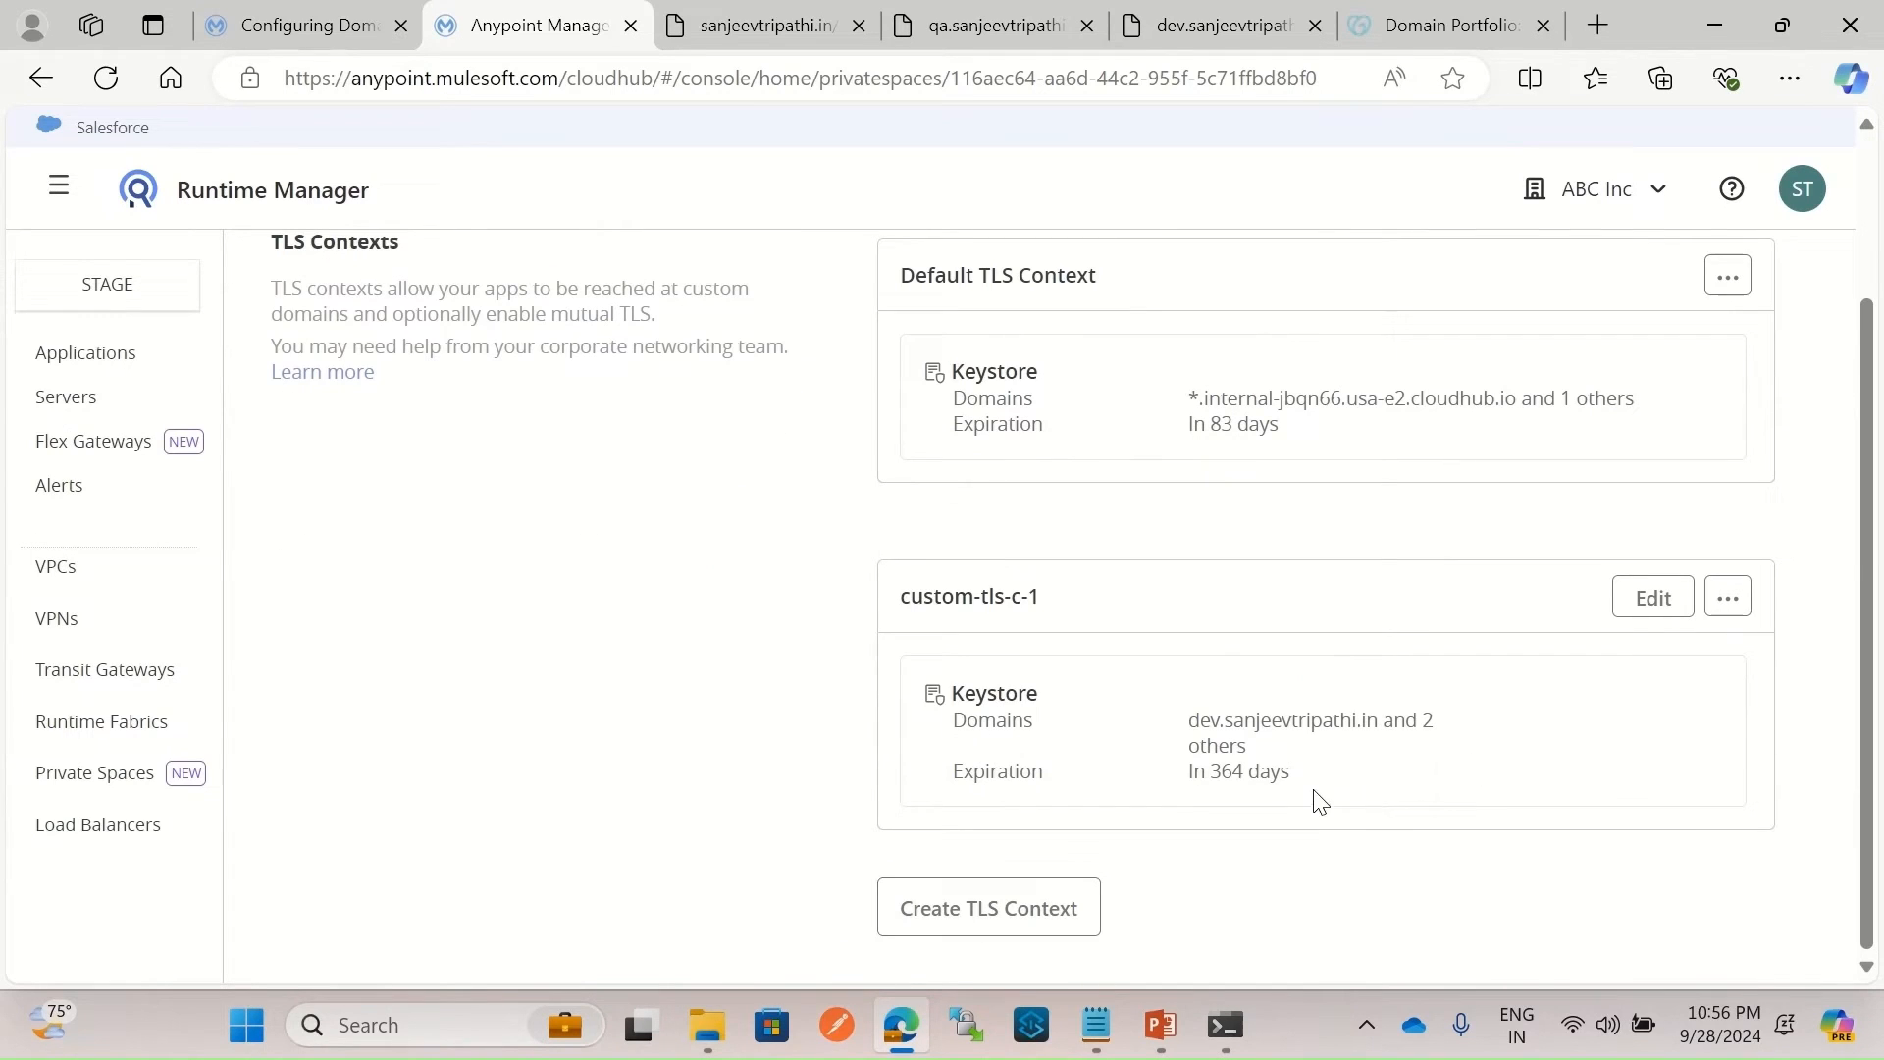
scroll(1688, 684, up, 1)
scroll(1416, 874, down, 1)
click(1728, 597)
click(1526, 656)
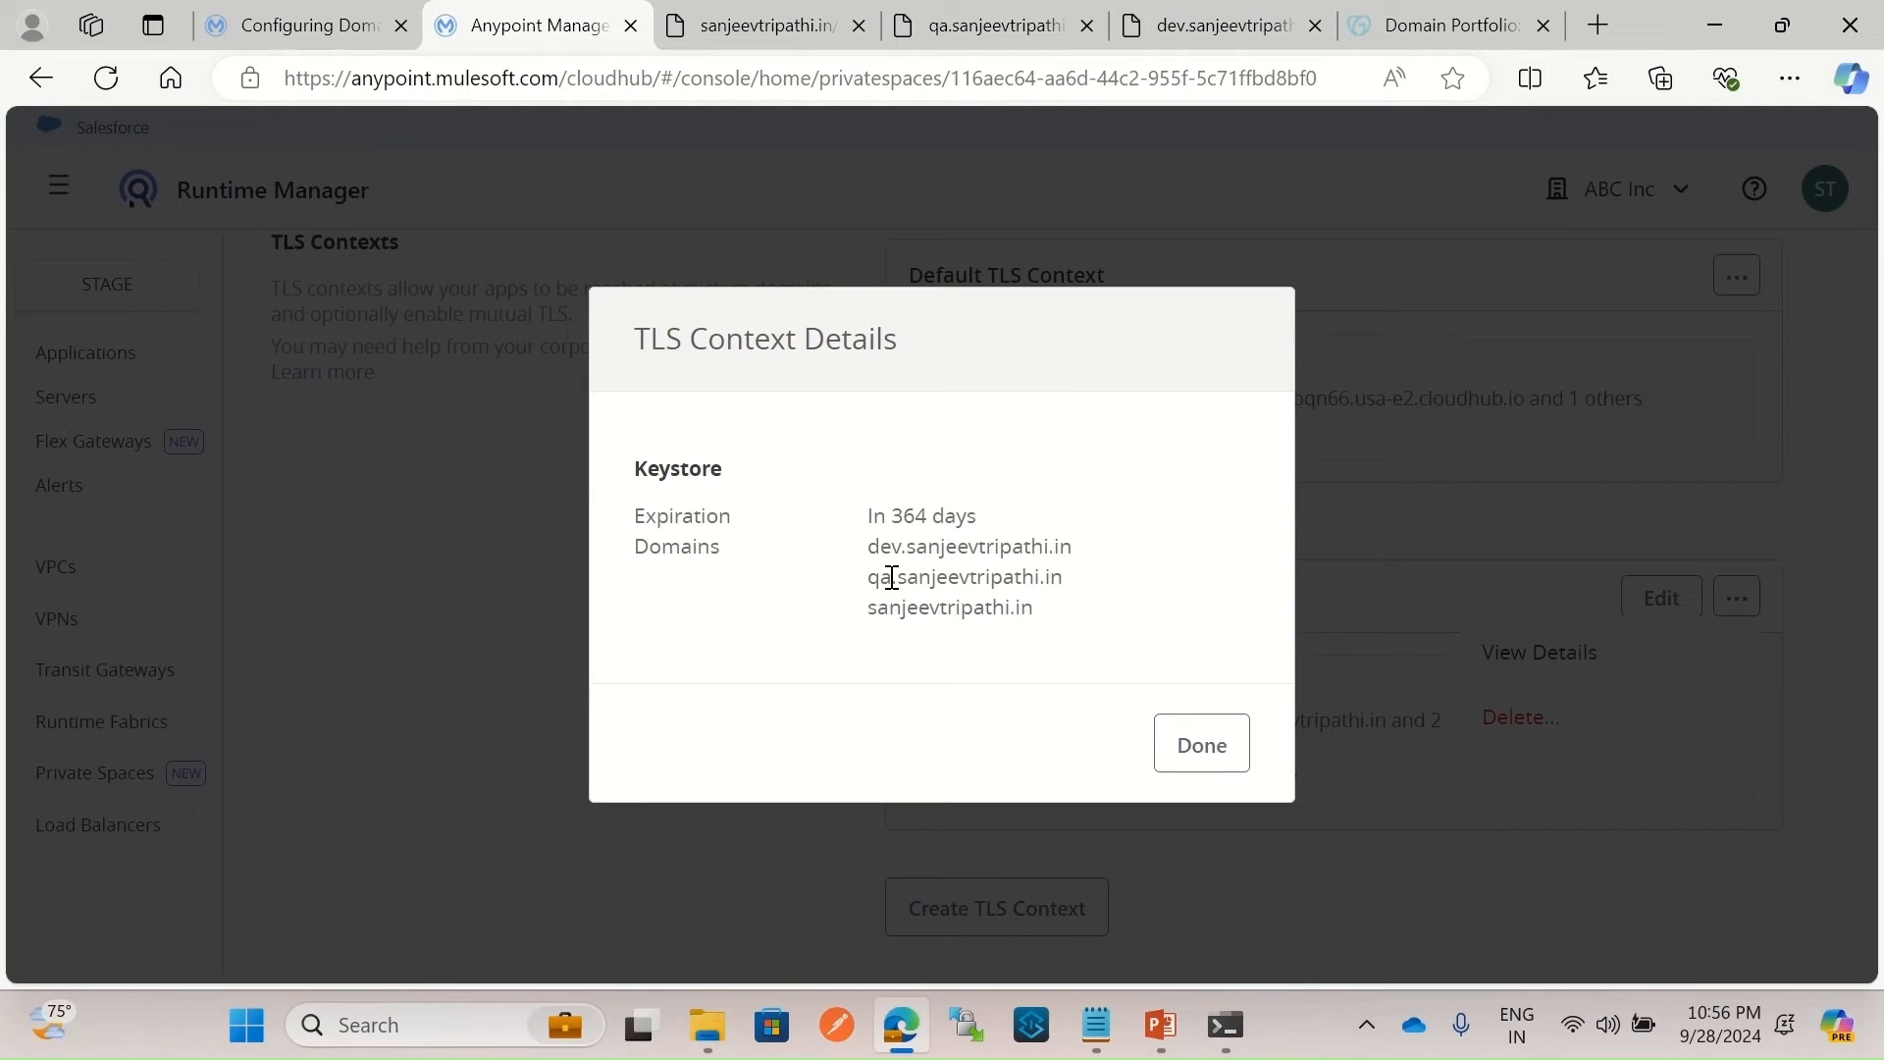
drag(869, 554, 1076, 592)
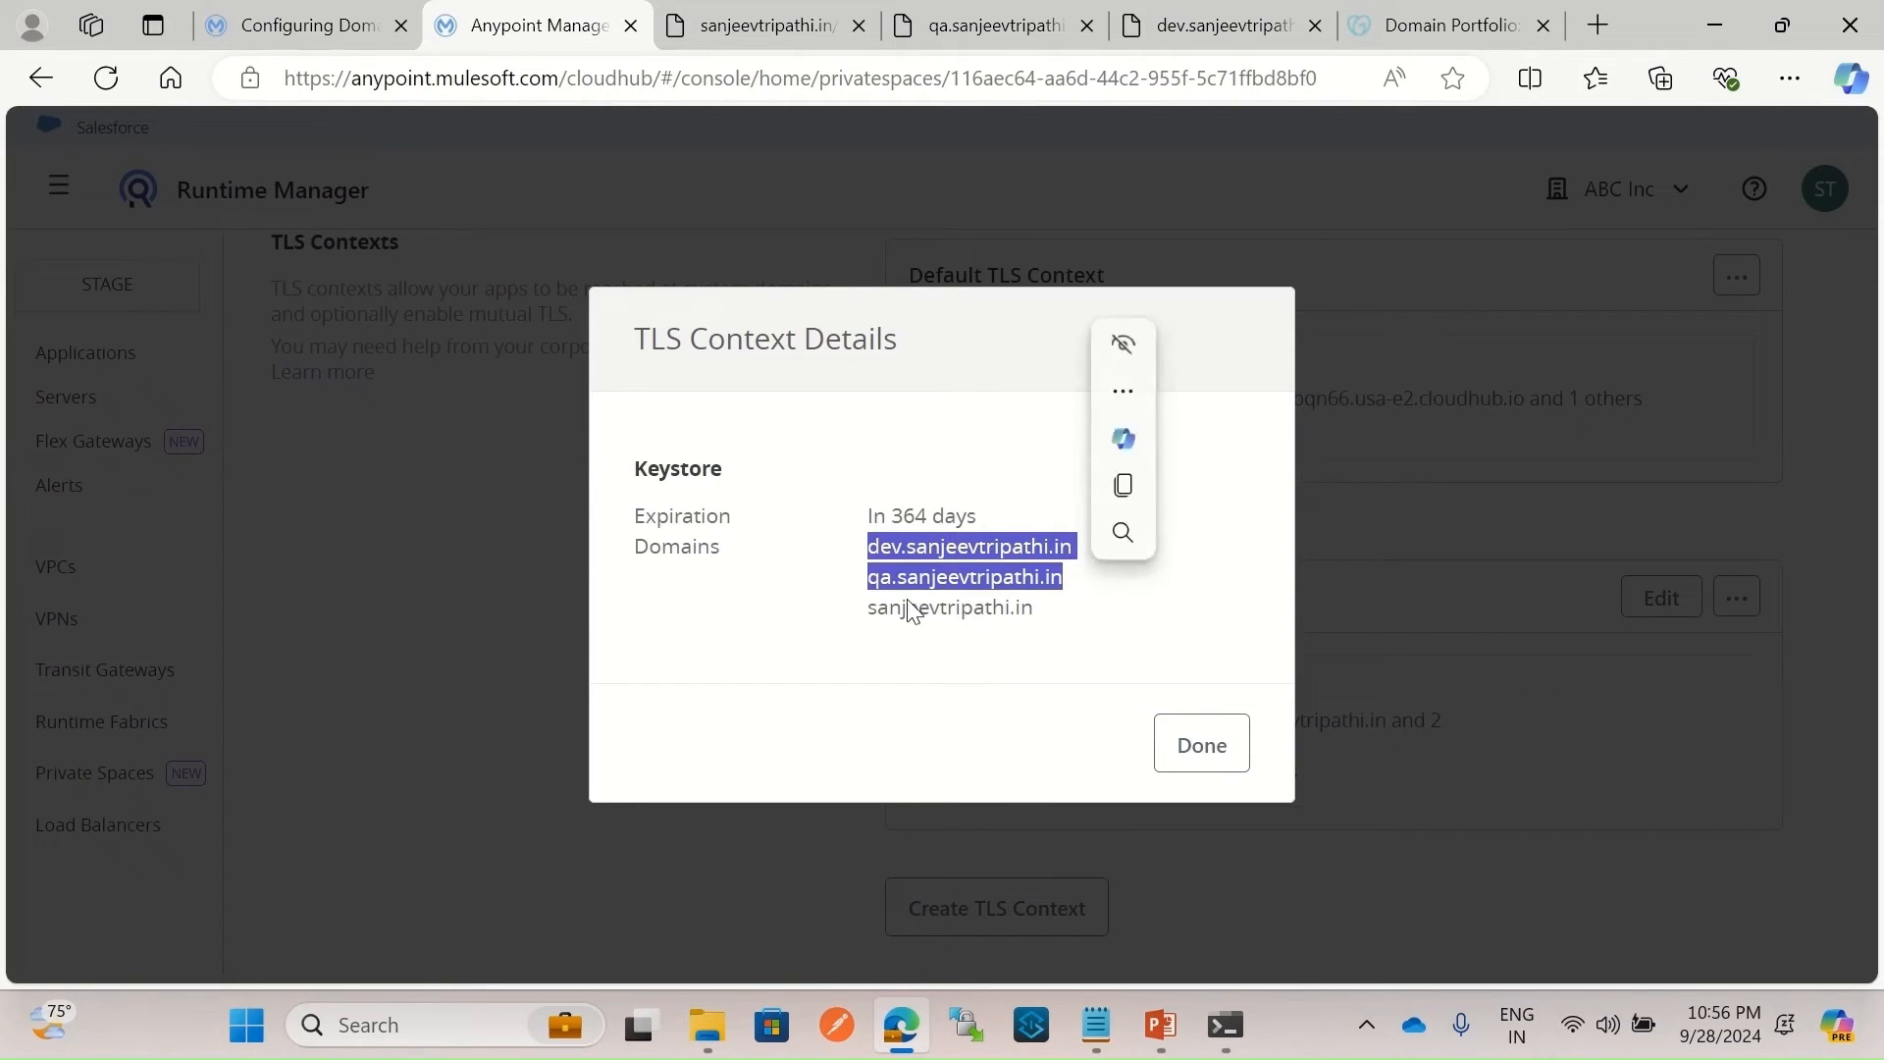
click(872, 610)
drag(867, 608, 1079, 623)
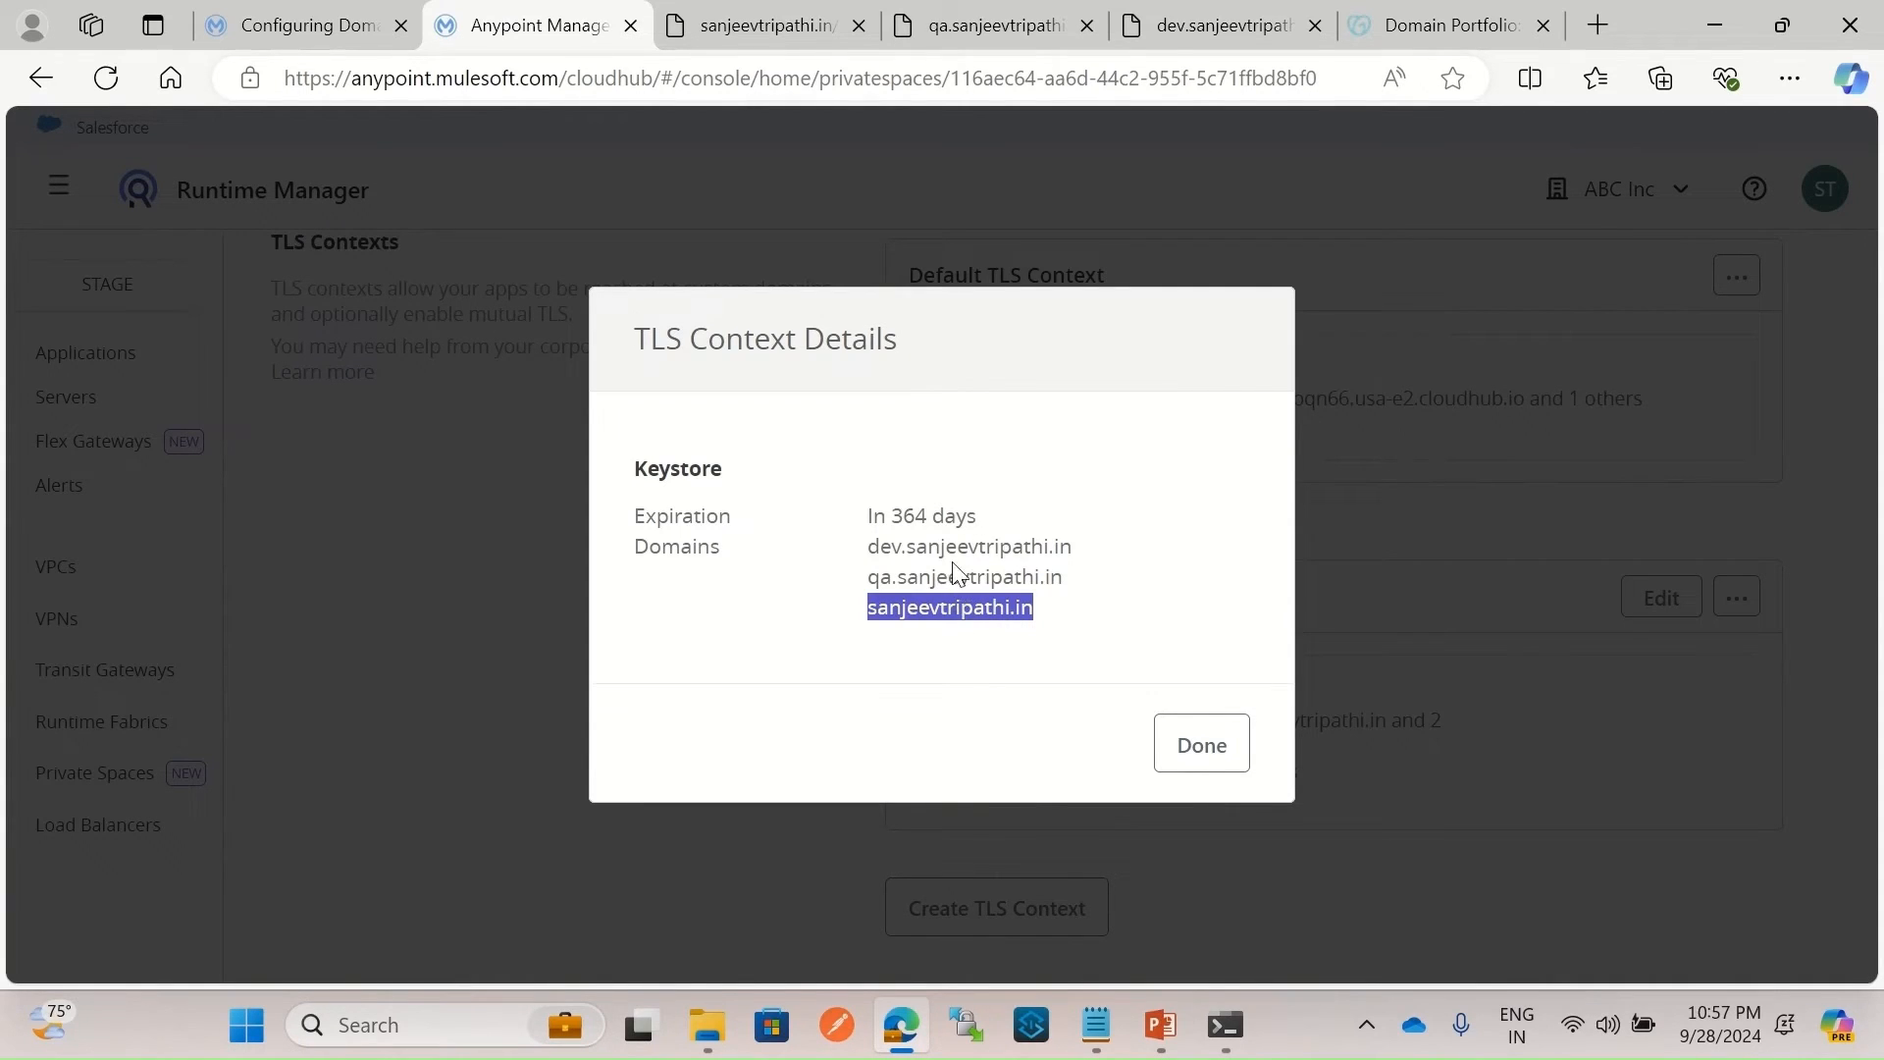
click(1199, 745)
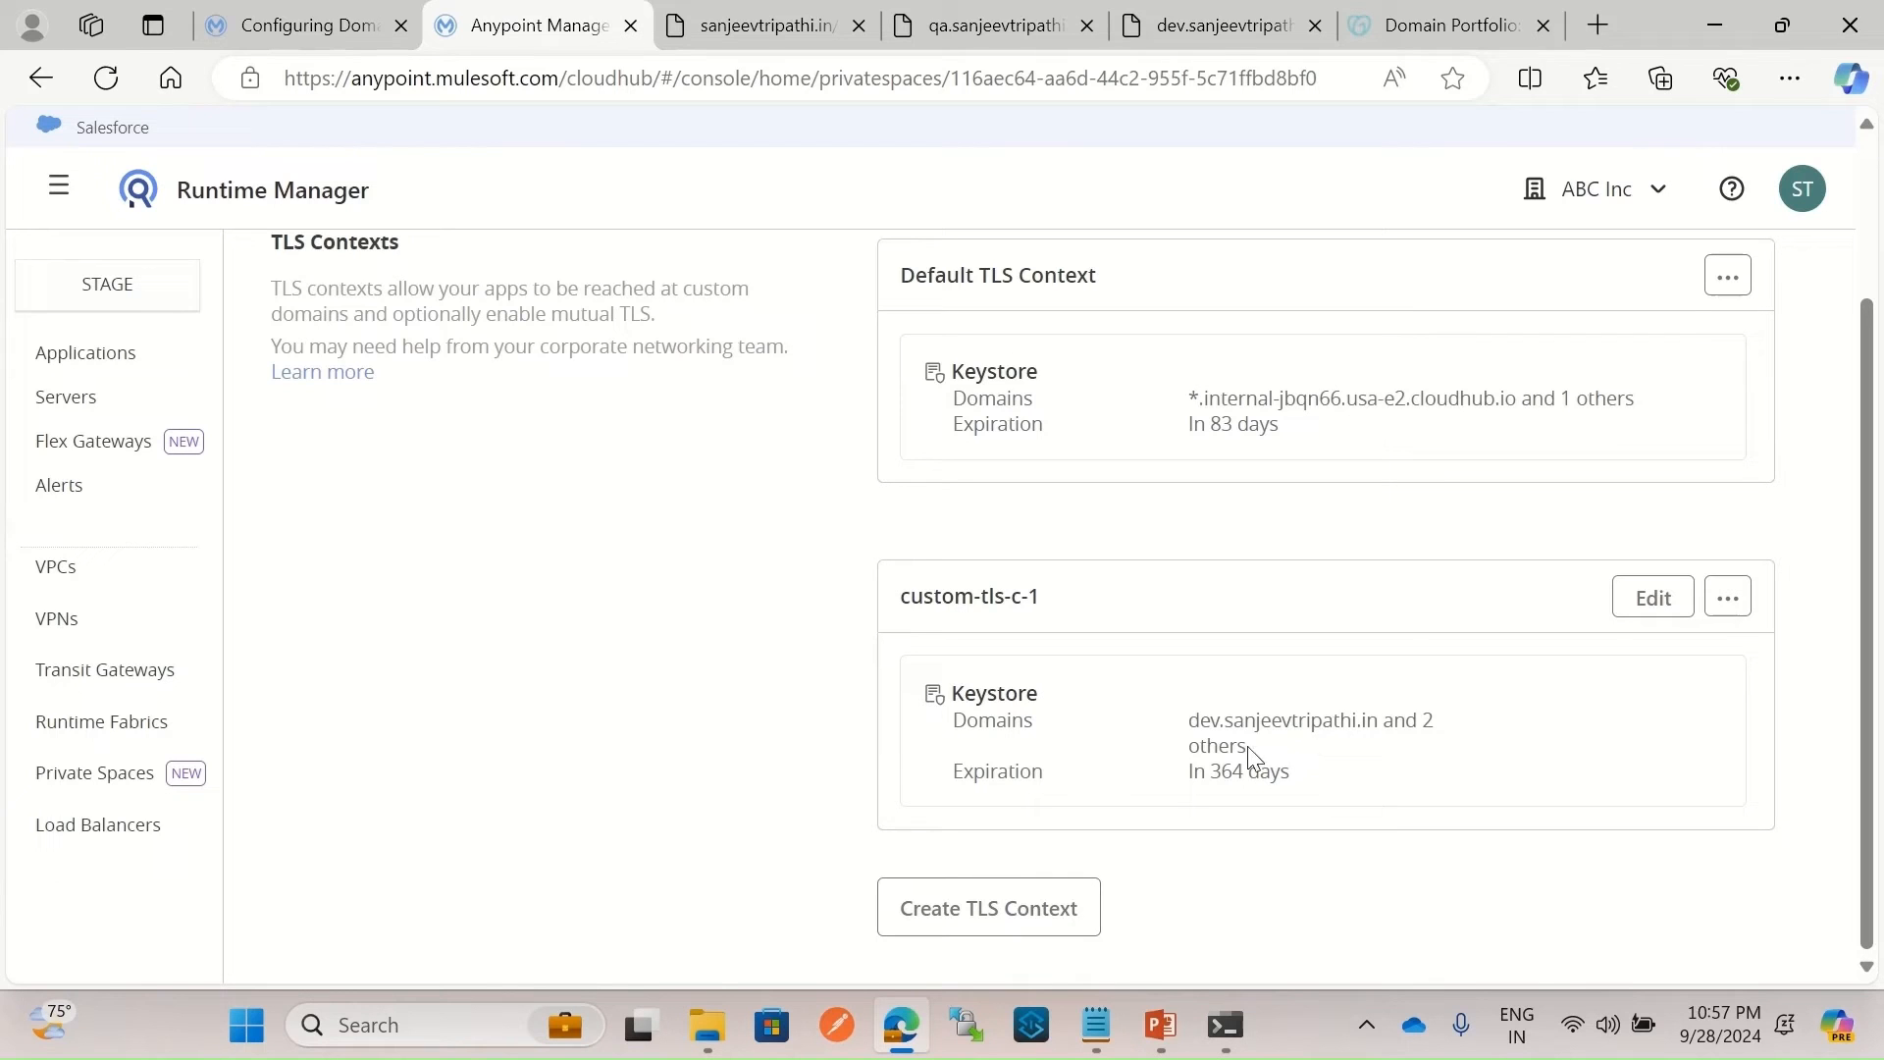
Reopen the custom-tls-c-1 details, compare the root domain with the two subdomains, and close the details.
click(1691, 616)
click(1728, 599)
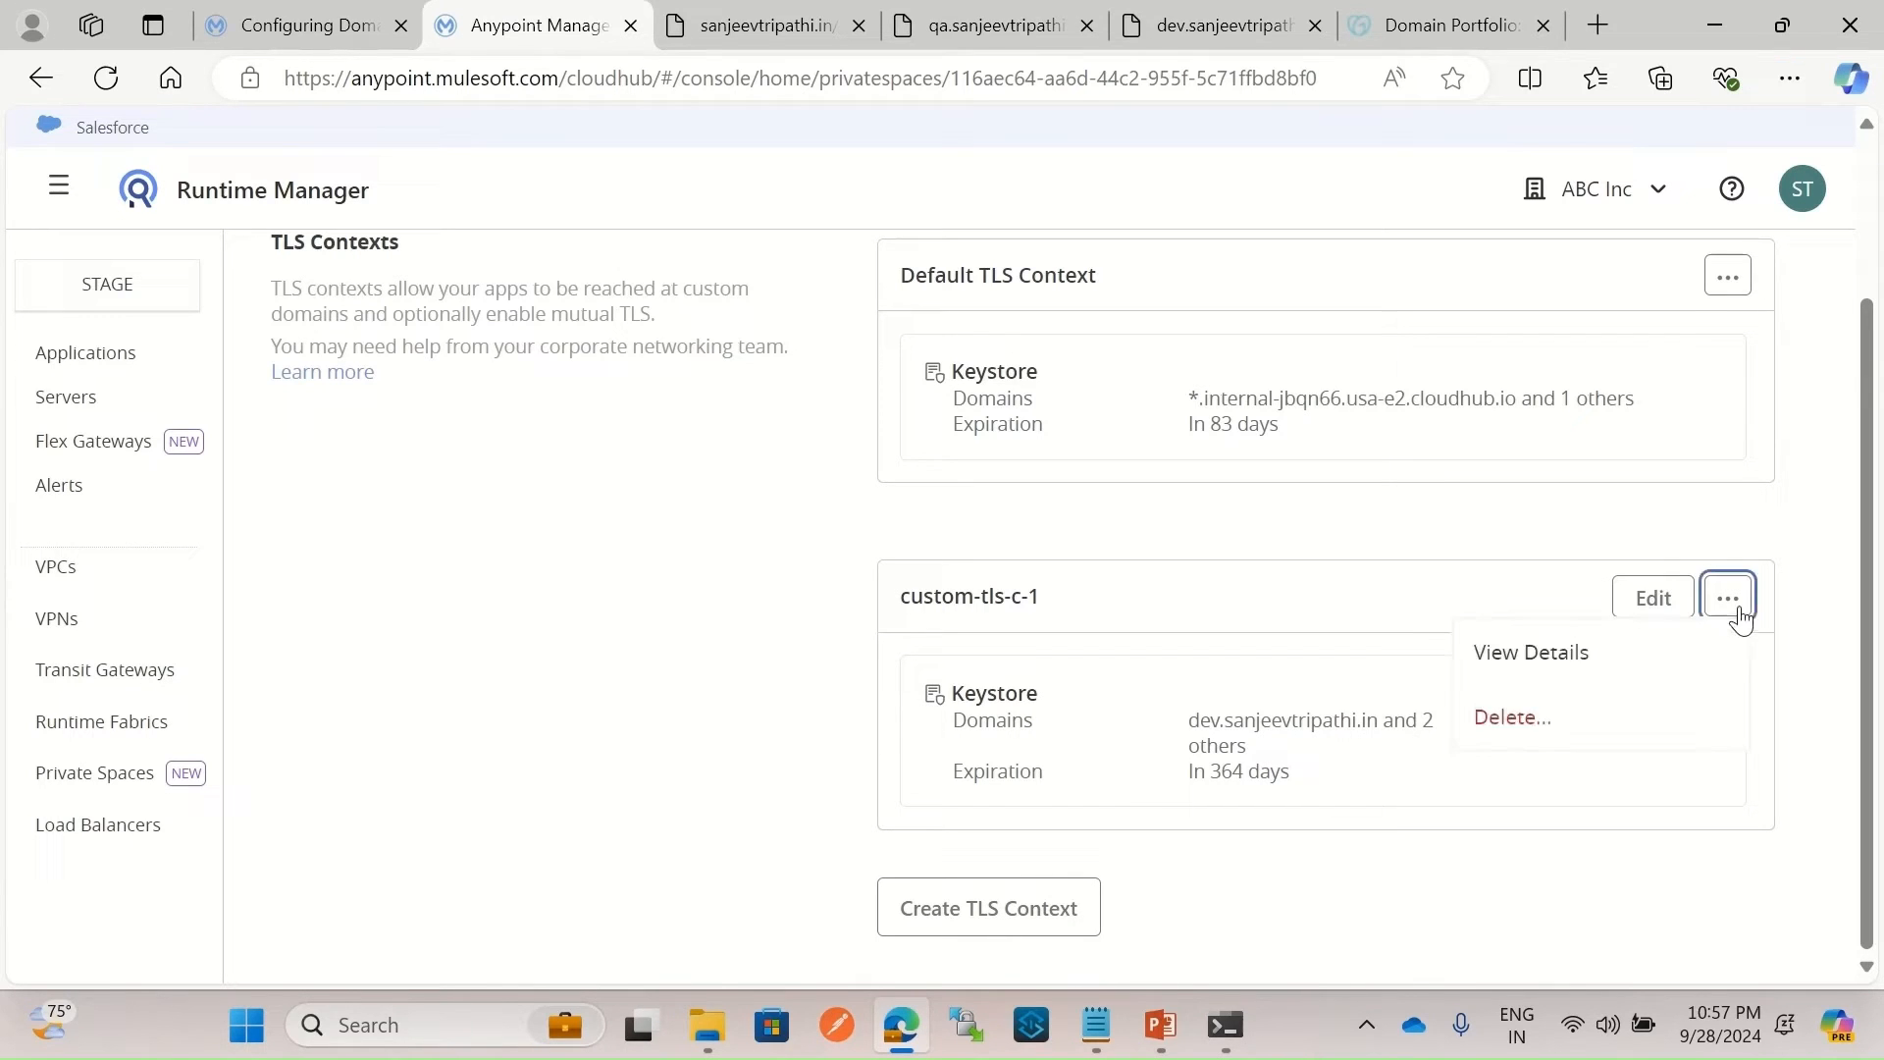
click(1566, 655)
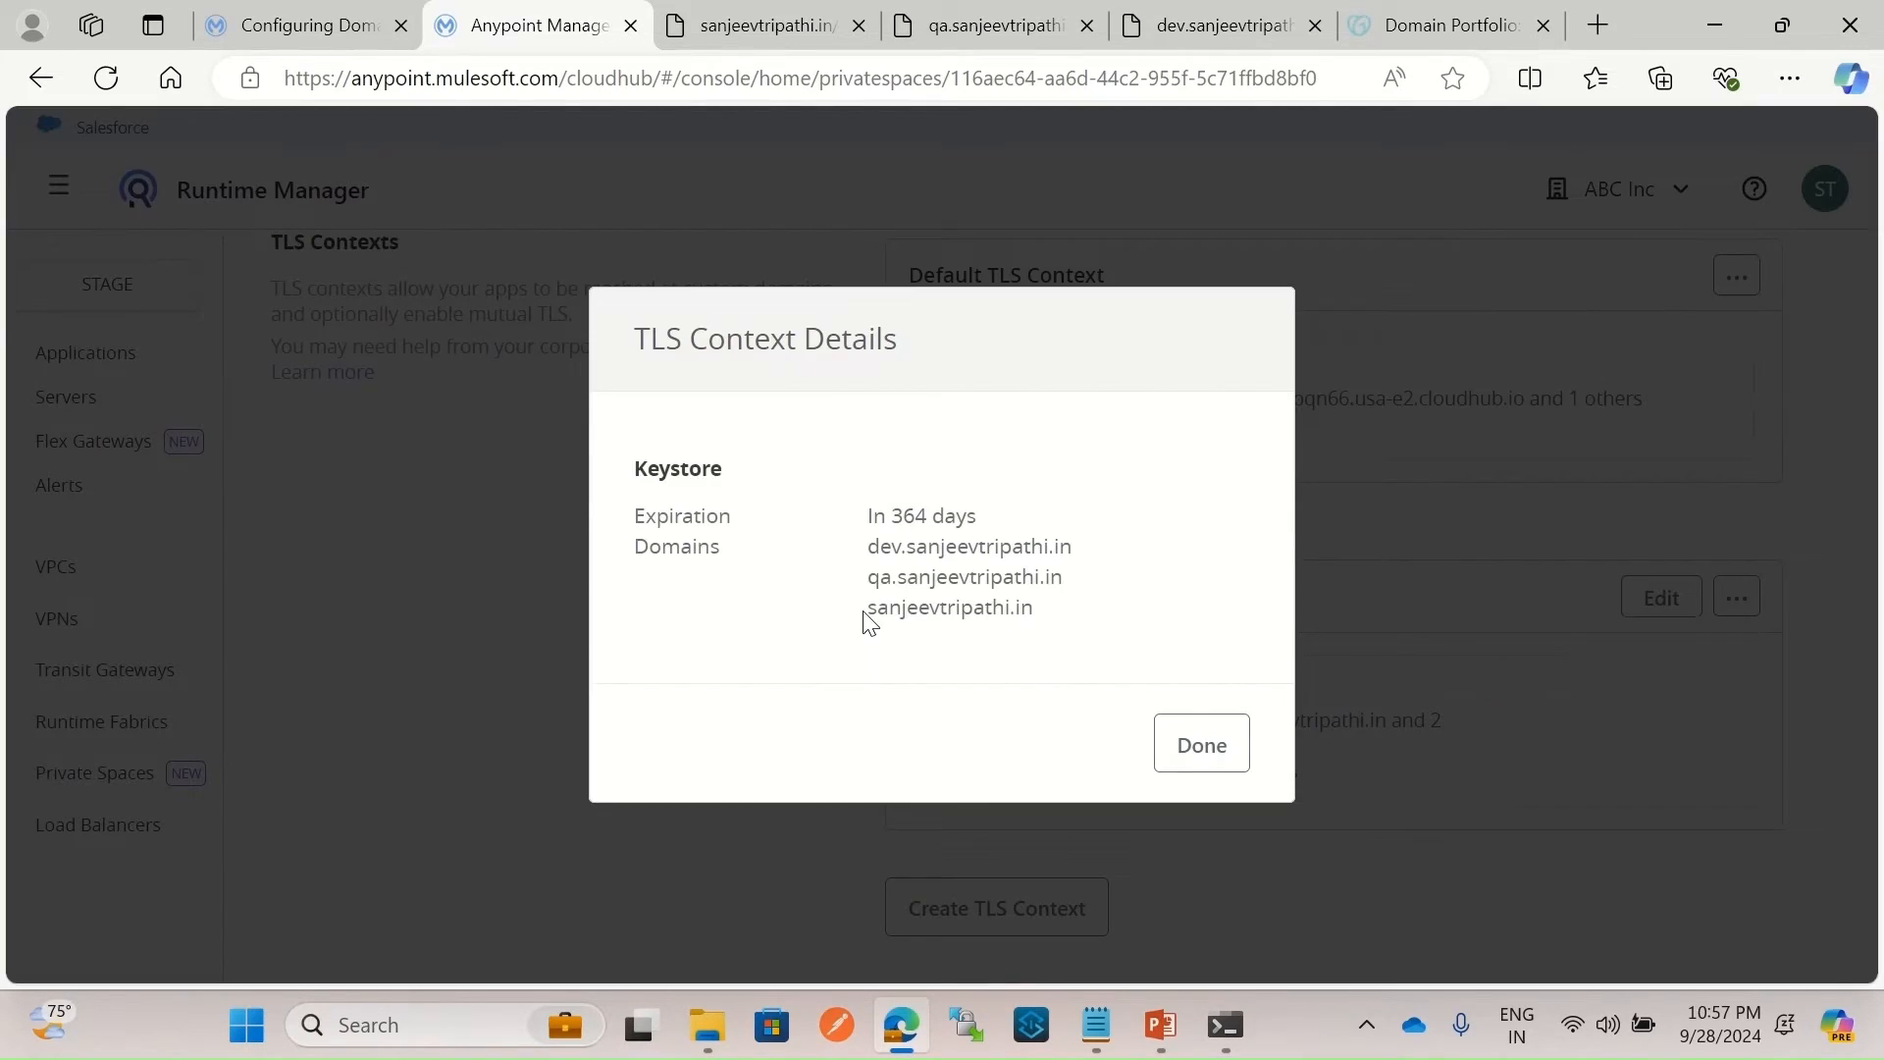
drag(866, 616, 1046, 629)
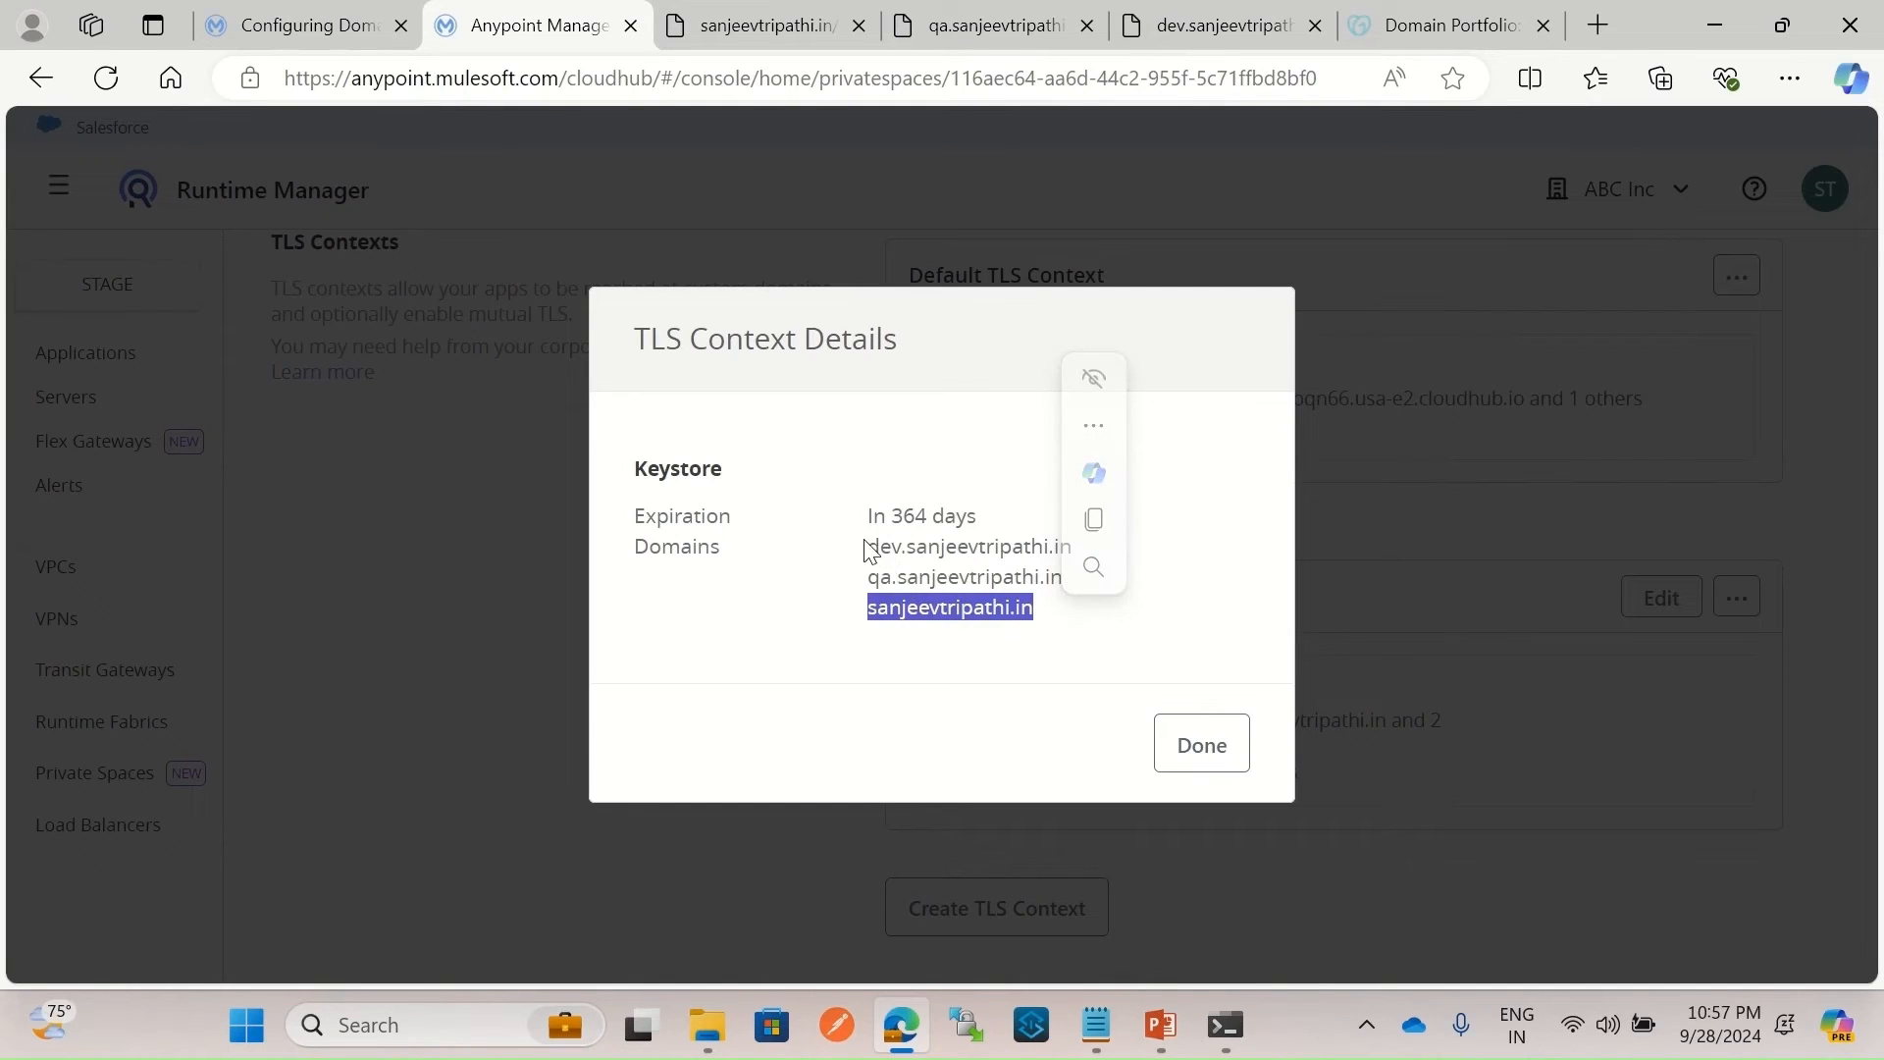
drag(865, 545, 1080, 593)
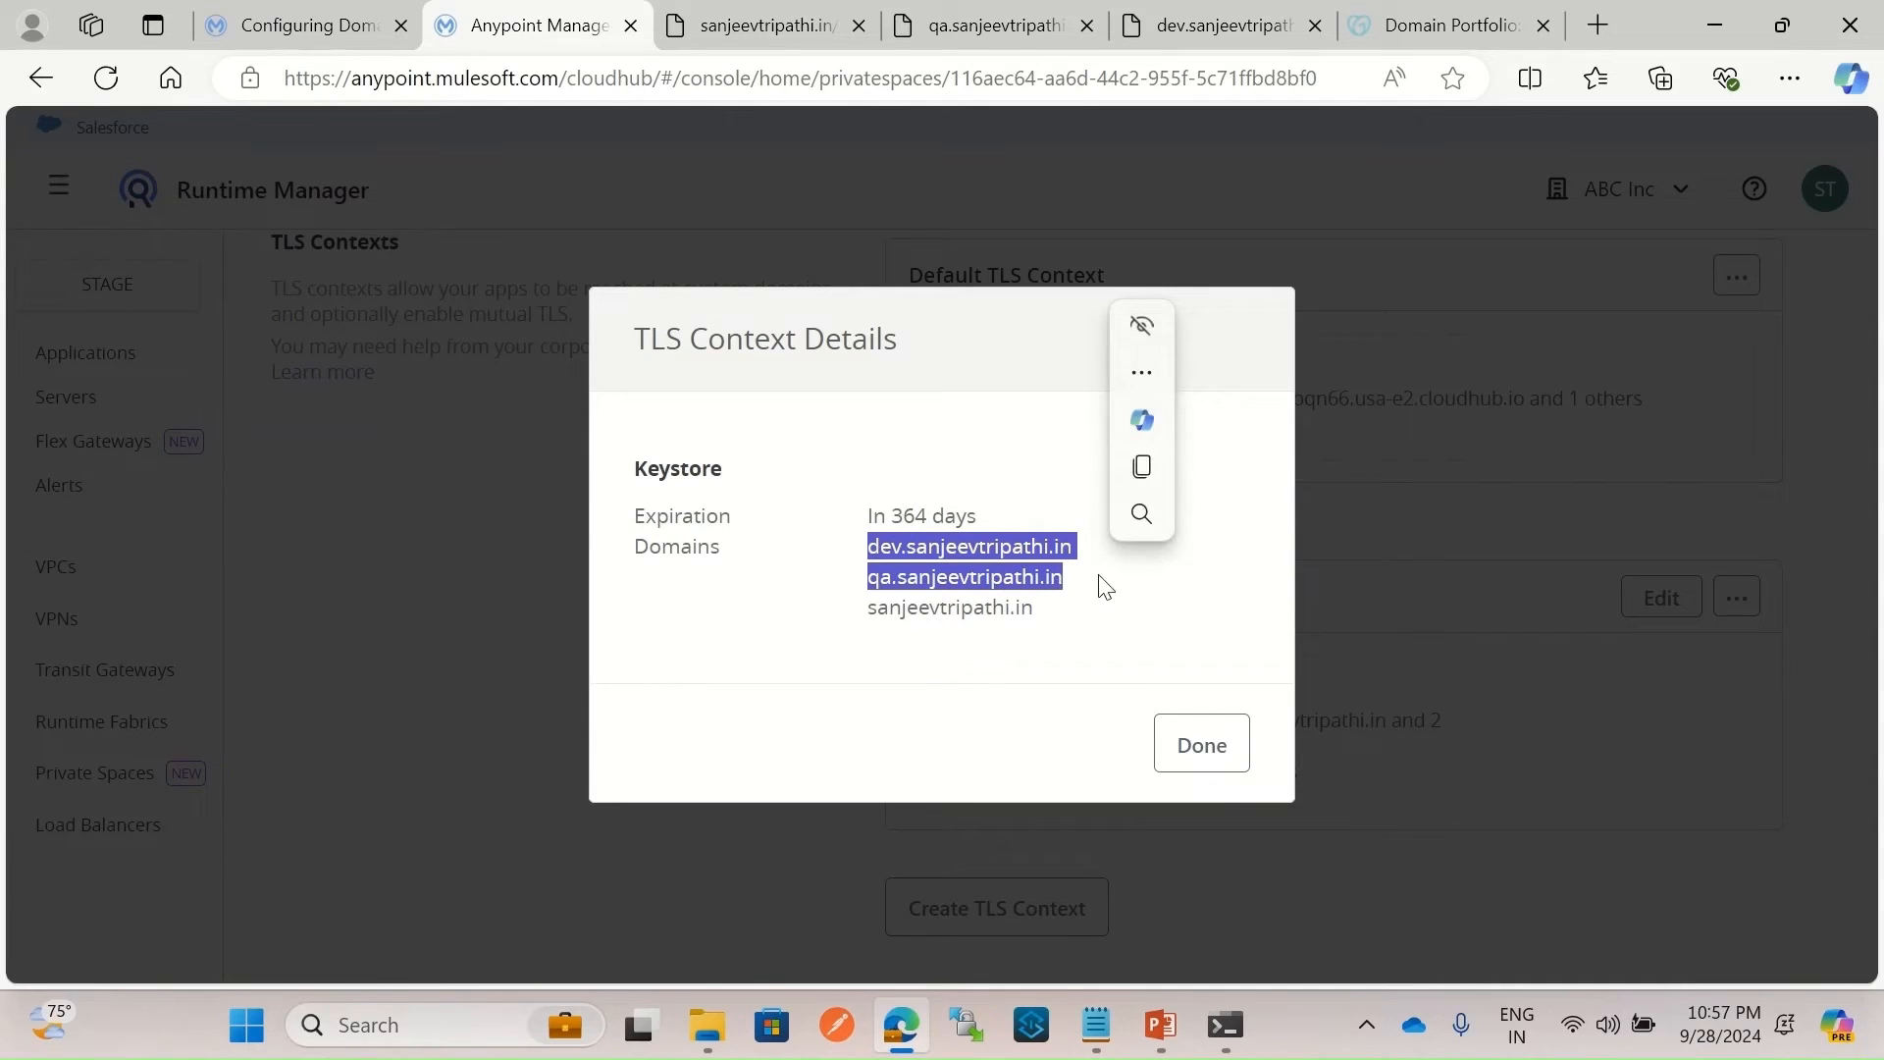
click(1203, 758)
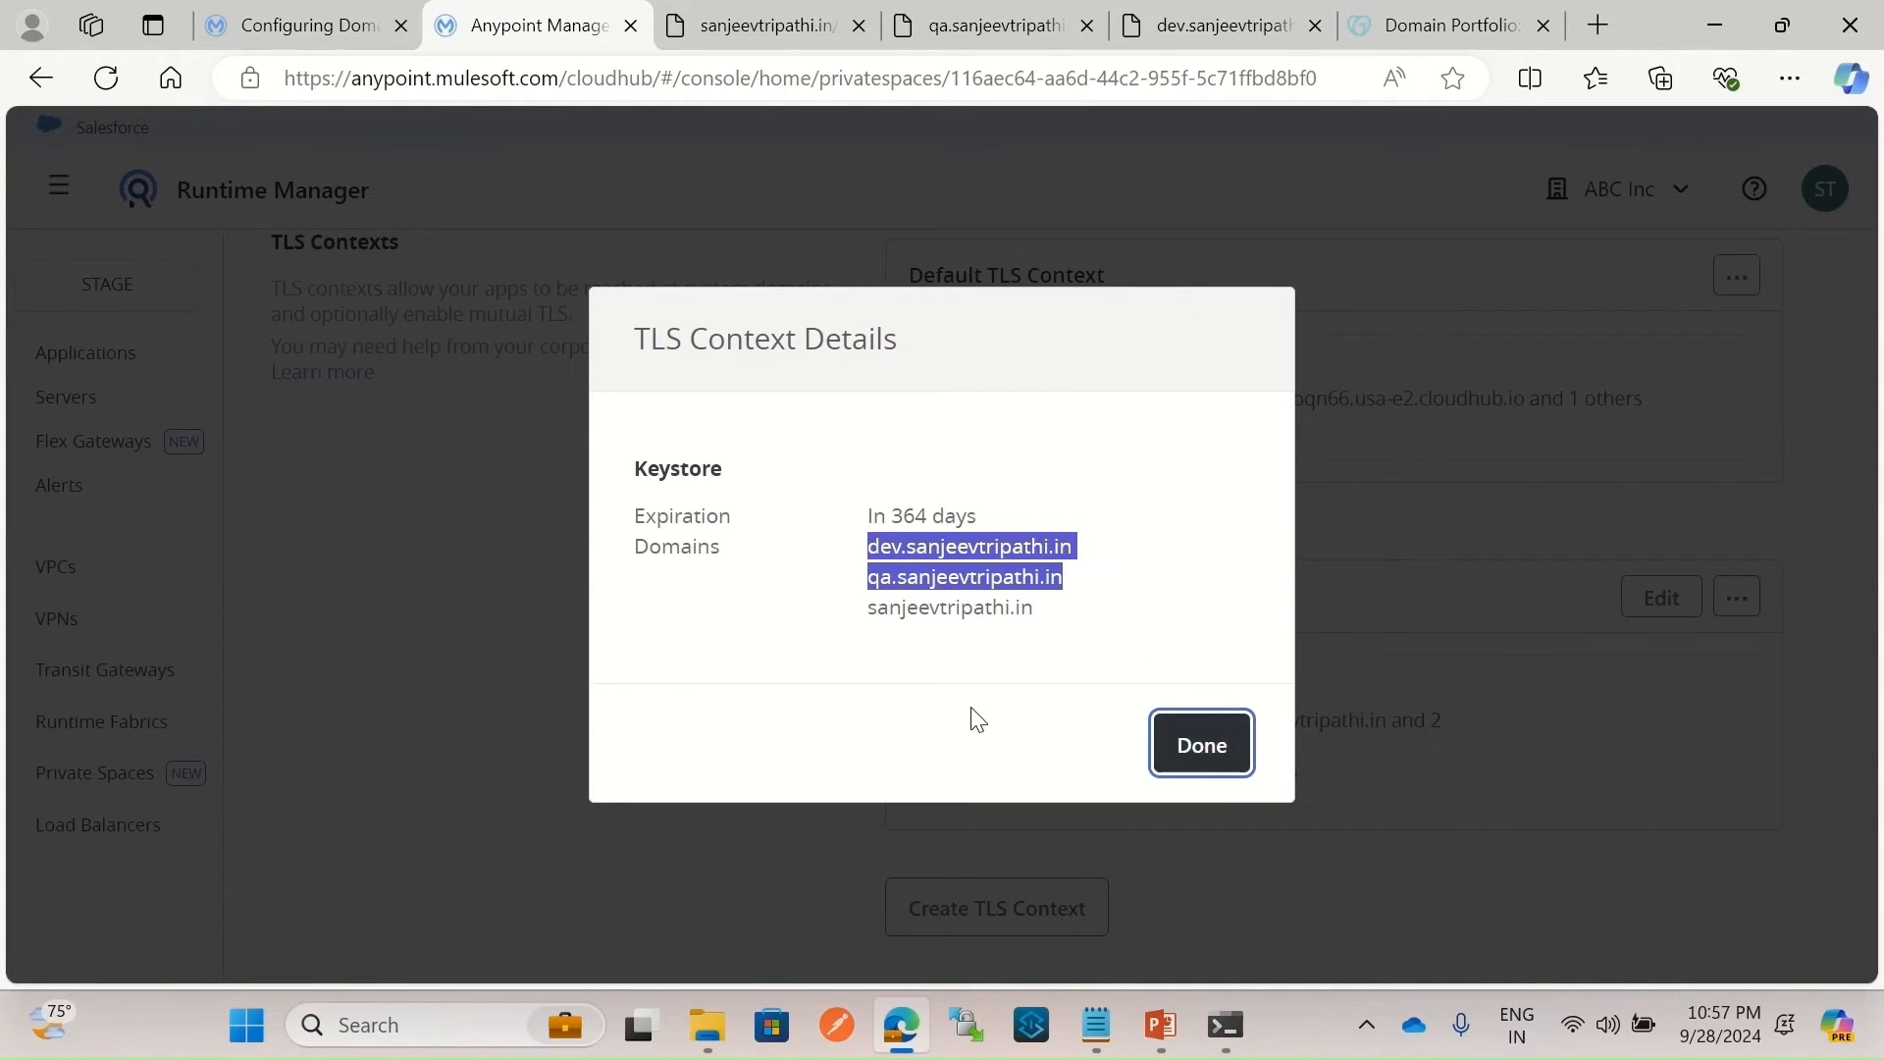
click(866, 651)
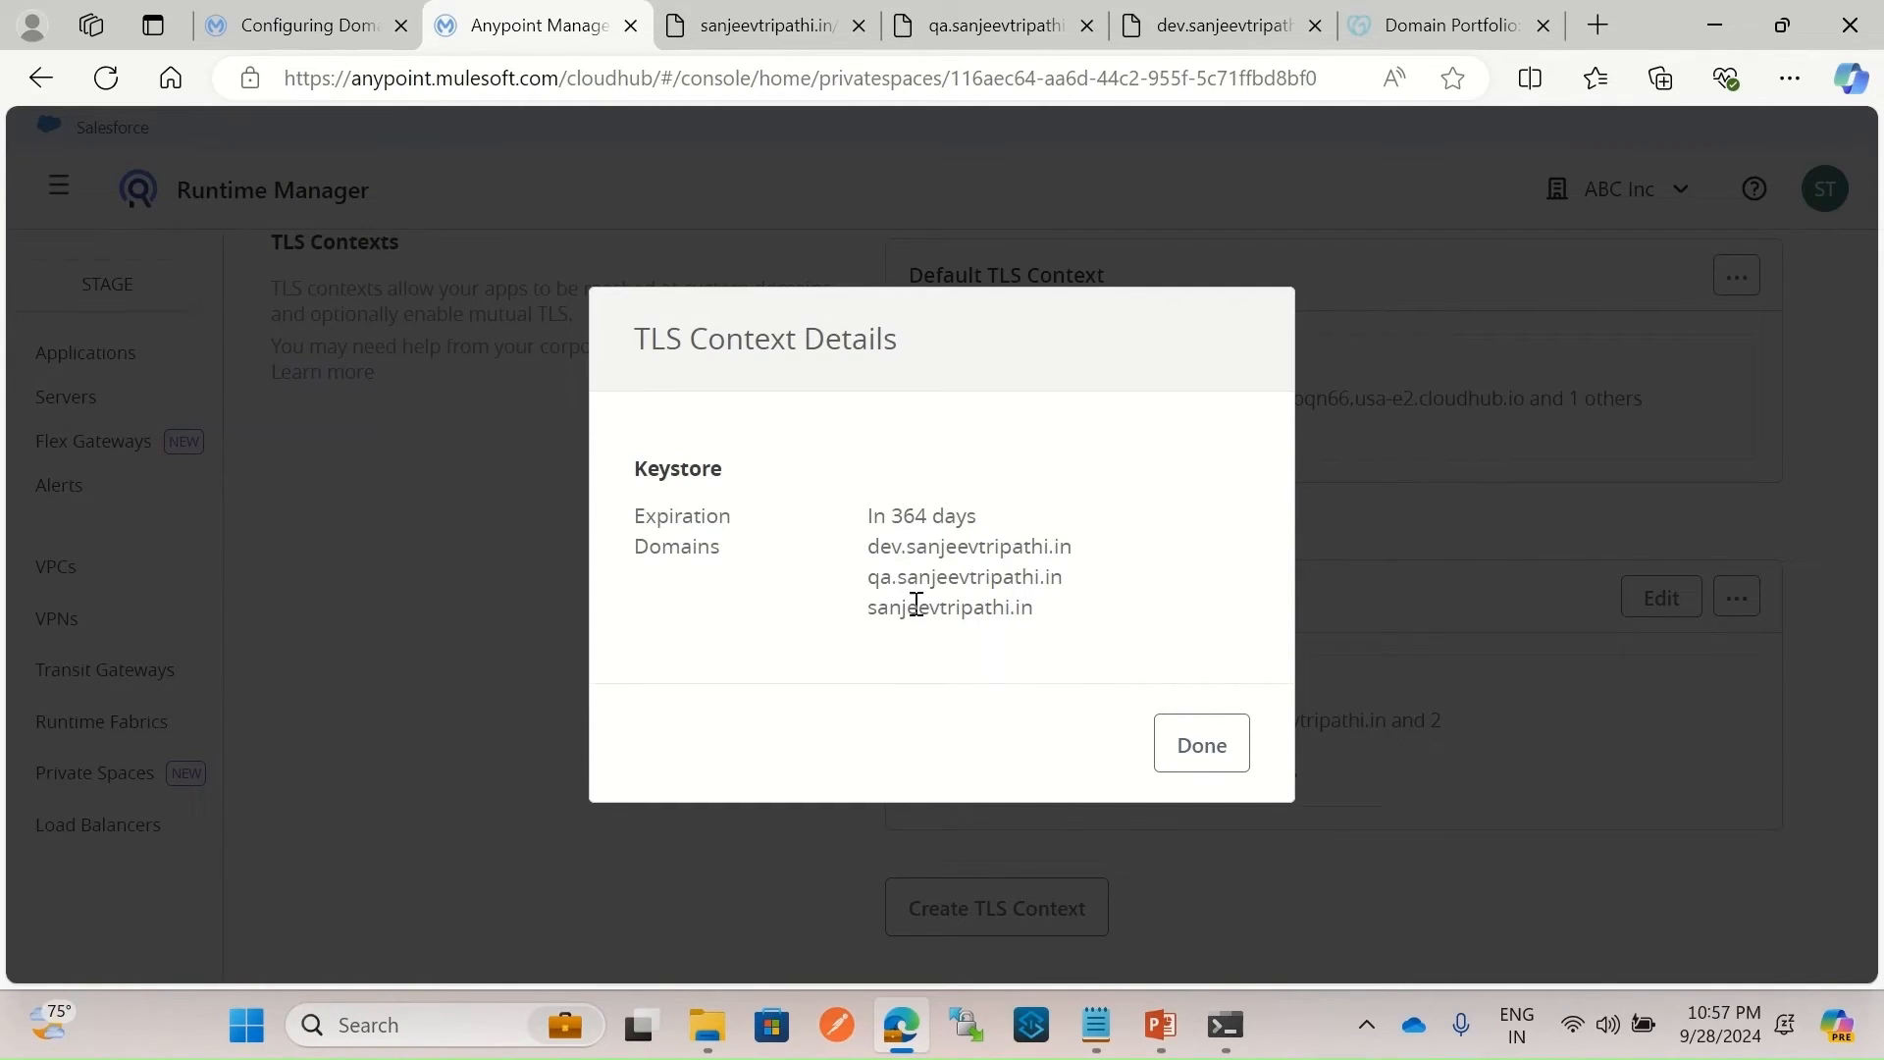
click(1183, 744)
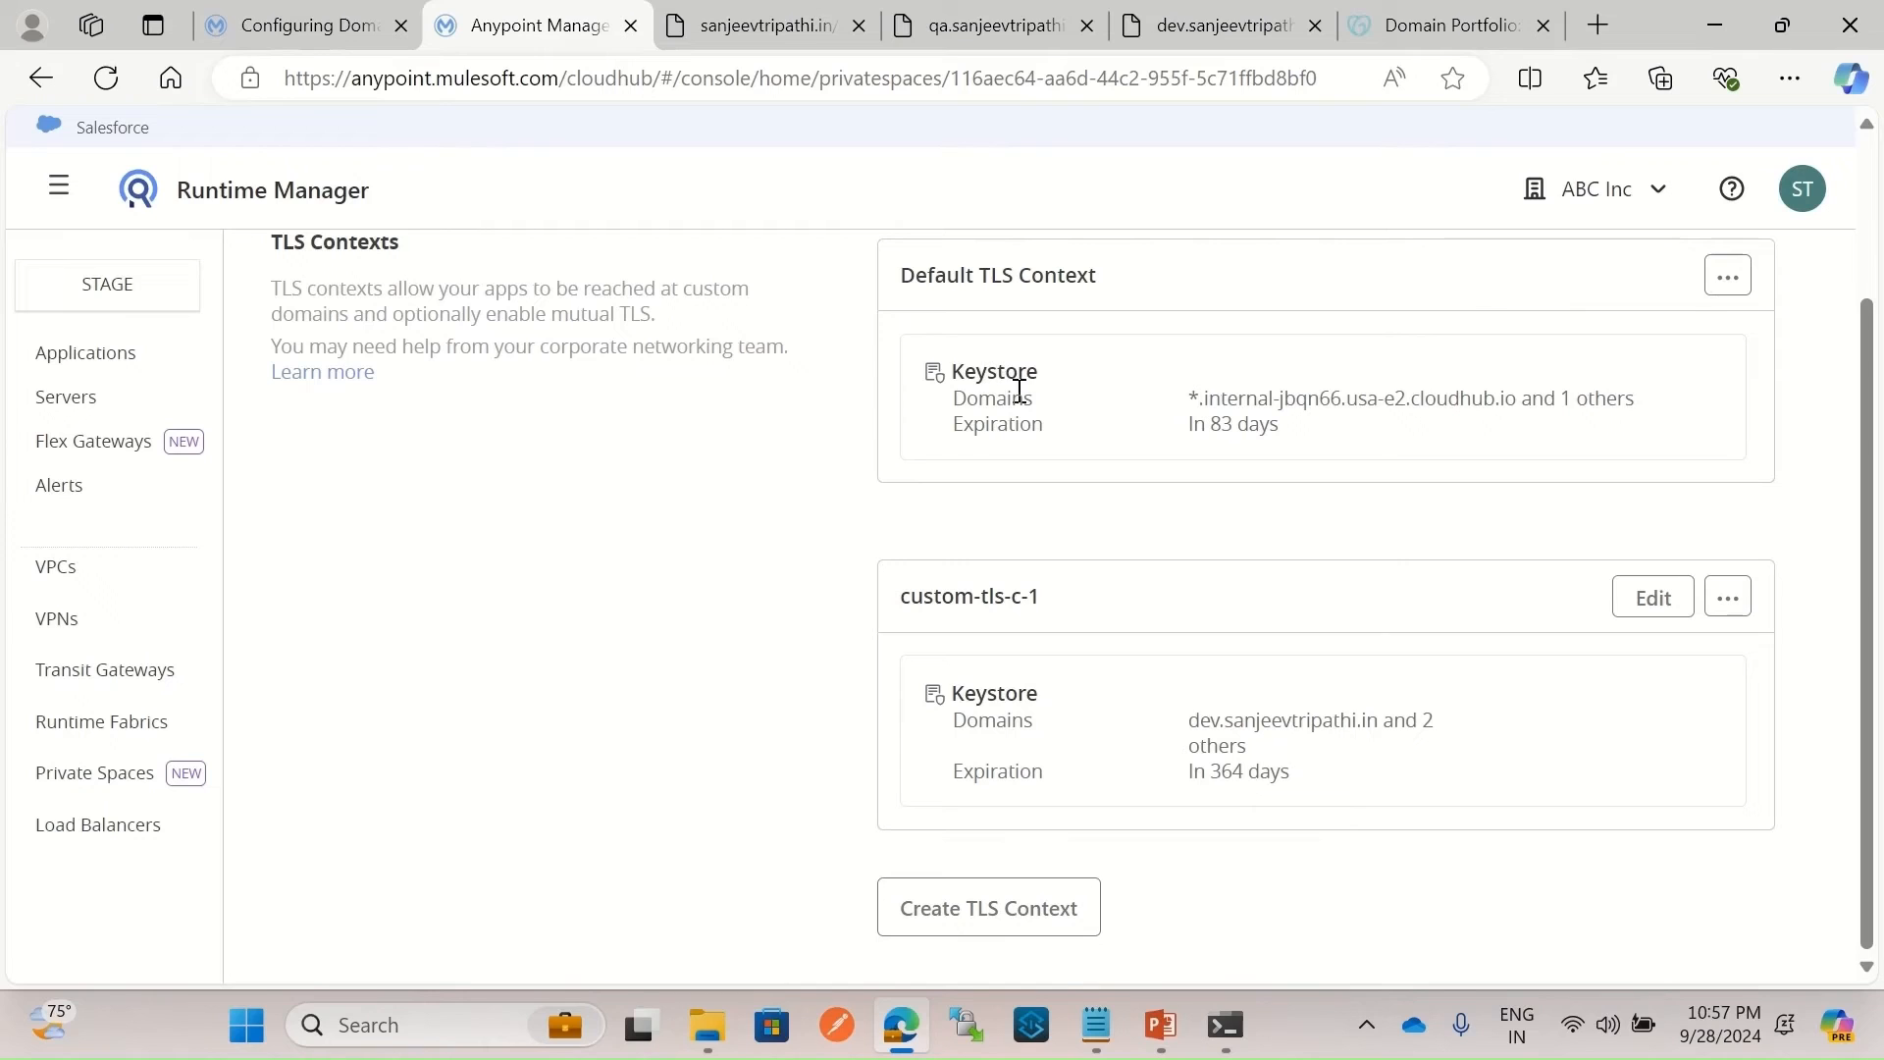
Switch to notes.txt in Notepad and examine the wildcard certificate's openssl command and its -config file argument.
click(1113, 1026)
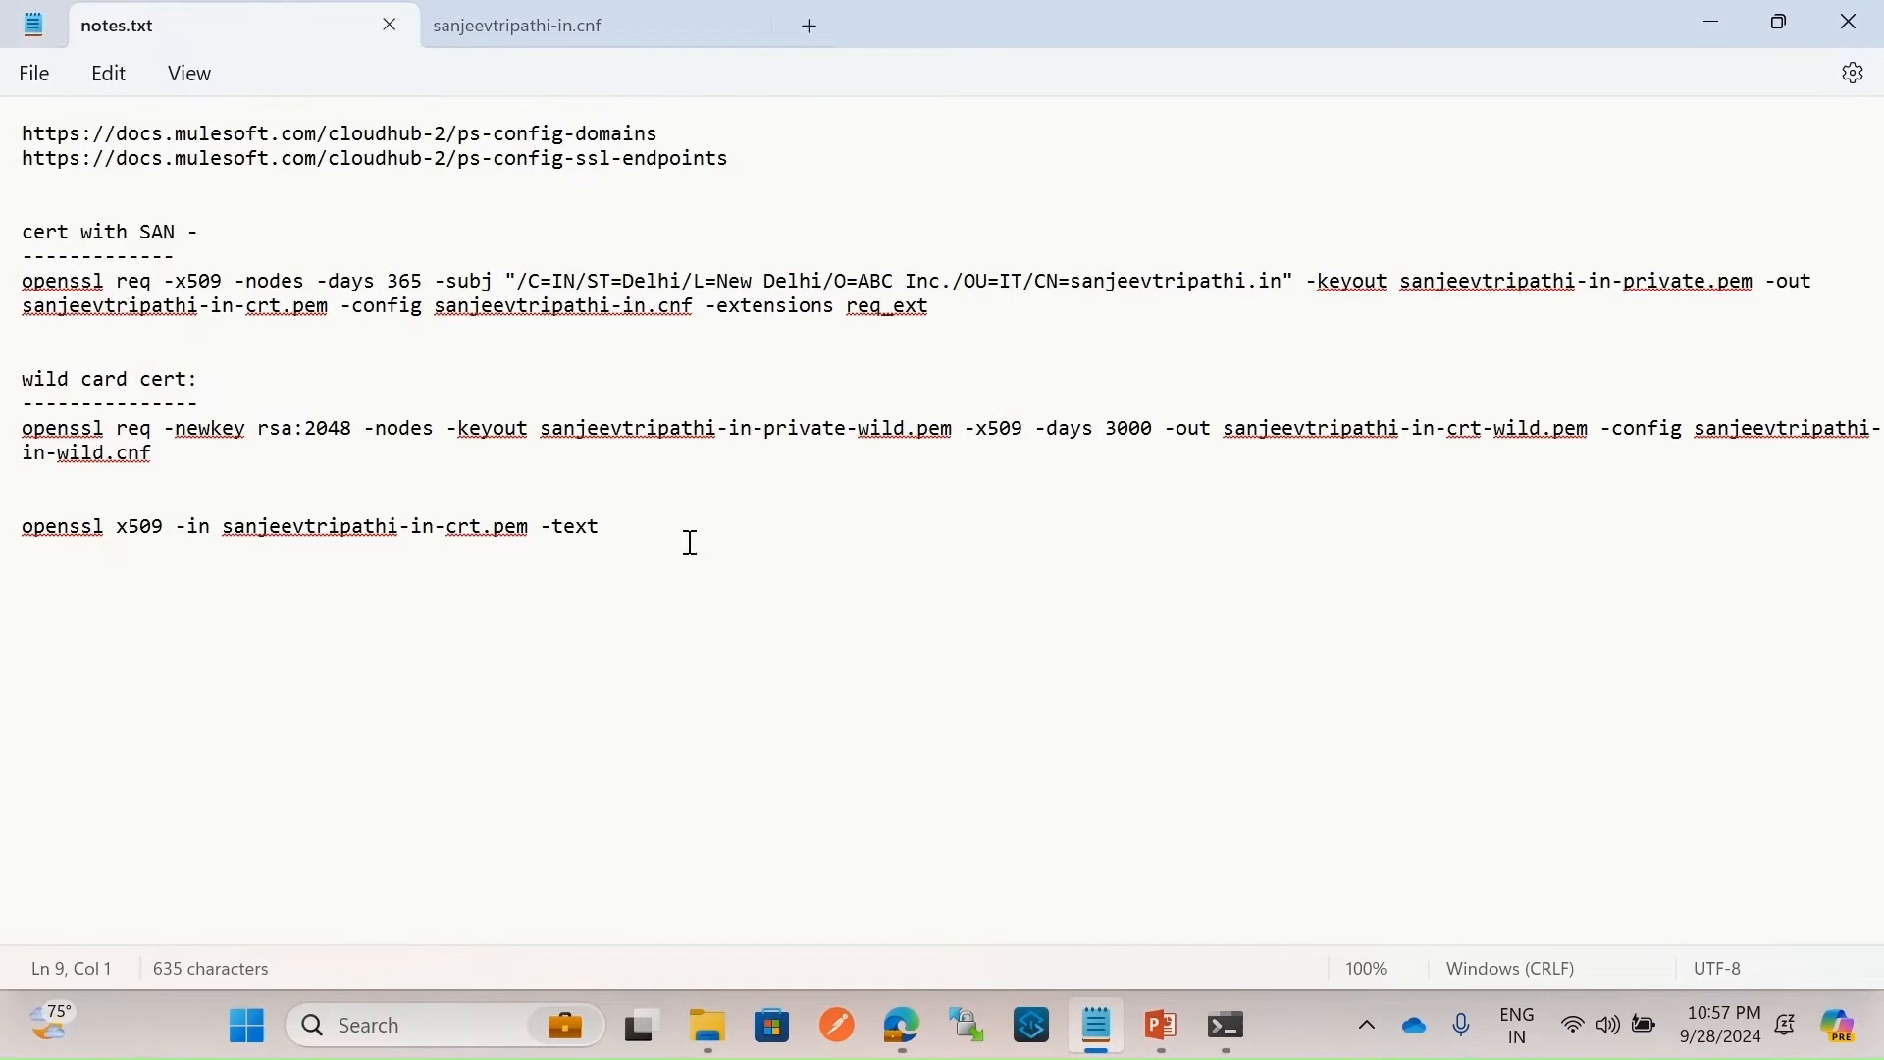
drag(190, 461, 20, 424)
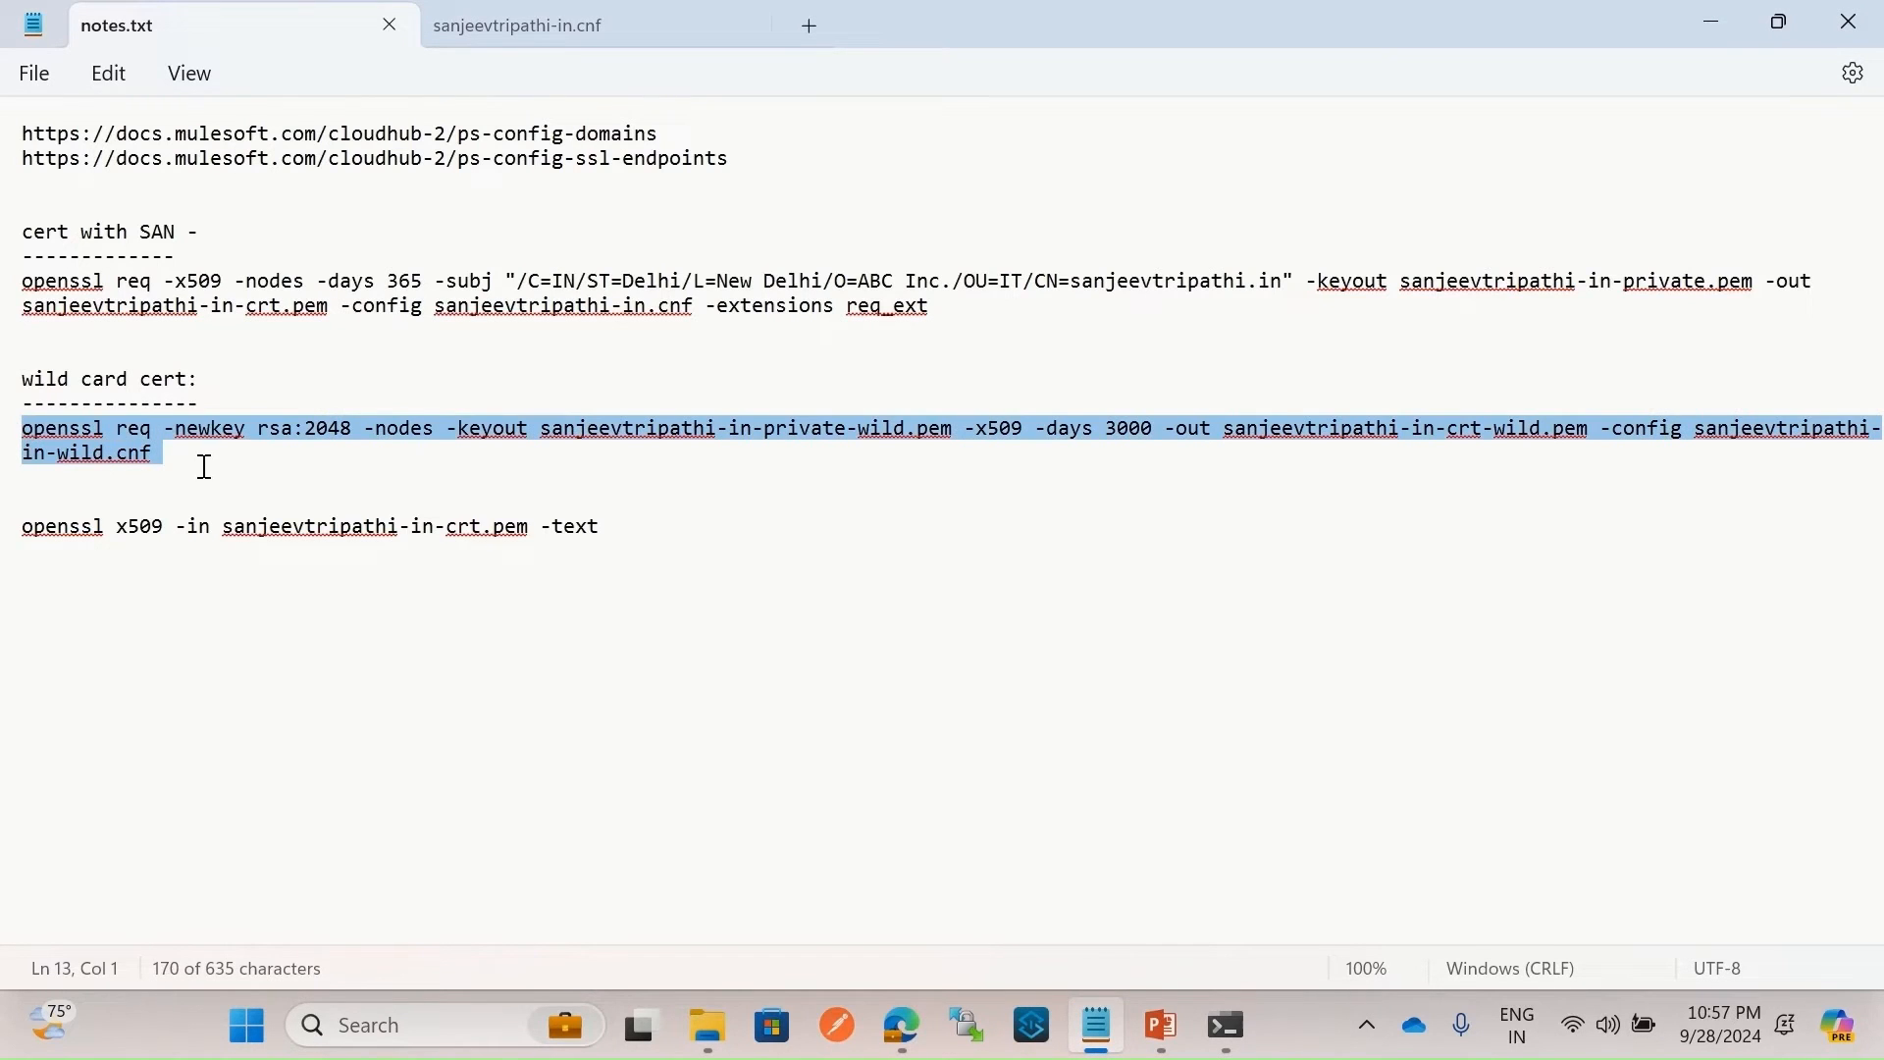
click(240, 461)
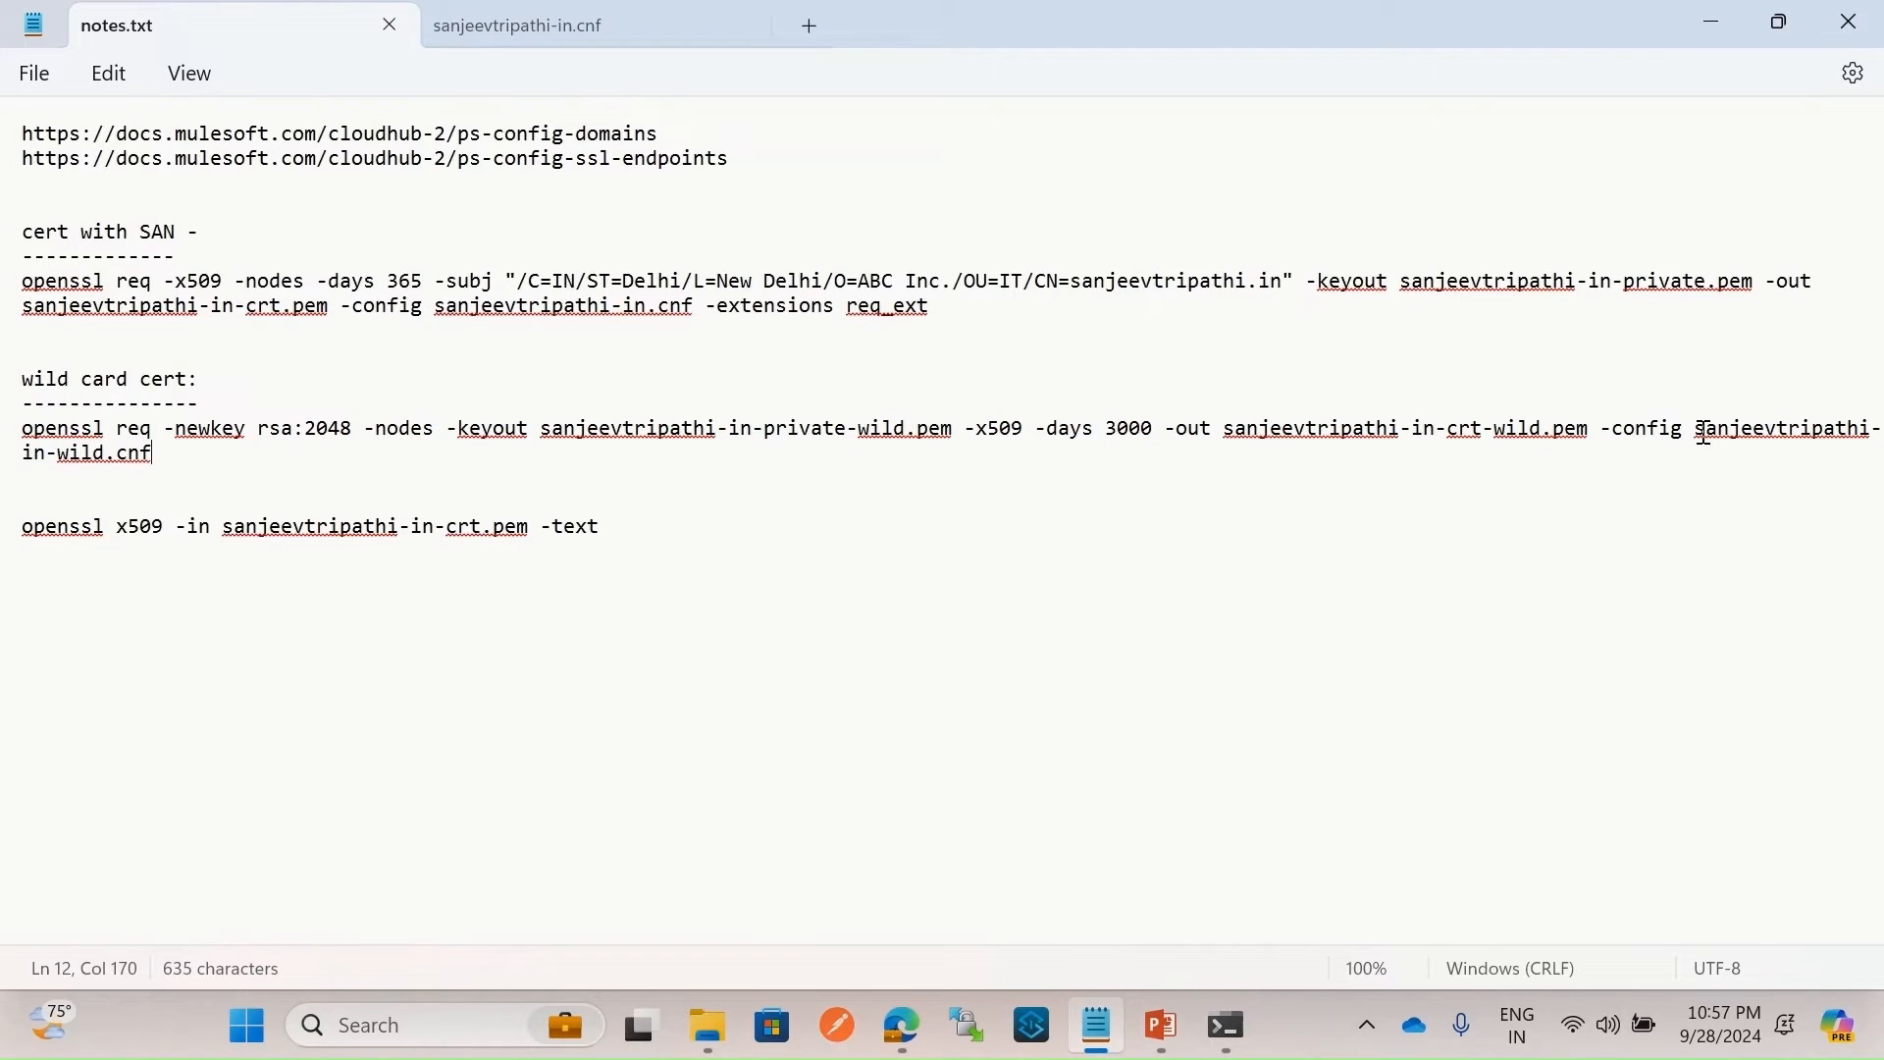
drag(1705, 434, 210, 497)
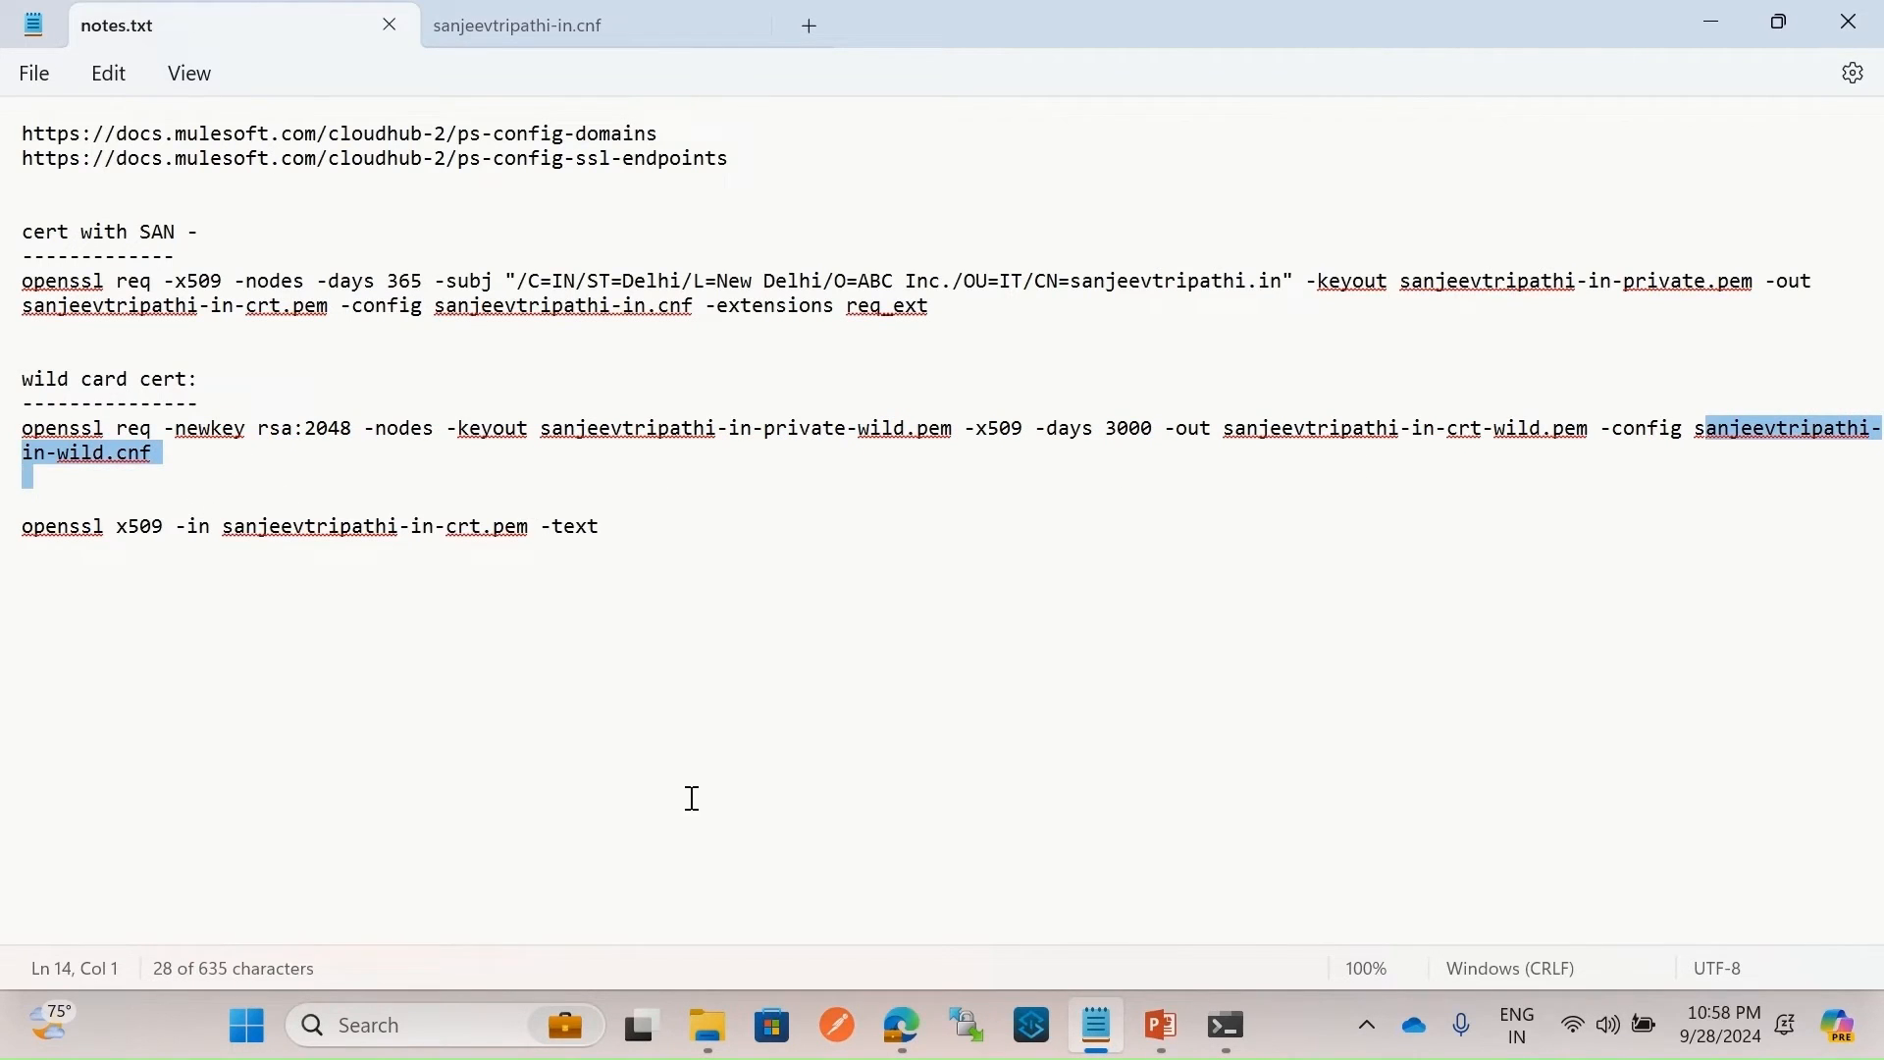
Switch to the custom-tls folder in File Explorer and open the wildcard certificate's CNF file in Notepad.
click(714, 1005)
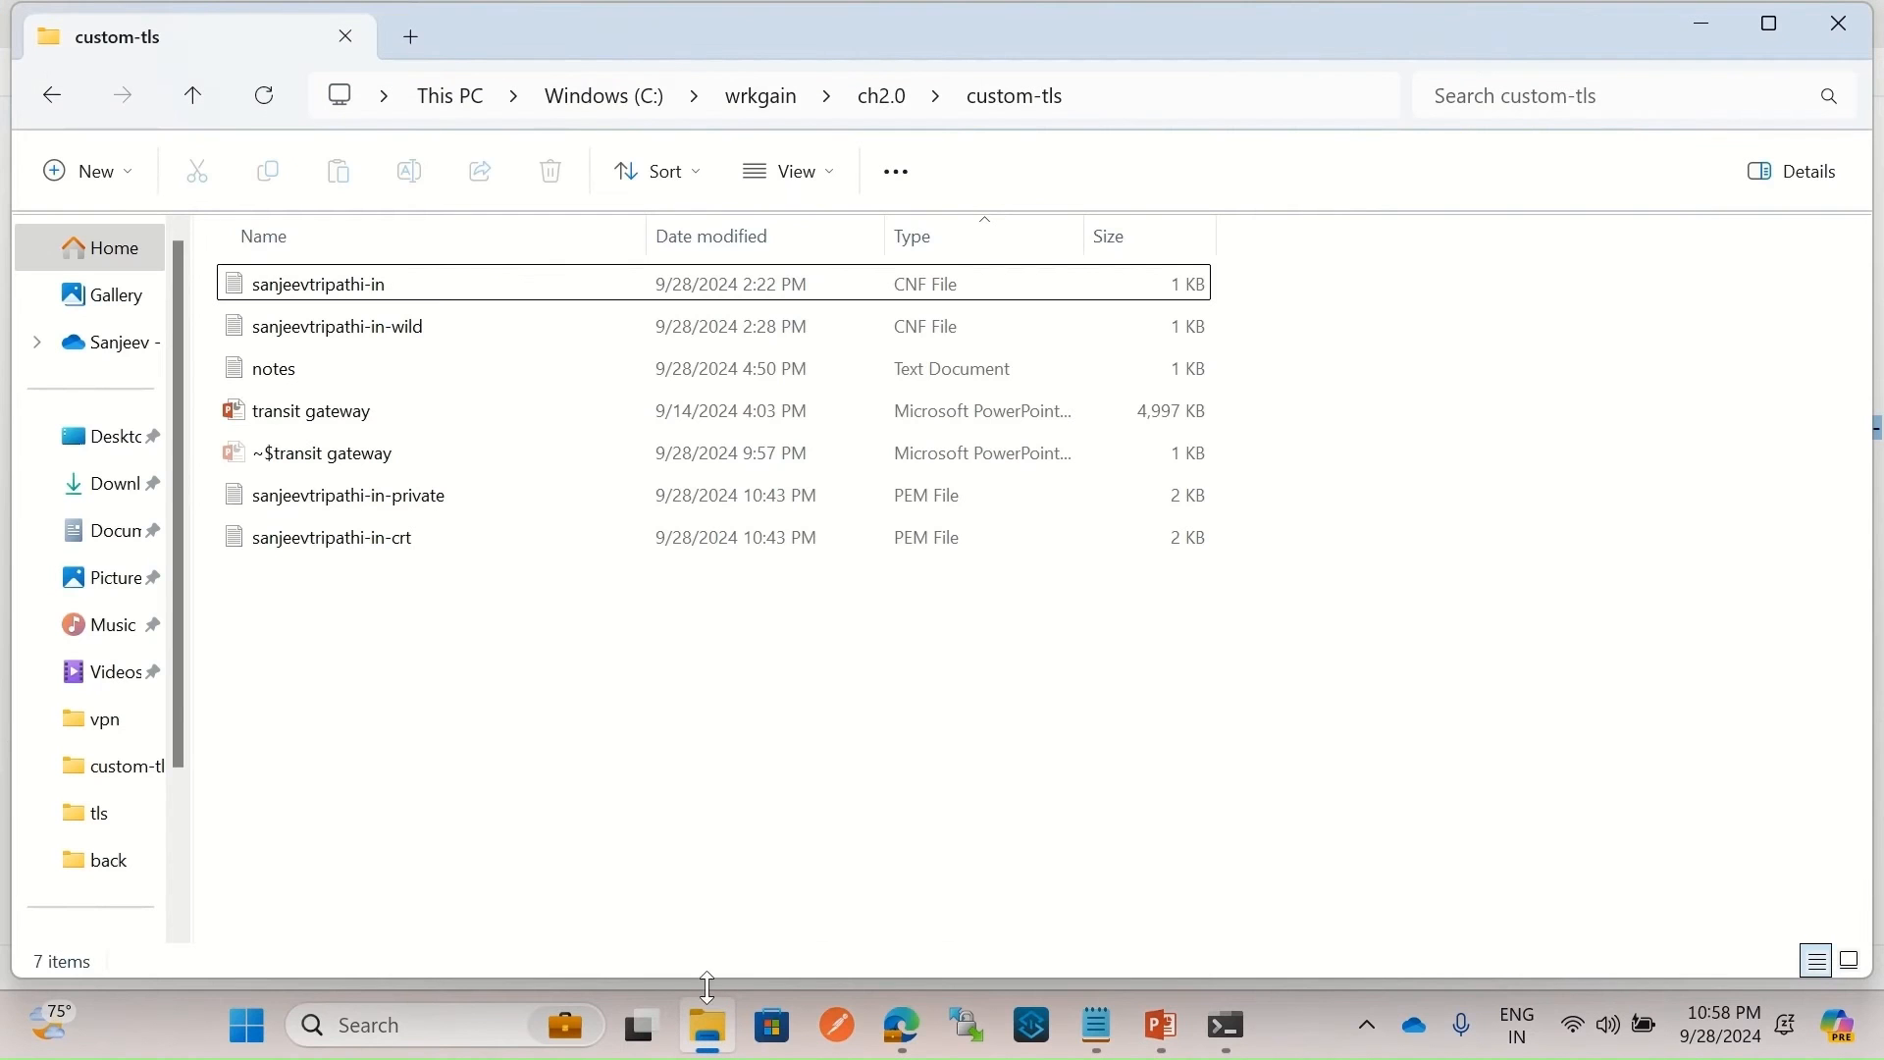
click(403, 343)
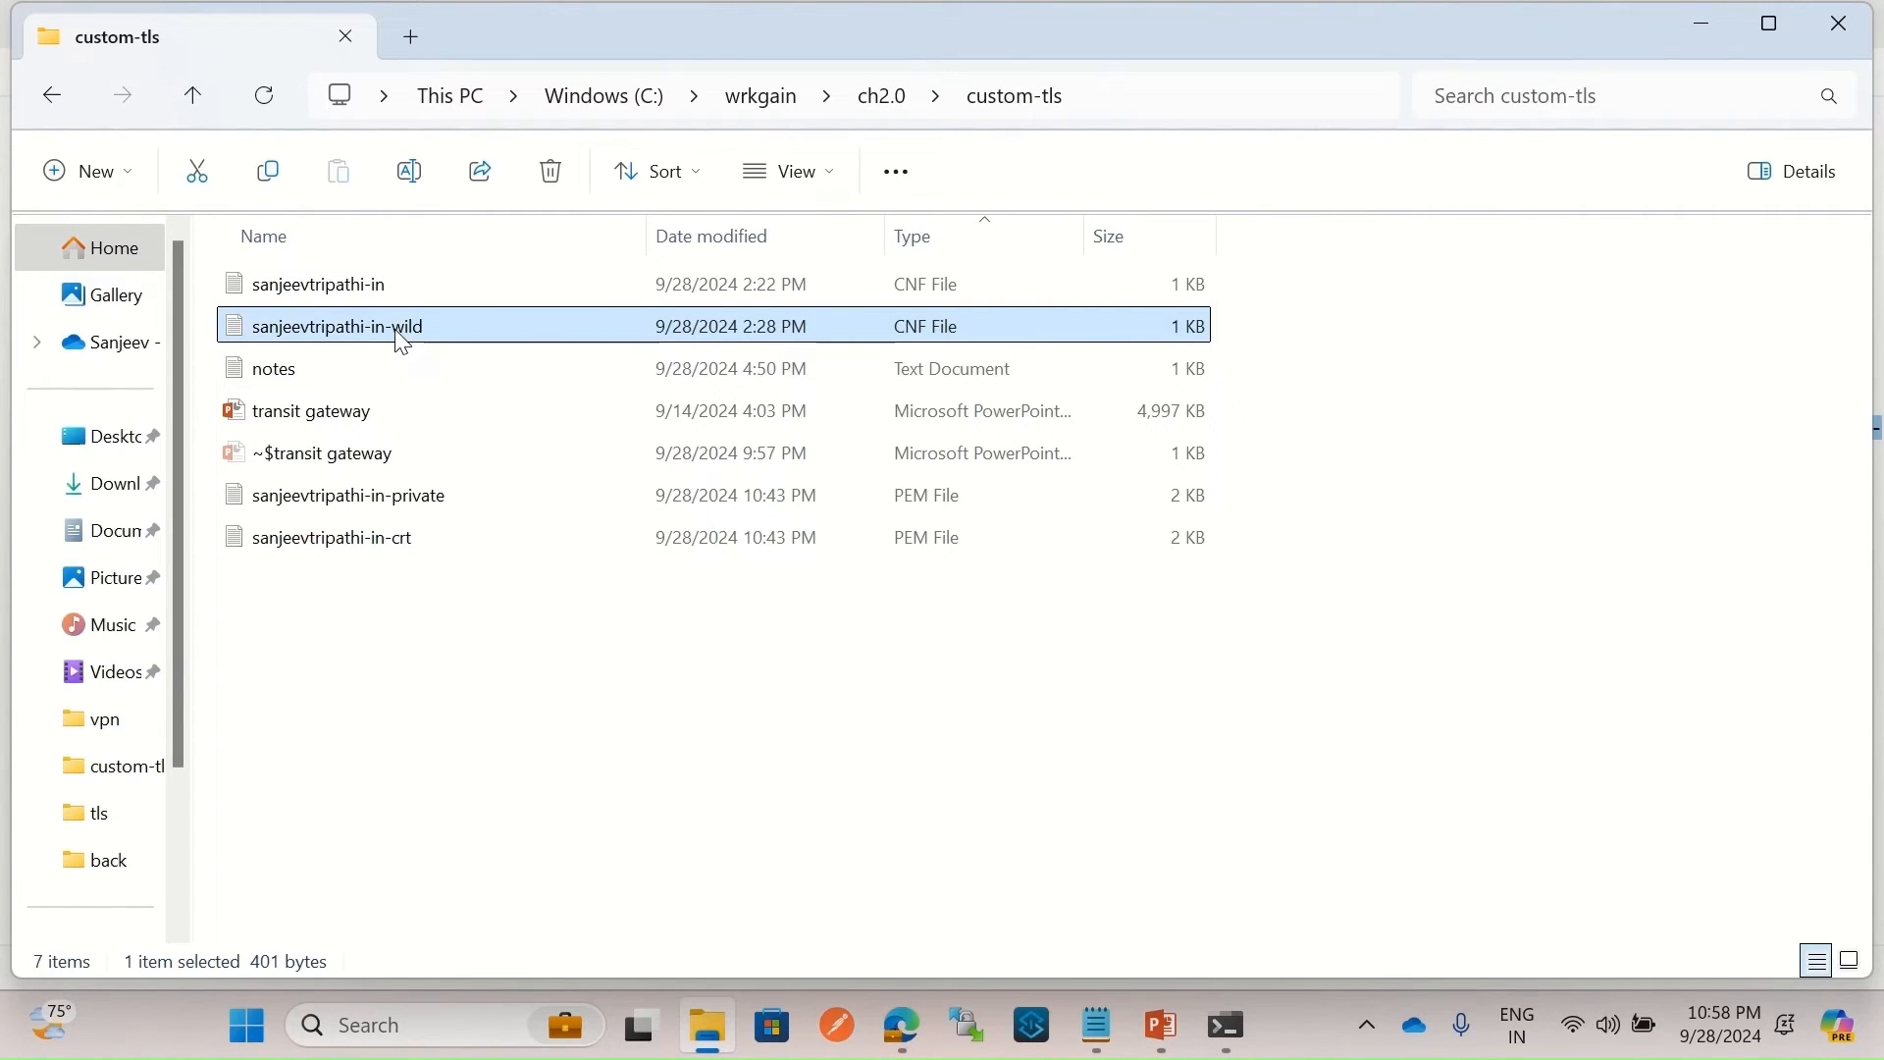
right_click(404, 332)
click(497, 440)
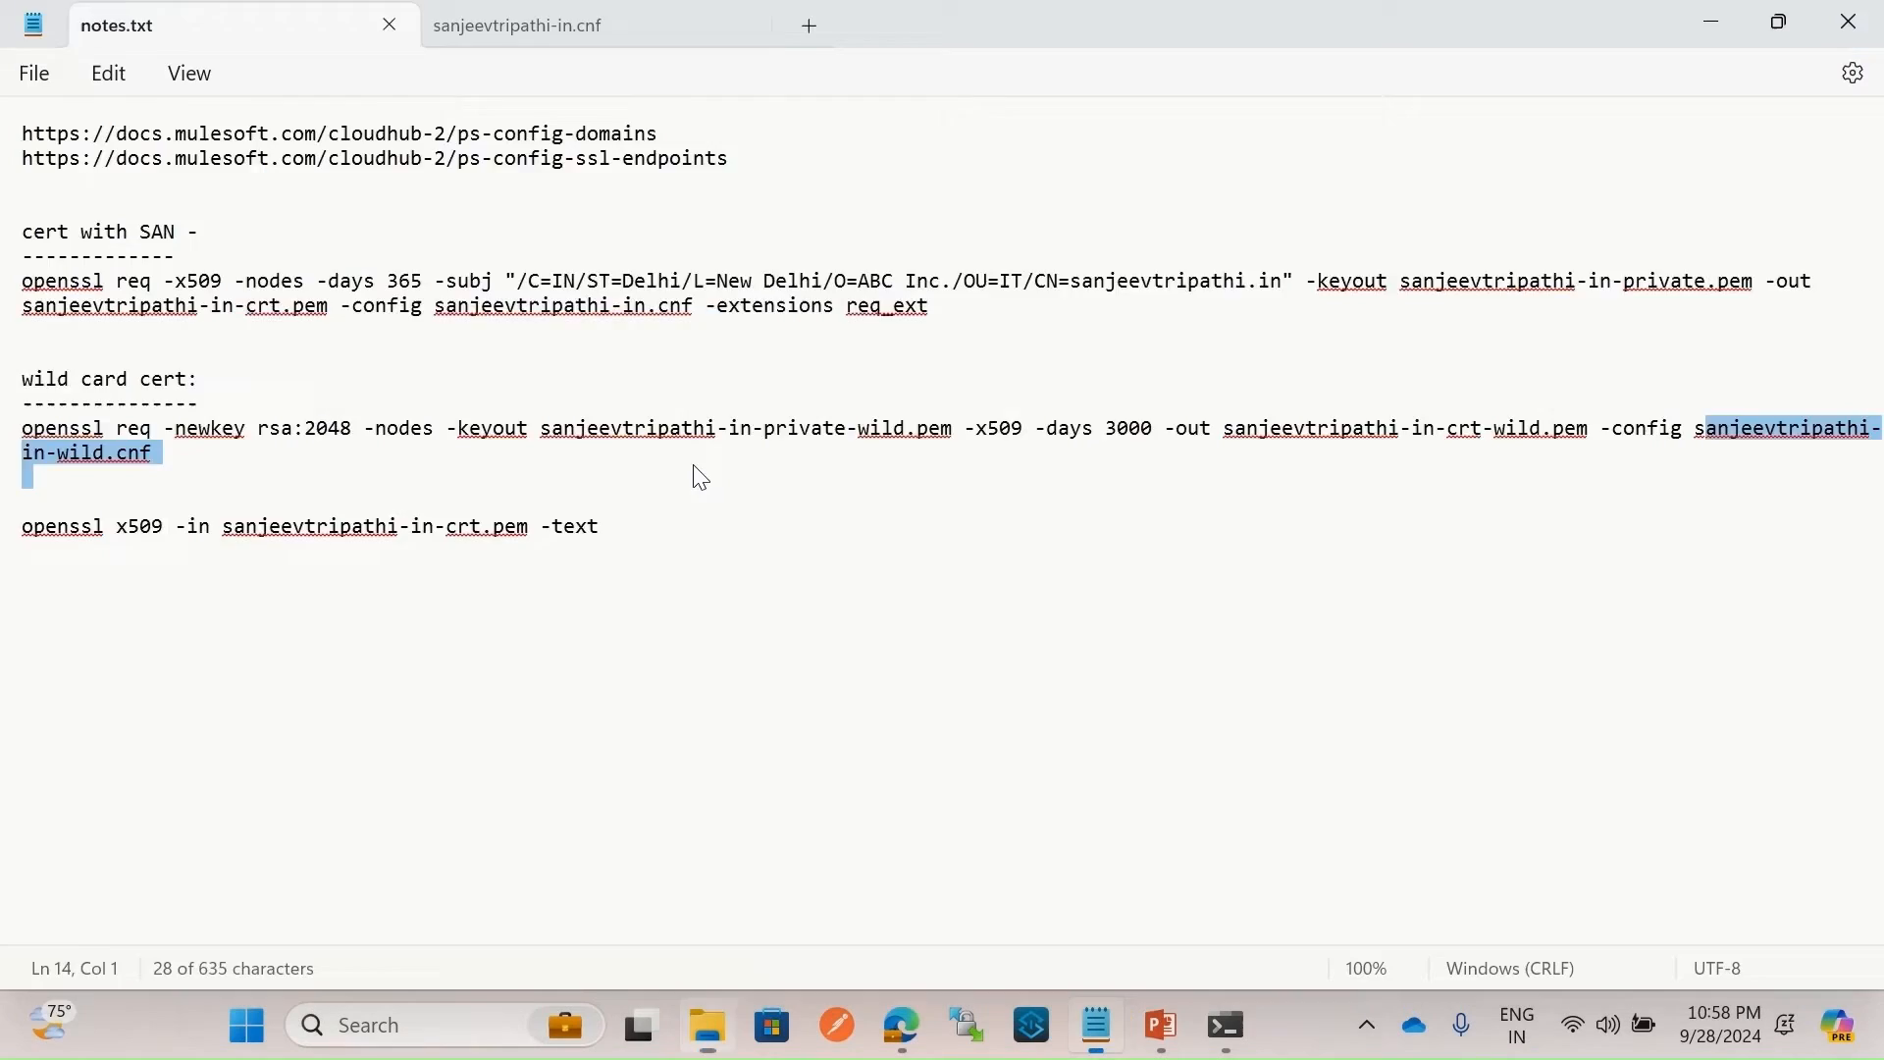
Examine the wildcard CNF file's request settings, distinguished name fields and commonName entry.
drag(567, 184, 8, 176)
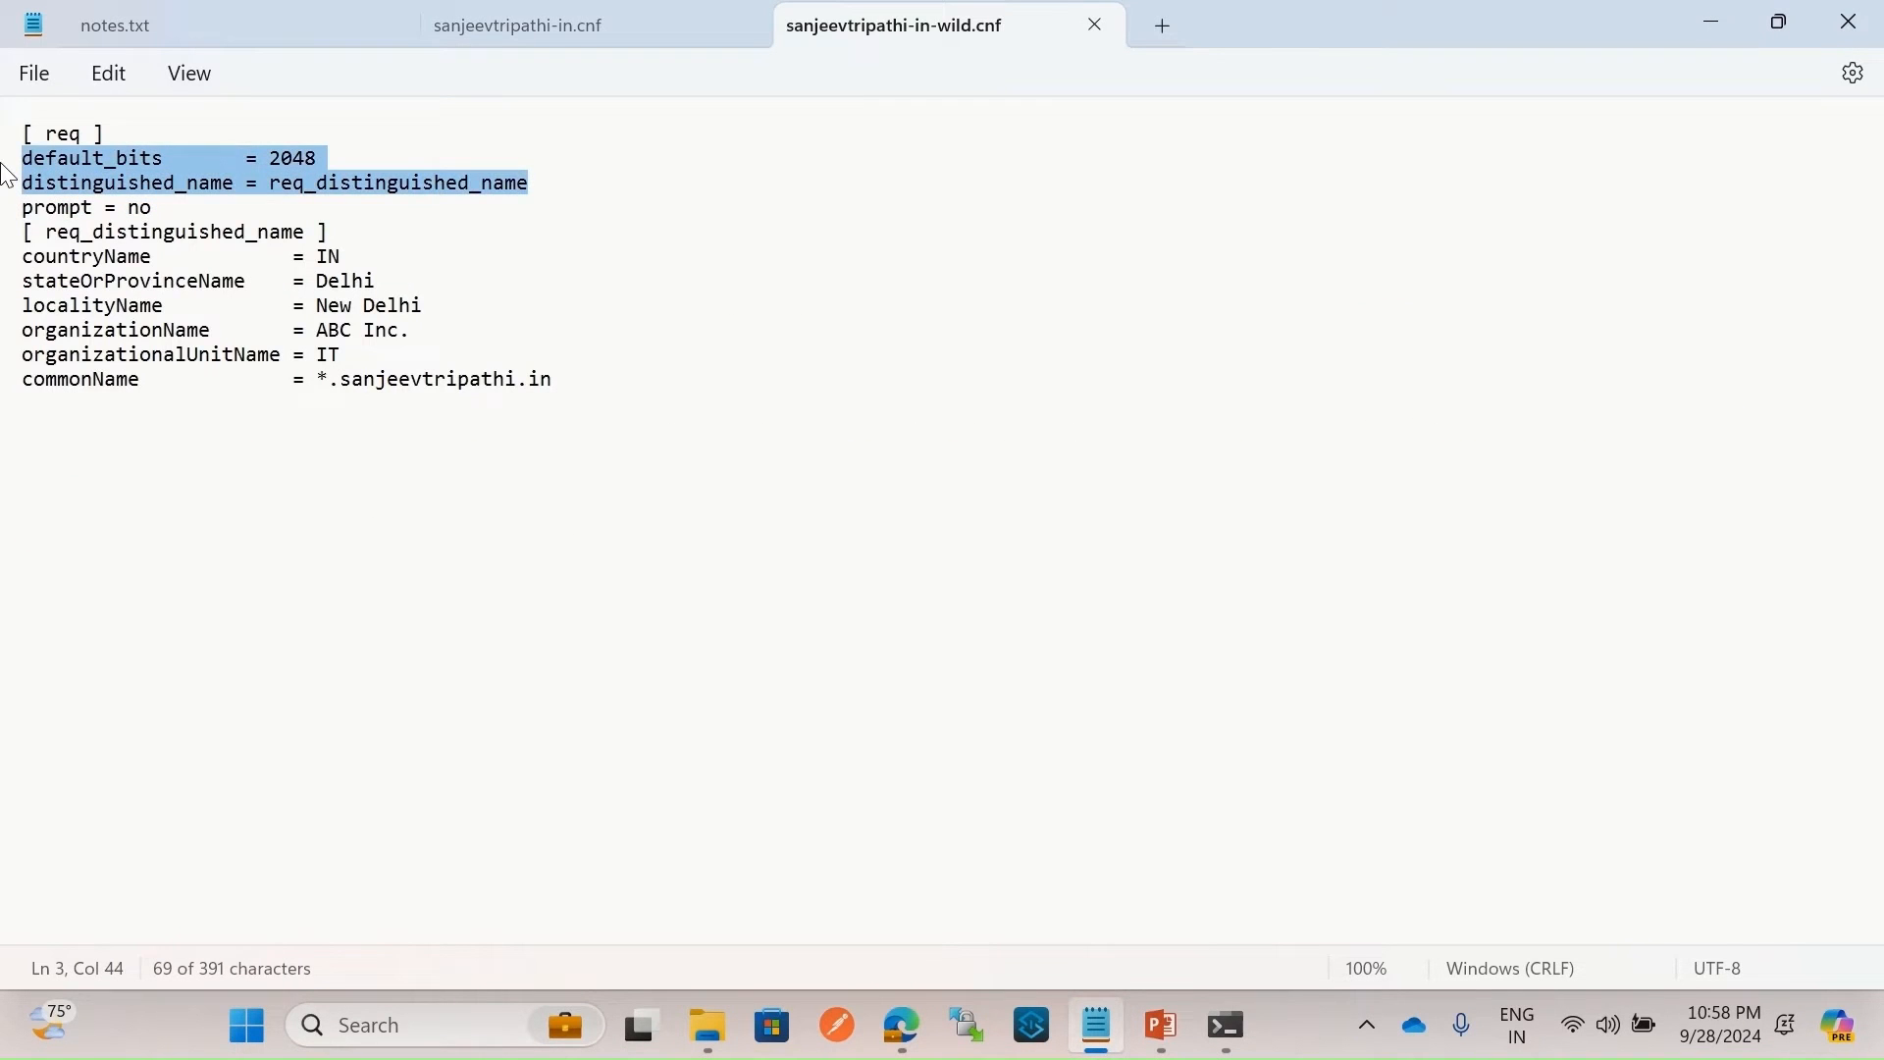
click(345, 186)
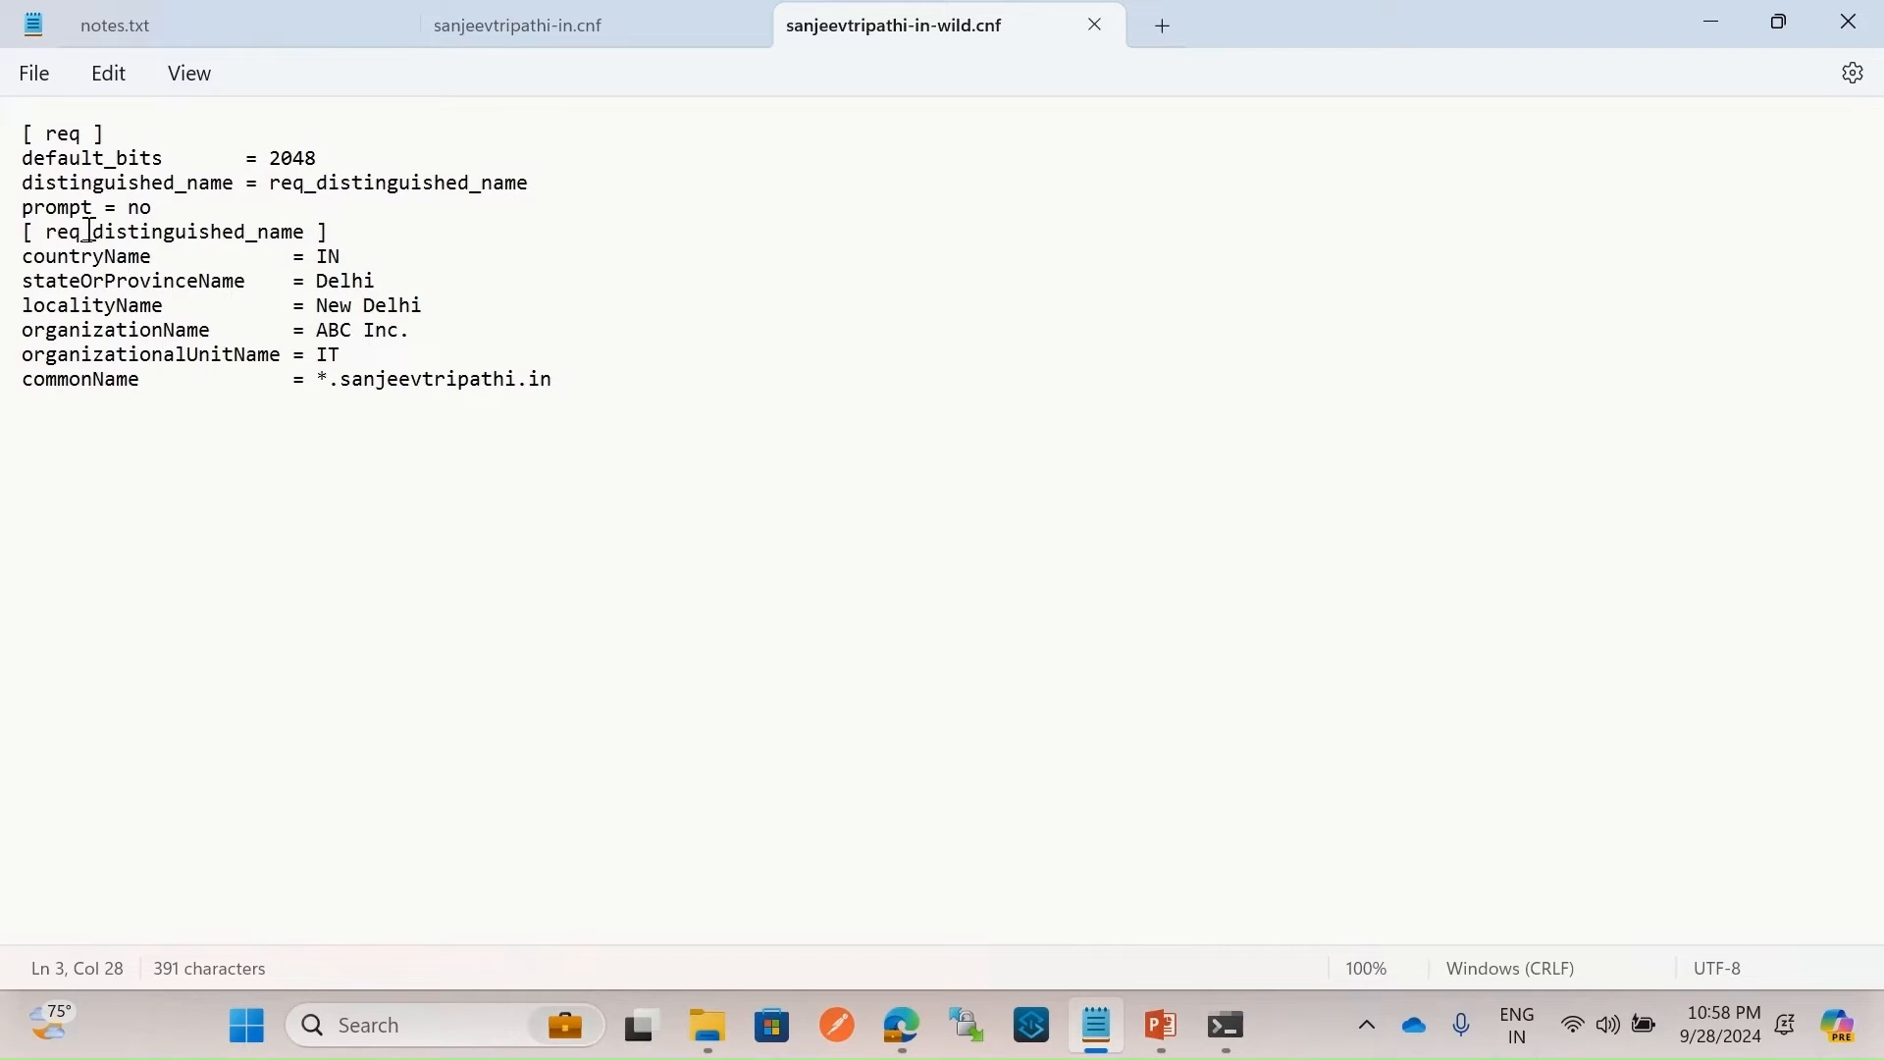
triple_click(89, 282)
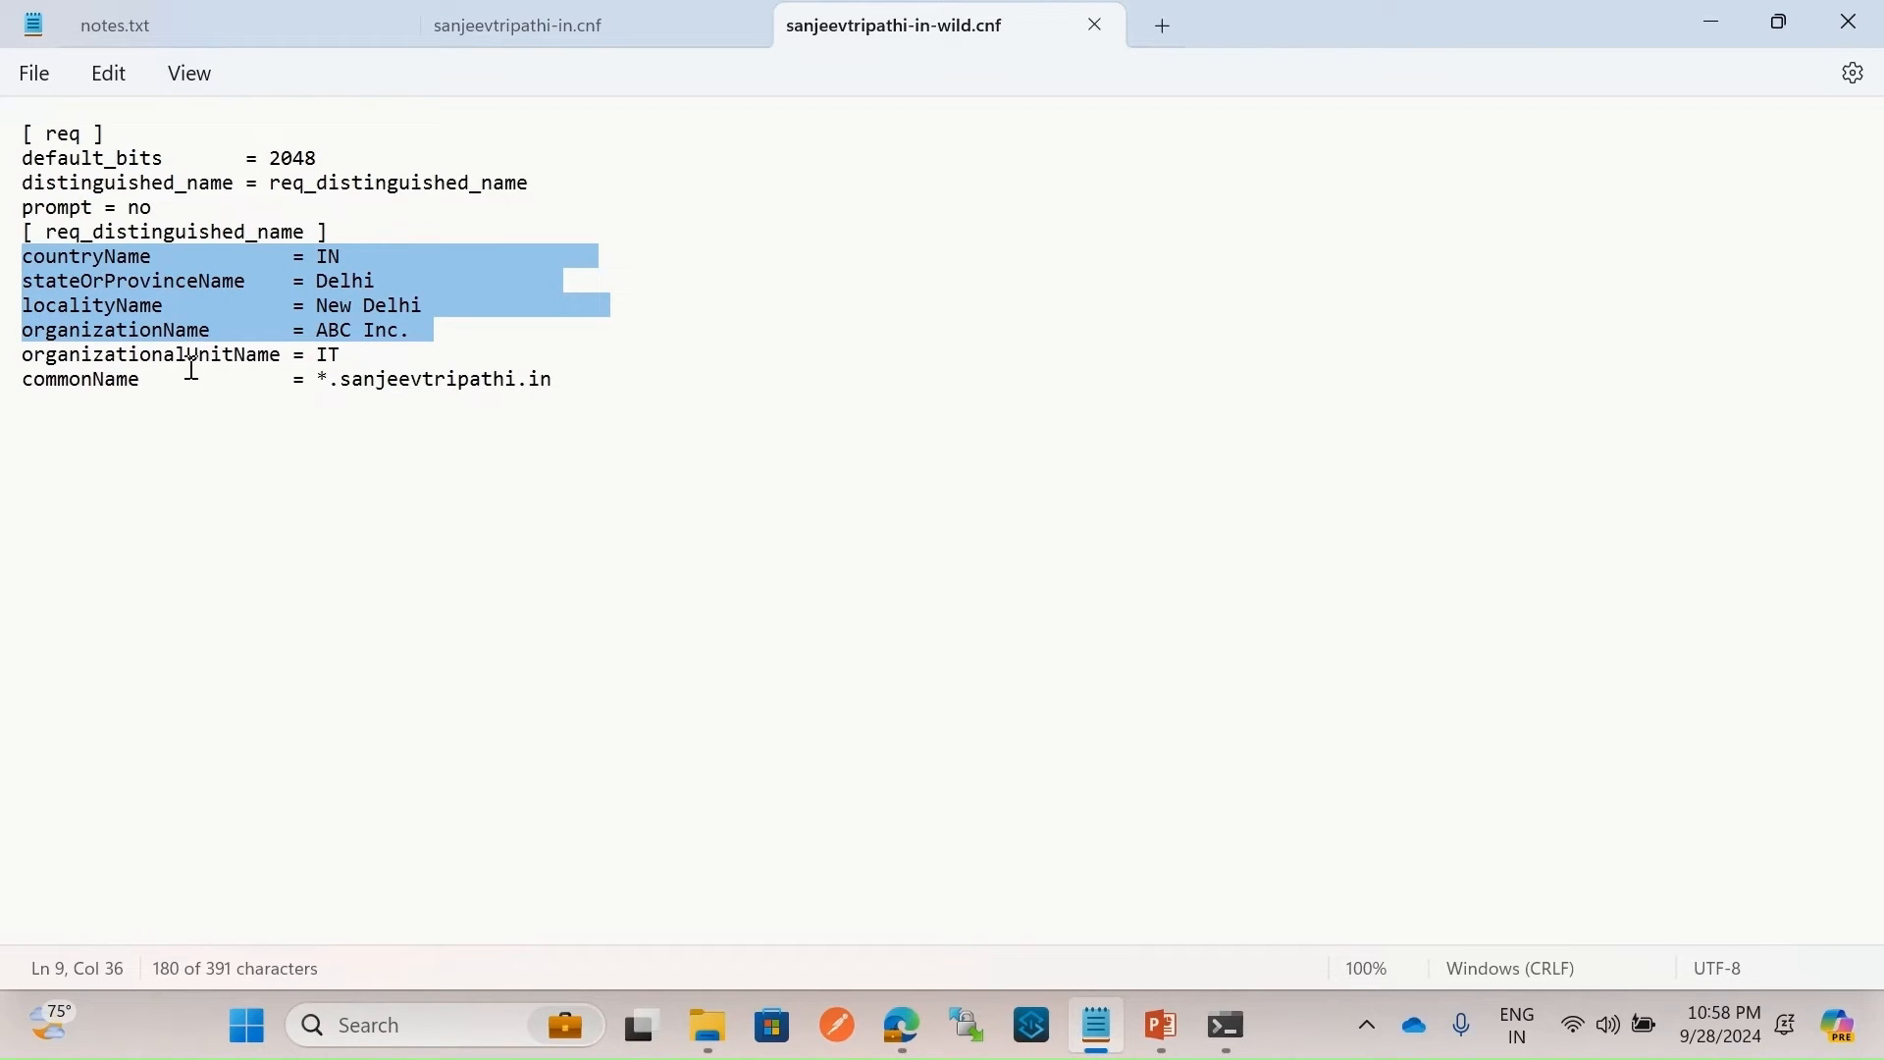
click(228, 363)
click(369, 361)
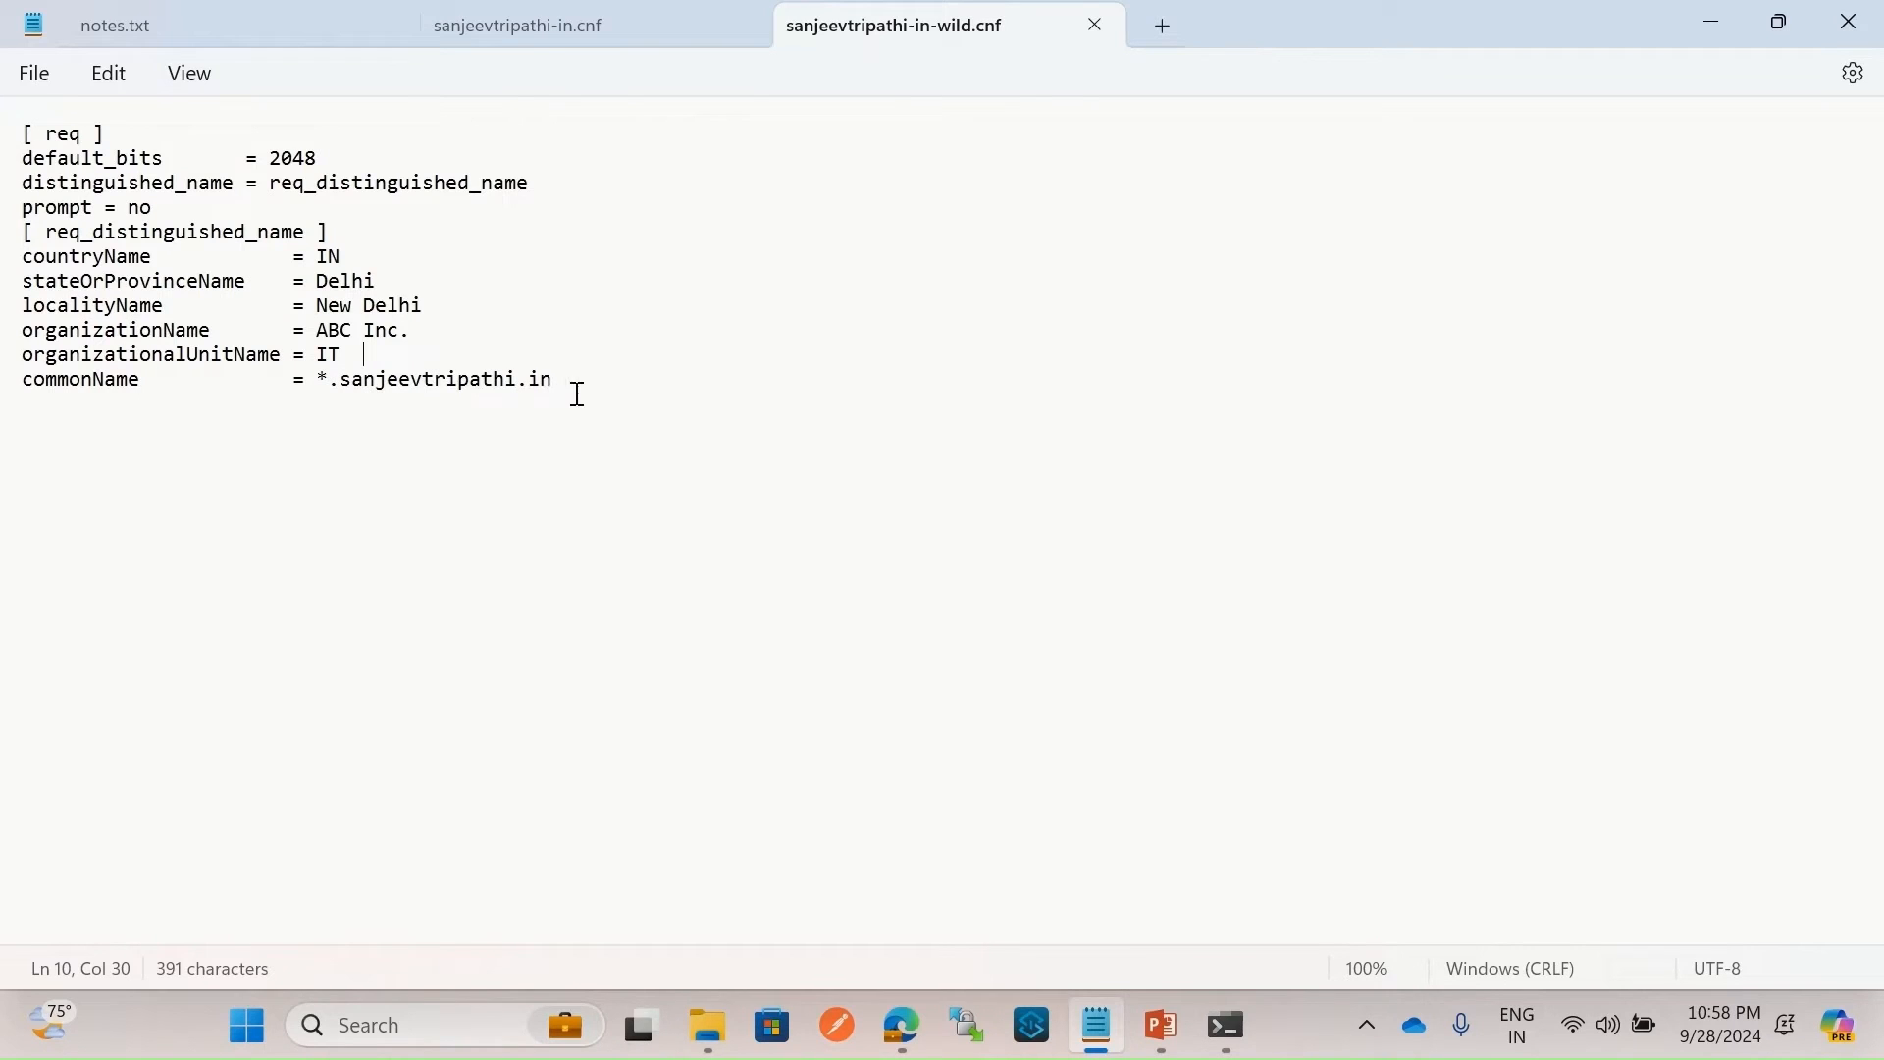
drag(586, 390, 8, 174)
click(616, 435)
drag(342, 378, 556, 402)
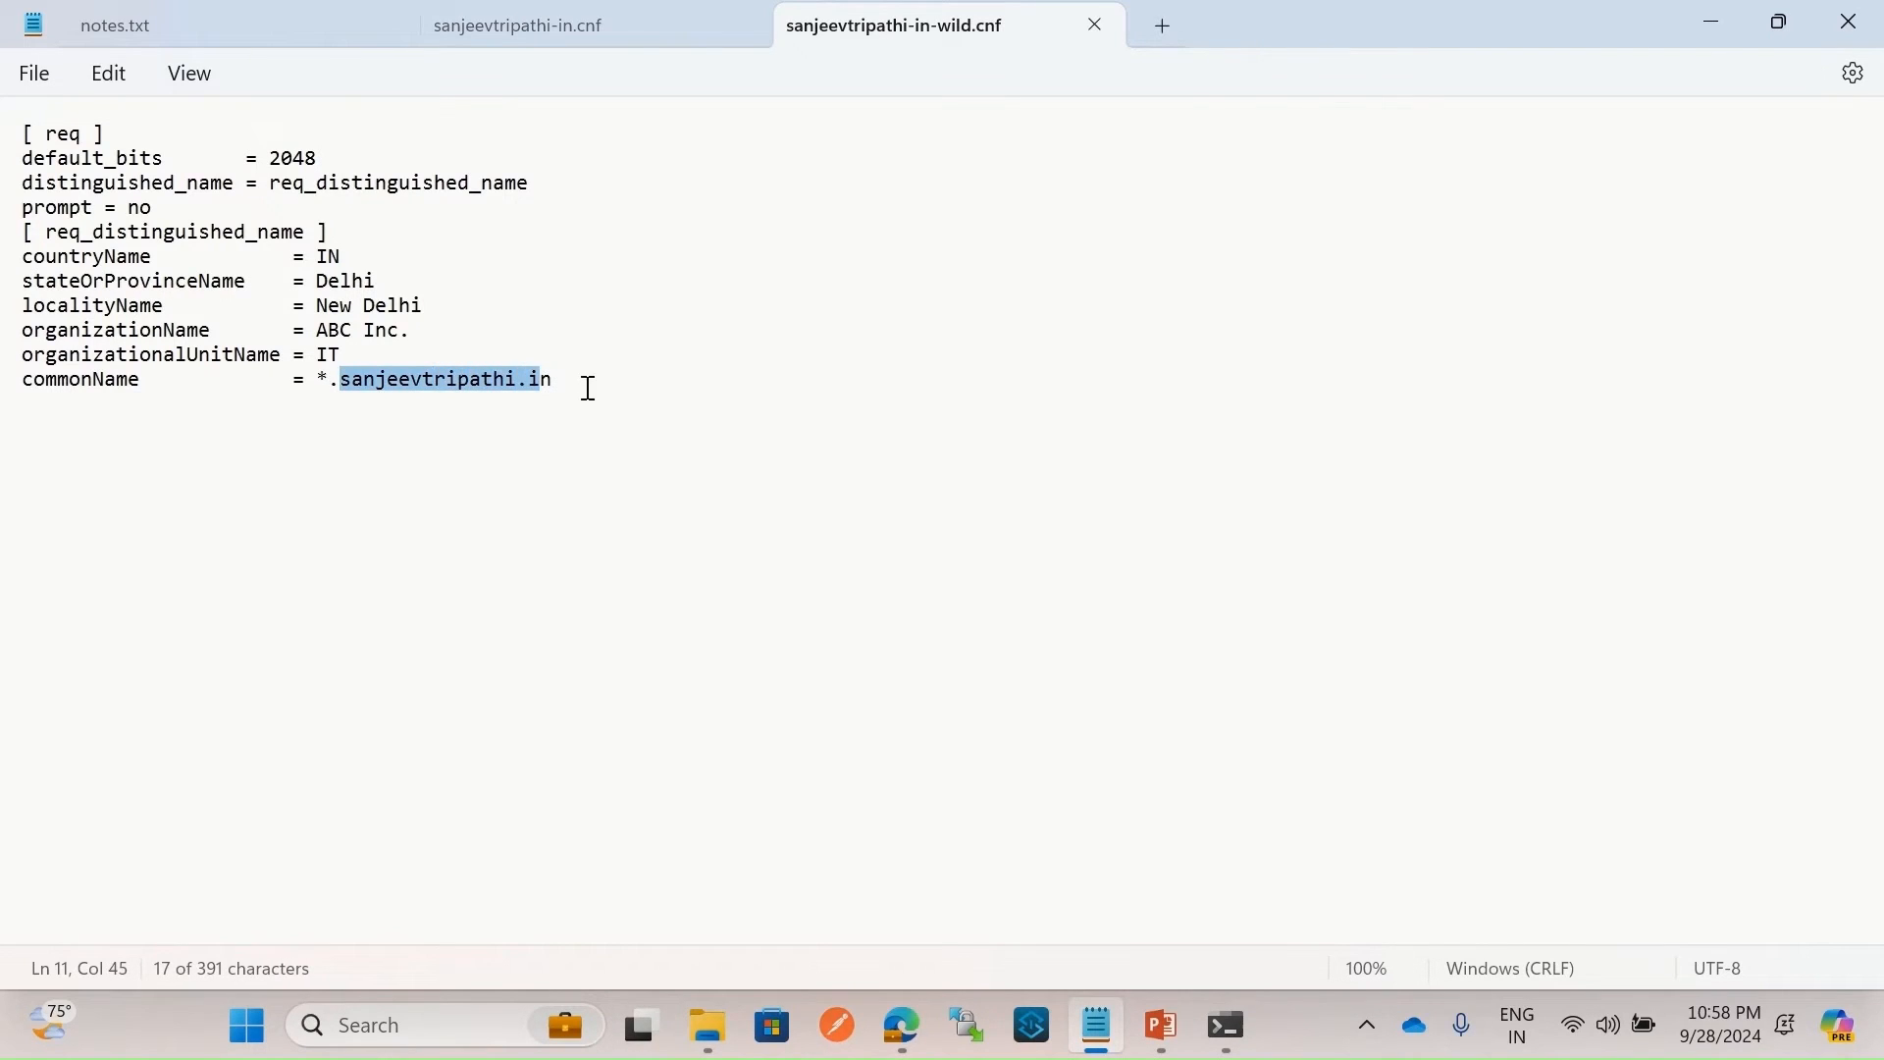
Copy the wildcard certificate's openssl command from notes.txt and run it in Command Prompt within the custom-tls folder.
click(294, 30)
click(1631, 449)
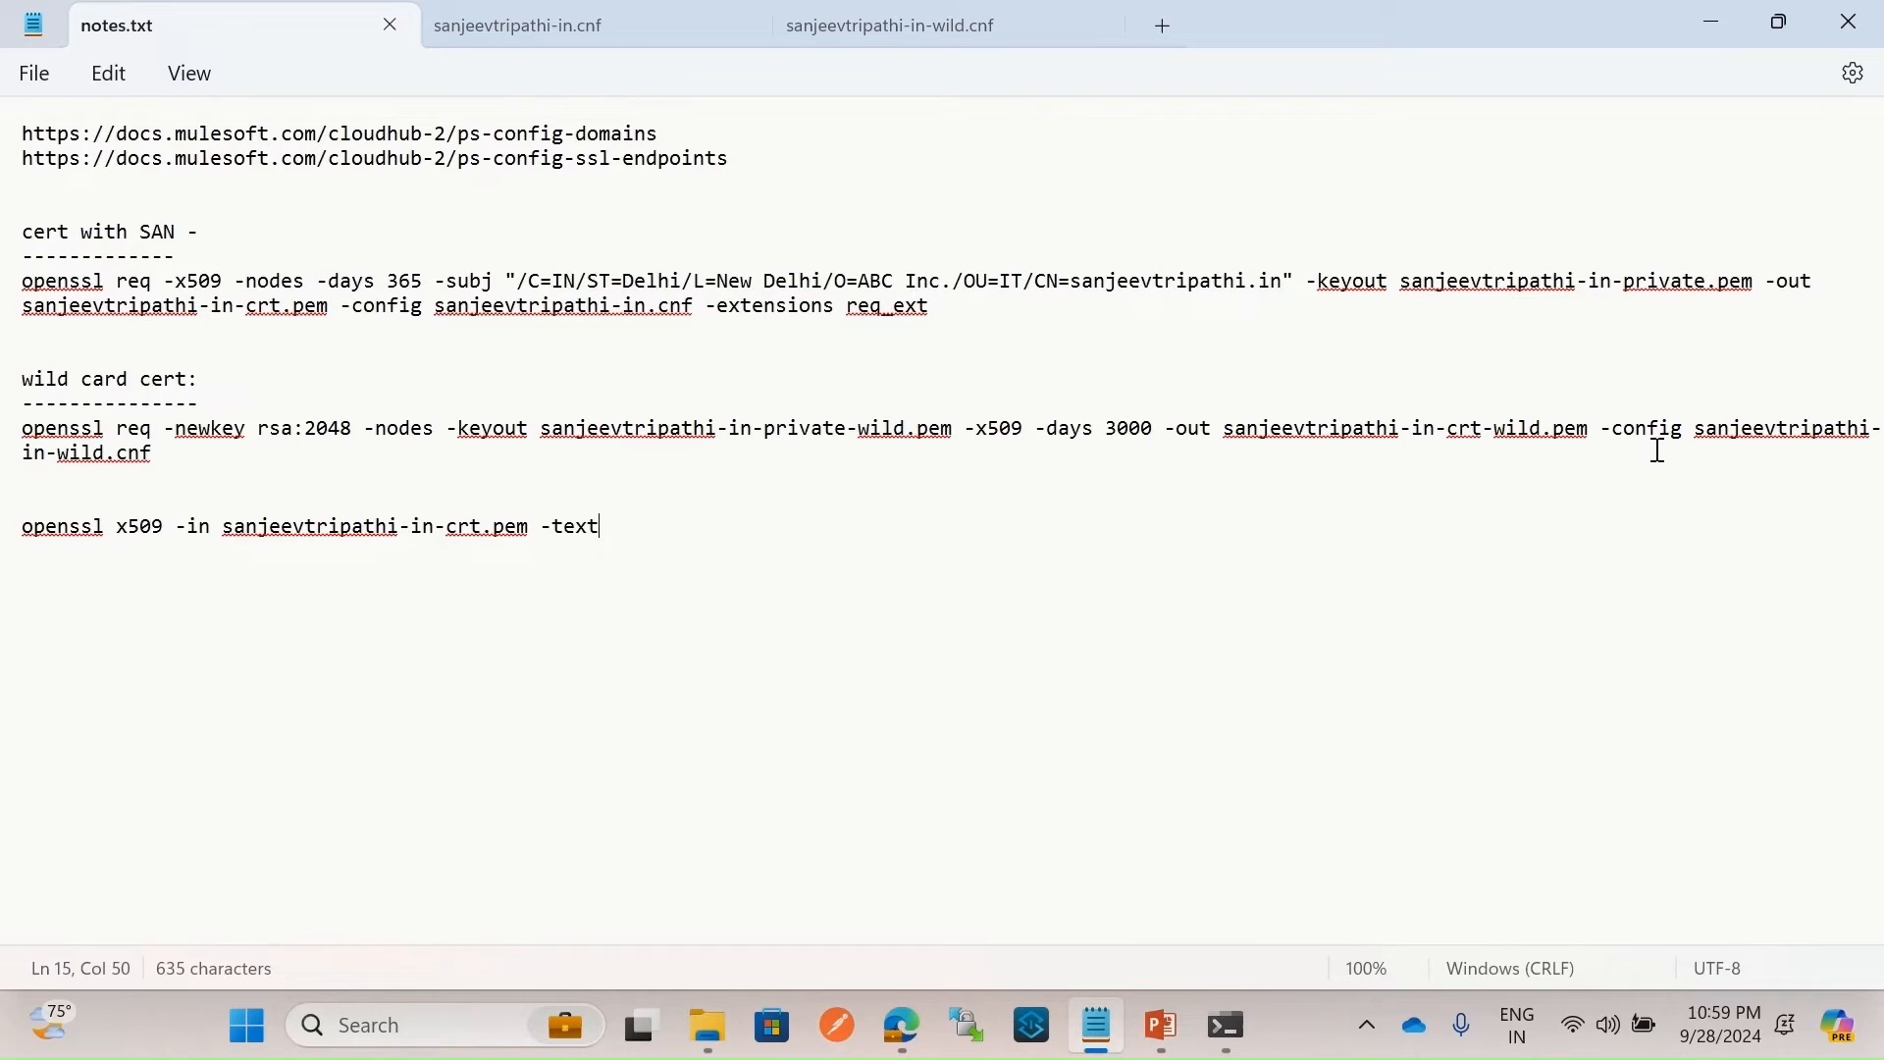
drag(208, 461, 17, 444)
key(ctrl+c)
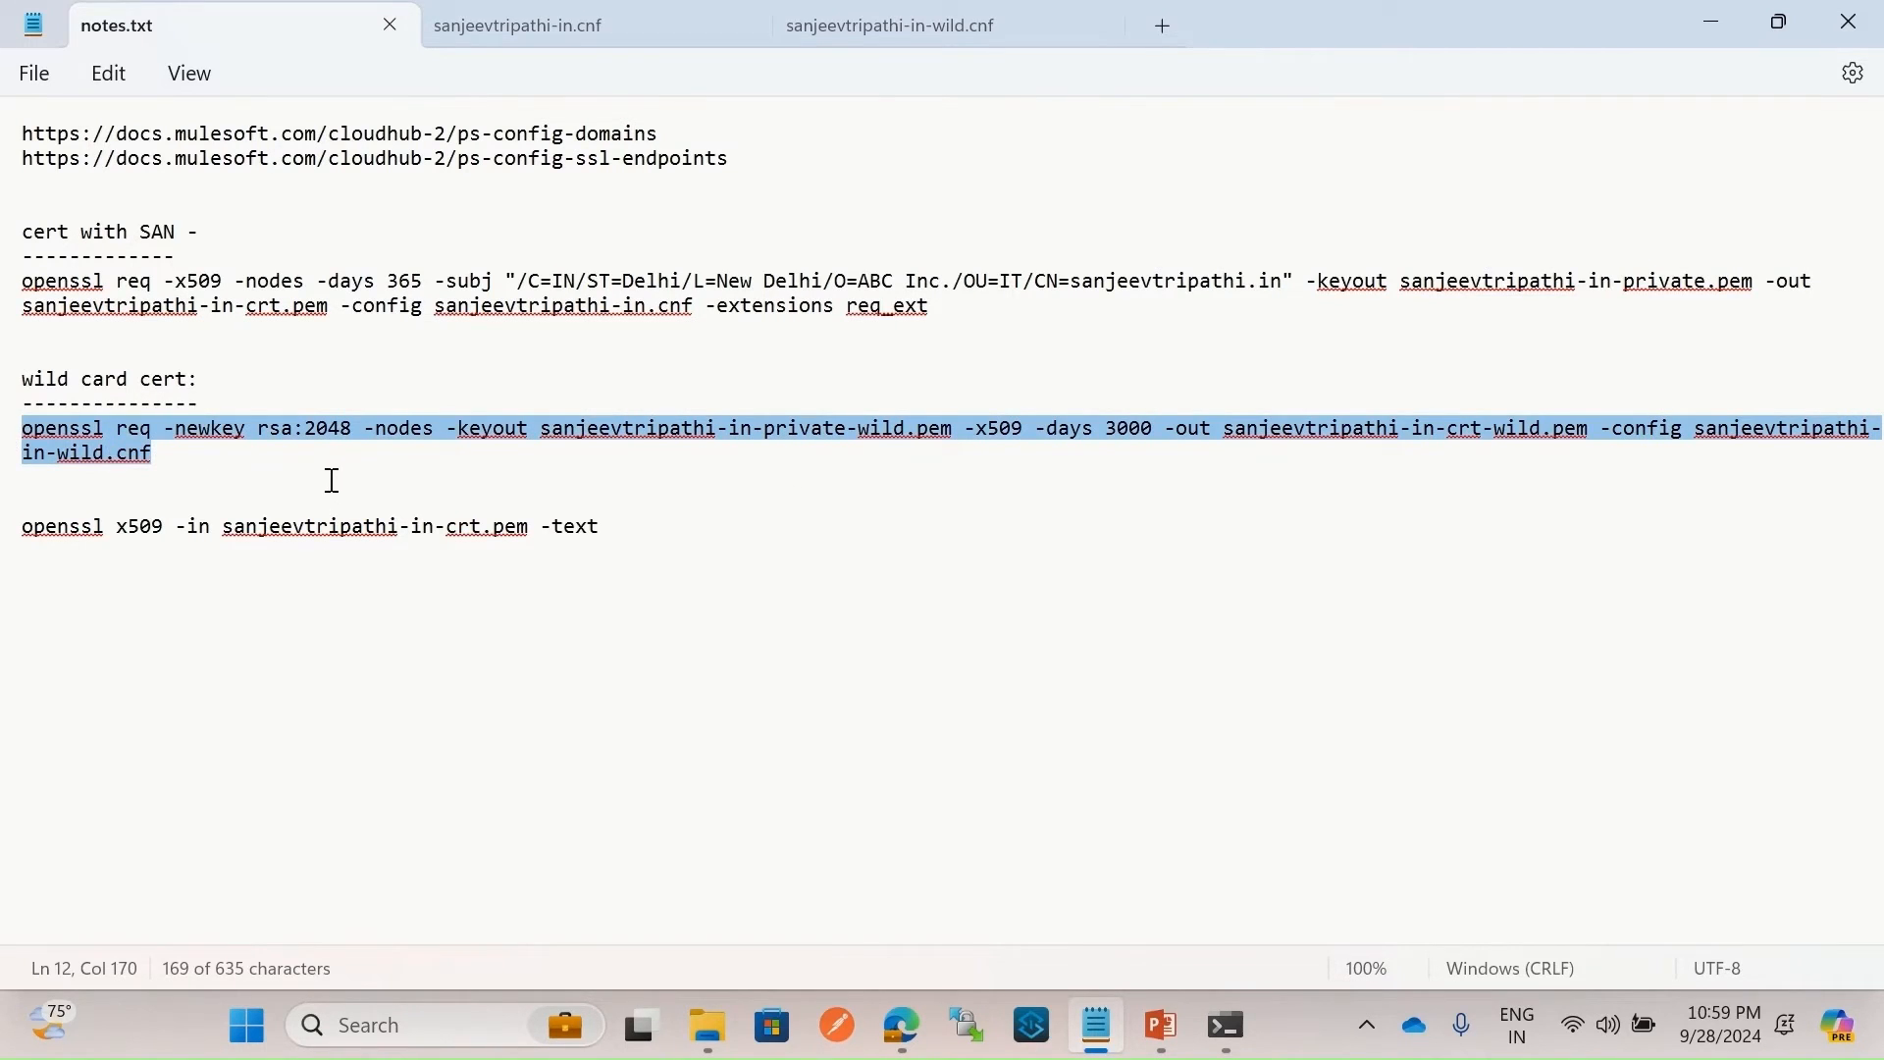
click(1226, 1025)
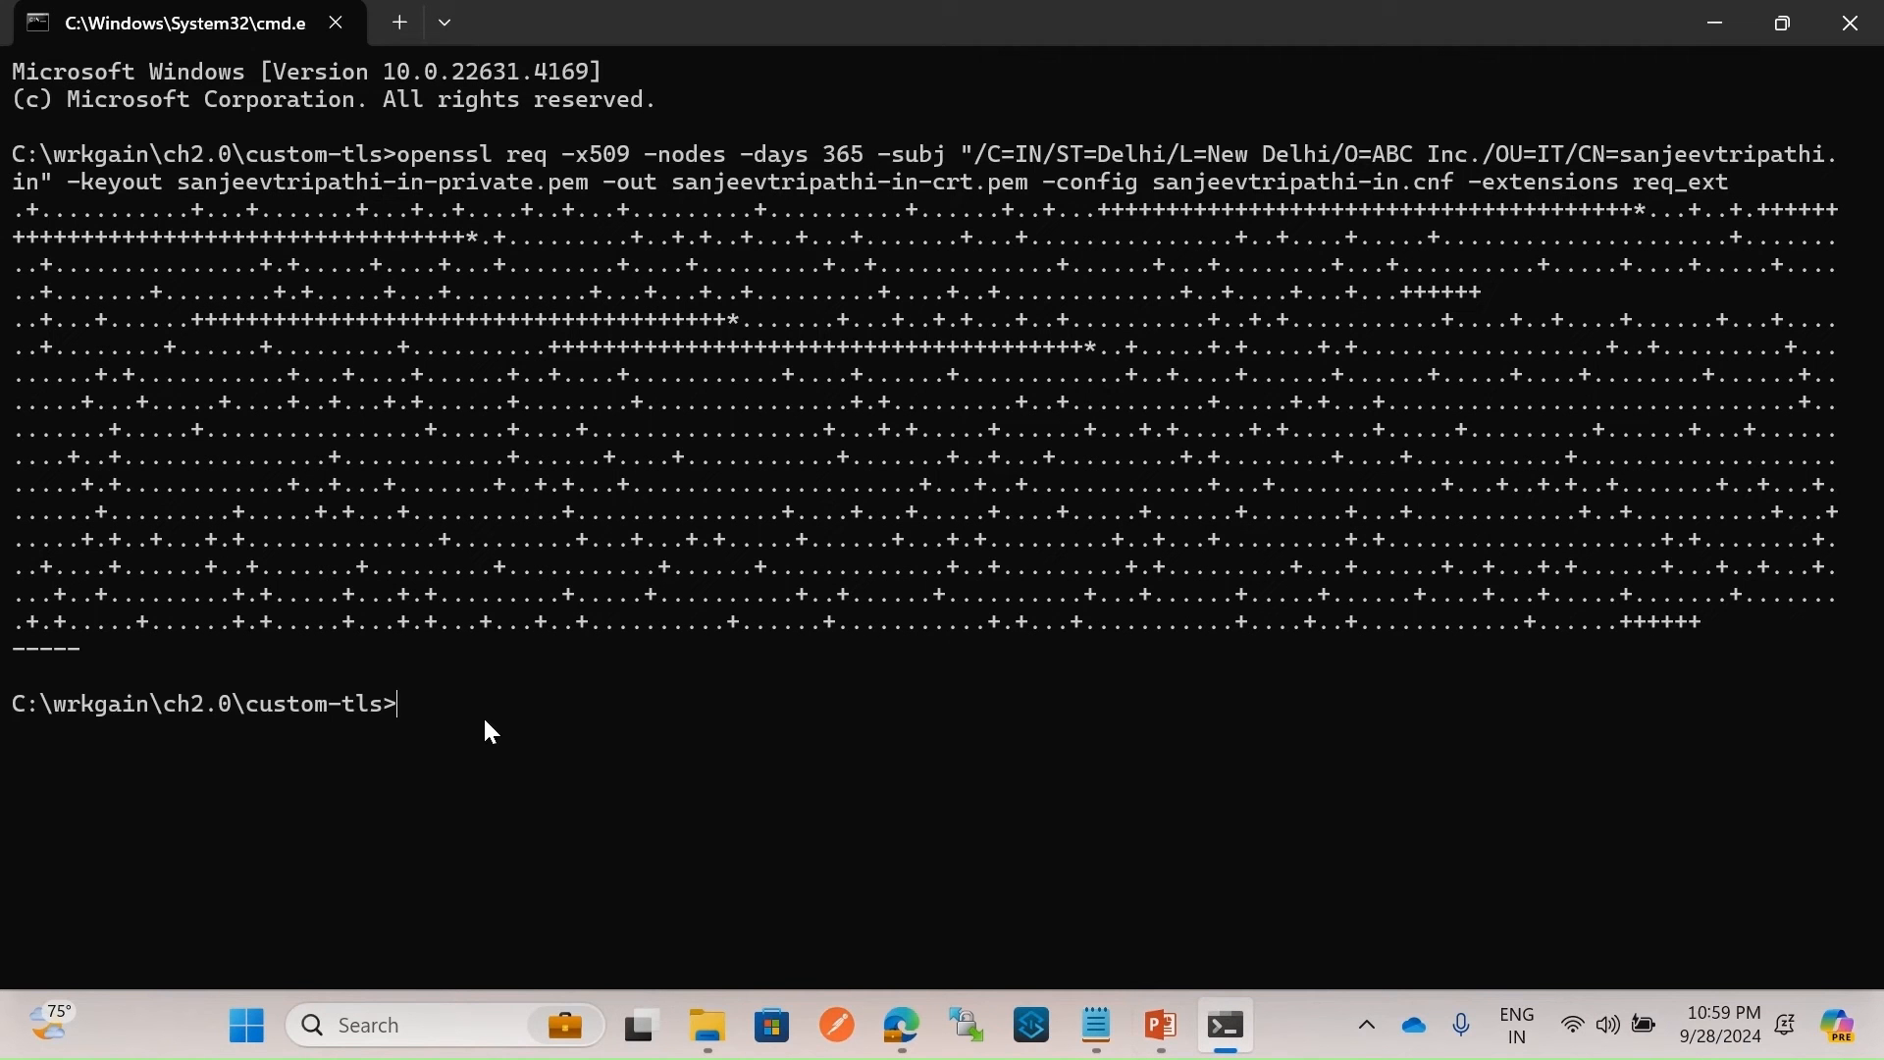
key(ctrl+v)
key(Return)
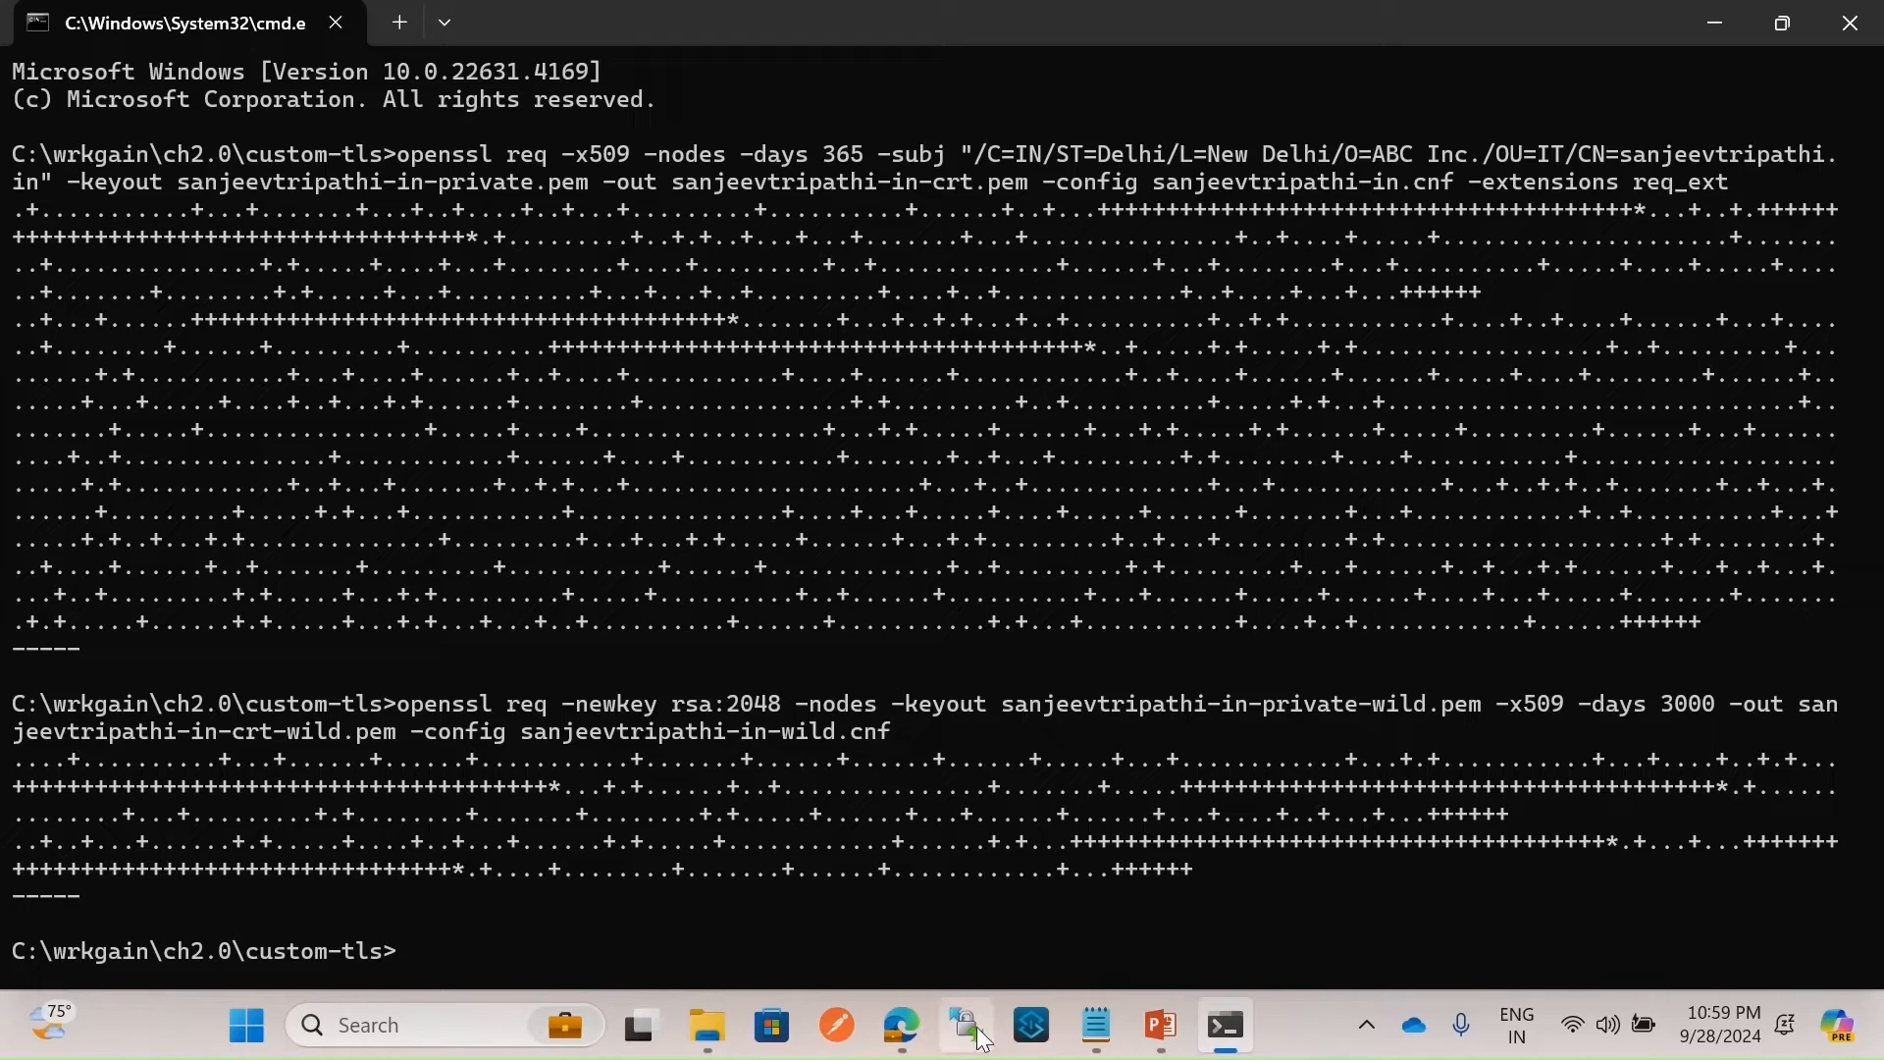
Return to notes.txt to review the wildcard command's -keyout and -out file names, and check for those files in the custom-tls folder.
click(1109, 1017)
click(791, 512)
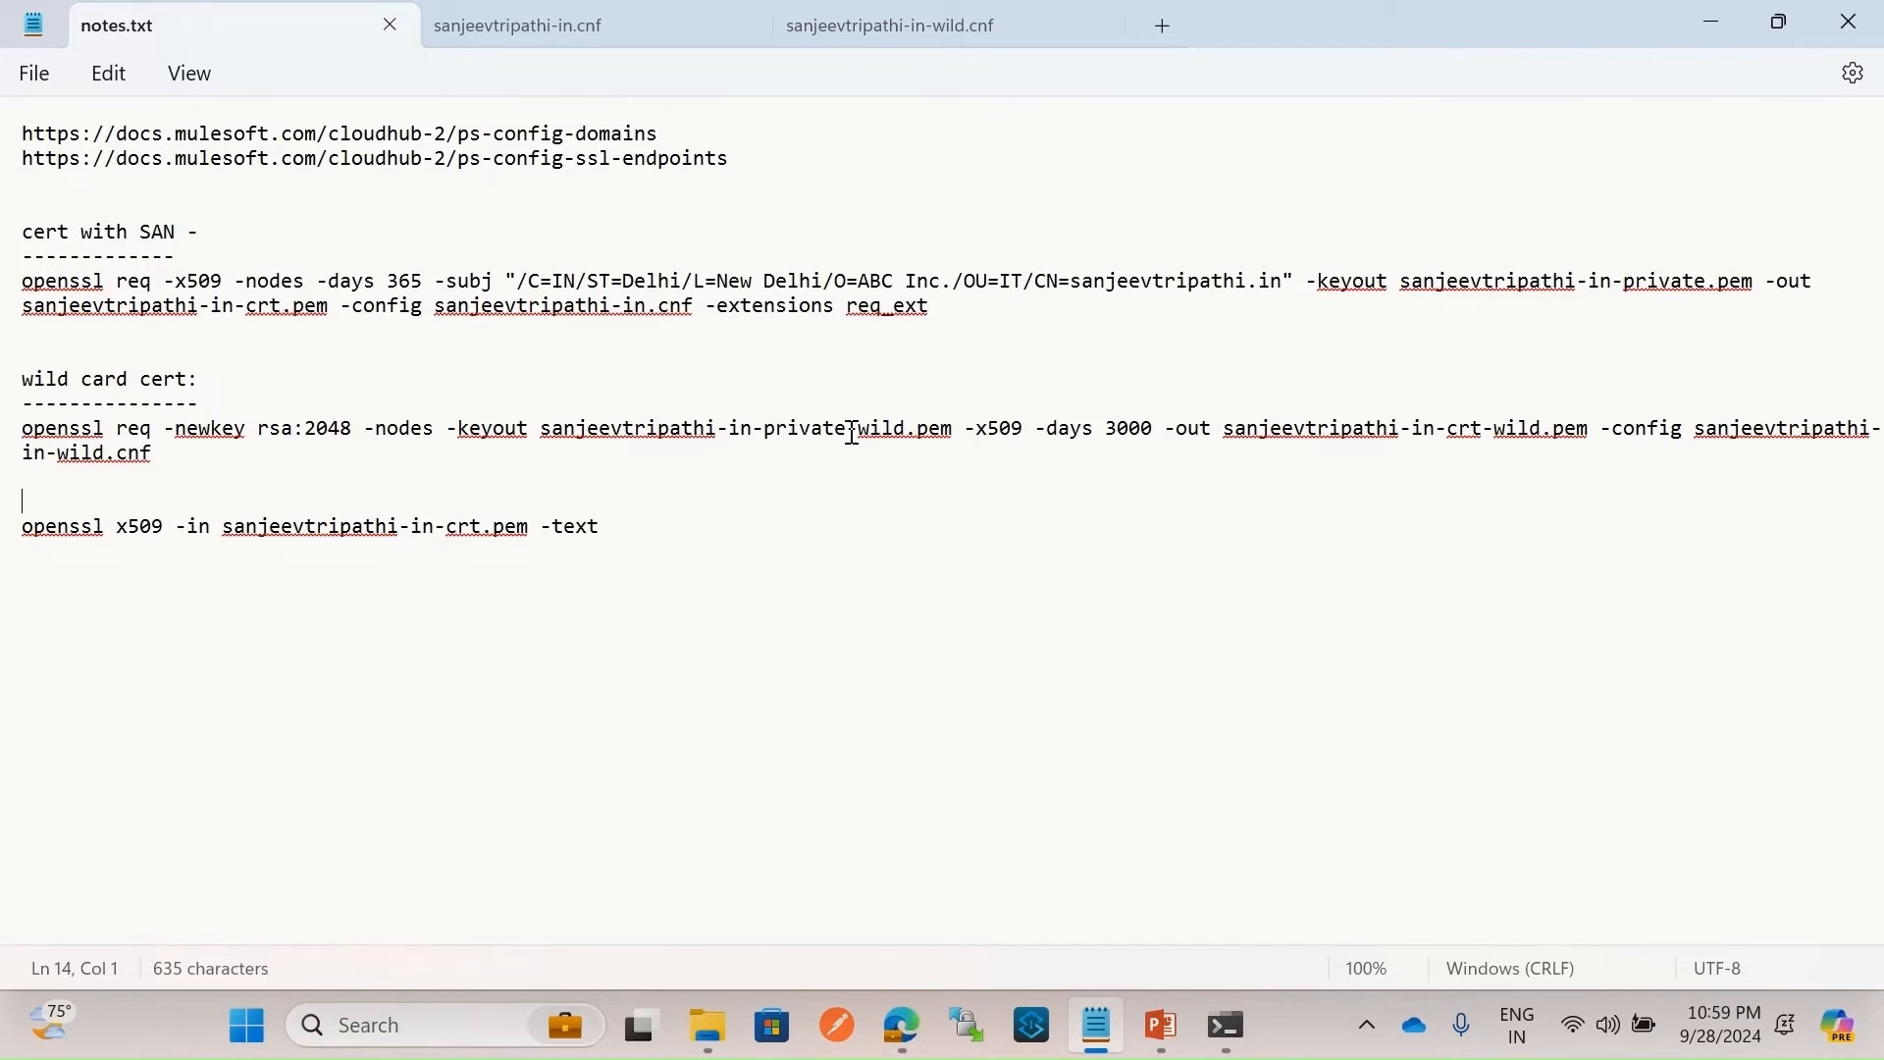
drag(964, 434, 601, 432)
drag(1249, 432, 1581, 444)
click(1517, 447)
click(708, 1026)
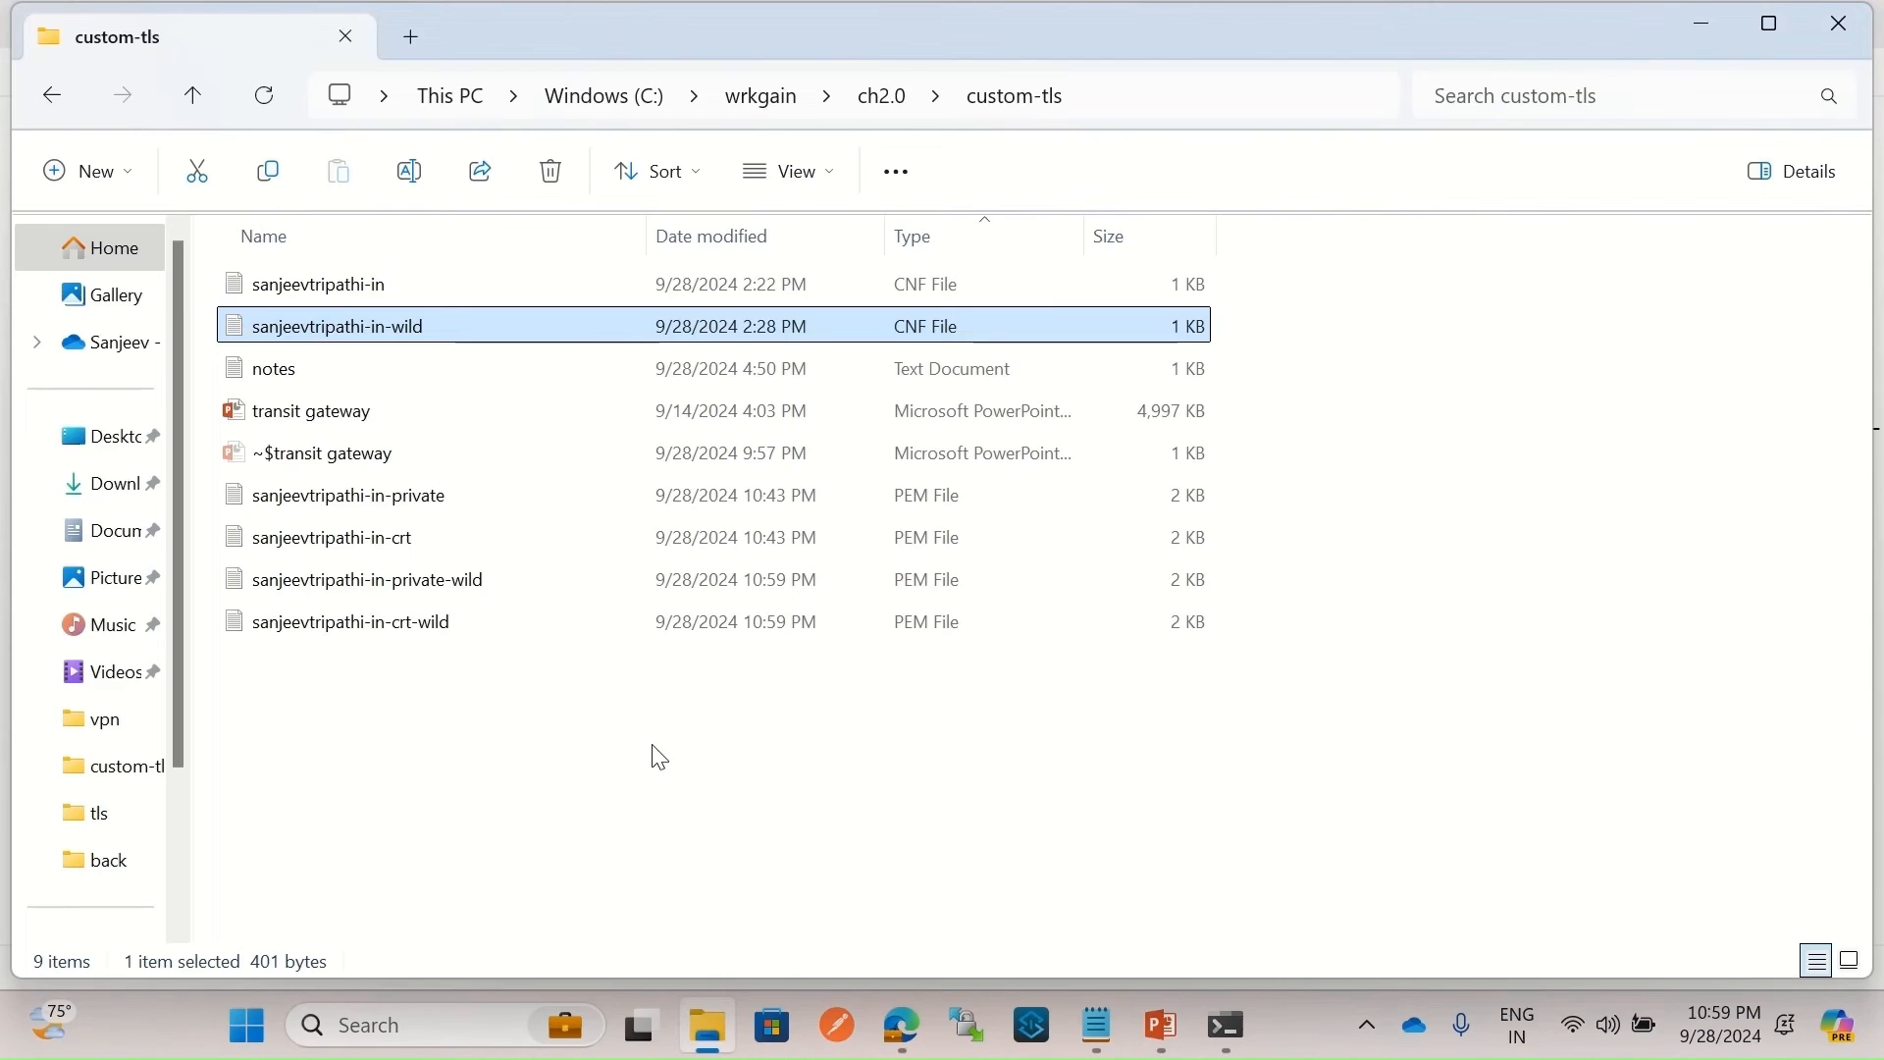
click(607, 768)
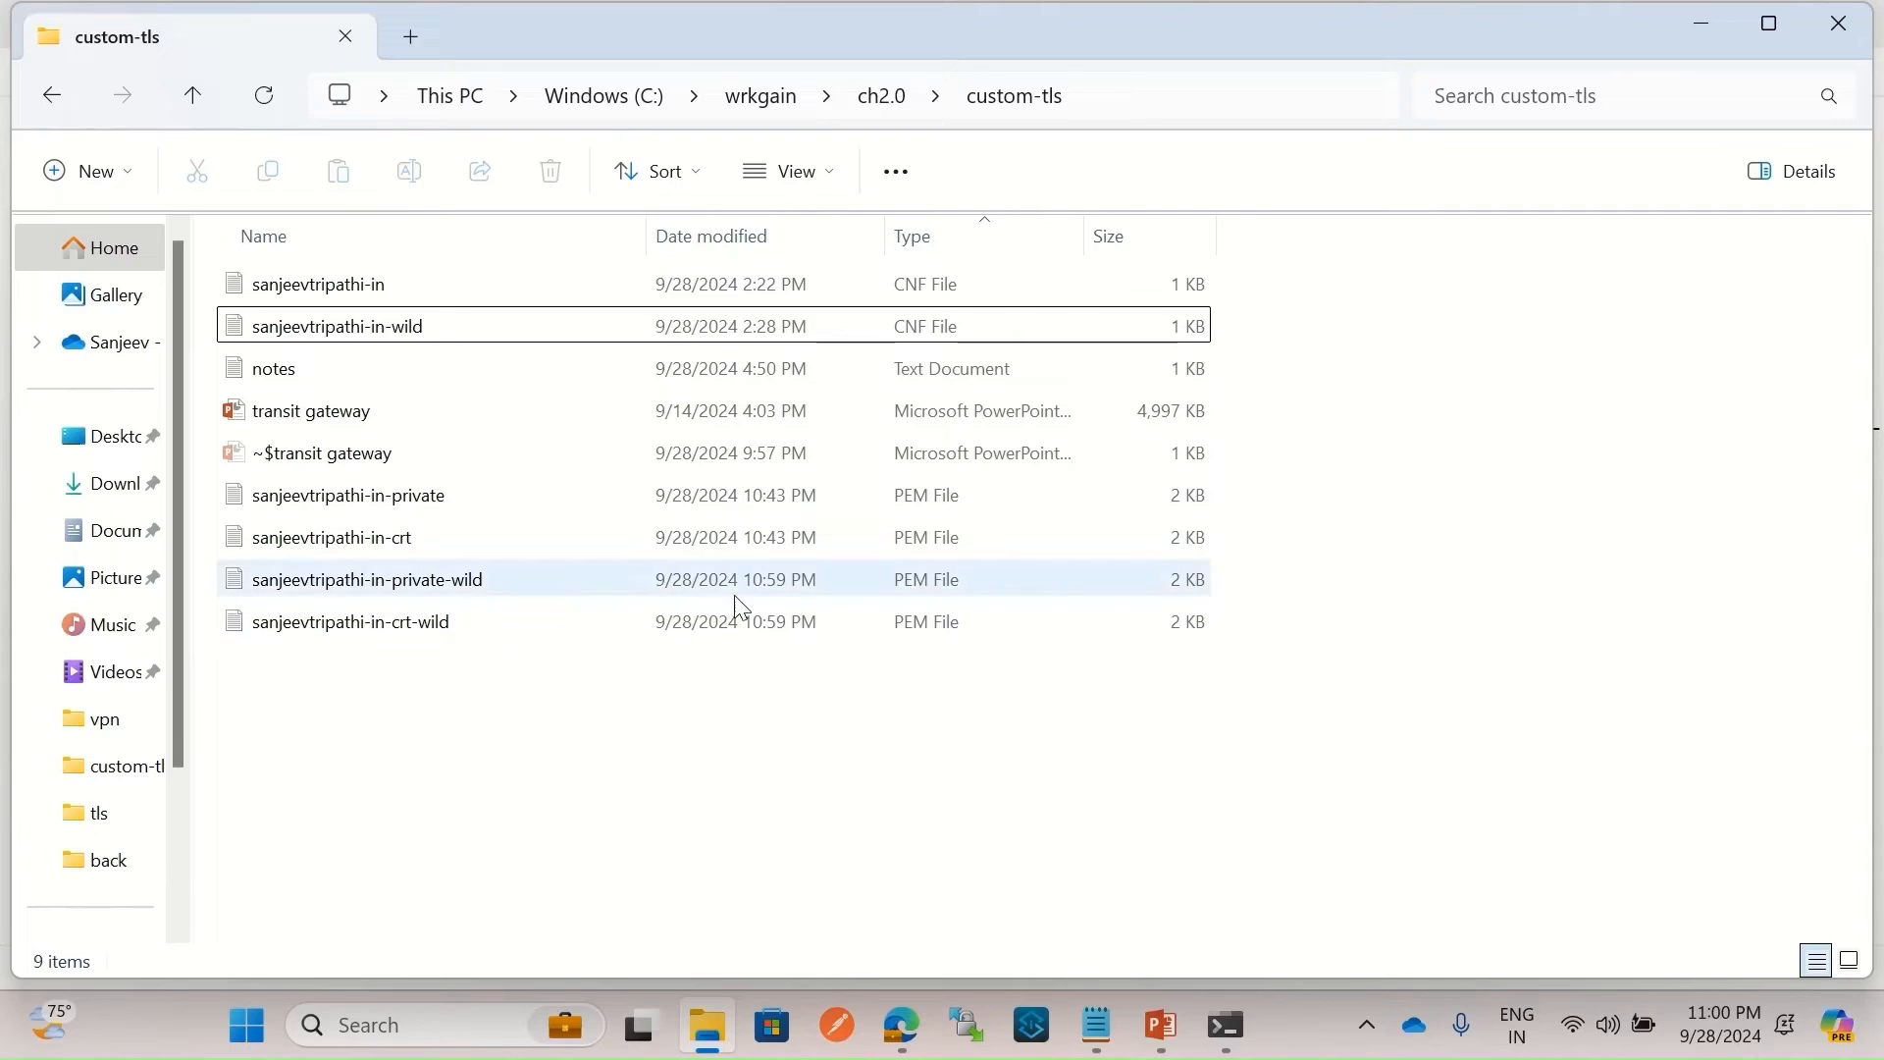
Switch to Runtime Manager, start a new TLS context for ps-demo-01, and upload the crt-wild PEM file as its public certificate.
click(914, 1024)
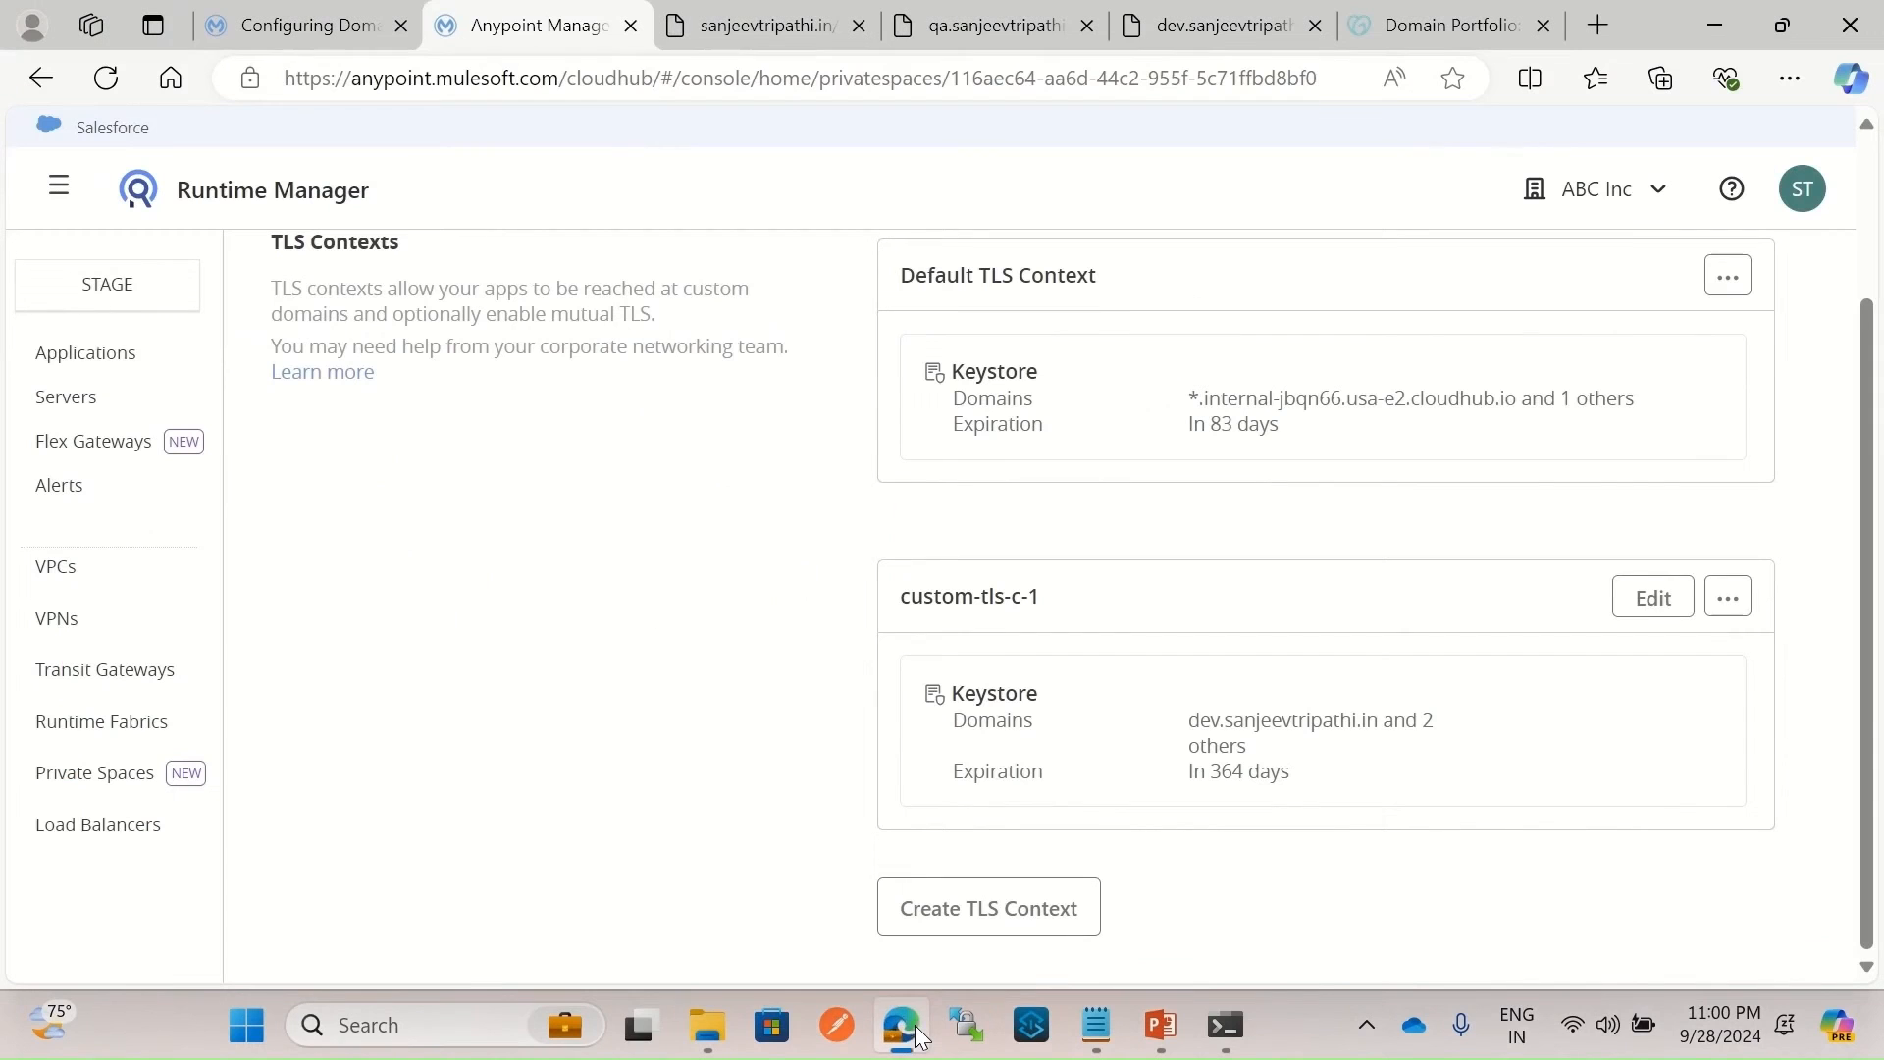
scroll(799, 500, up, 2)
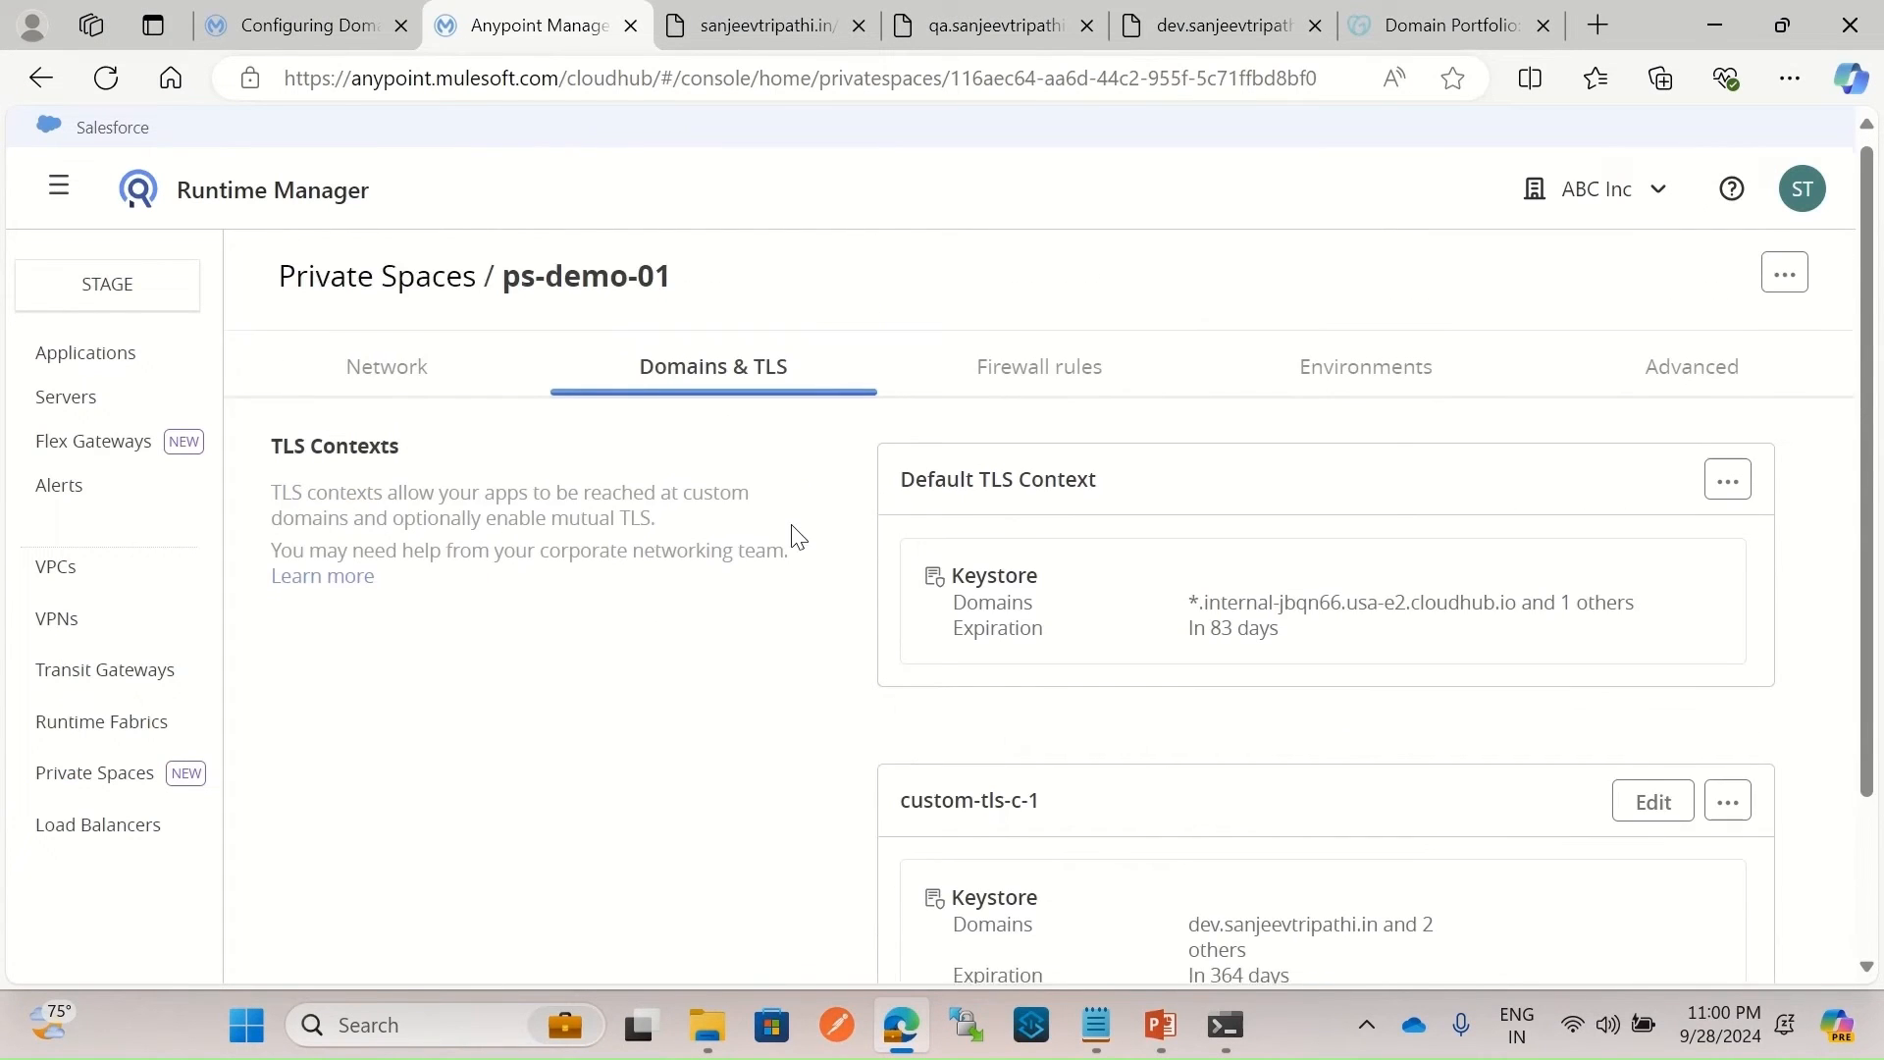
scroll(799, 534, down, 2)
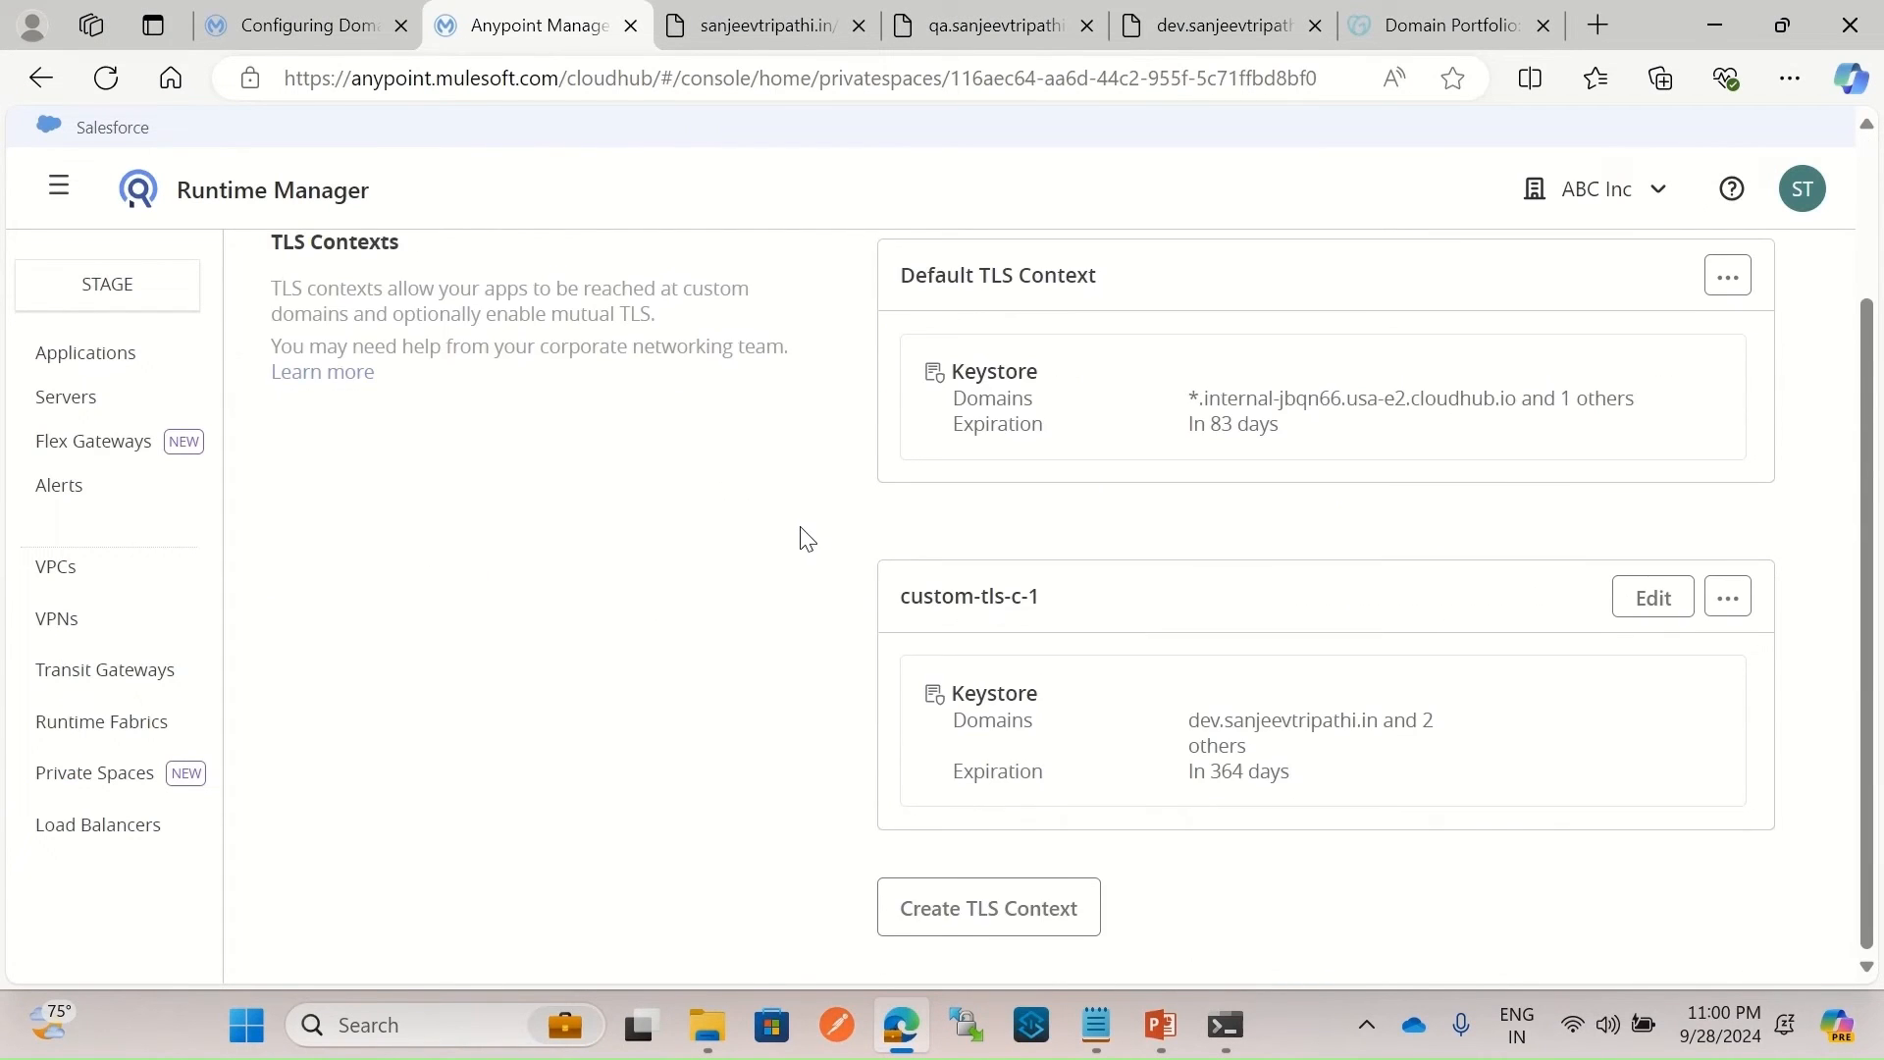
click(981, 918)
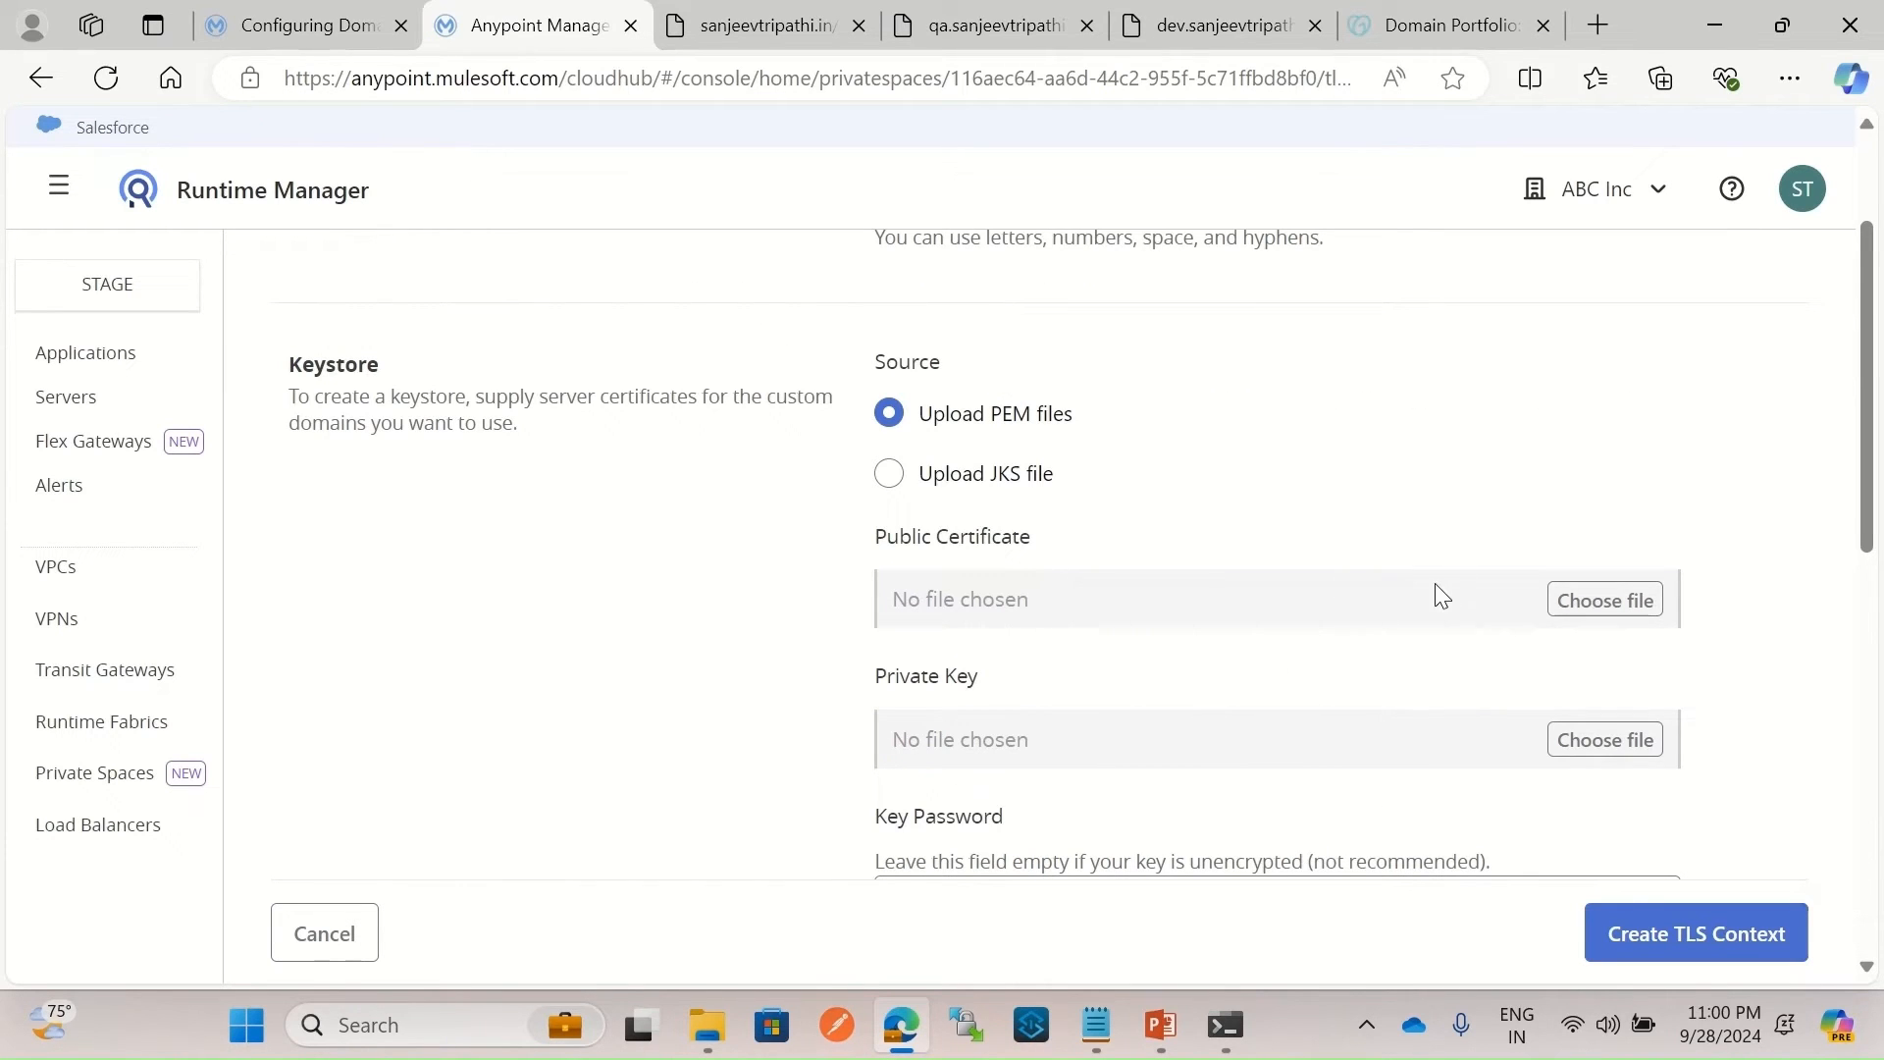
click(1605, 600)
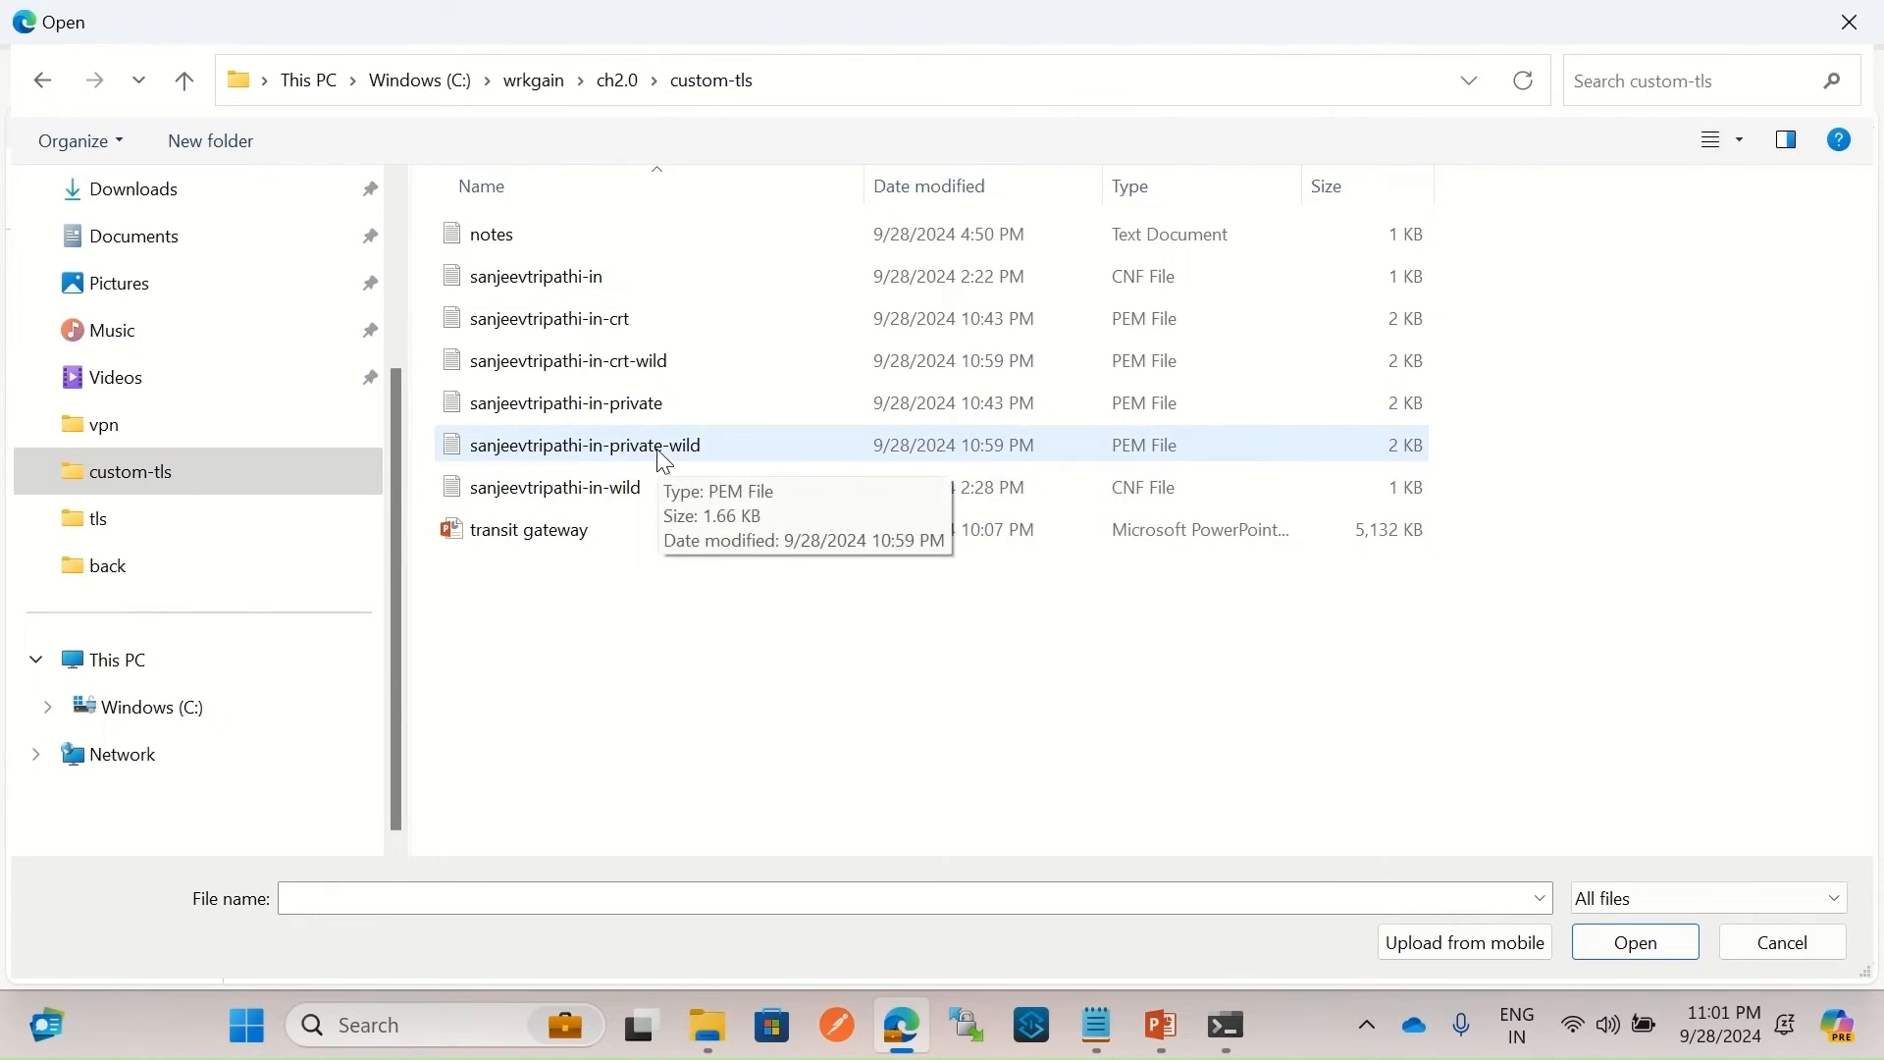
double_click(604, 502)
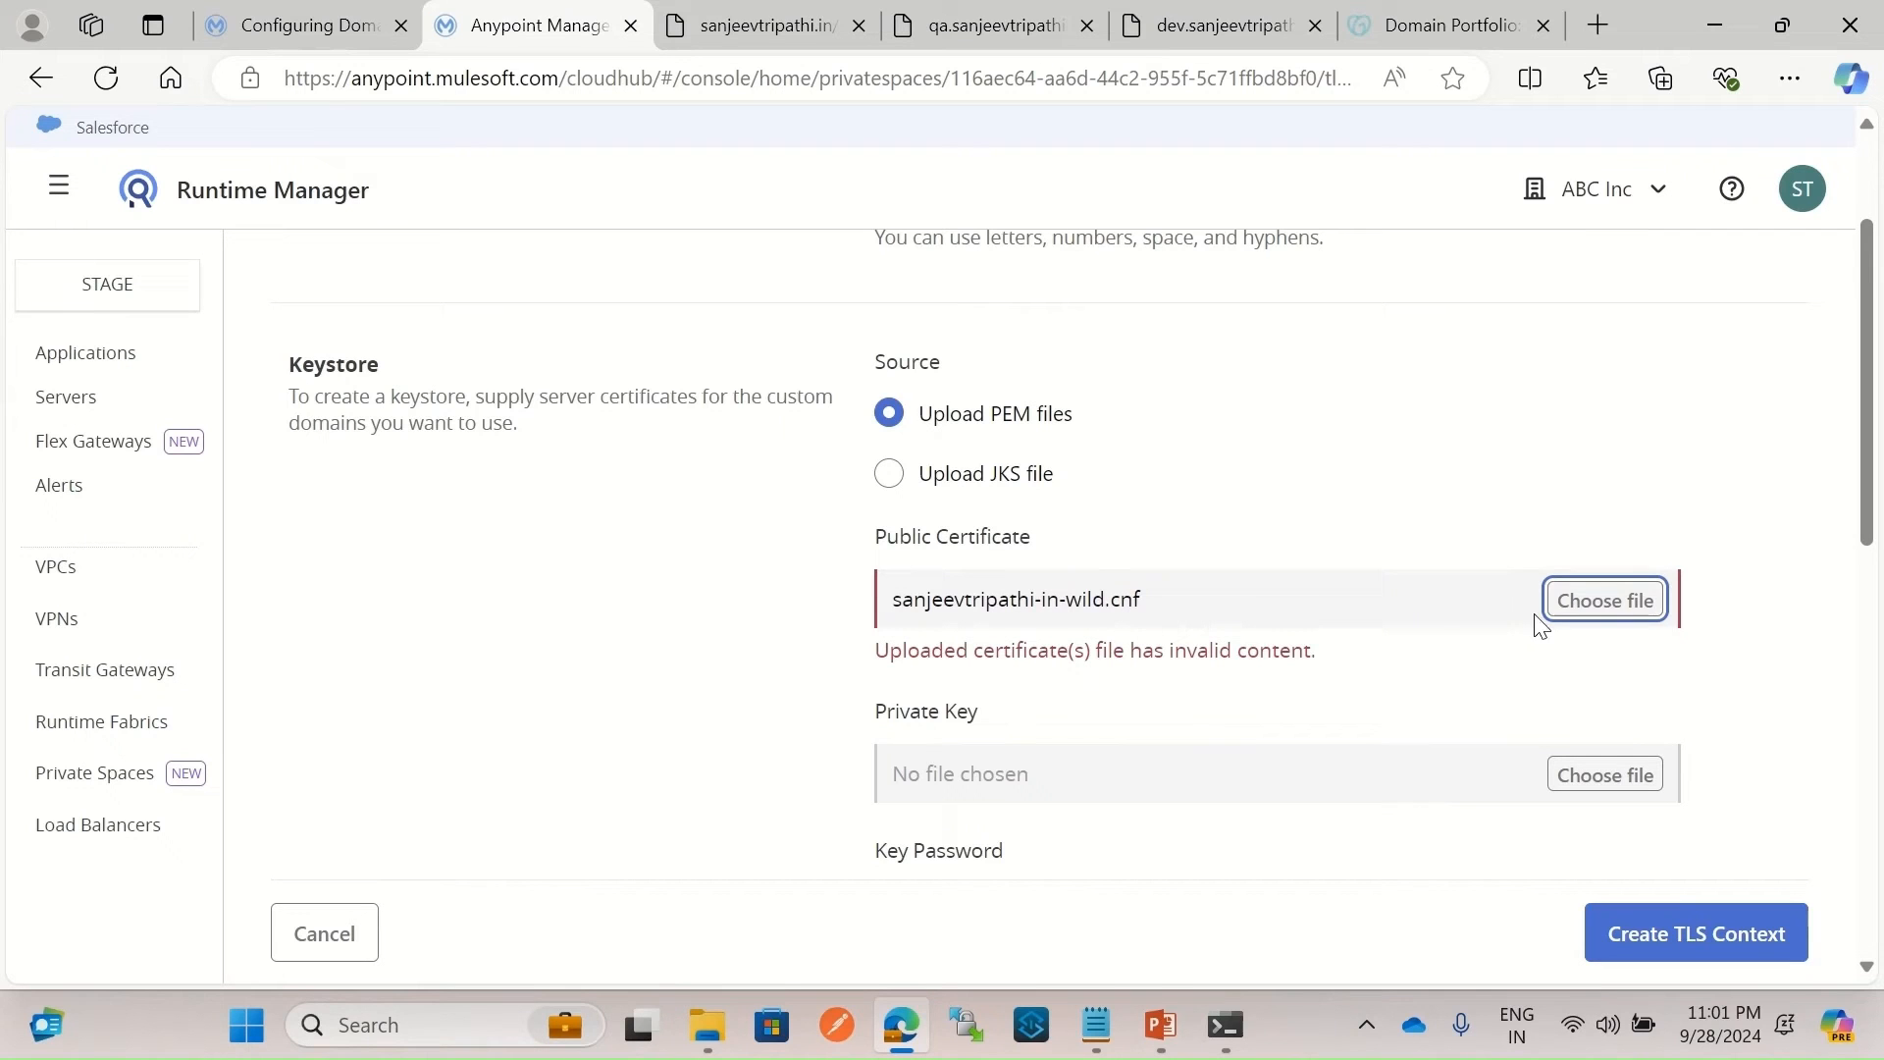
click(1603, 605)
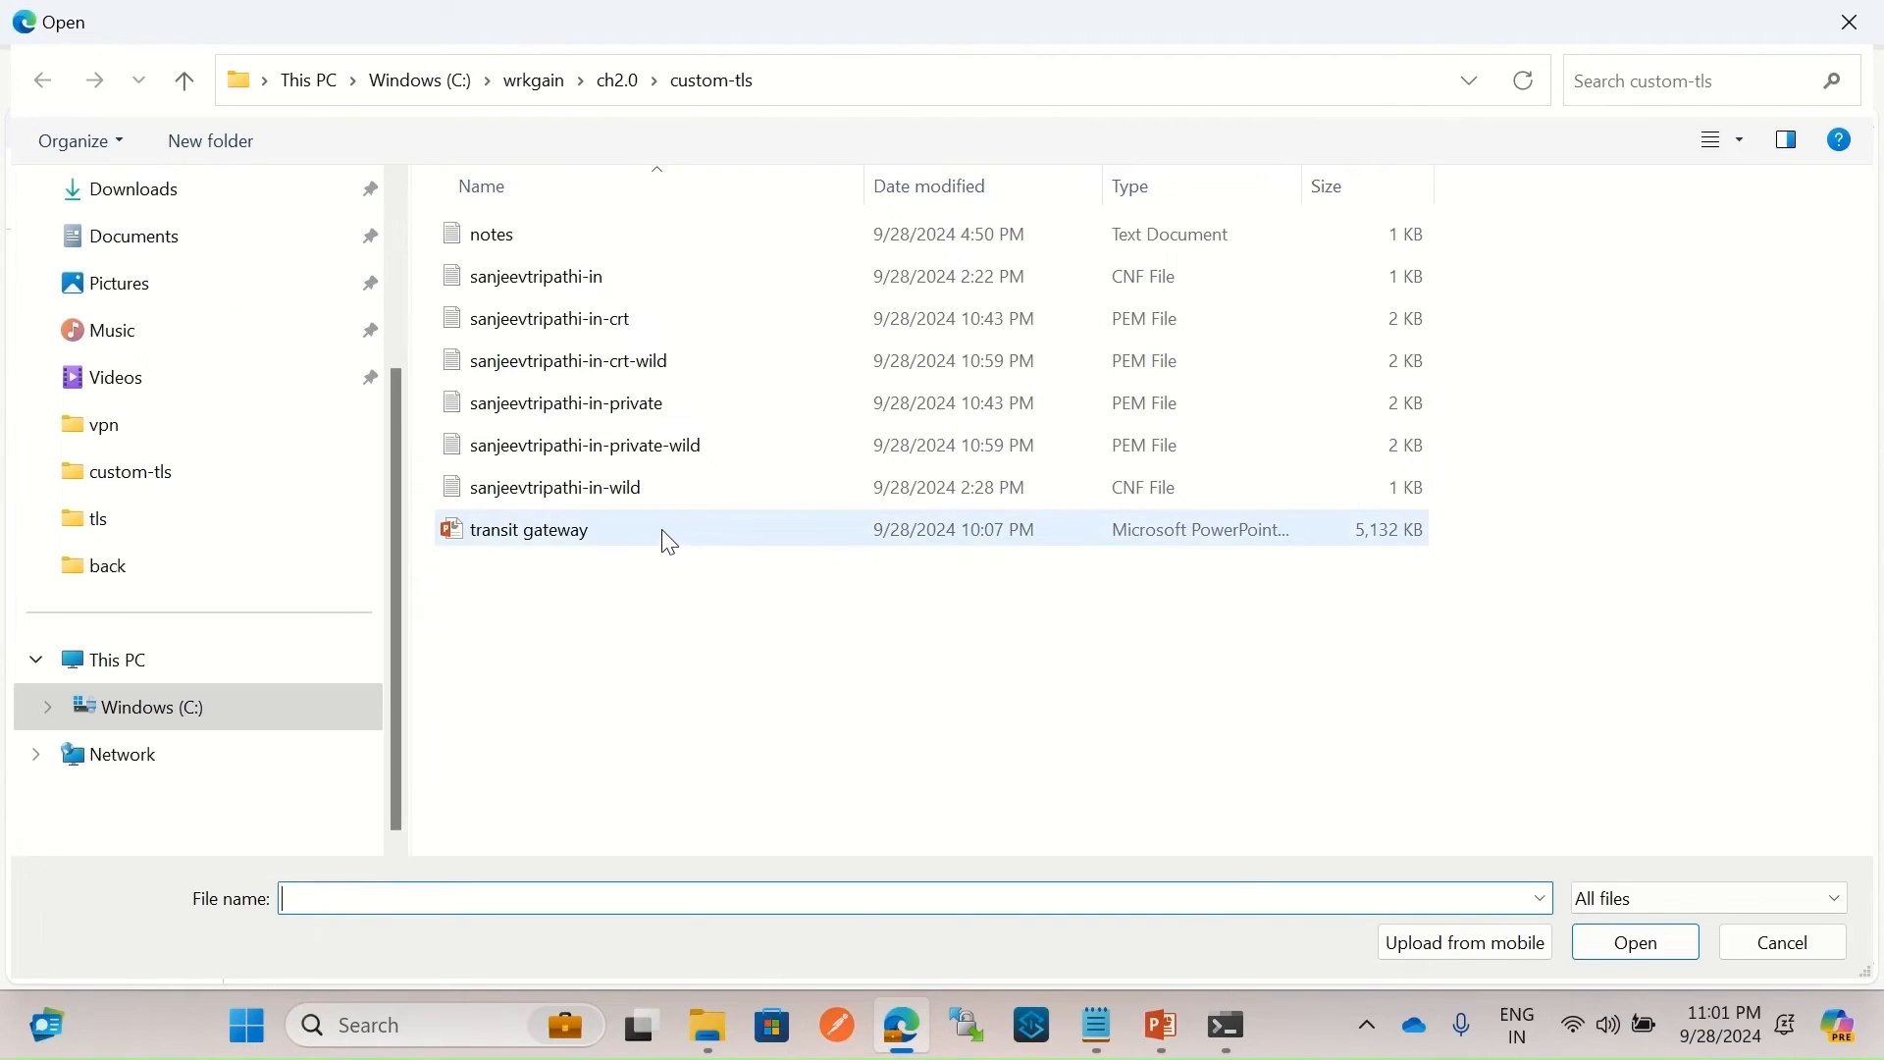
double_click(648, 369)
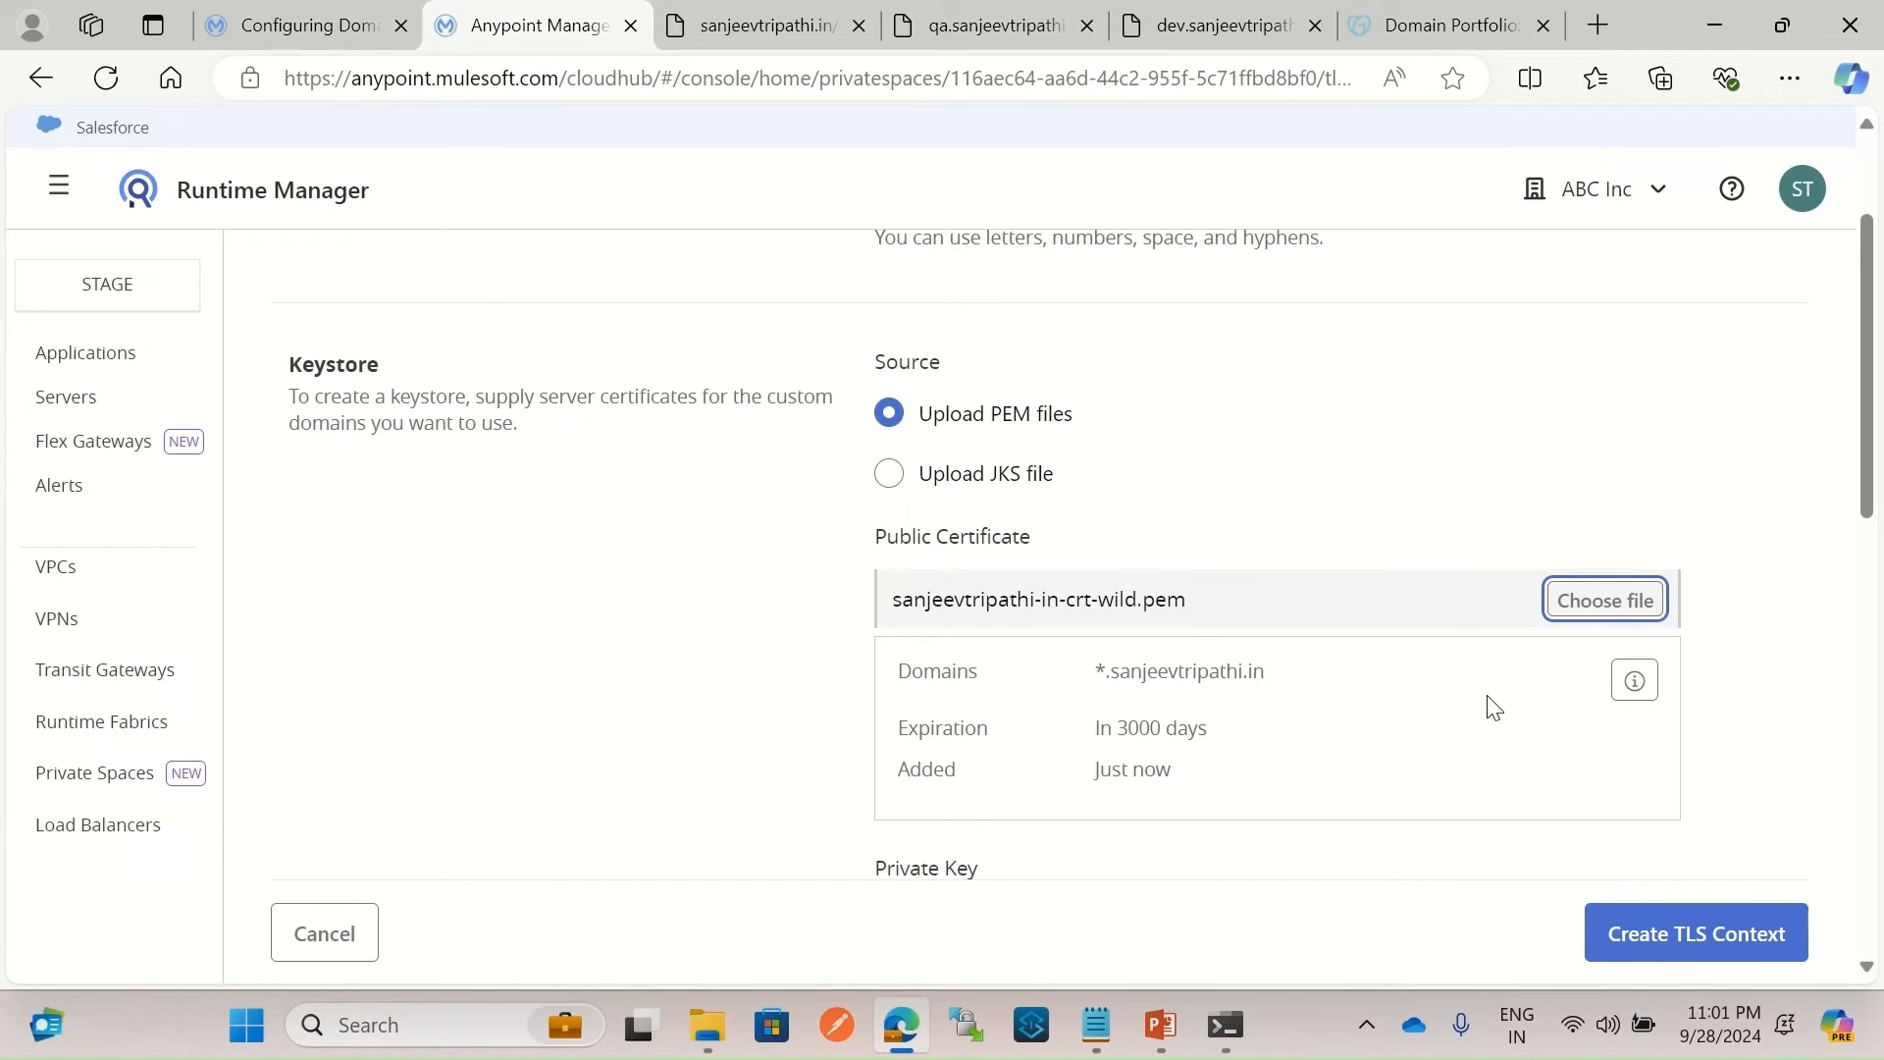
Review the uploaded certificate's keystore details, and upload the private-wild PEM file as the TLS context's private key.
click(1627, 695)
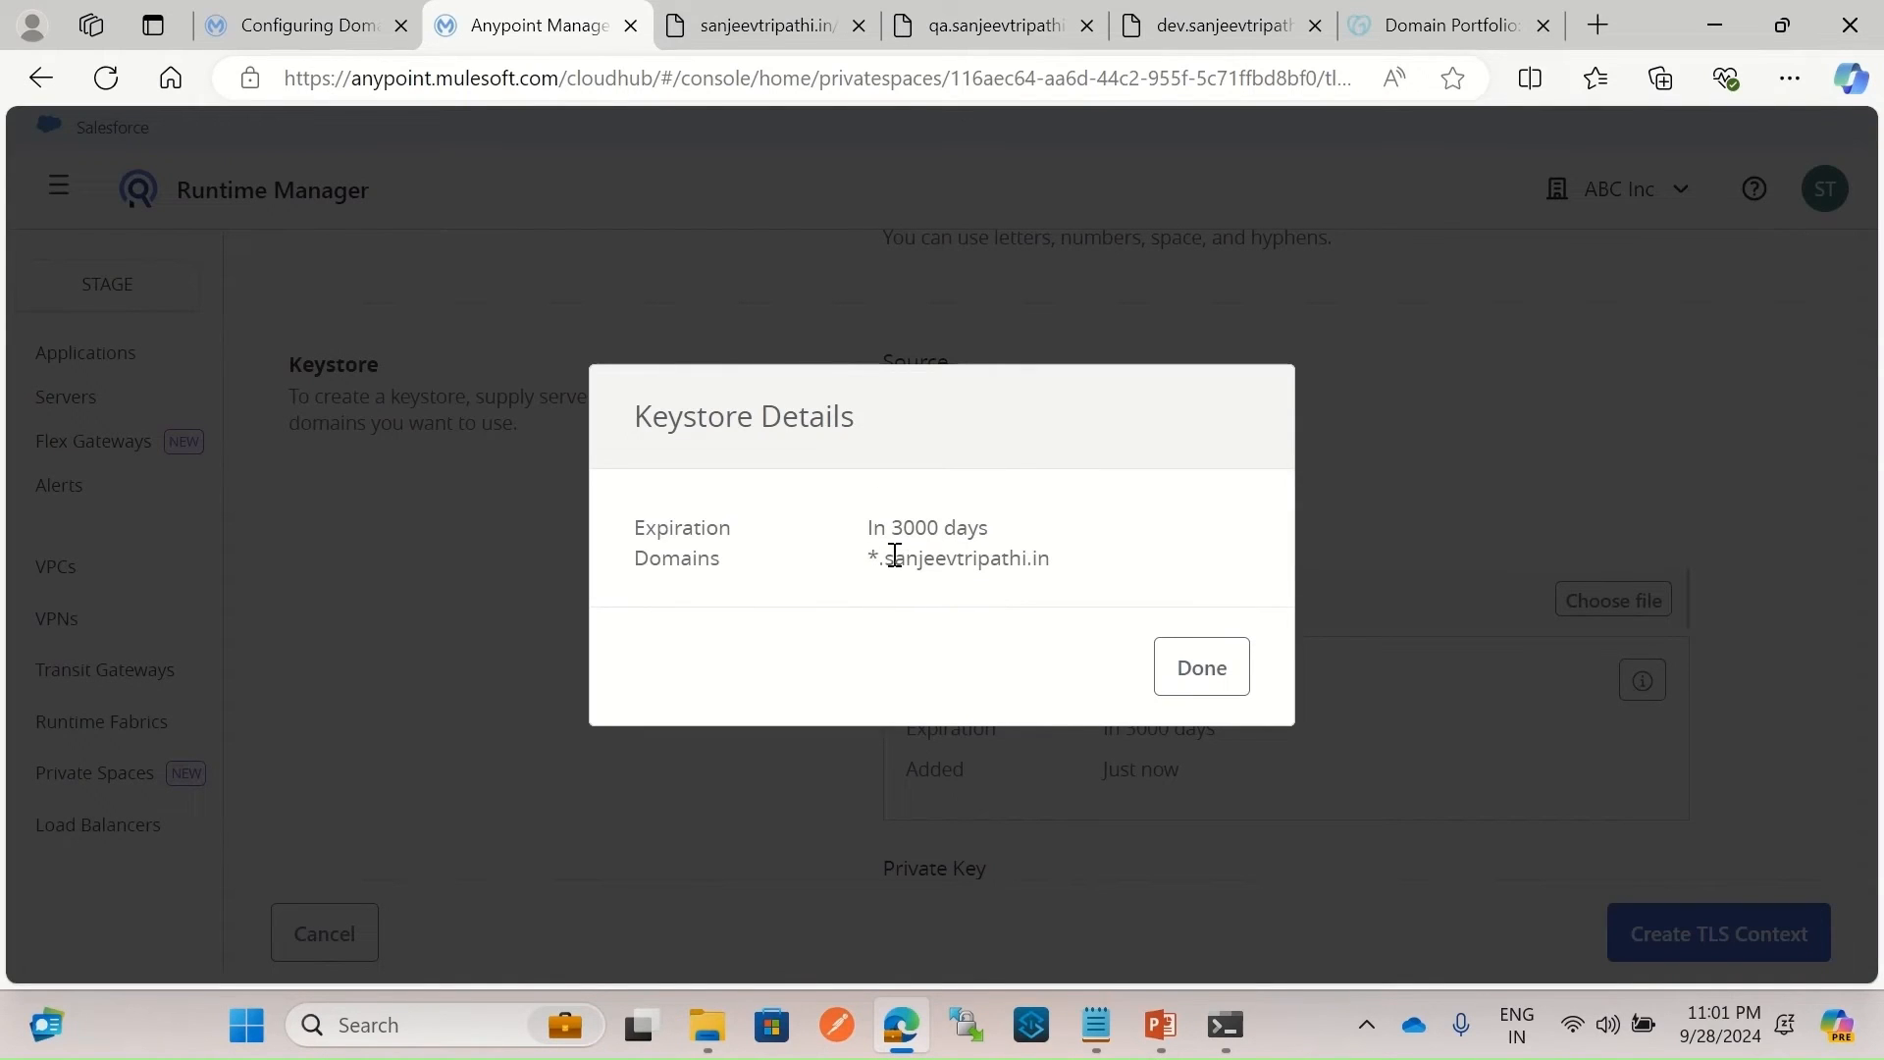
click(1205, 667)
scroll(1282, 716, down, 3)
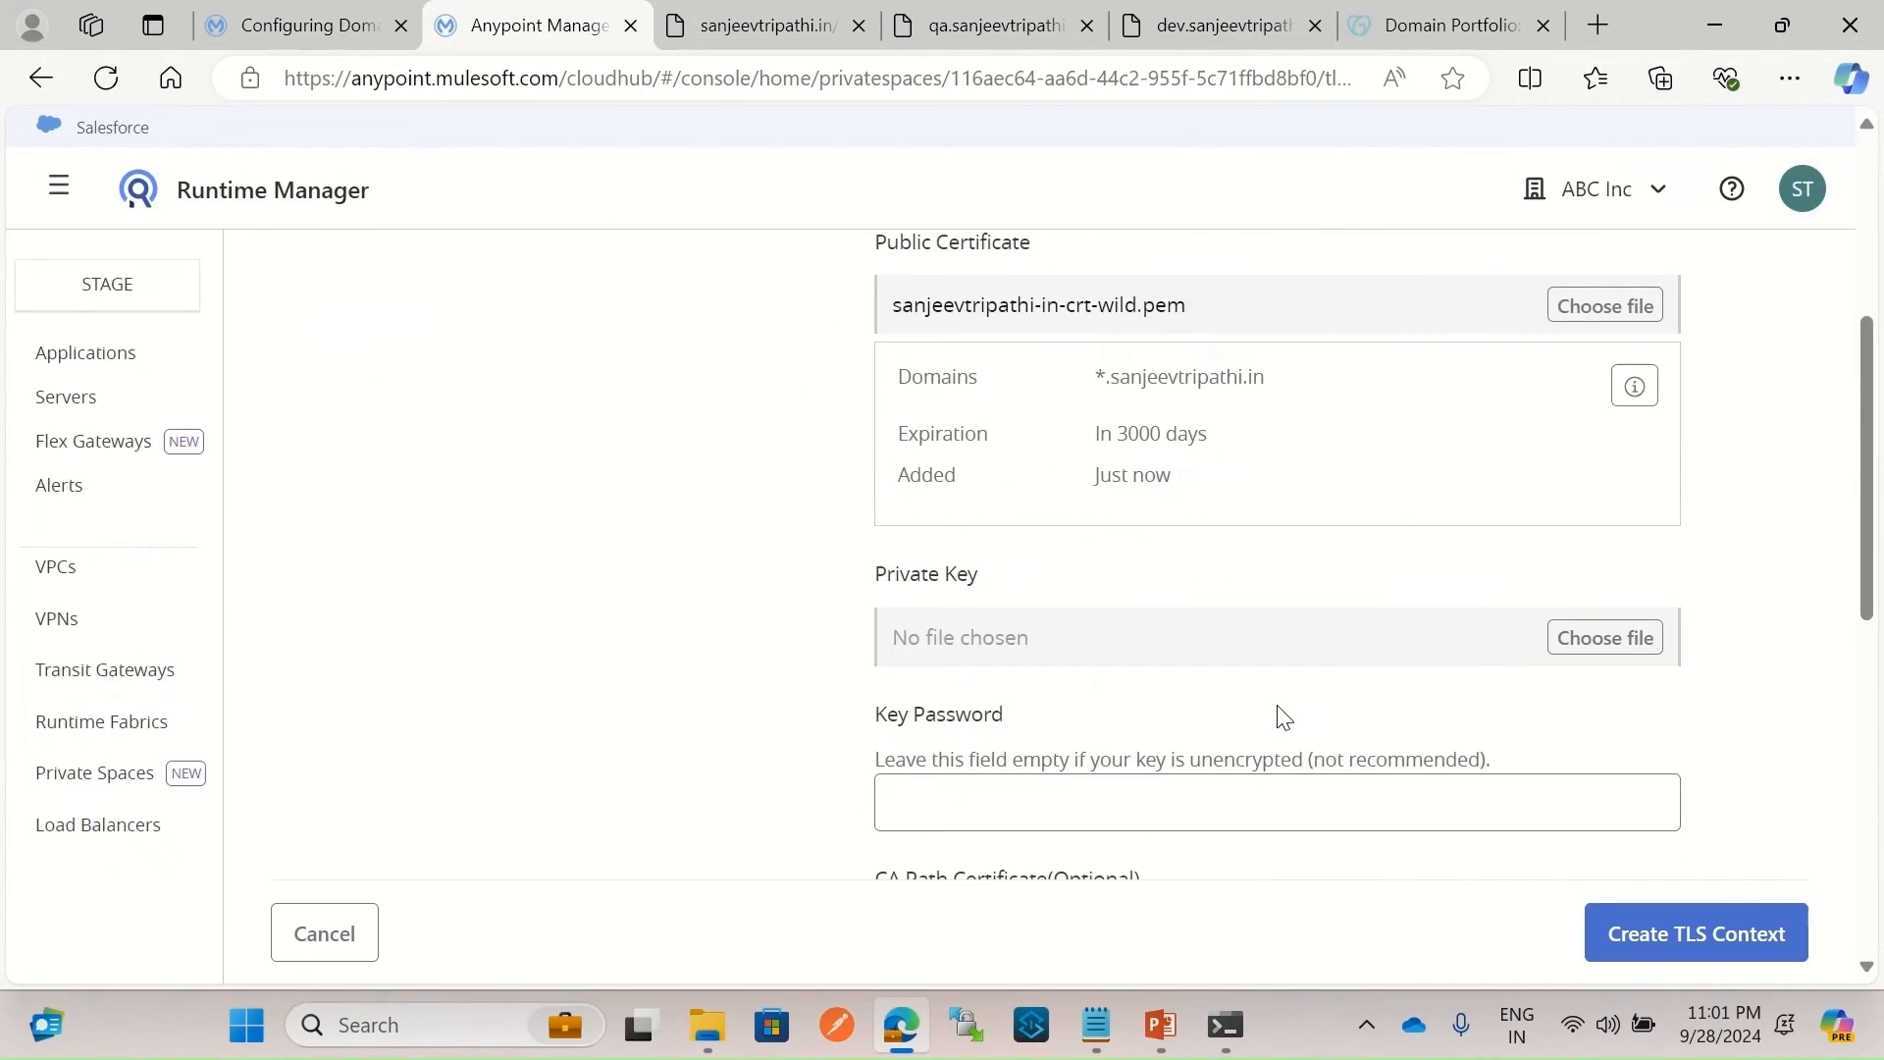
click(1584, 649)
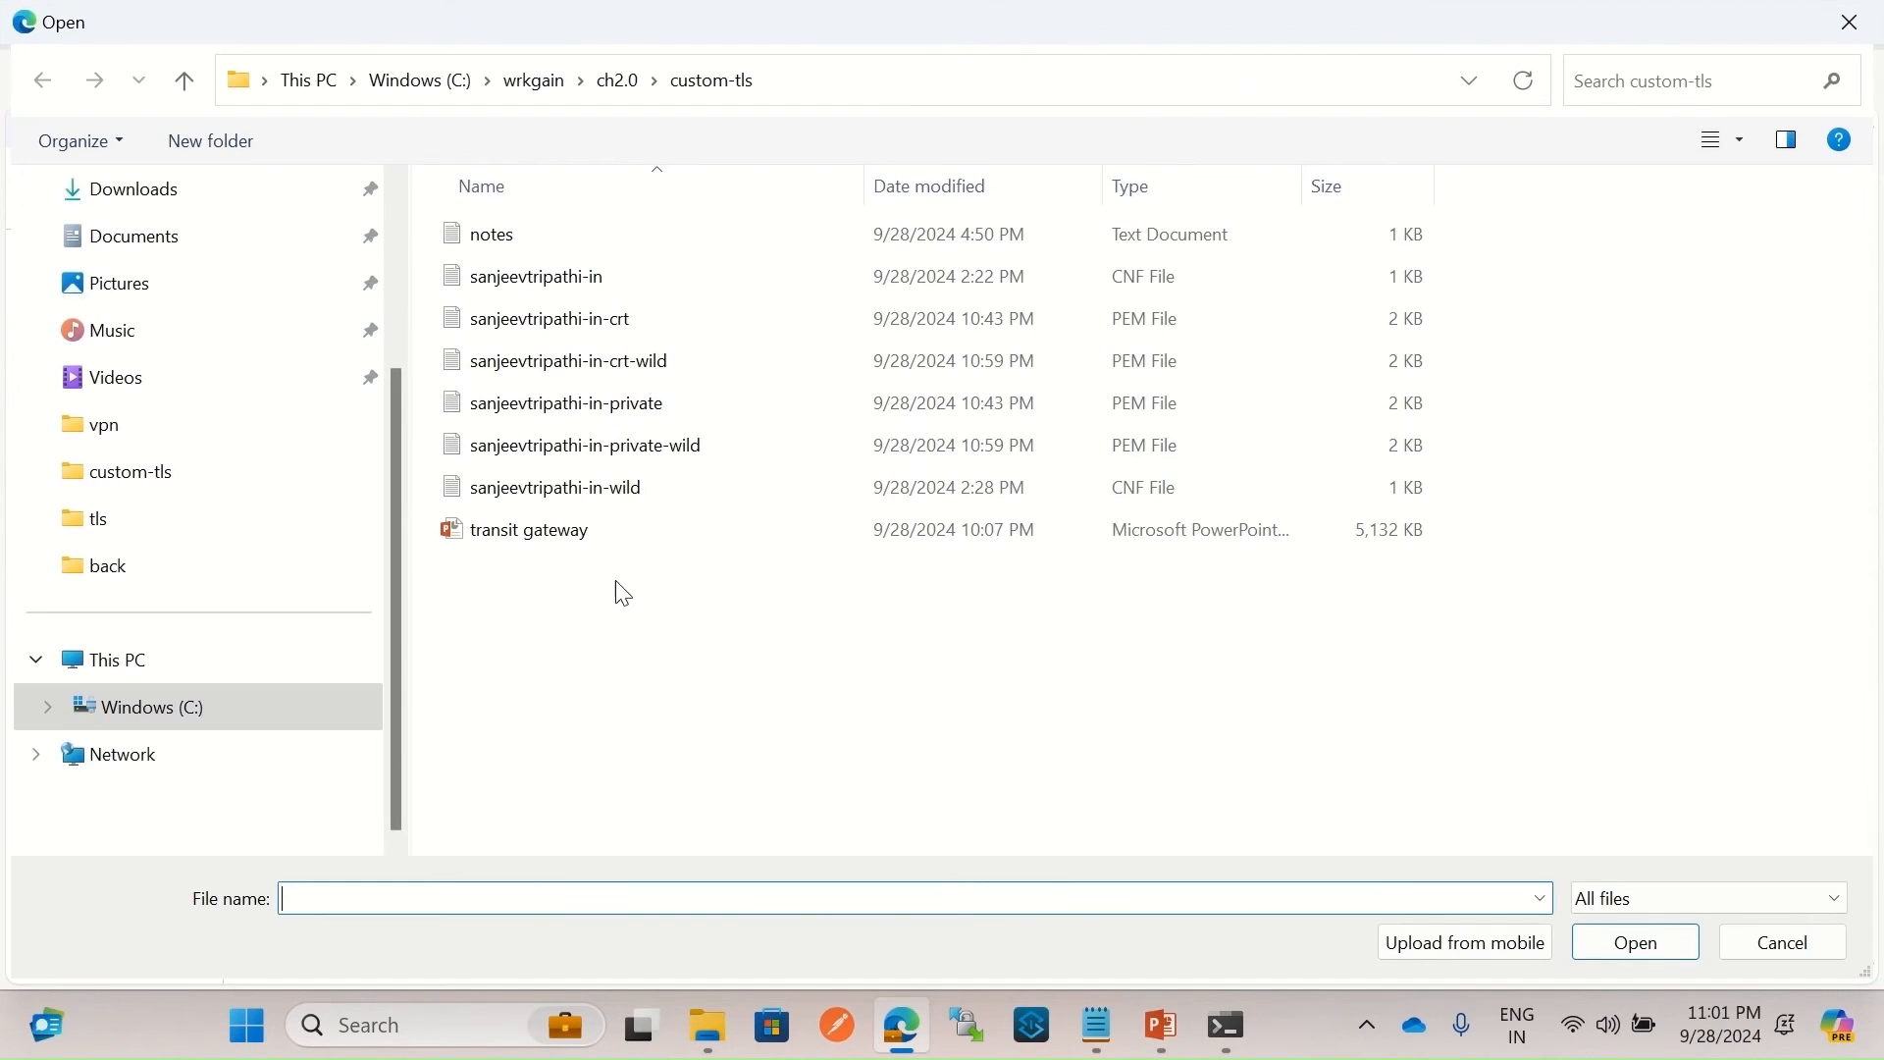
double_click(646, 449)
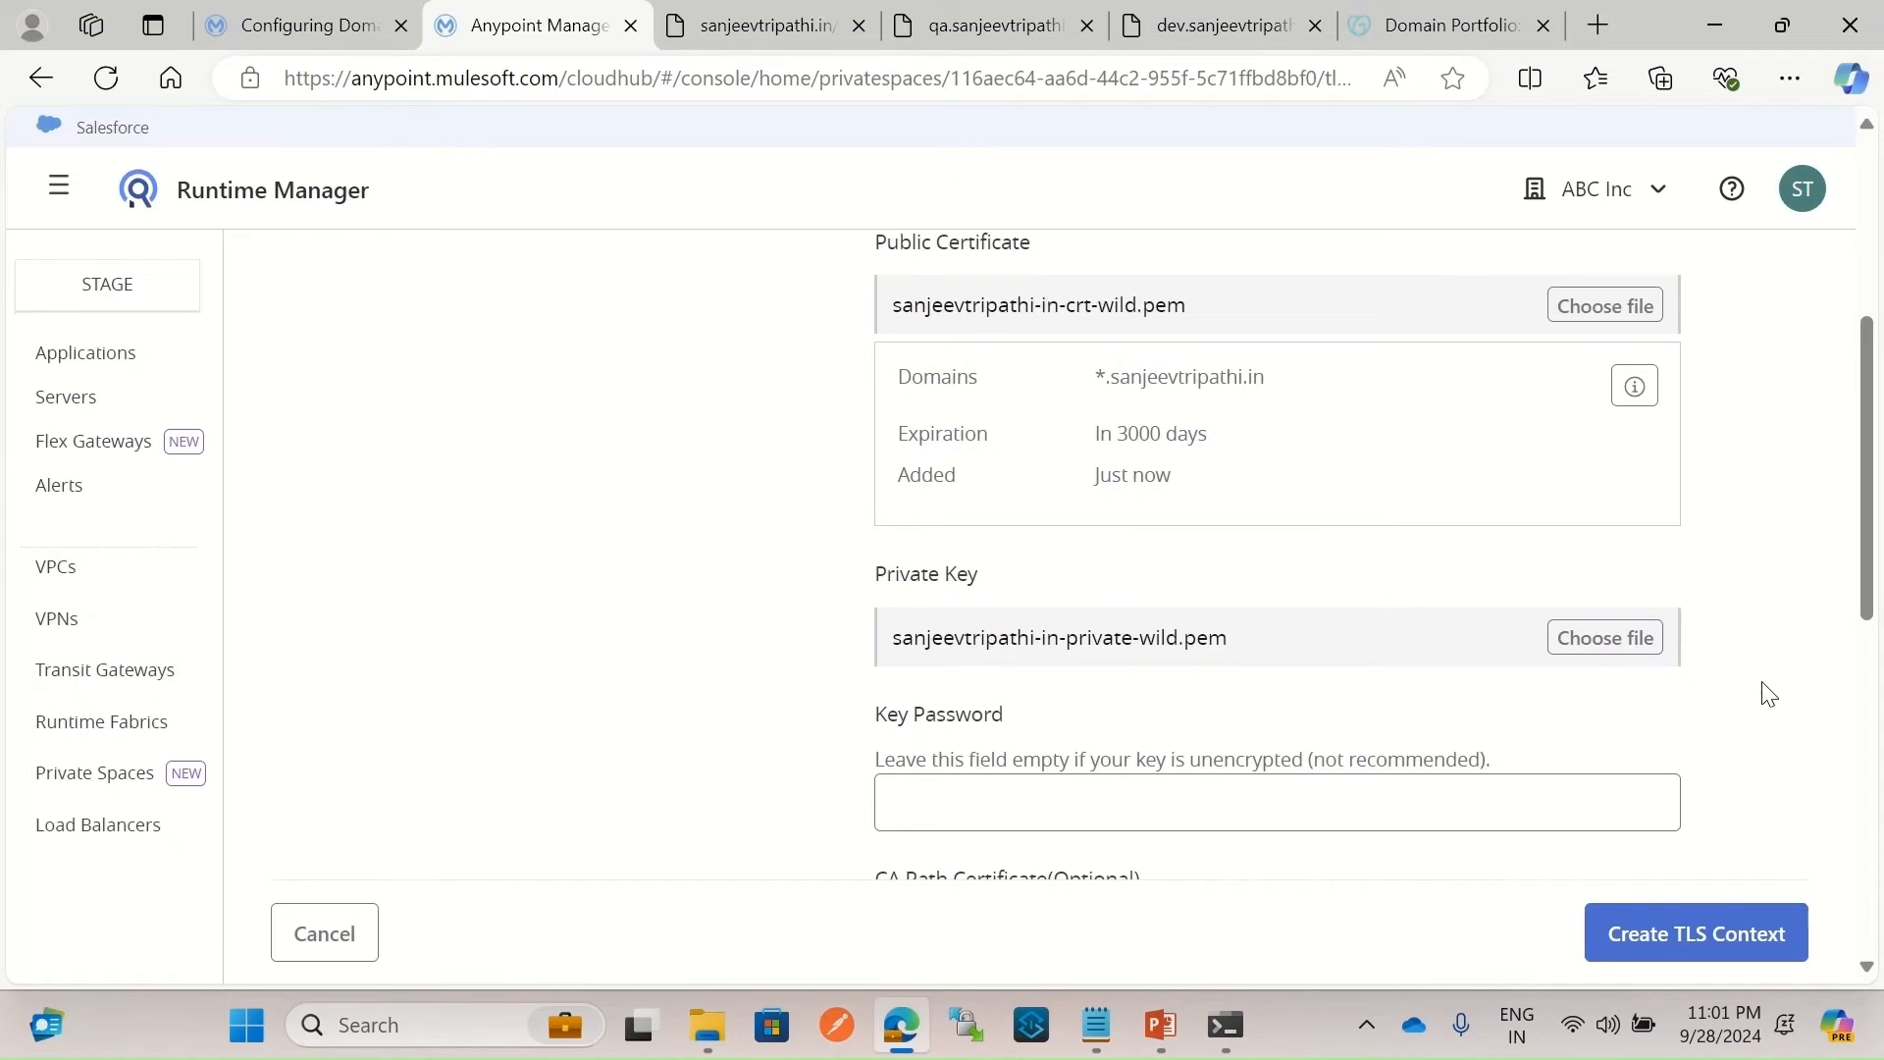
Examine the CNAME record type under Configure DNS and try to create the TLS context without a name.
scroll(1764, 698, down, 6)
drag(1150, 612, 1333, 664)
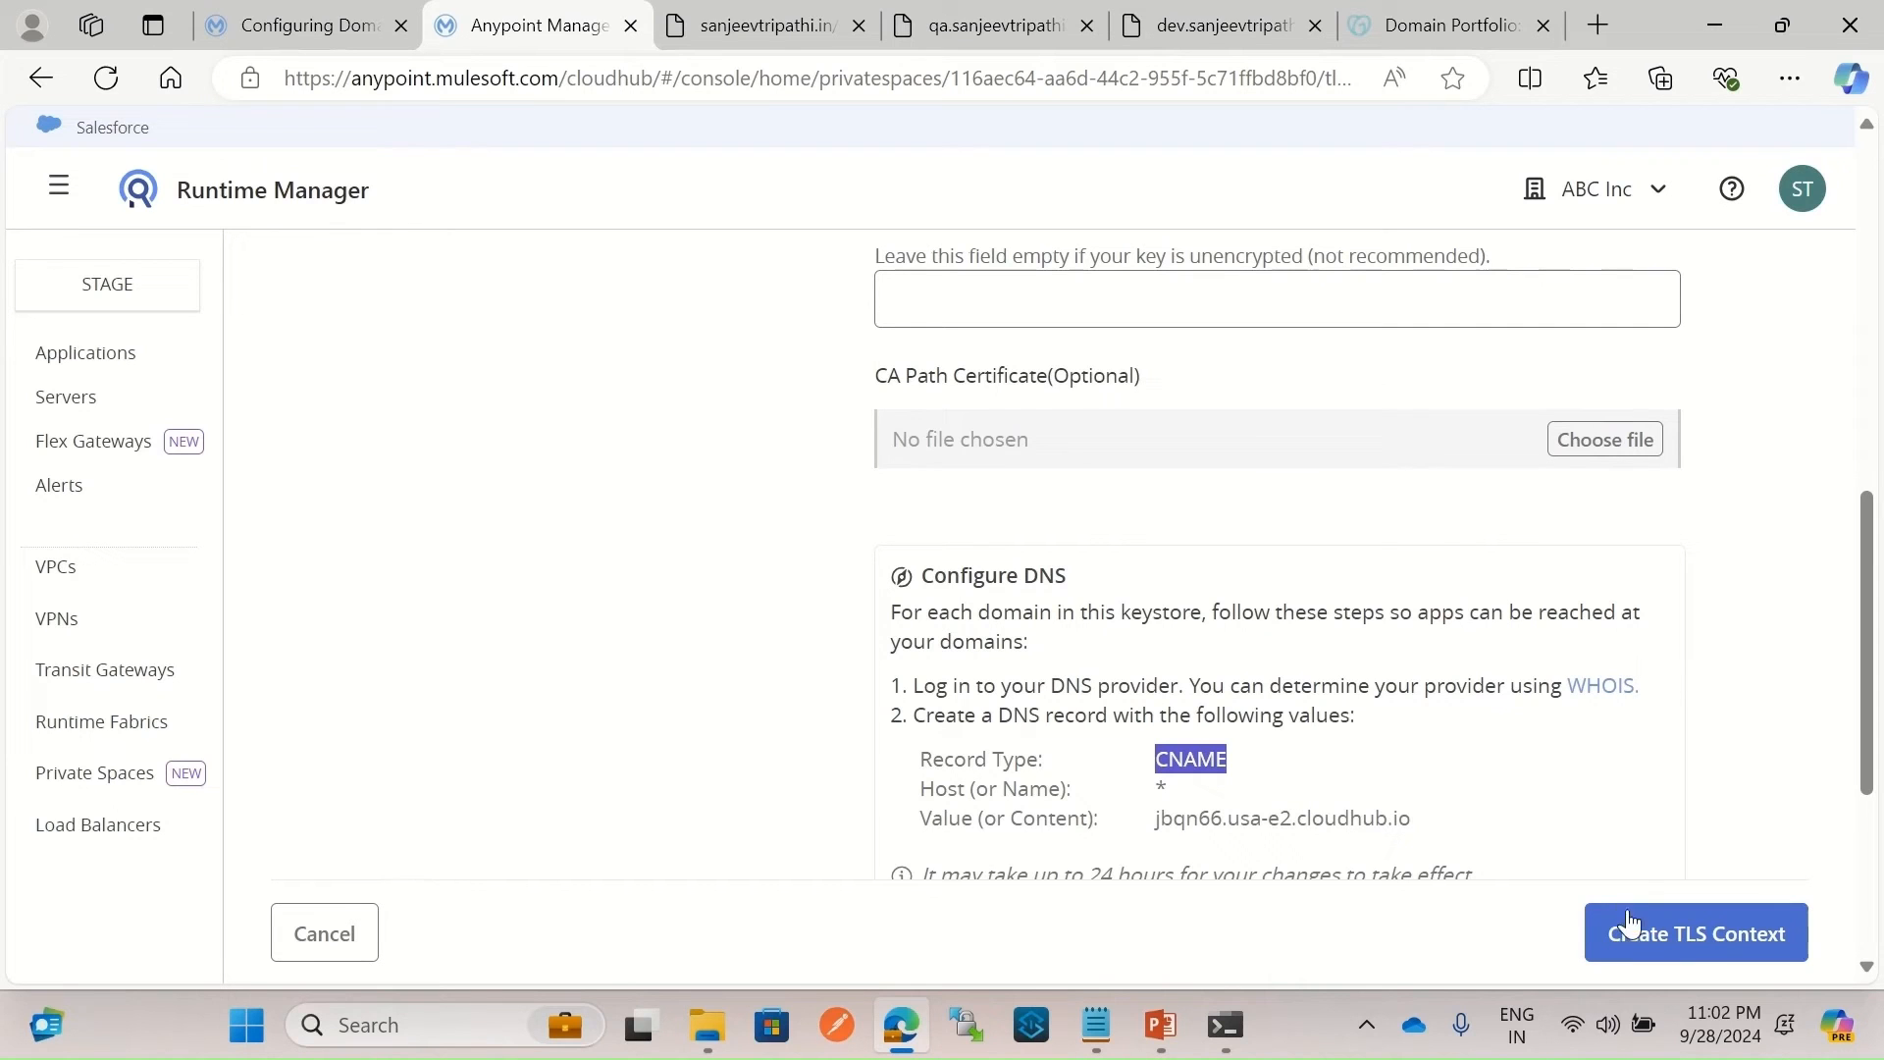
click(1656, 950)
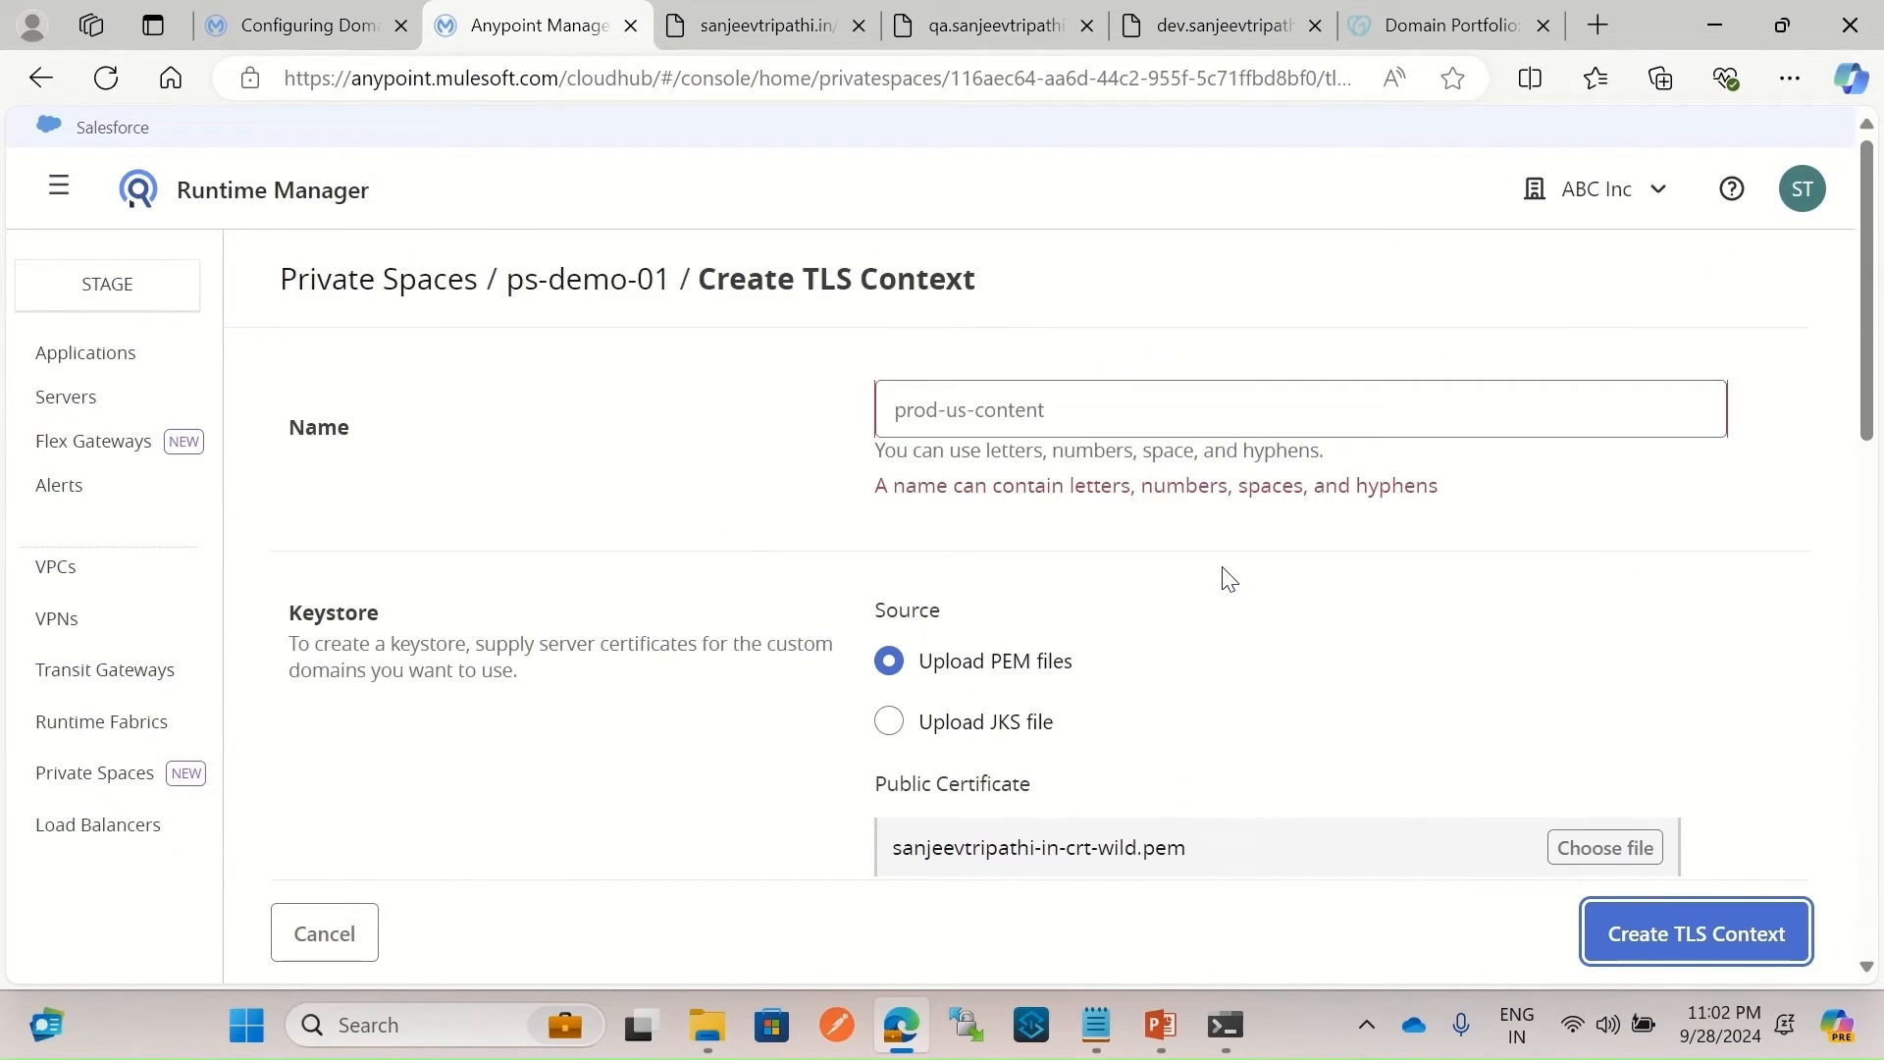
Name the TLS context custom-tls-c-wc-1, create it, and review its entry among ps-demo-01's TLS contexts.
click(1081, 424)
click(981, 507)
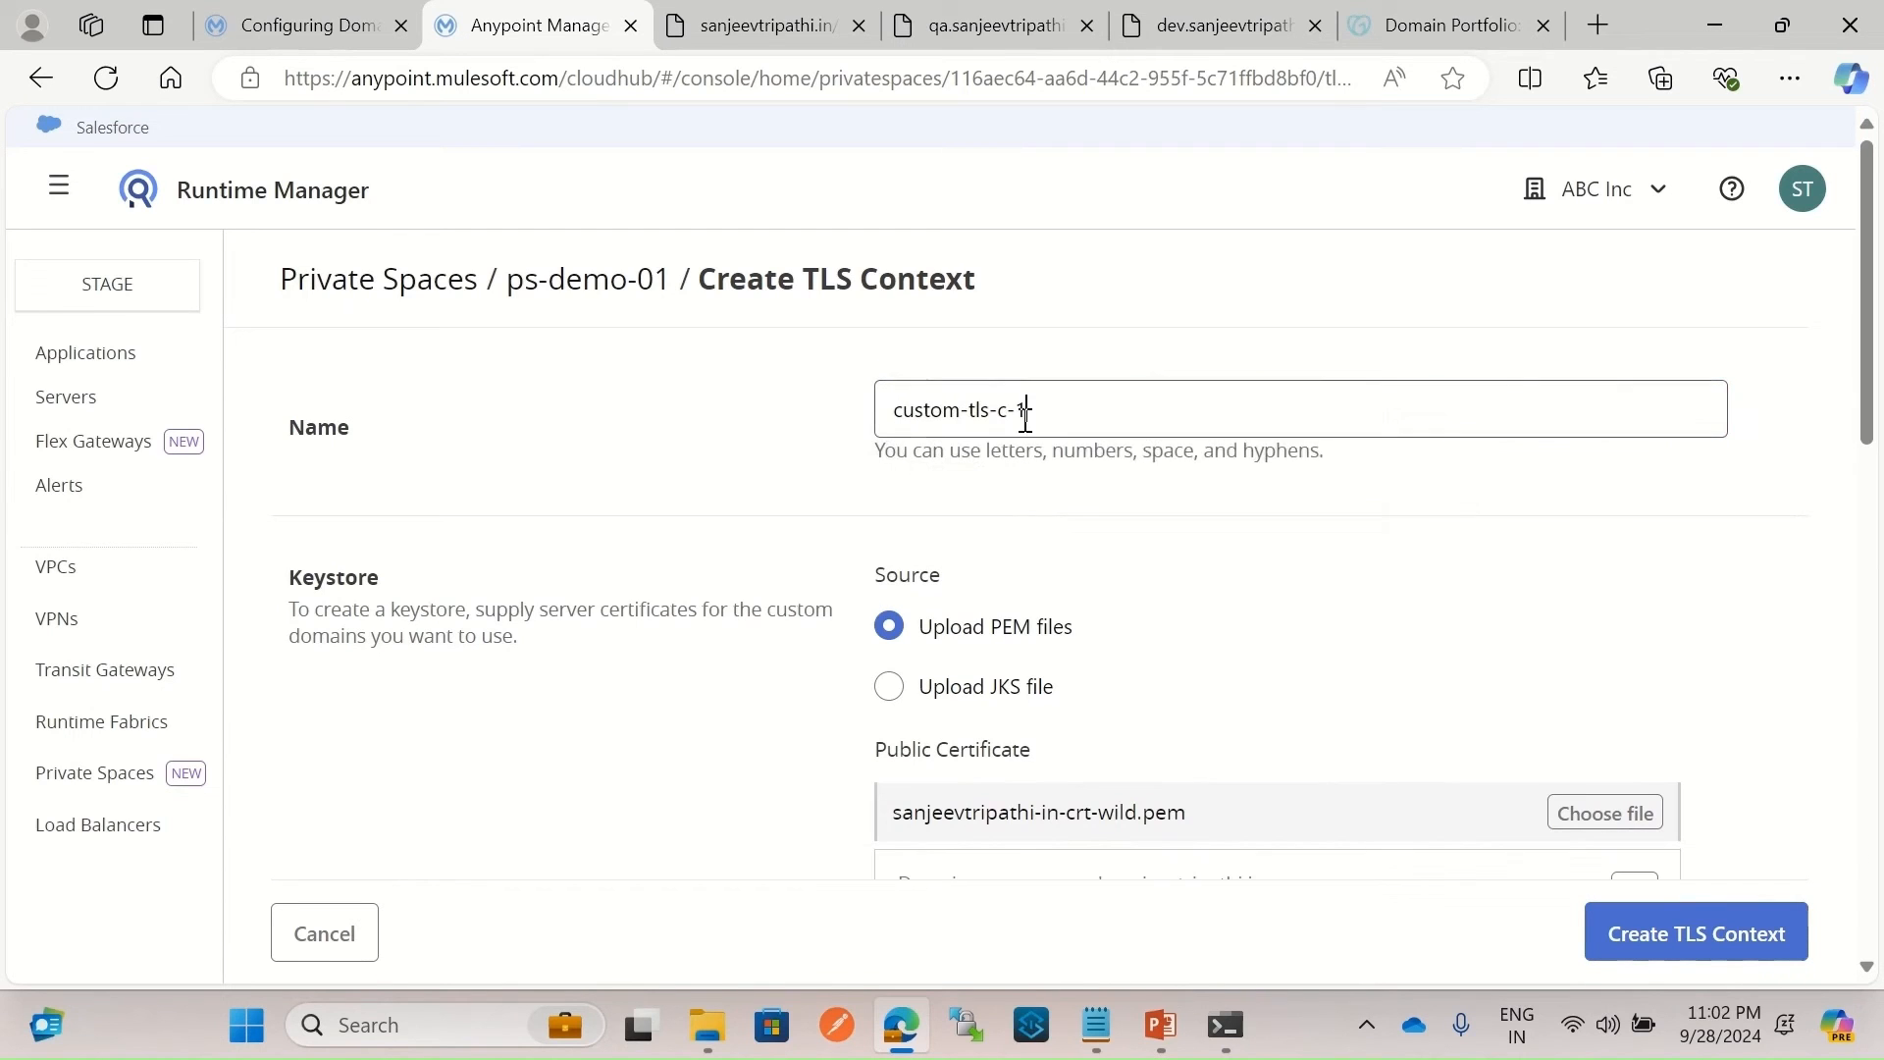
click(1025, 410)
text(wc-)
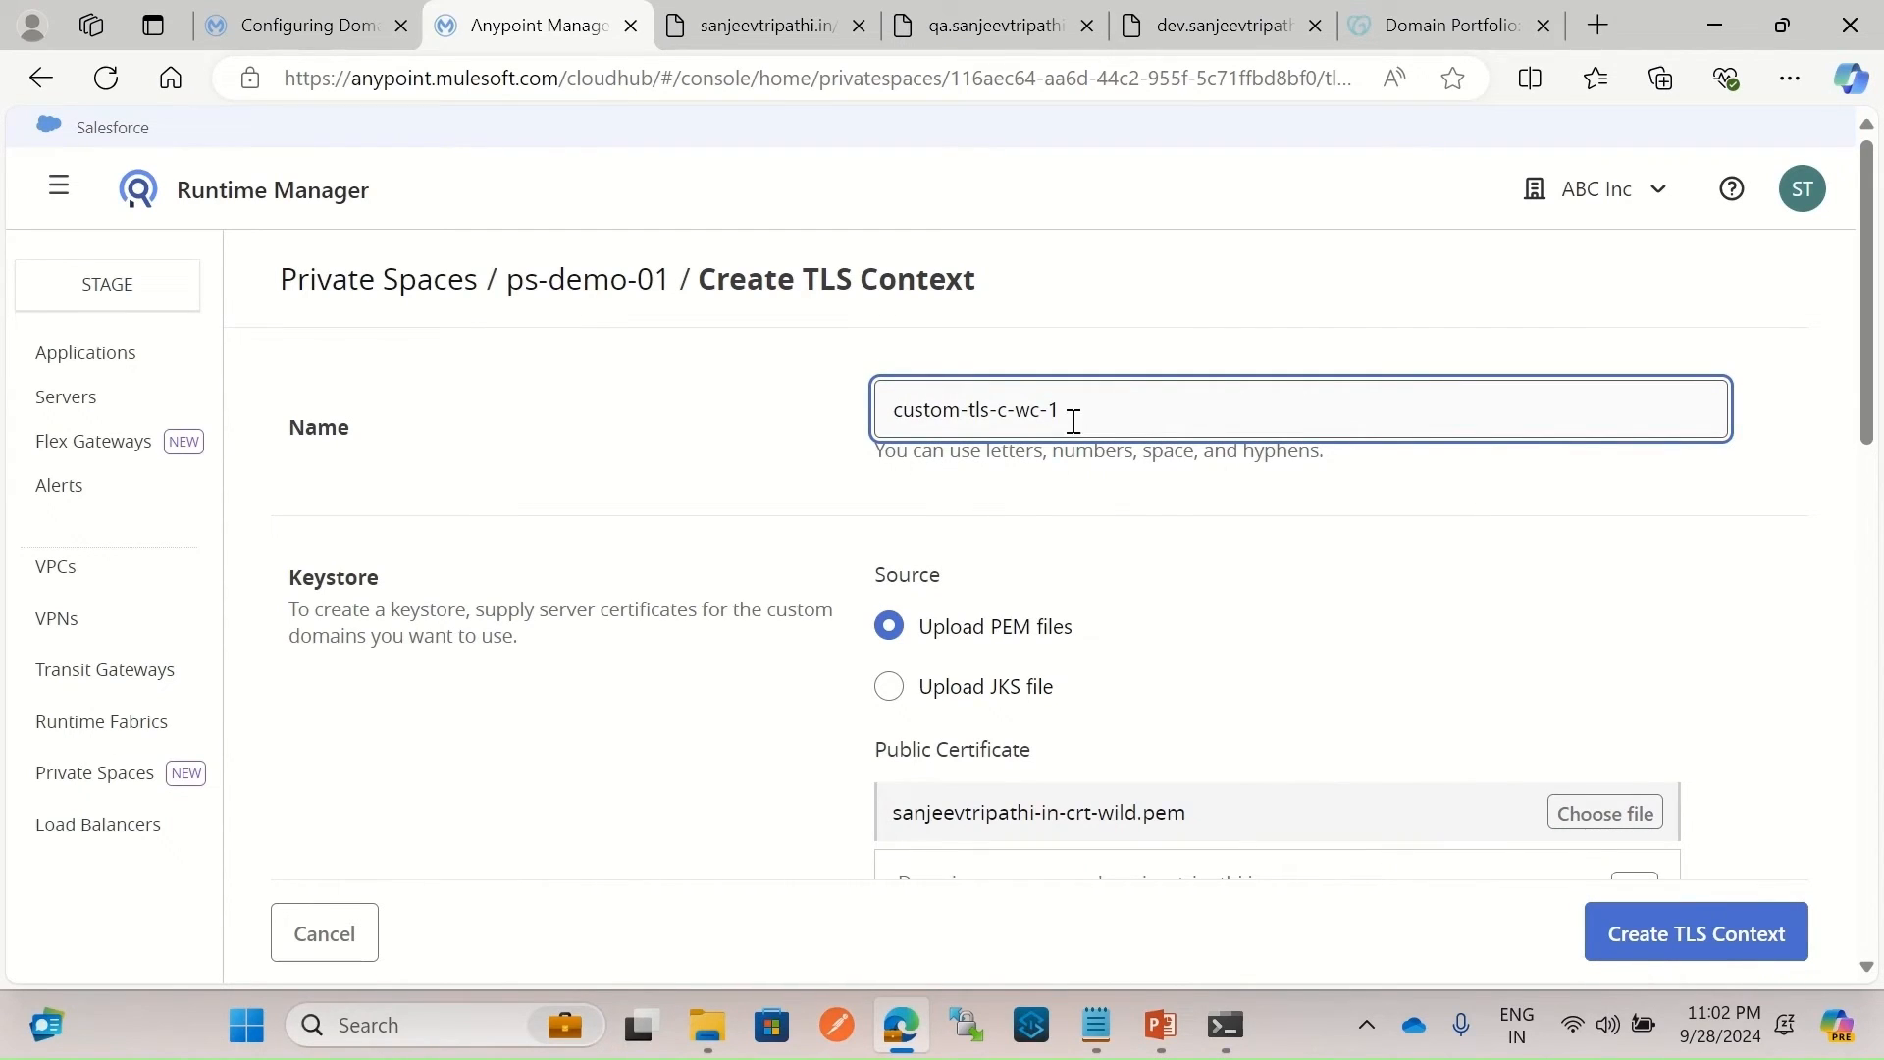
click(1724, 933)
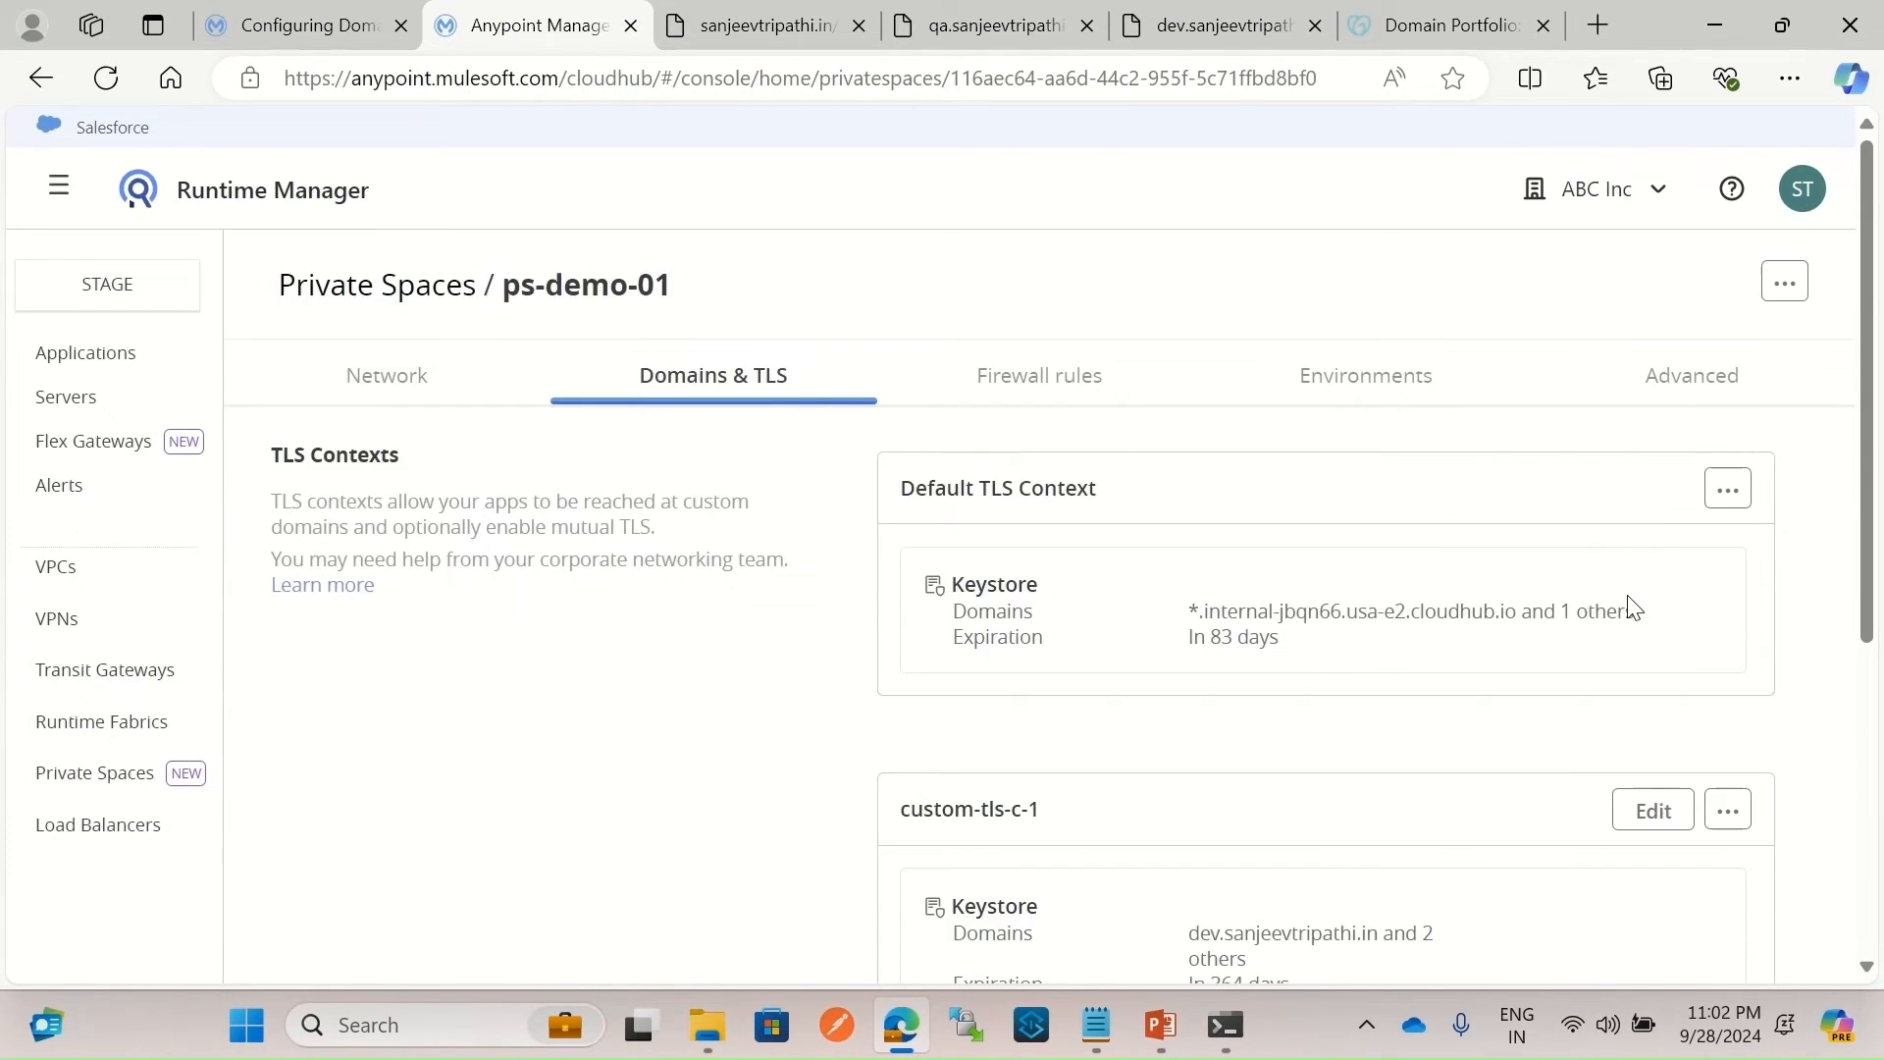
scroll(1606, 574, down, 5)
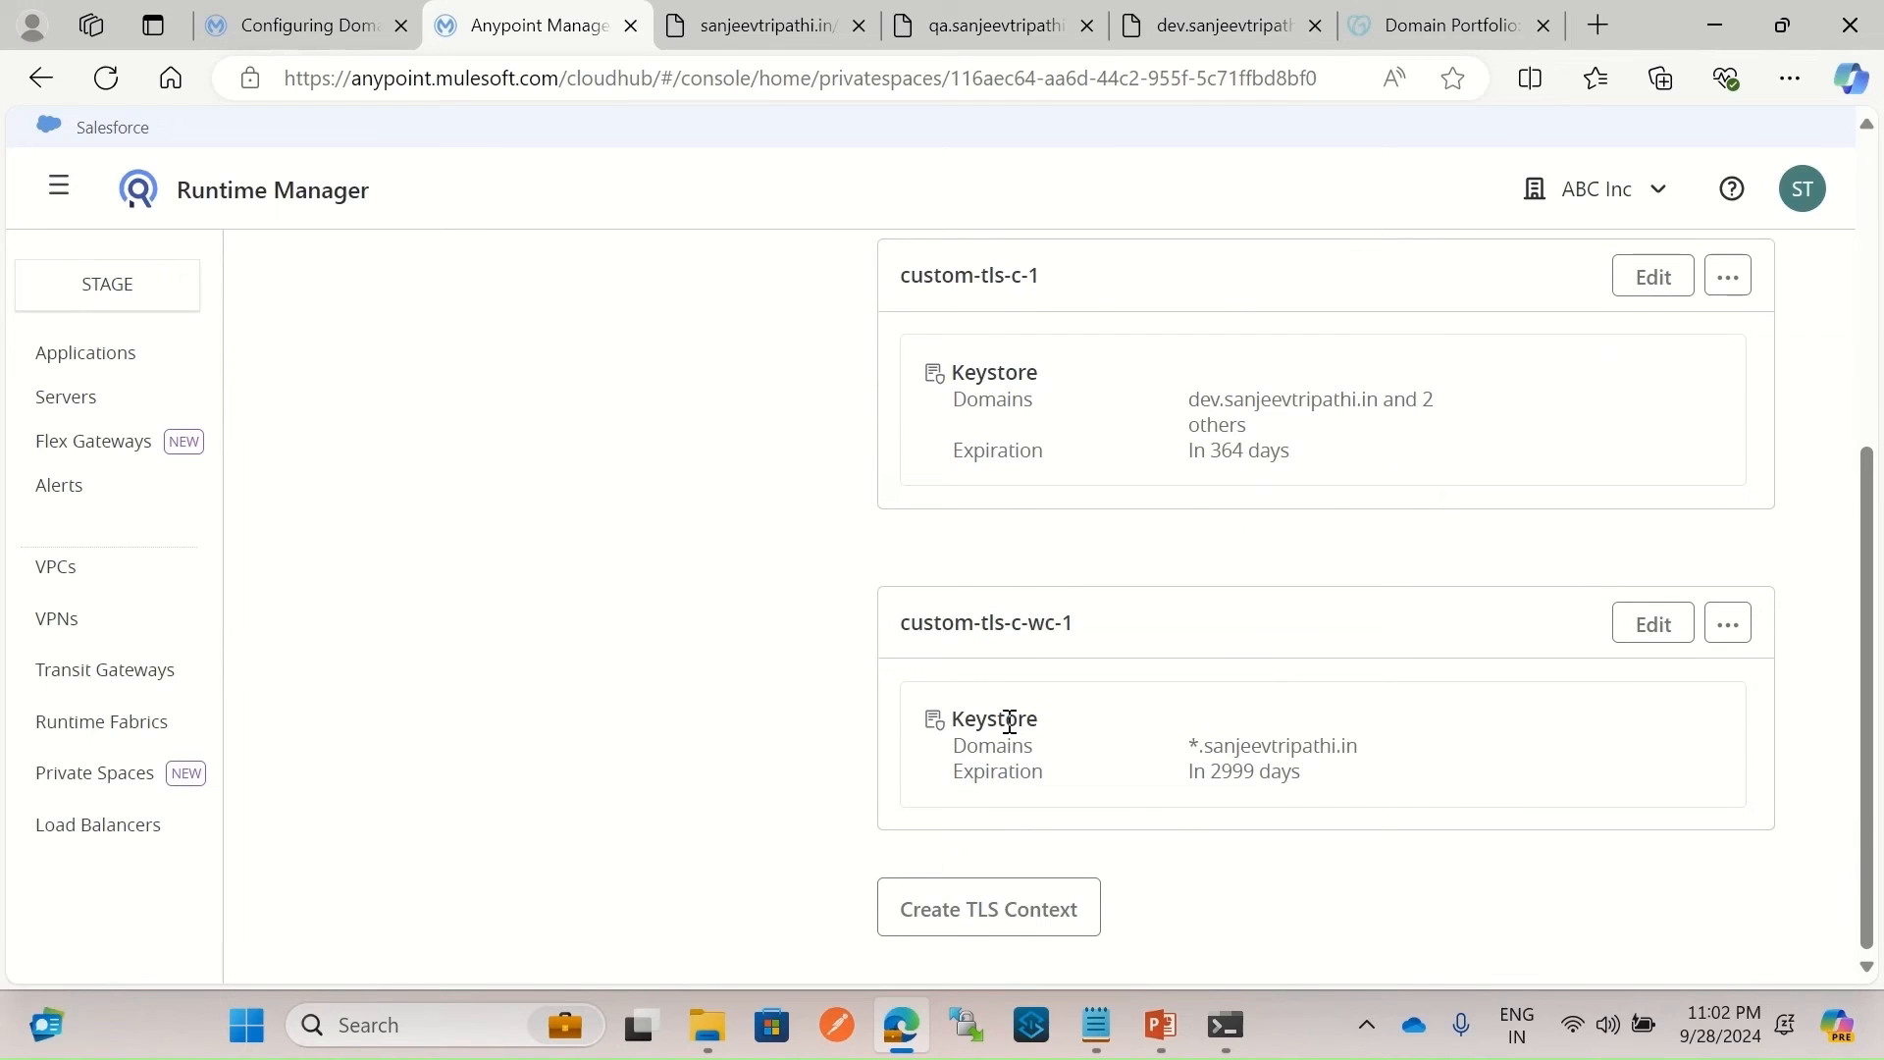
scroll(1358, 849, up, 5)
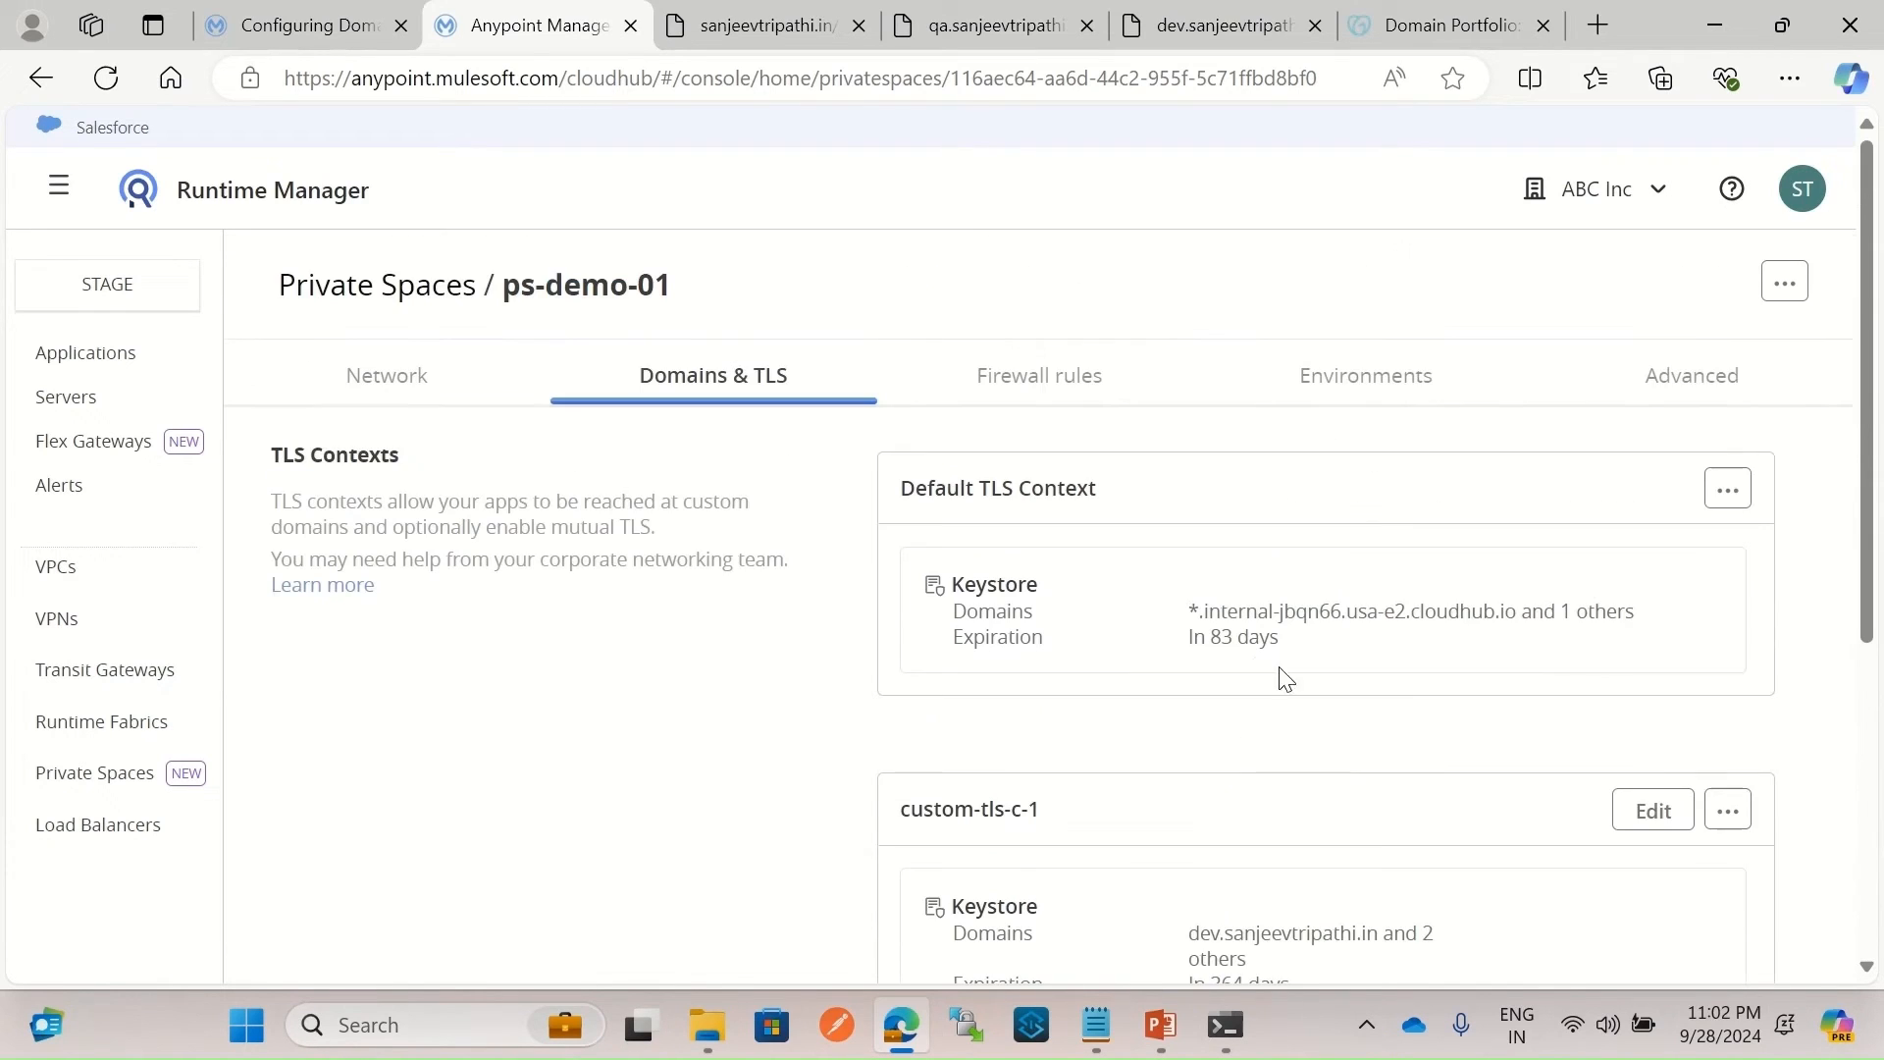
scroll(1138, 549, down, 5)
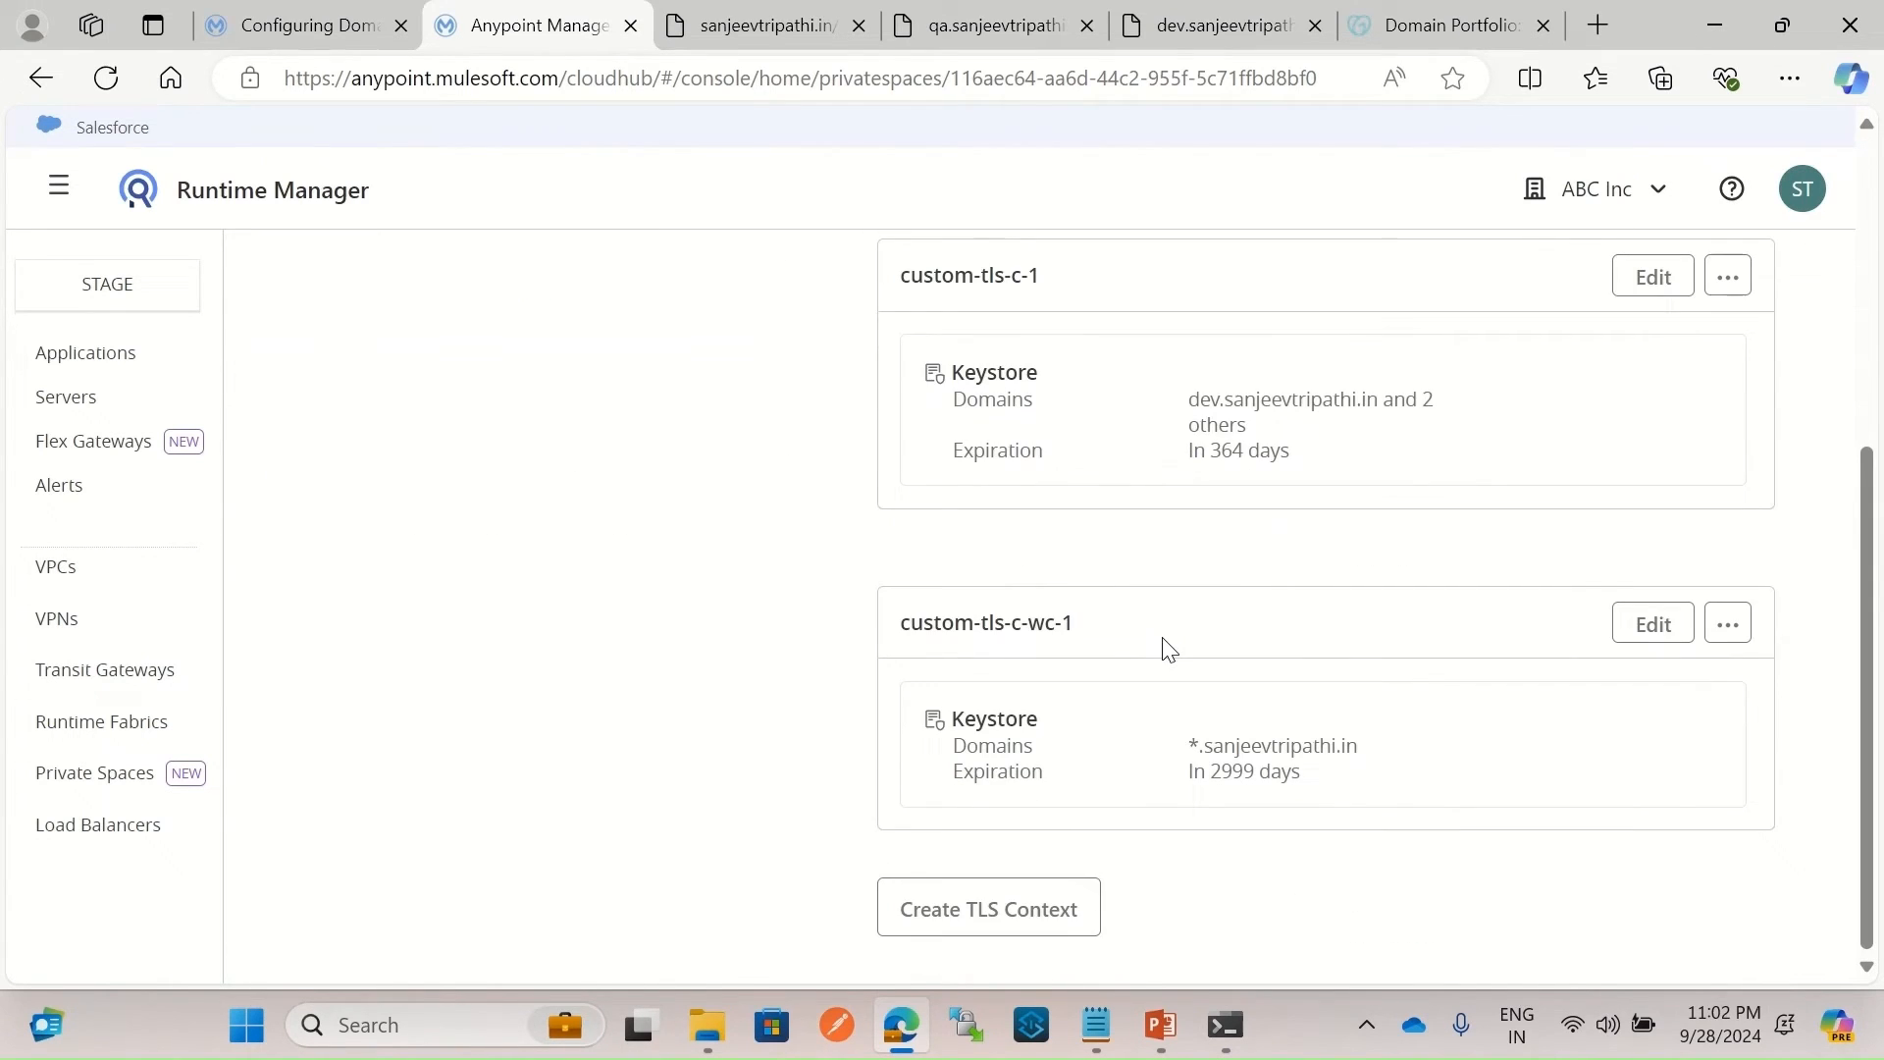
Review the wildcard domain listed in the keystore of the custom-tls-c-wc-1 TLS context.
scroll(1168, 648, up, 3)
scroll(1164, 639, down, 3)
drag(1212, 745, 1369, 756)
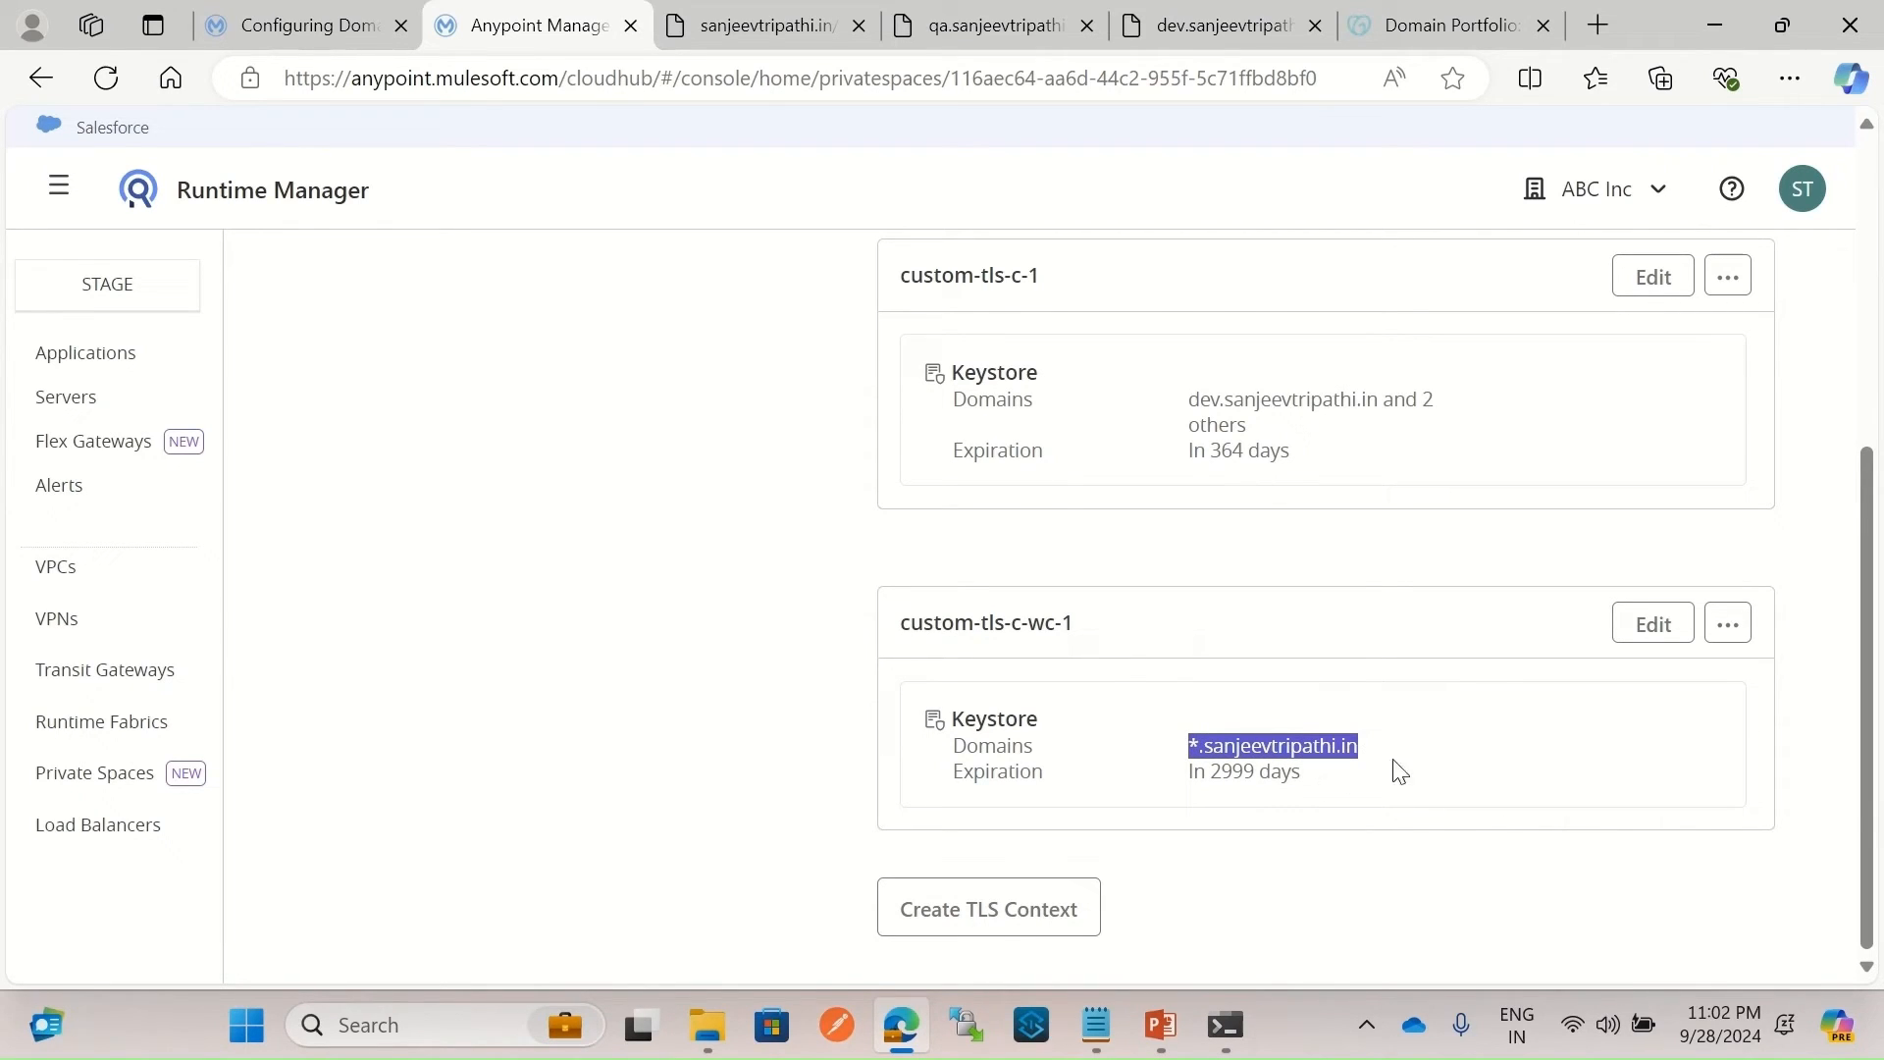
Open hello-app's ingress settings and go to its list of public endpoints.
click(99, 355)
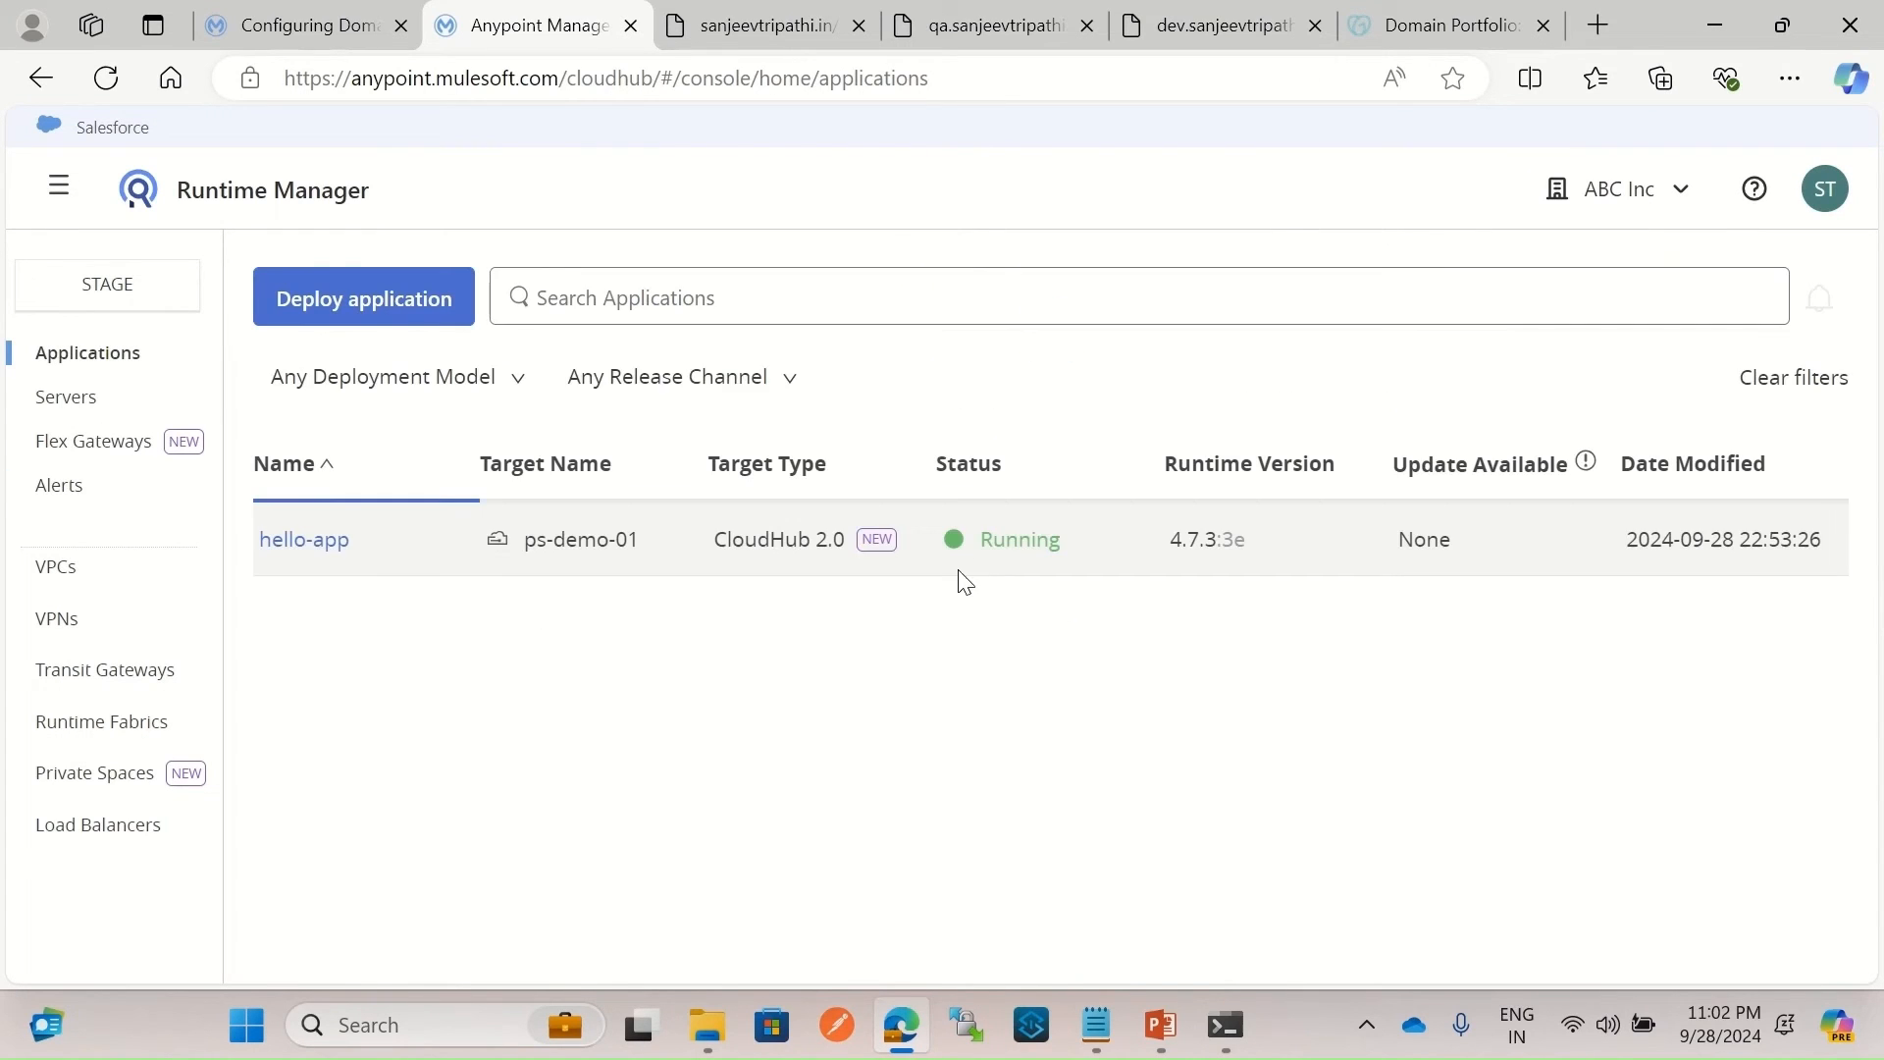
click(327, 553)
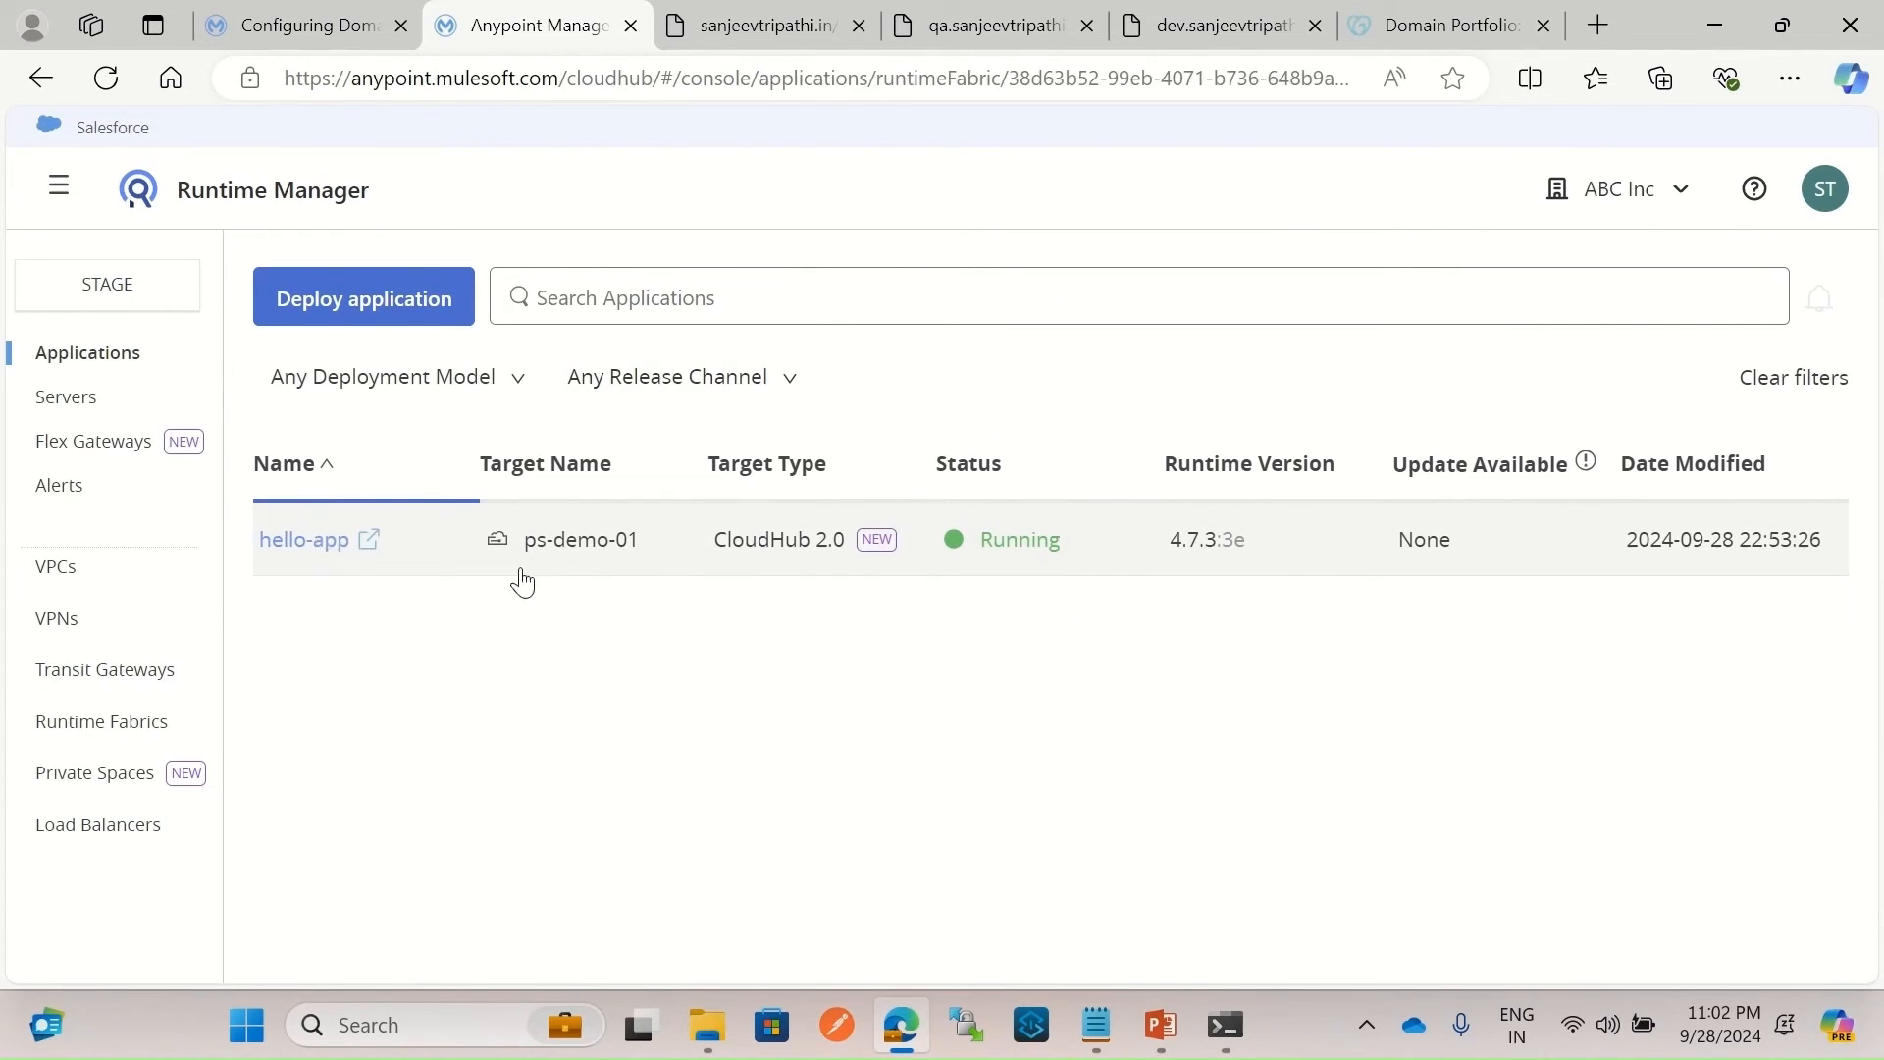
scroll(1311, 677, down, 2)
scroll(1311, 667, down, 6)
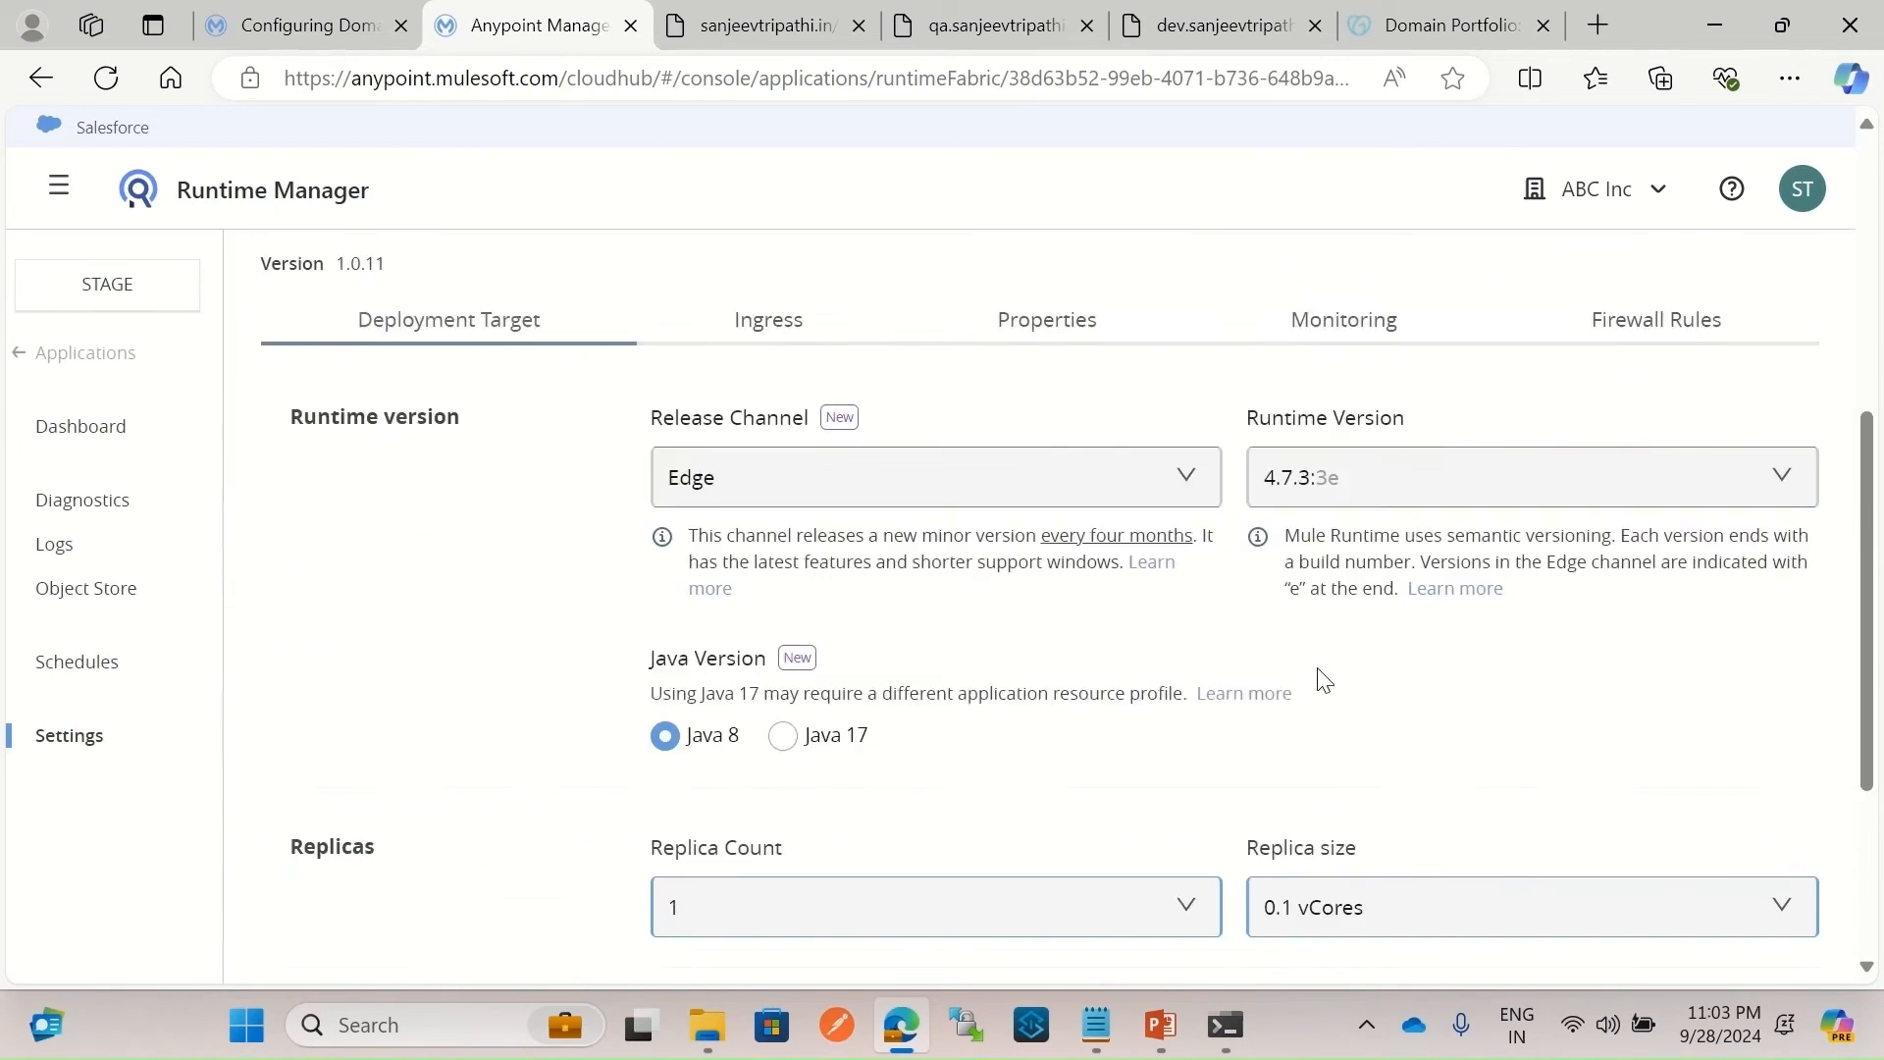
scroll(1030, 601, up, 5)
click(782, 559)
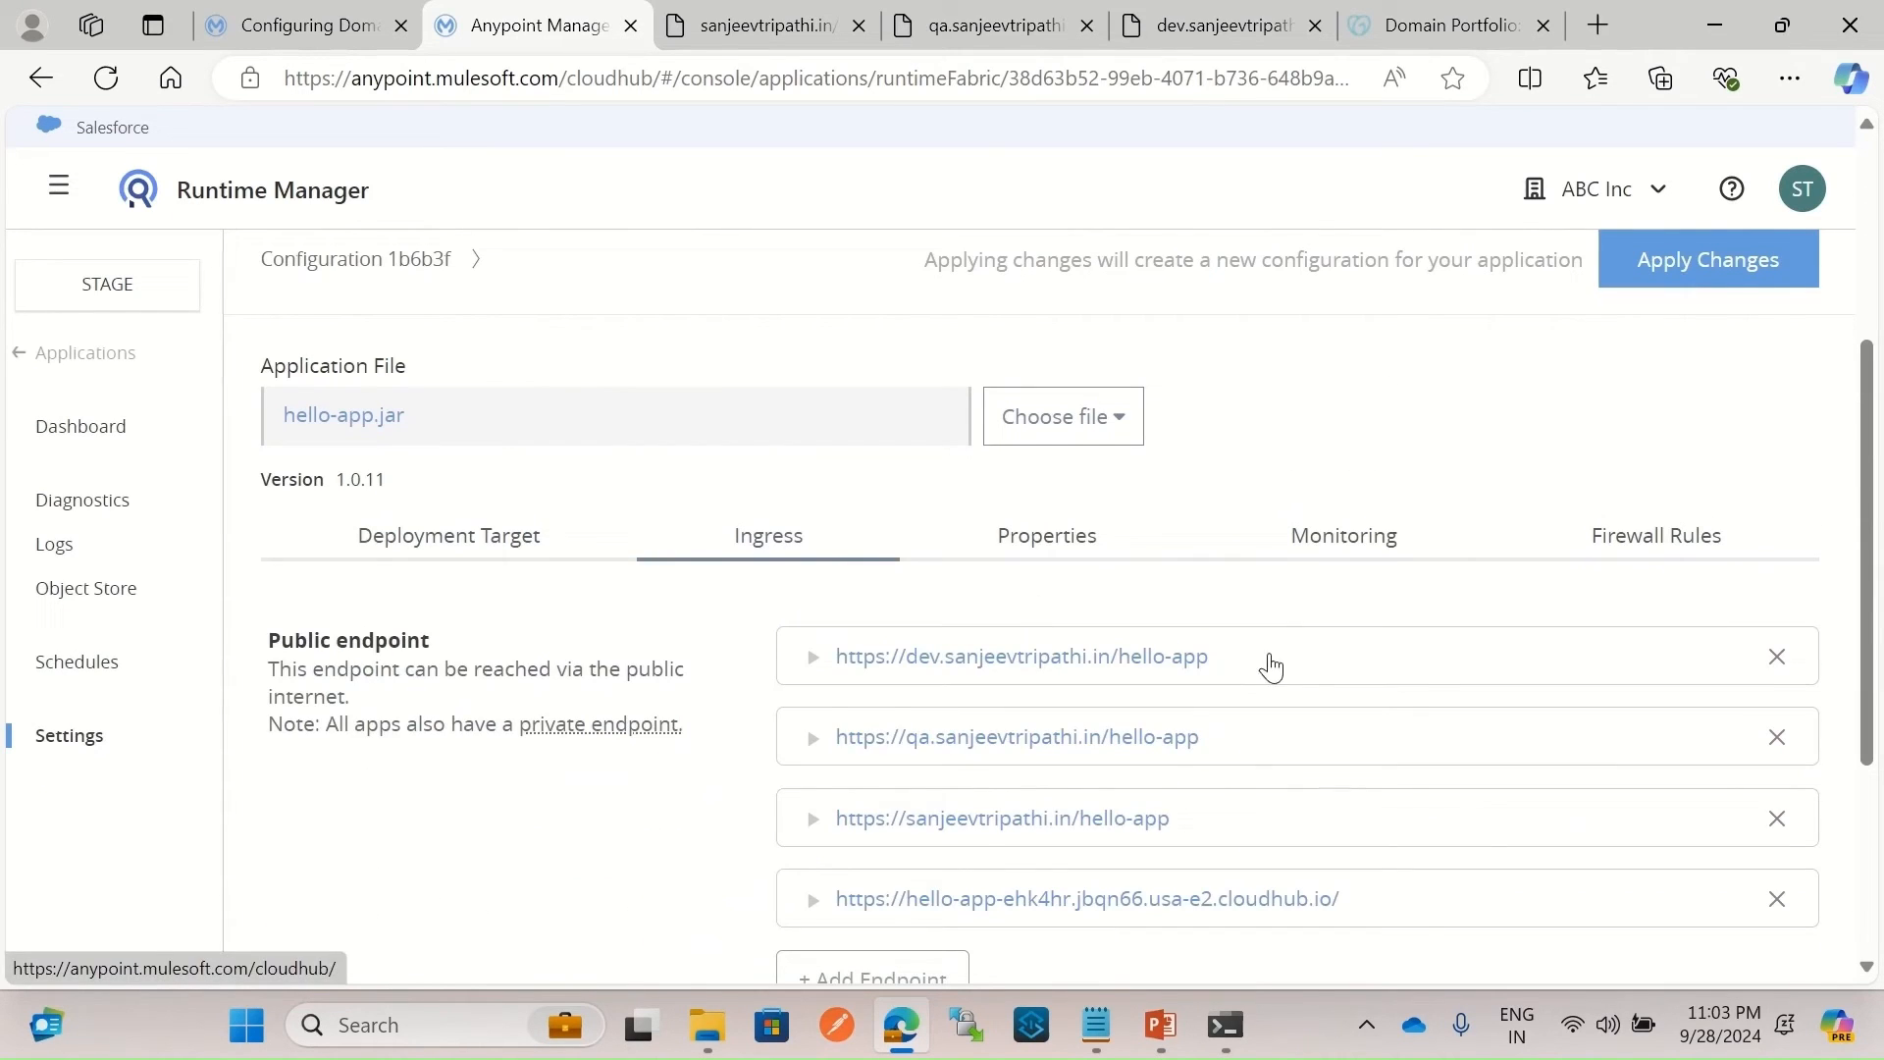
scroll(1266, 664, down, 4)
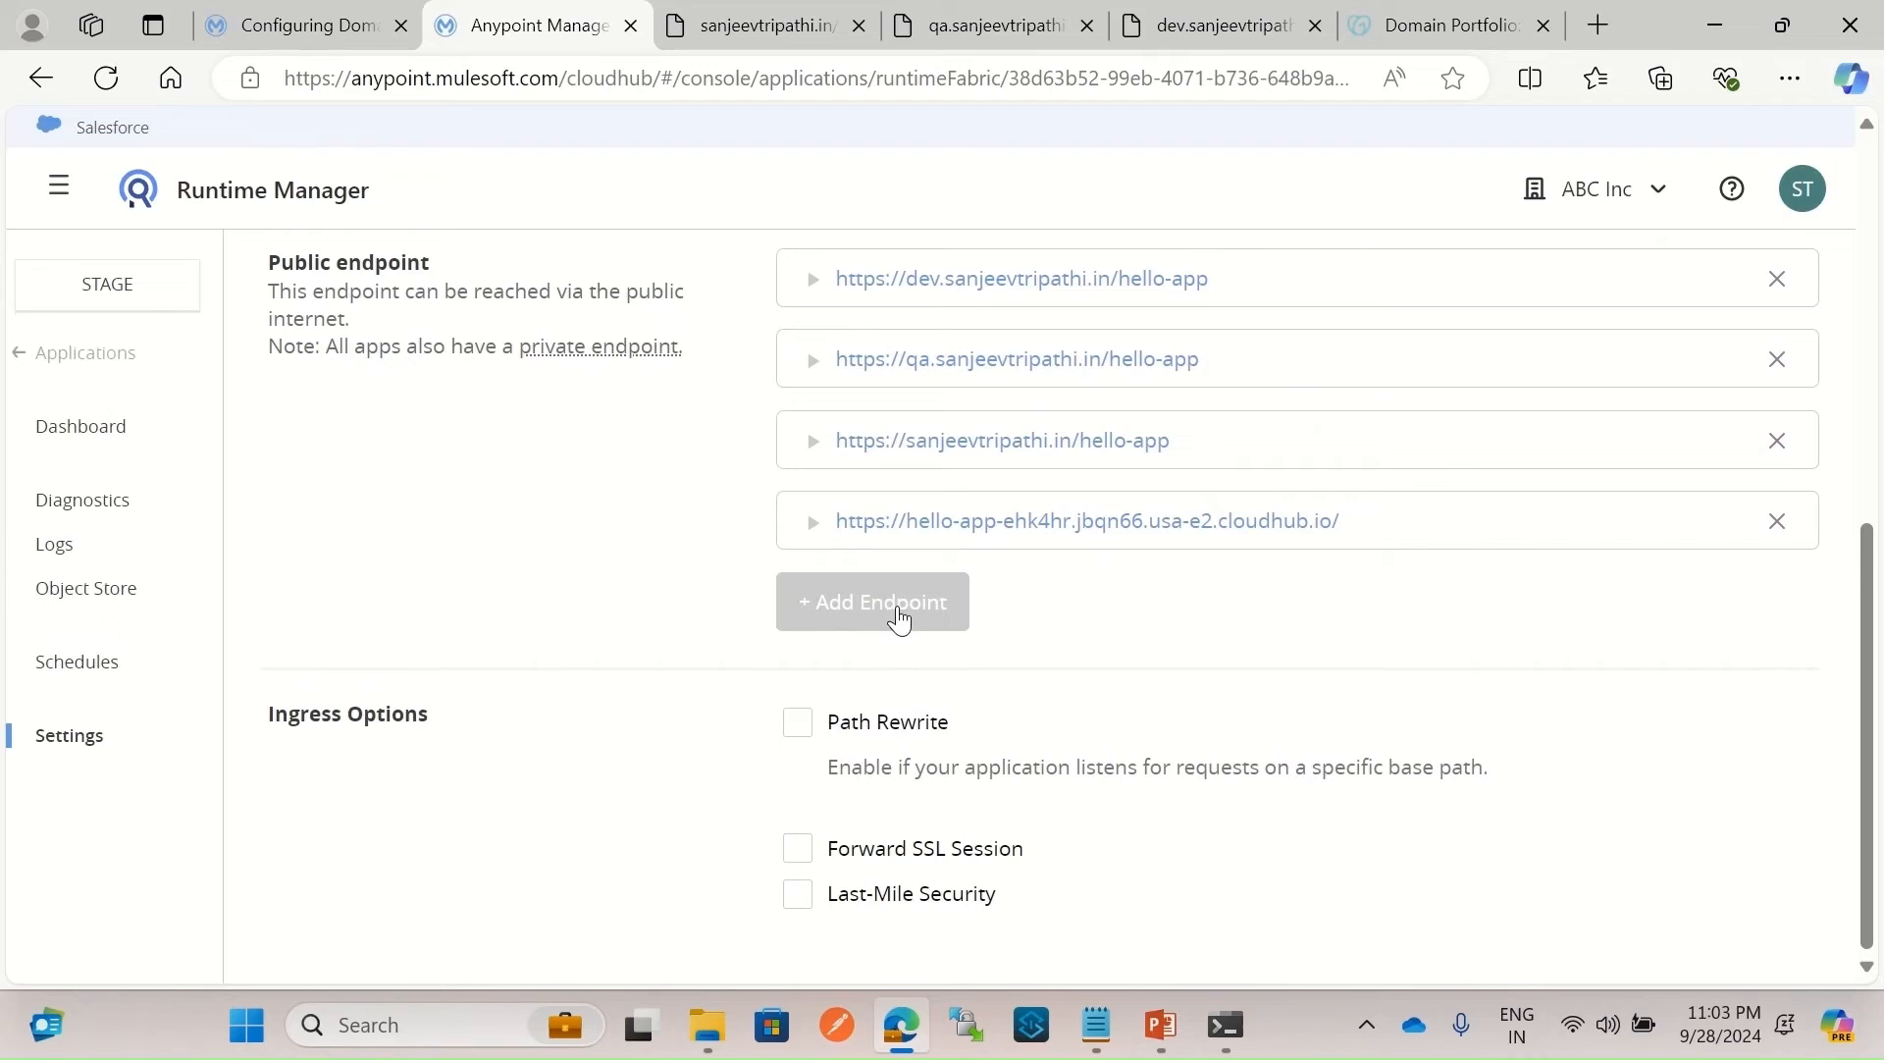
Add a public endpoint to hello-app and set its host to the wildcard custom domain.
click(904, 613)
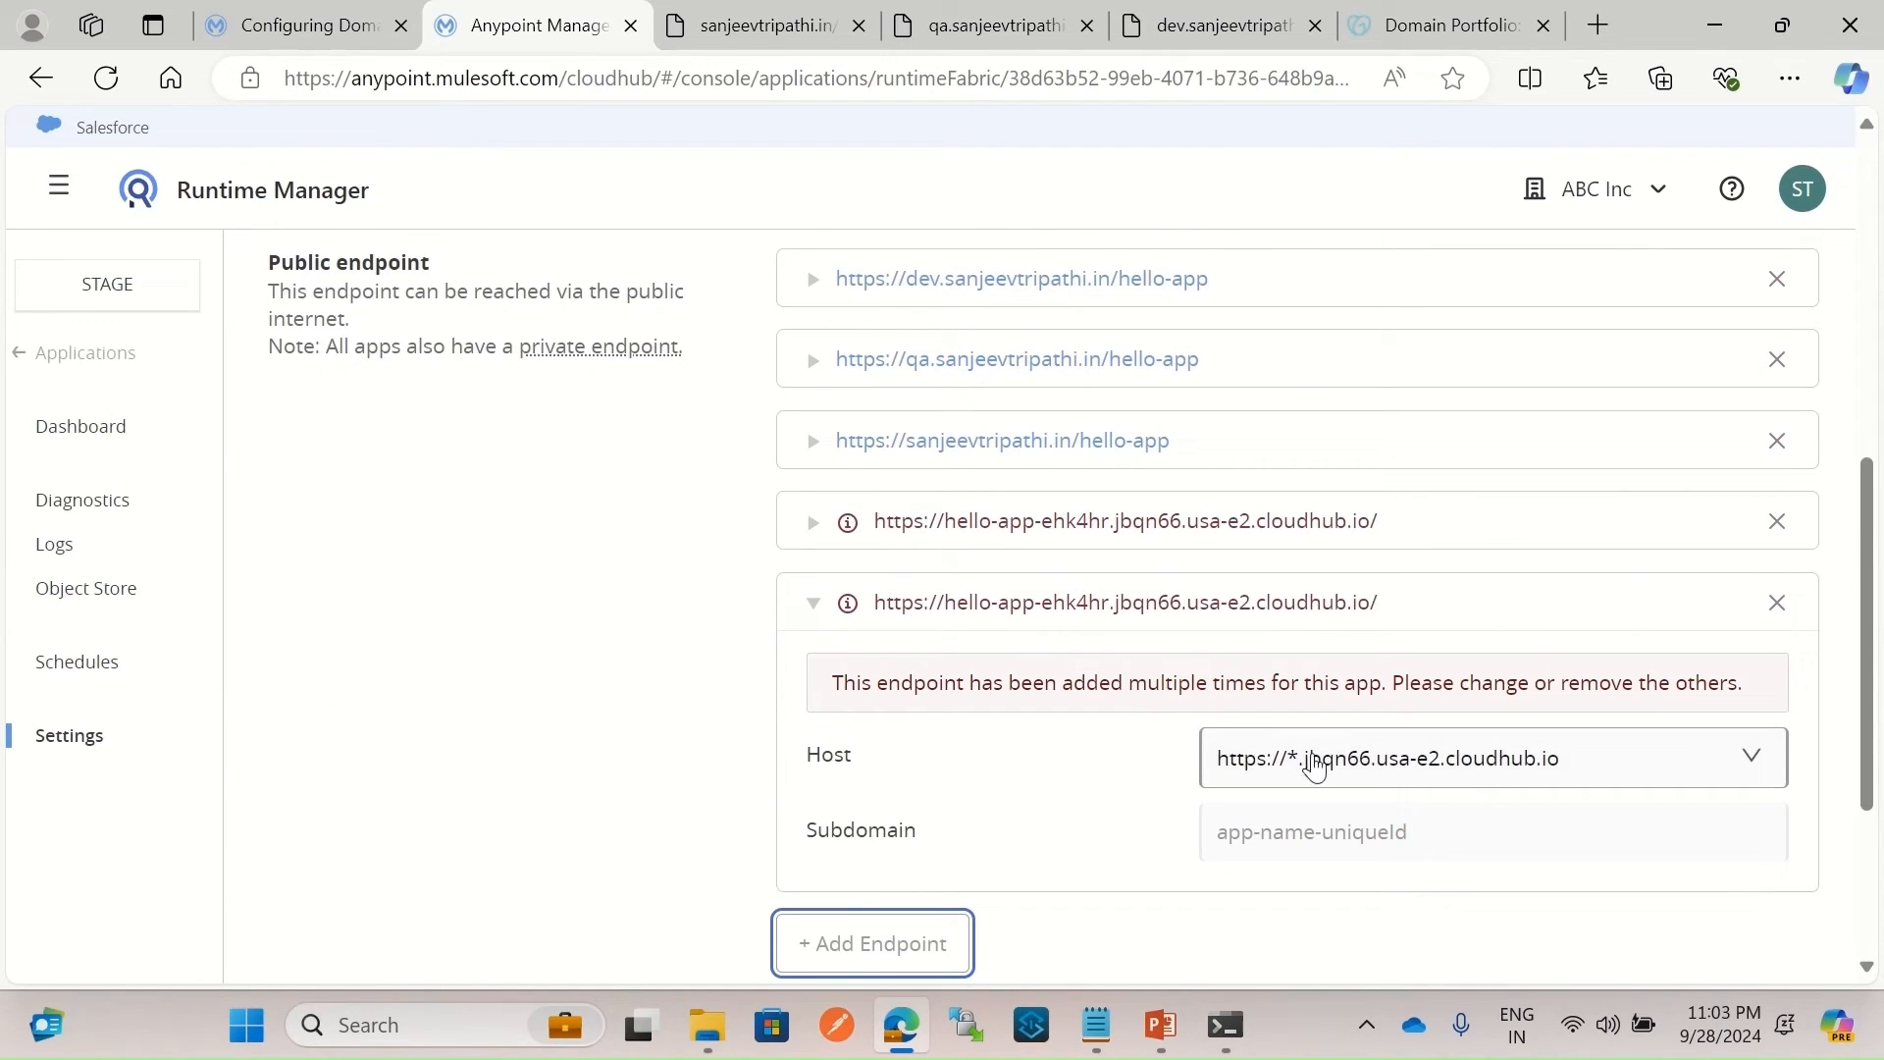
click(1352, 757)
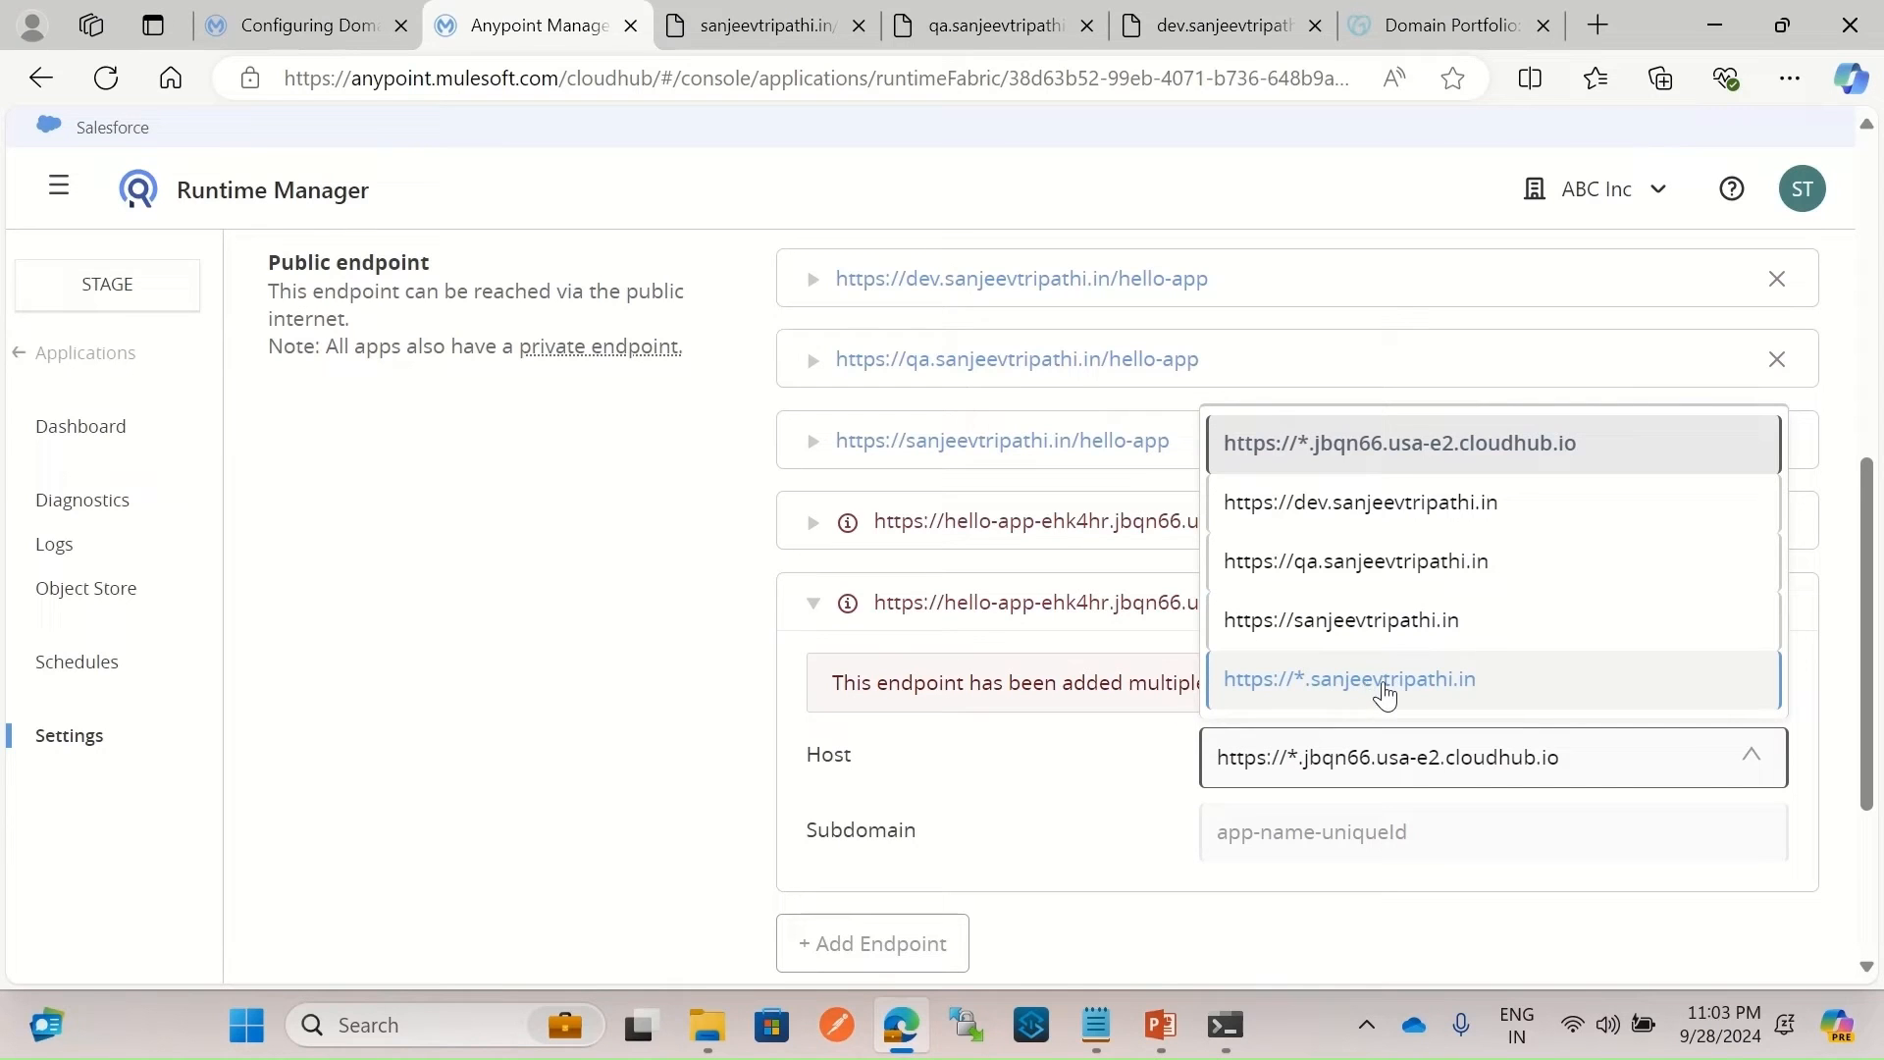
click(1401, 690)
click(1048, 814)
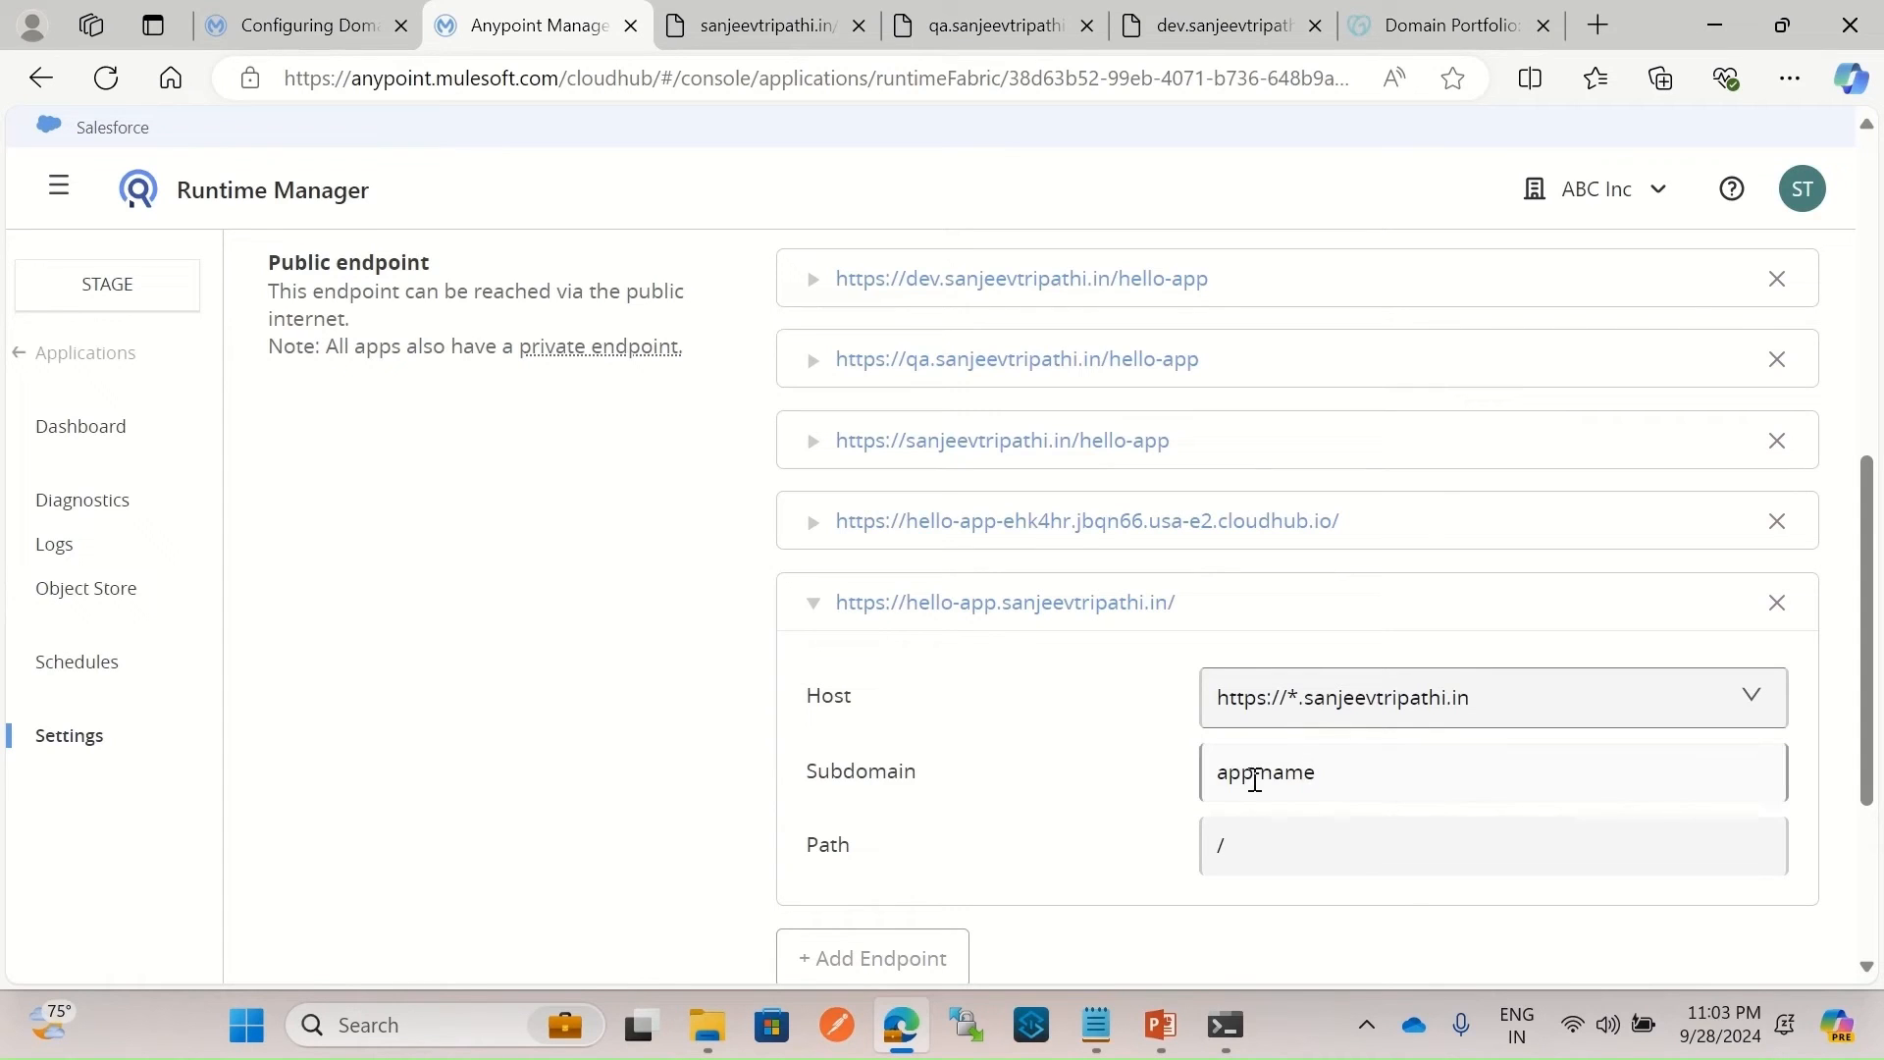
Set the new endpoint's subdomain to dev1 and its path to app-name.
drag(1329, 774, 1197, 780)
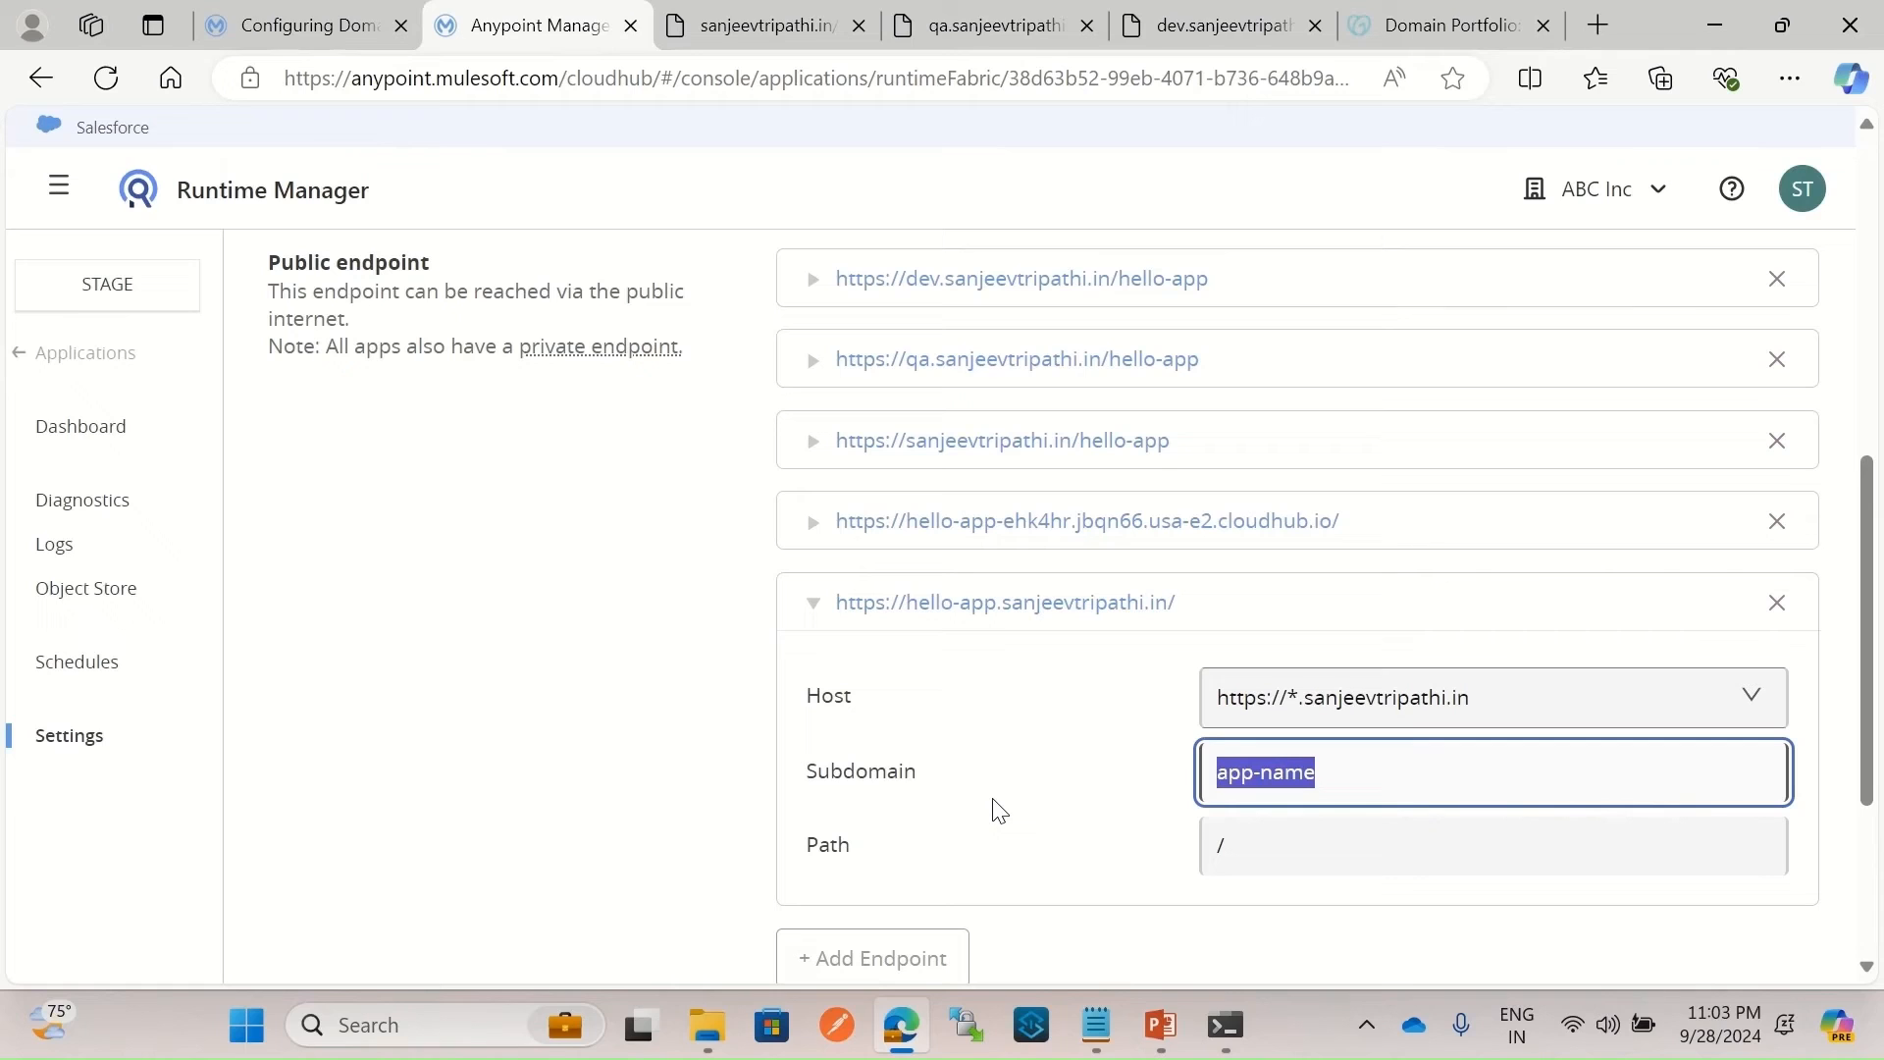
key(BackSpace)
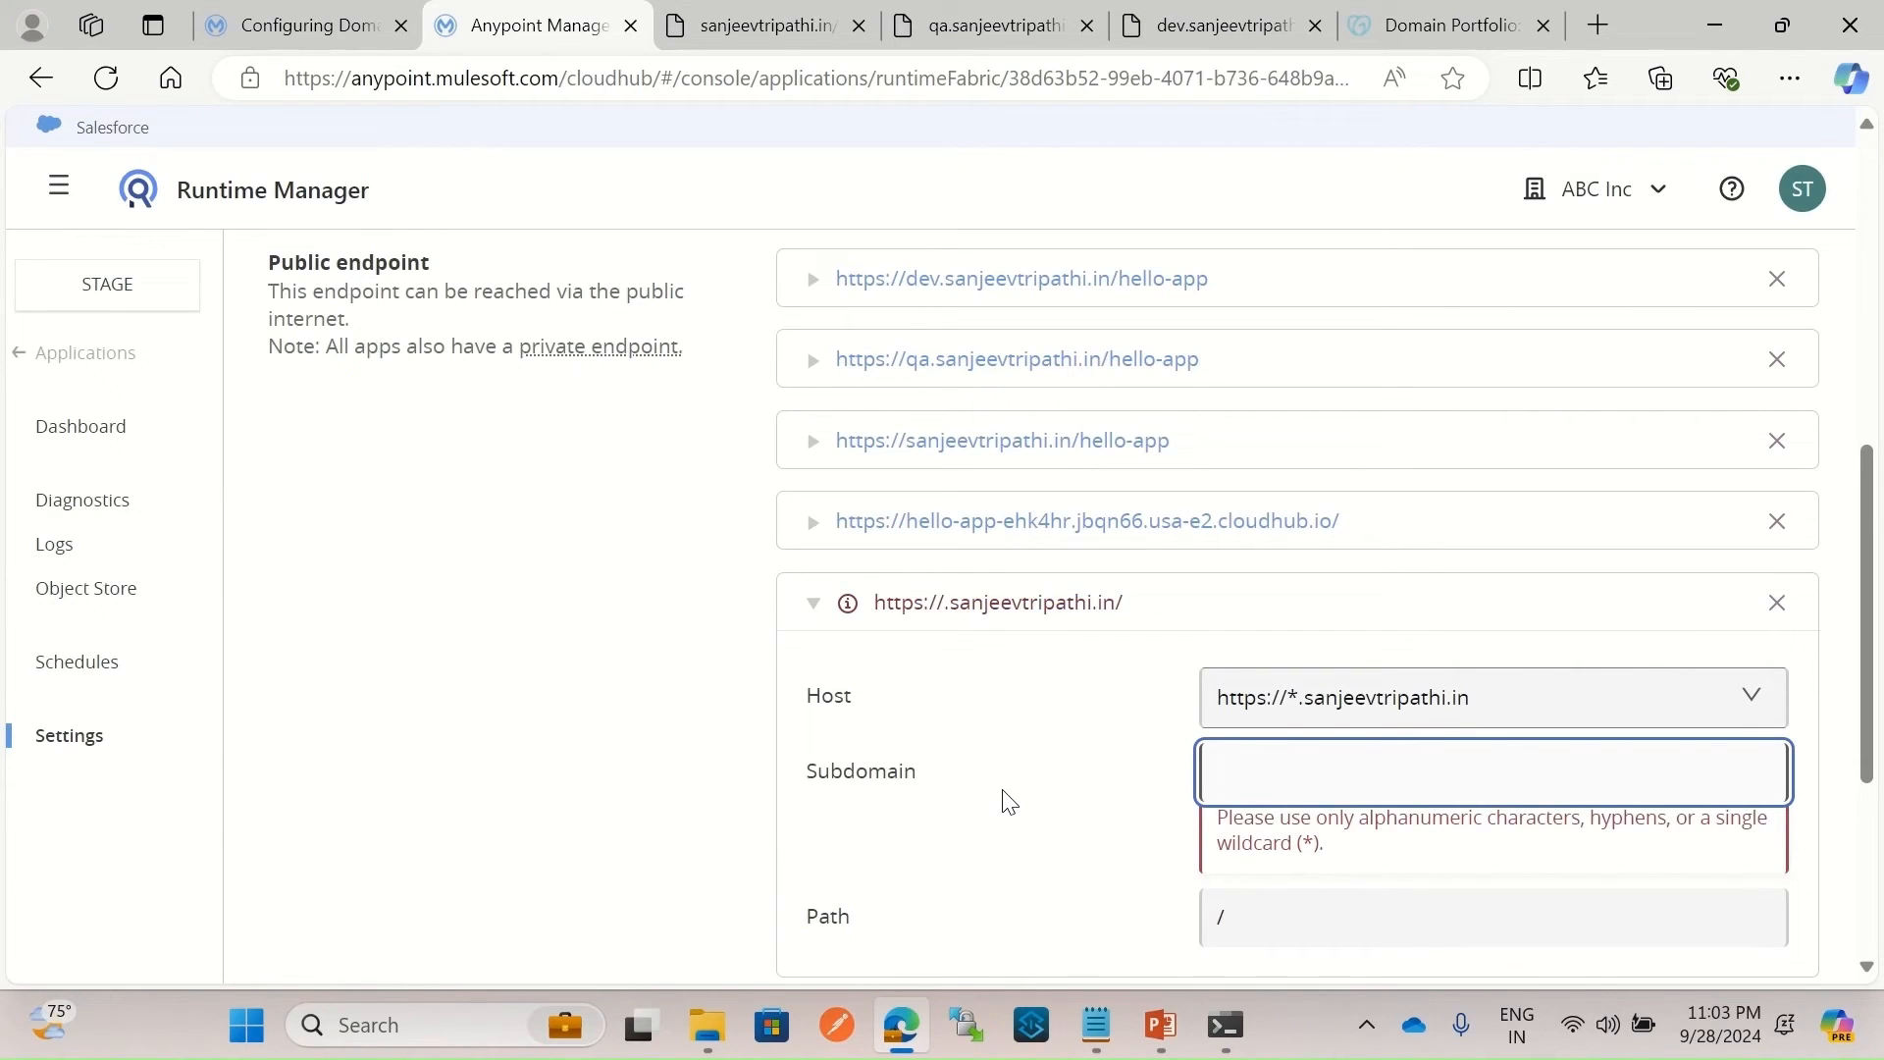
text(dev1)
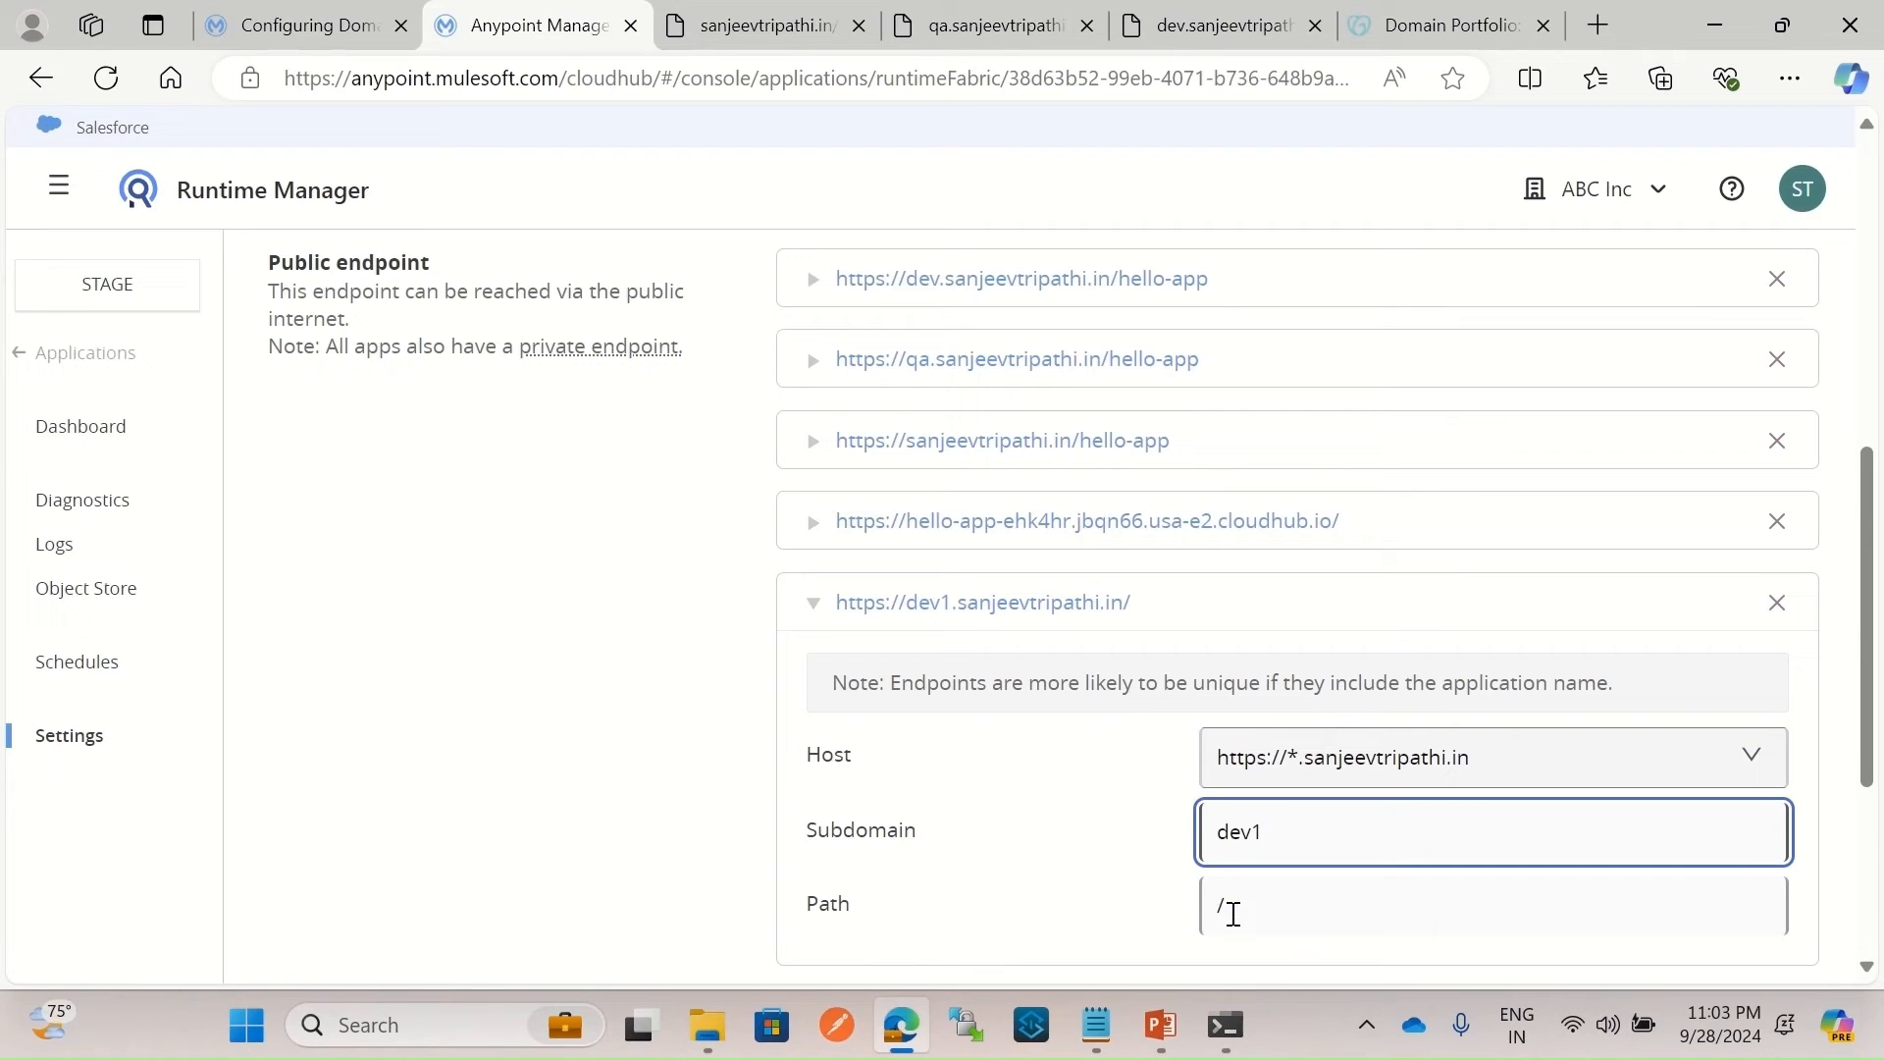
click(1246, 908)
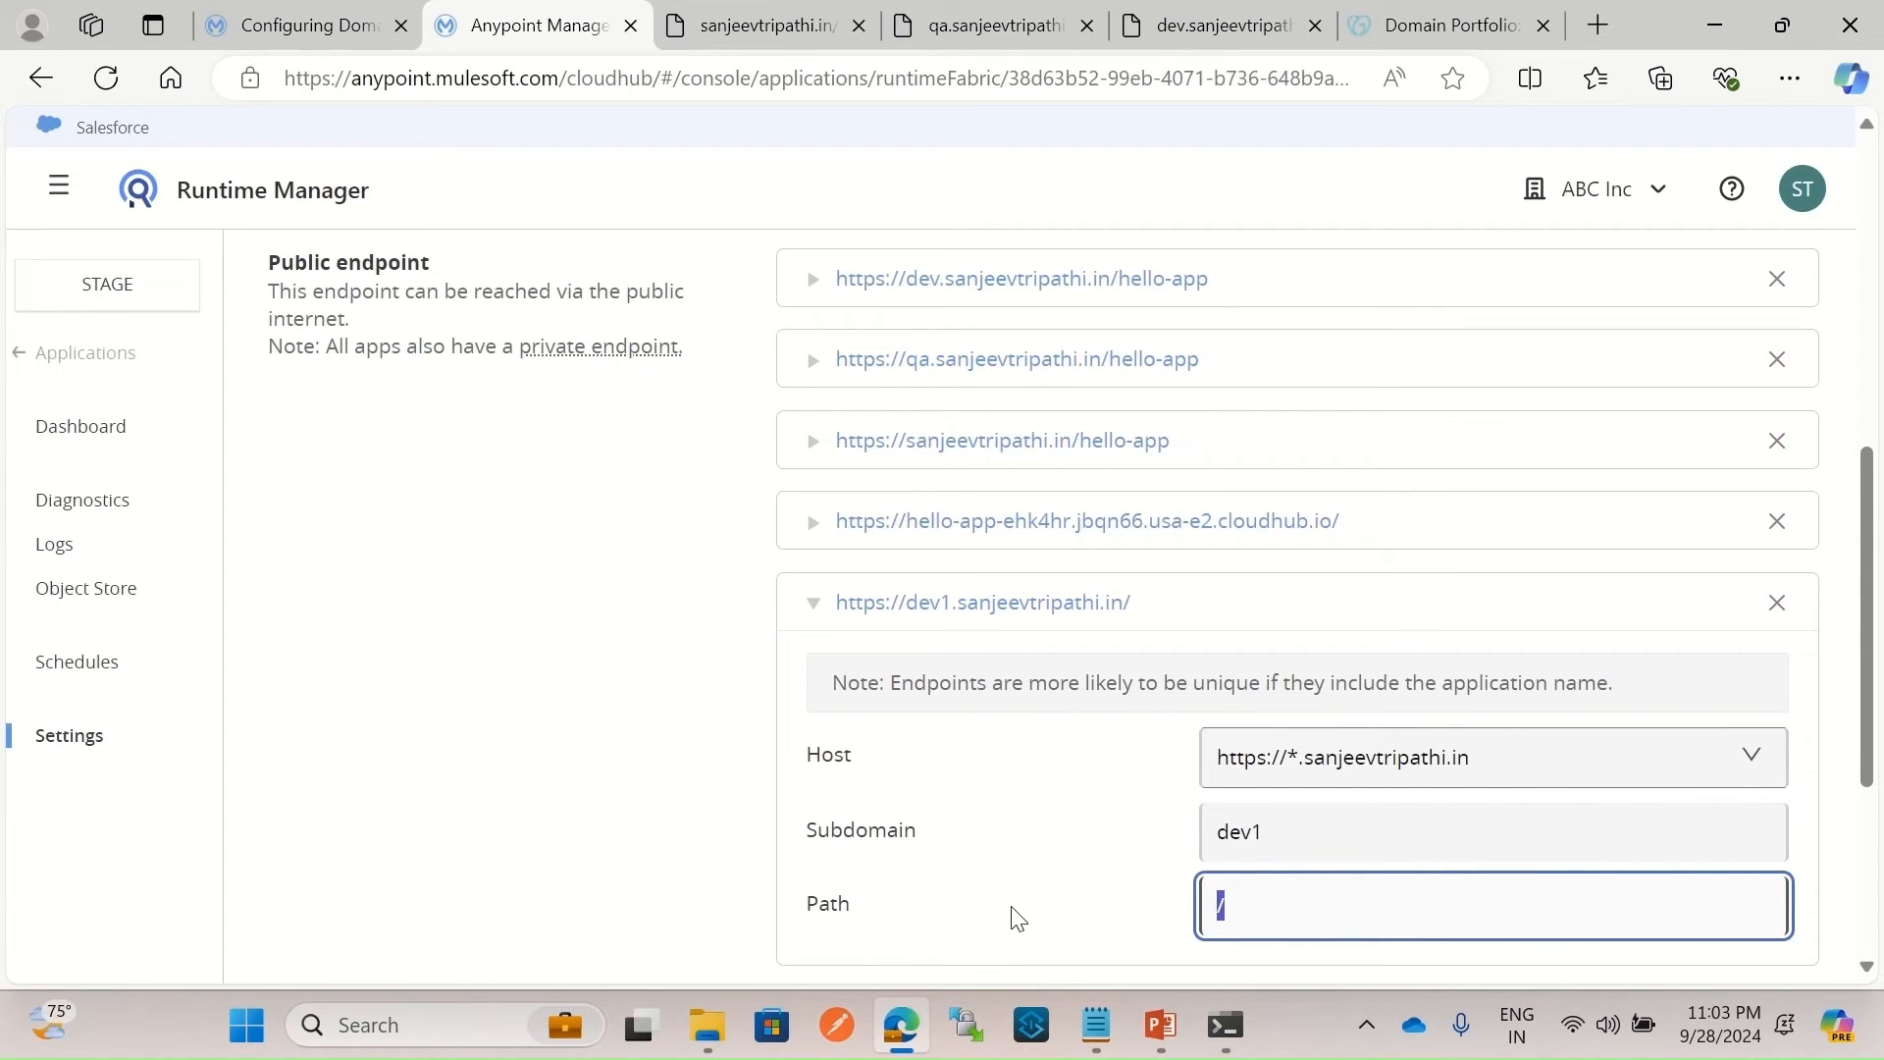
text(app-name)
click(1048, 824)
scroll(1080, 679, down, 2)
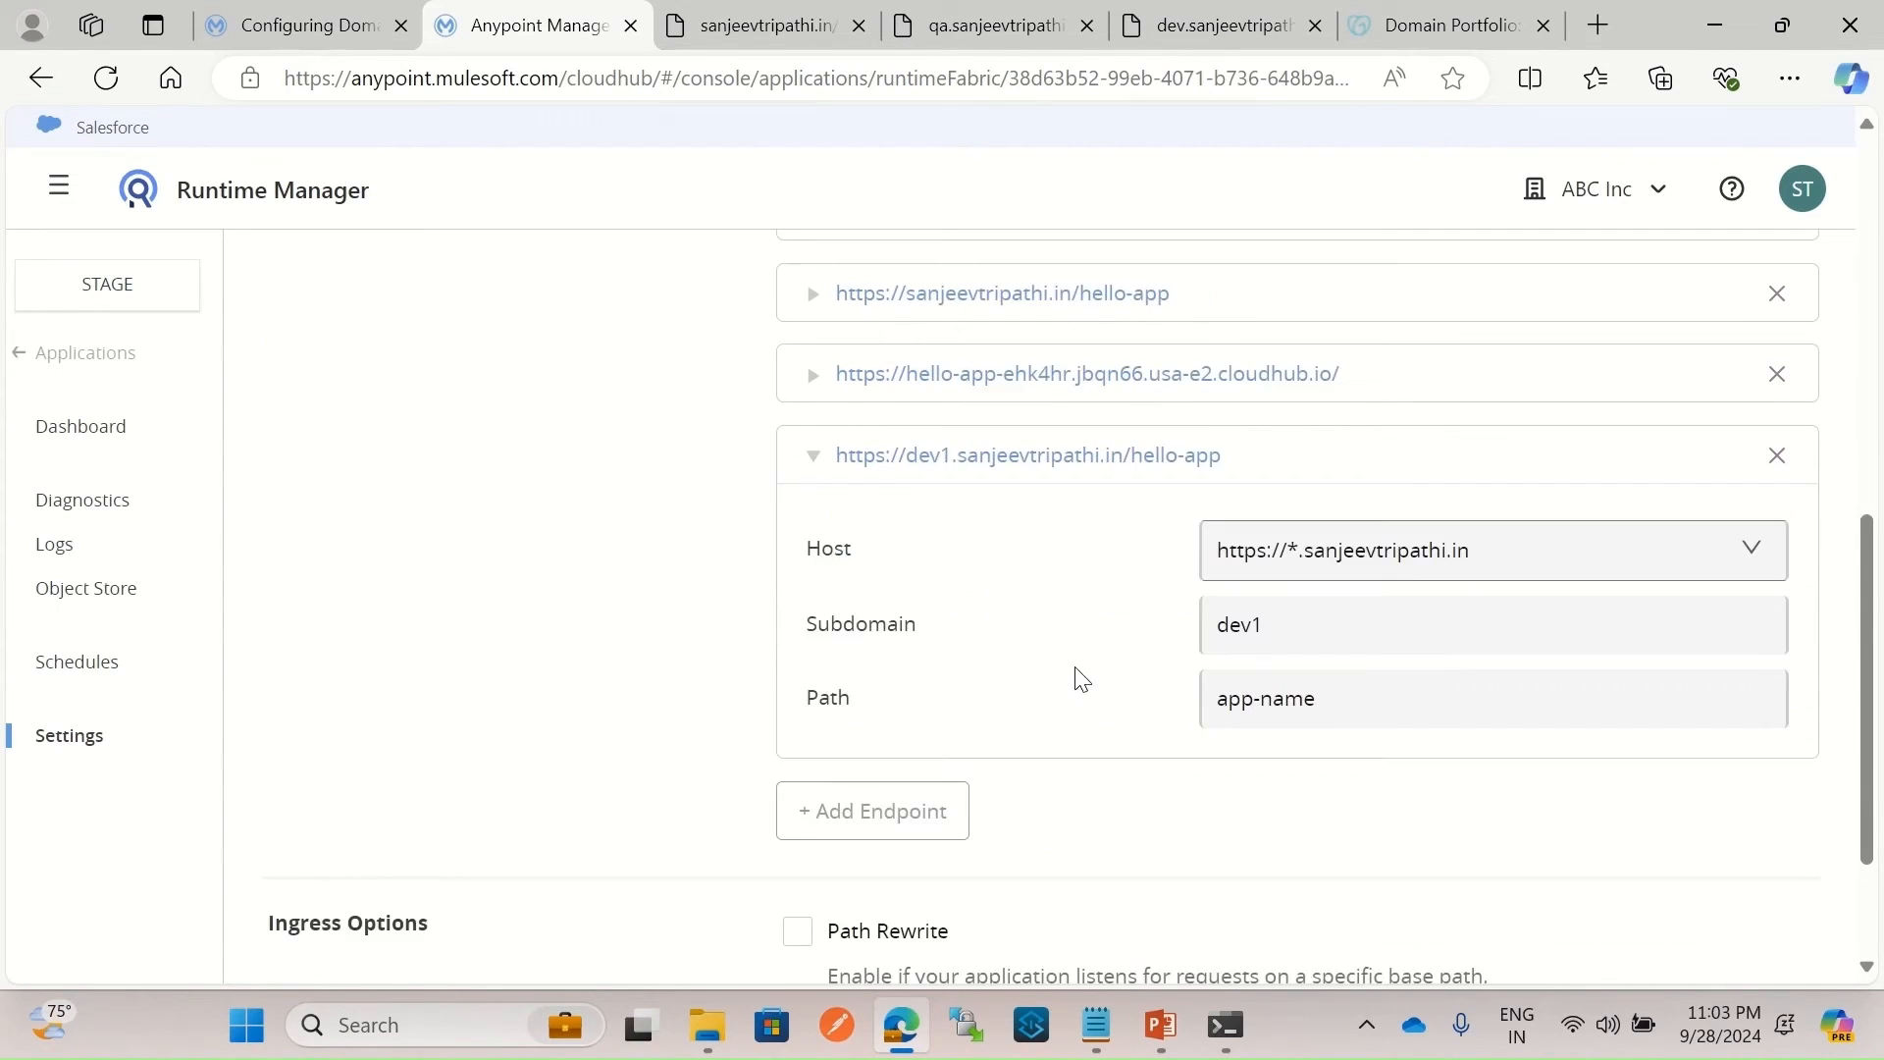
Add another public endpoint on the wildcard custom-domain host, keeping app-name as subdomain and / as path.
click(957, 819)
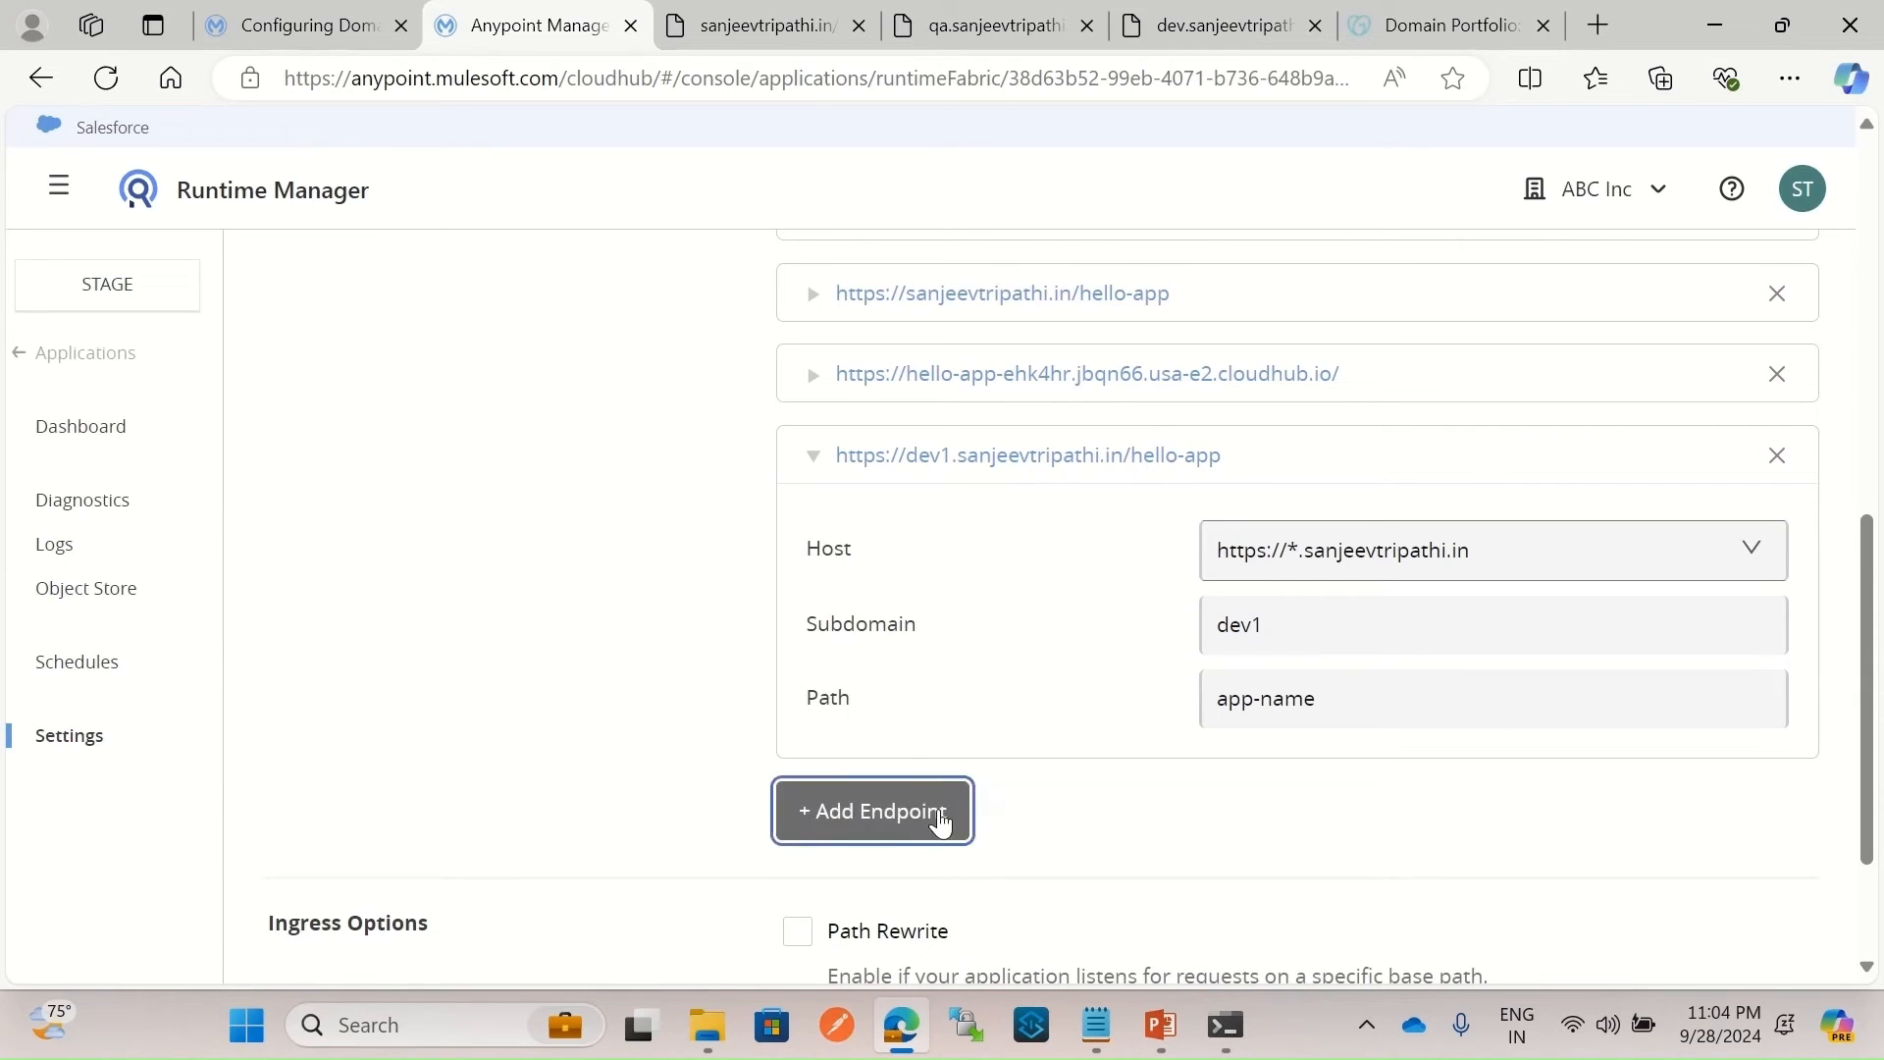
scroll(1082, 775, down, 2)
scroll(1082, 775, down, 2)
click(1354, 674)
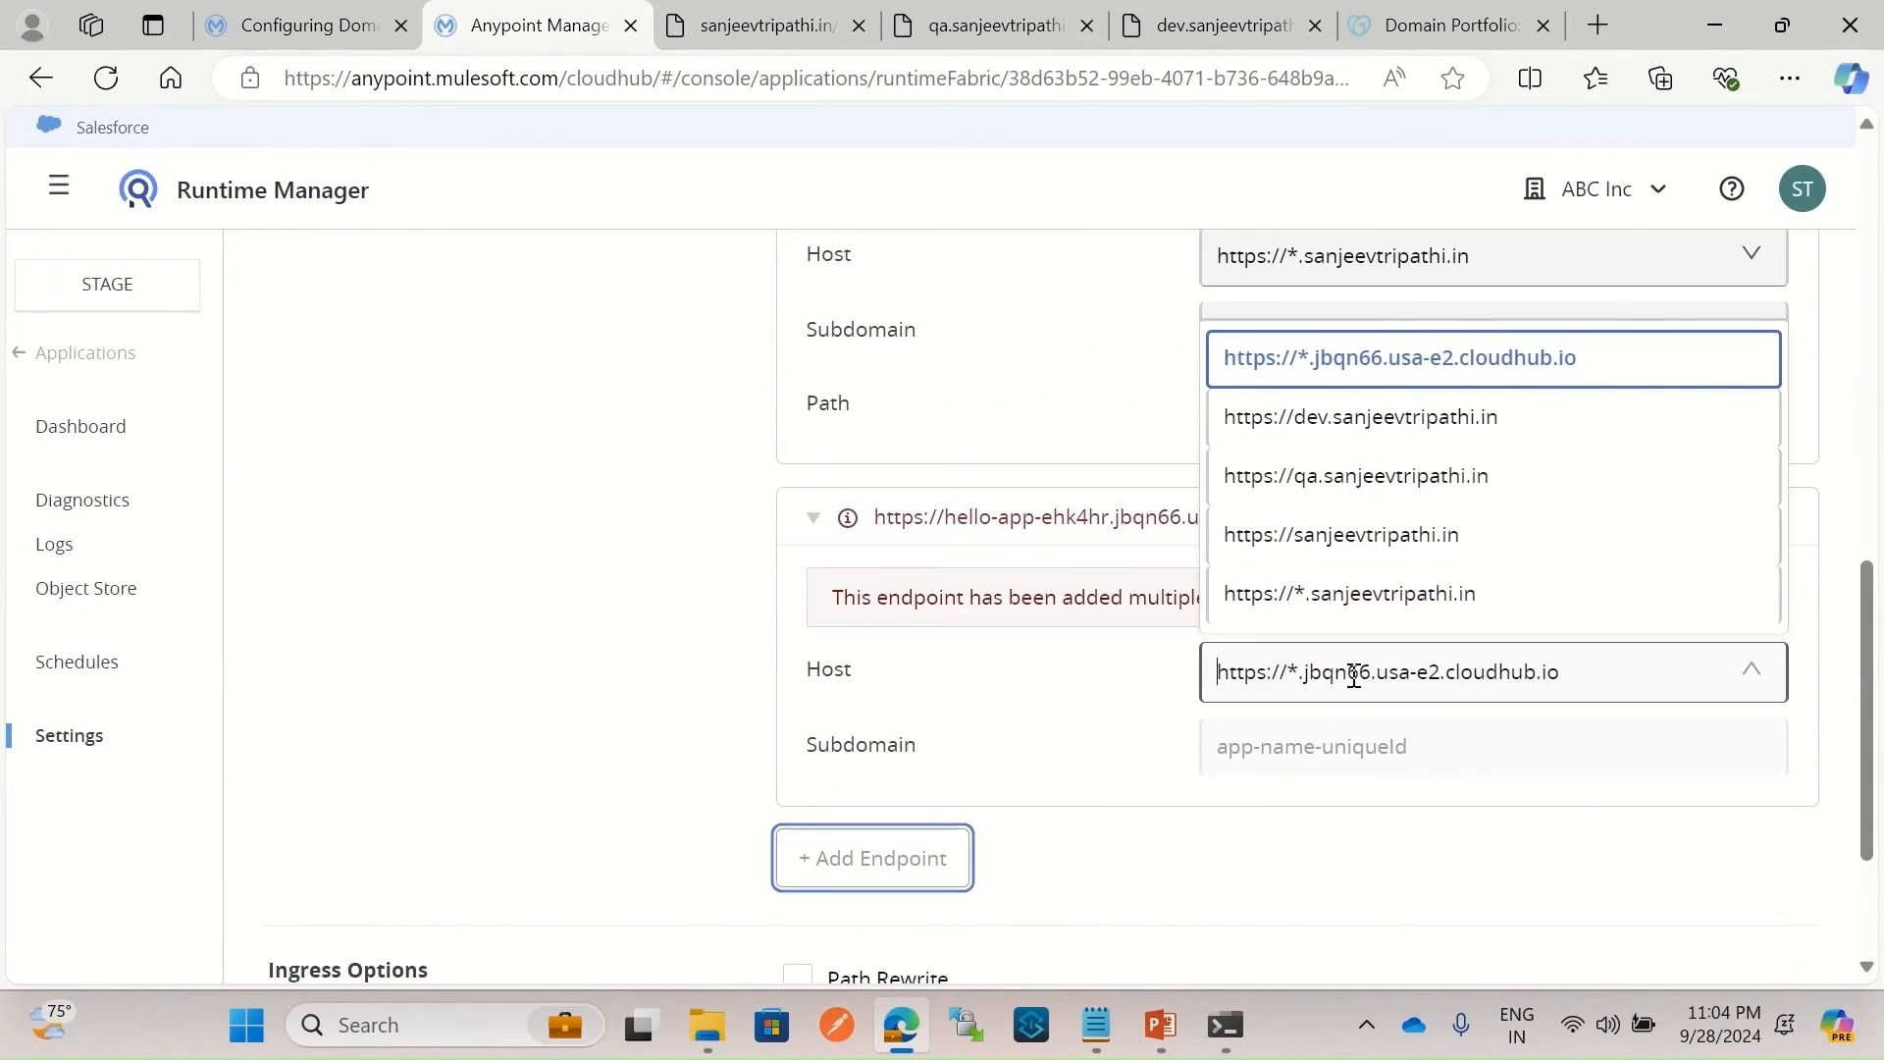
click(1360, 604)
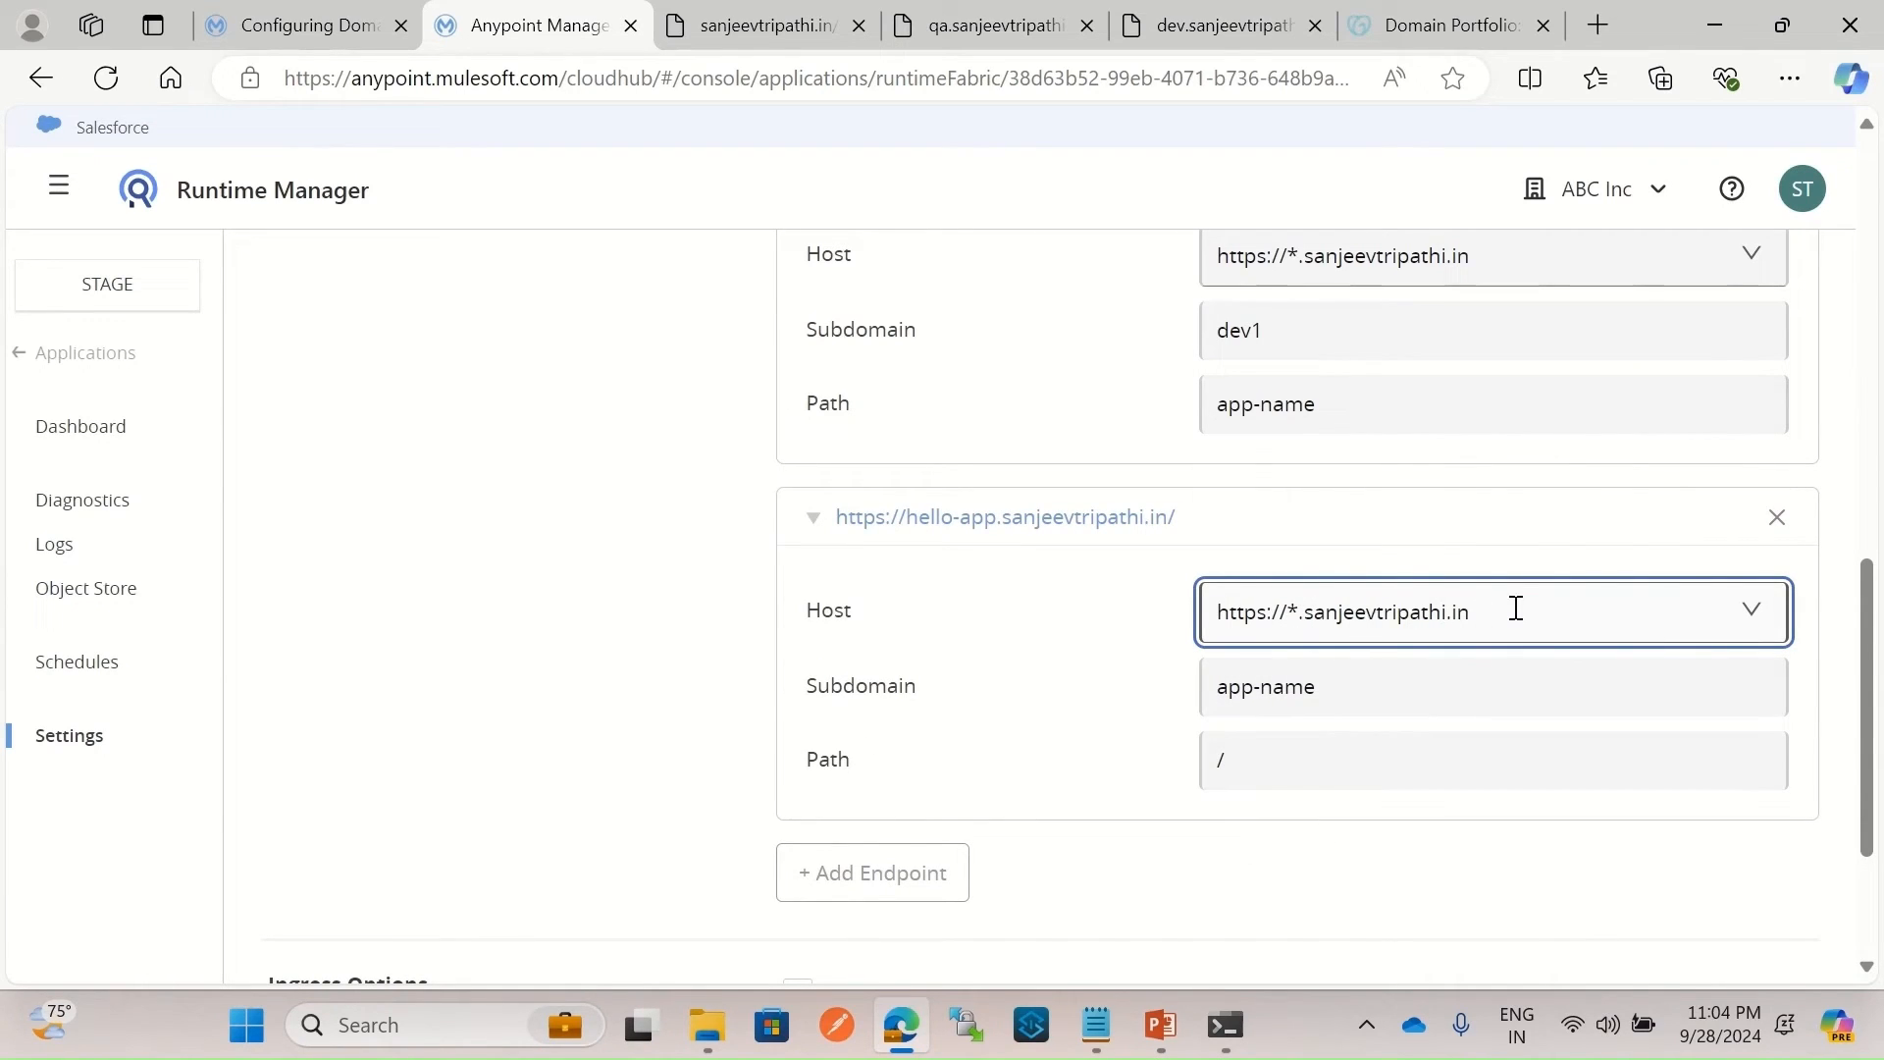
Apply the ingress changes to hello-app.
scroll(1158, 804, down, 3)
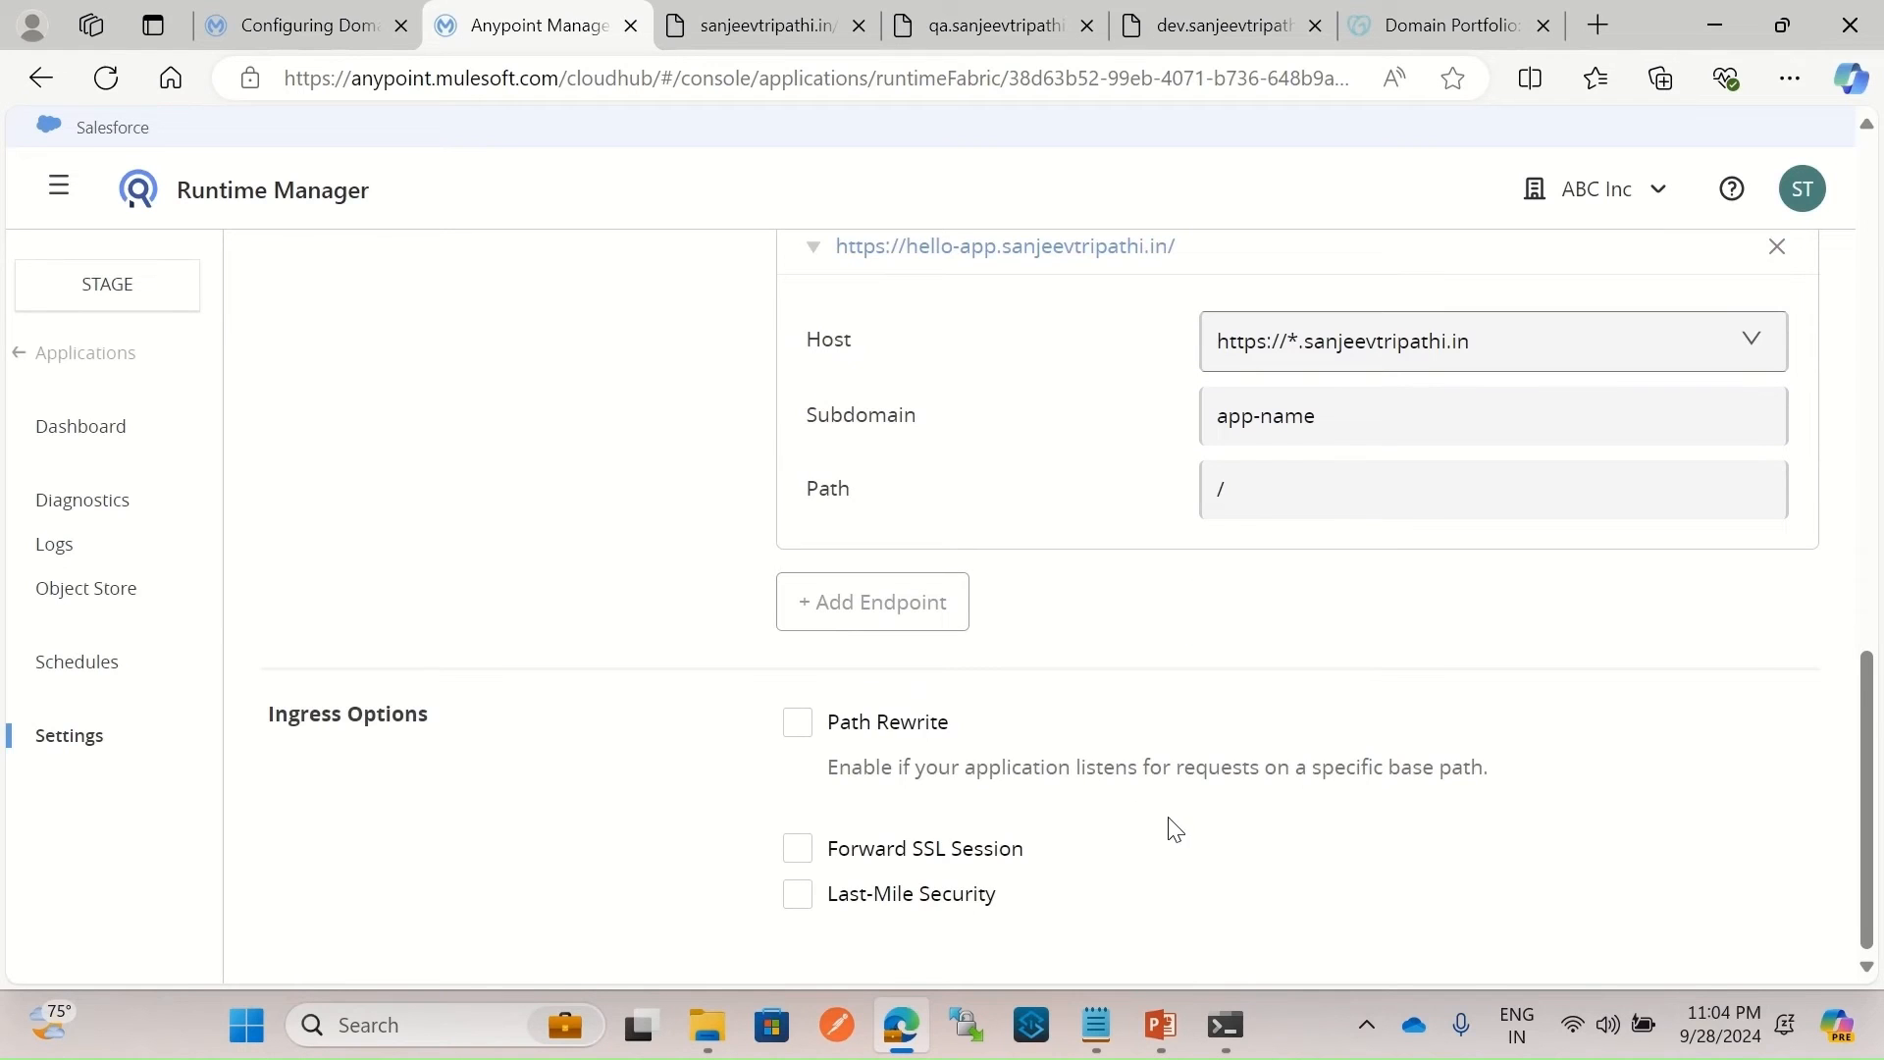
scroll(1217, 824, up, 10)
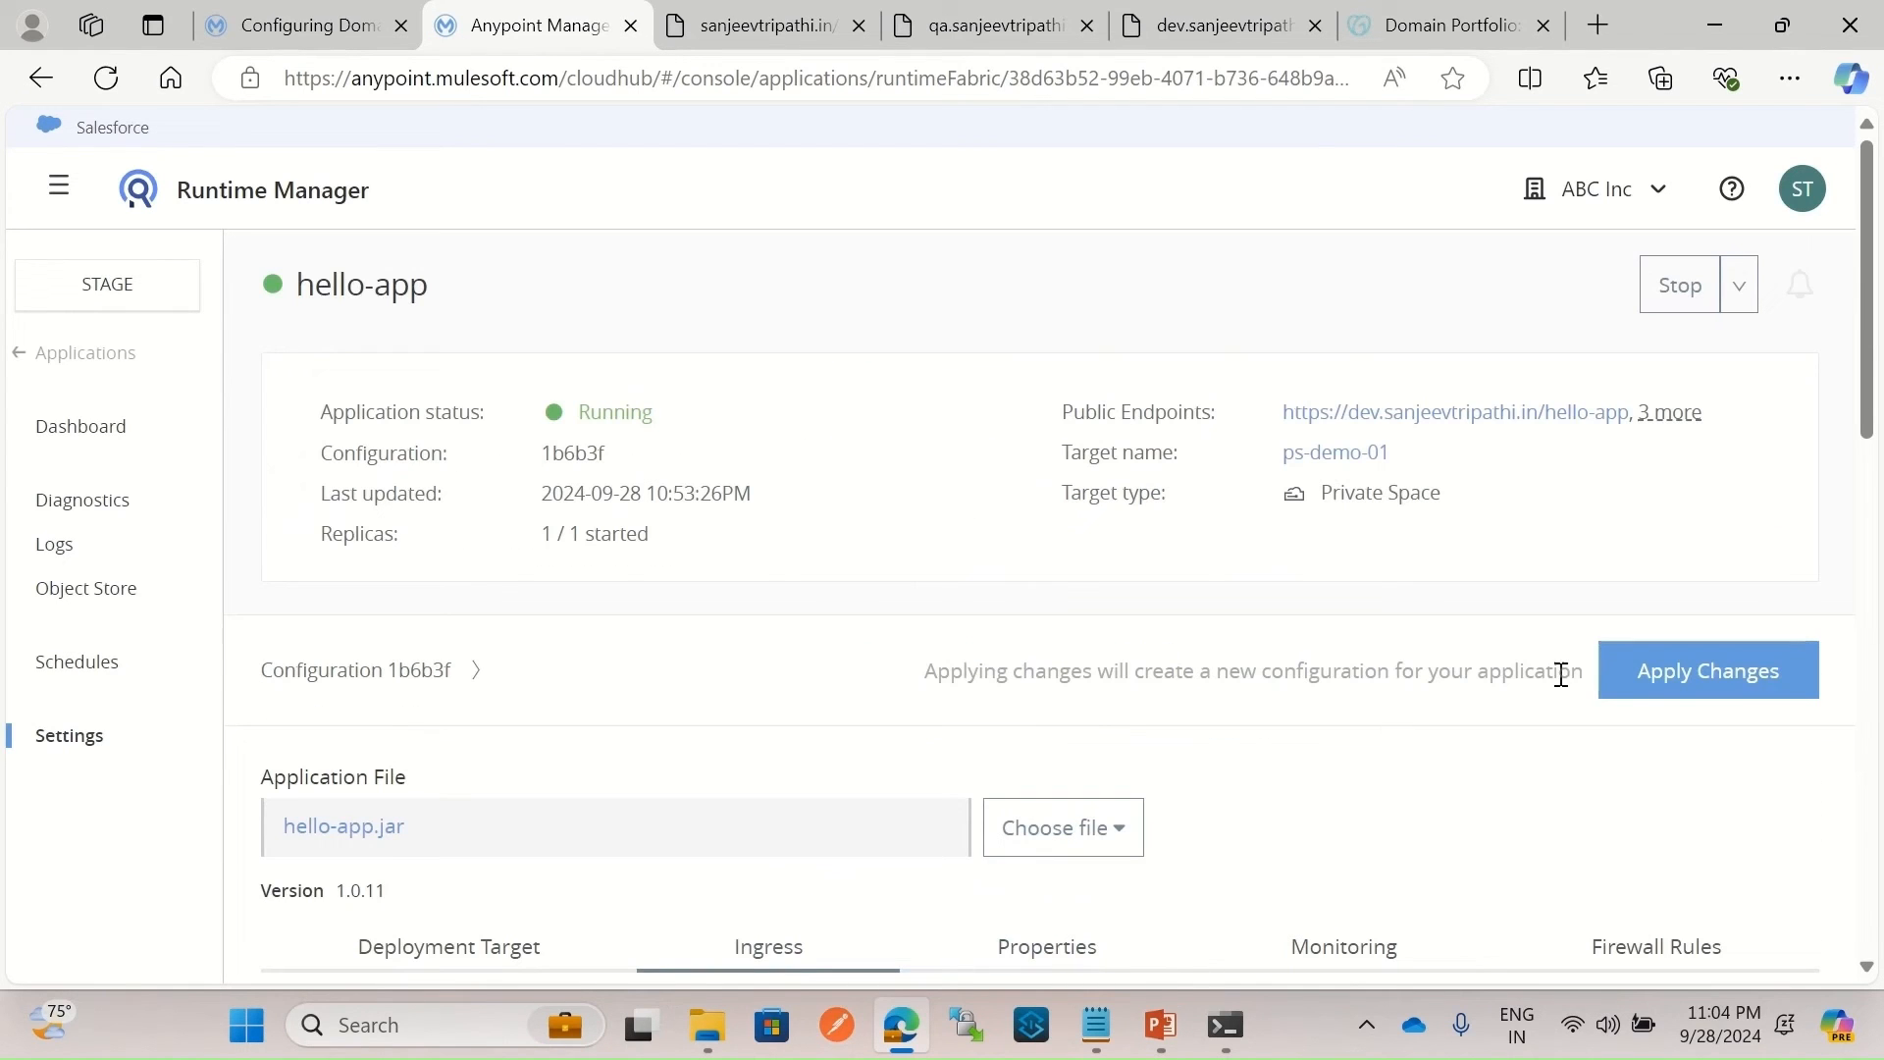
click(1718, 671)
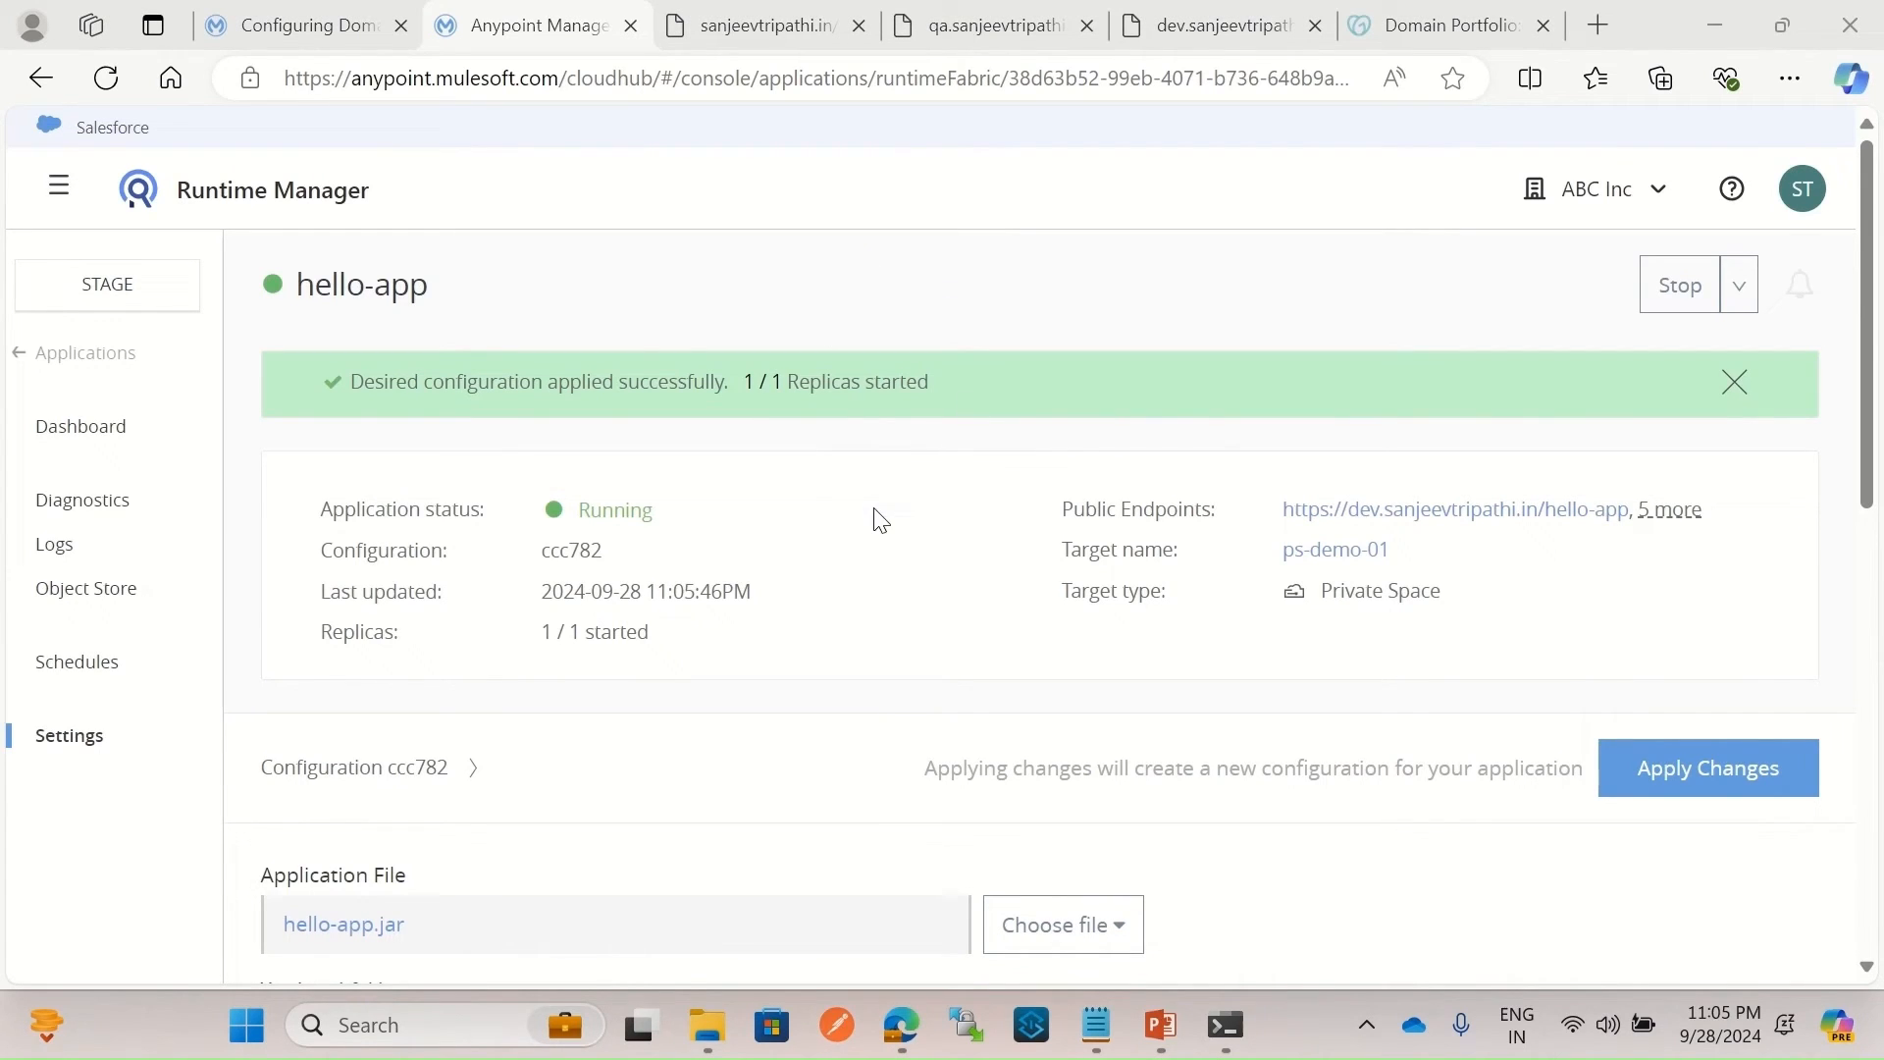
List hello-app's additional public endpoints and open the dev1 custom-domain endpoint.
mouse_move(1656, 520)
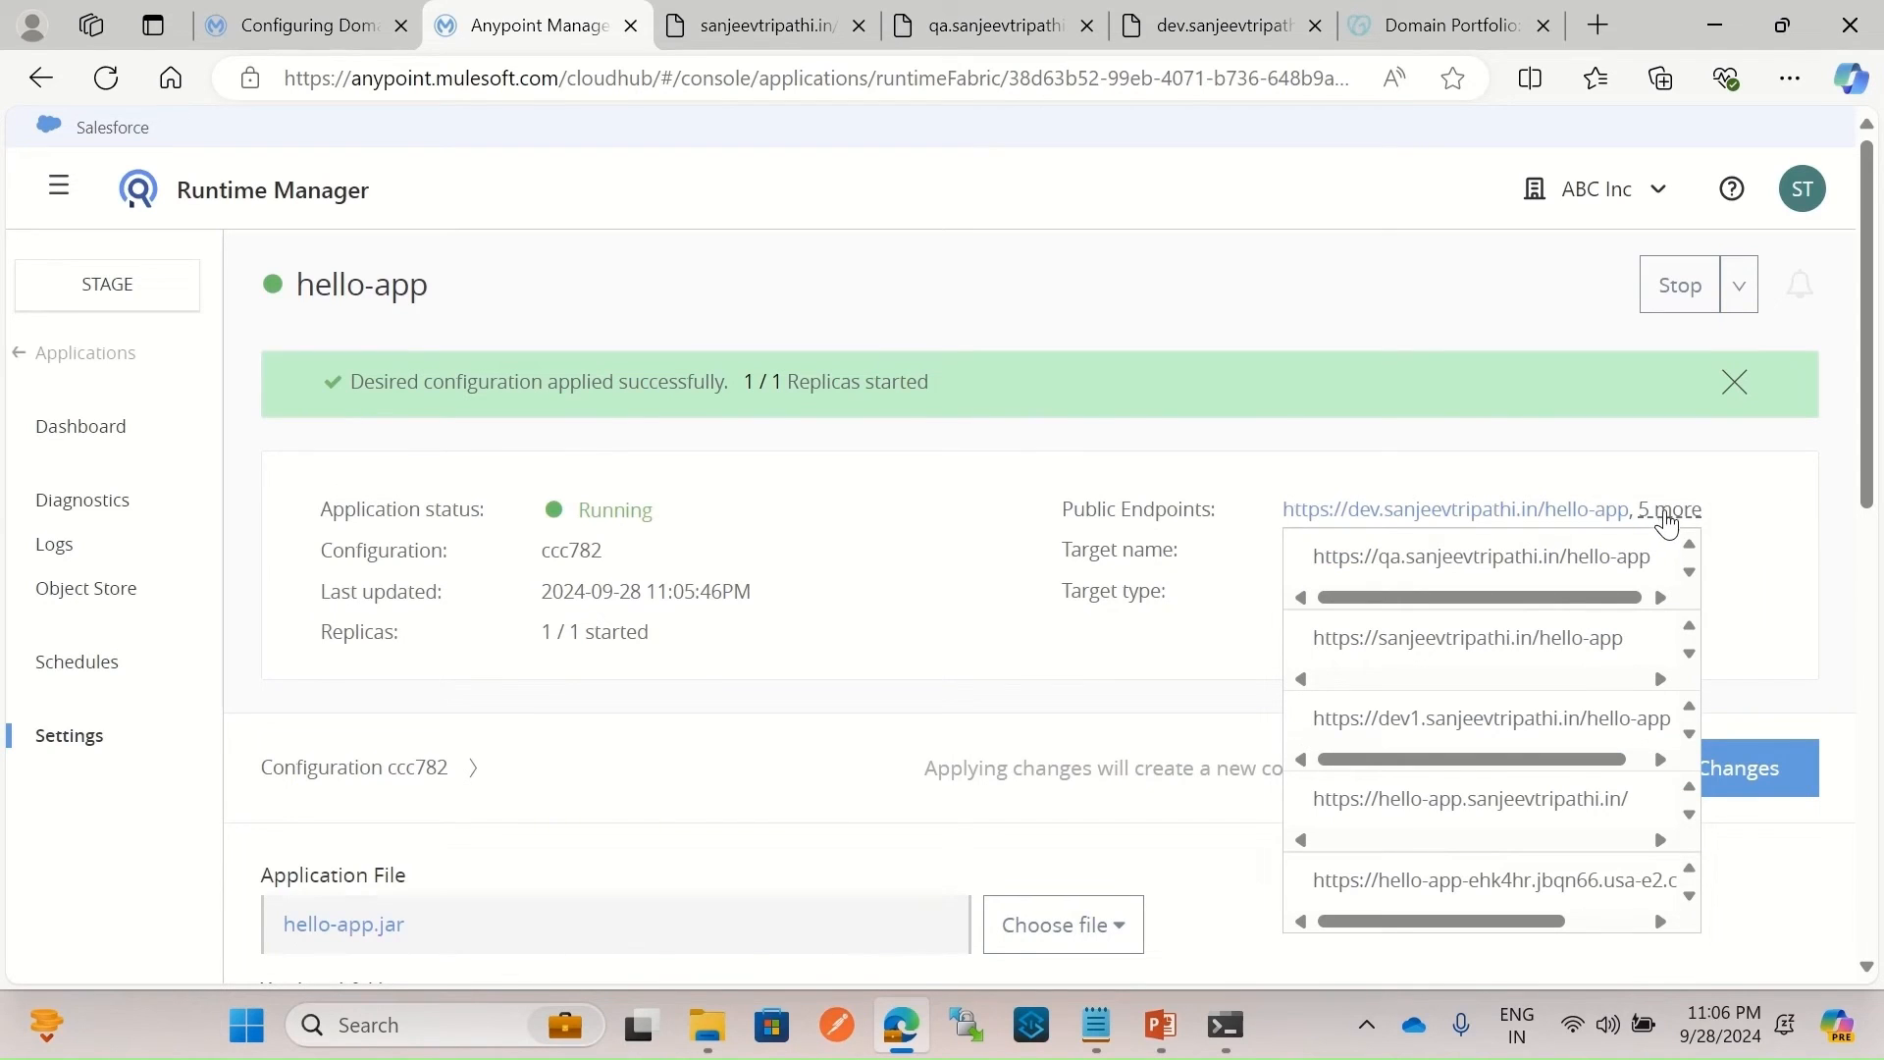
click(1666, 518)
click(1646, 514)
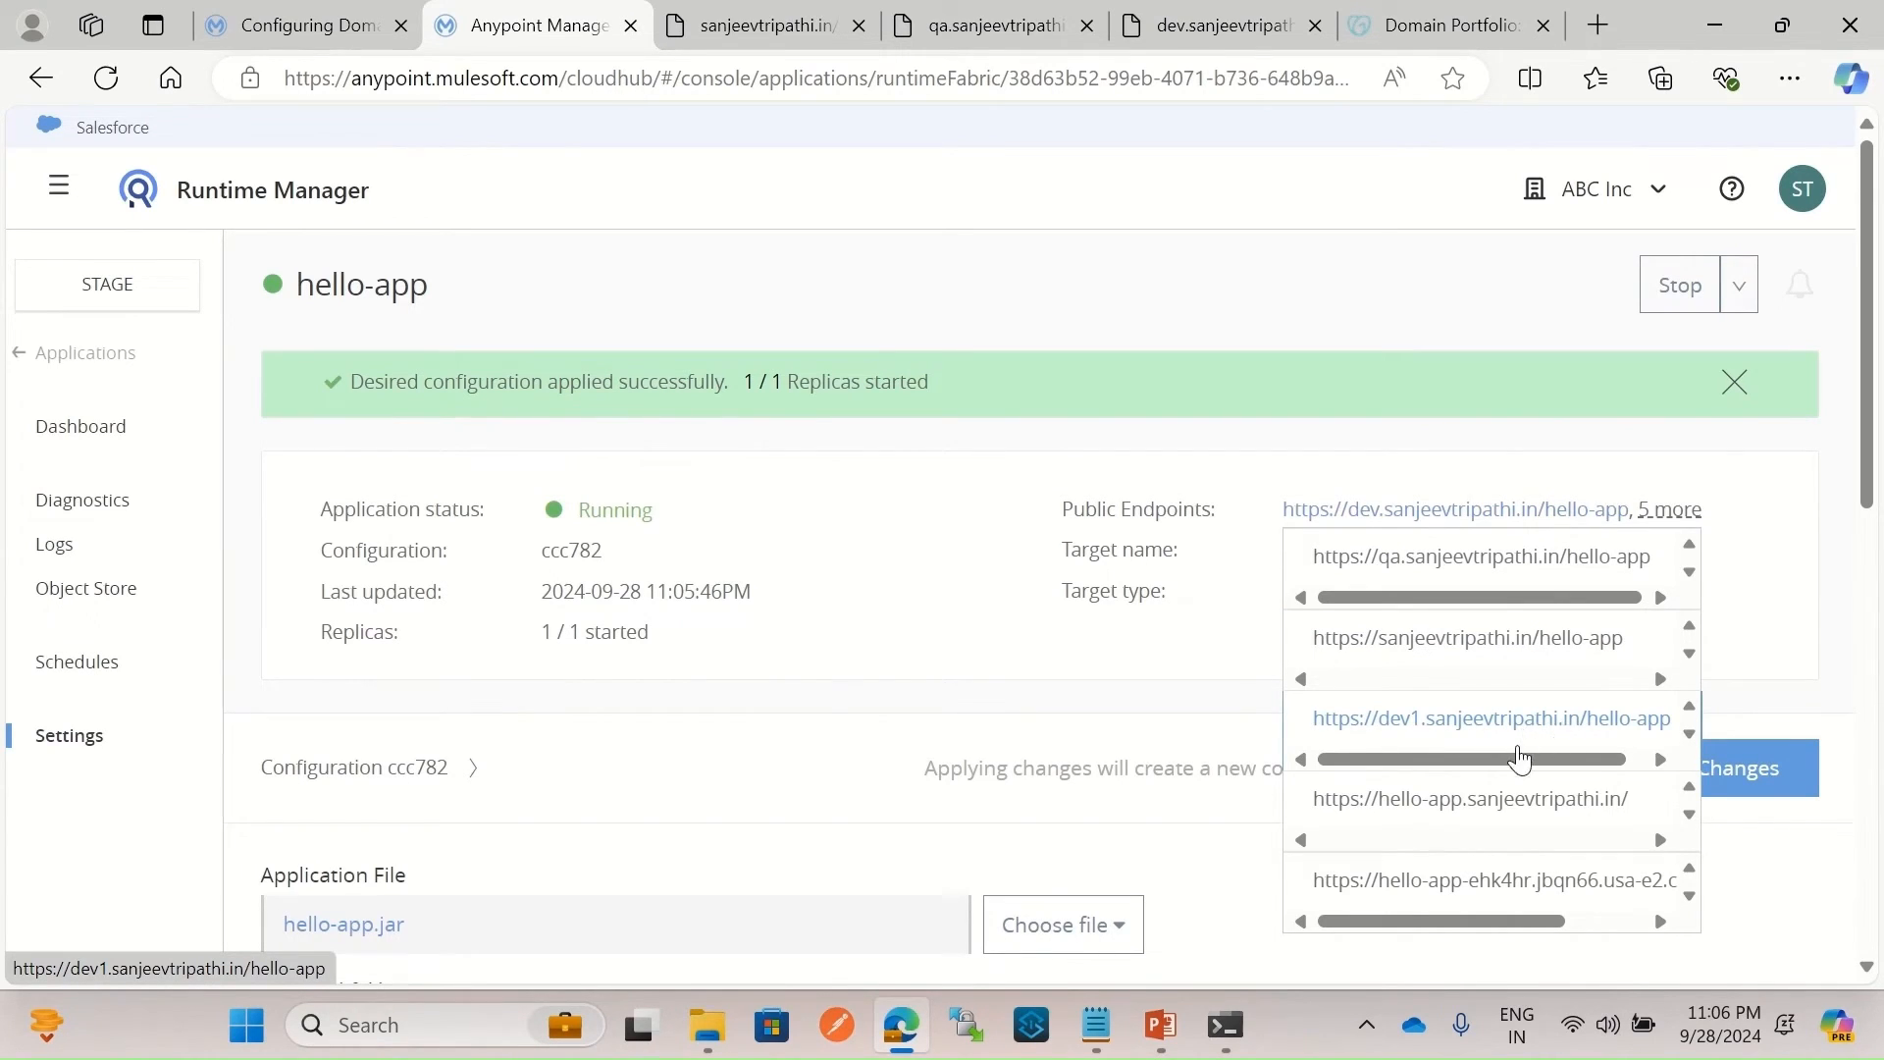
scroll(1508, 766, down, 1)
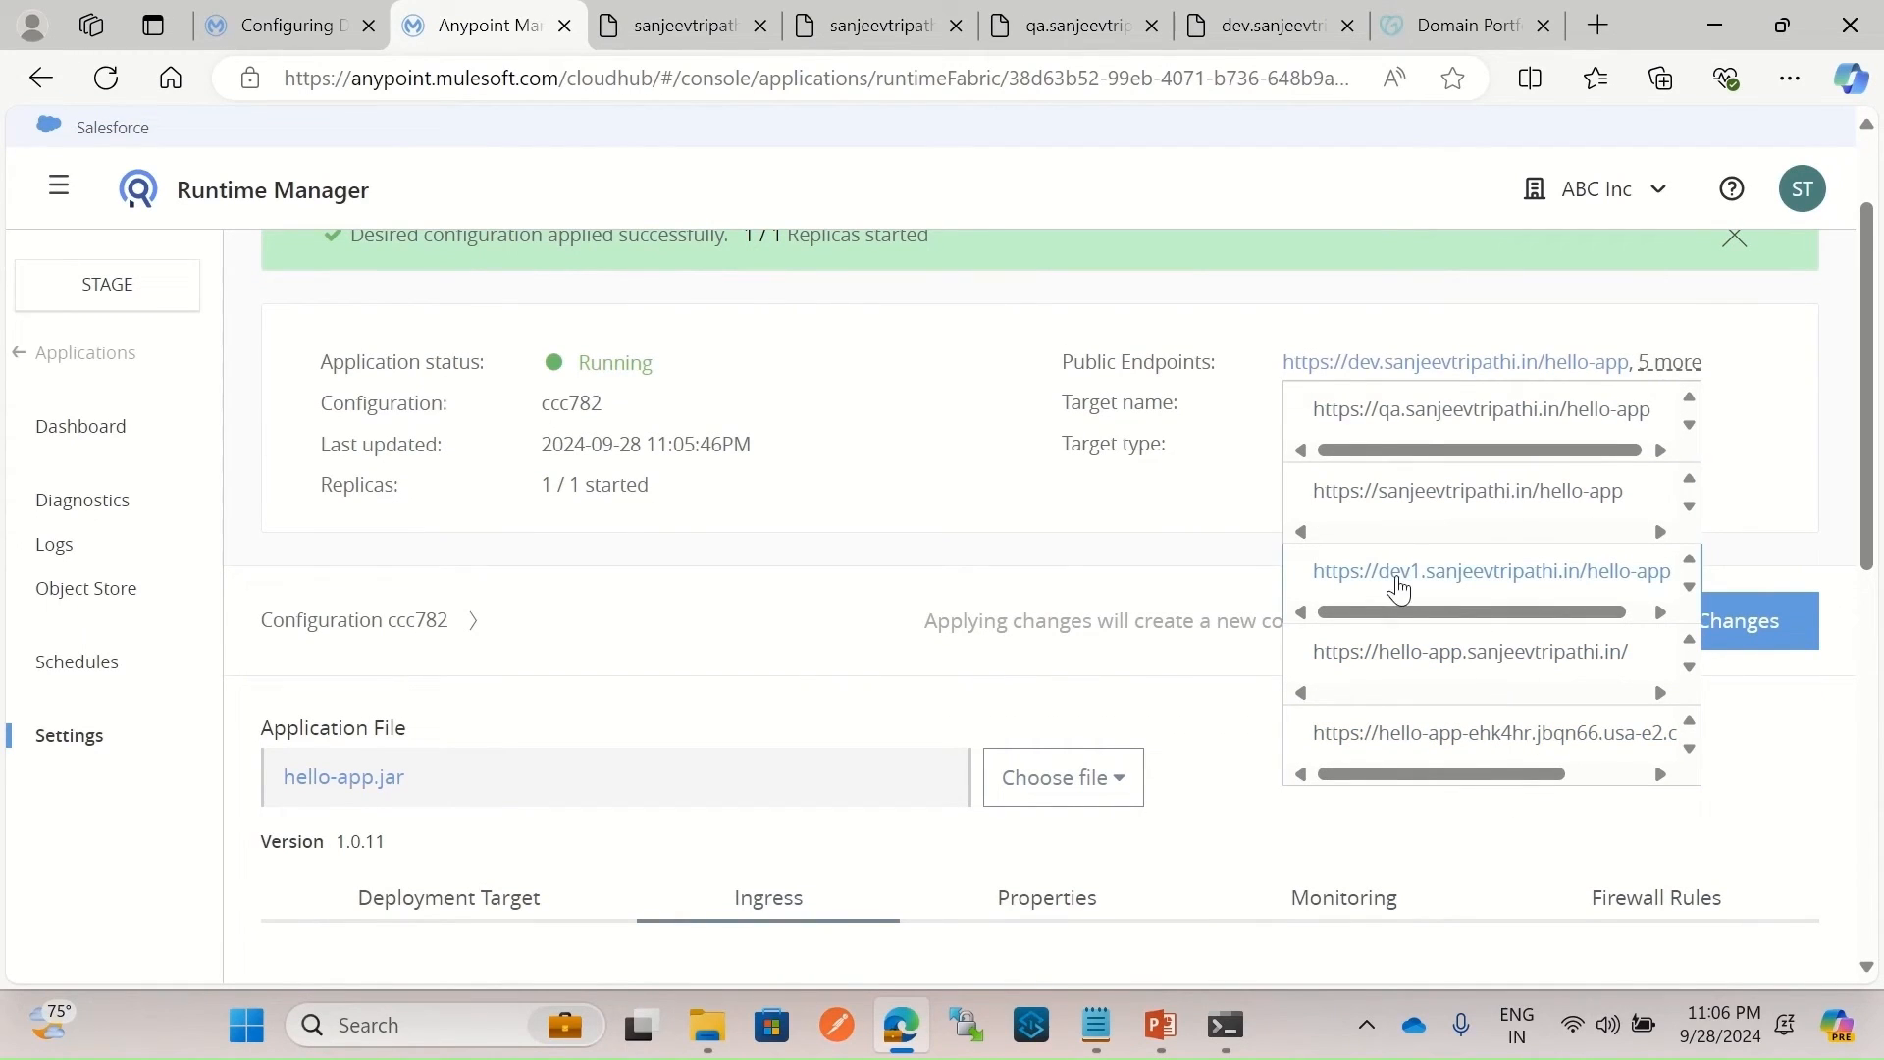
click(1440, 578)
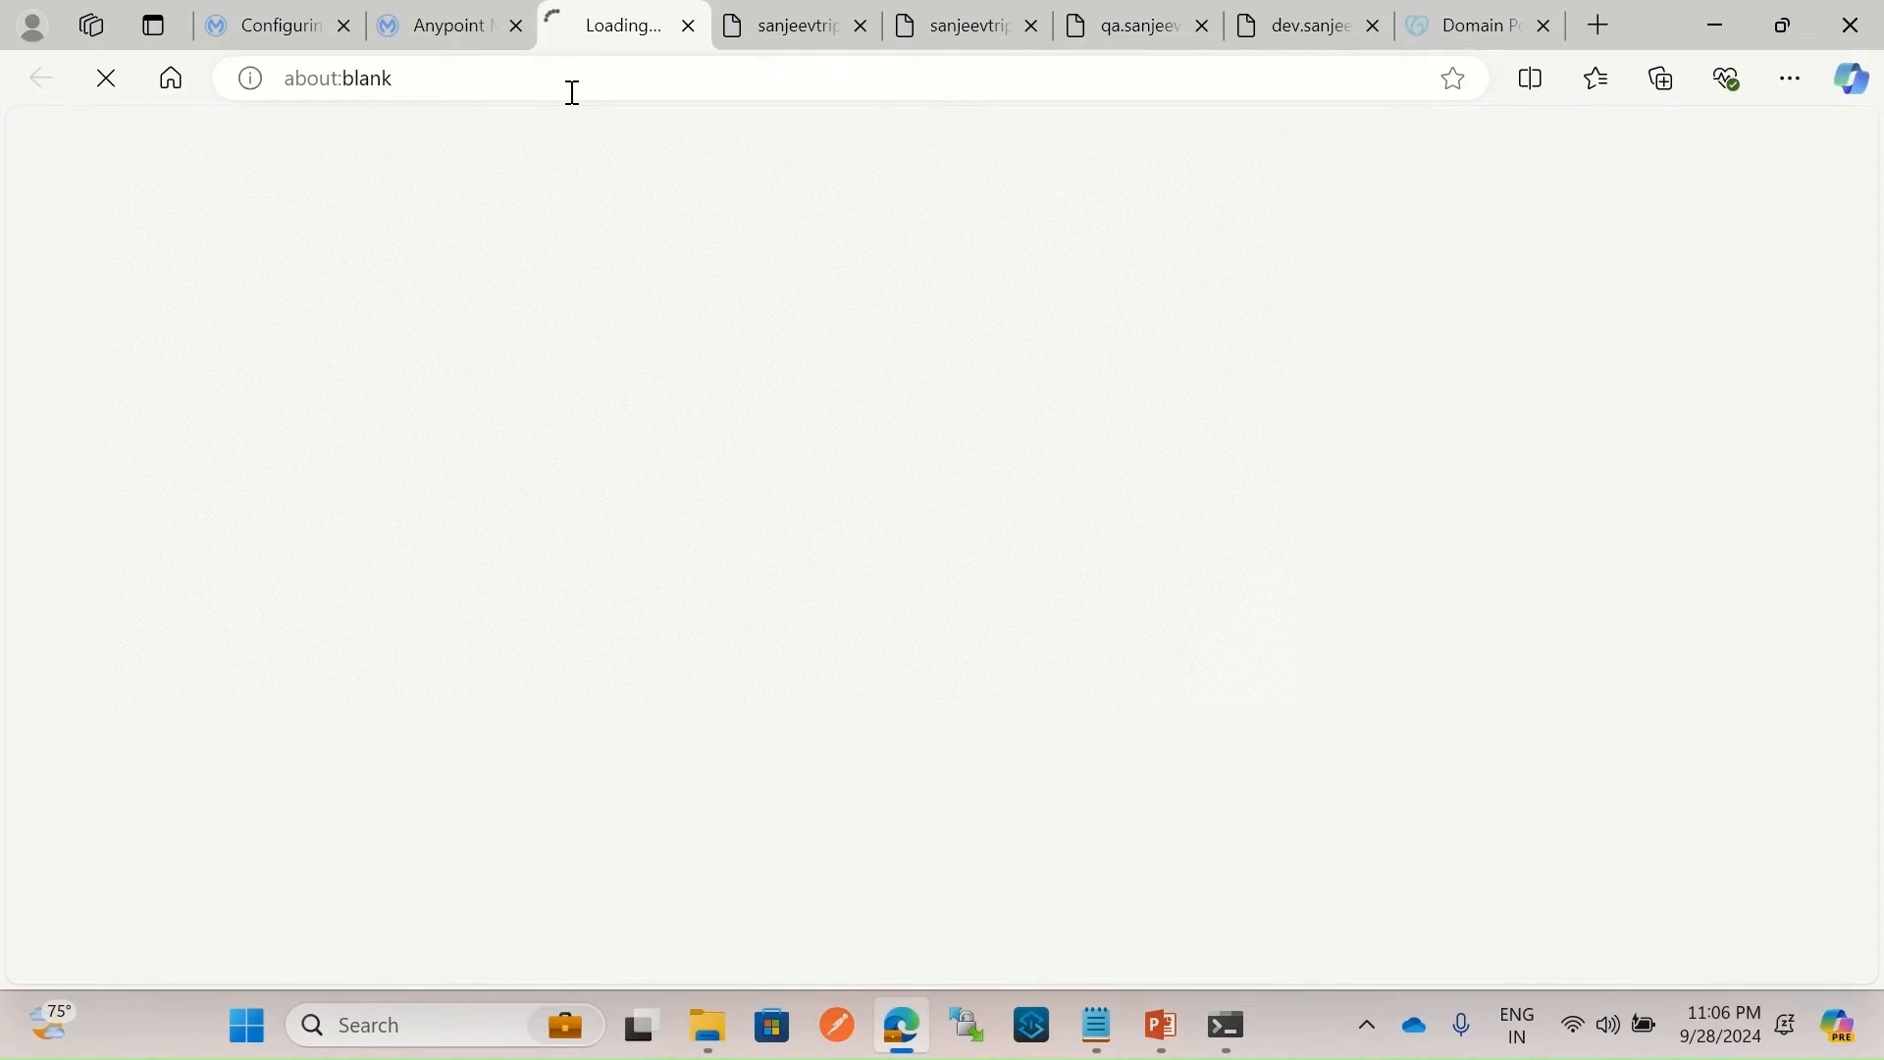
Request /hello-app/hello on the dev1 custom domain and continue past the browser's certificate warning.
click(839, 76)
text(//dev1.sanjeevtripathi.in/)
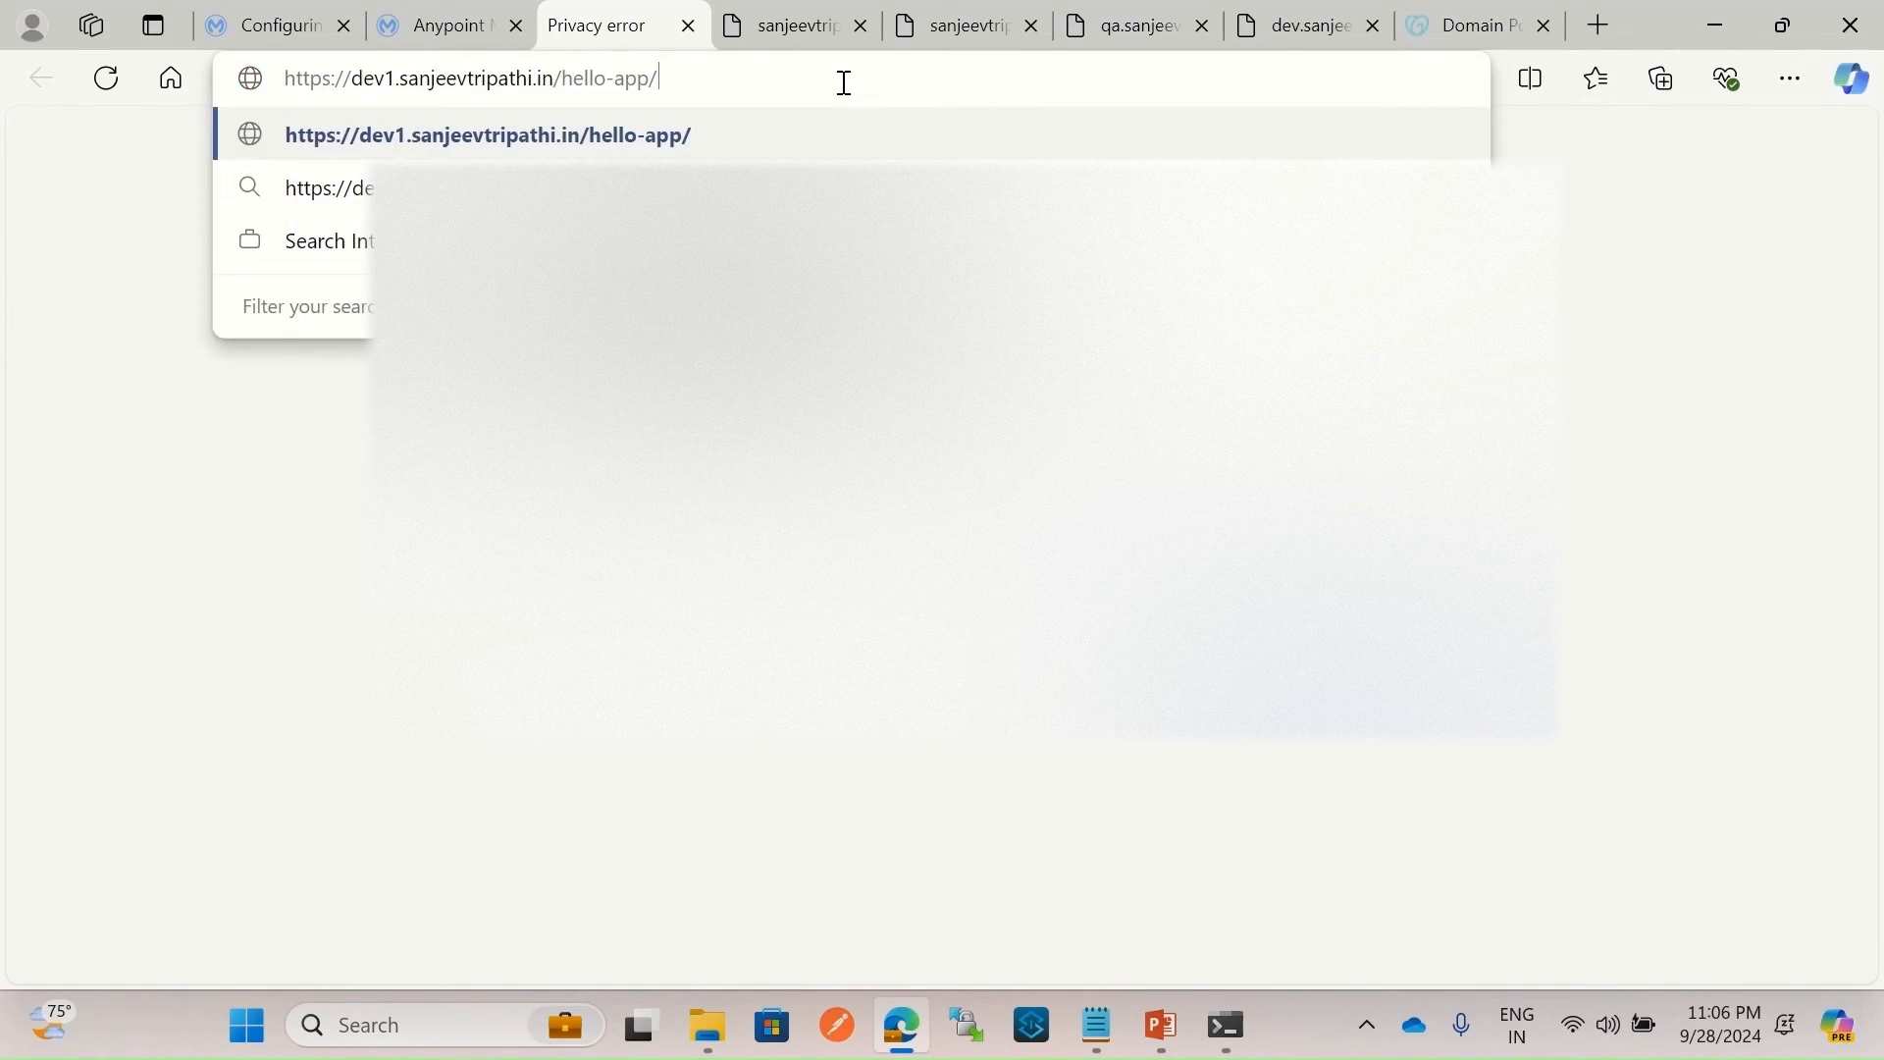
text(hello)
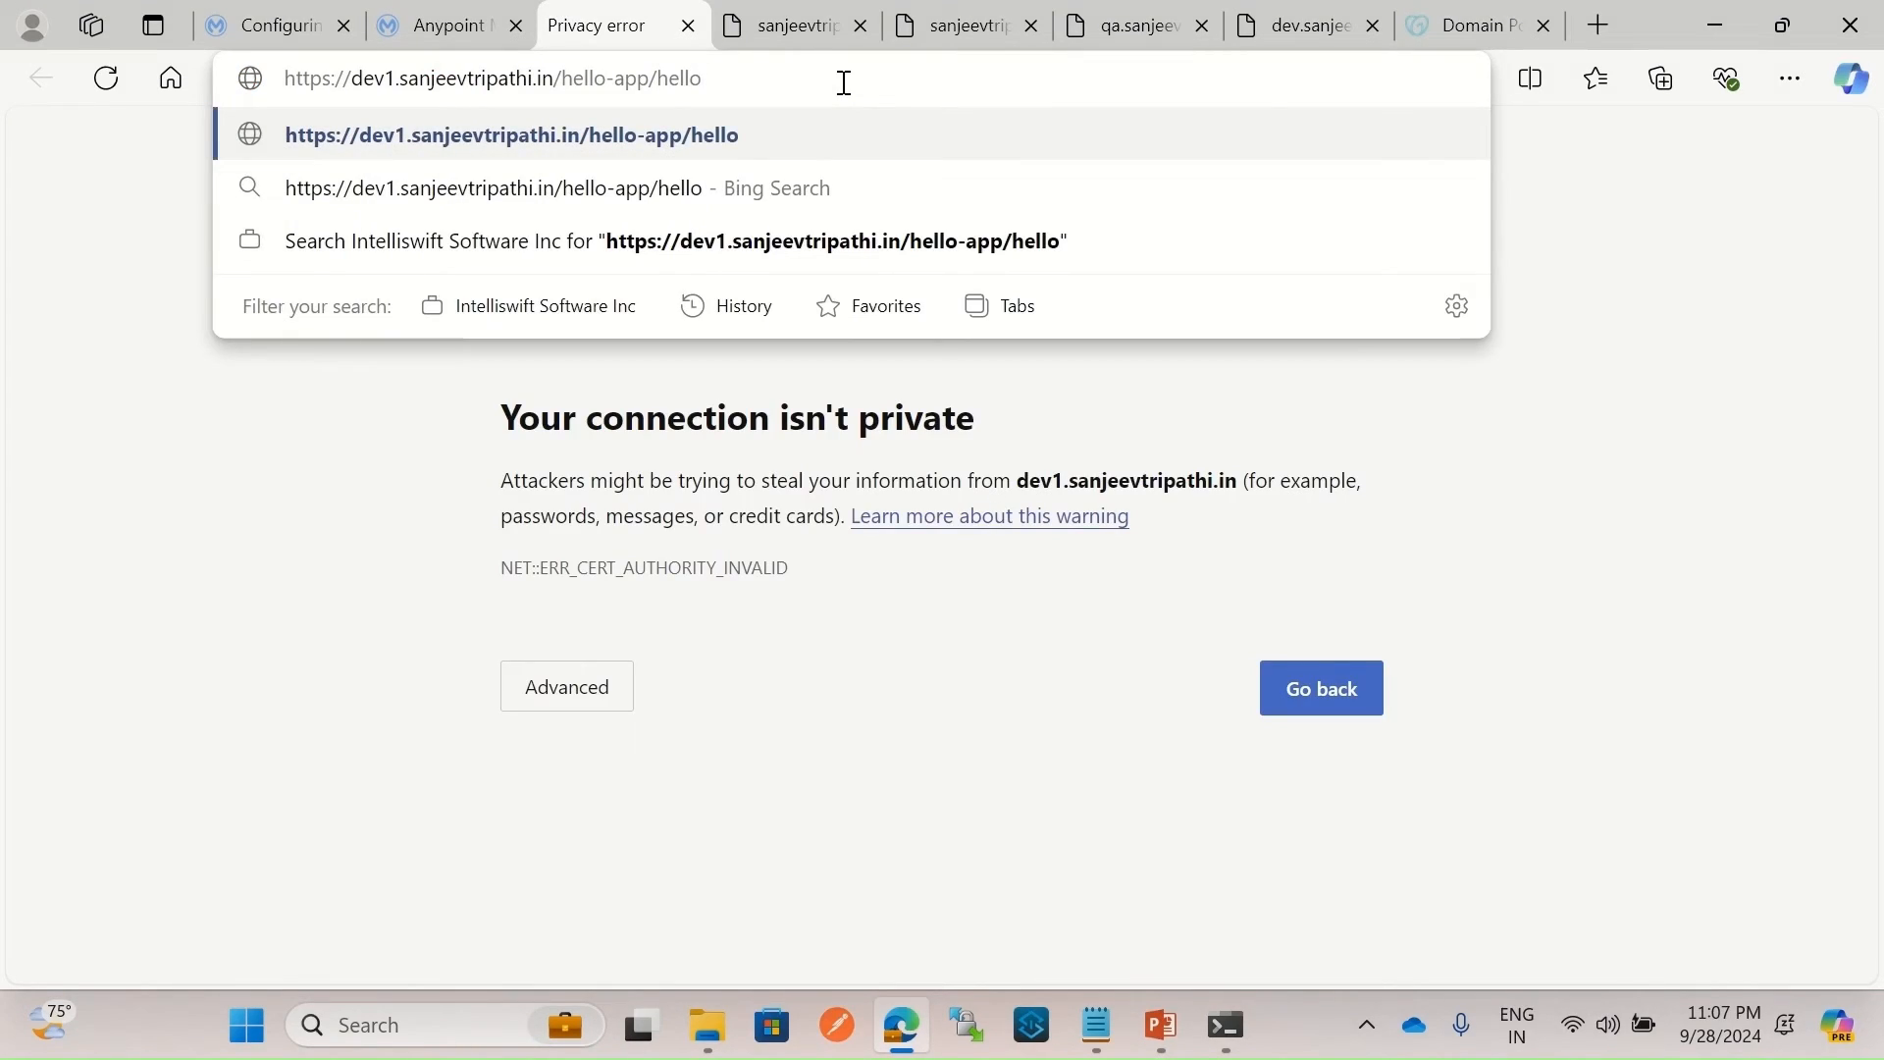
key(Return)
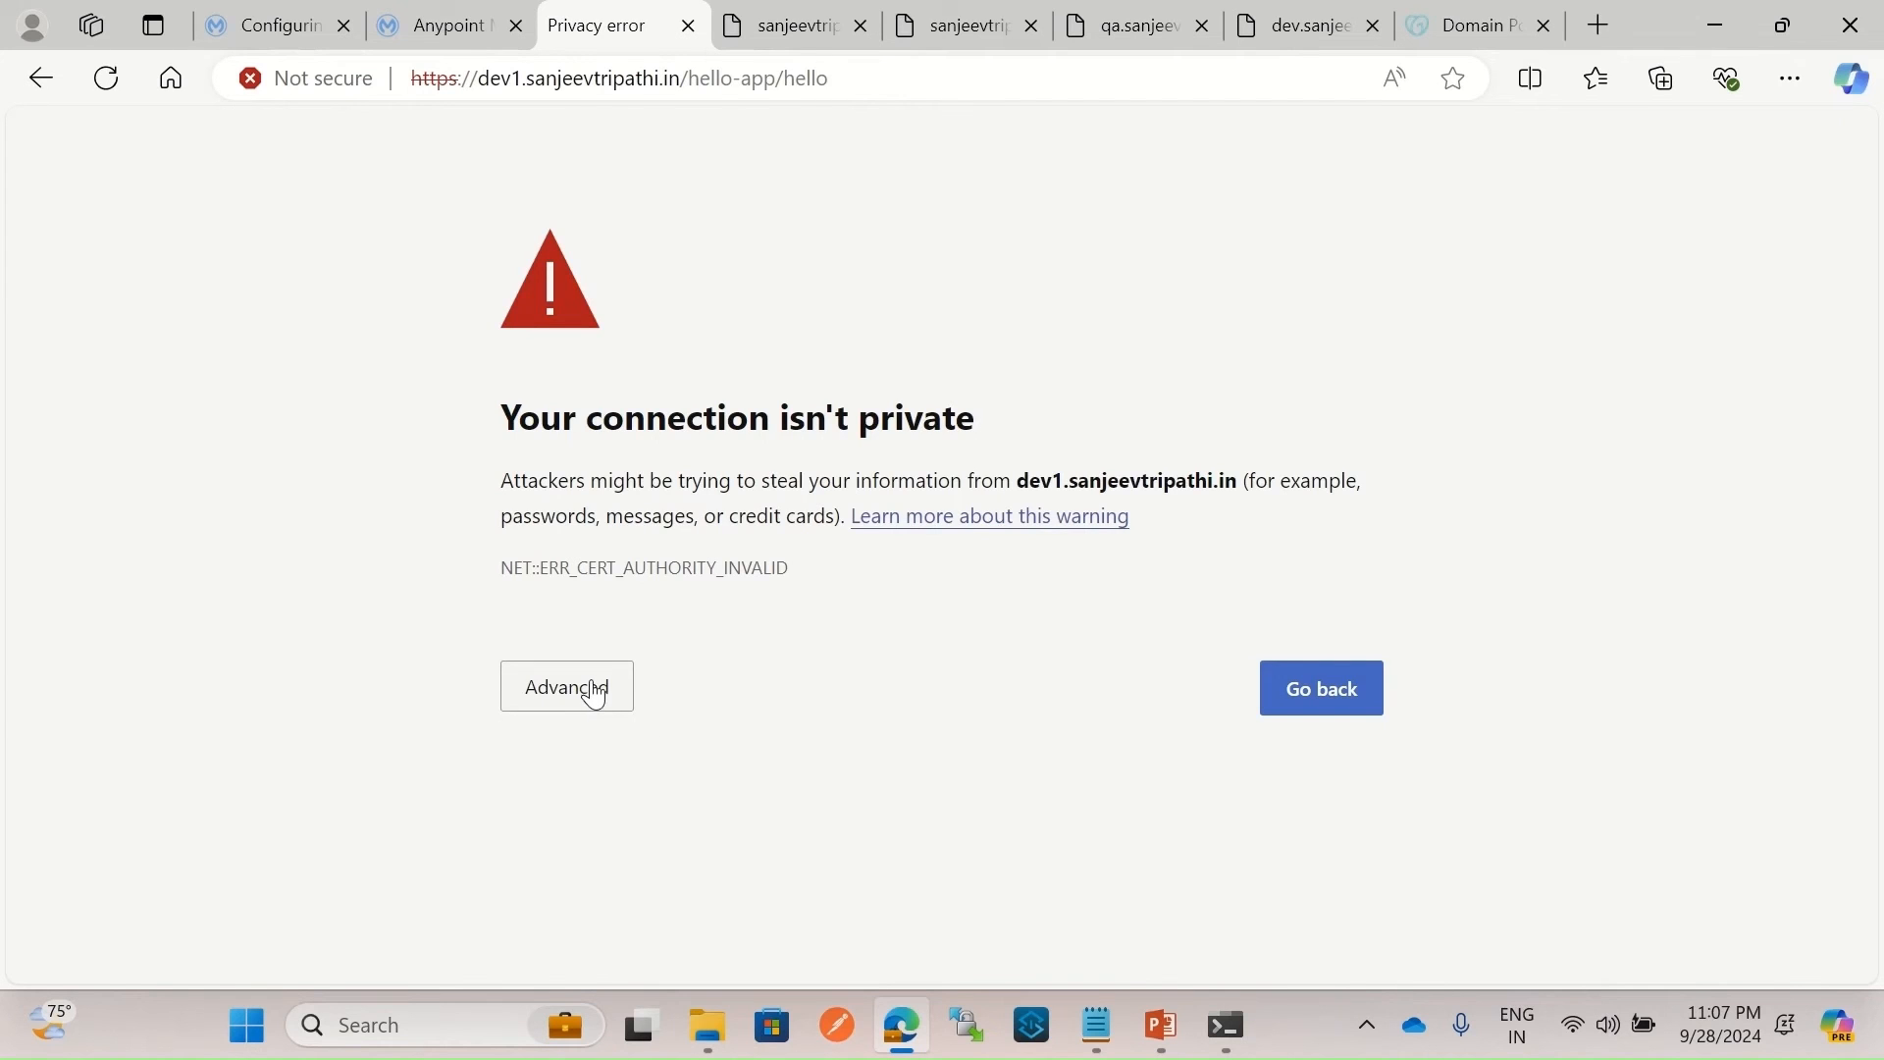
click(596, 686)
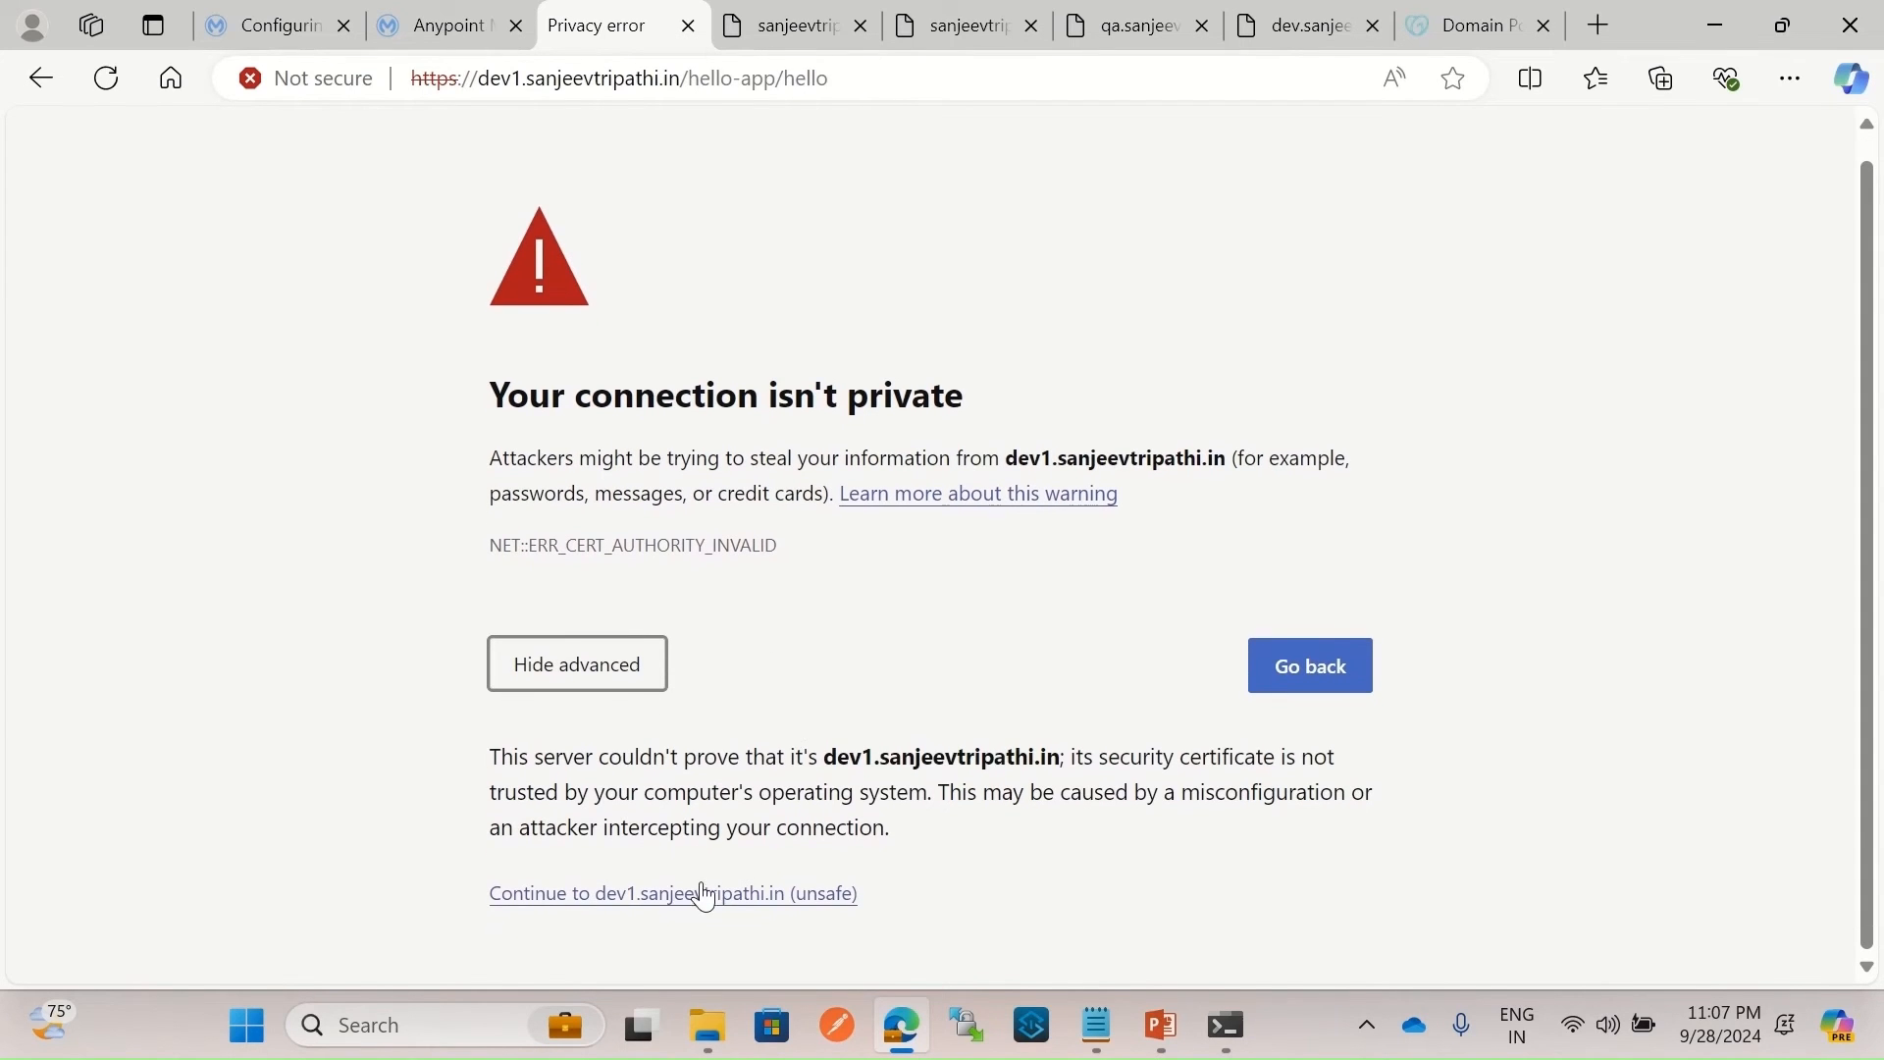
click(629, 898)
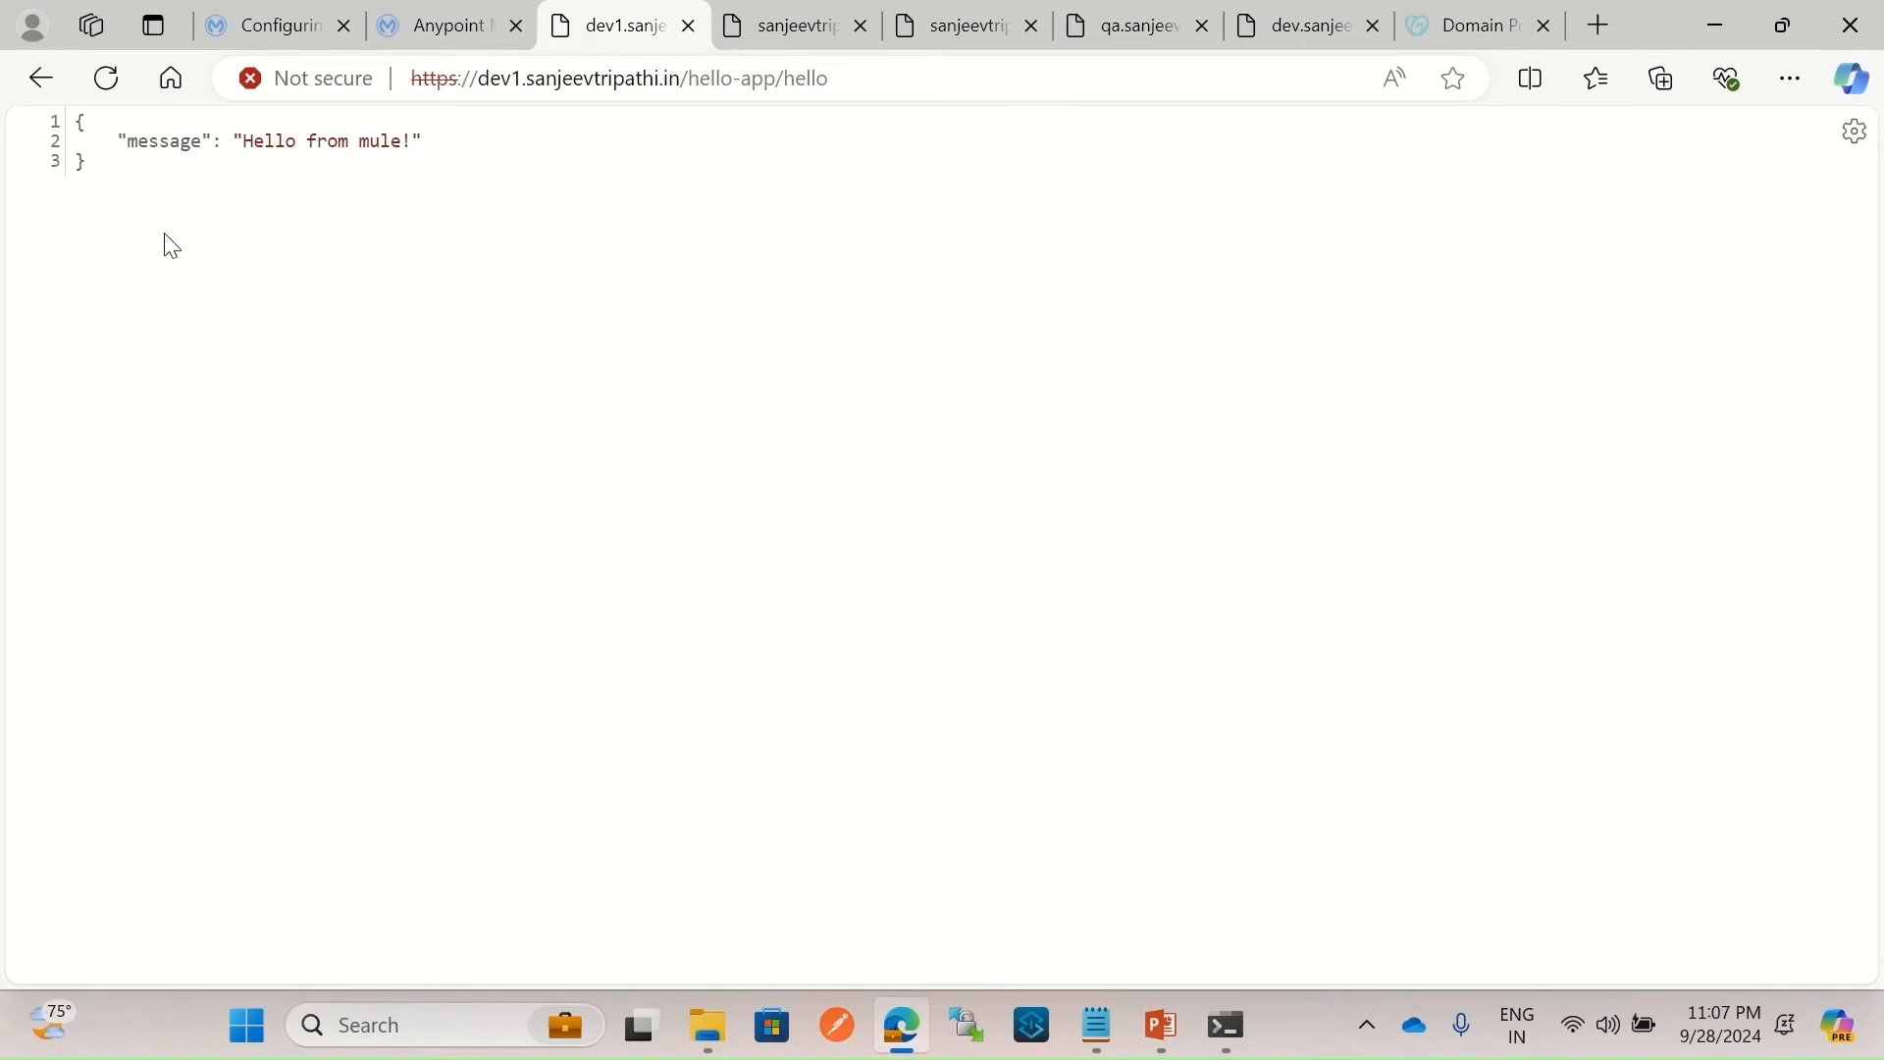
Reload the dev1 /hello-app/hello address to check its response again.
click(857, 78)
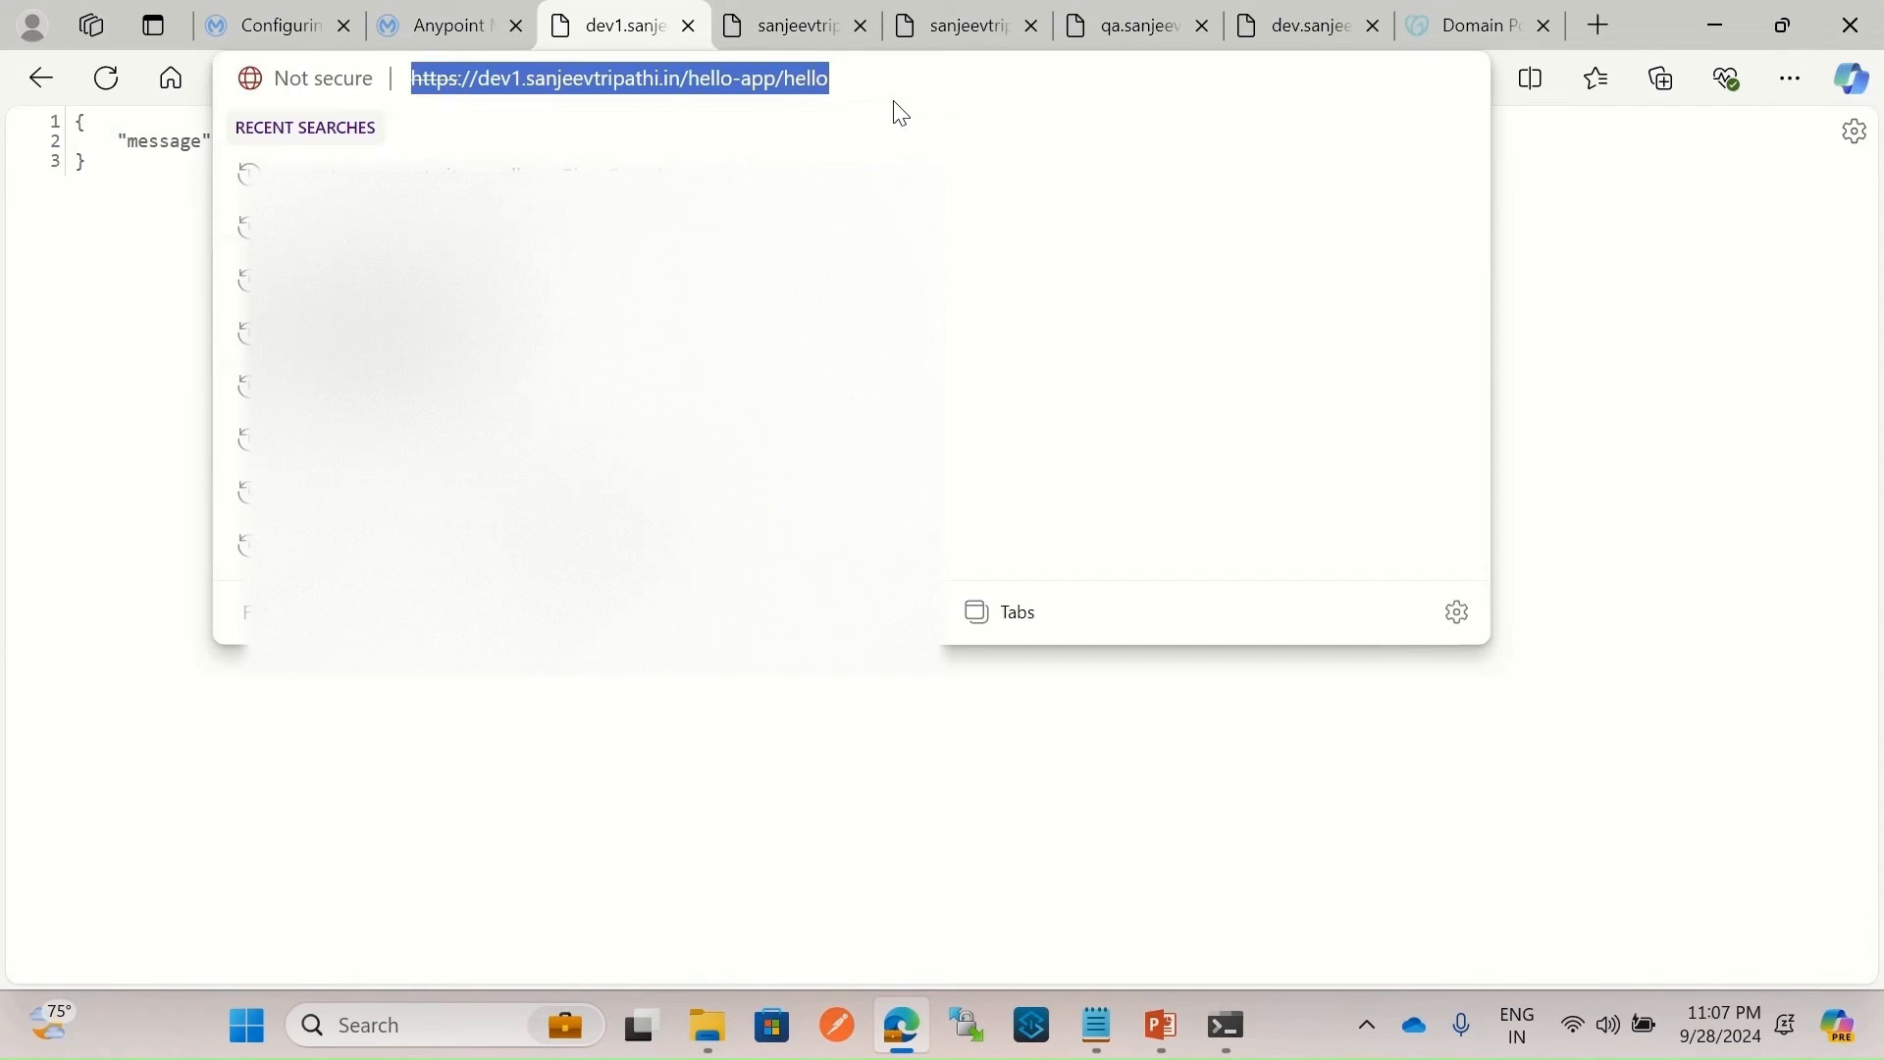
key(Return)
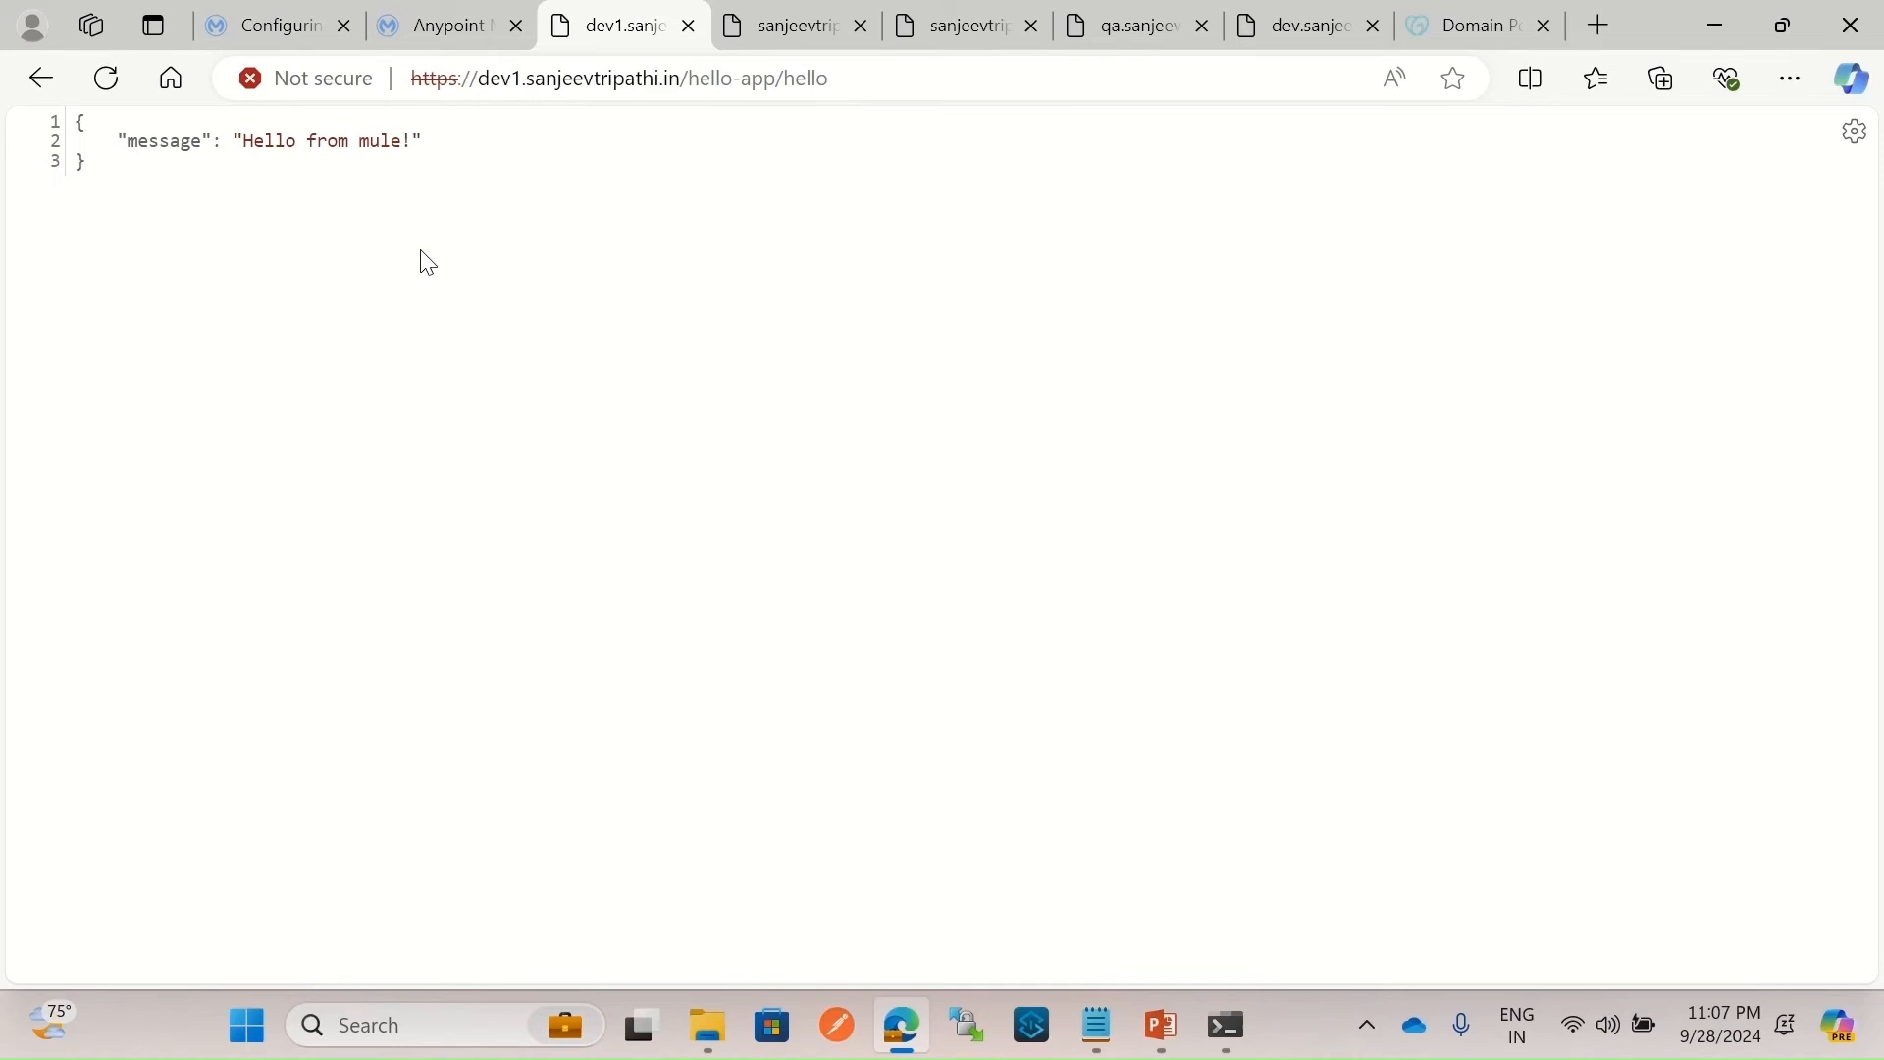
click(537, 112)
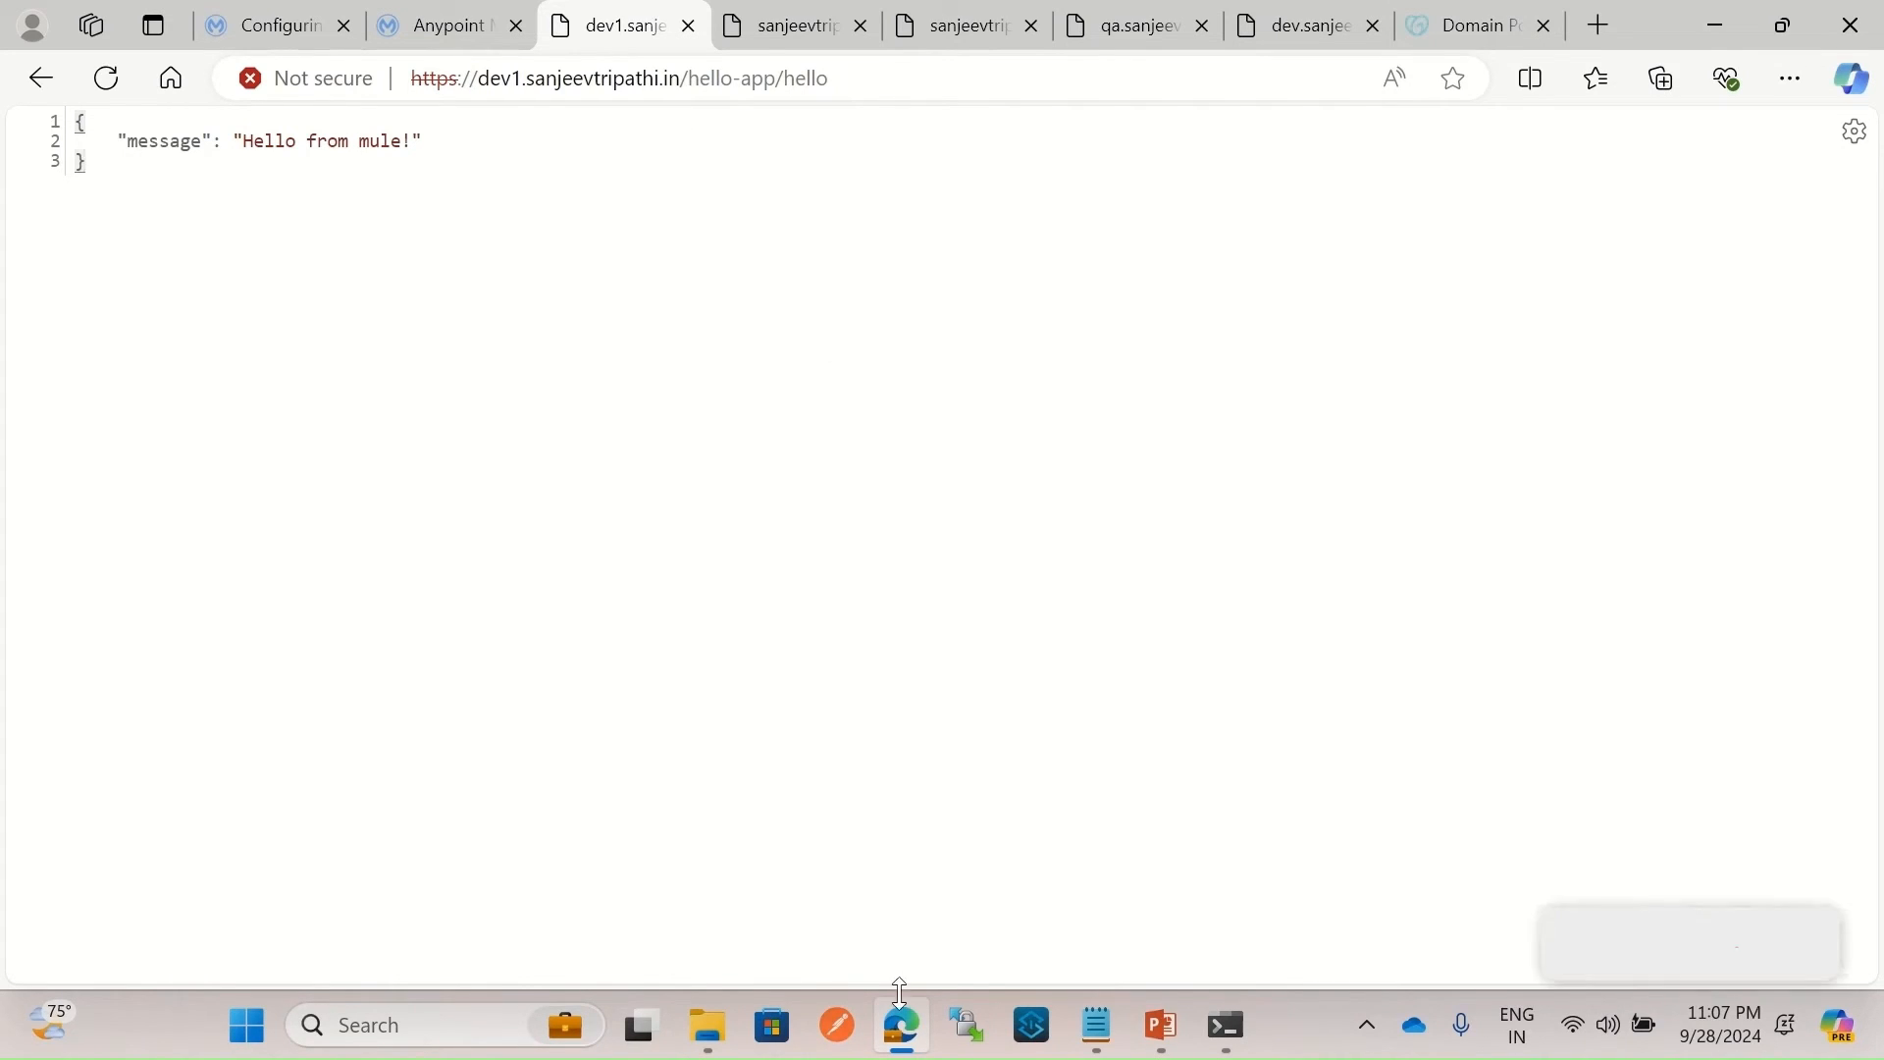
Return to hello-app's settings in Runtime Manager and review its configured public endpoints.
click(444, 27)
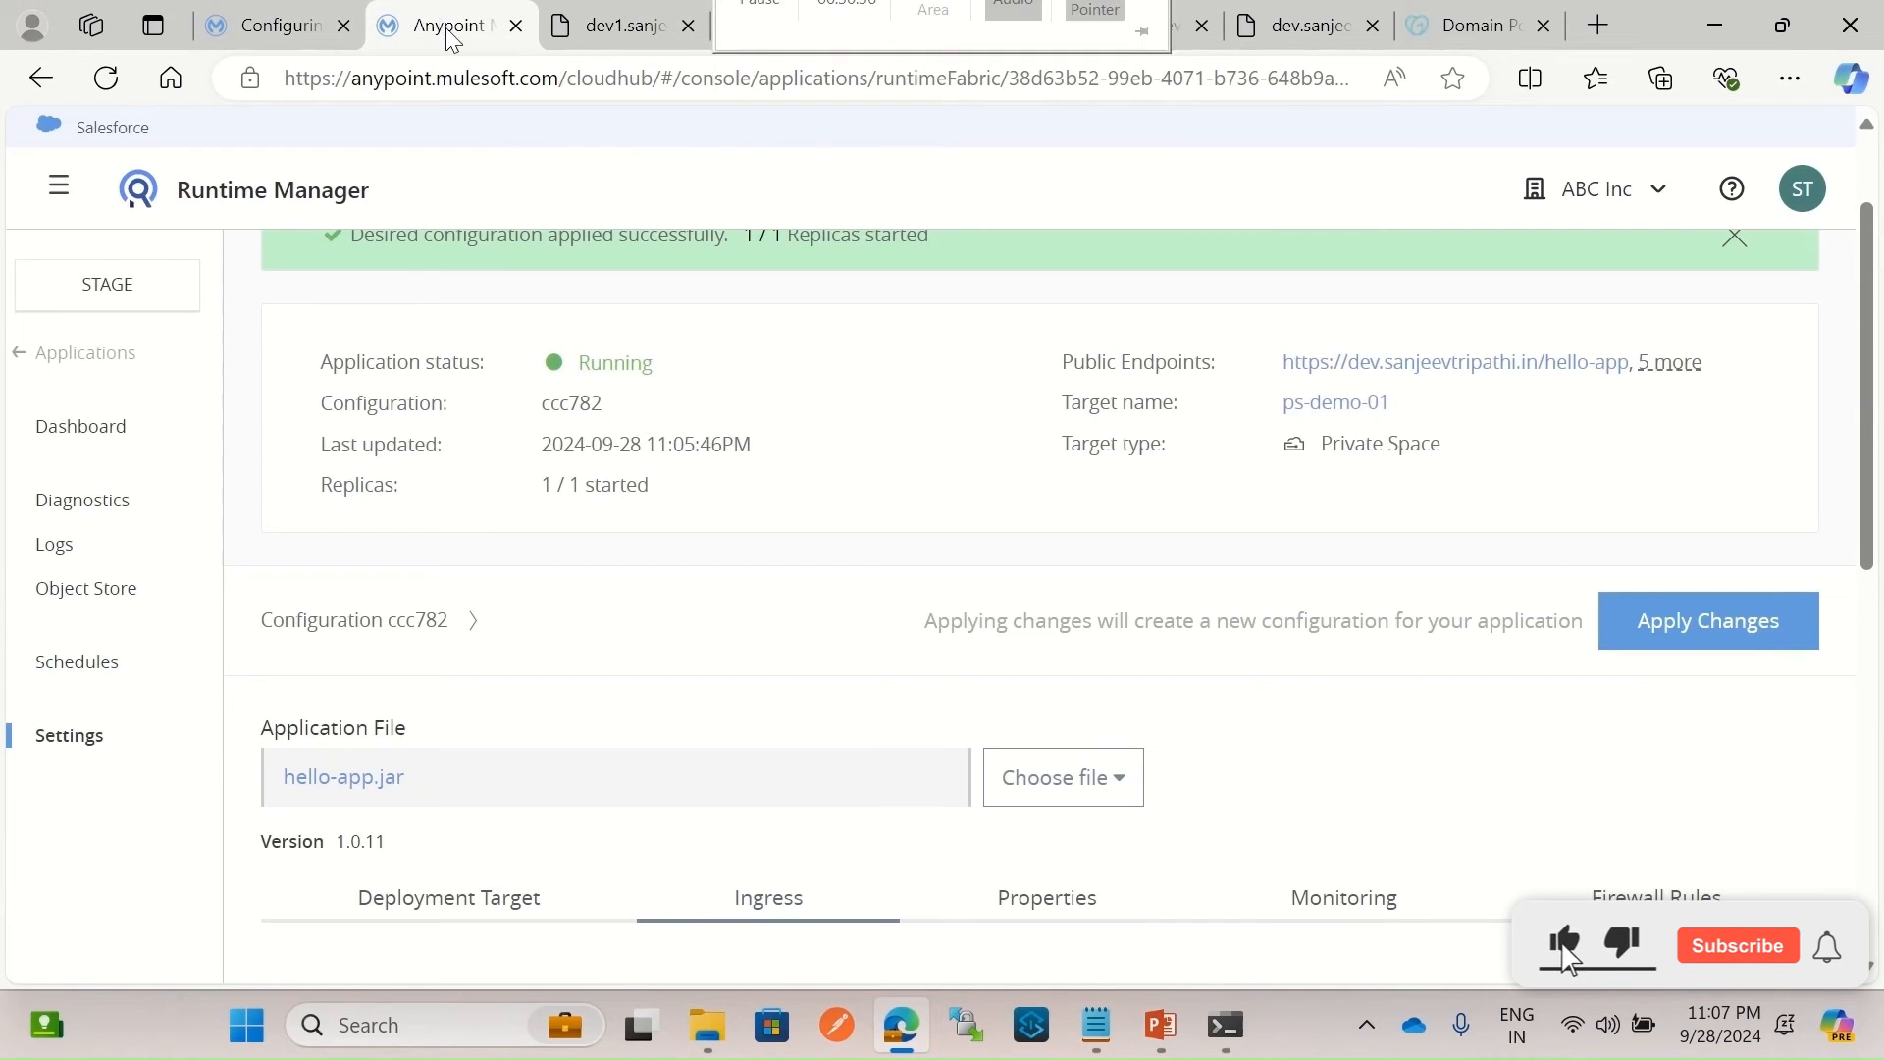
scroll(1337, 687, down, 8)
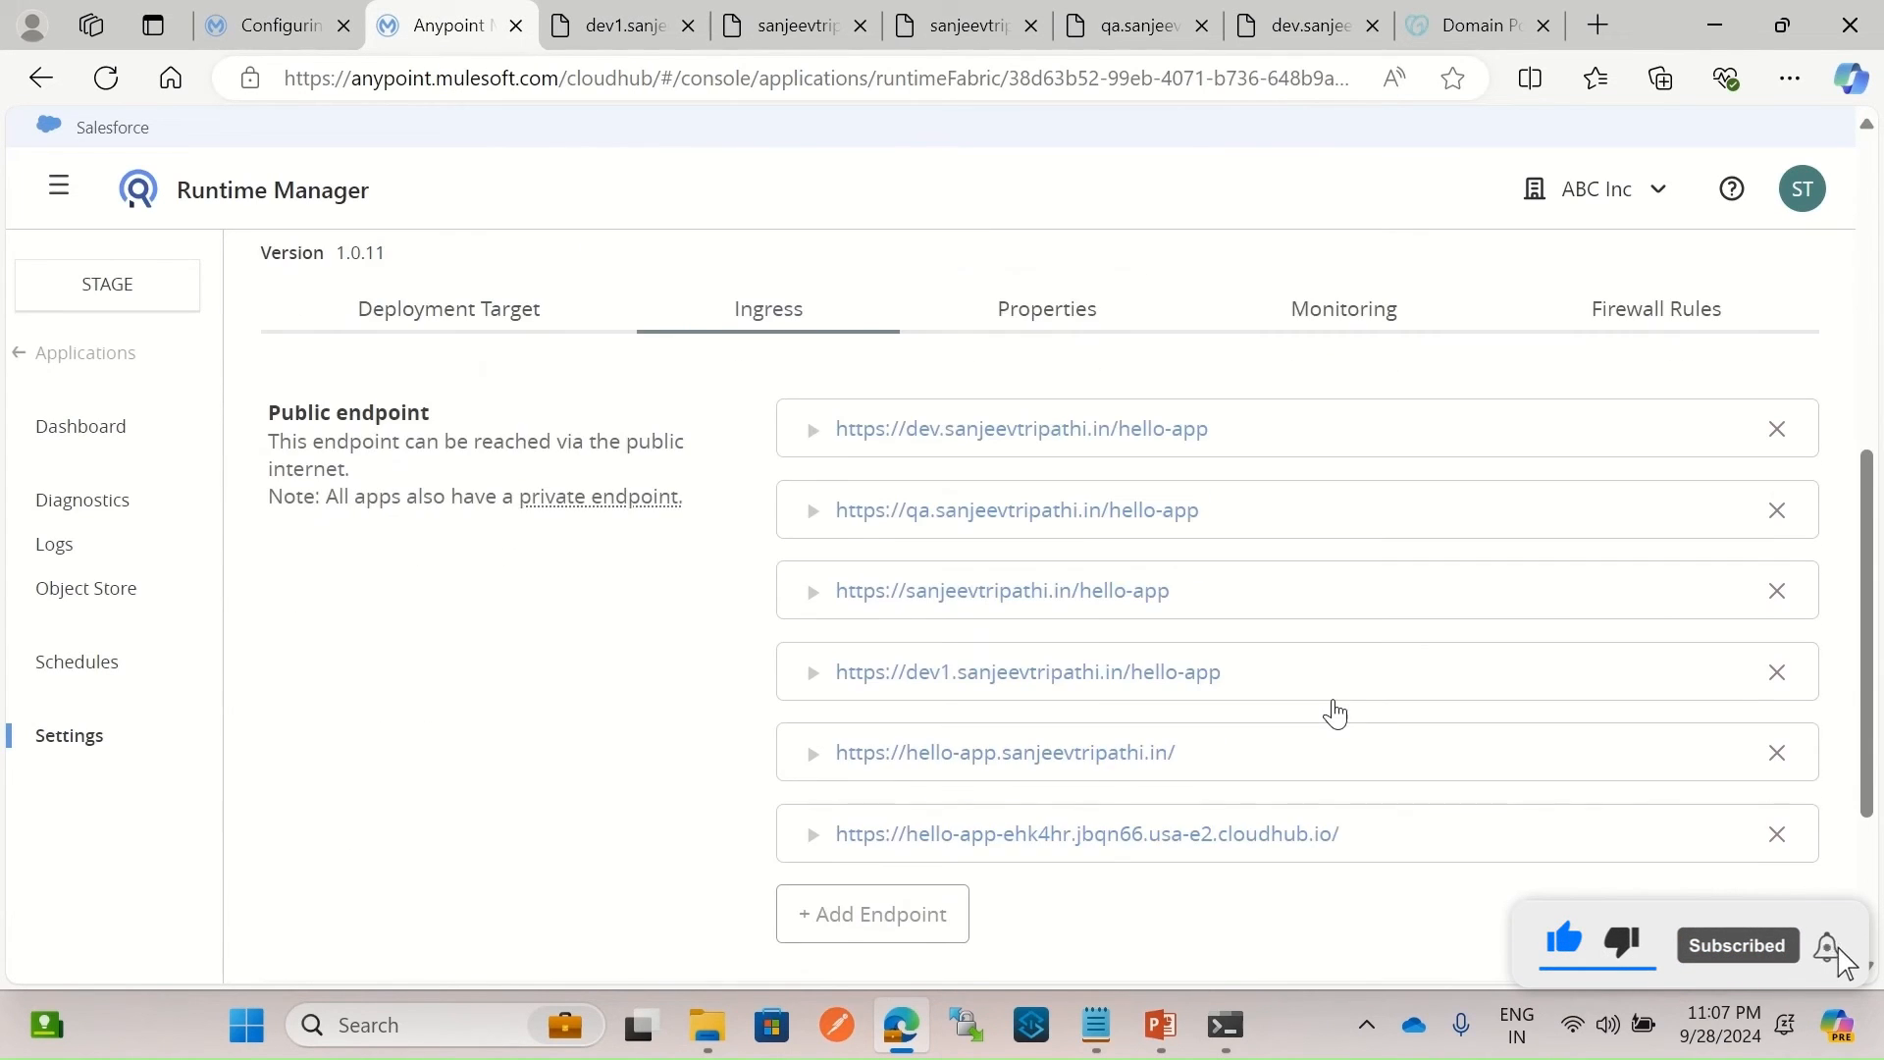
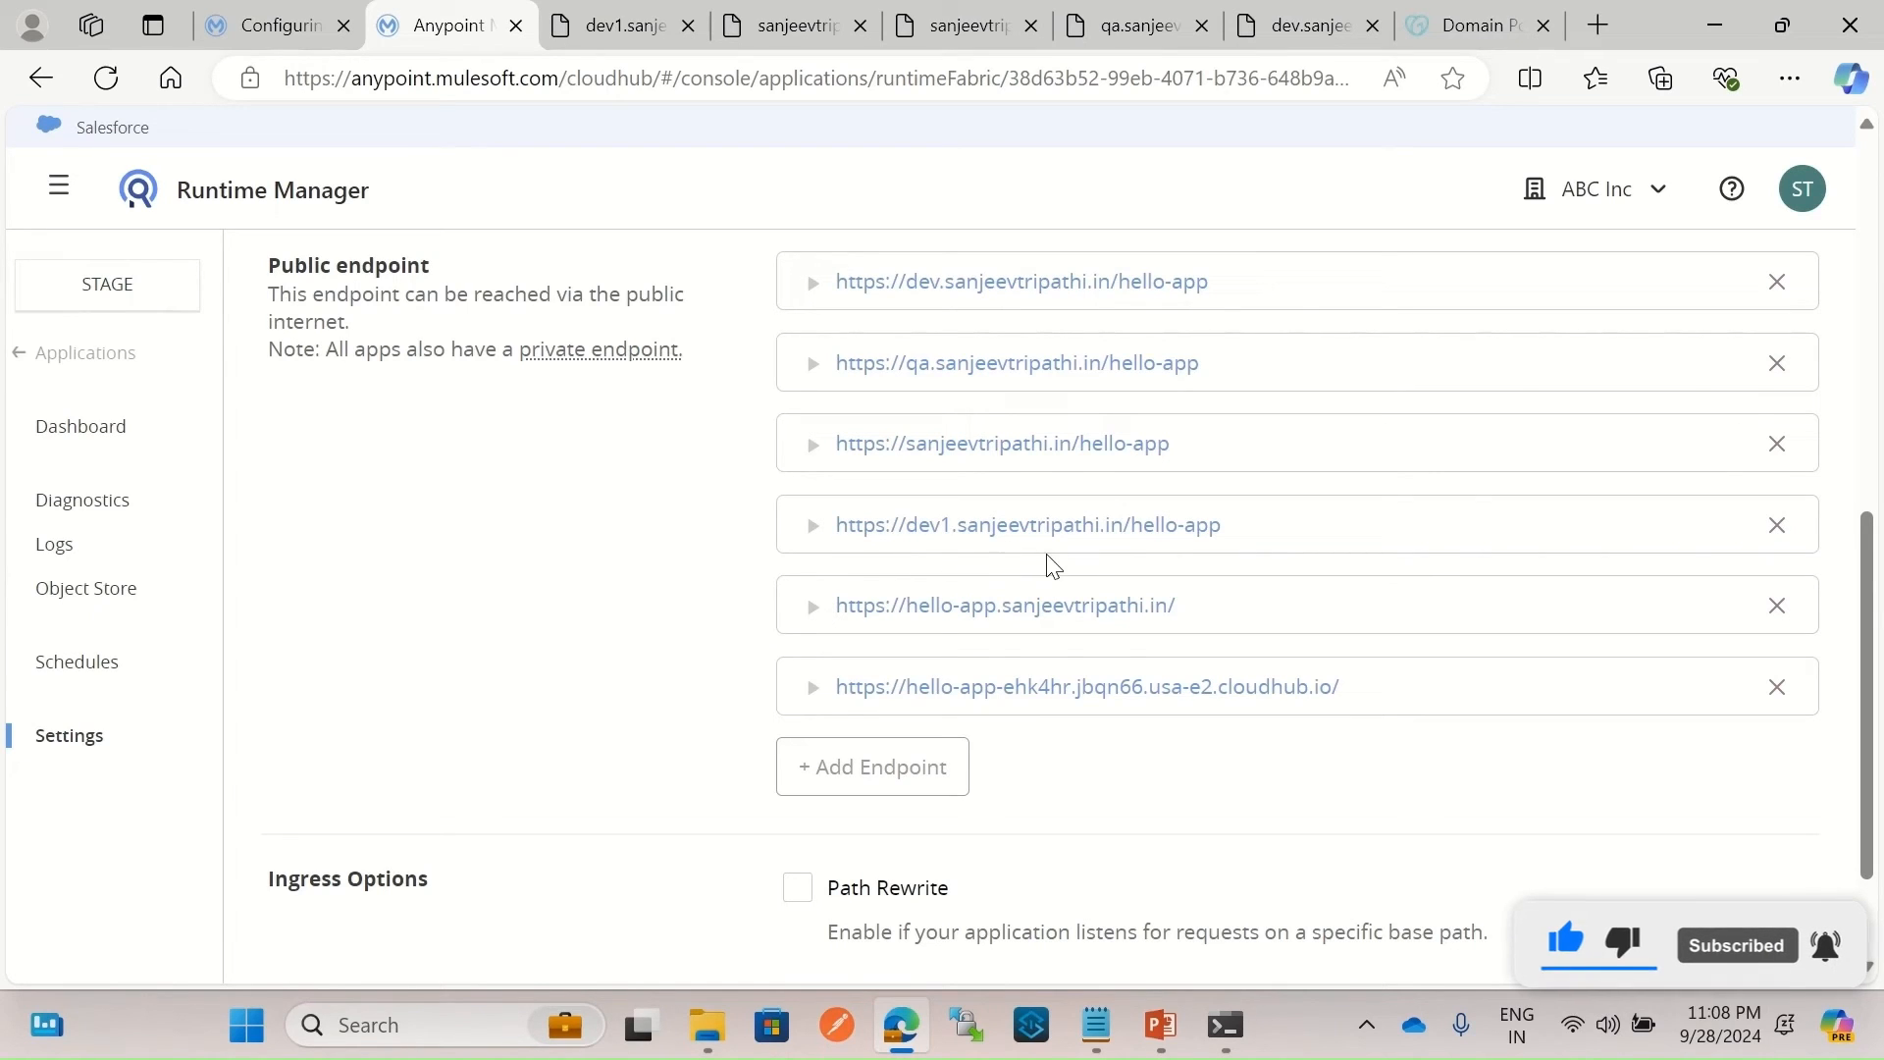
Switch to the domain's GoDaddy DNS records and open the root (@) A record to examine its IP value.
scroll(967, 447, up, 1)
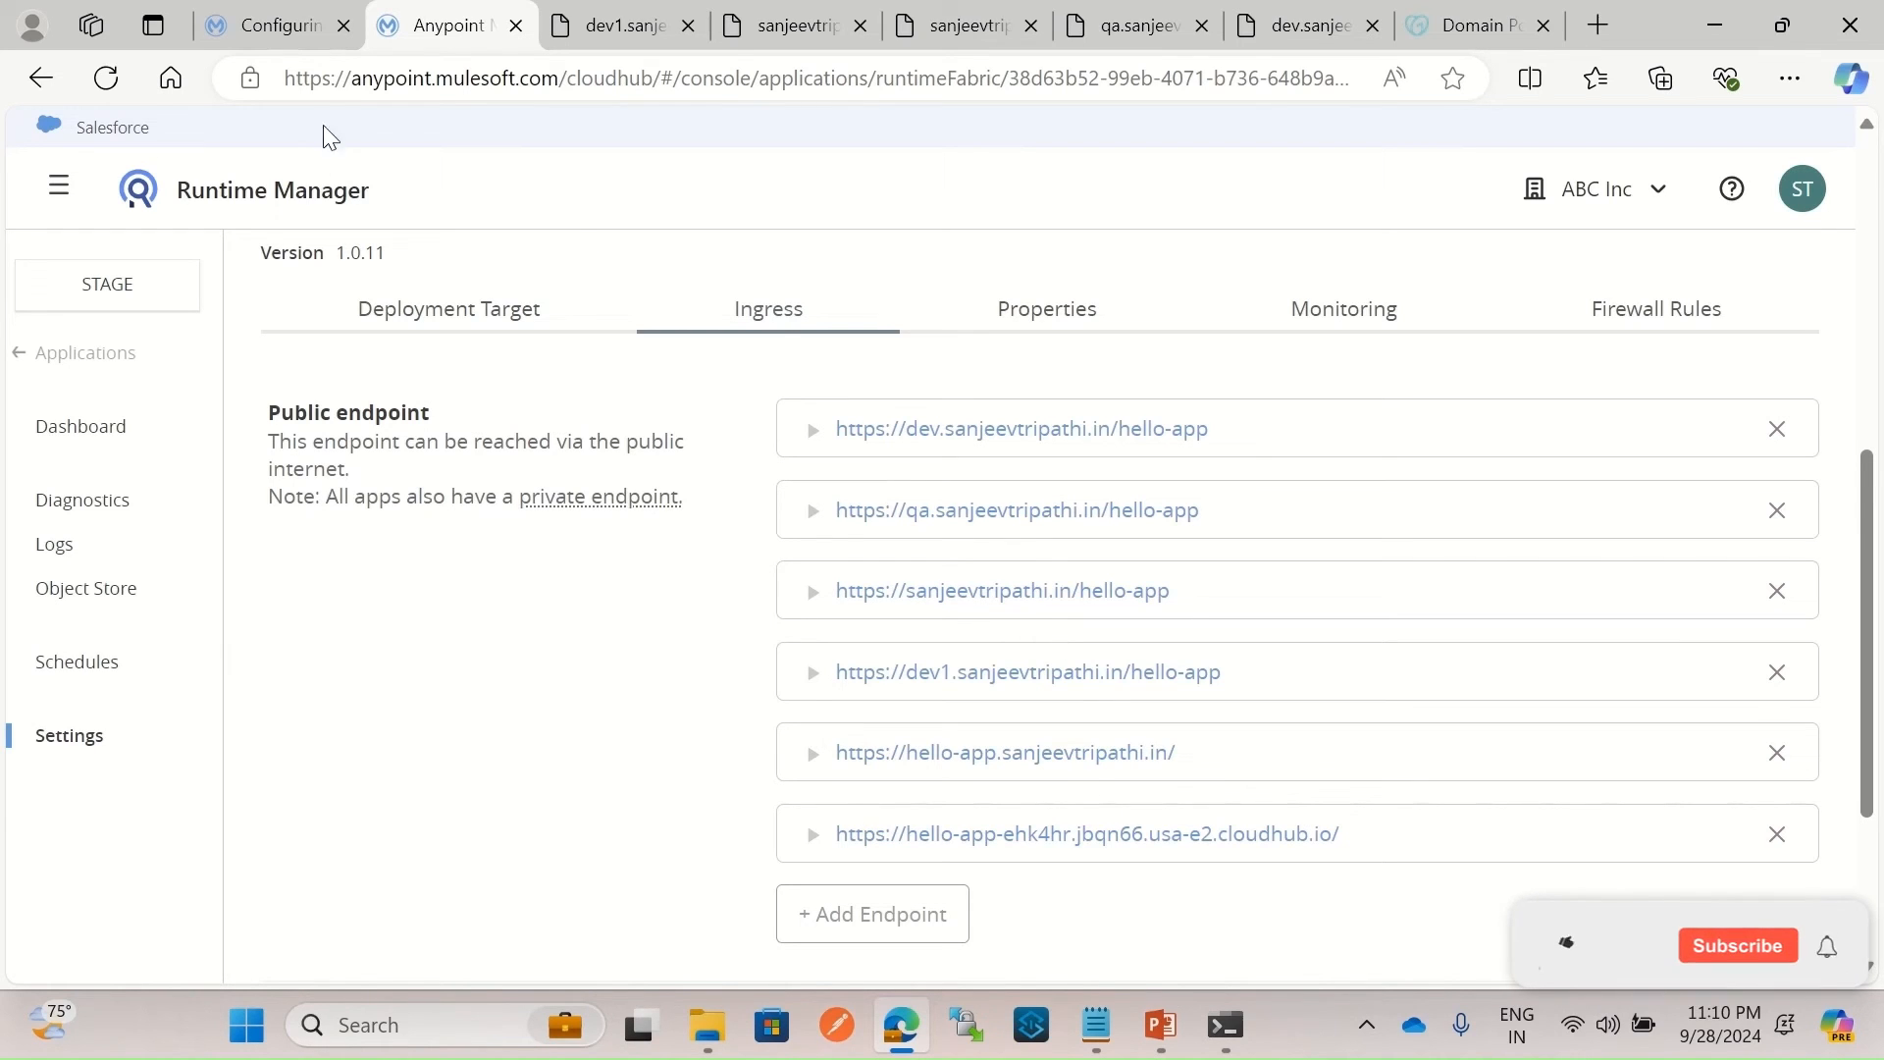
click(1477, 24)
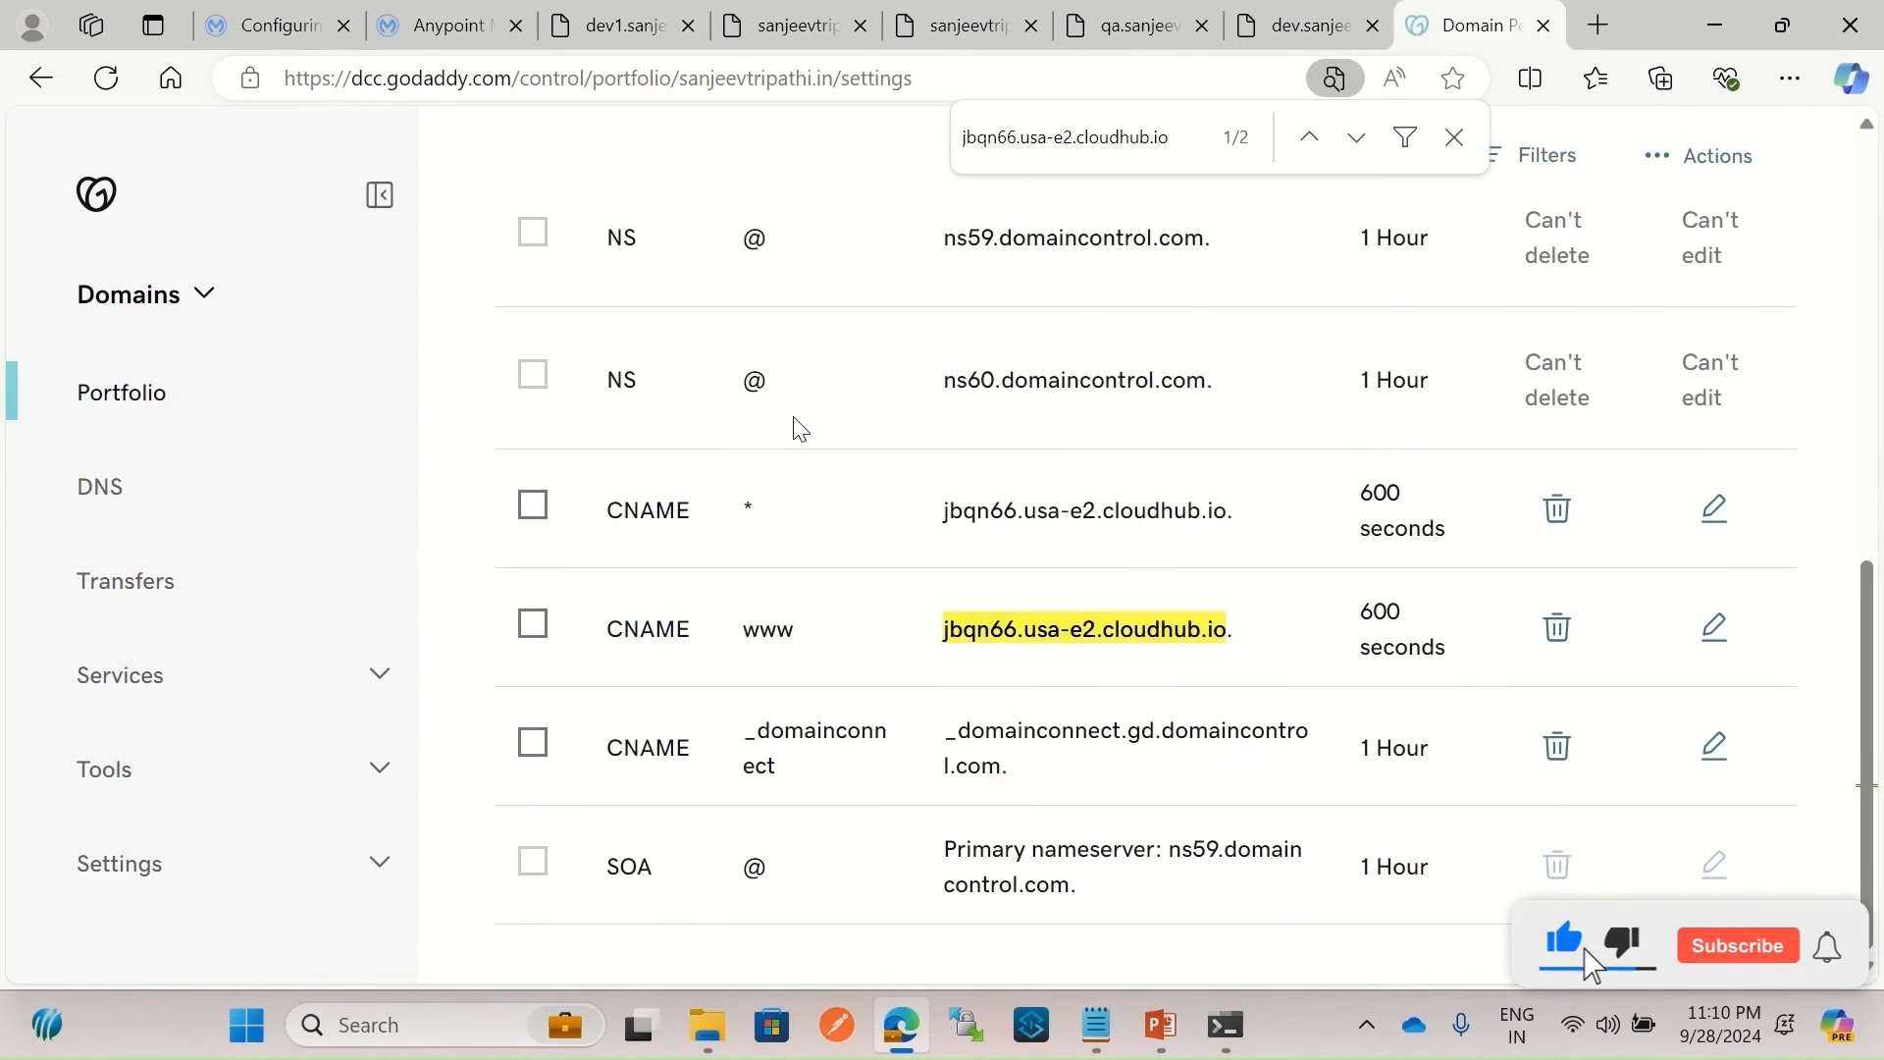
scroll(800, 429, up, 3)
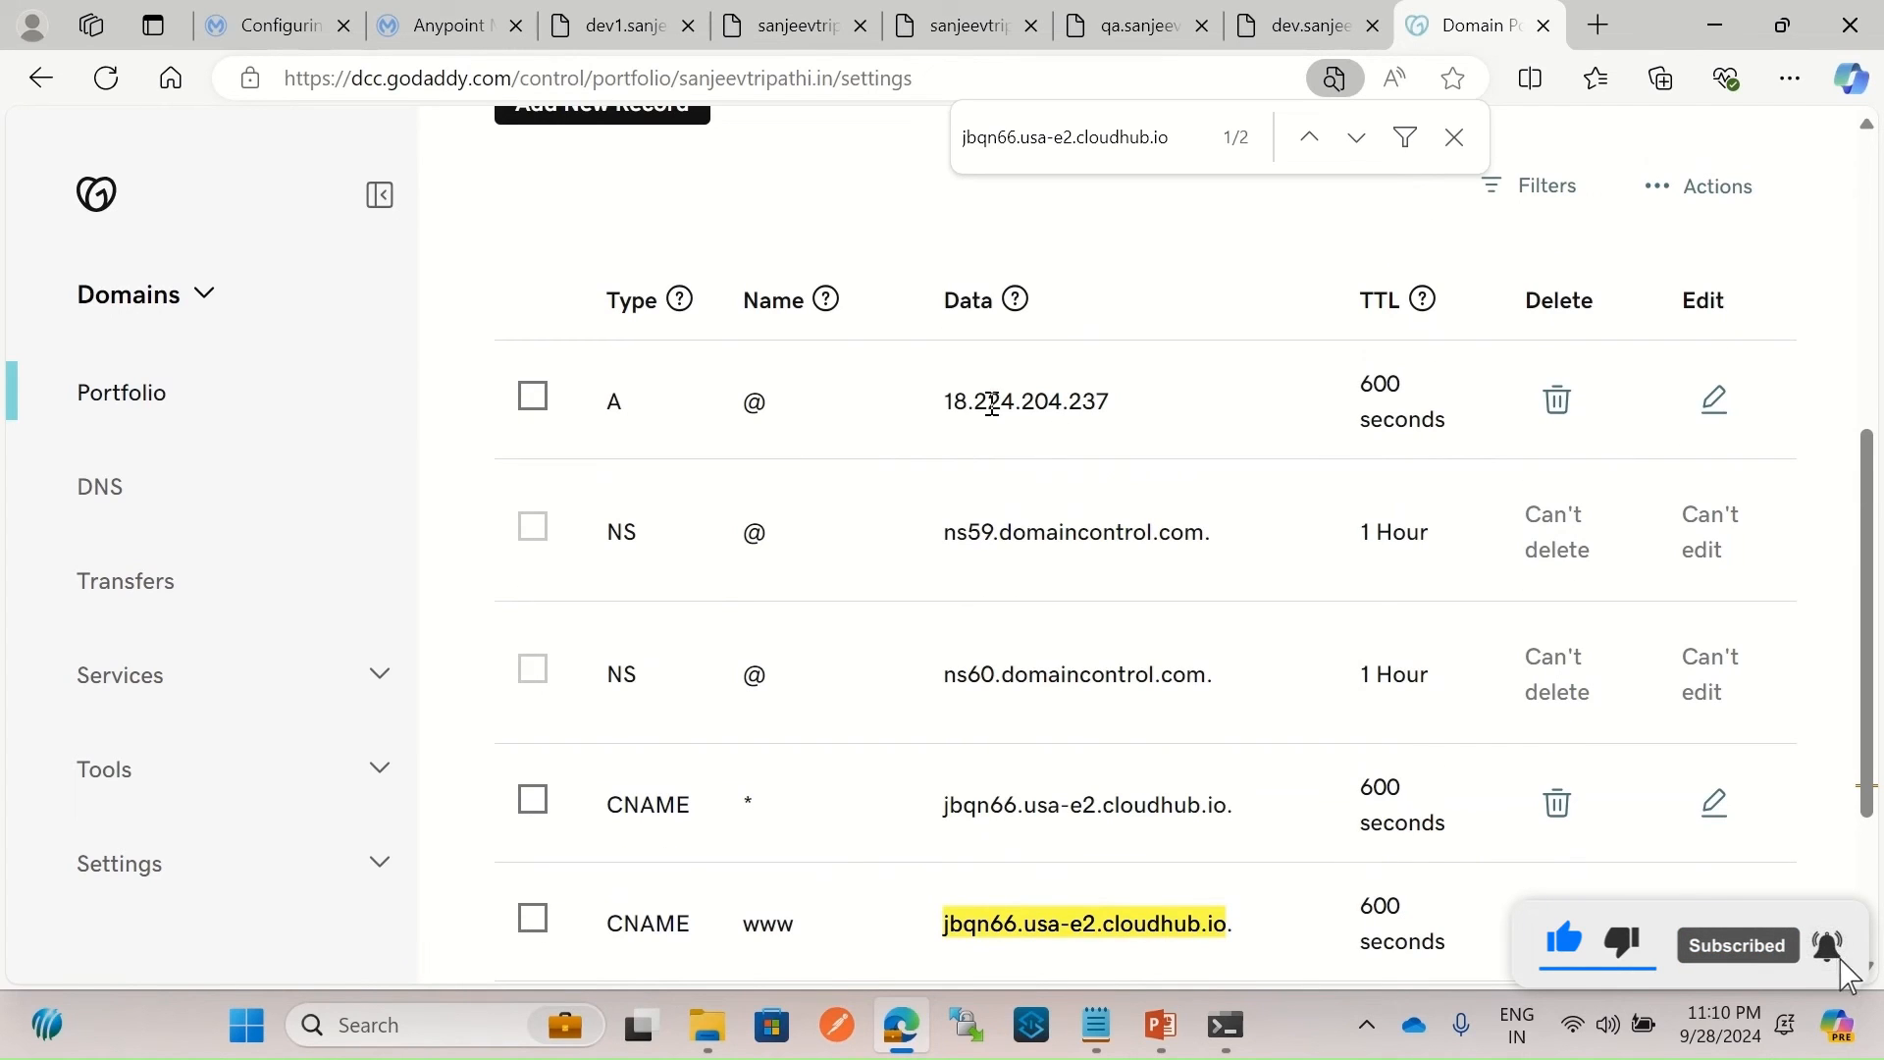
click(1717, 402)
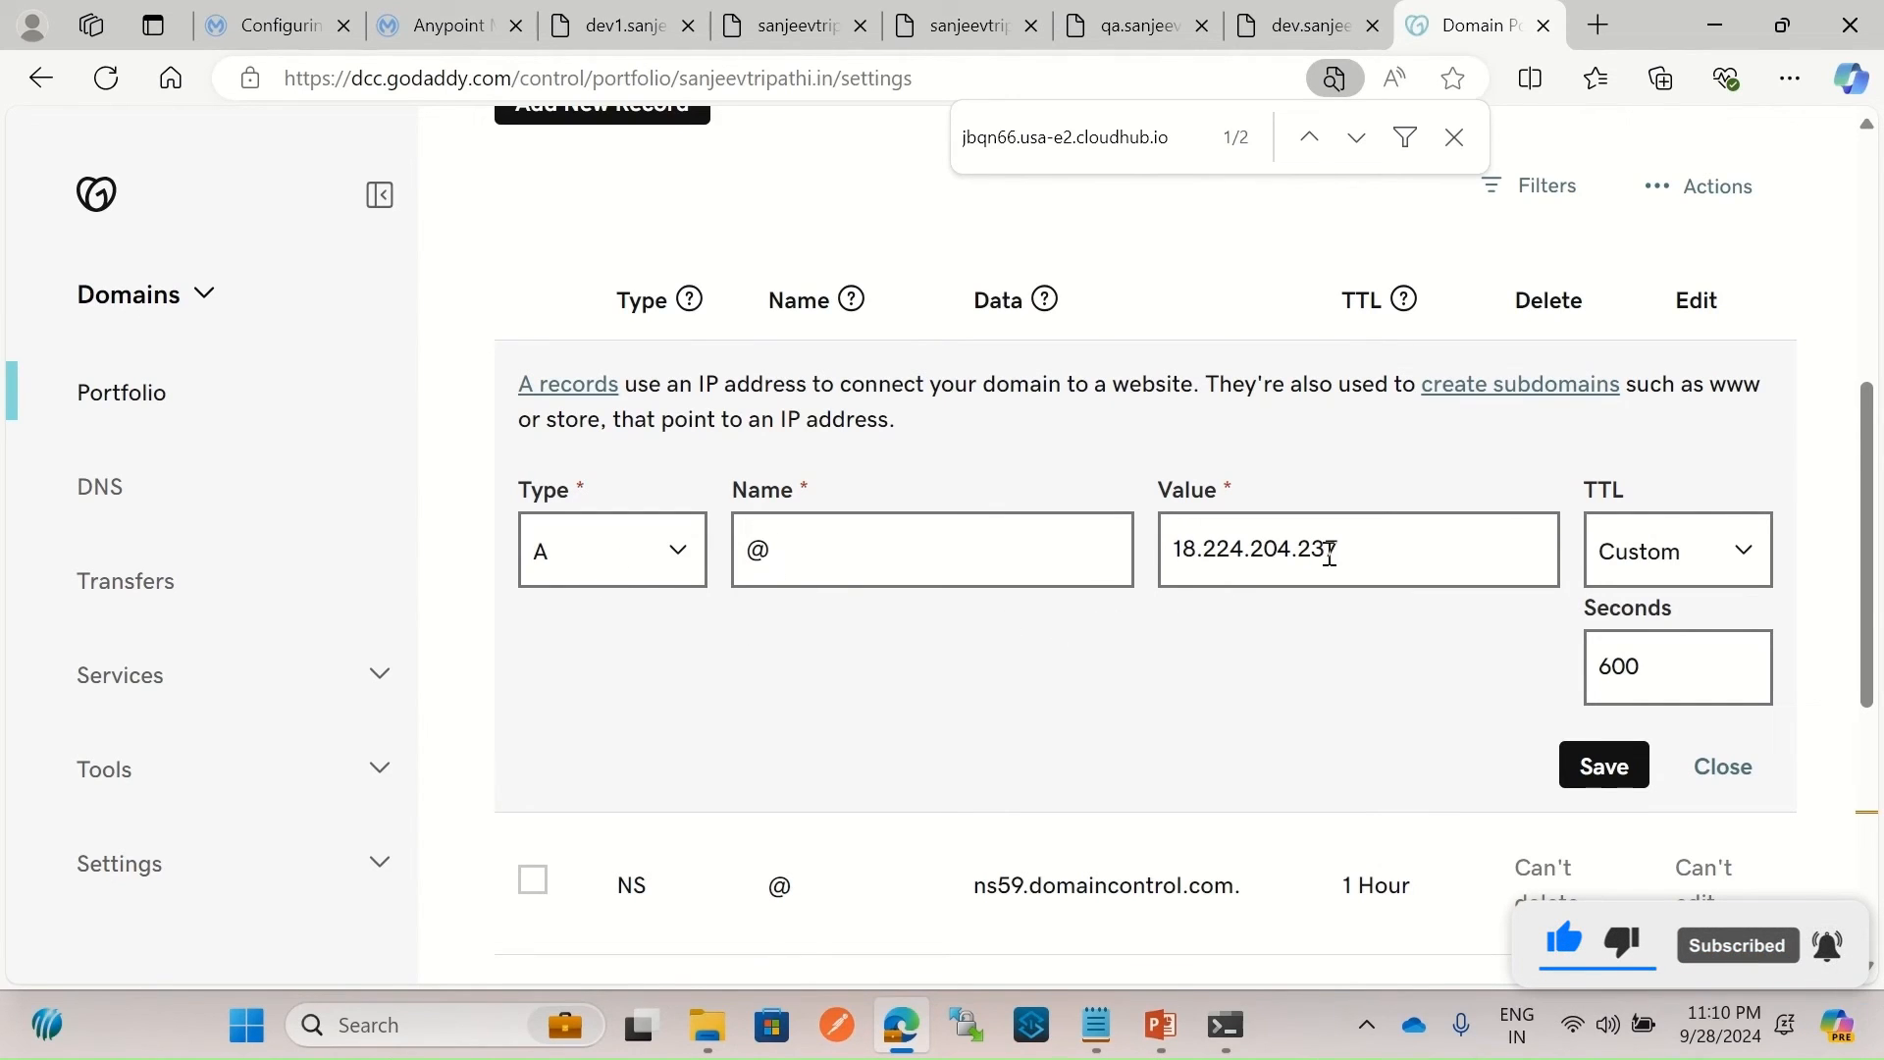
click(1373, 551)
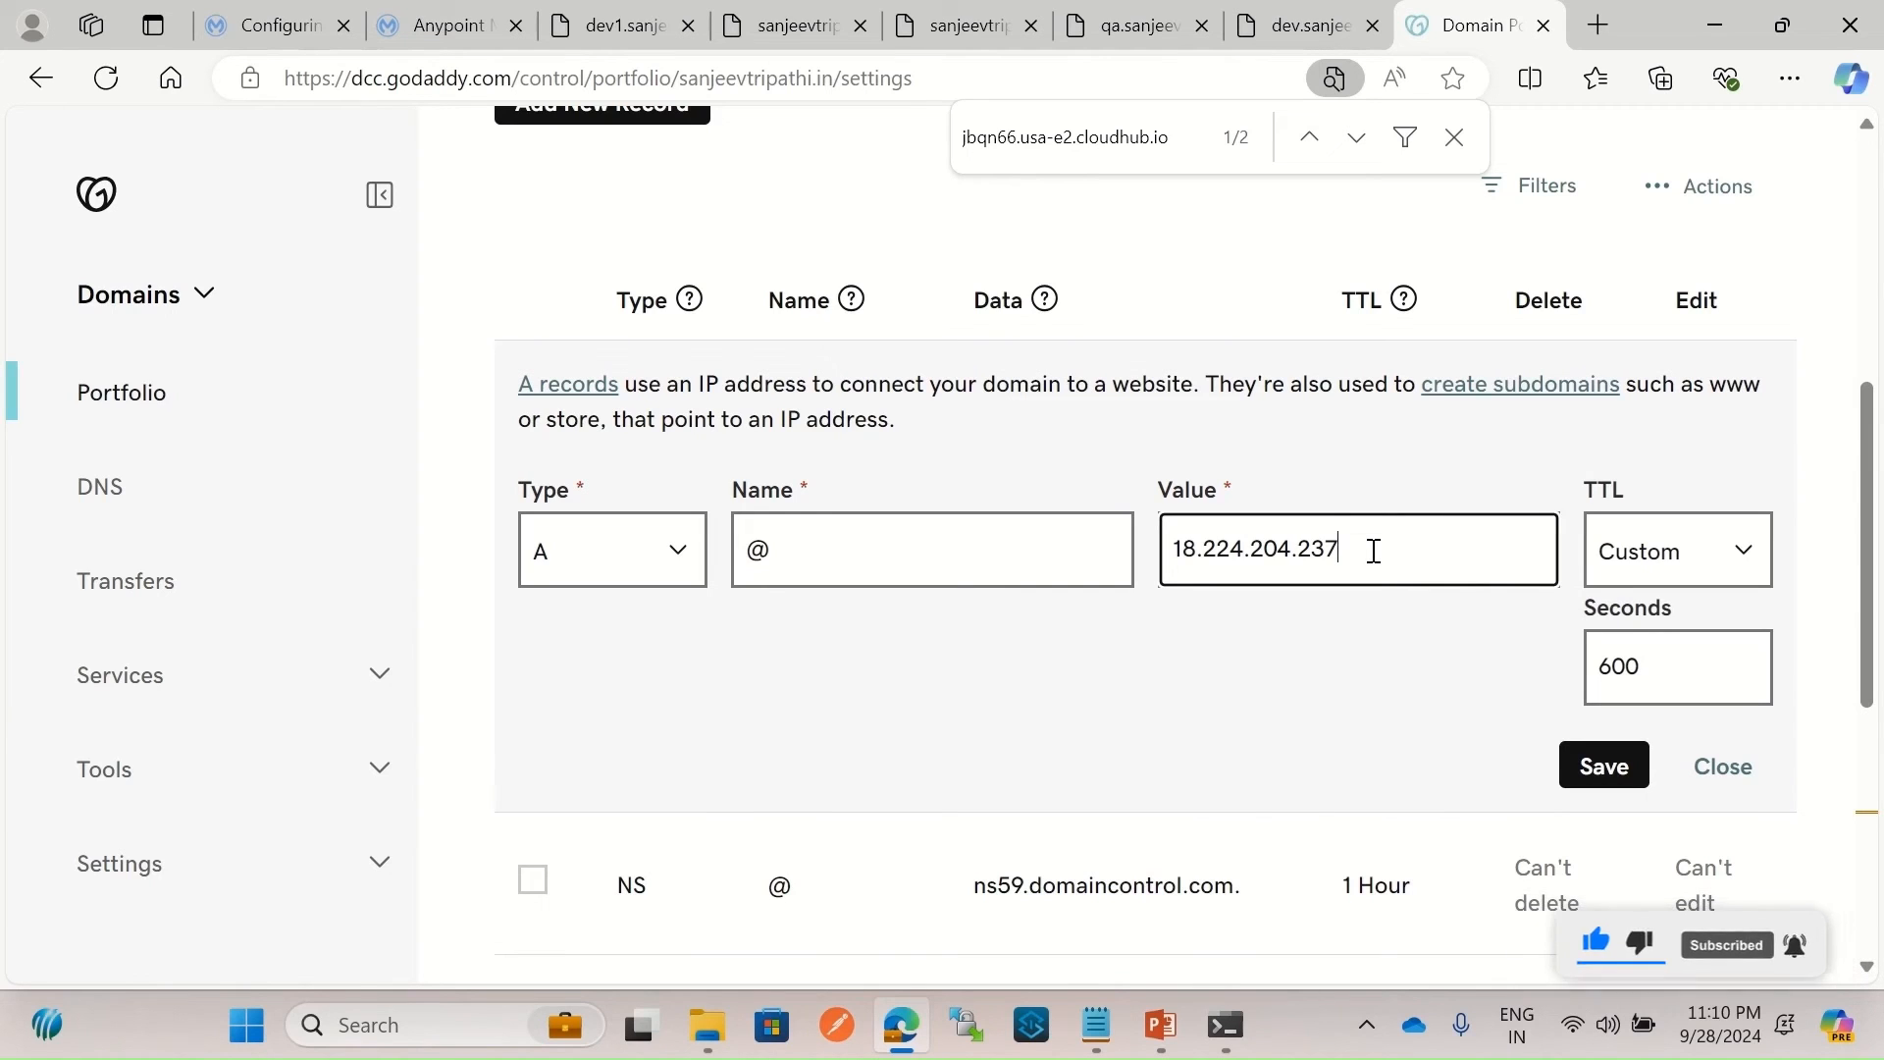
drag(1372, 551, 1181, 557)
click(1341, 551)
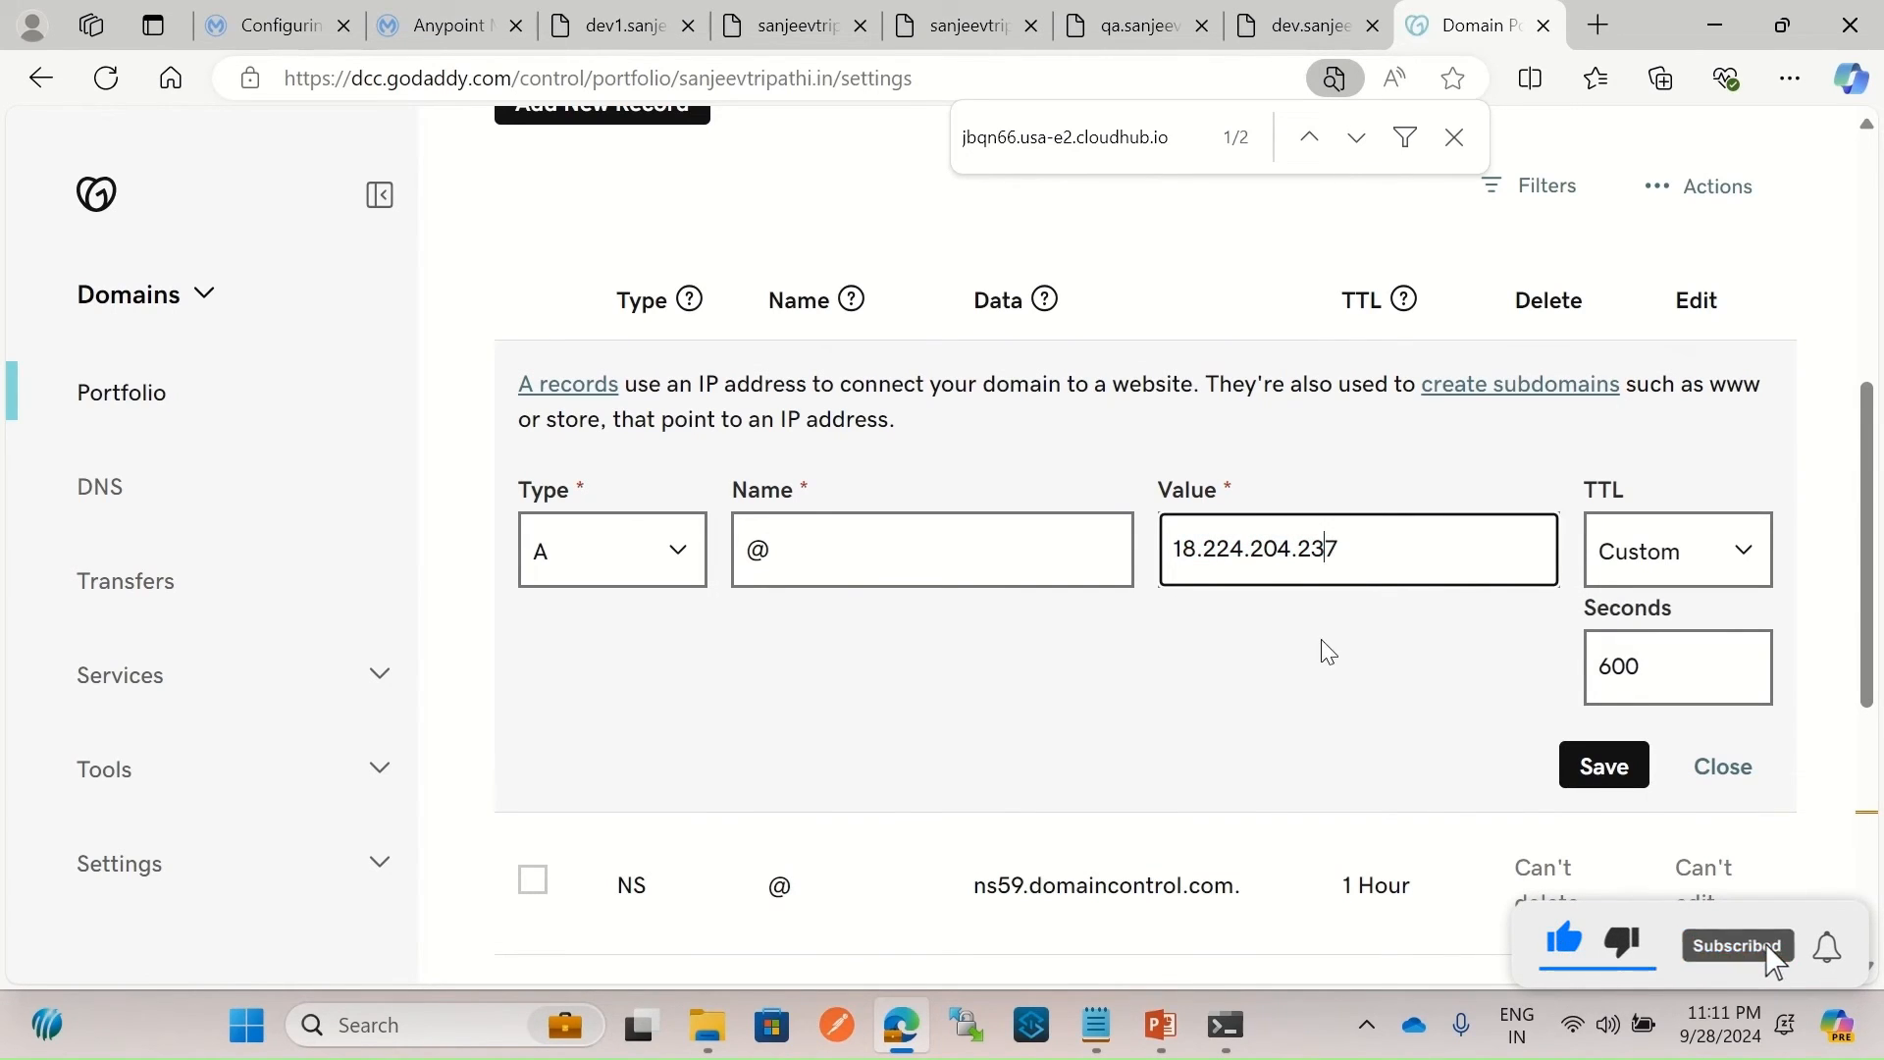
Open private space ps-demo-01 in Runtime Manager and copy its public DNS target from the private network details.
mouse_move(922, 1048)
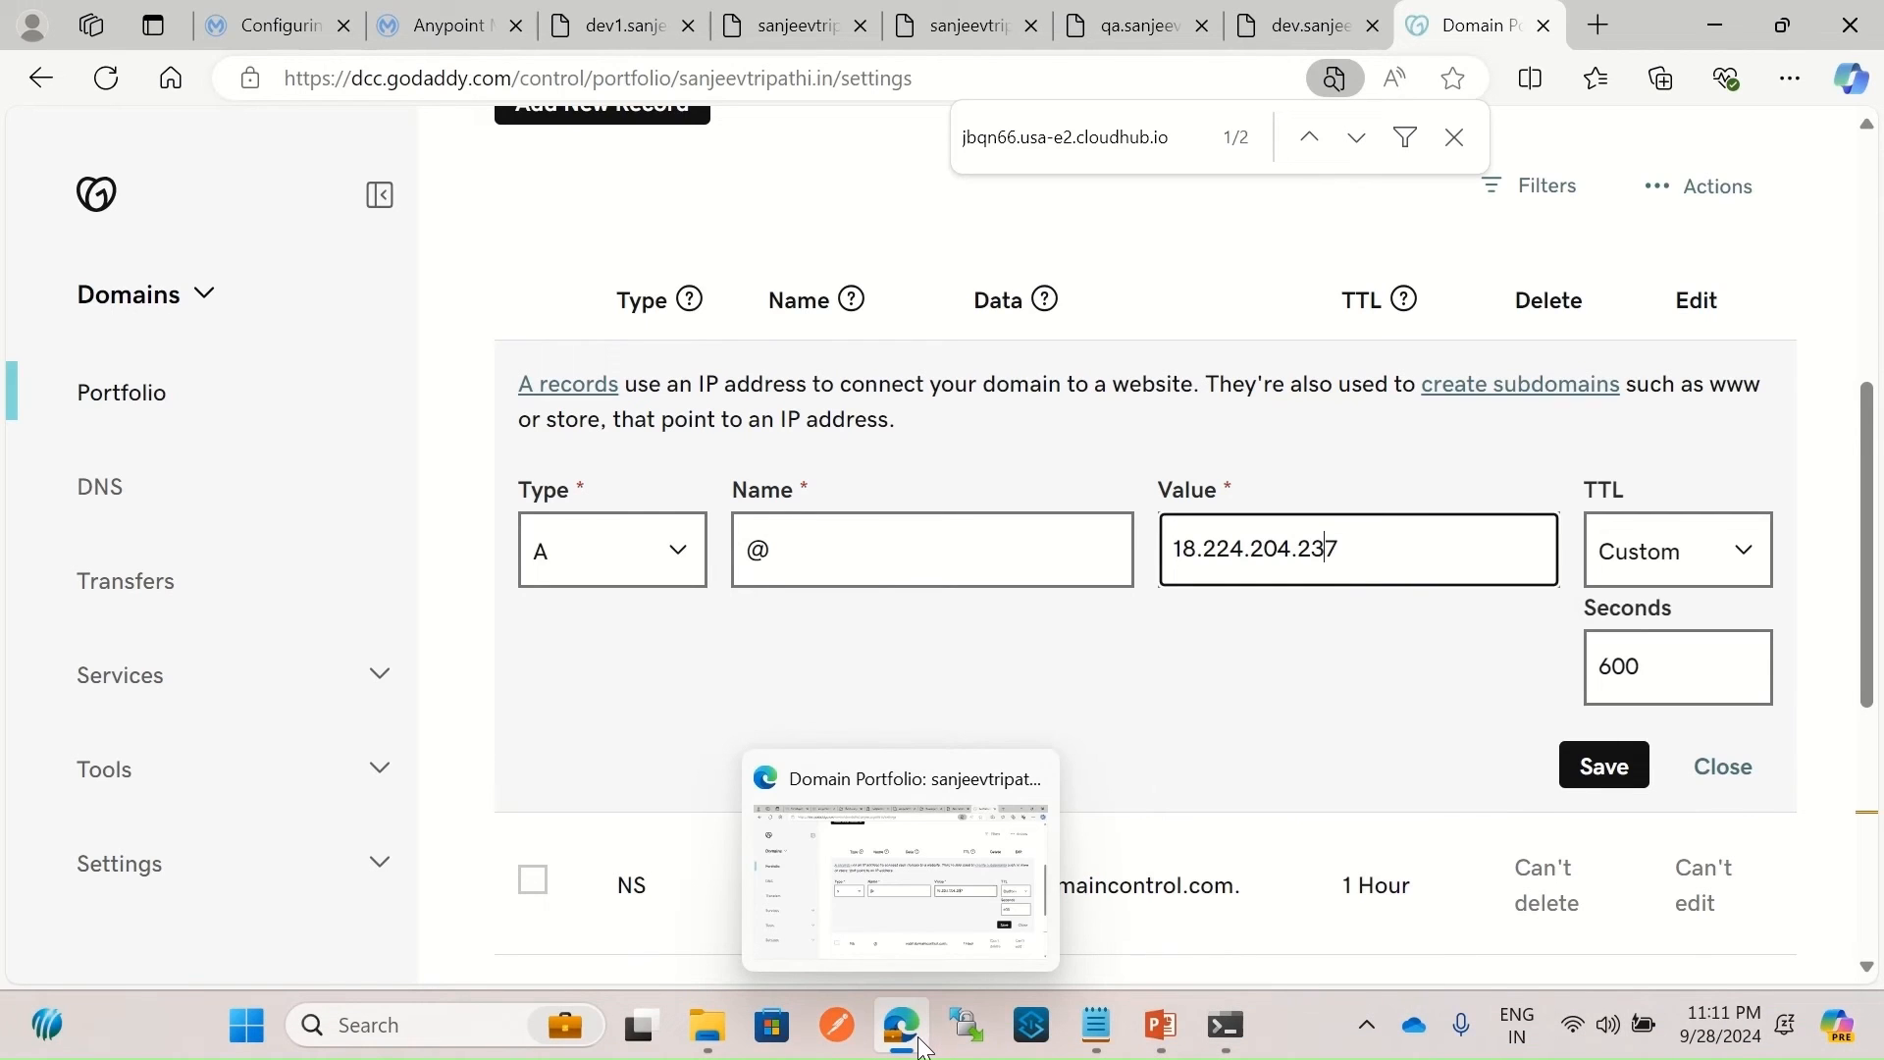
click(443, 47)
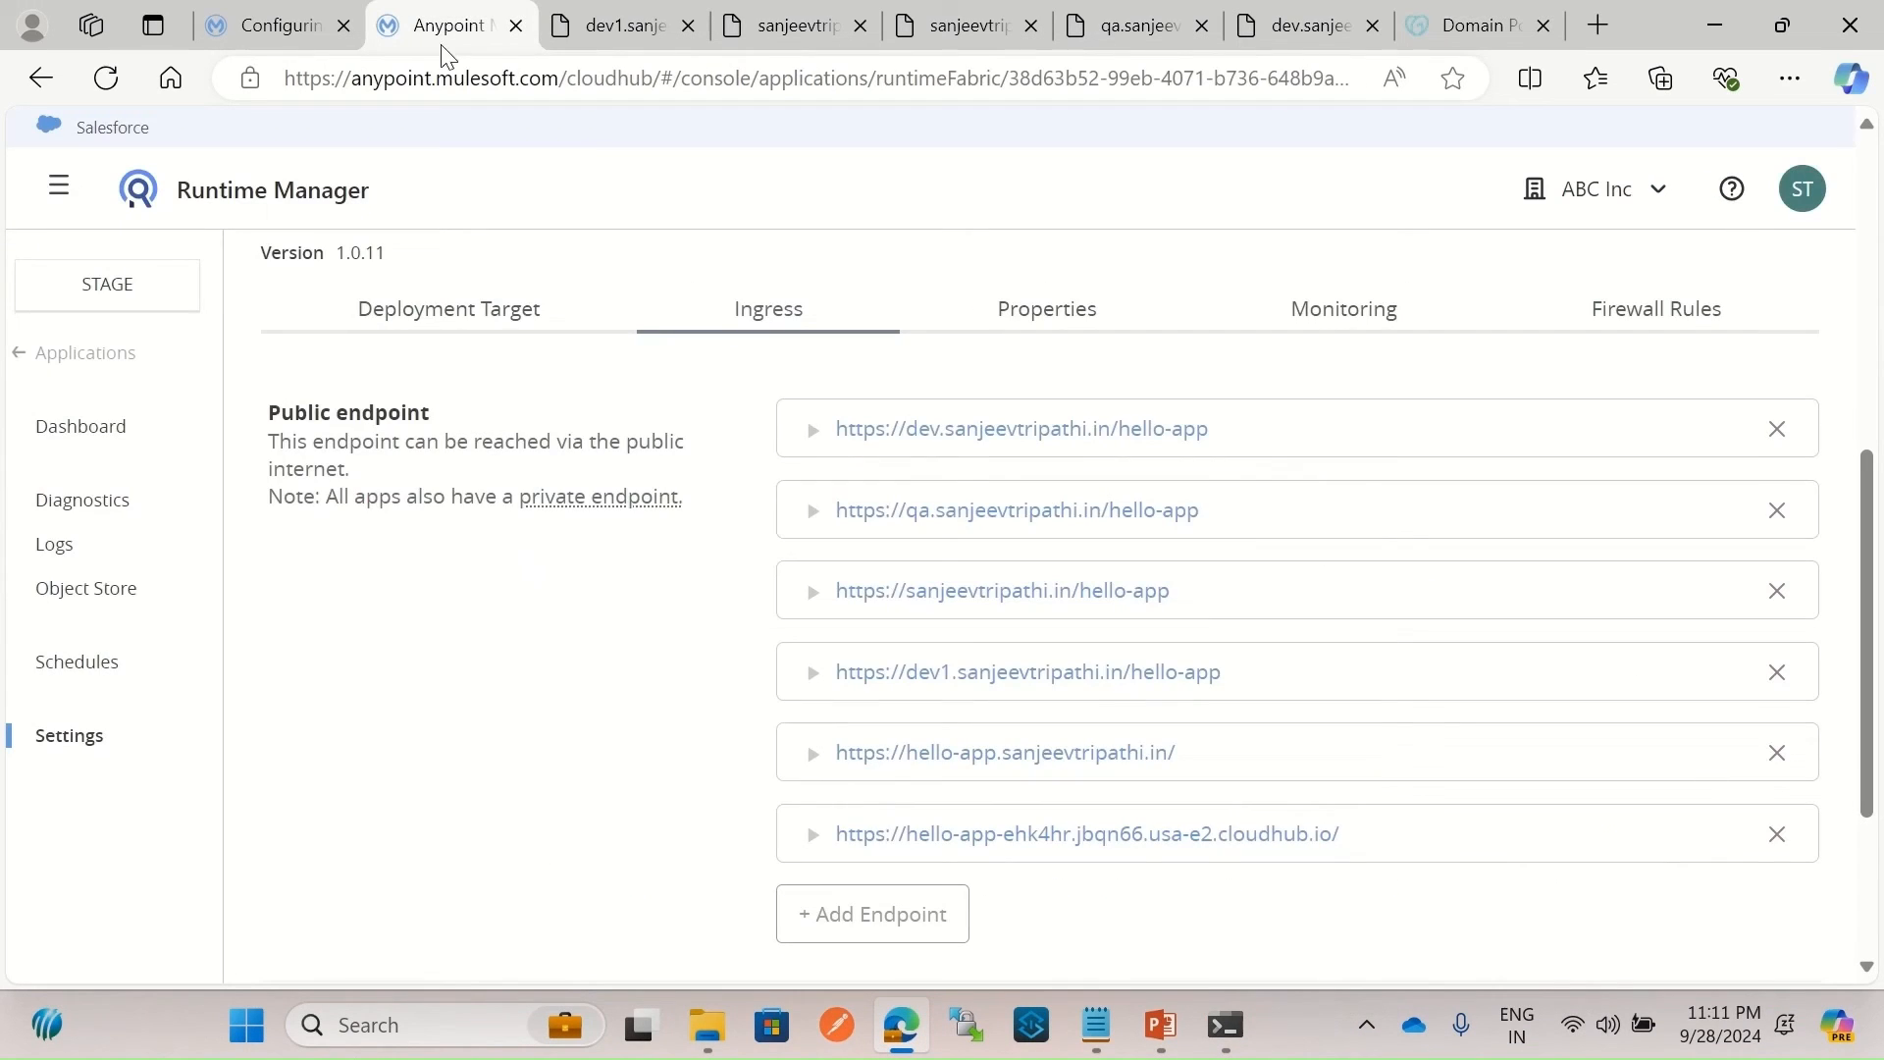
scroll(687, 471, up, 4)
click(69, 355)
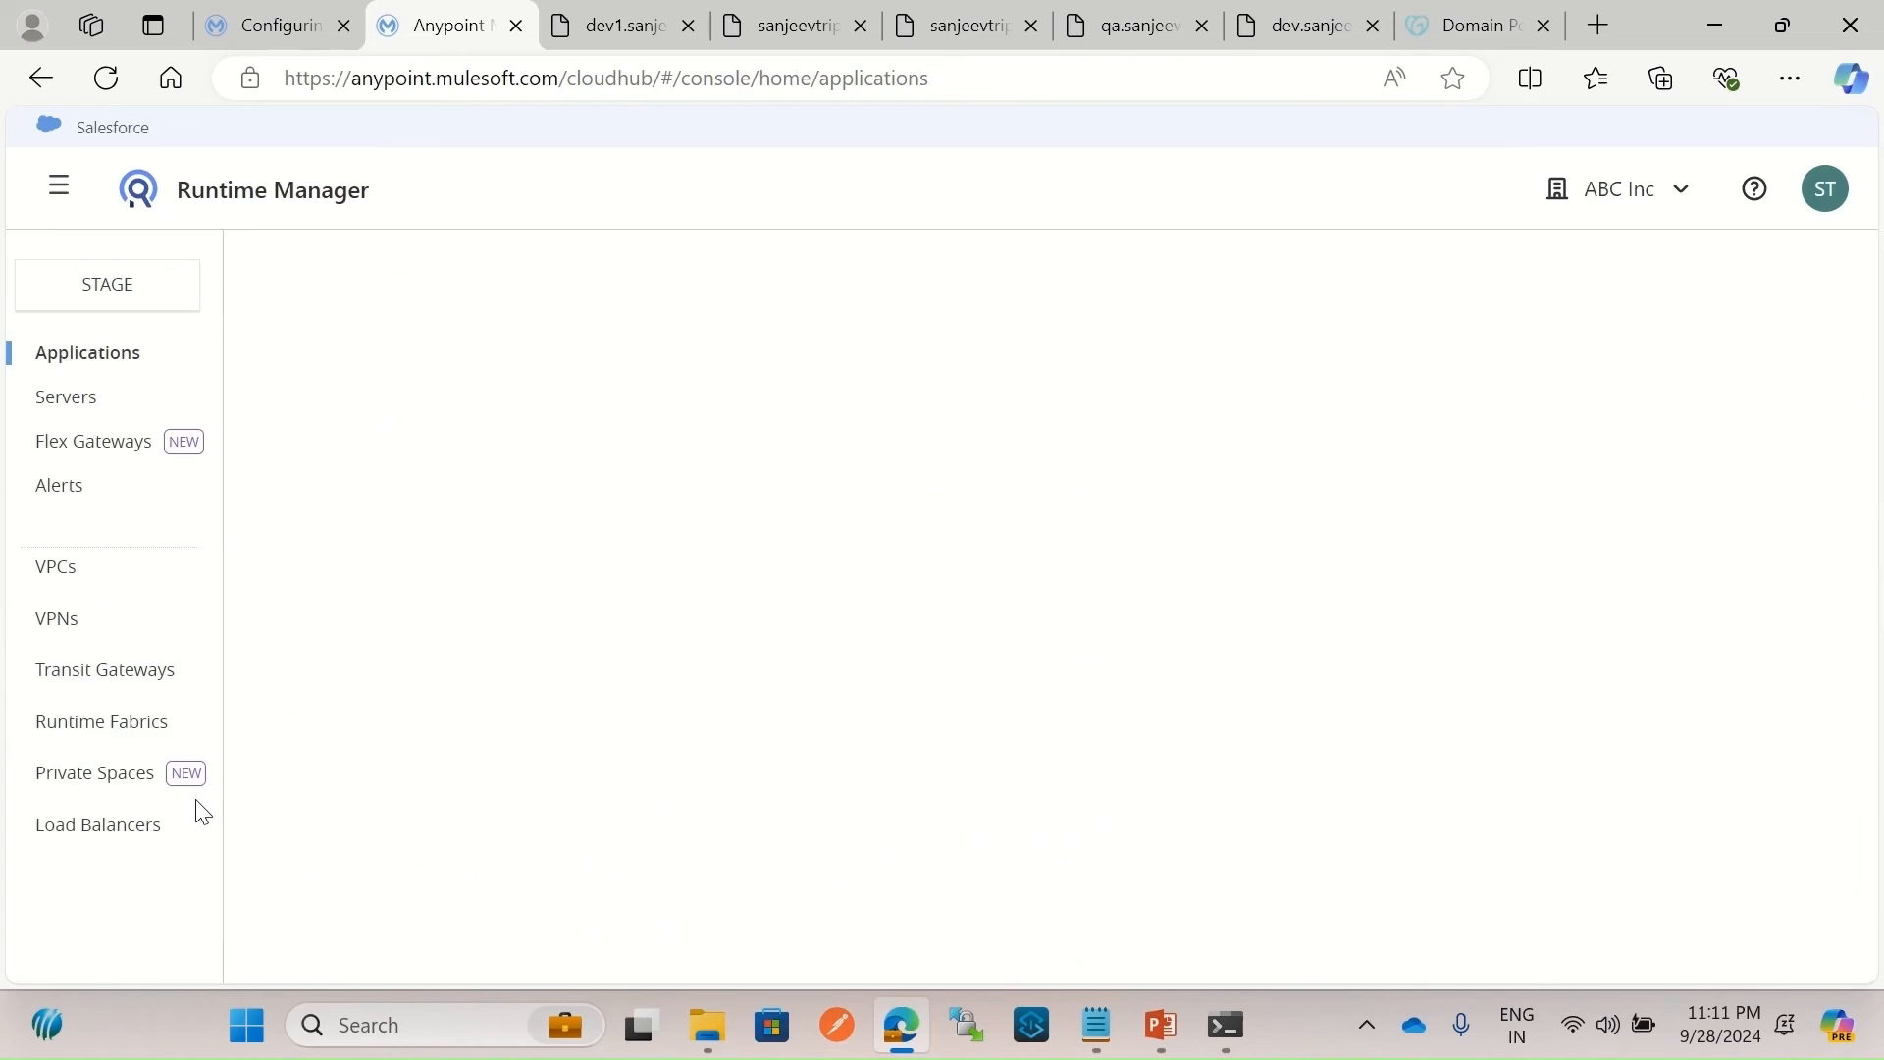
click(125, 785)
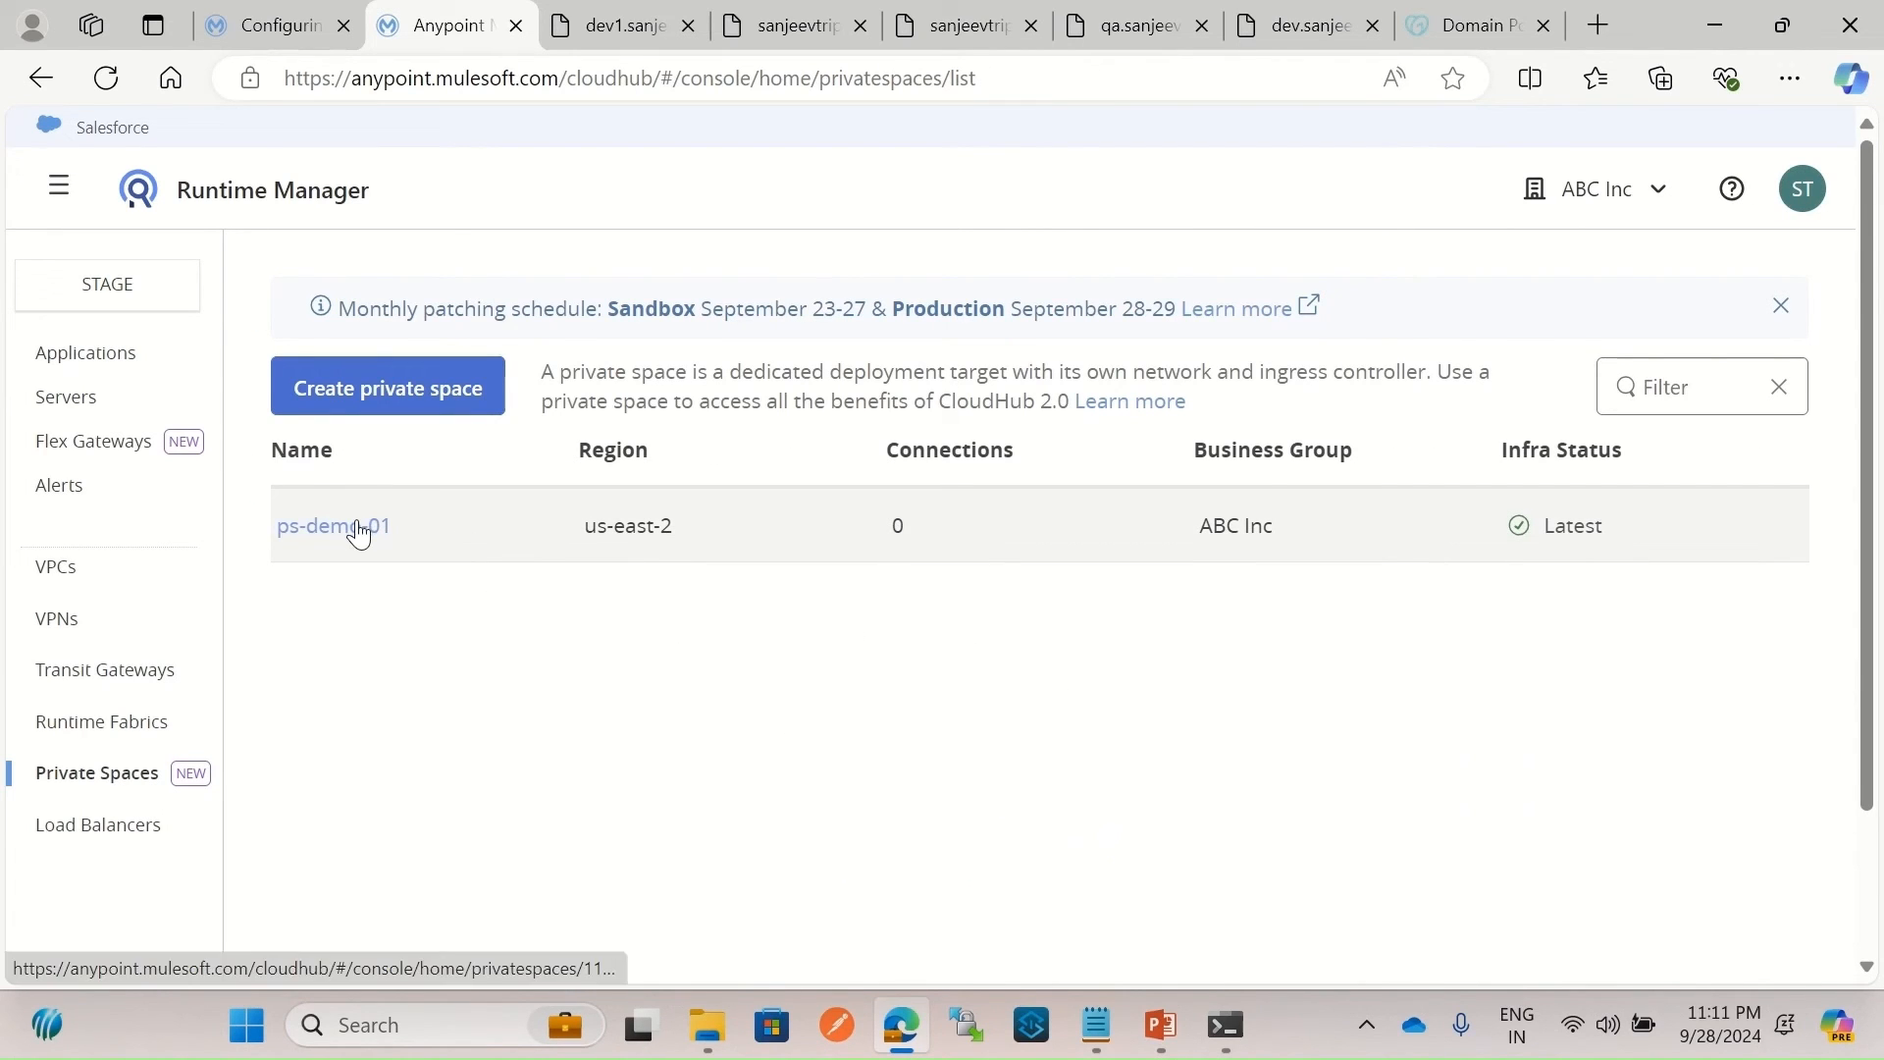
click(353, 529)
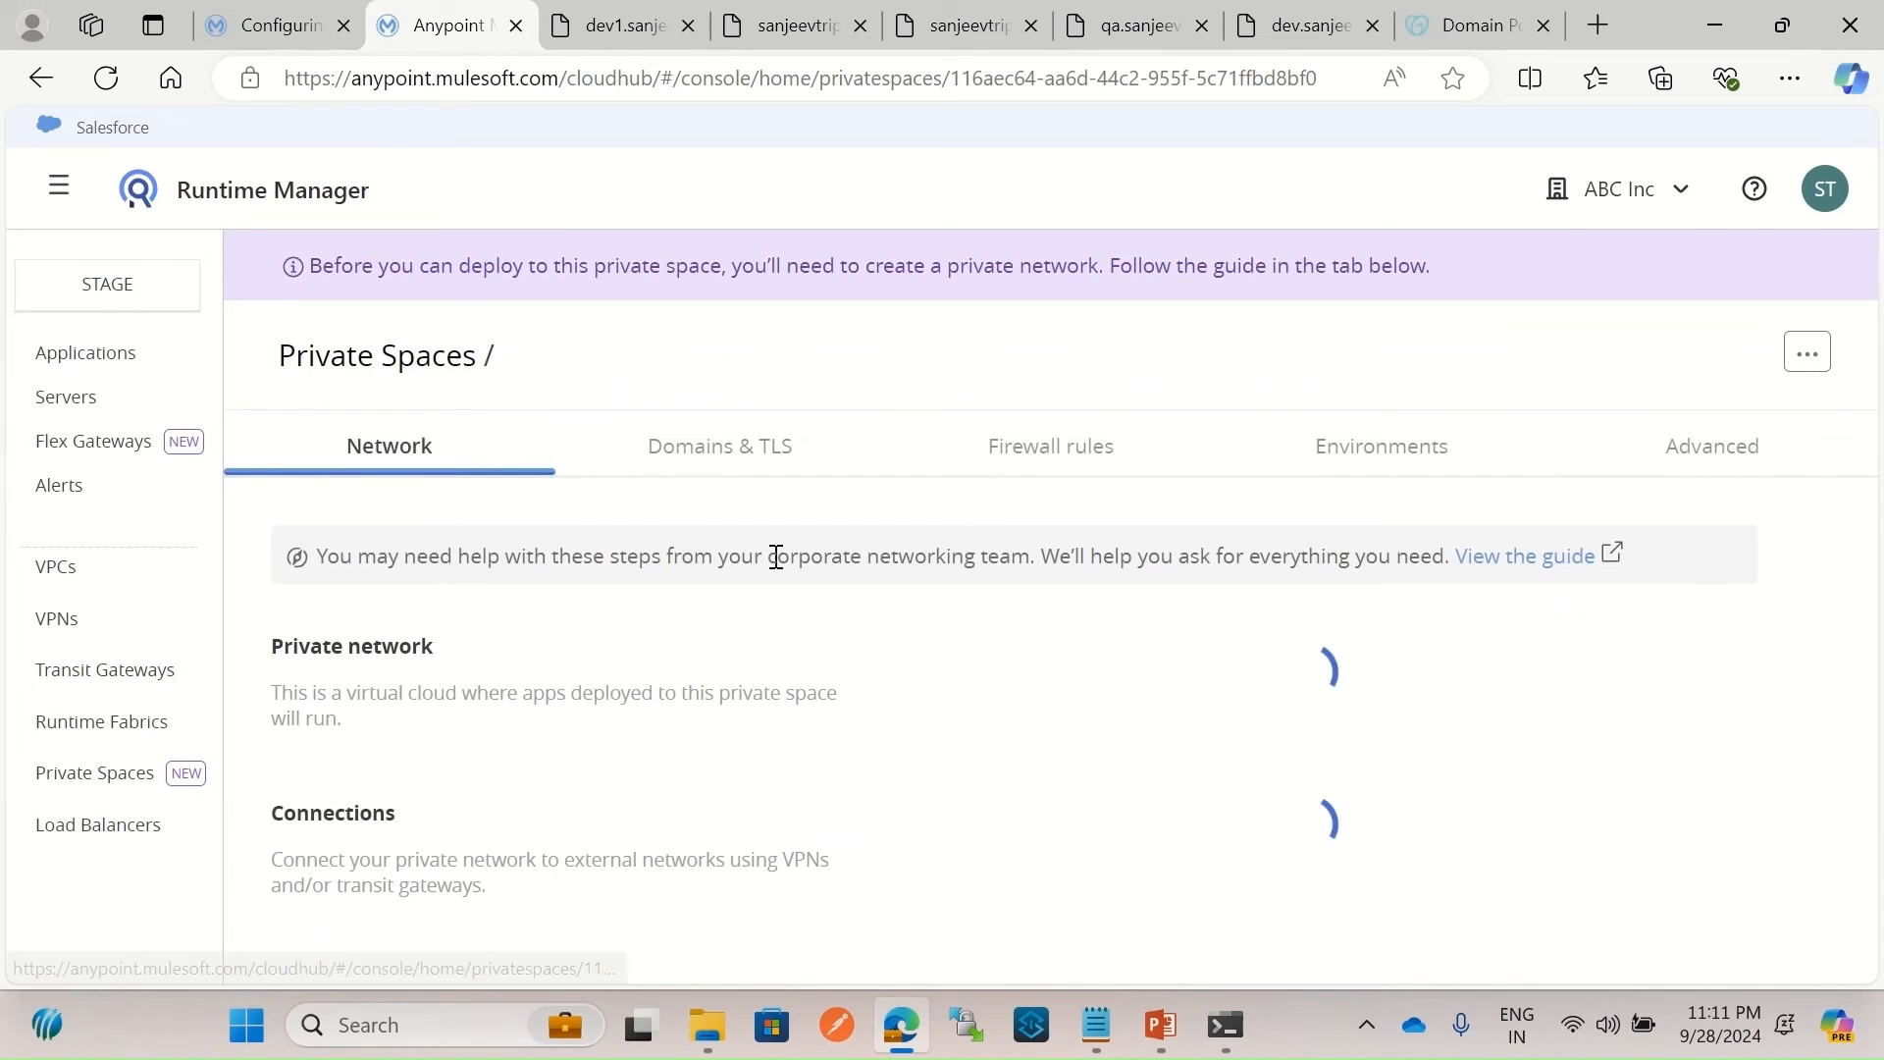
scroll(888, 646, down, 1)
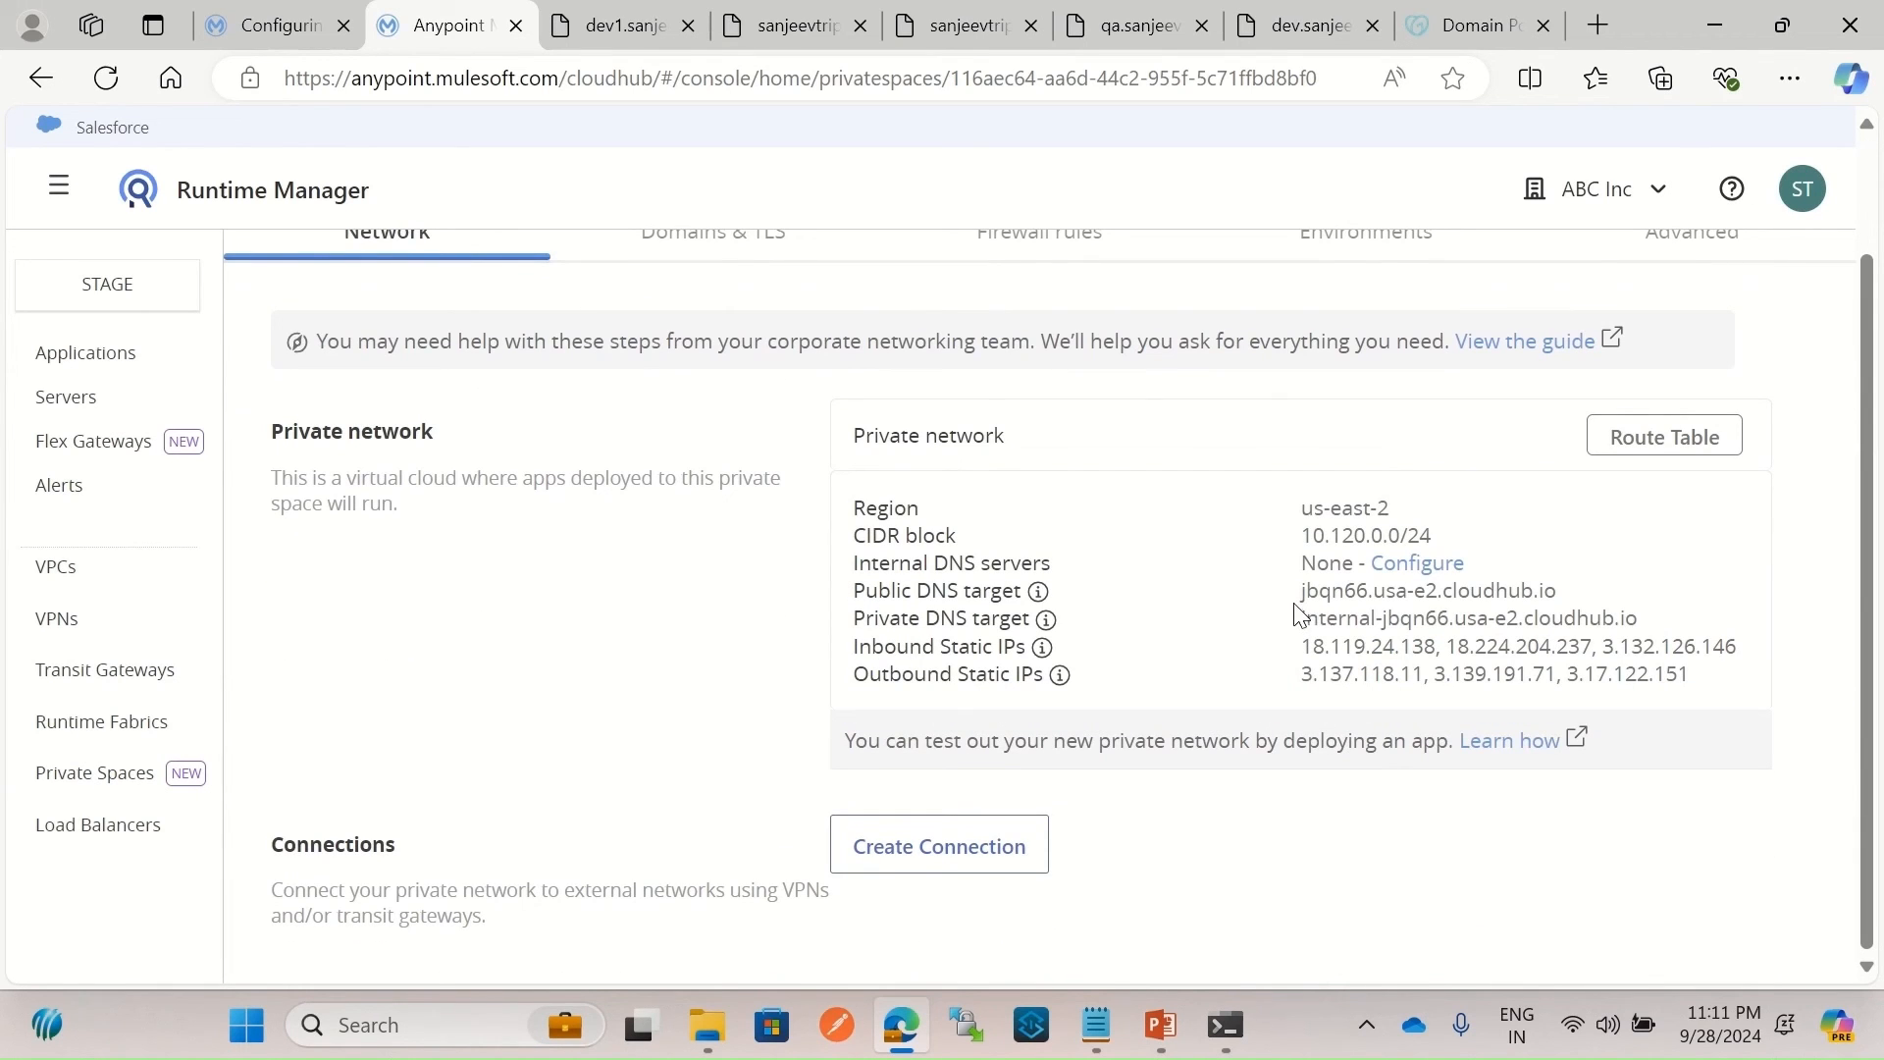
drag(1301, 589, 1558, 594)
key(ctrl+c)
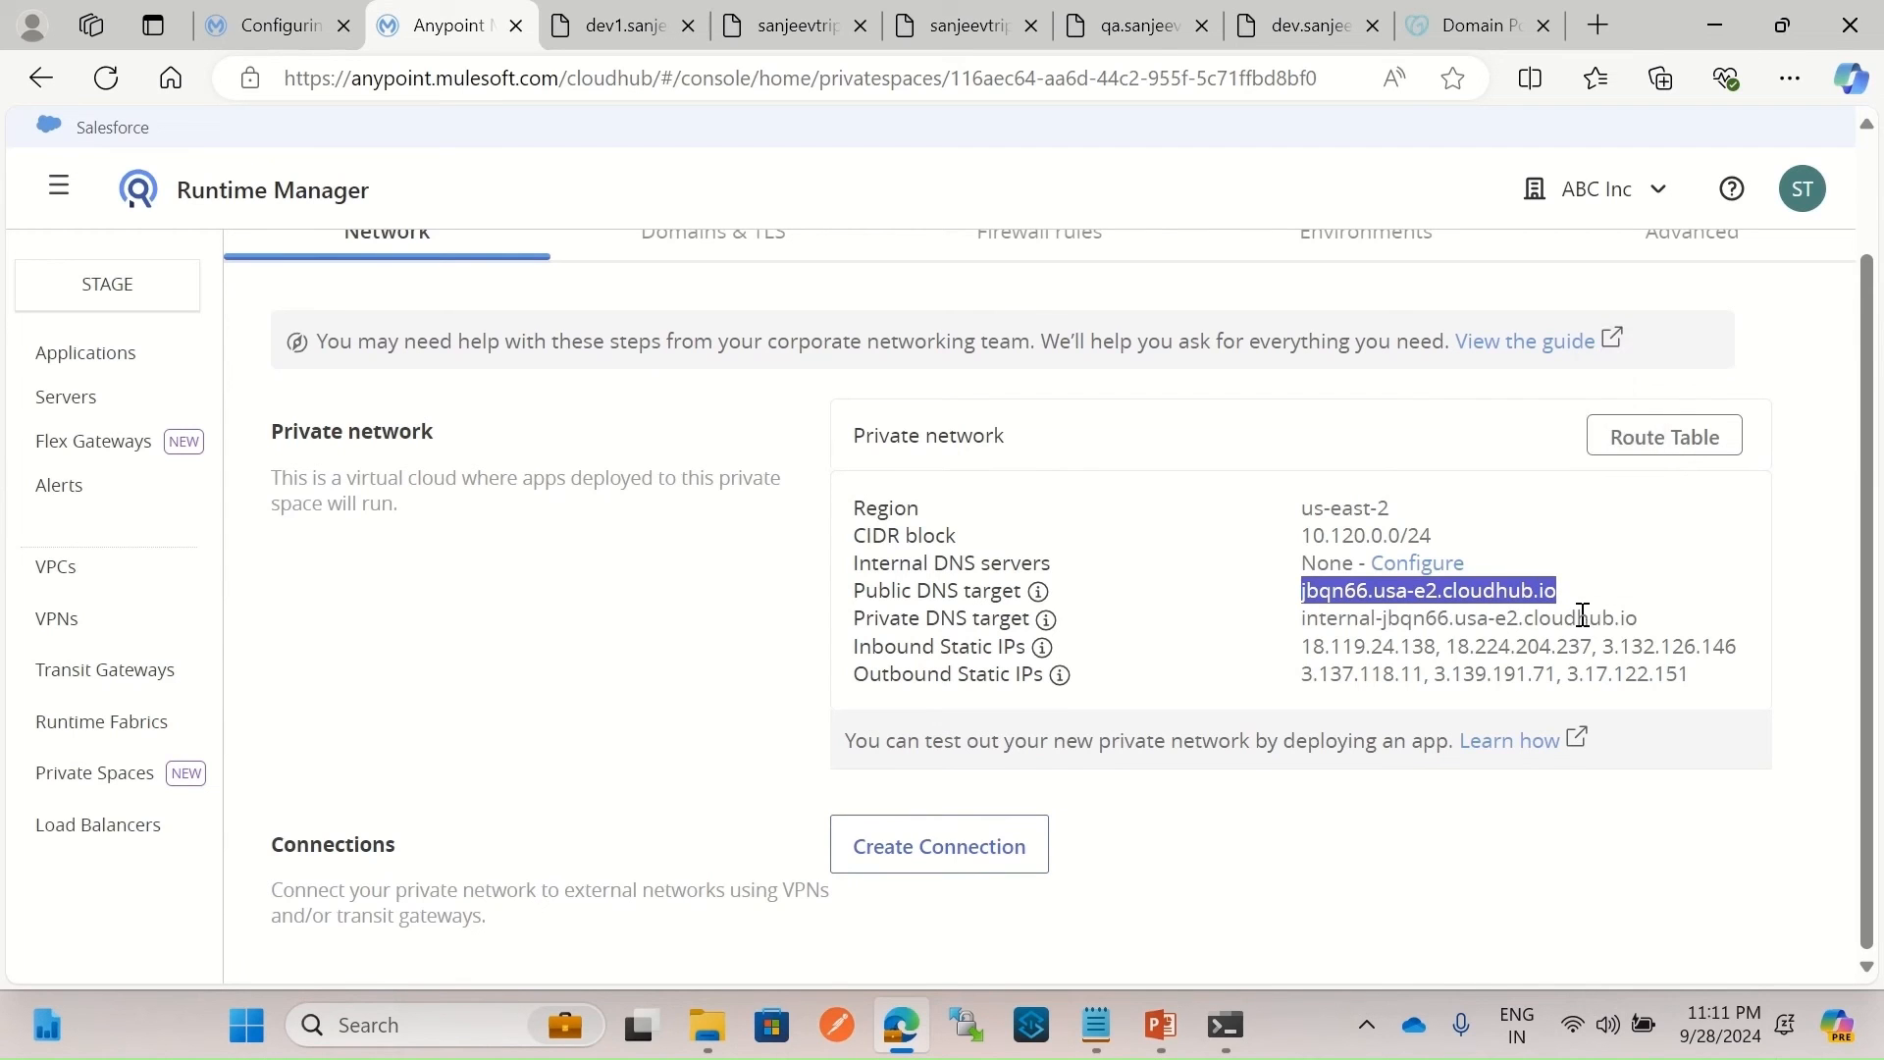
Run nslookup on jbqn66.usa-e2.cloudhub.io in the command prompt, correcting the misspelled command name.
click(1226, 1024)
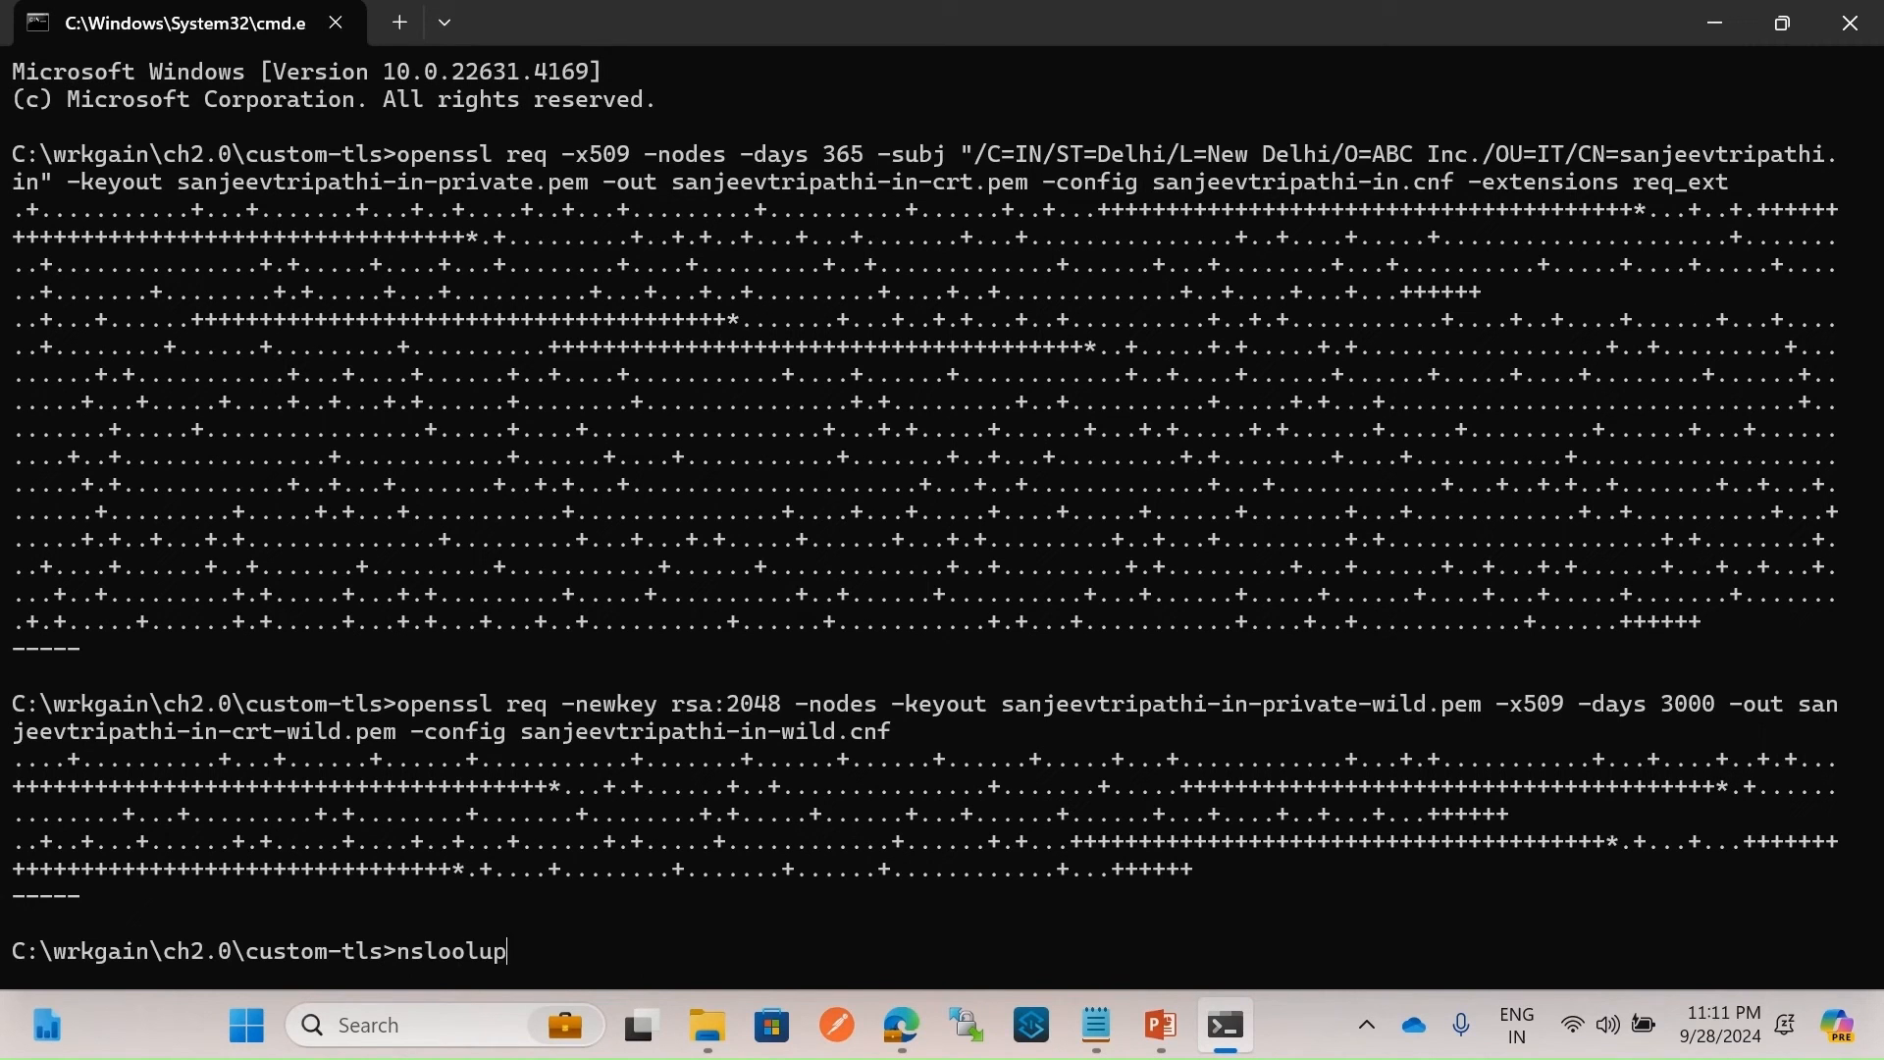
key(ctrl+v)
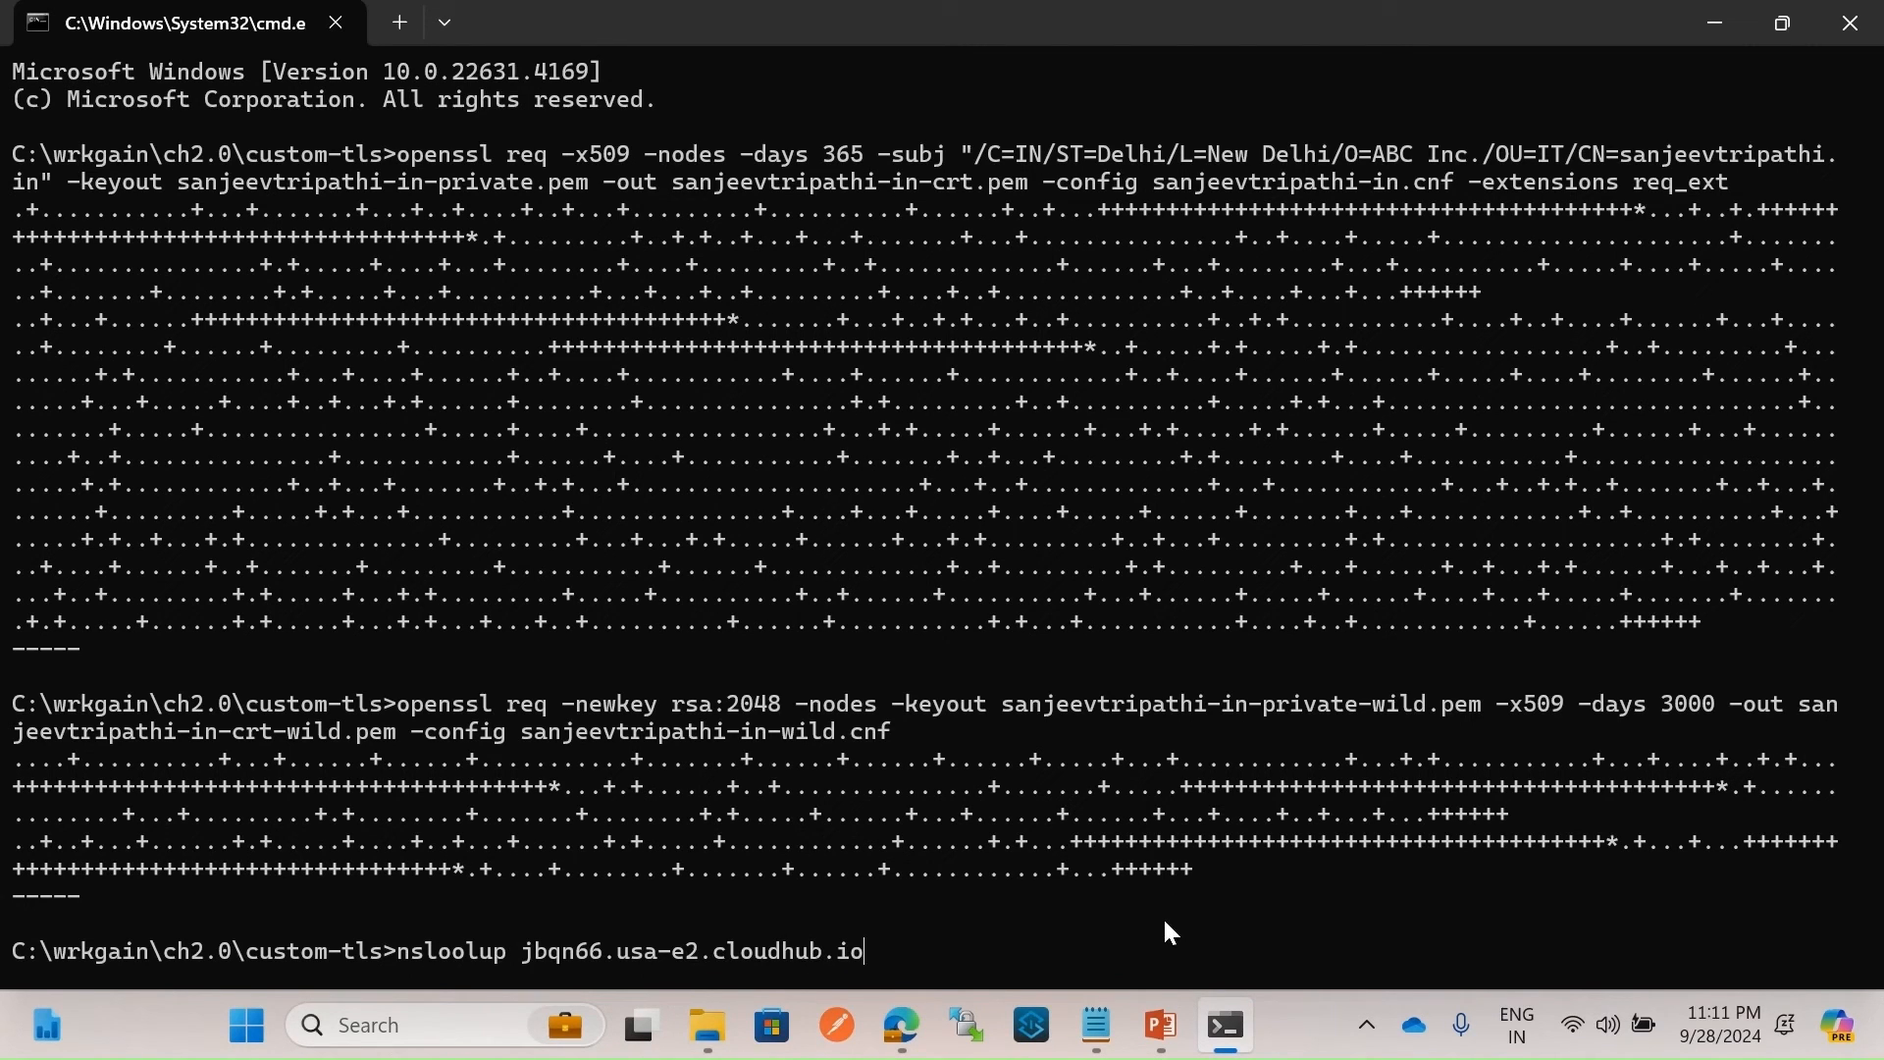
key(Return)
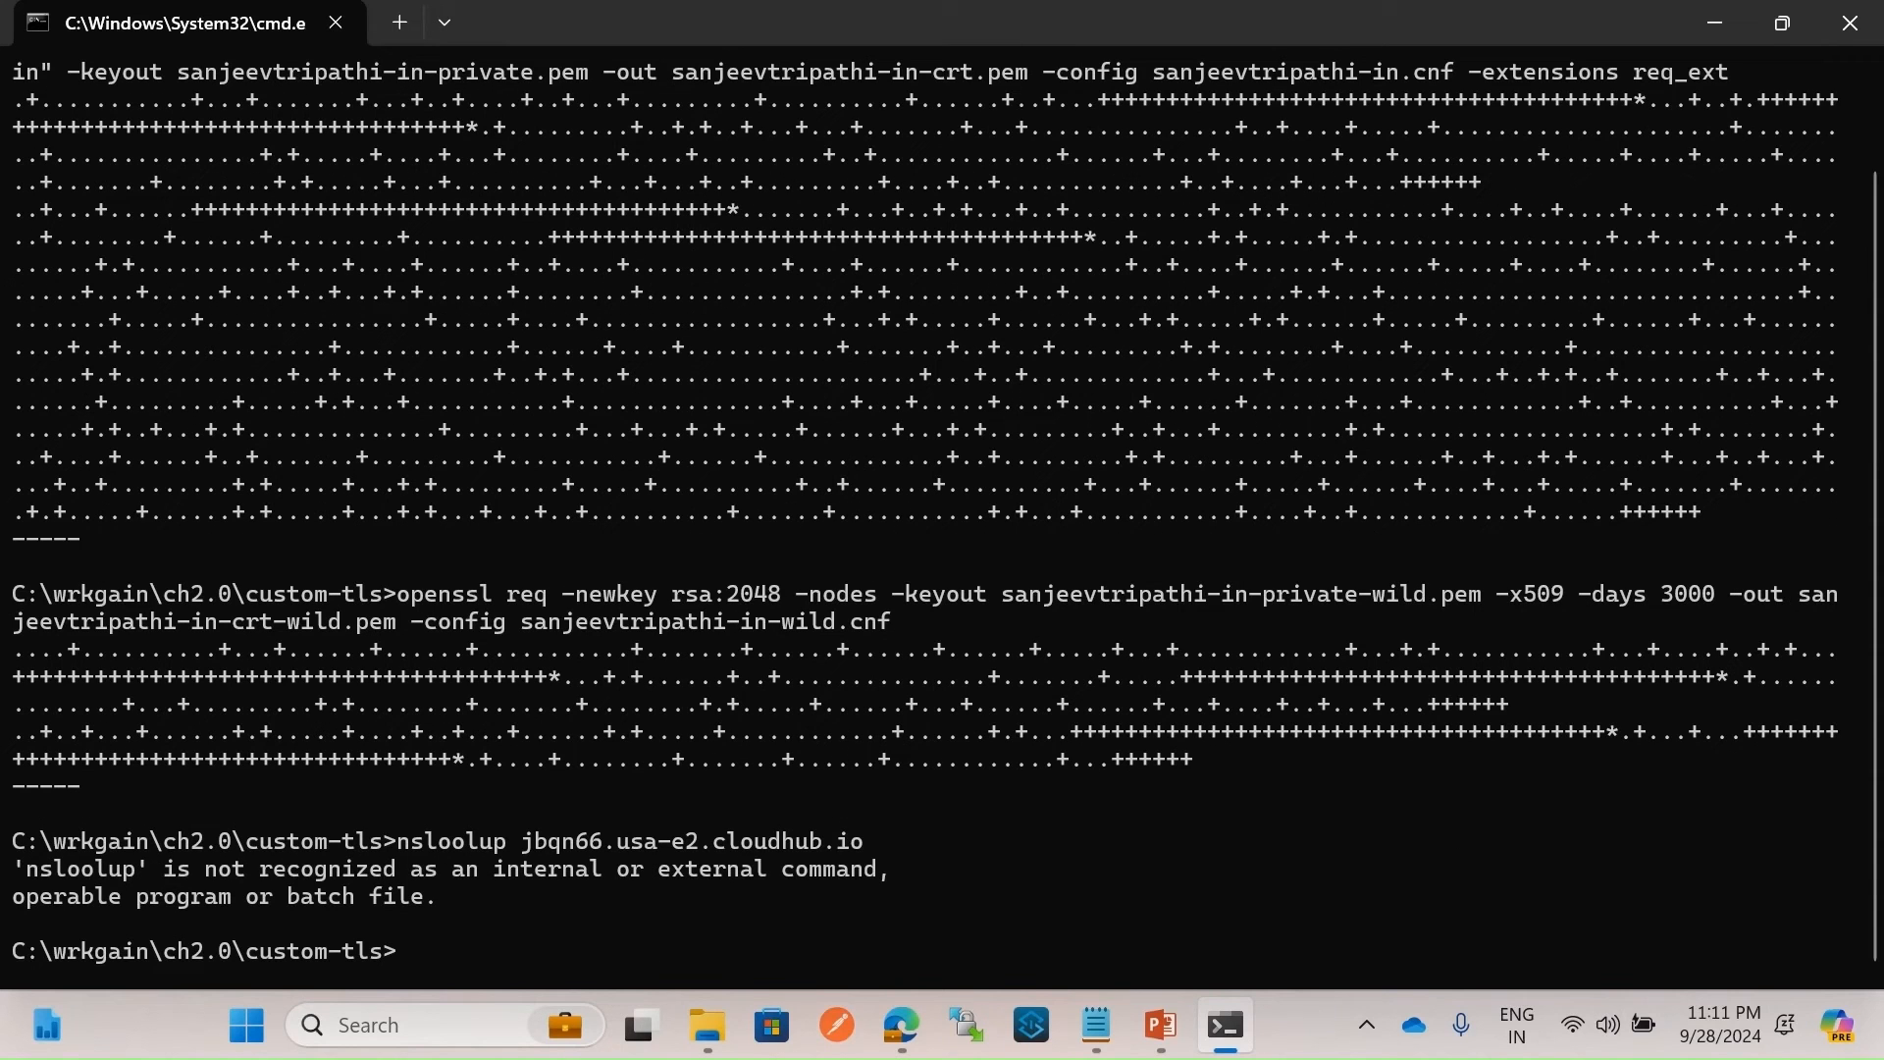
key(Up)
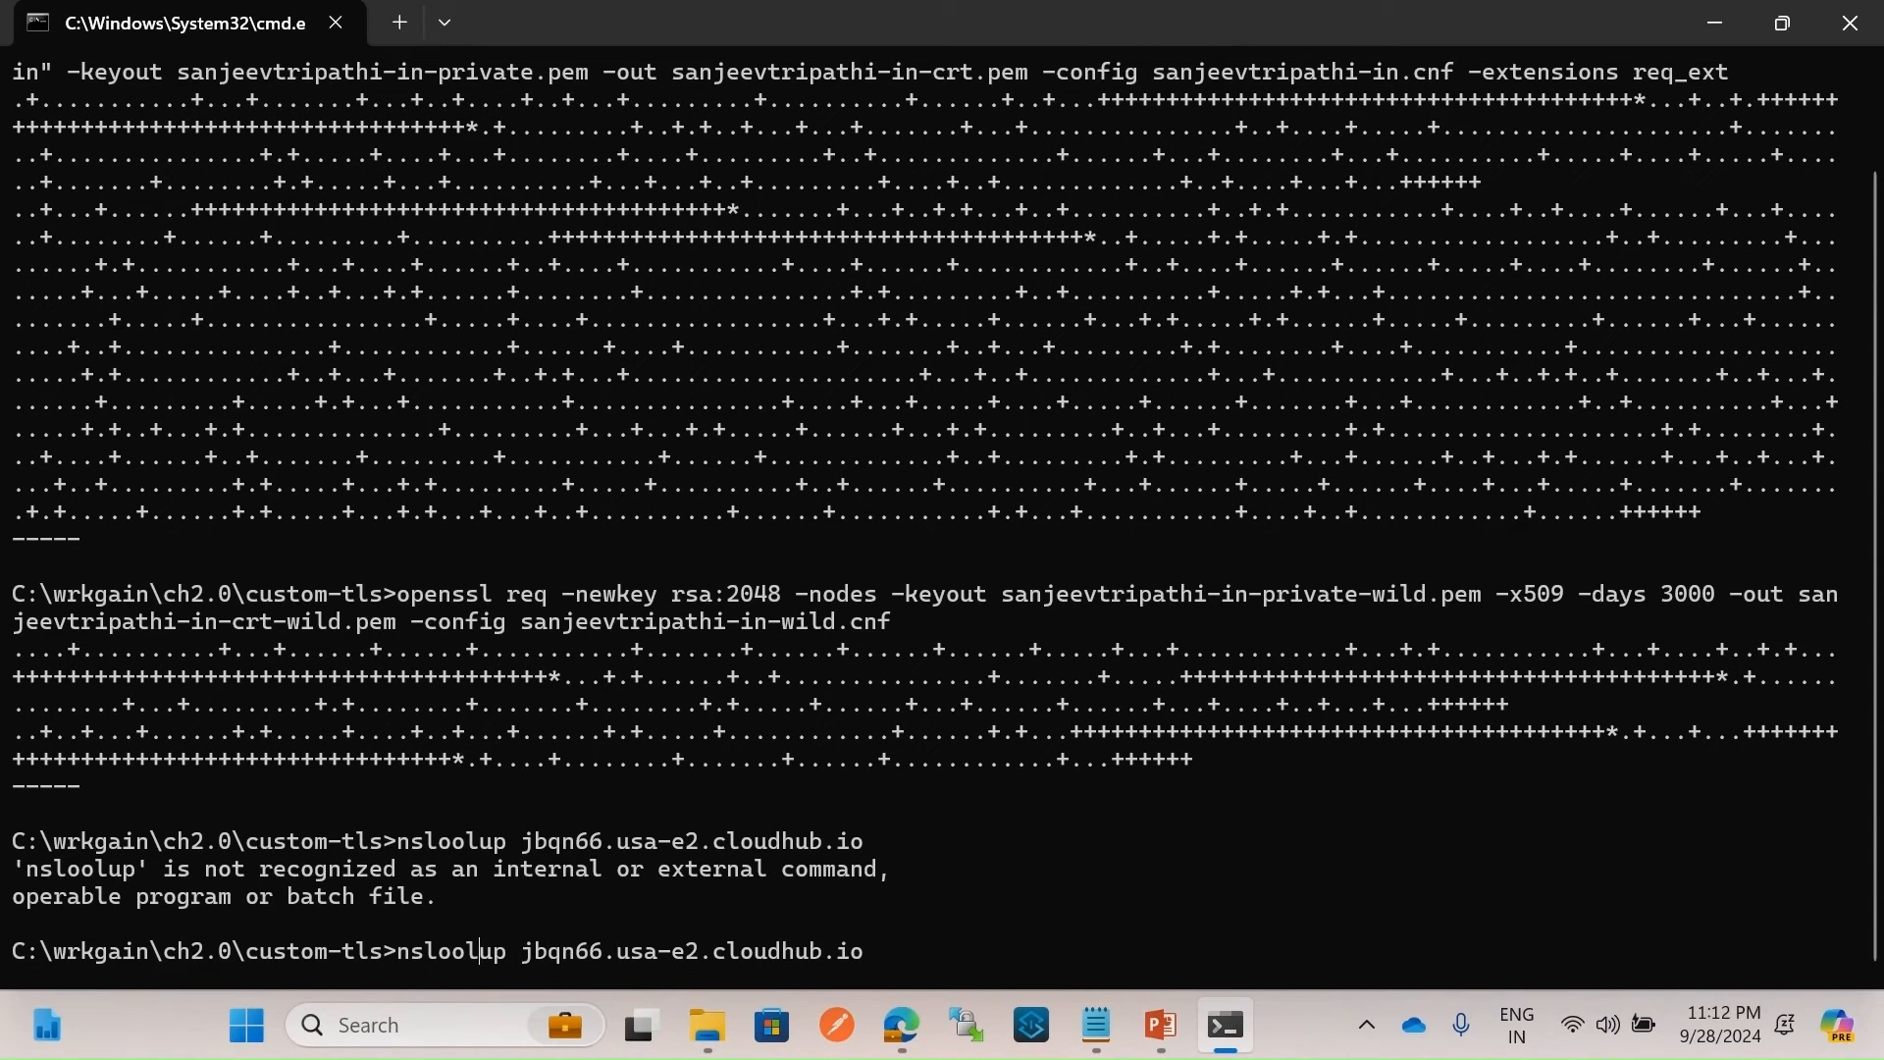
key(BackSpace)
text(k)
key(Return)
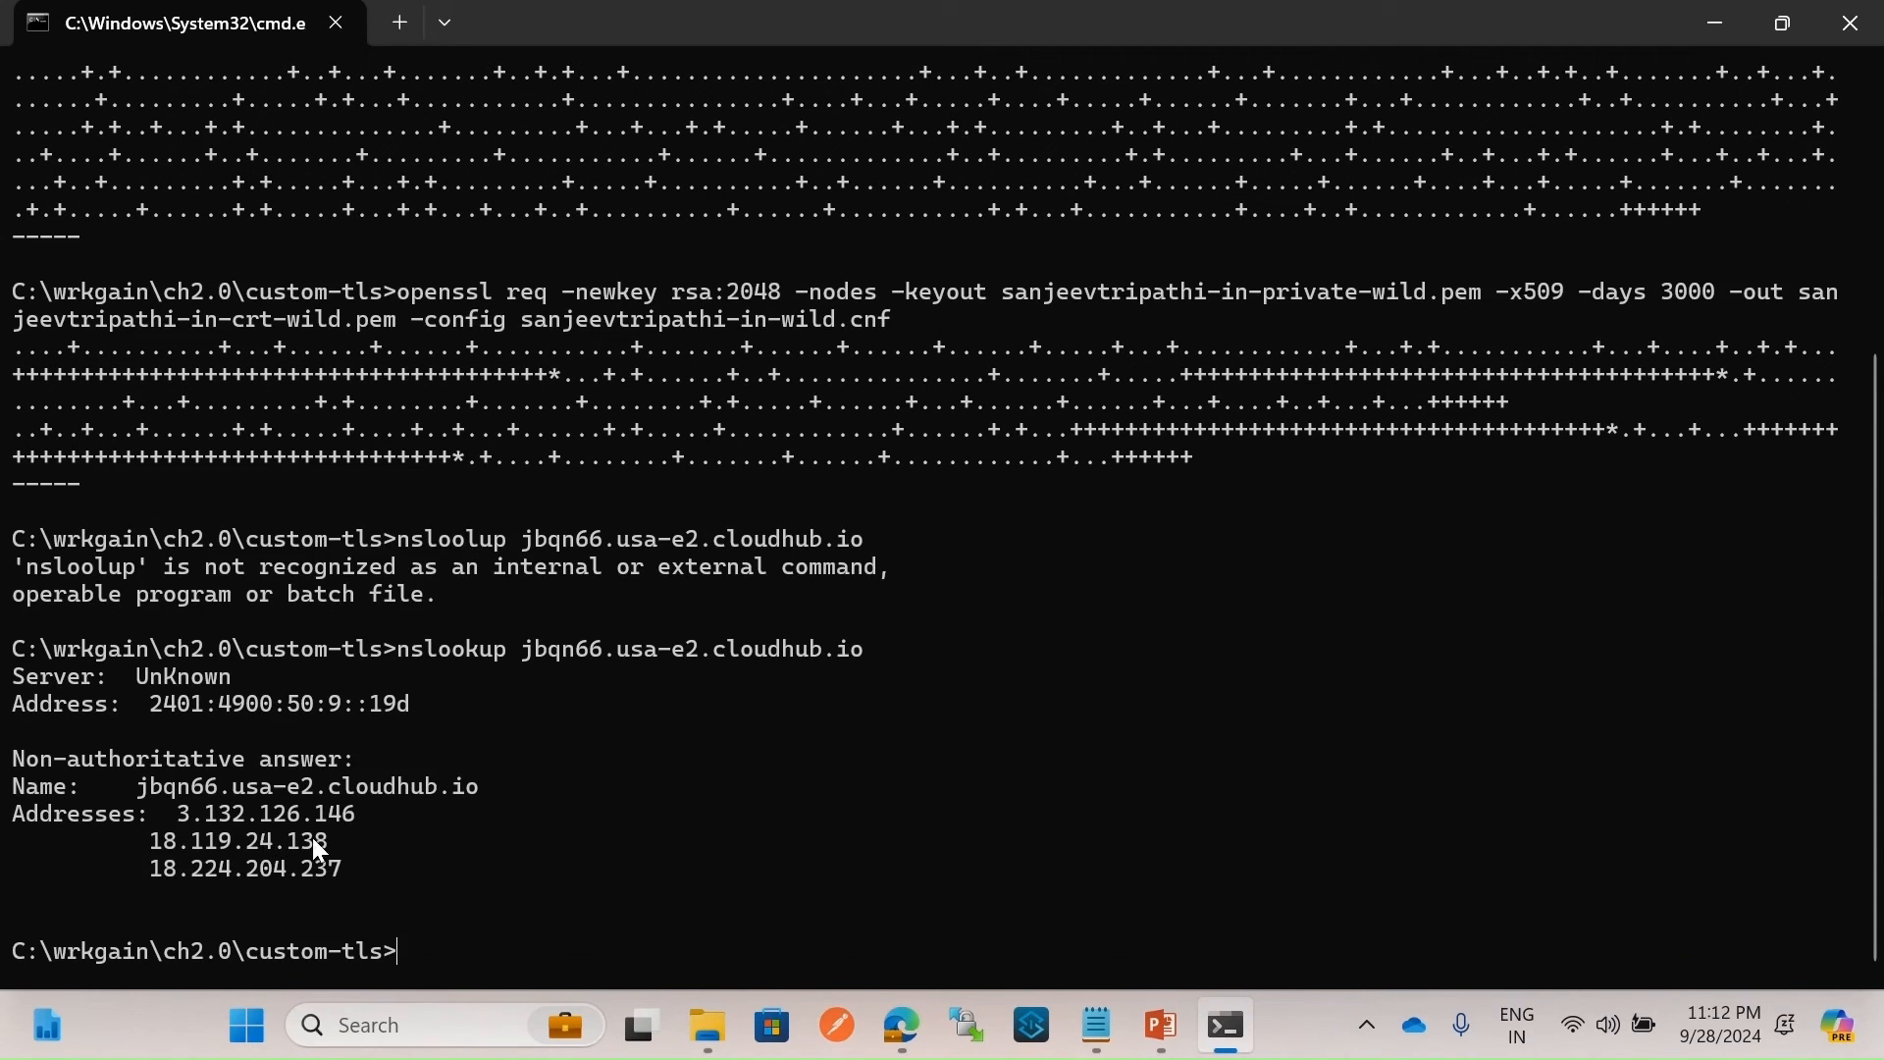
Examine the resolved name and addresses in the nslookup output and select 18.224.204.237.
drag(353, 870, 189, 829)
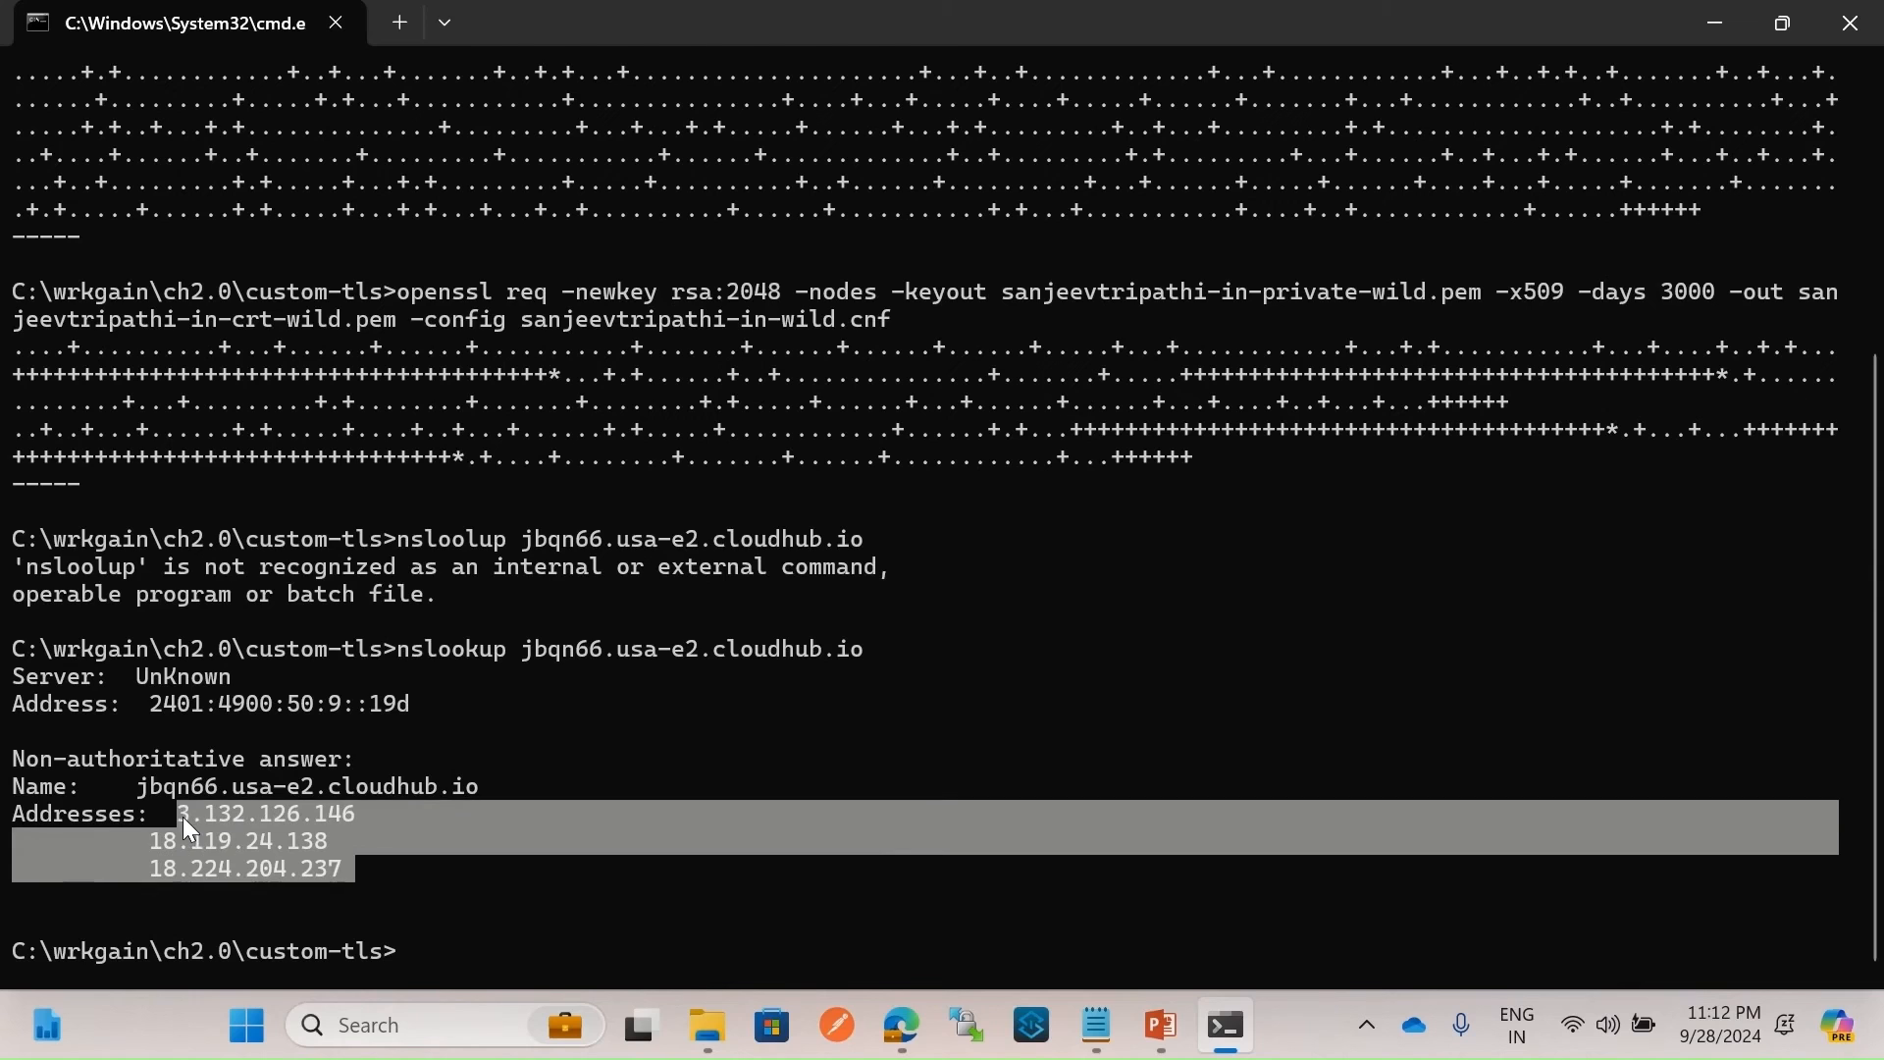
key(ctrl+c)
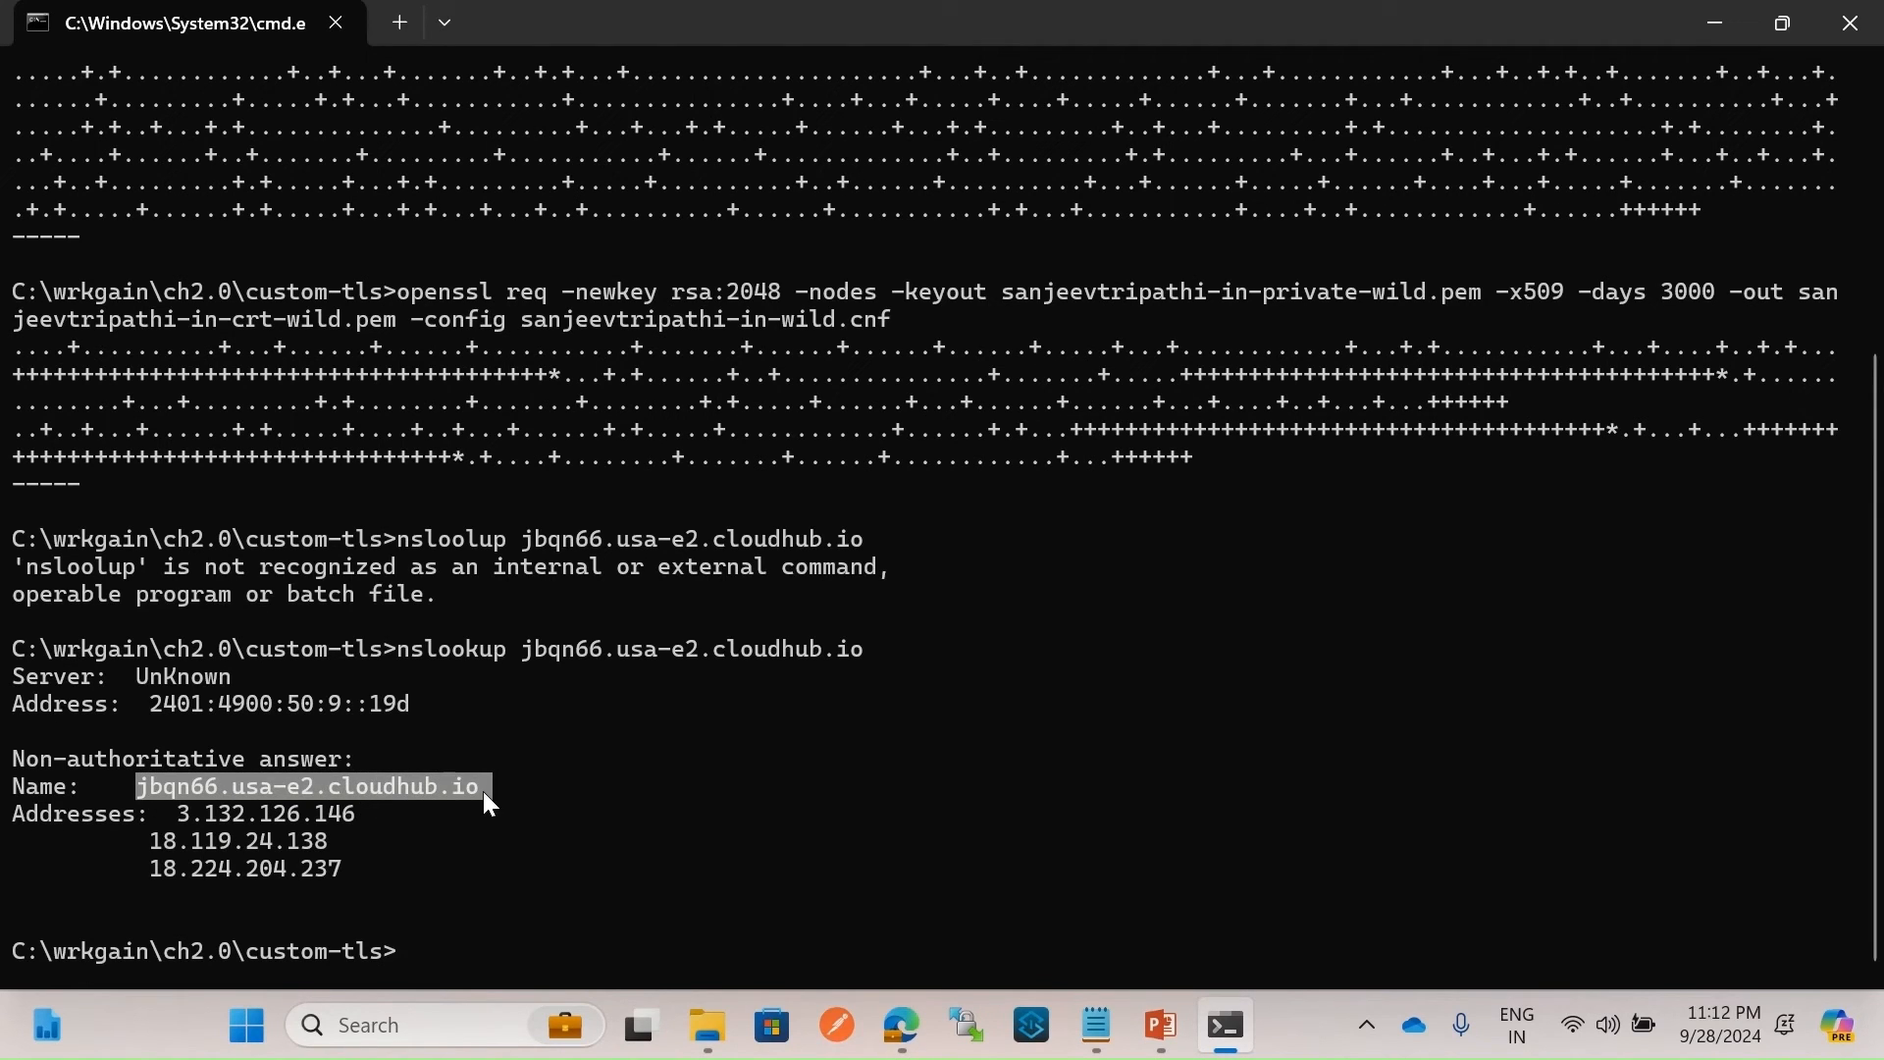
key(ctrl+c)
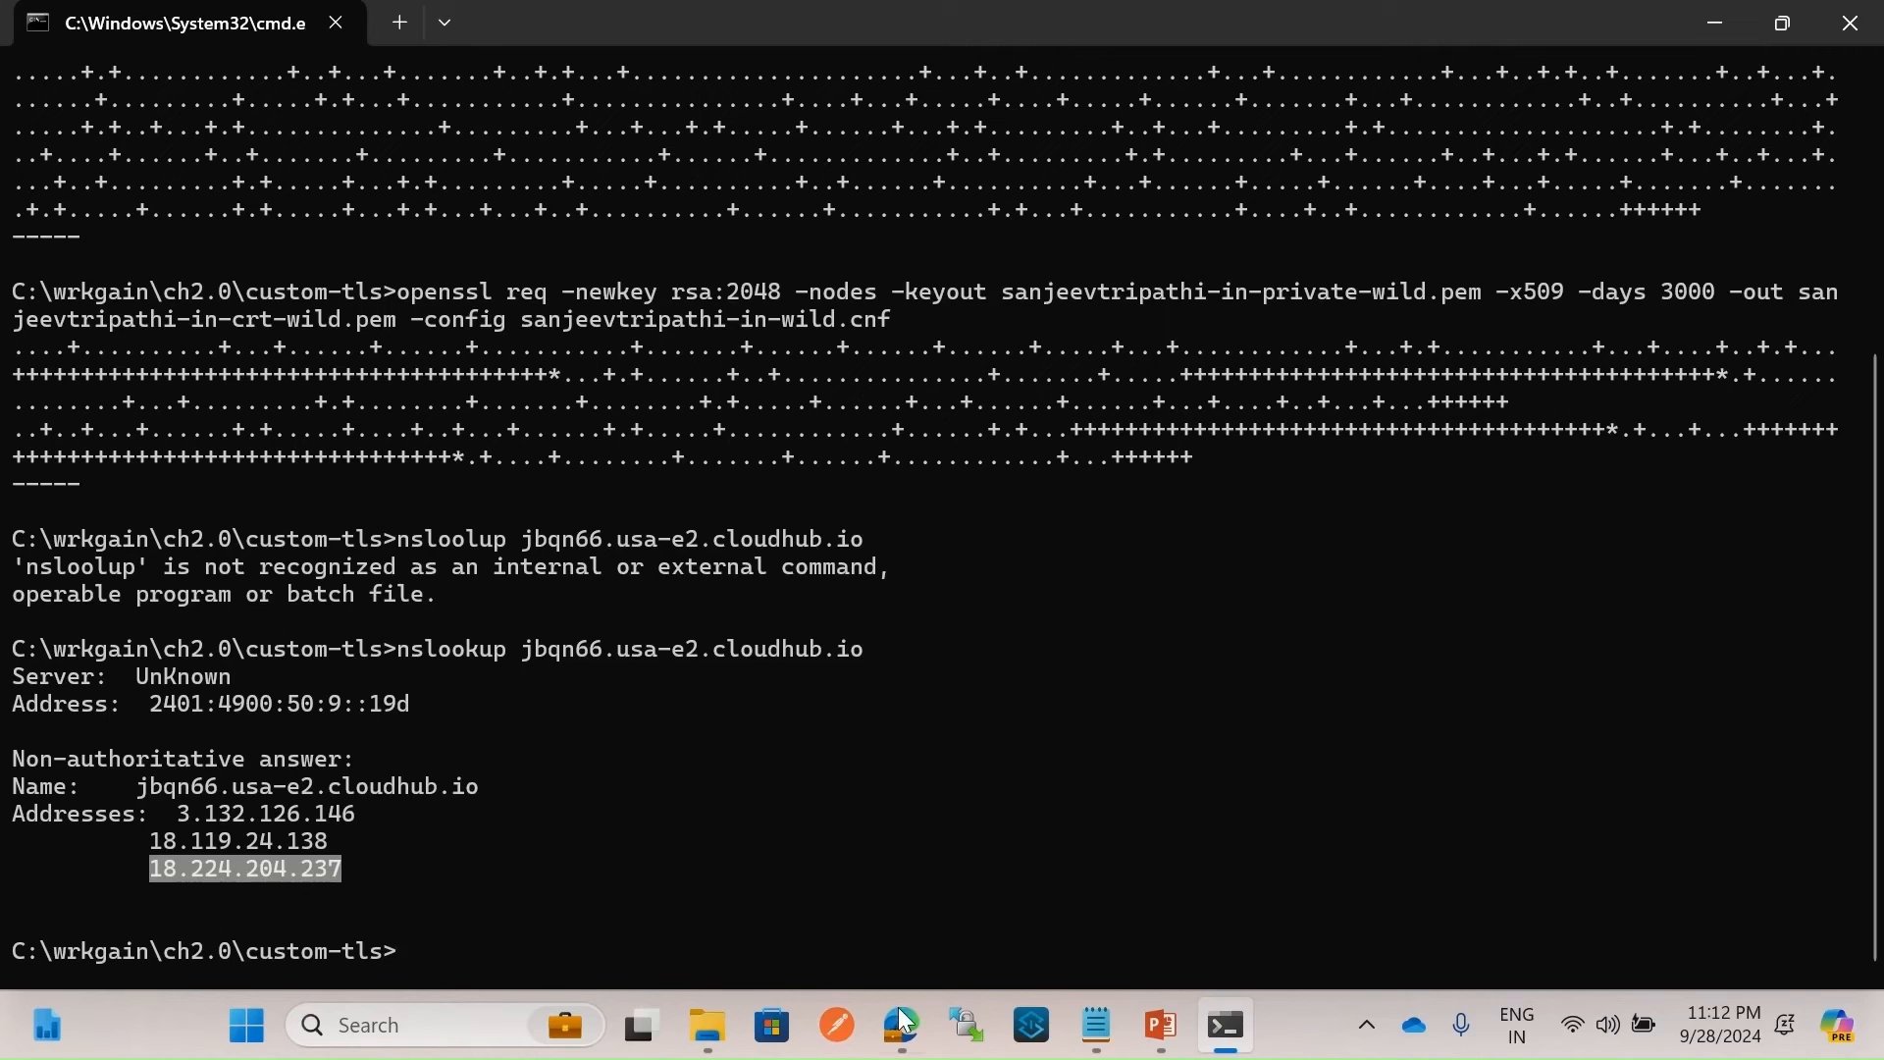
Compare the GoDaddy root A record's value with the nslookup addresses and close the record without saving.
click(912, 1038)
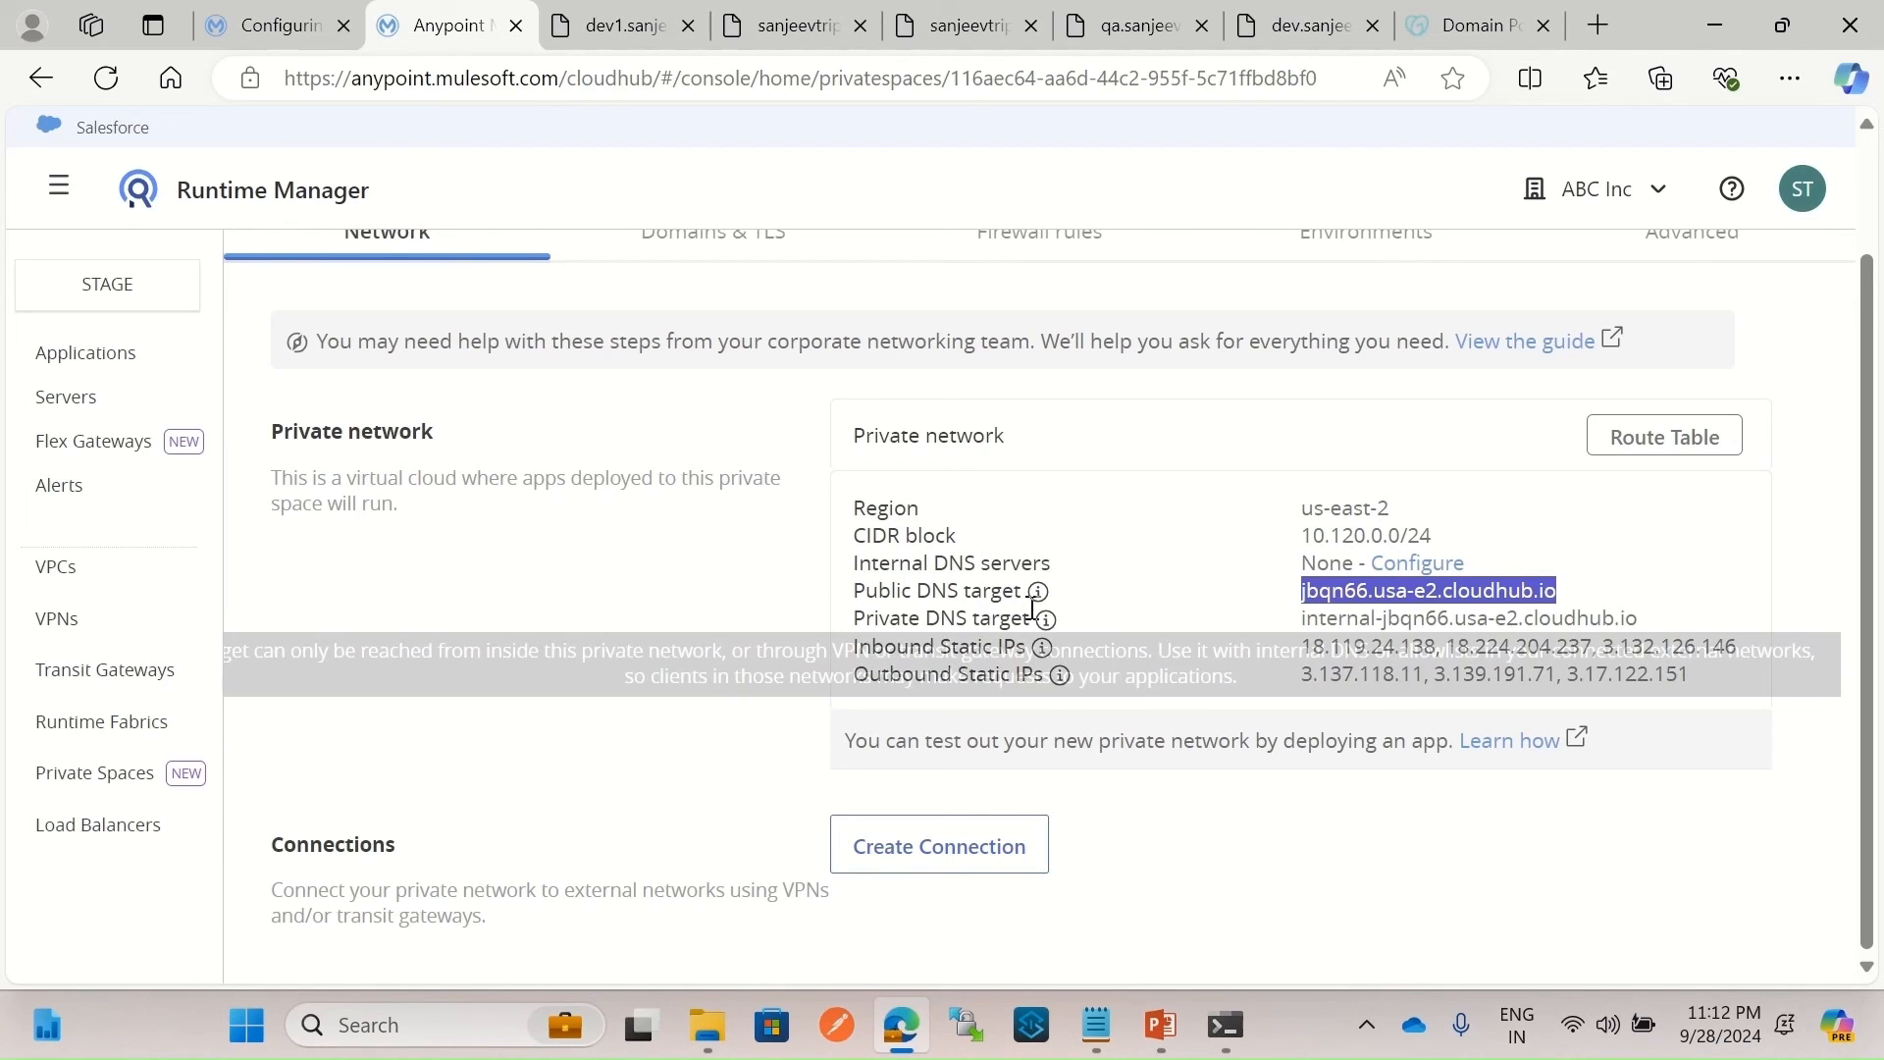
click(1472, 26)
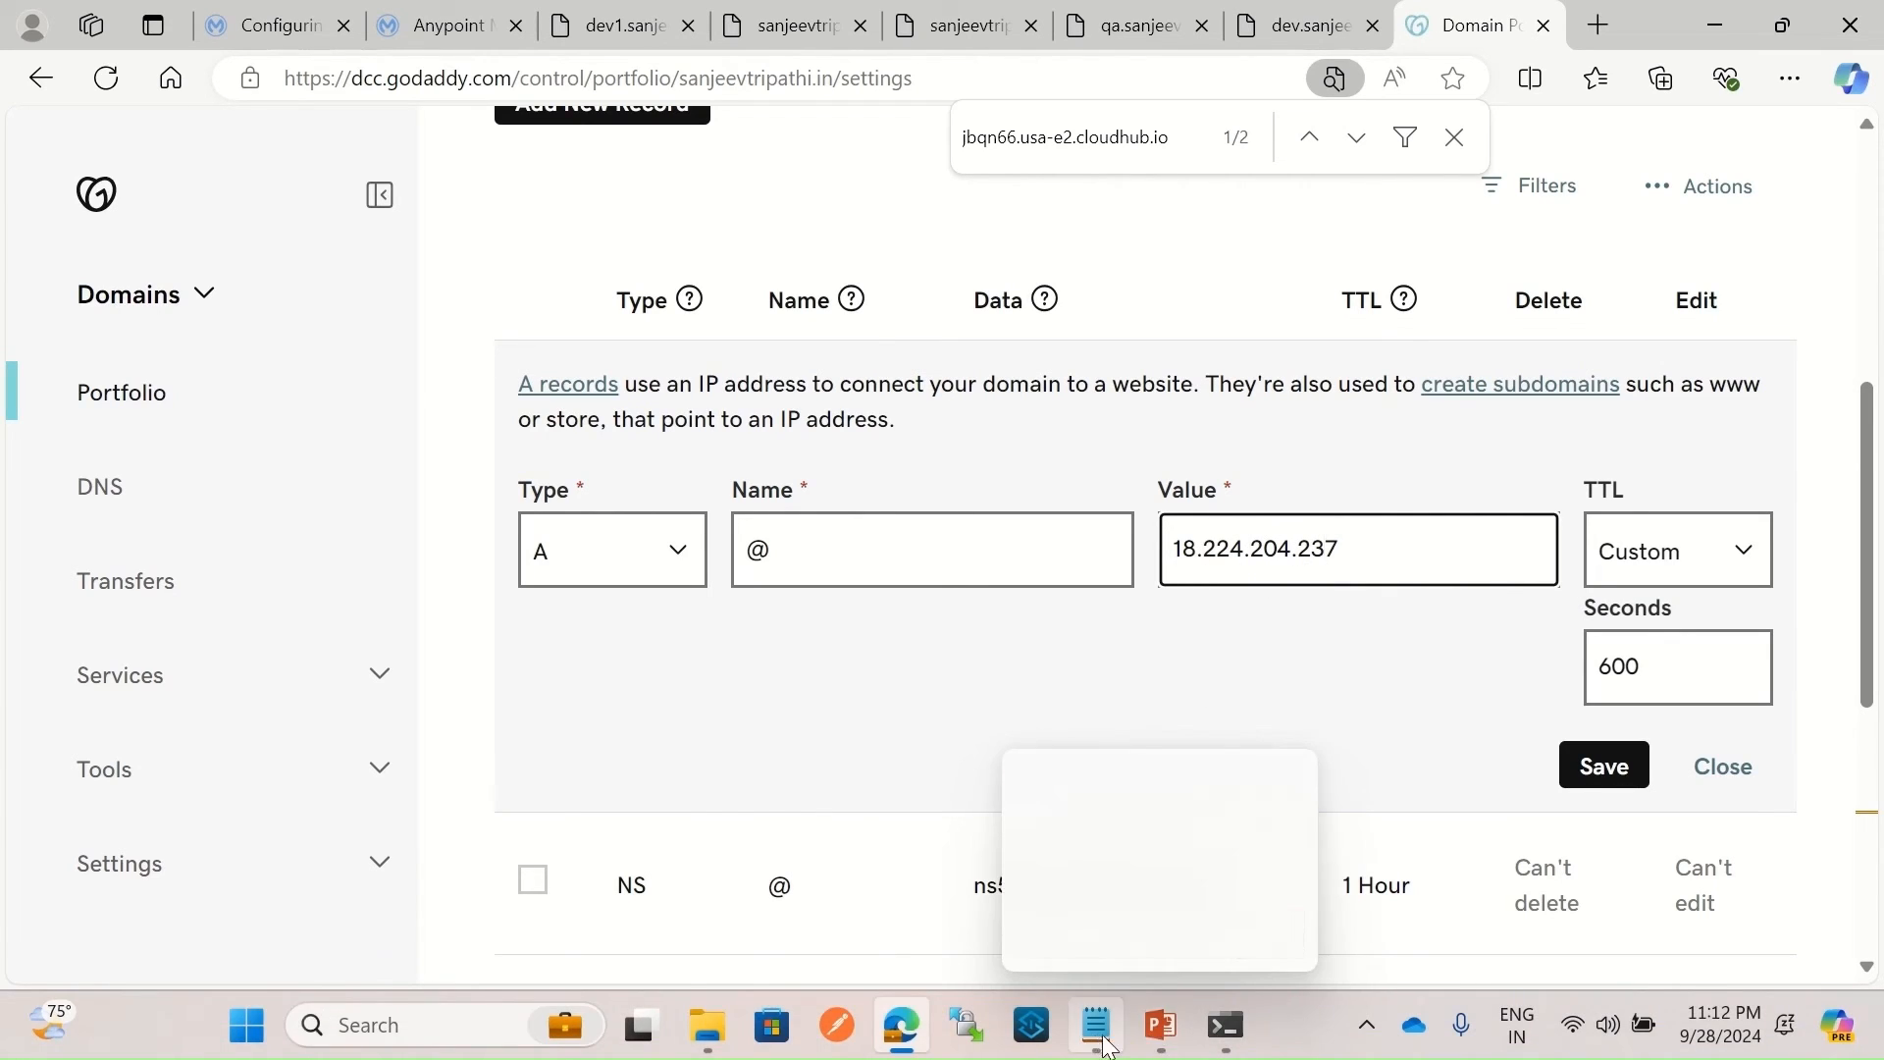
click(1219, 1032)
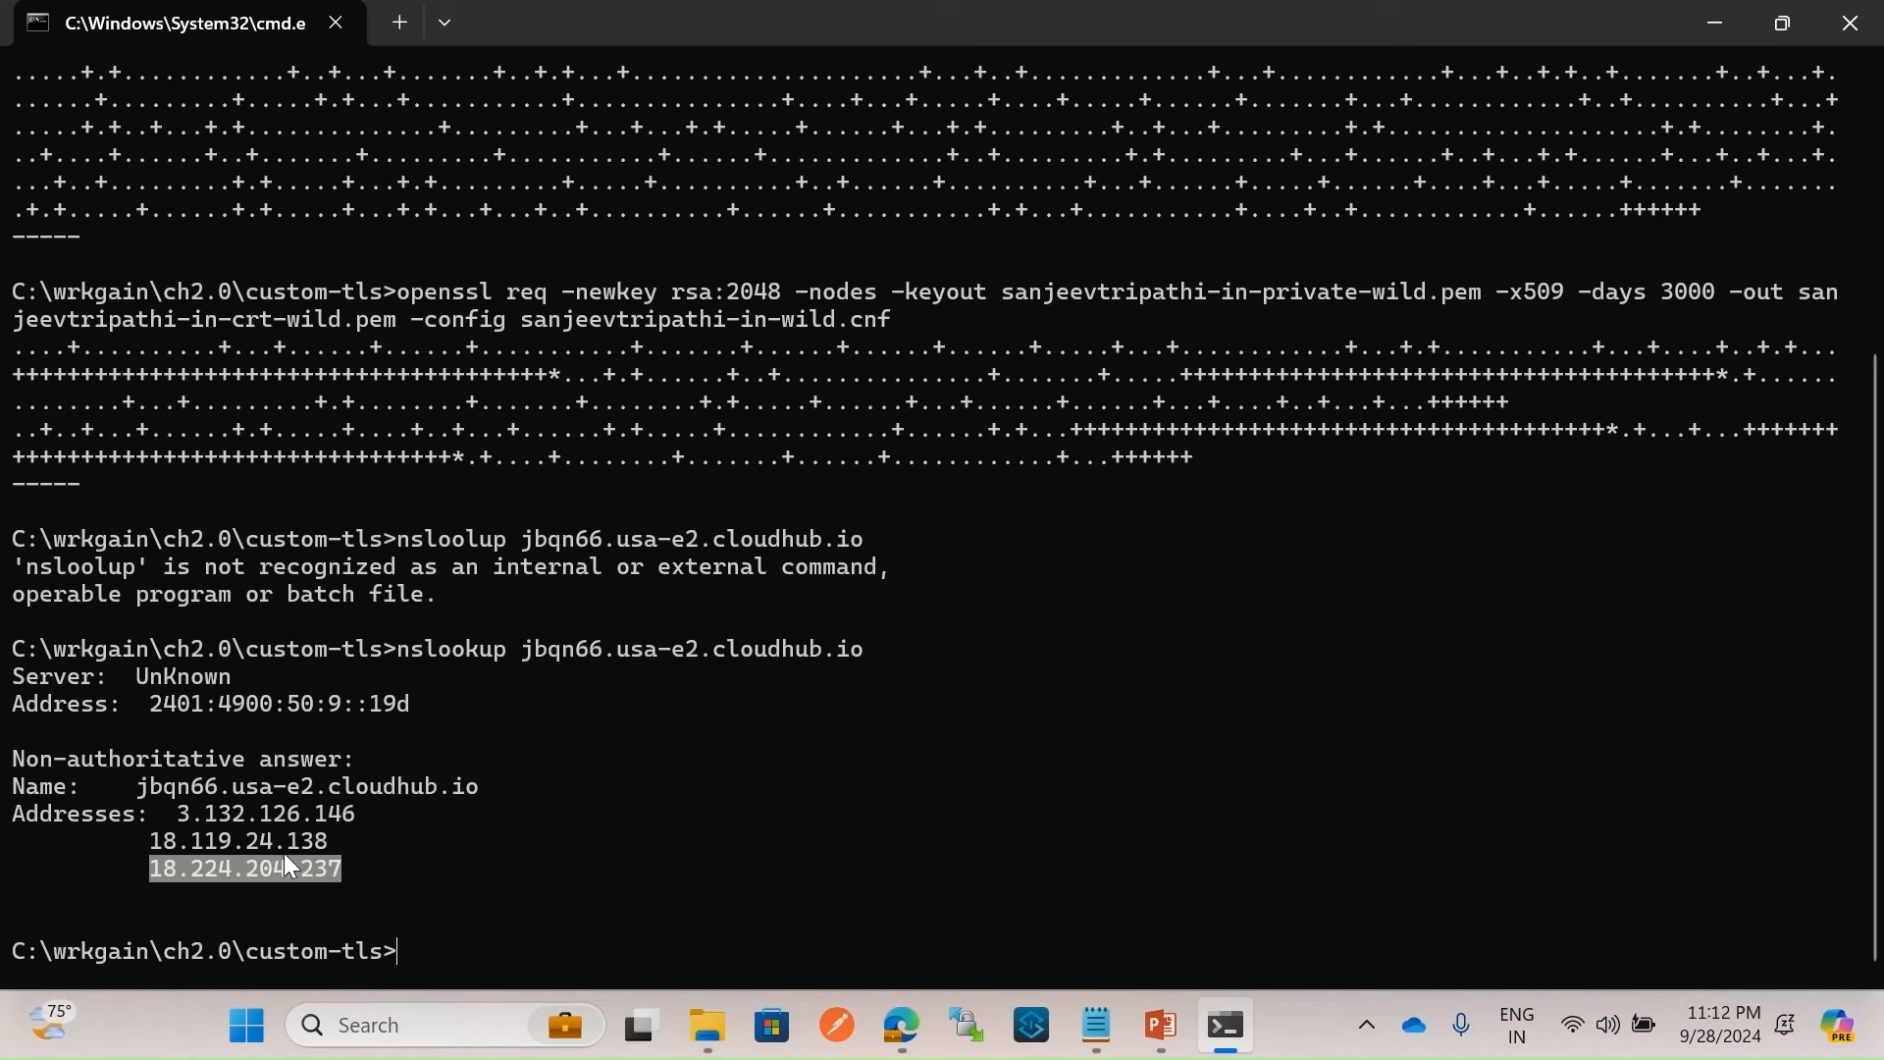
click(899, 1031)
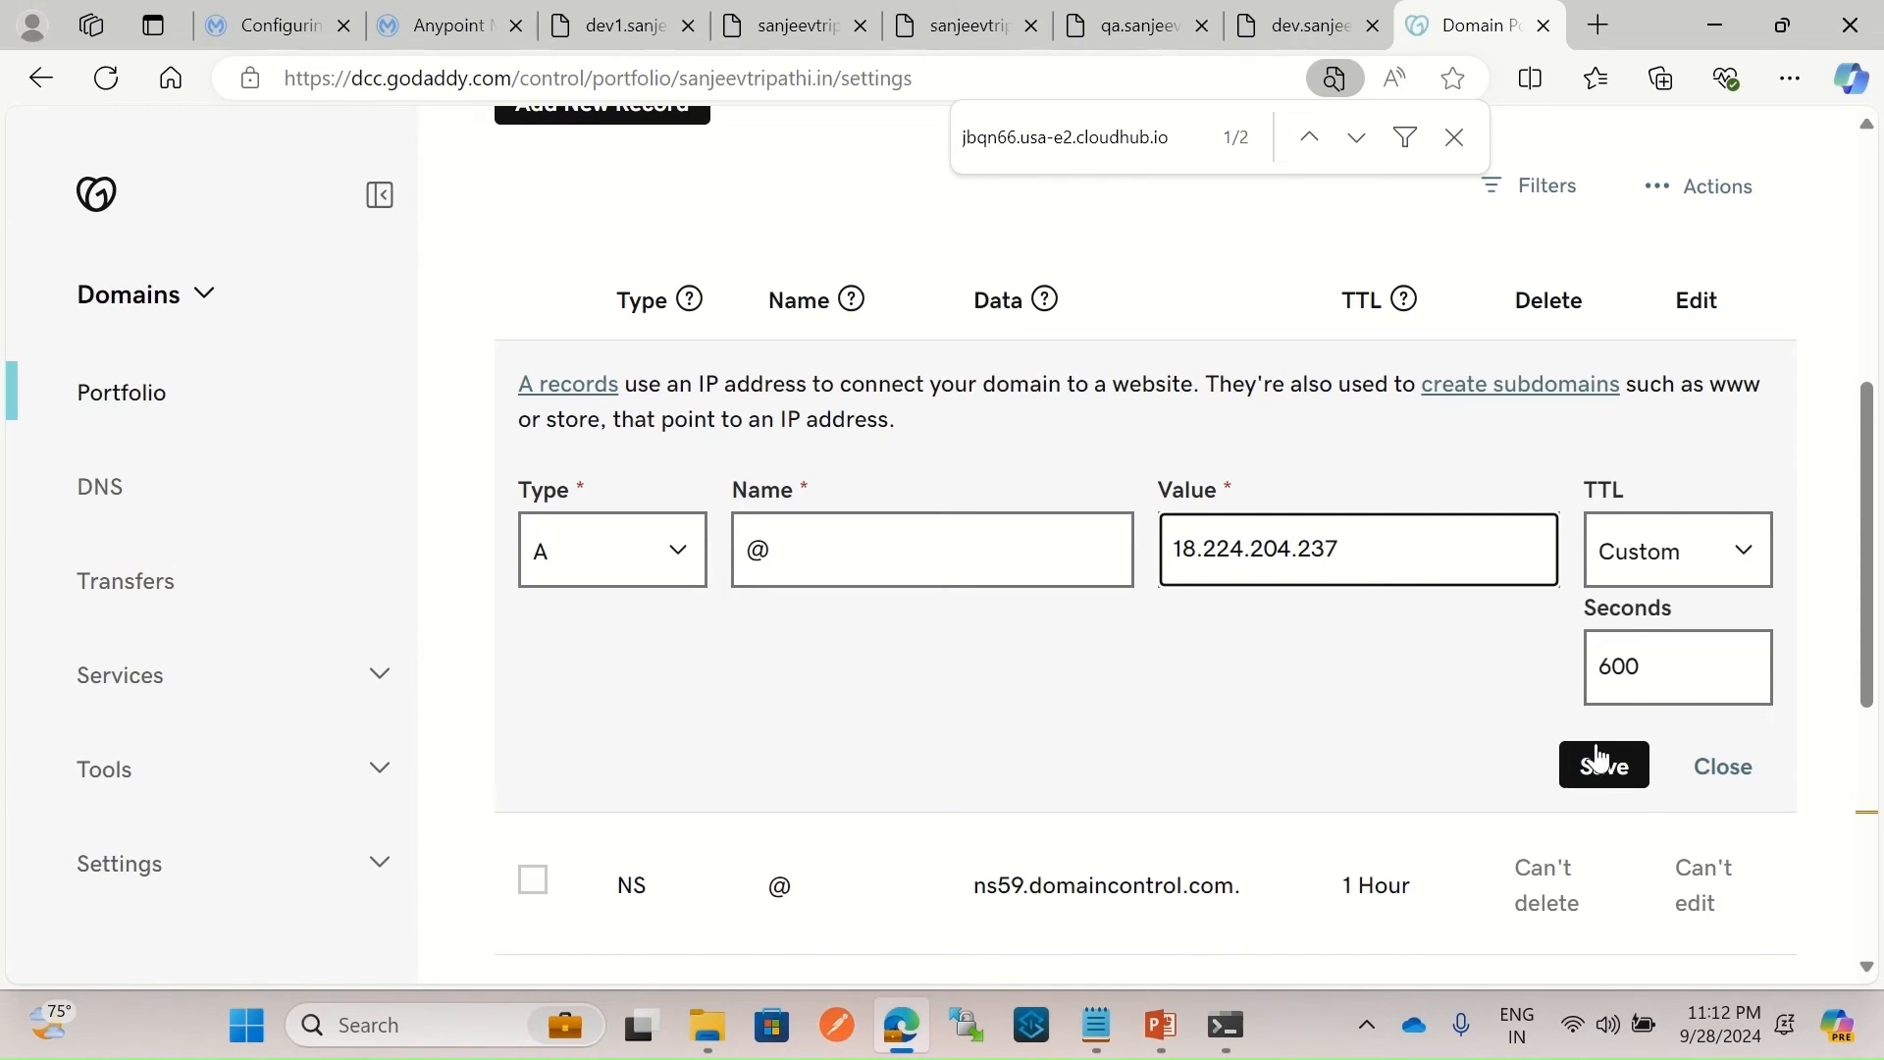
click(1723, 766)
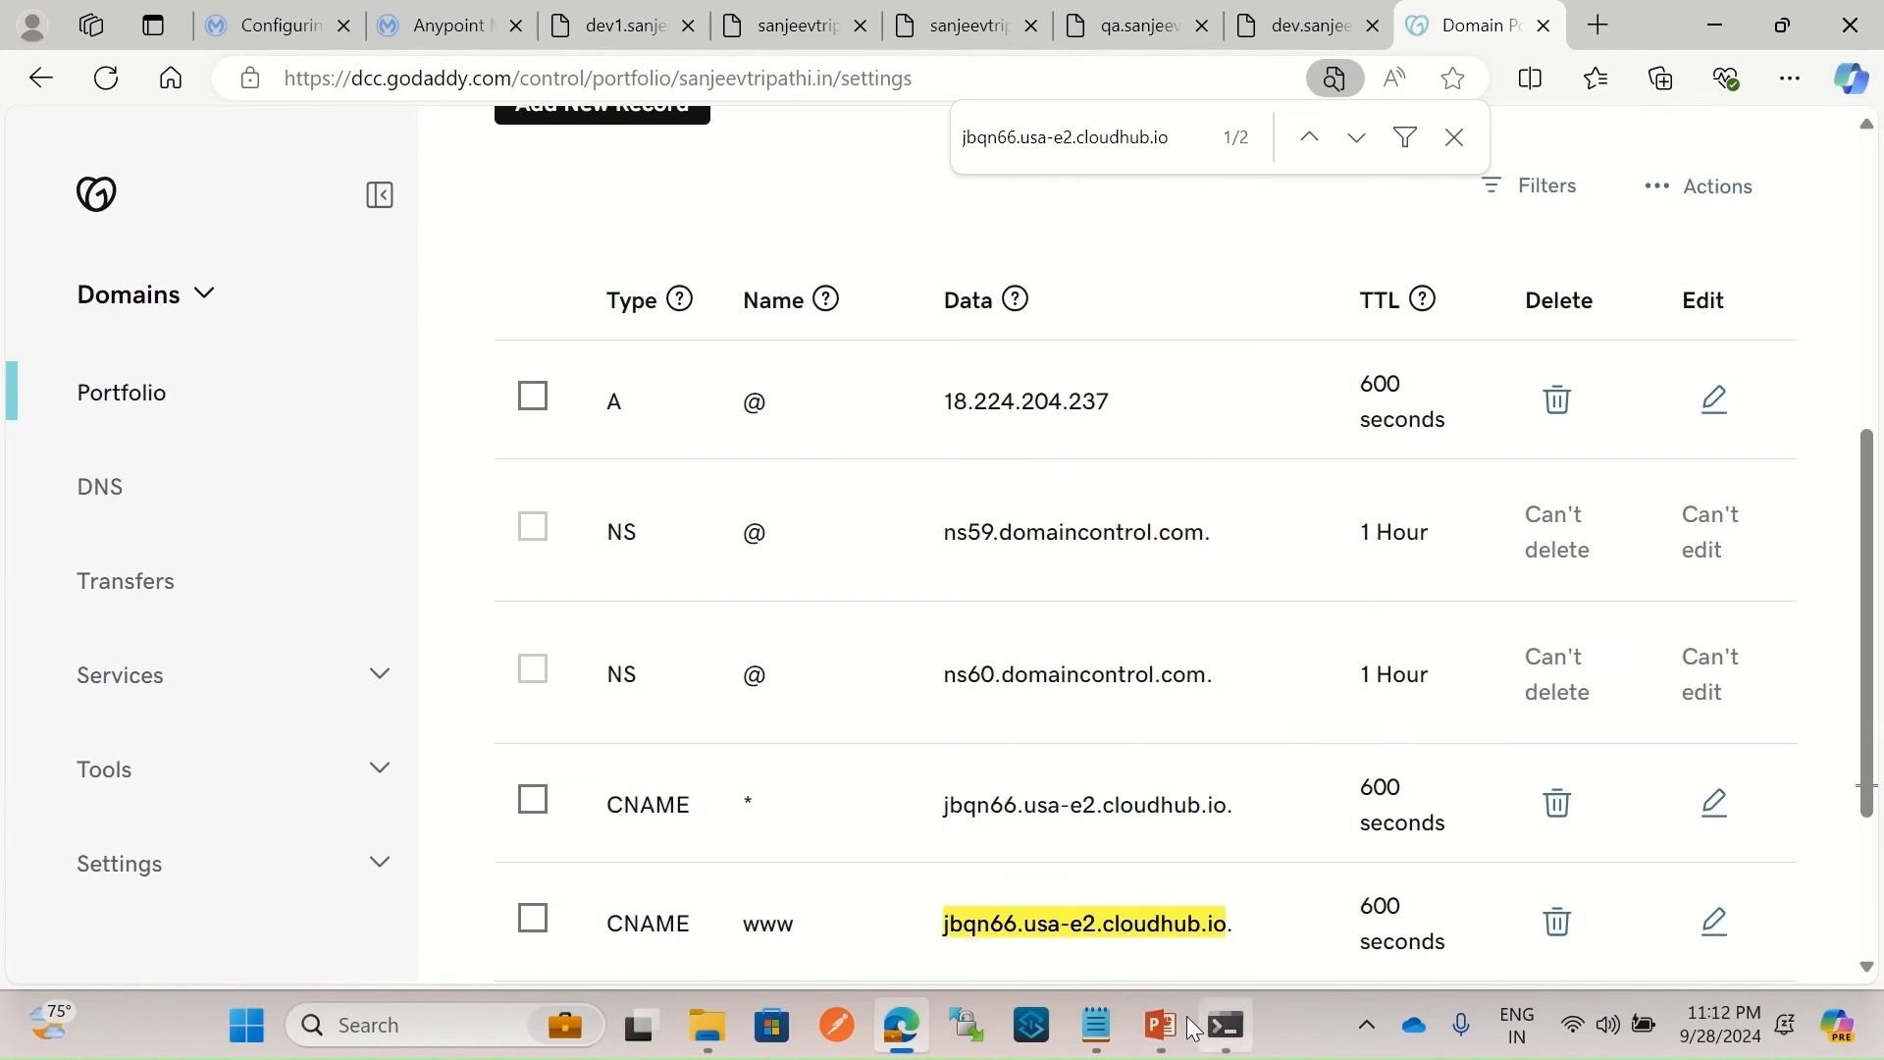
Review the domain name and its root A record on the GoDaddy DNS page.
mouse_move(911, 1038)
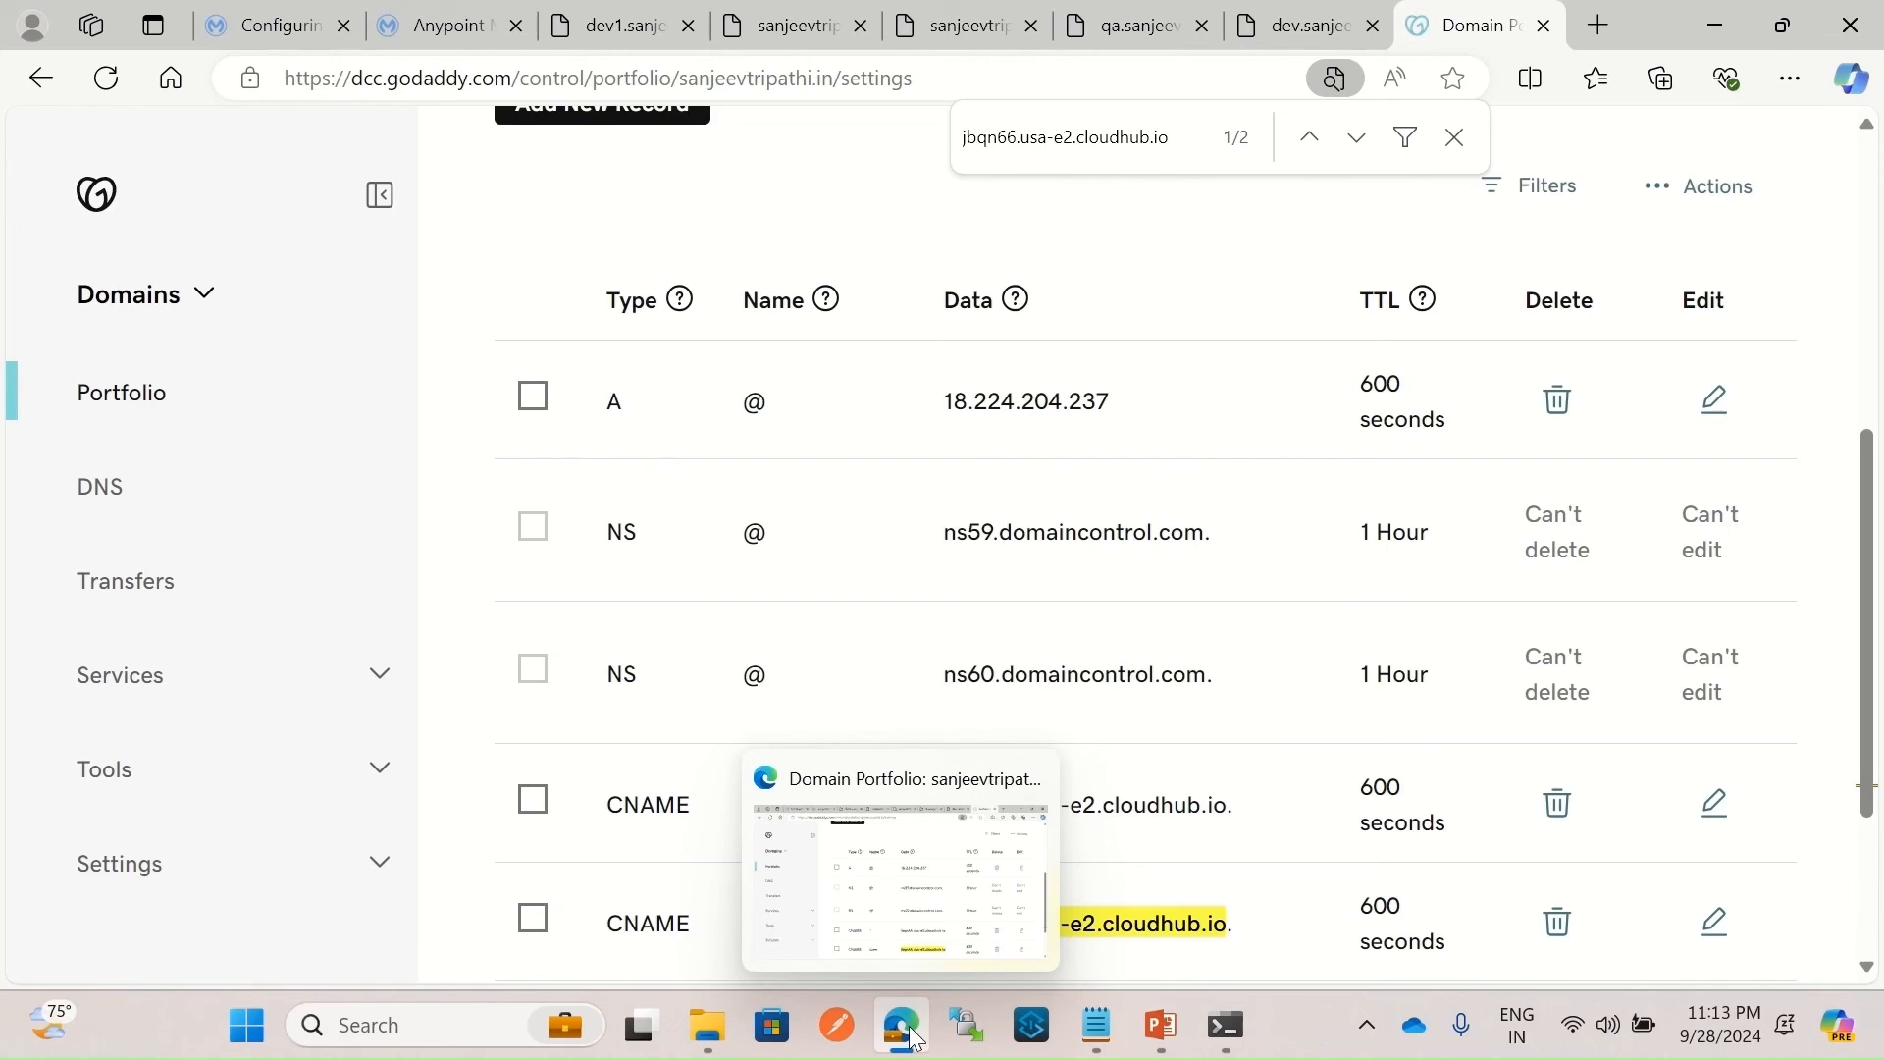
scroll(916, 534, up, 6)
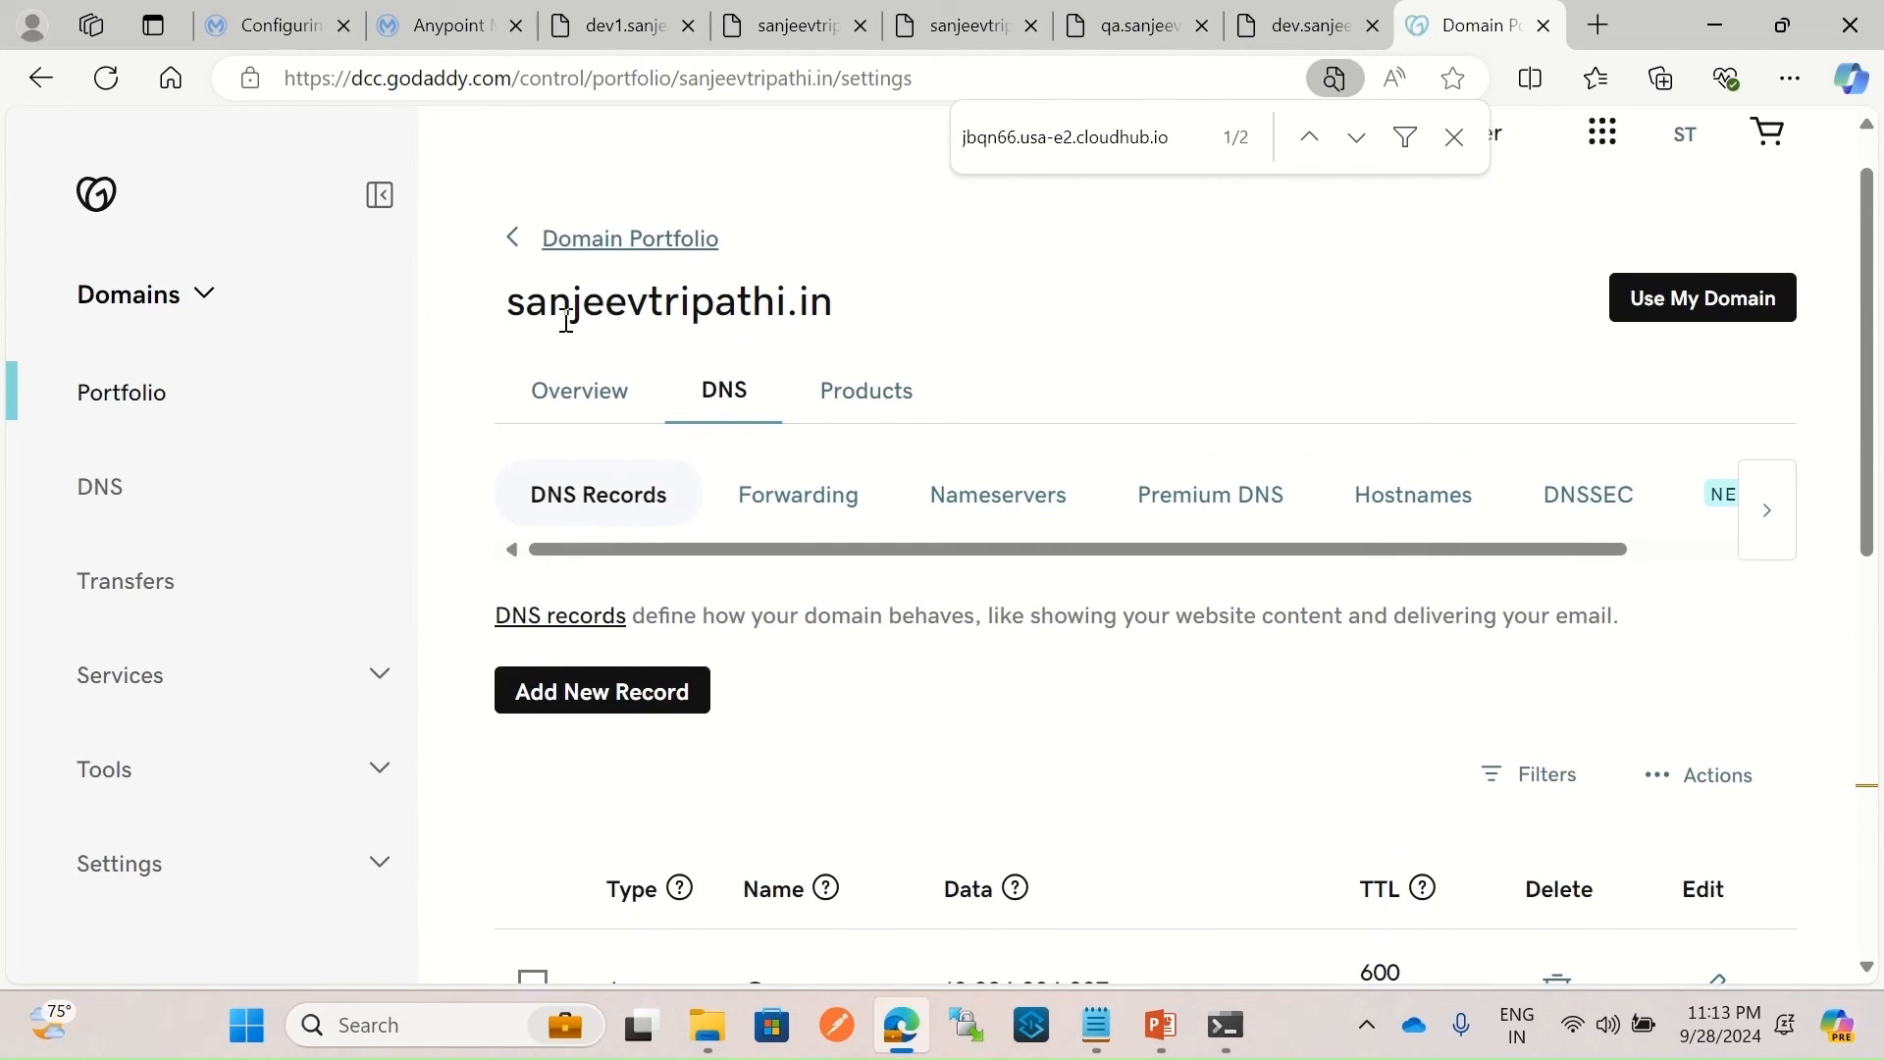
drag(504, 310, 854, 316)
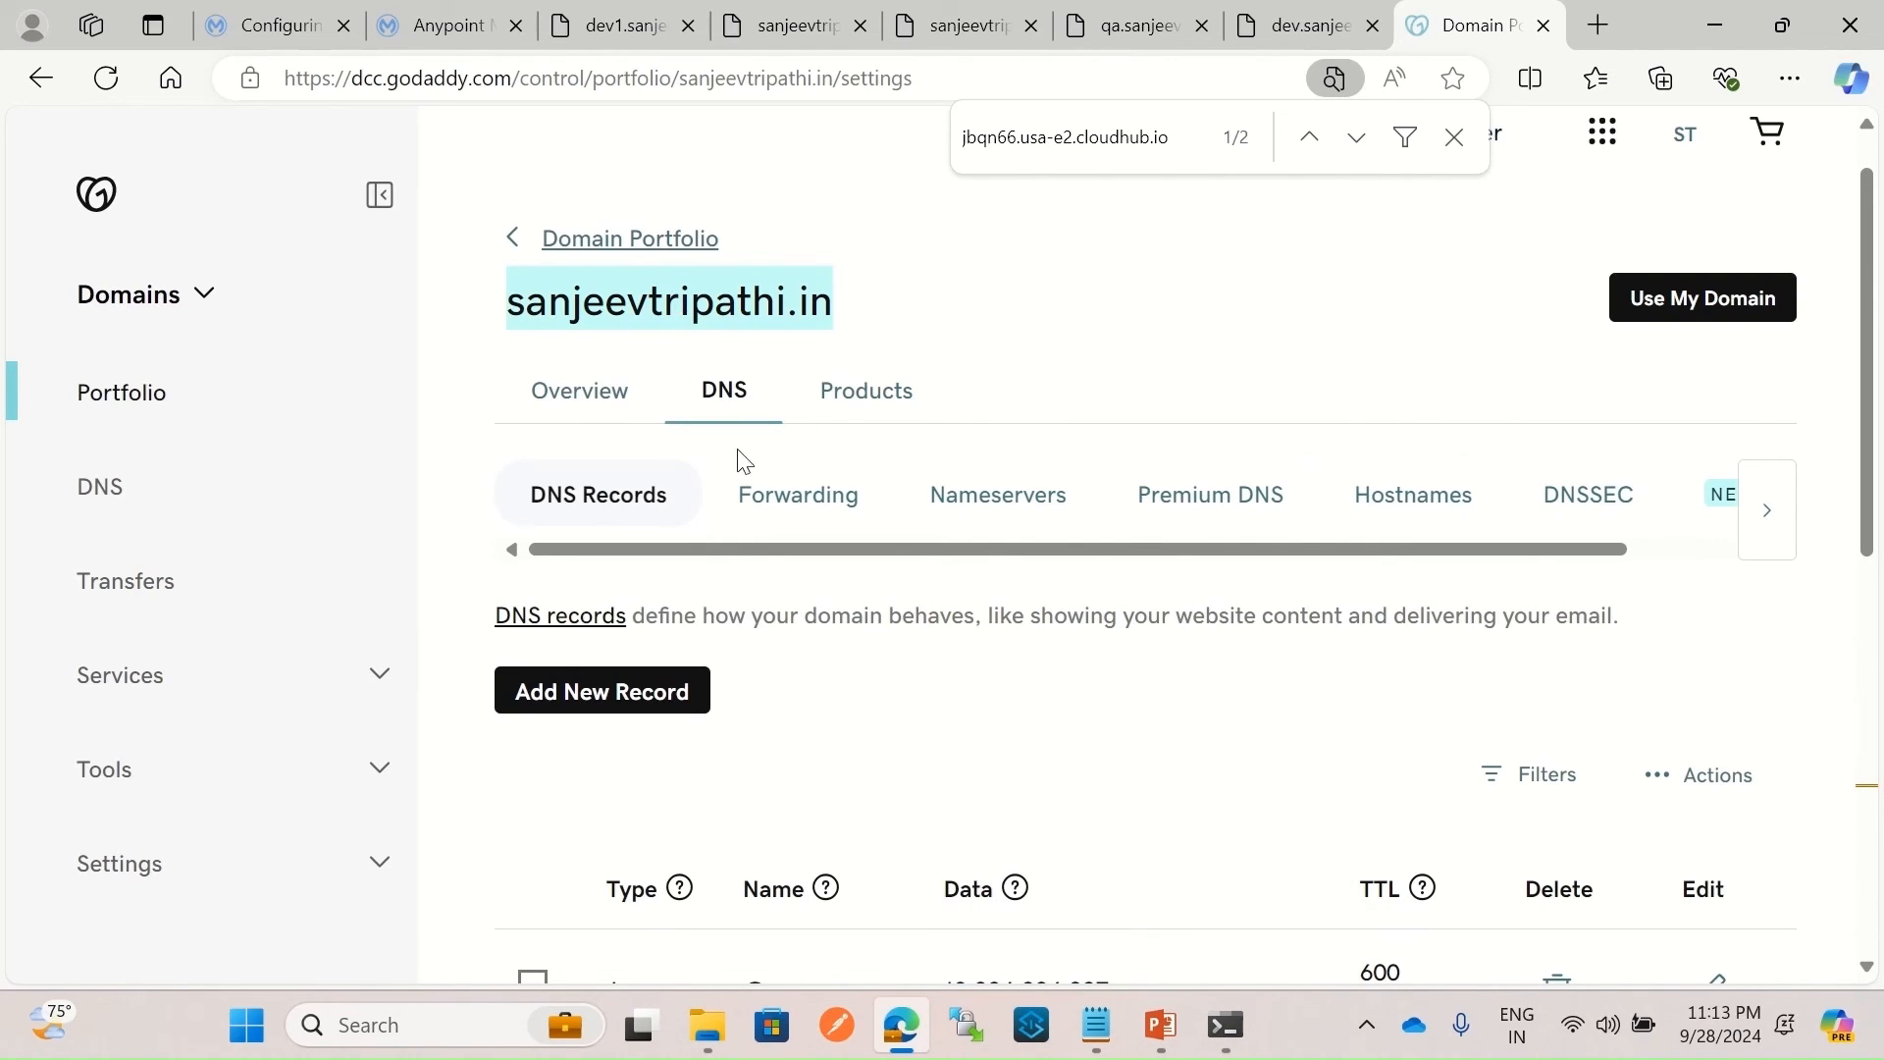
scroll(743, 461, down, 3)
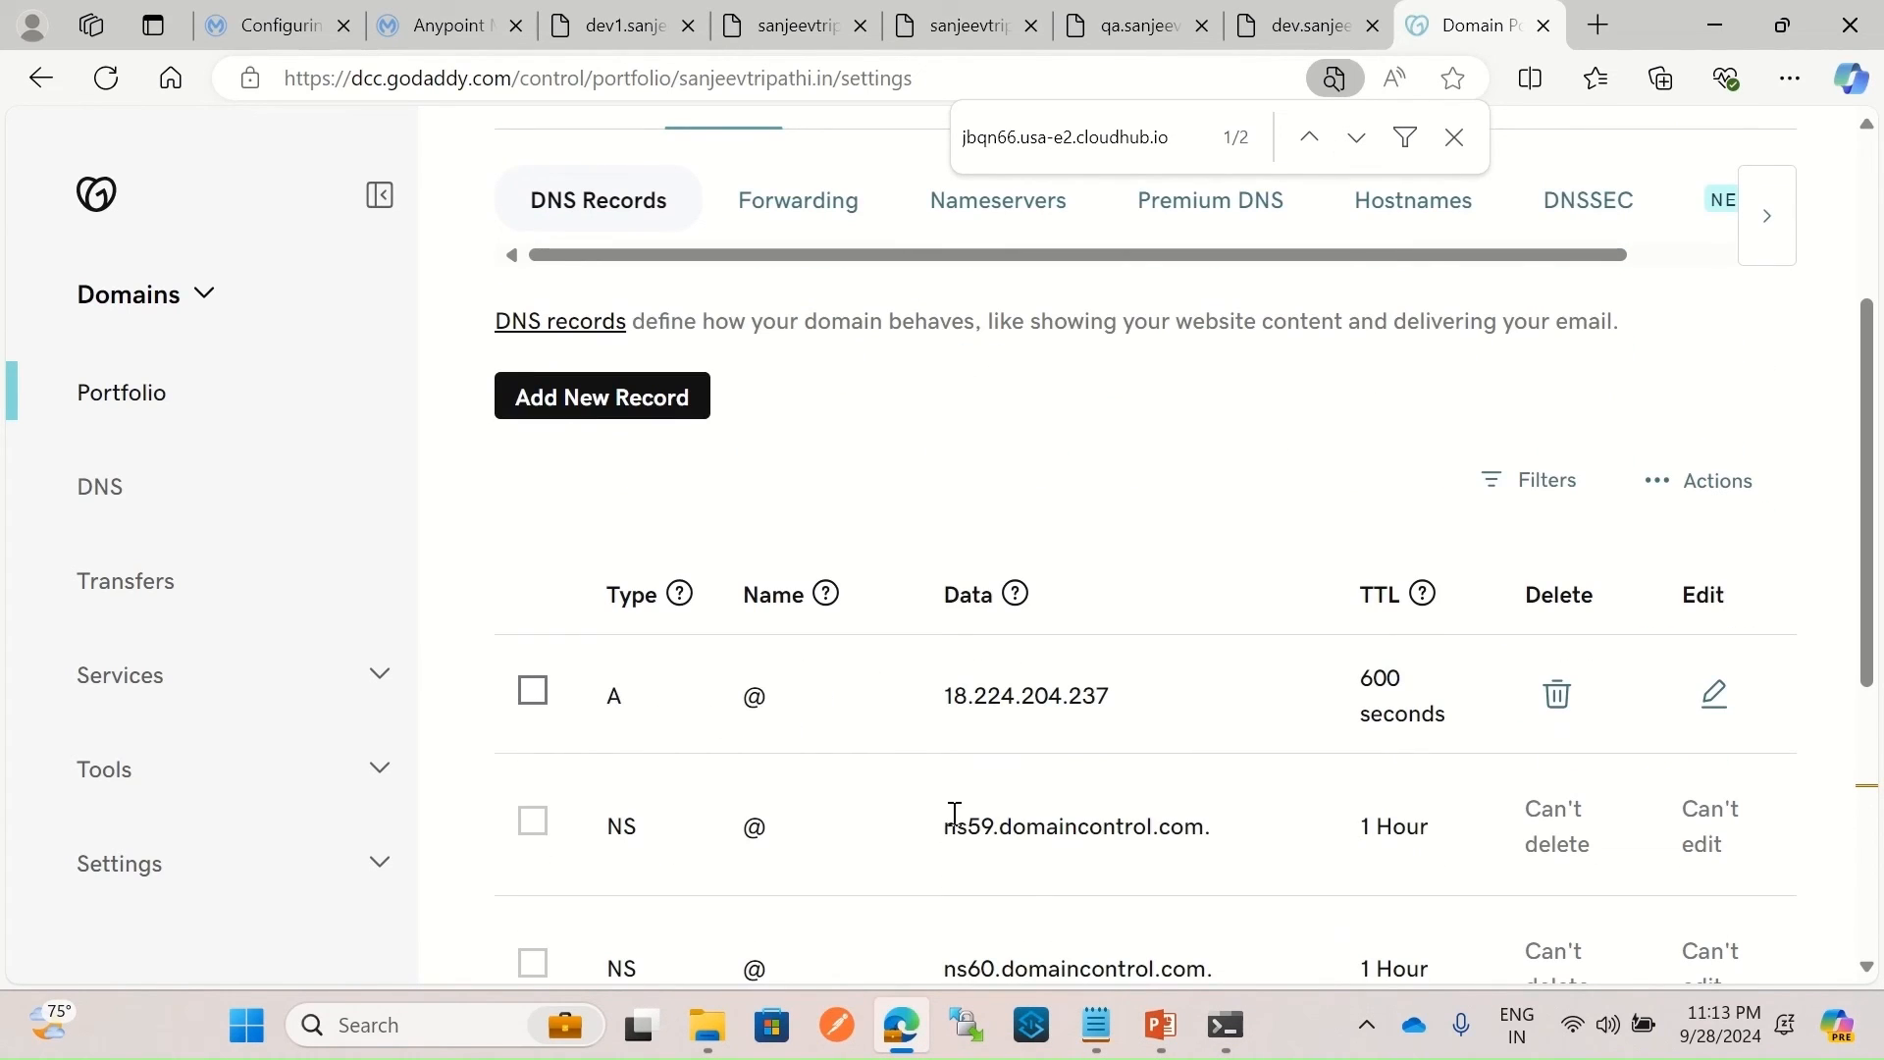
Show the root-domain /hello-app/hello response page and highlight the domain part of its address.
click(292, 21)
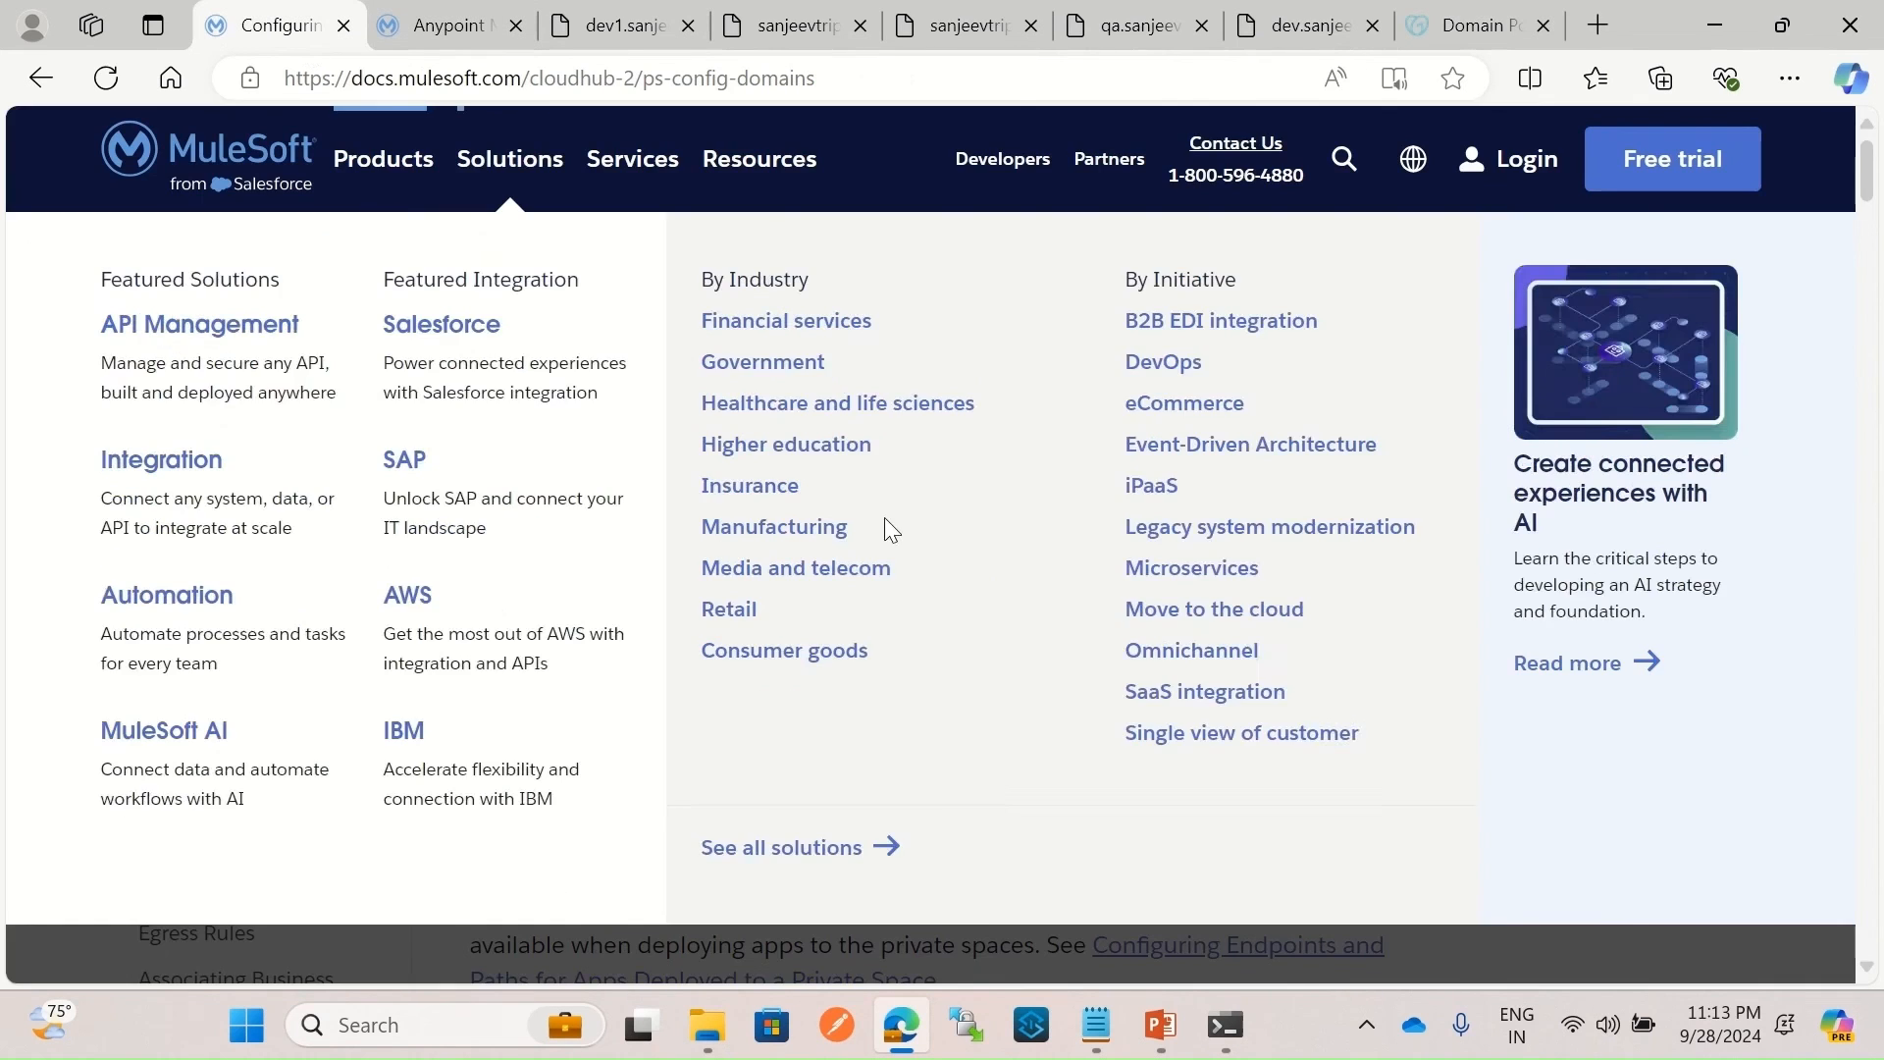
click(627, 35)
click(818, 32)
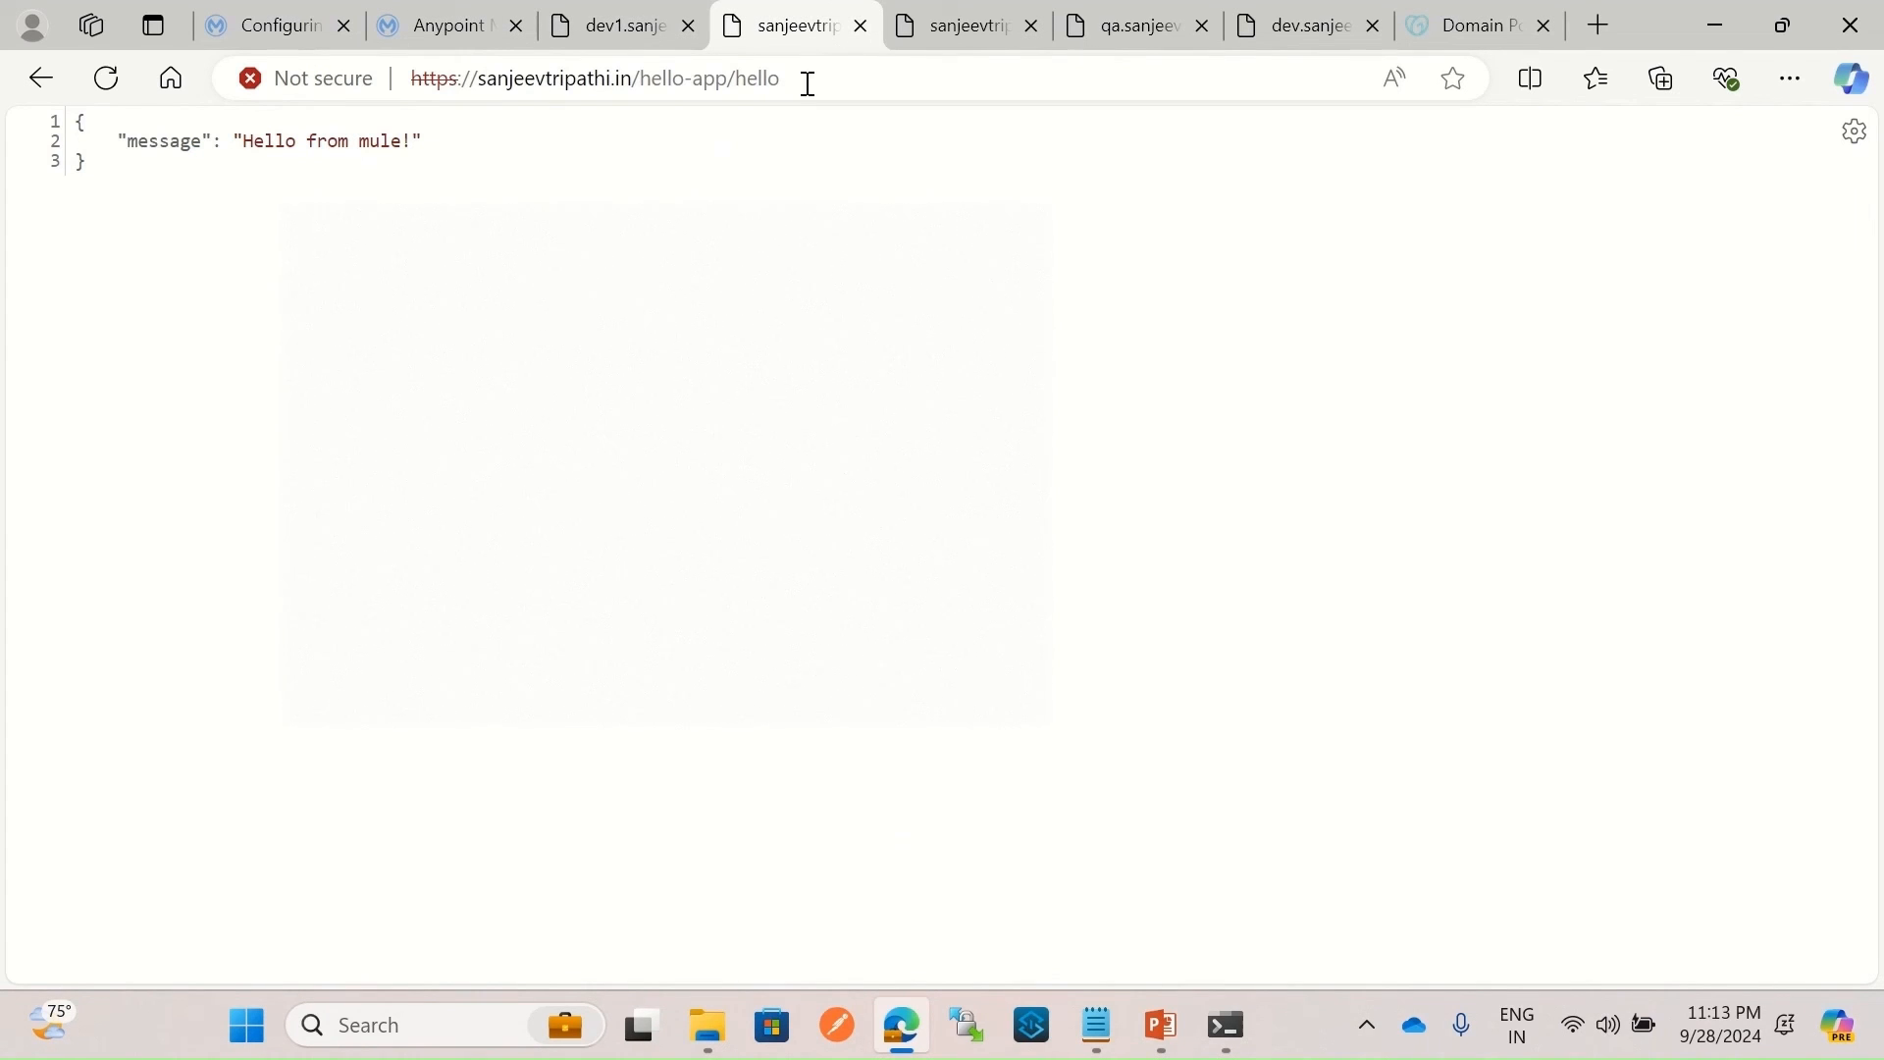
click(568, 78)
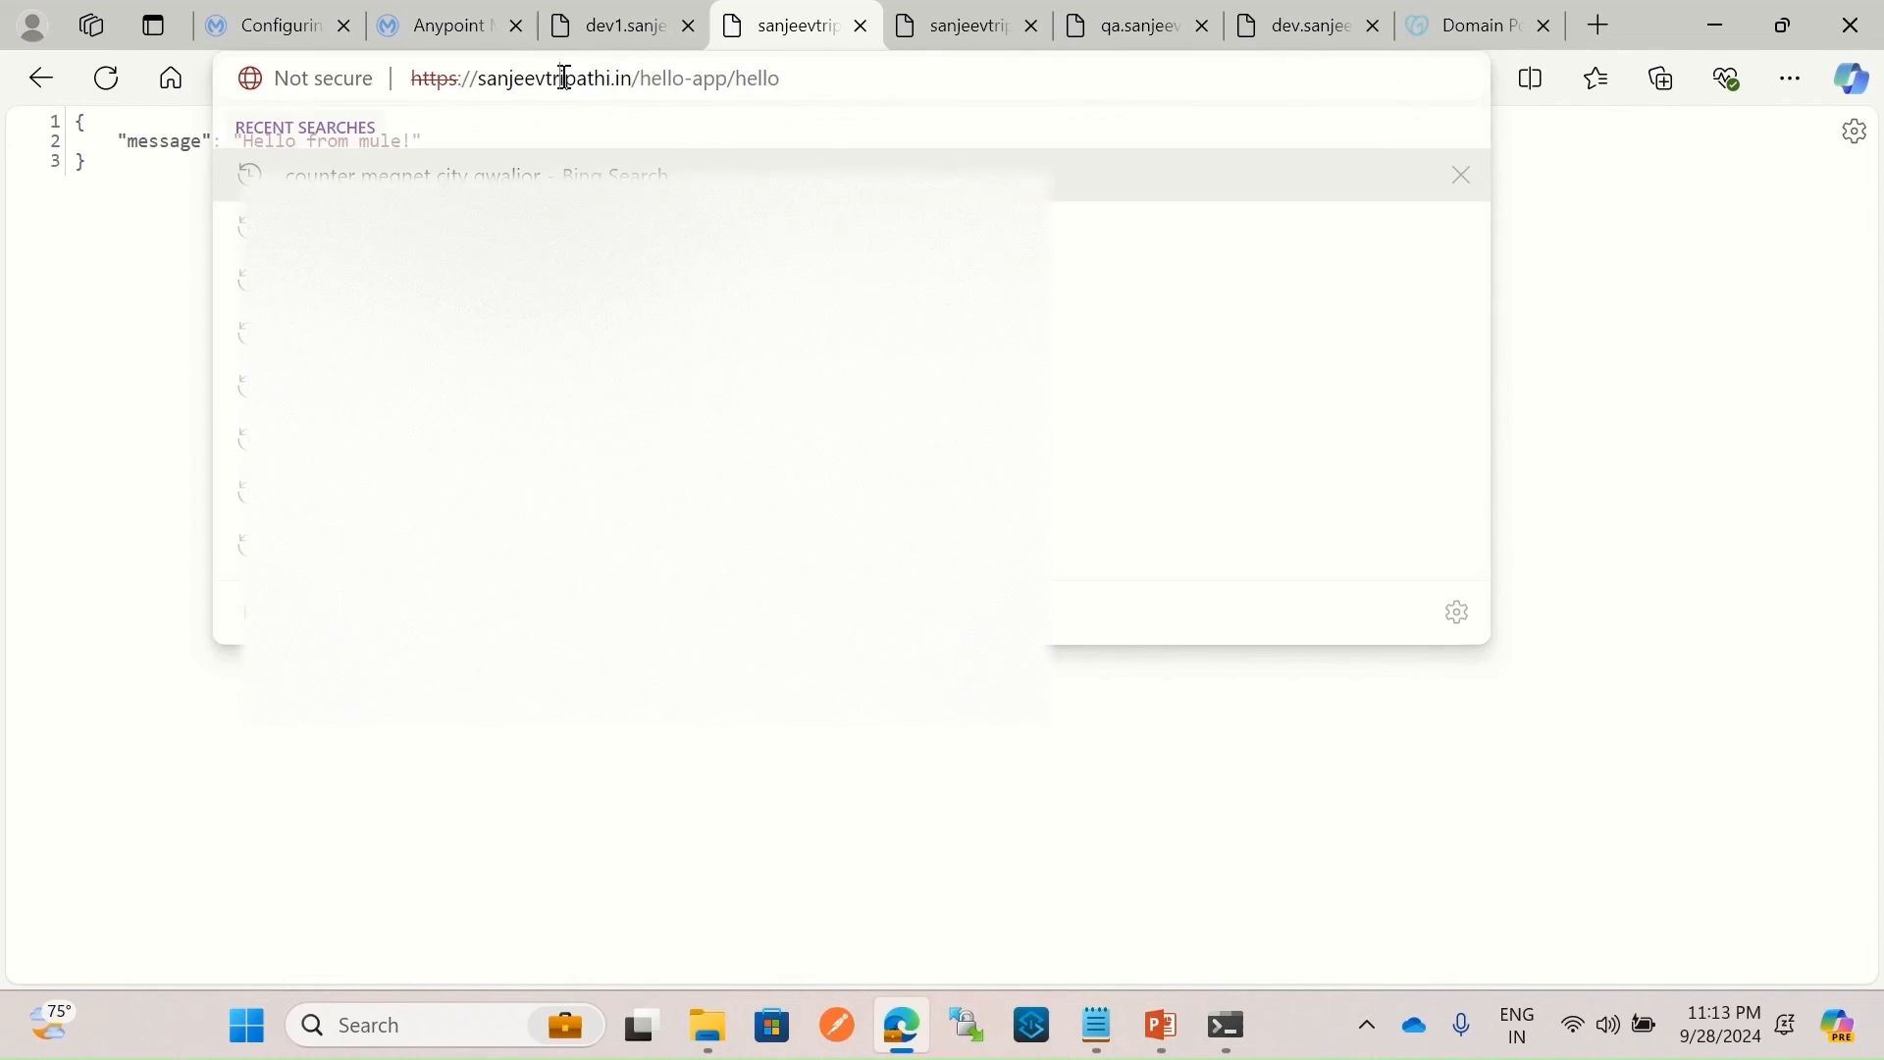
click(806, 83)
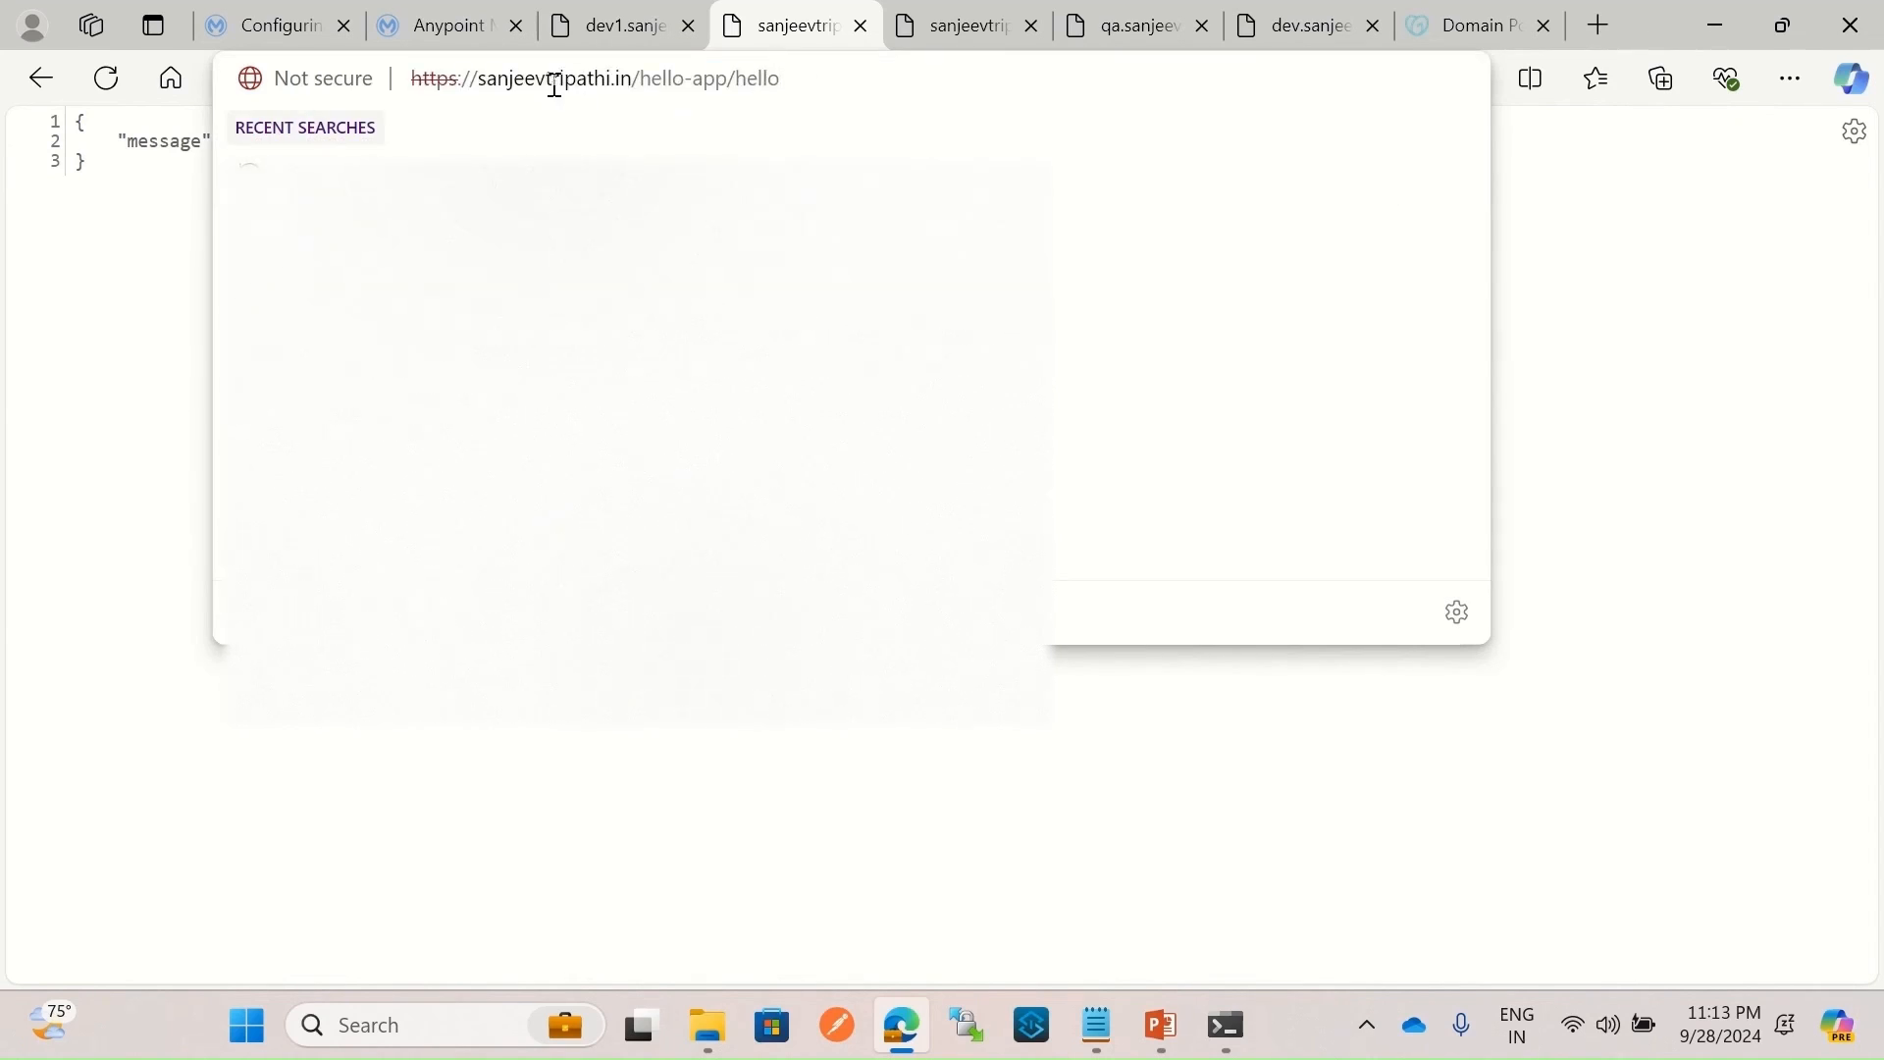
drag(514, 86, 629, 85)
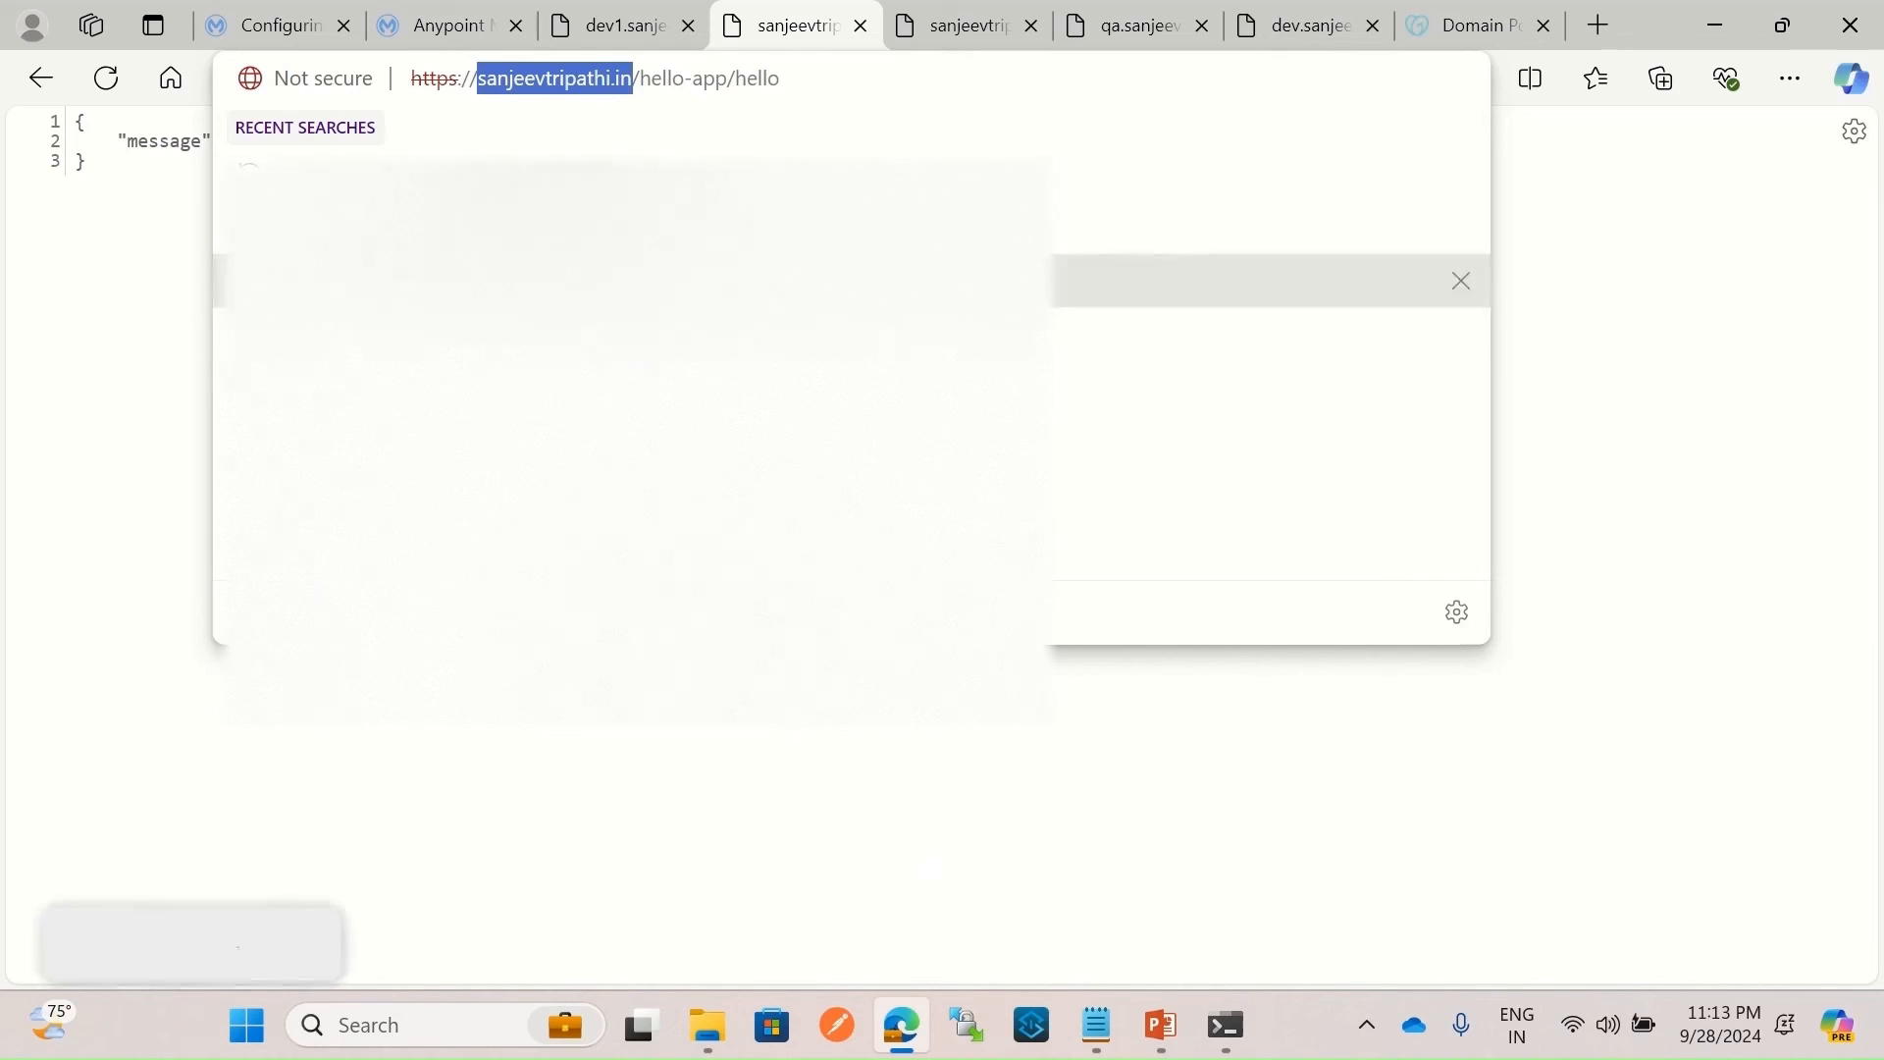
Review the domain's A and CNAME records in GoDaddy and show the dev1 and qa /hello-app/hello response pages.
click(1463, 29)
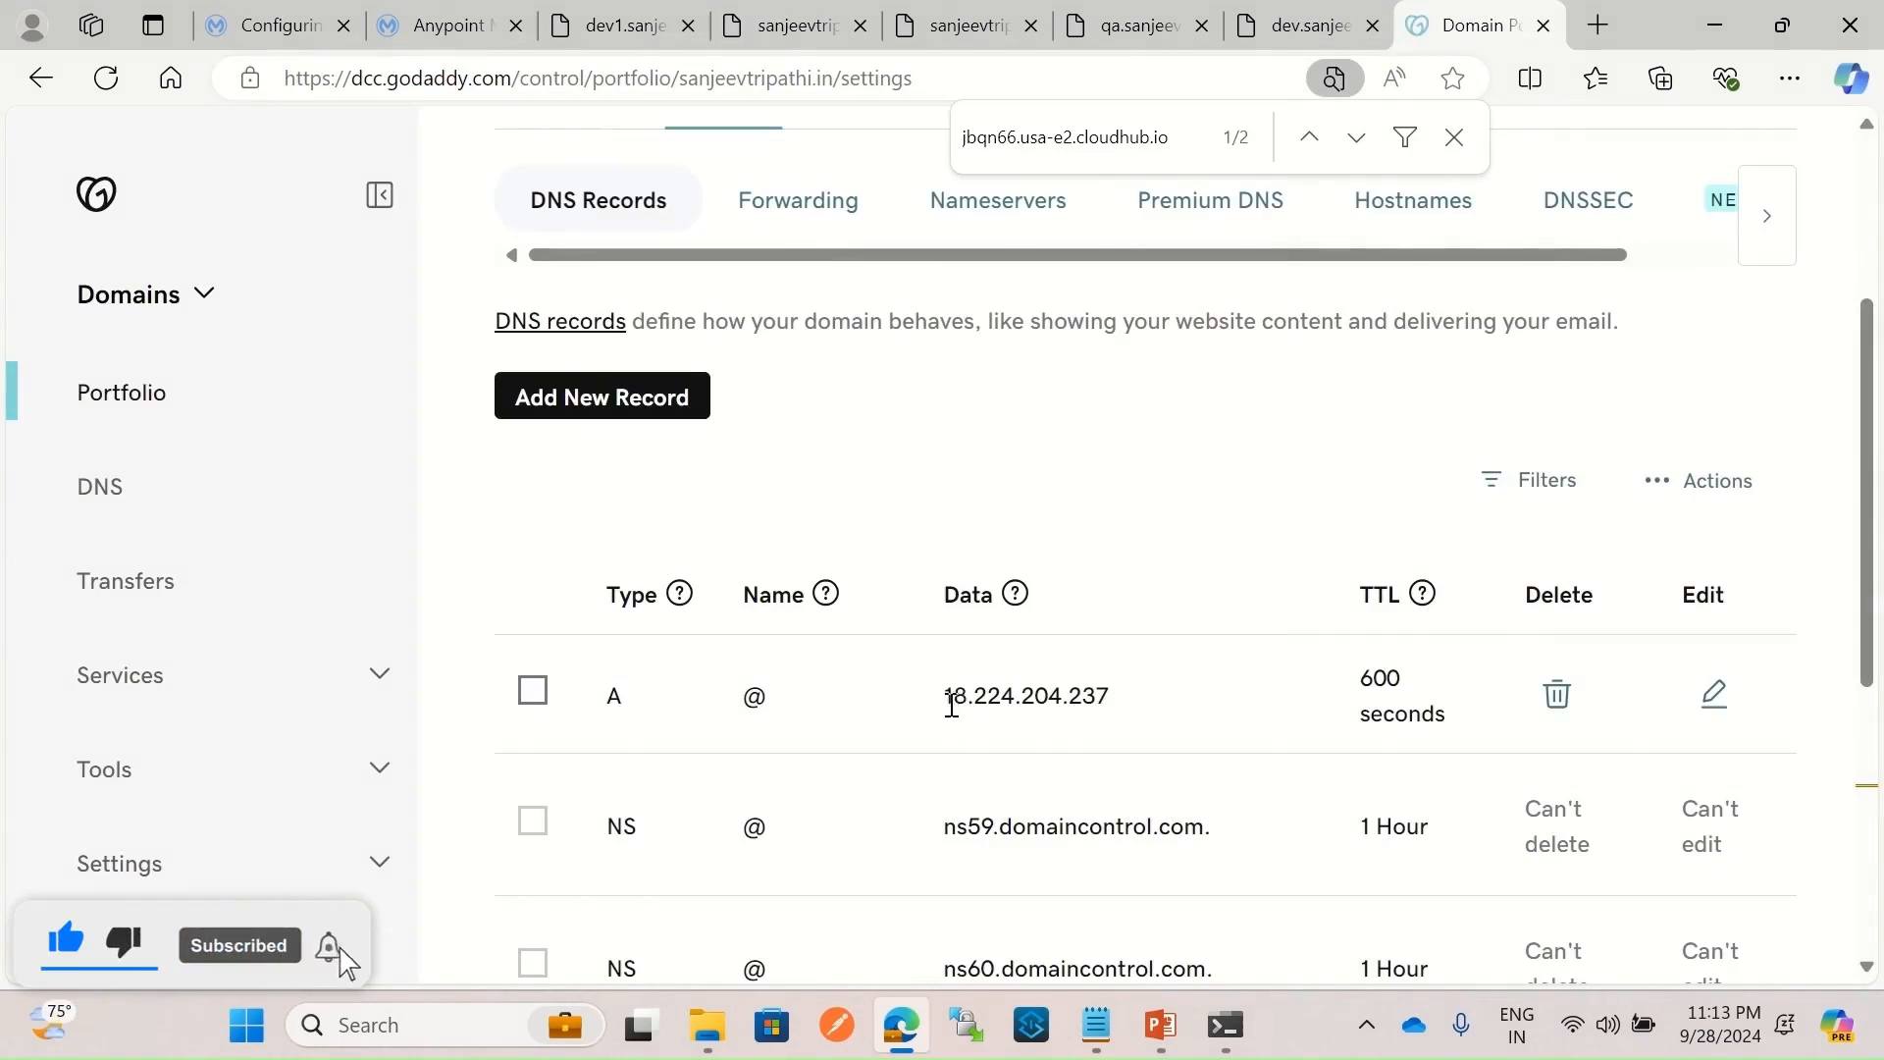
scroll(952, 717, down, 3)
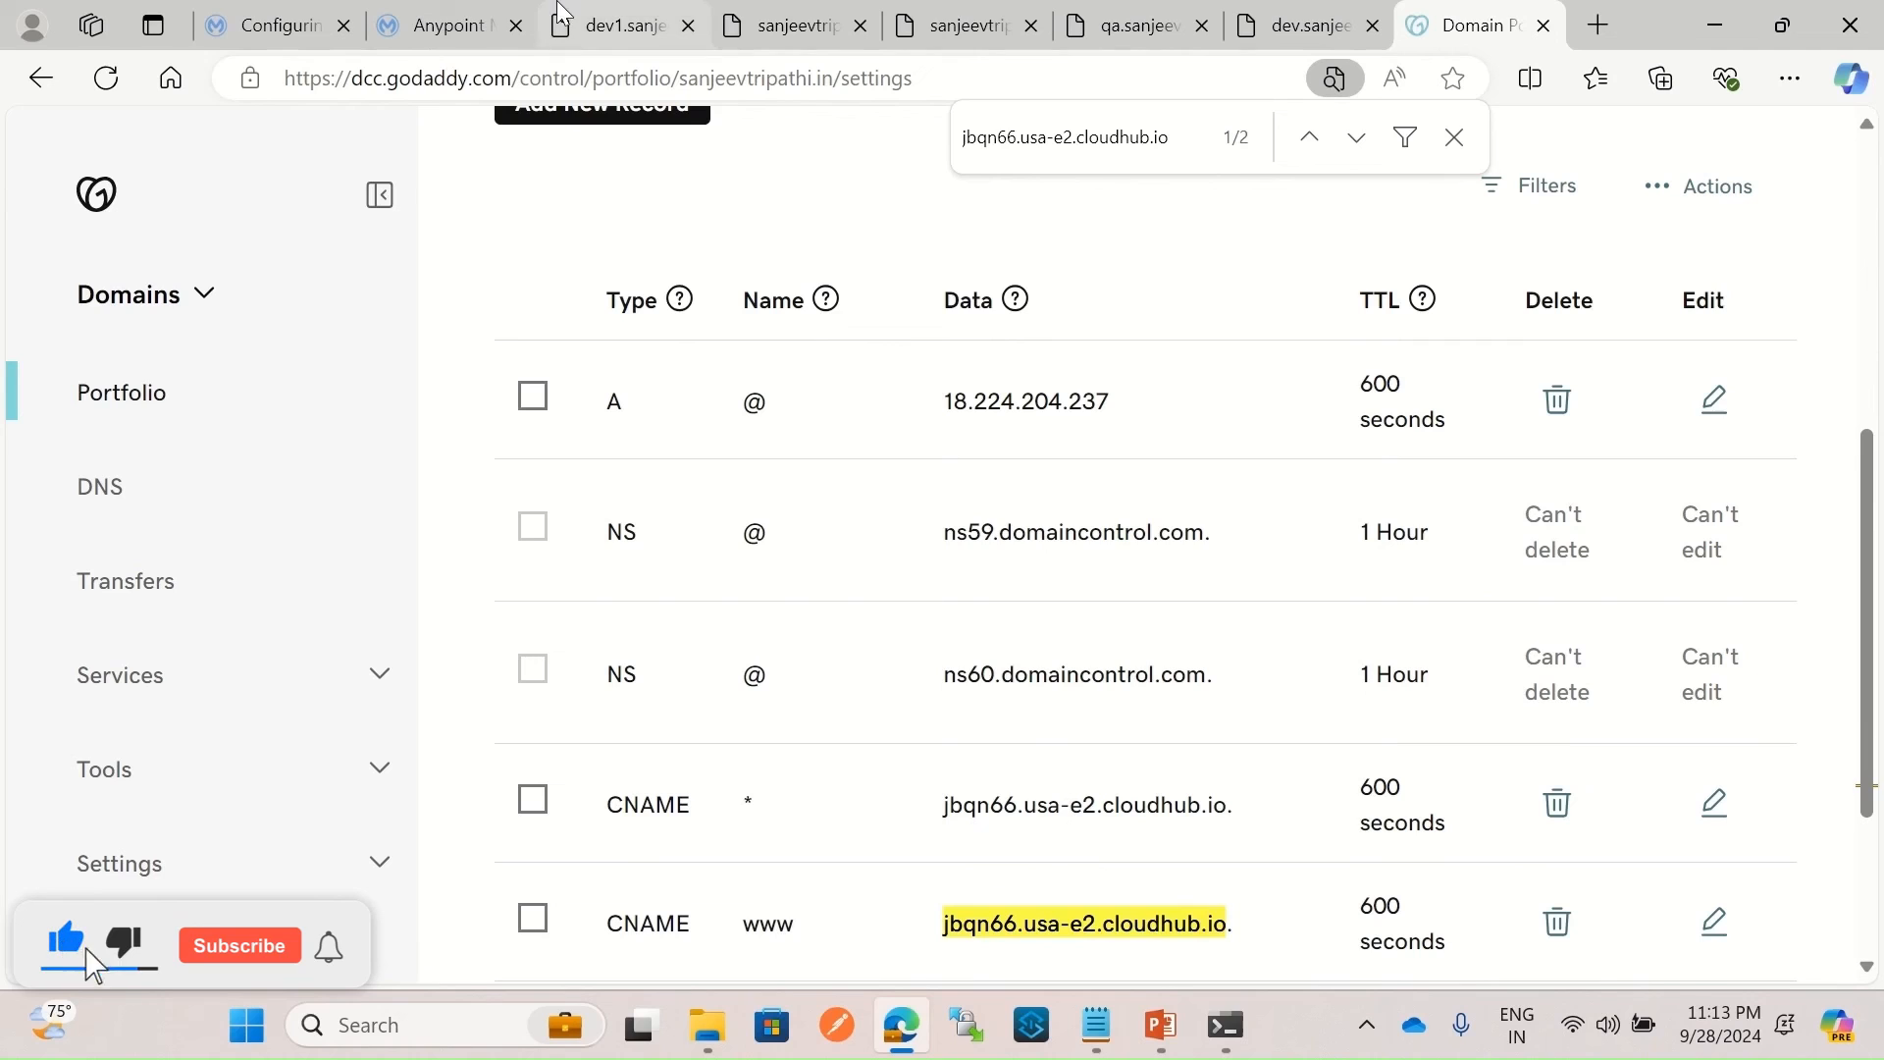
click(446, 38)
click(636, 31)
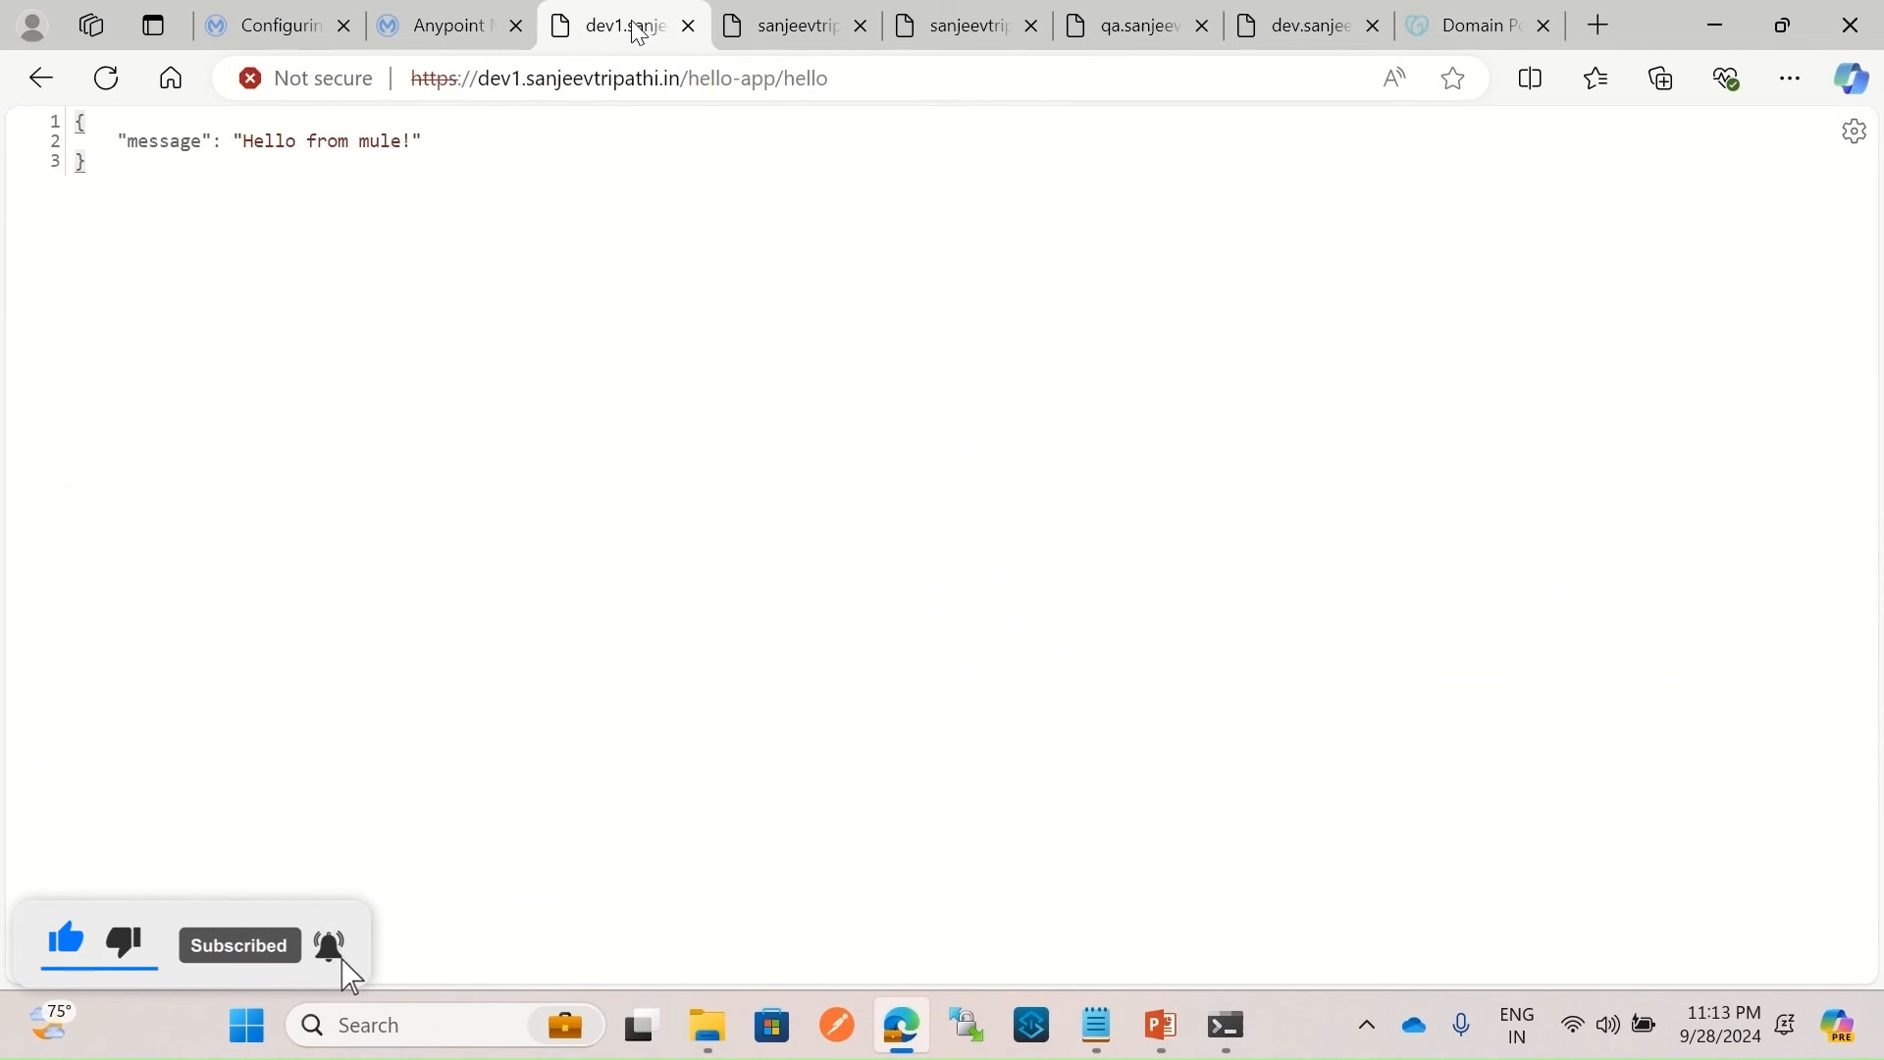
click(1128, 27)
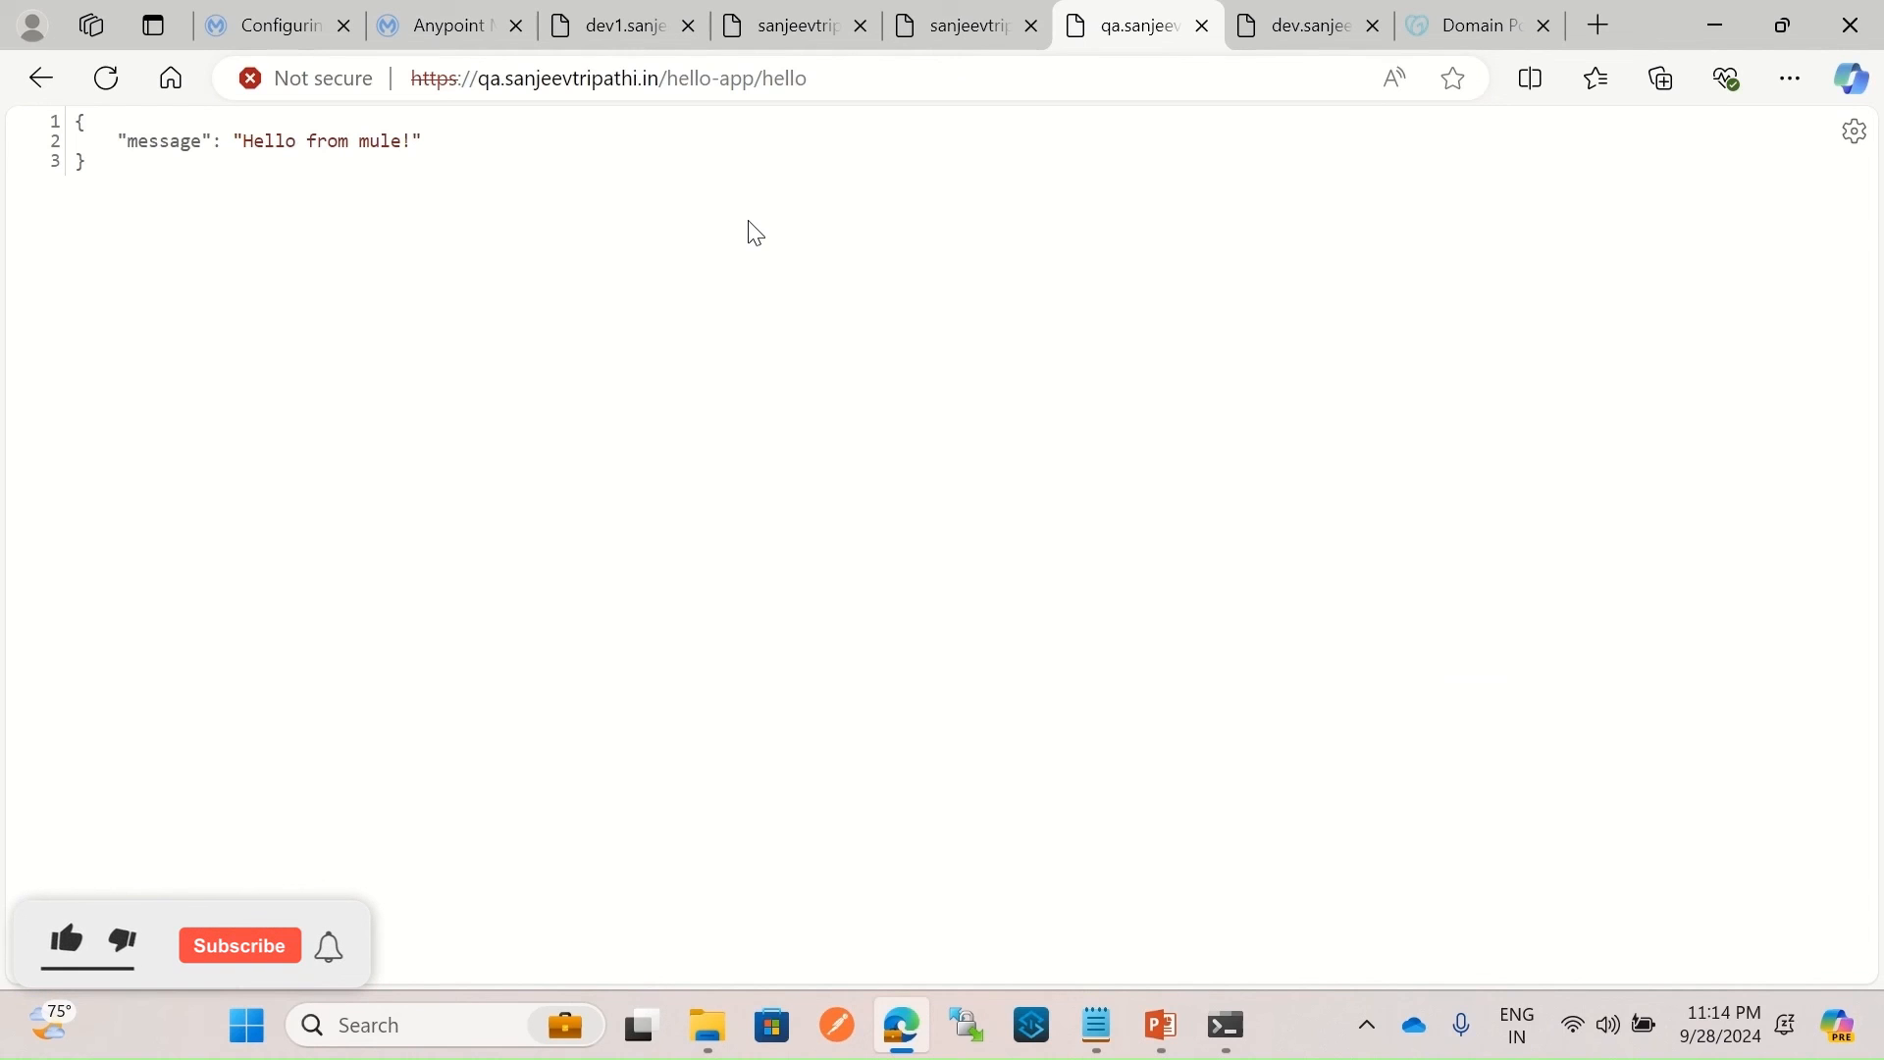
Open the TLS context creation form from the Domains & TLS settings of private space ps-demo-01.
click(446, 27)
scroll(746, 385, up, 2)
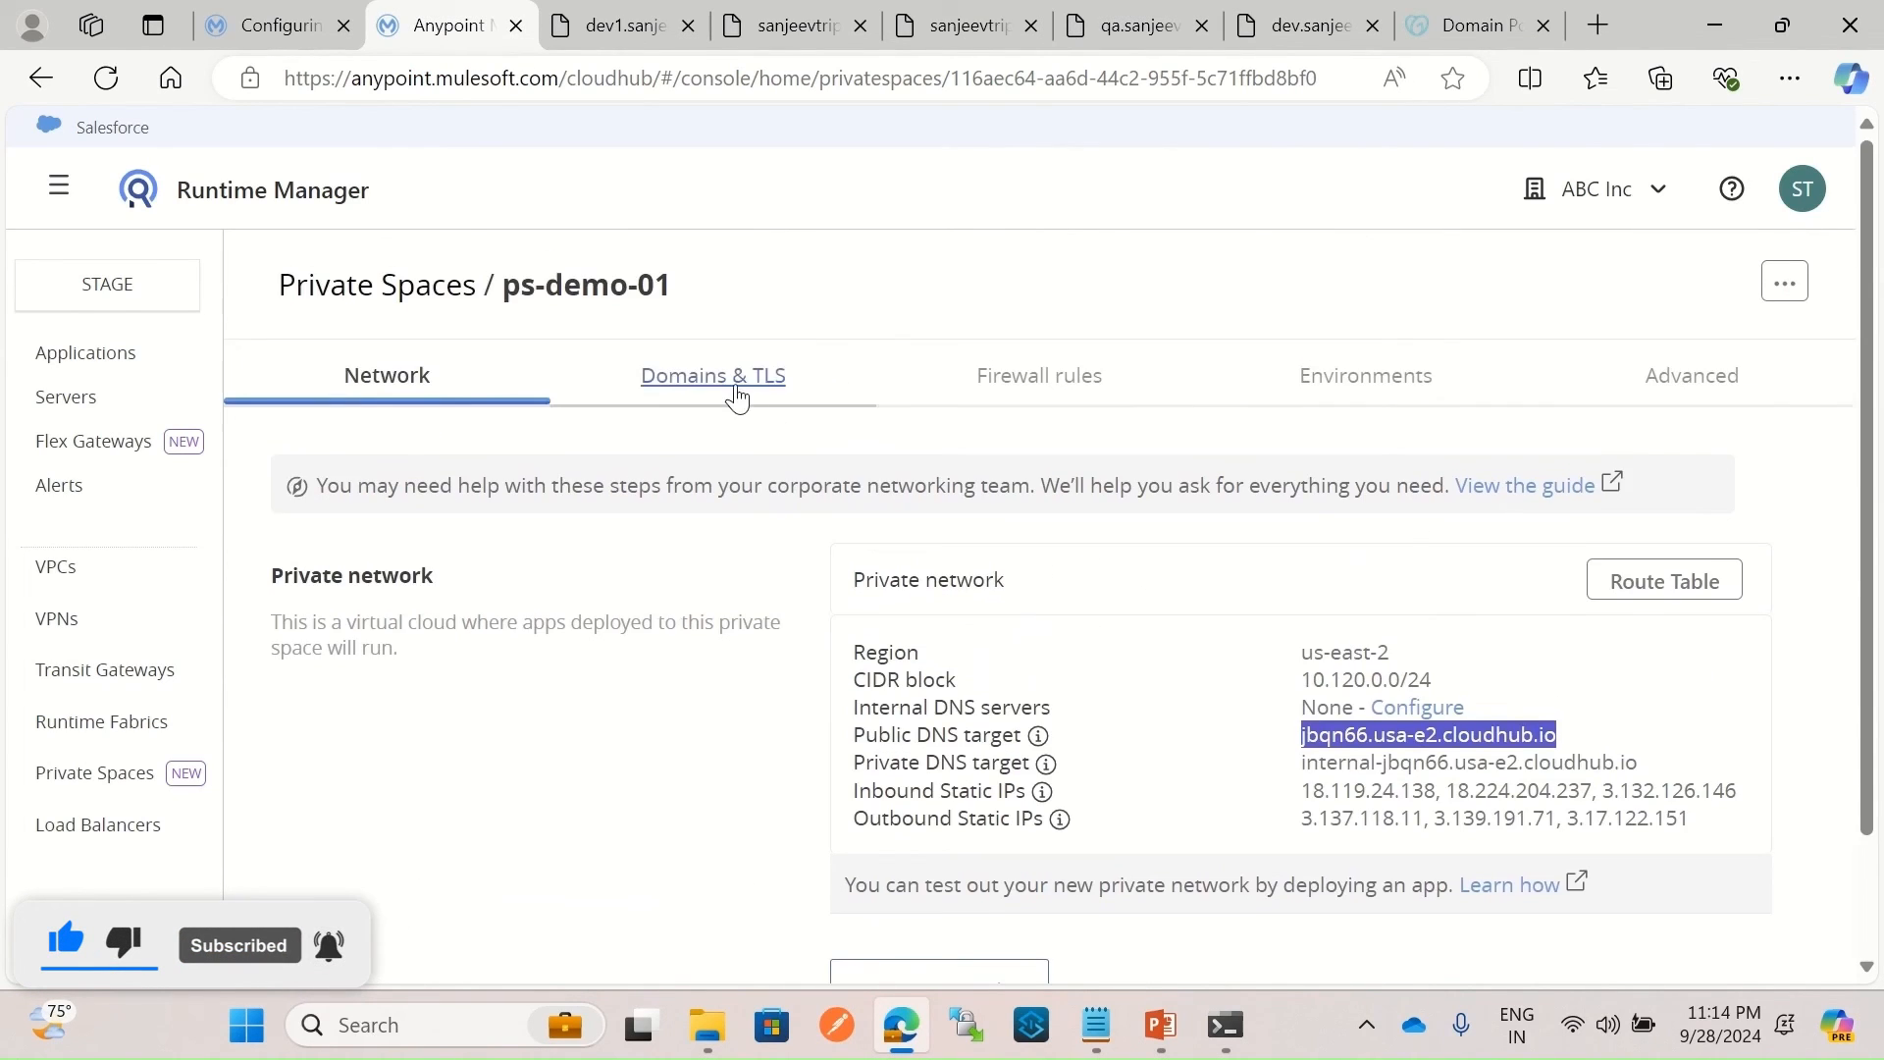
click(718, 377)
scroll(1187, 714, down, 5)
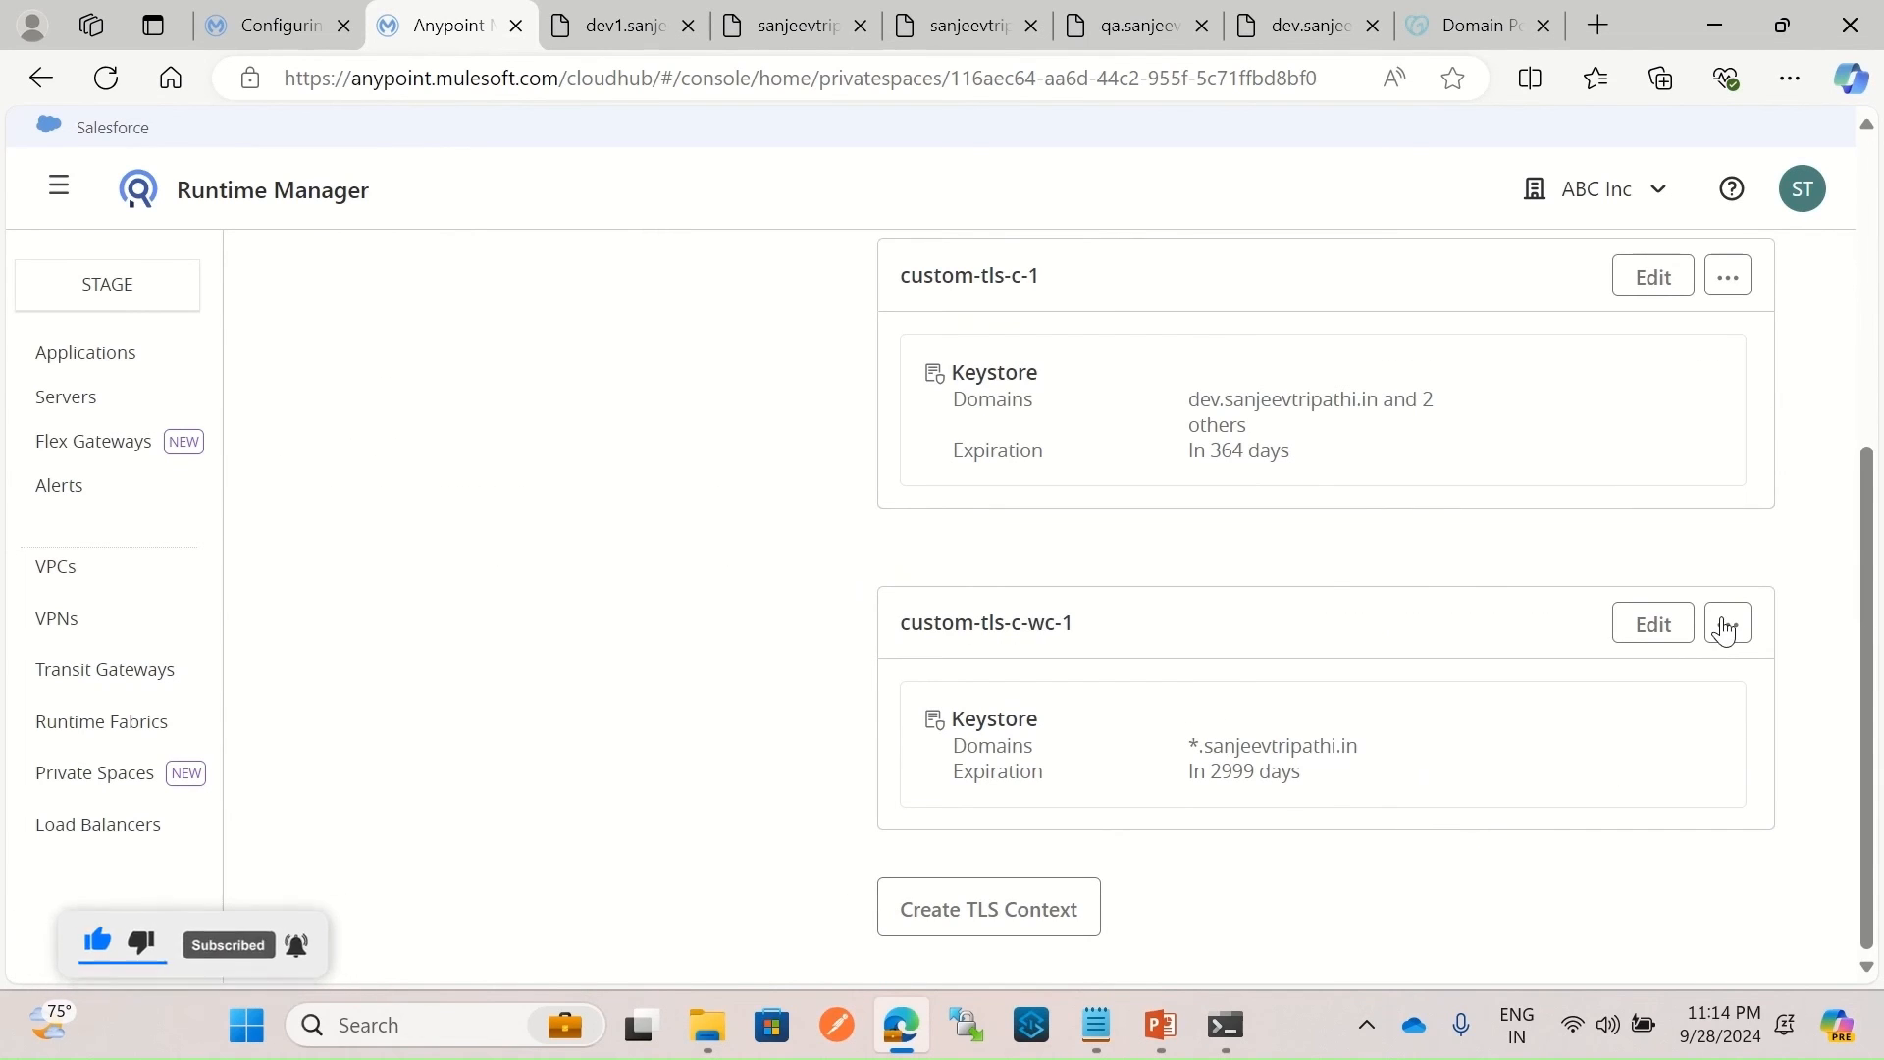
click(1060, 910)
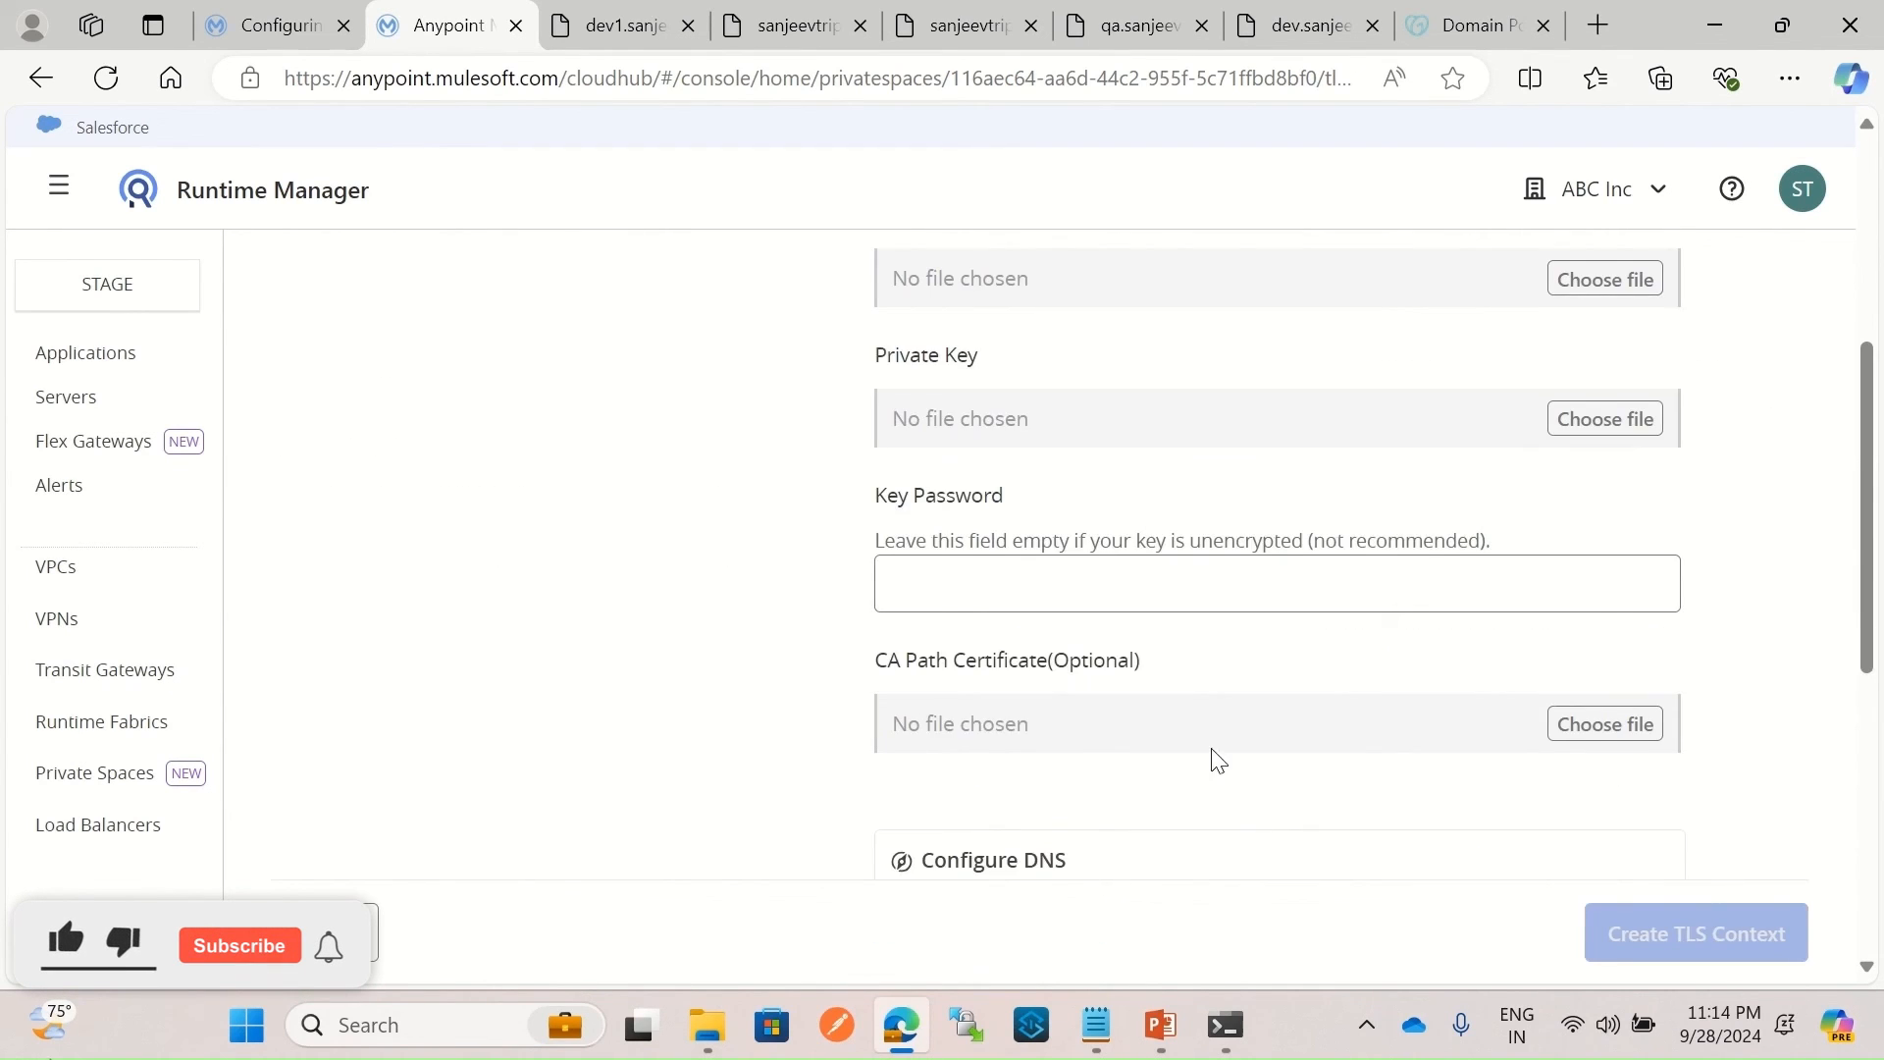
Examine the Configure DNS instructions in the form and highlight the record type, host and value.
scroll(1212, 758, down, 7)
scroll(1245, 749, up, 3)
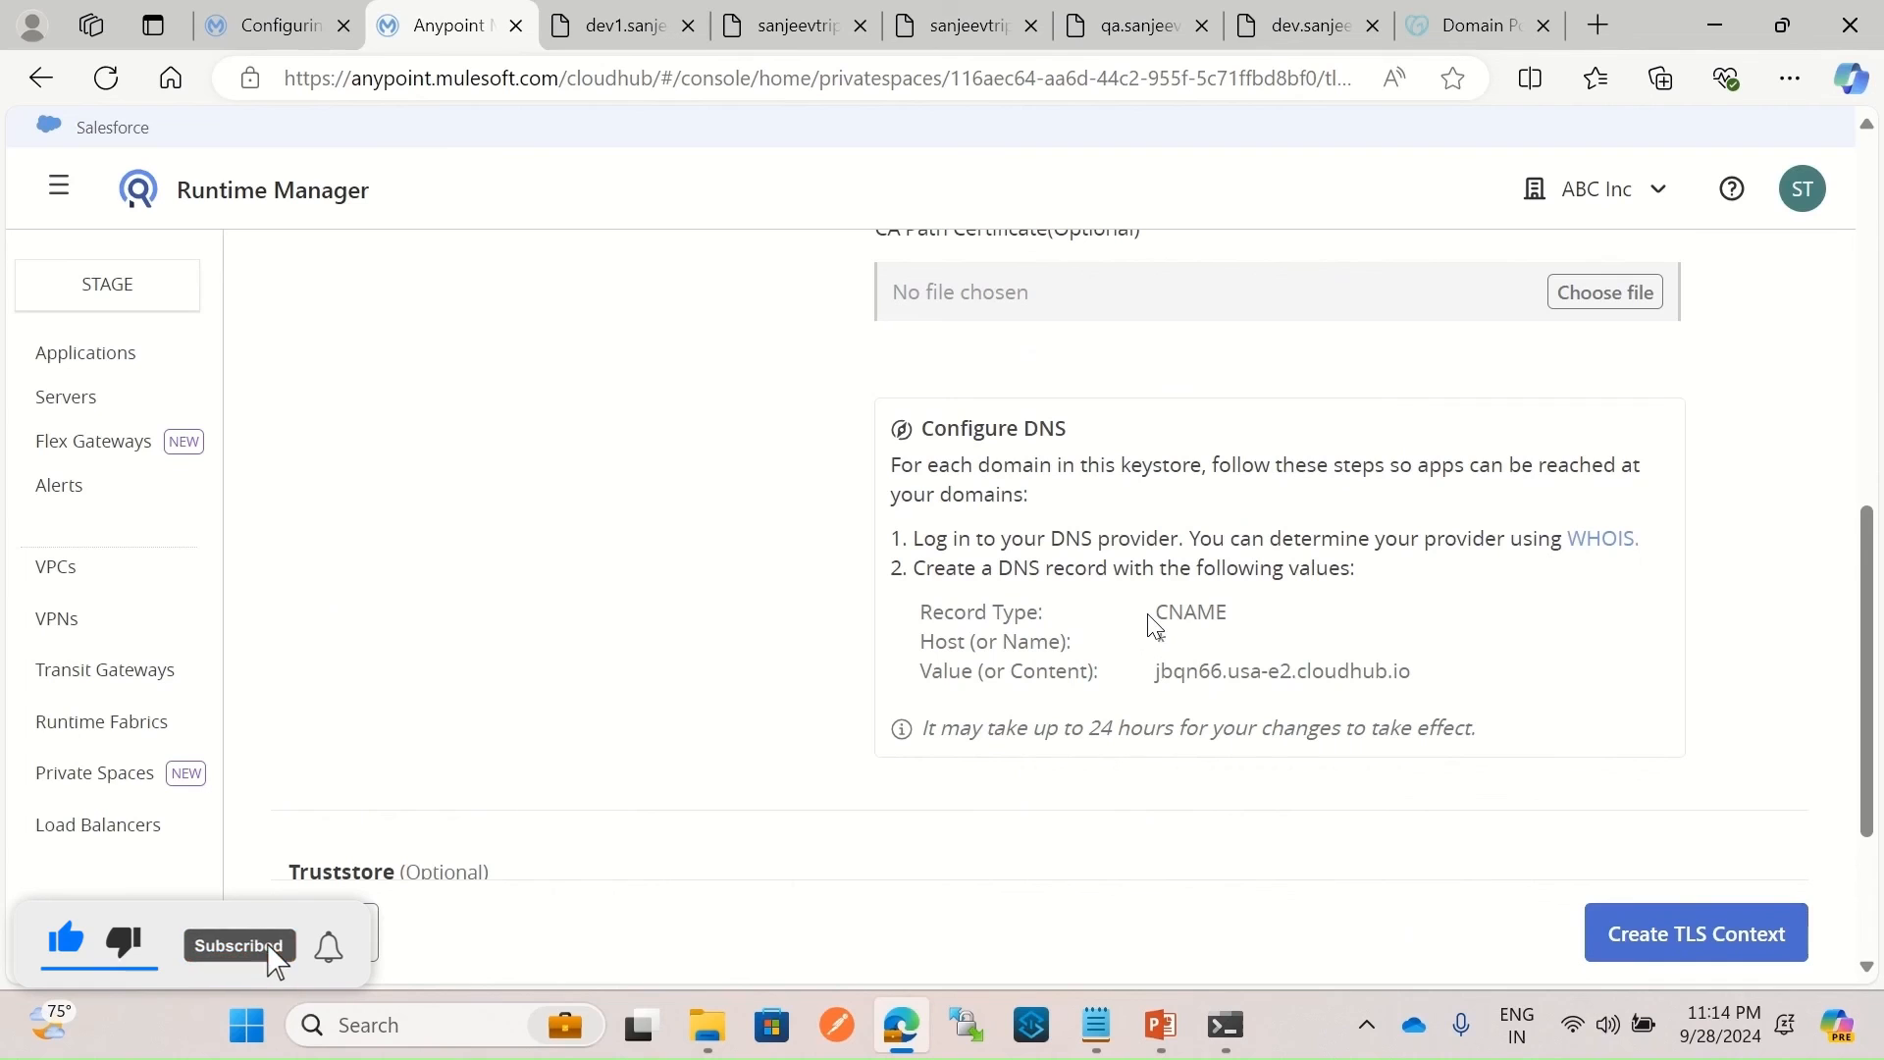
drag(1156, 608, 1450, 694)
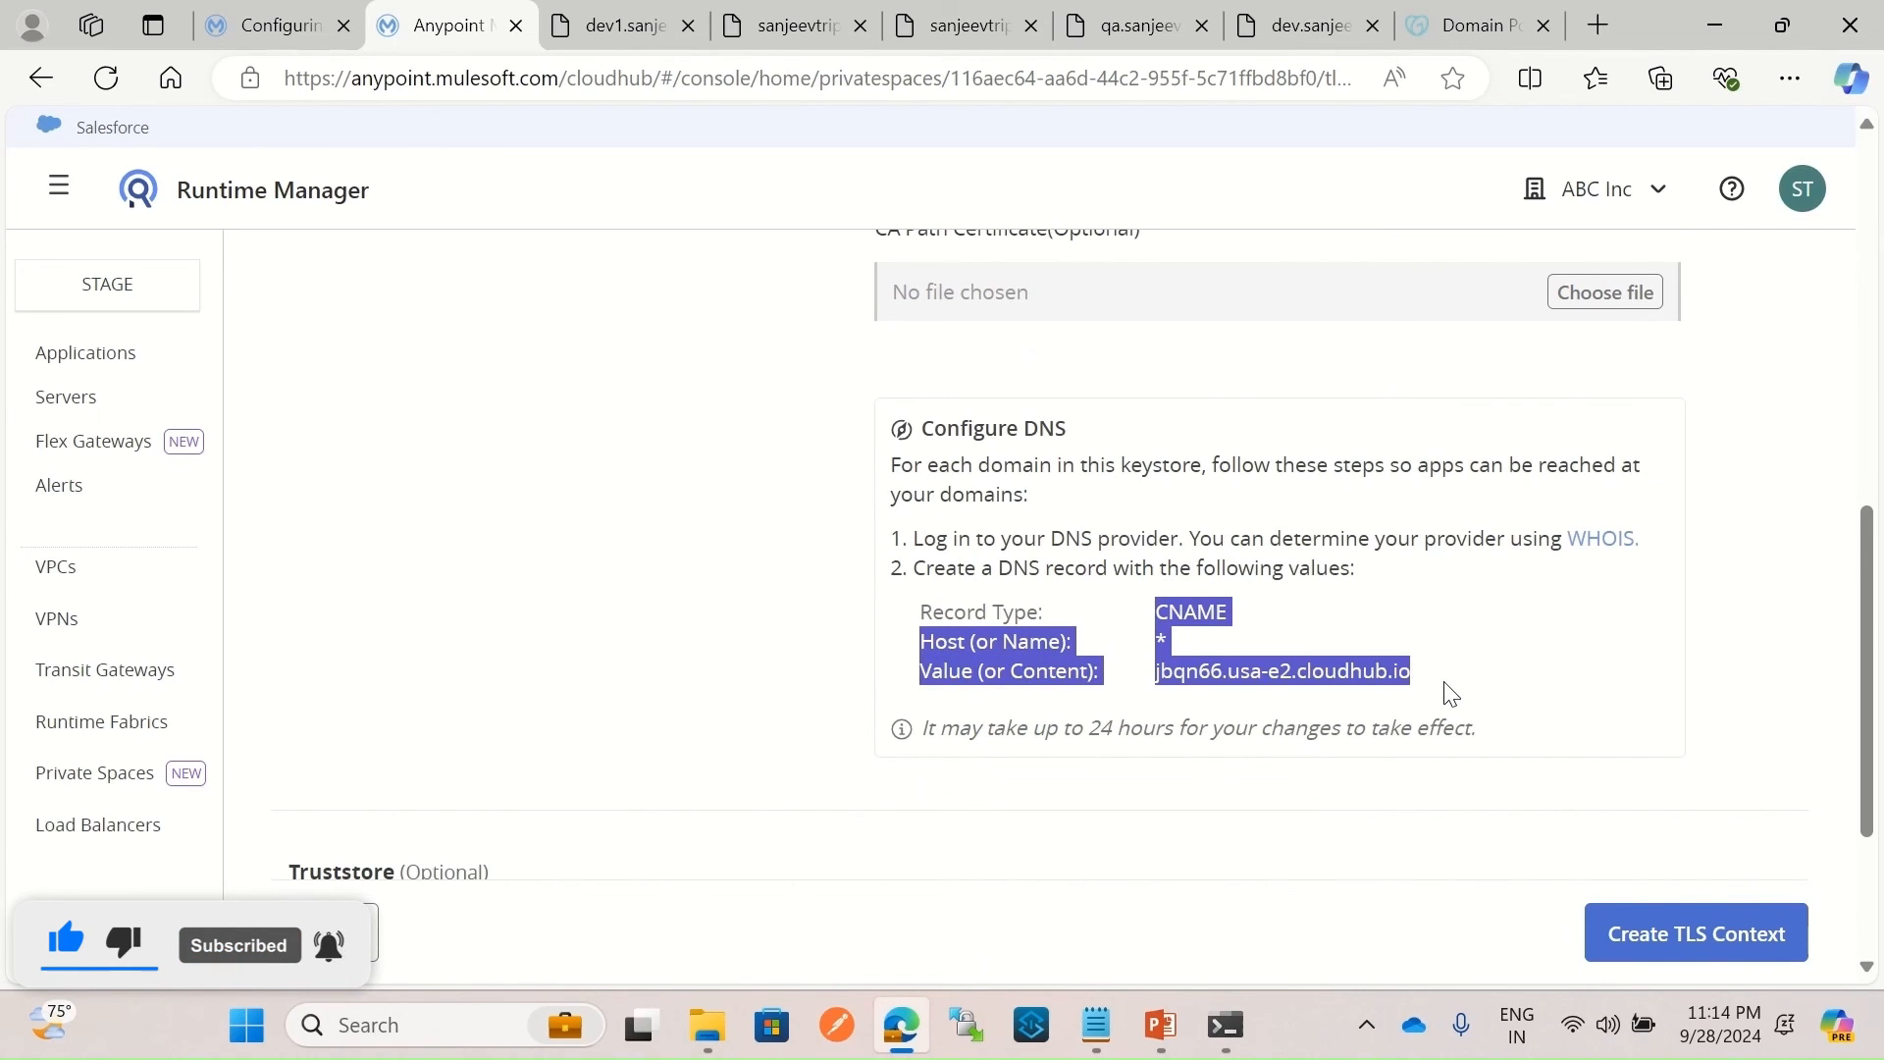
click(1205, 644)
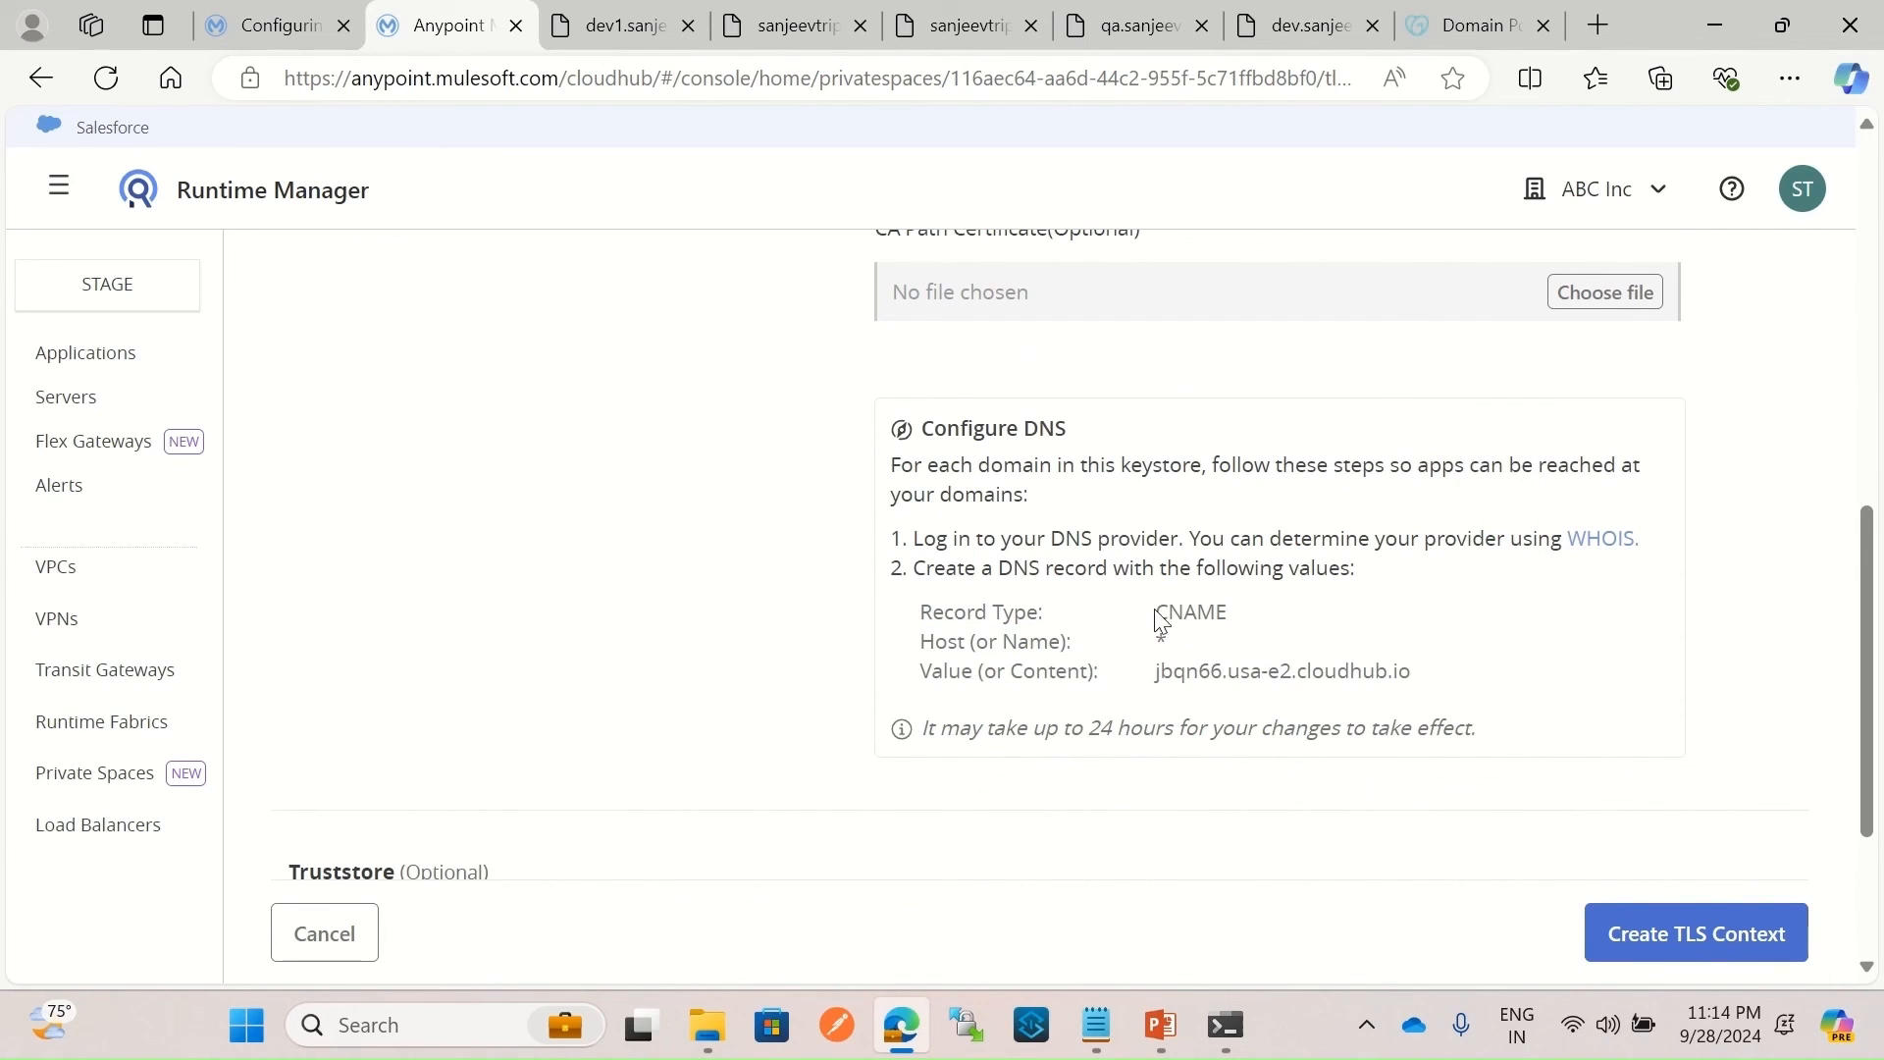
drag(1155, 610, 1393, 675)
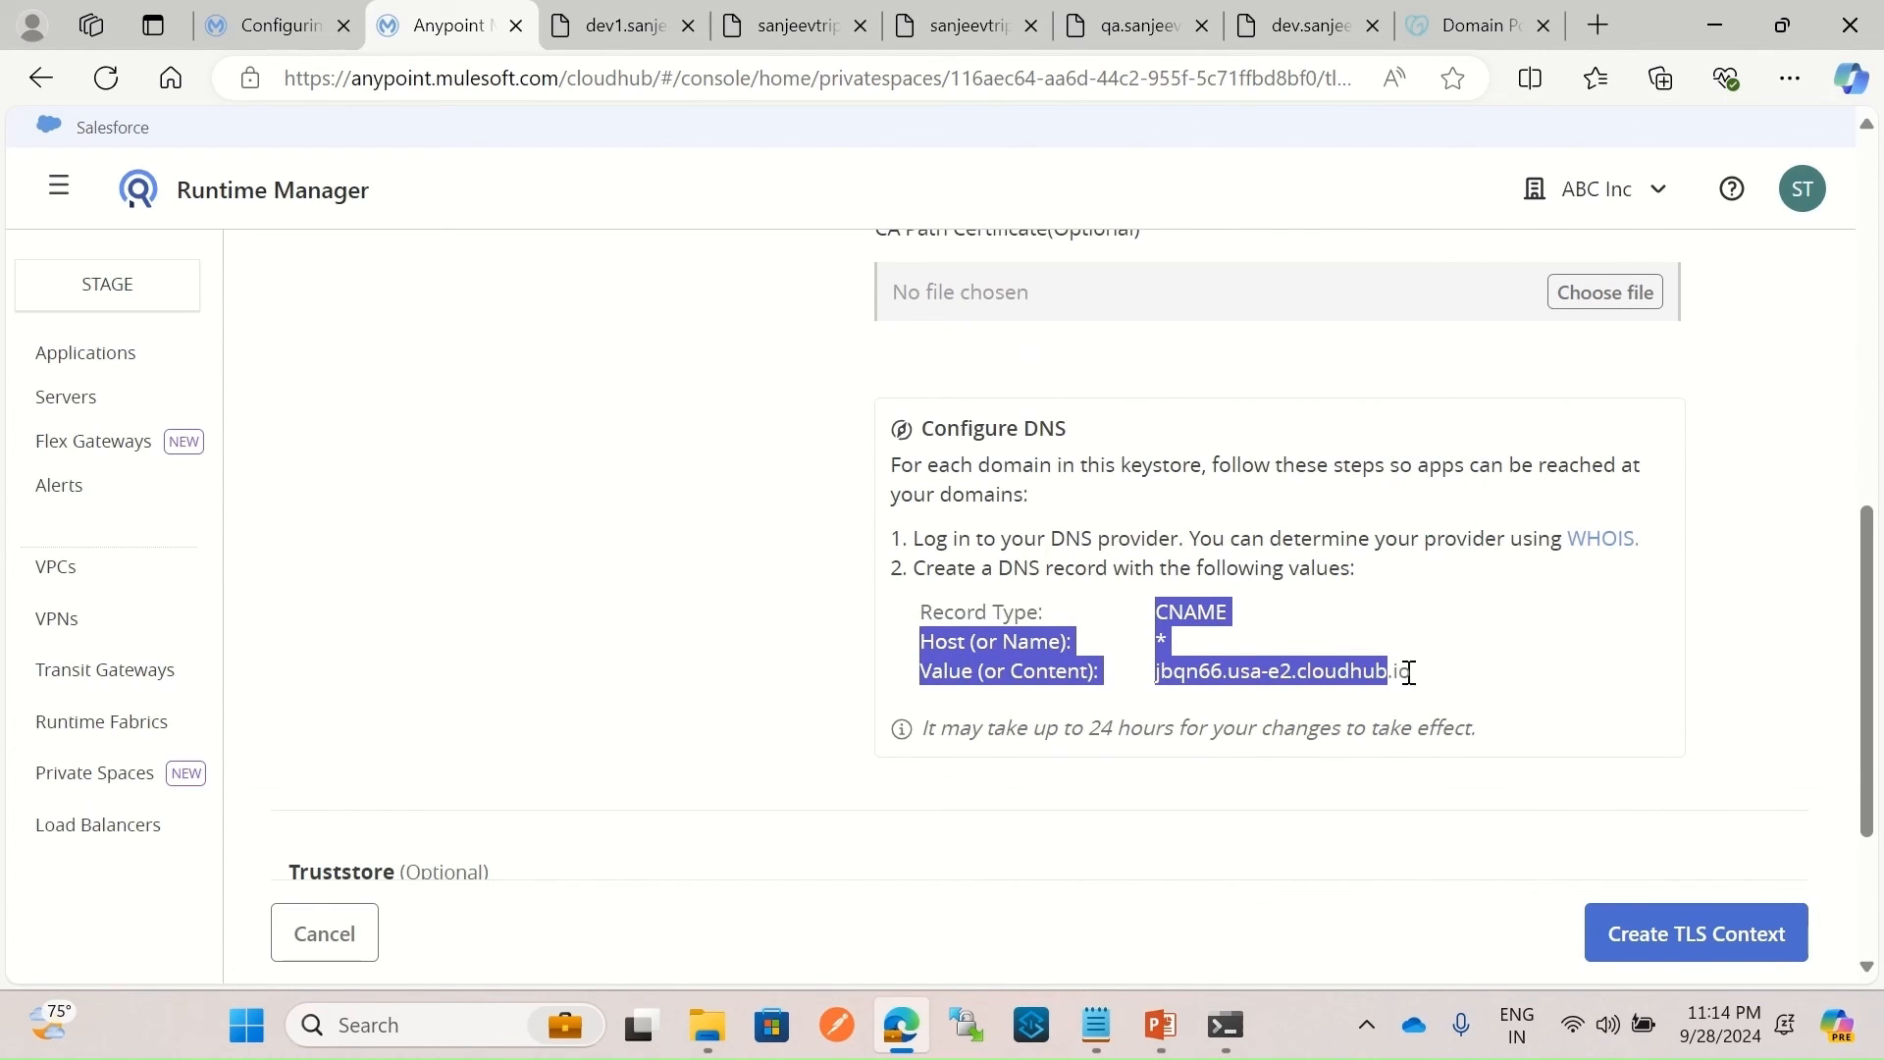
click(1292, 648)
drag(1420, 673, 1192, 628)
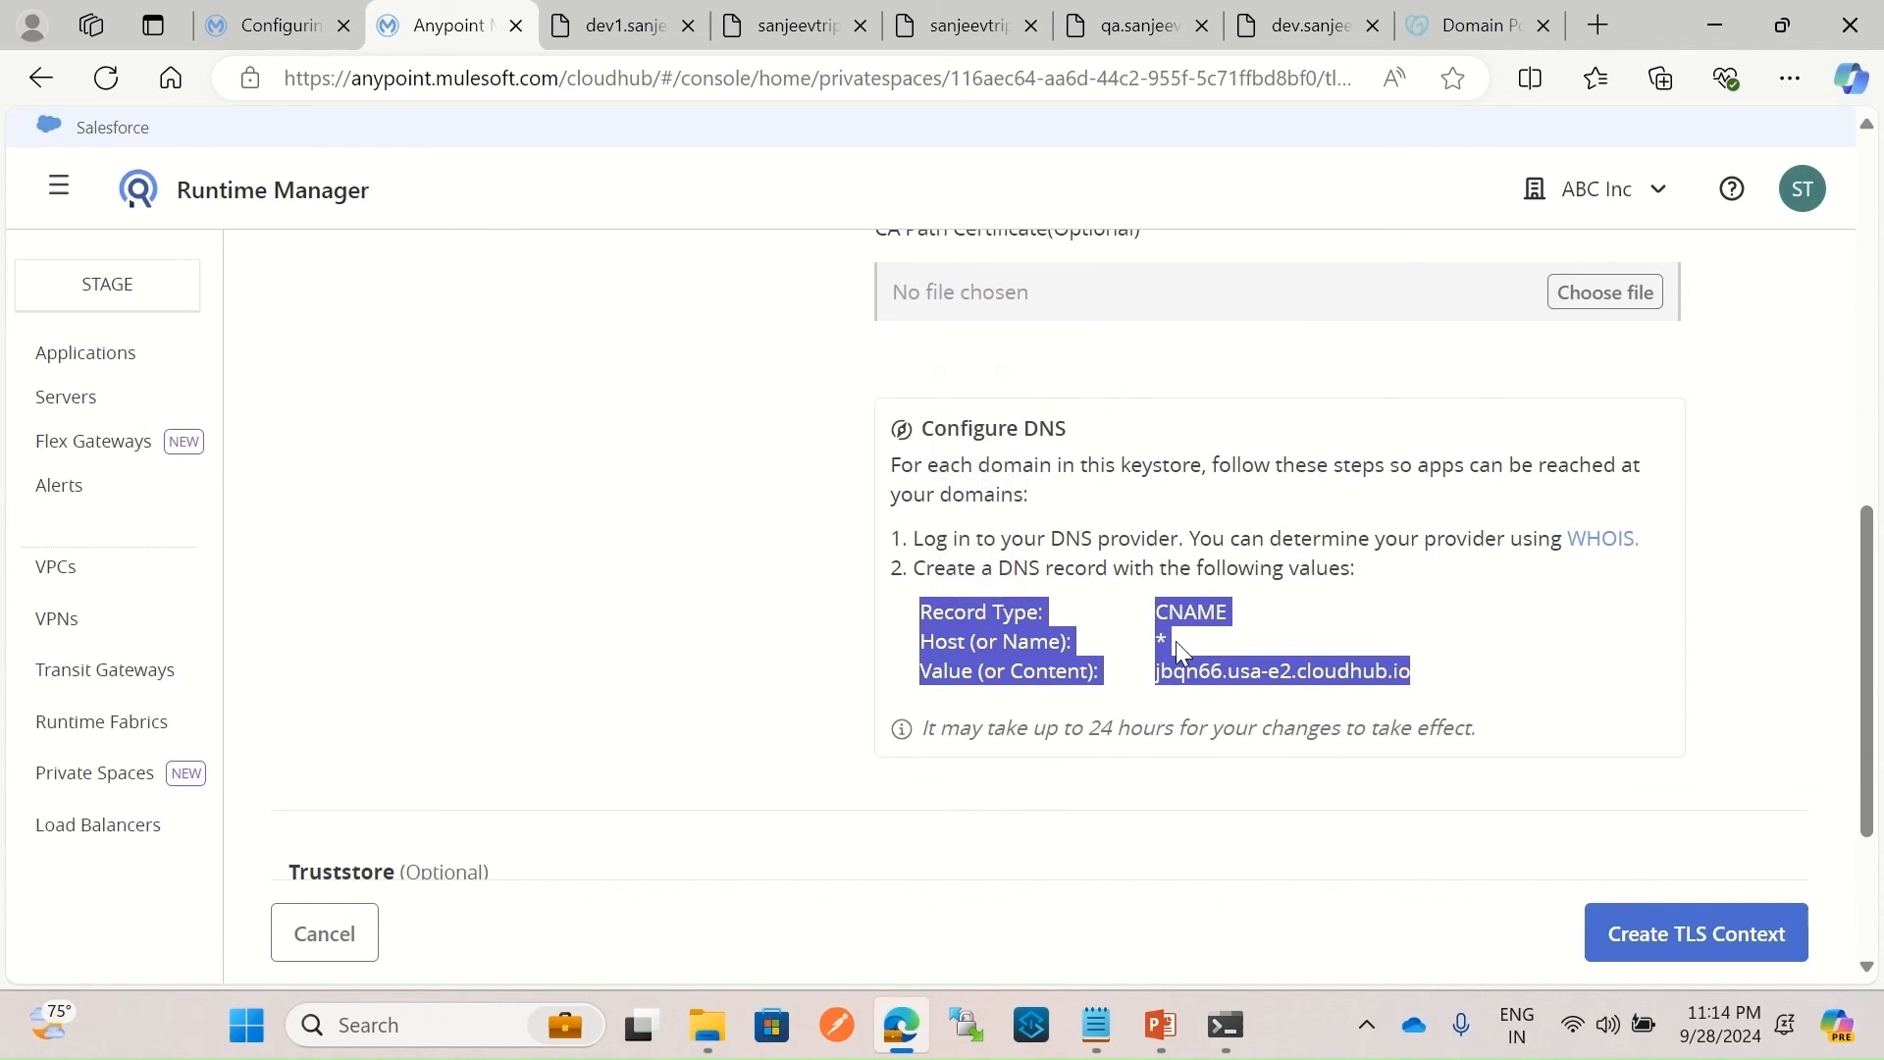
click(1219, 638)
Return to ps-demo-01 without creating a context and review its default and custom TLS contexts.
scroll(1241, 647, up, 10)
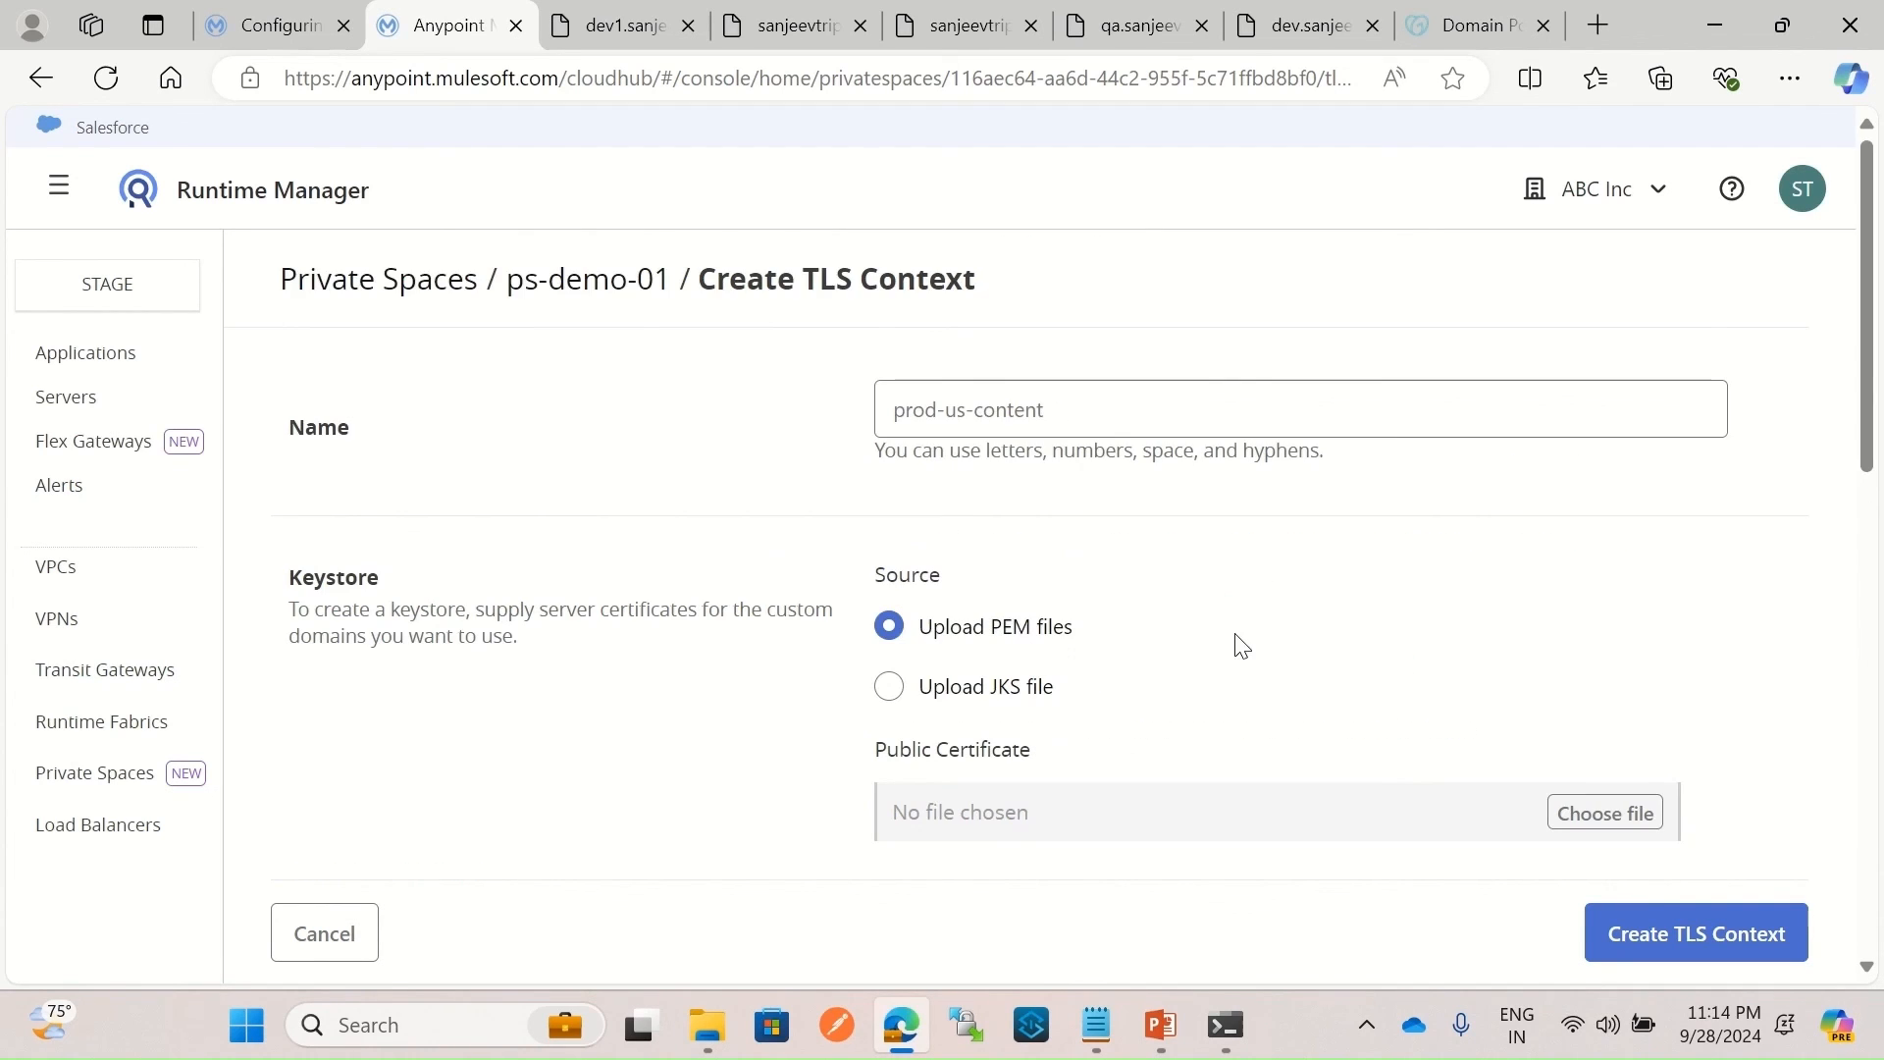
click(618, 284)
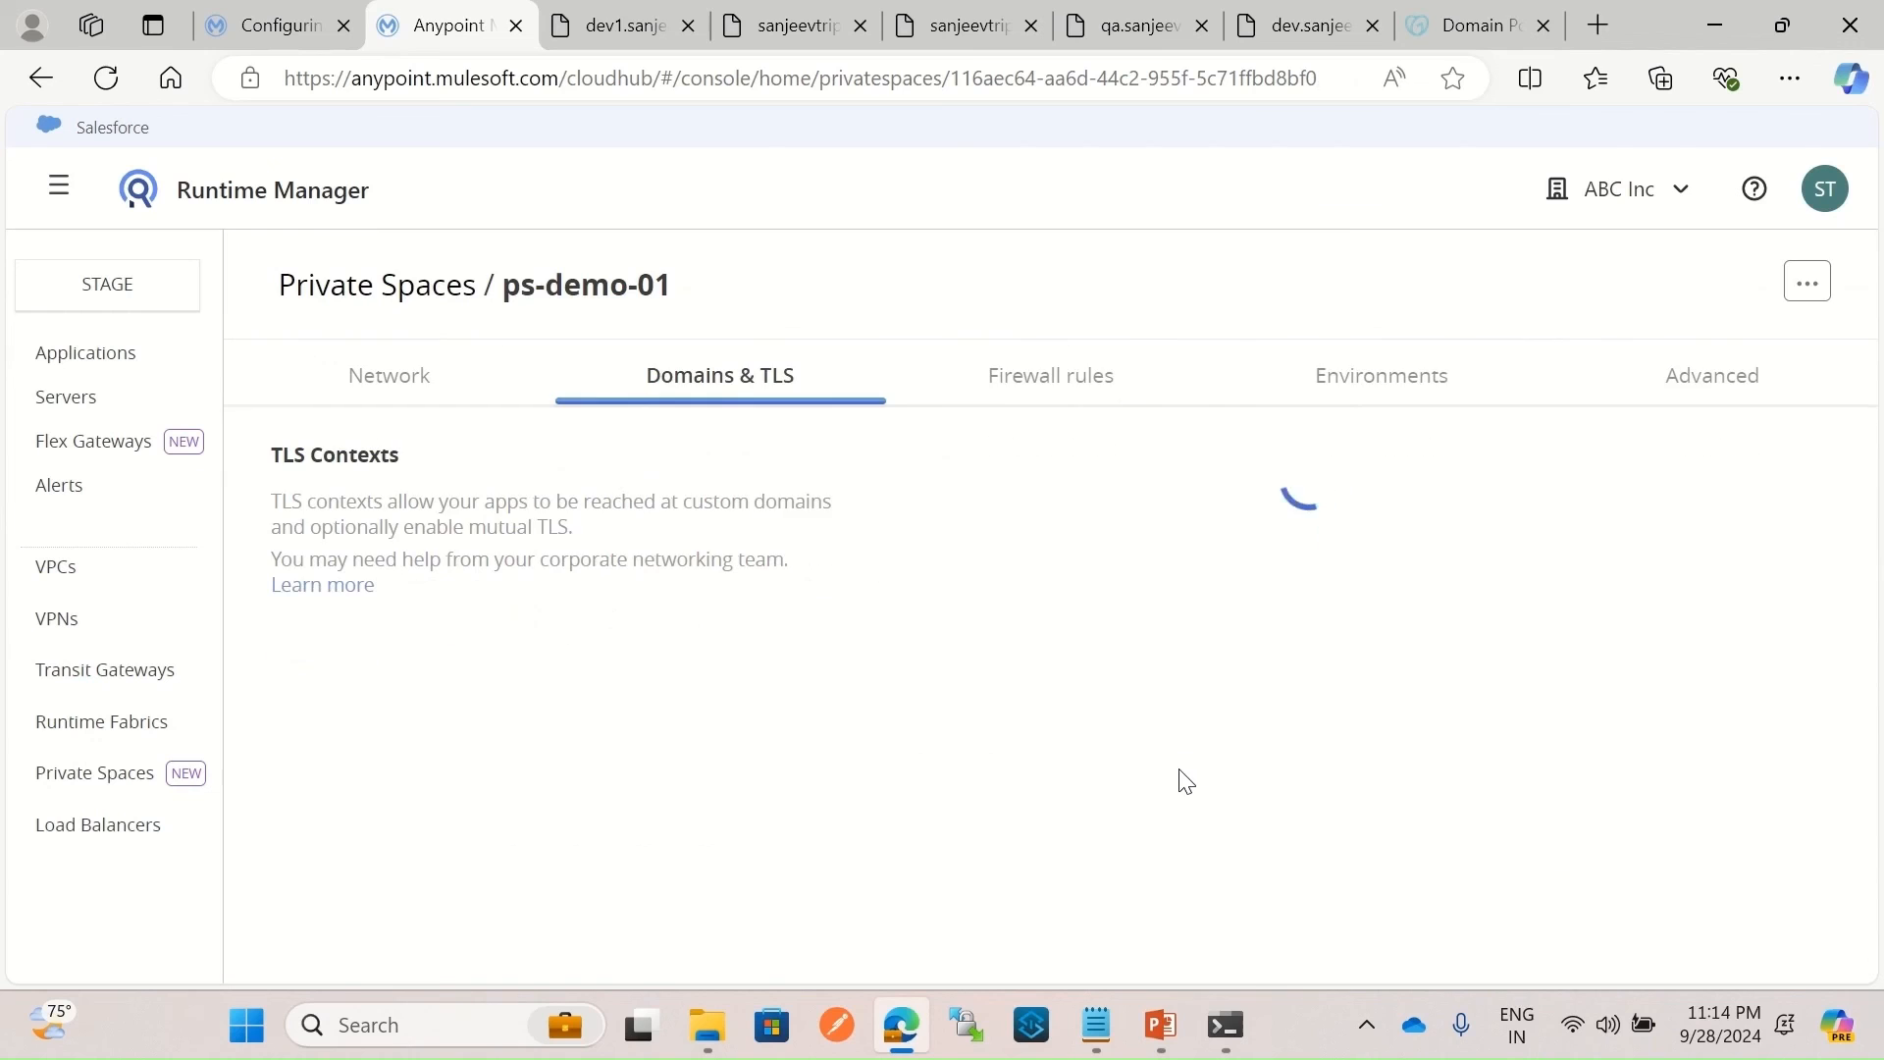
scroll(1180, 705, down, 5)
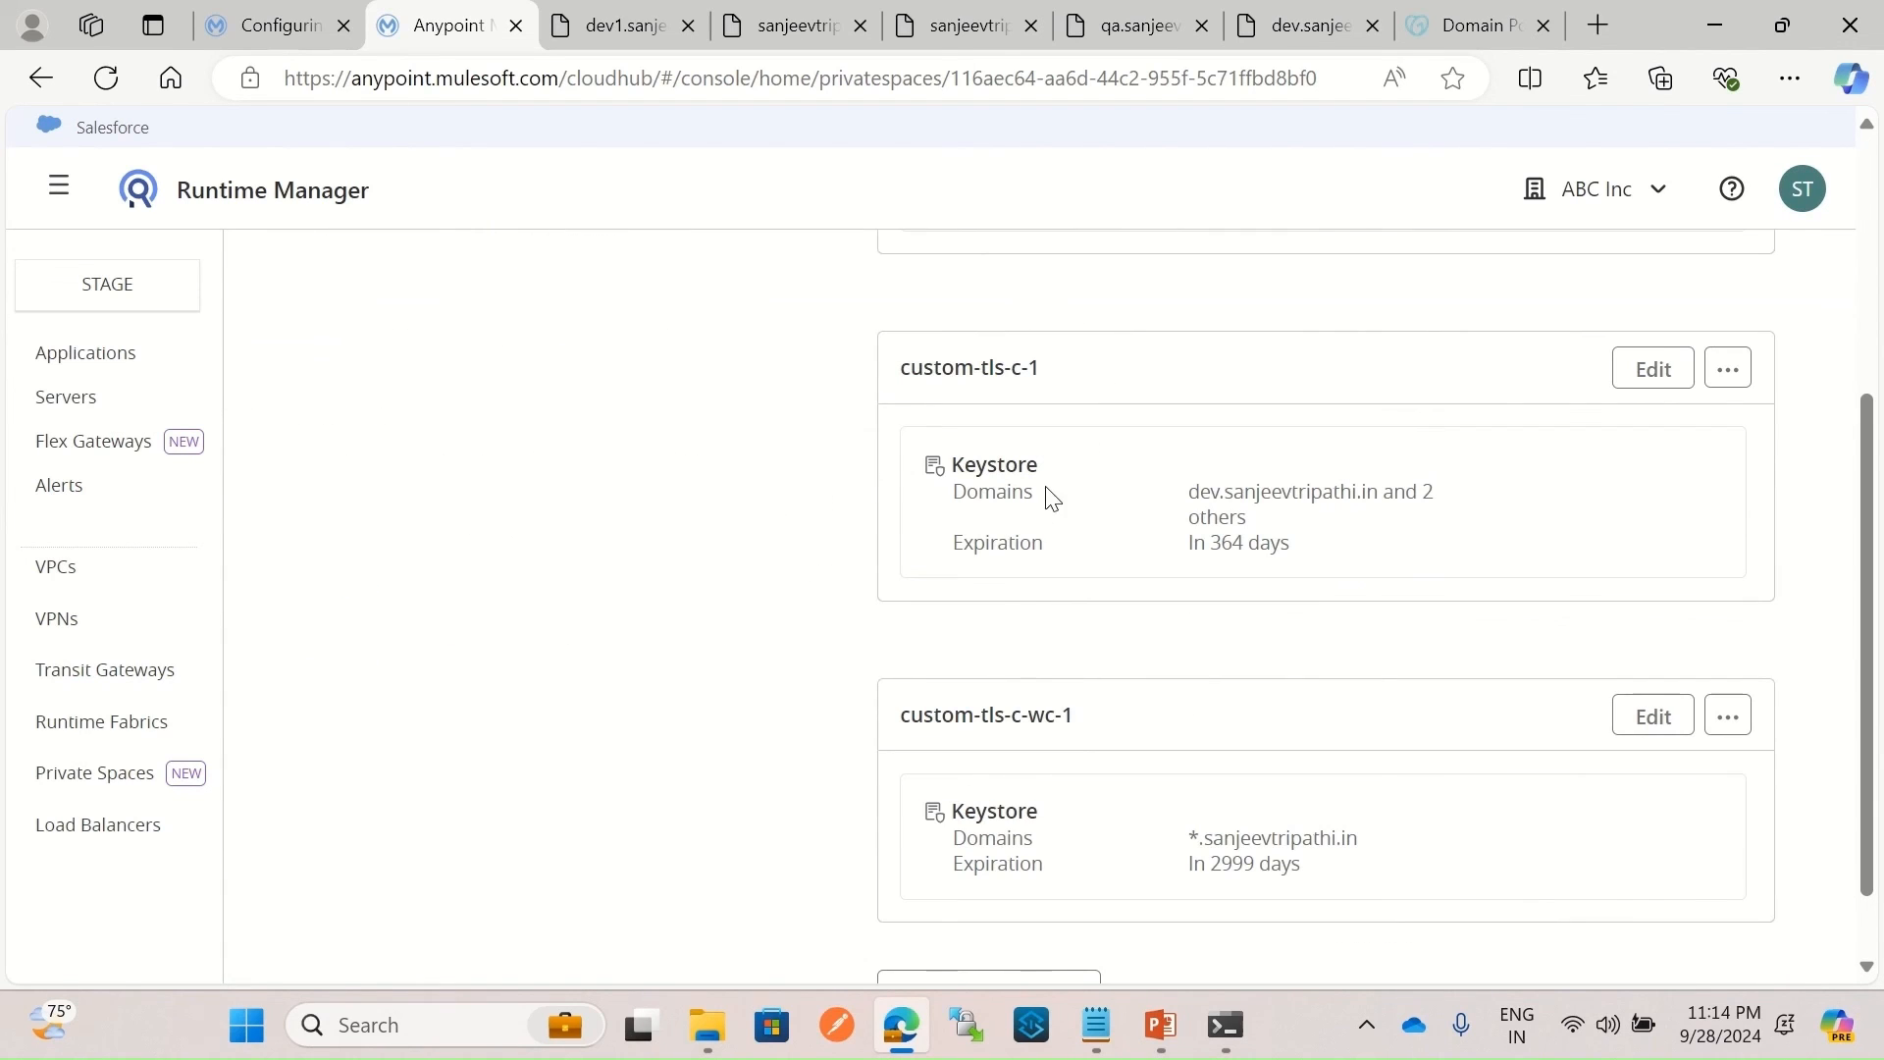
scroll(1136, 782, down, 2)
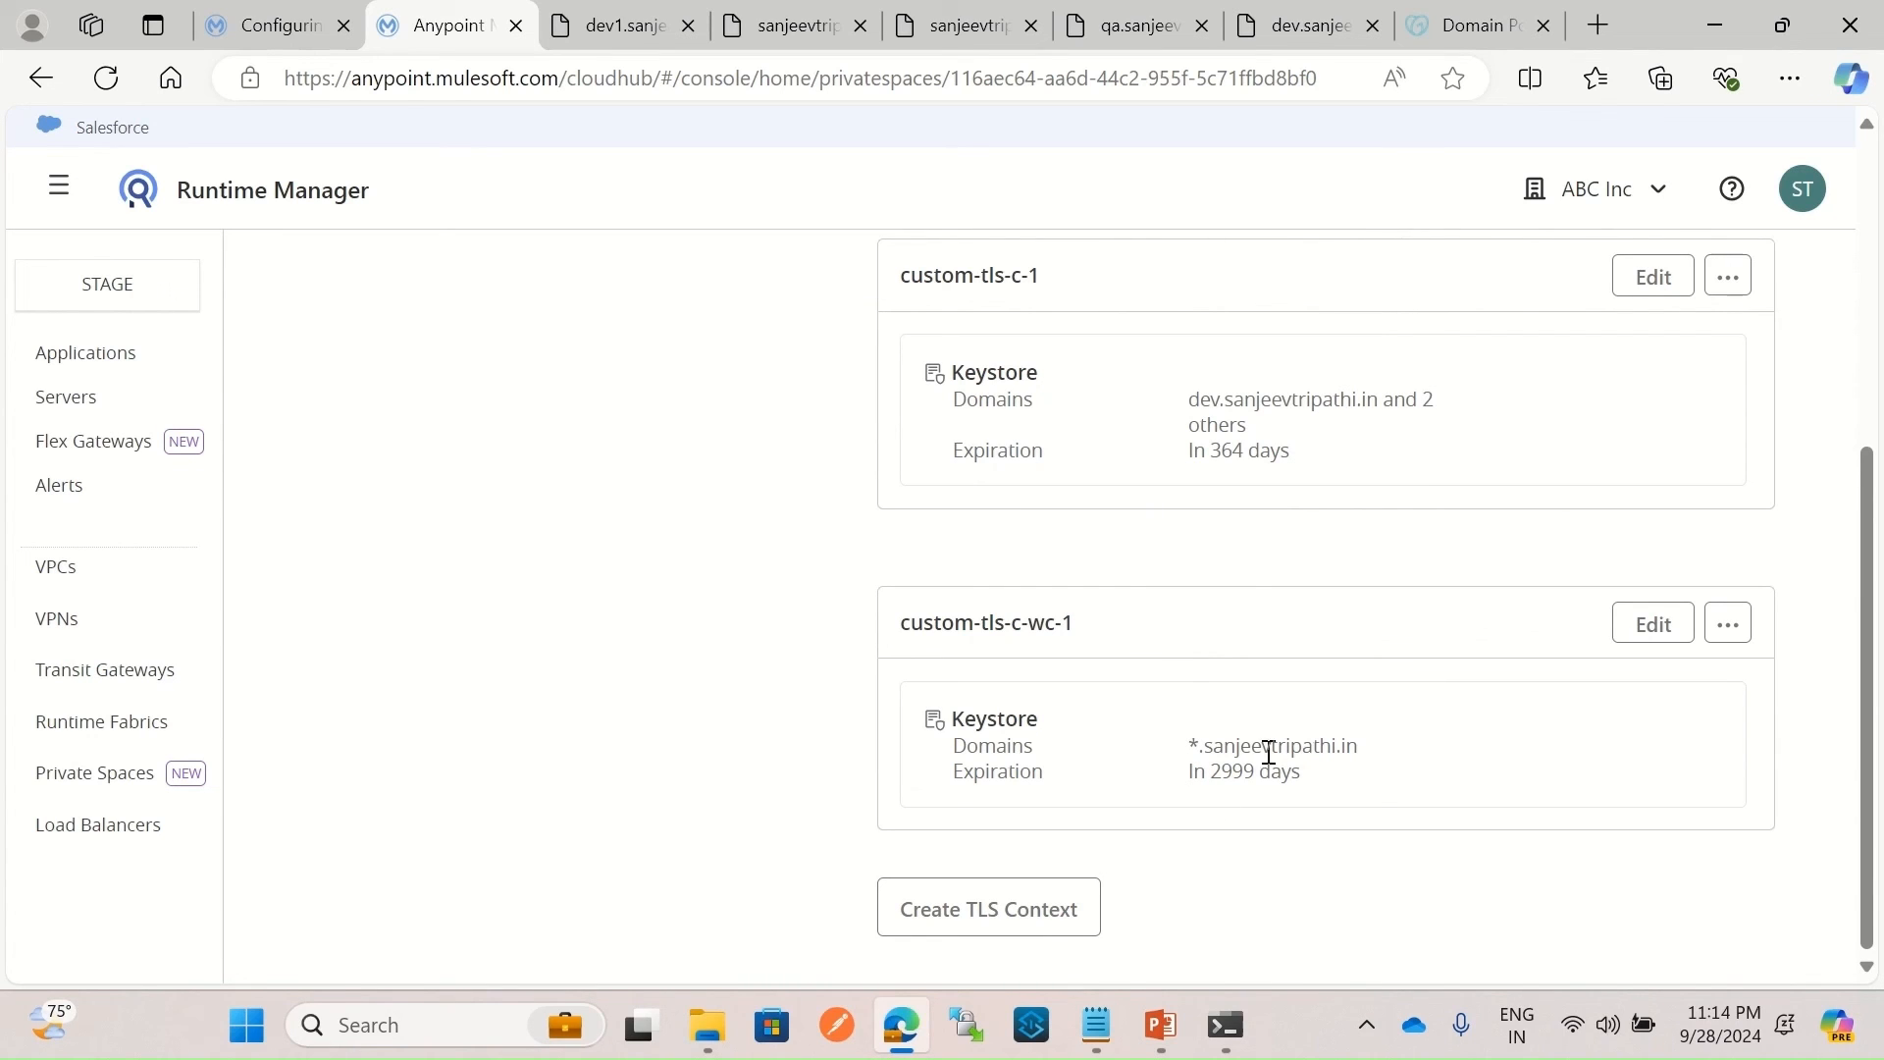
scroll(1336, 707, up, 5)
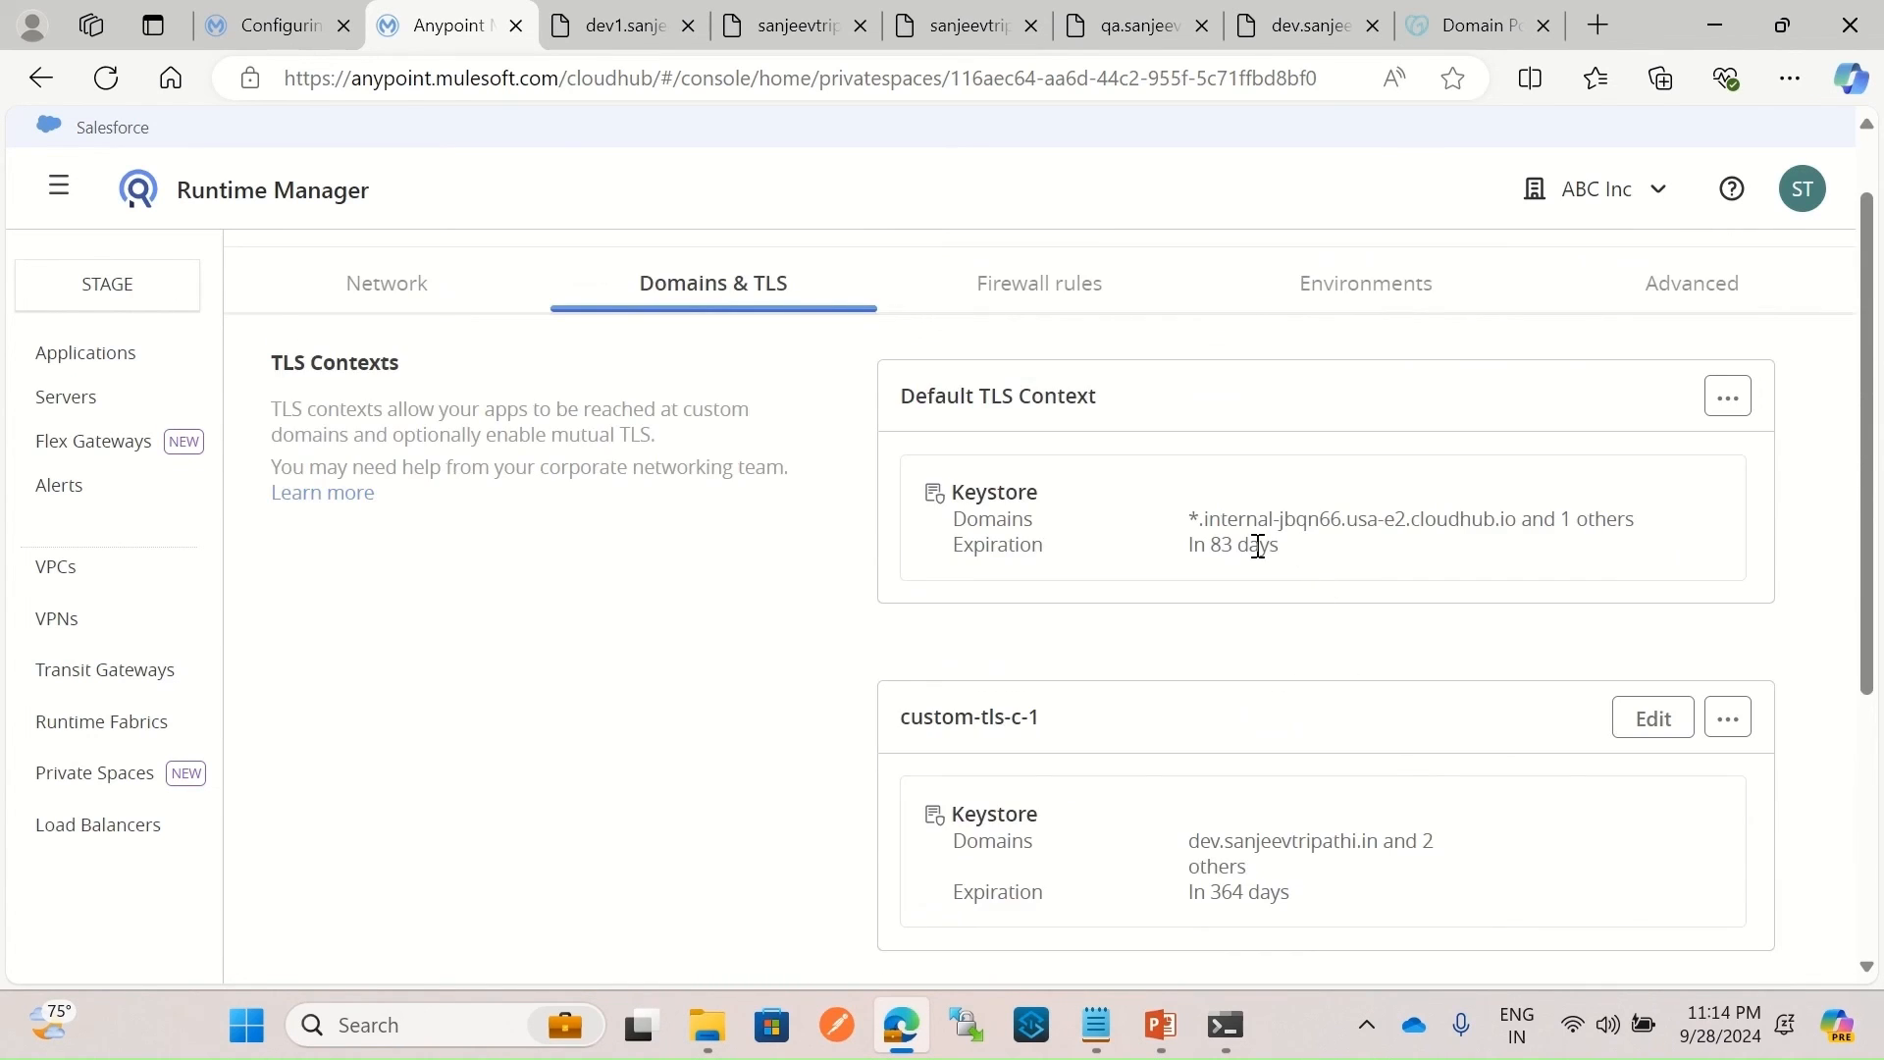
scroll(1388, 552, up, 1)
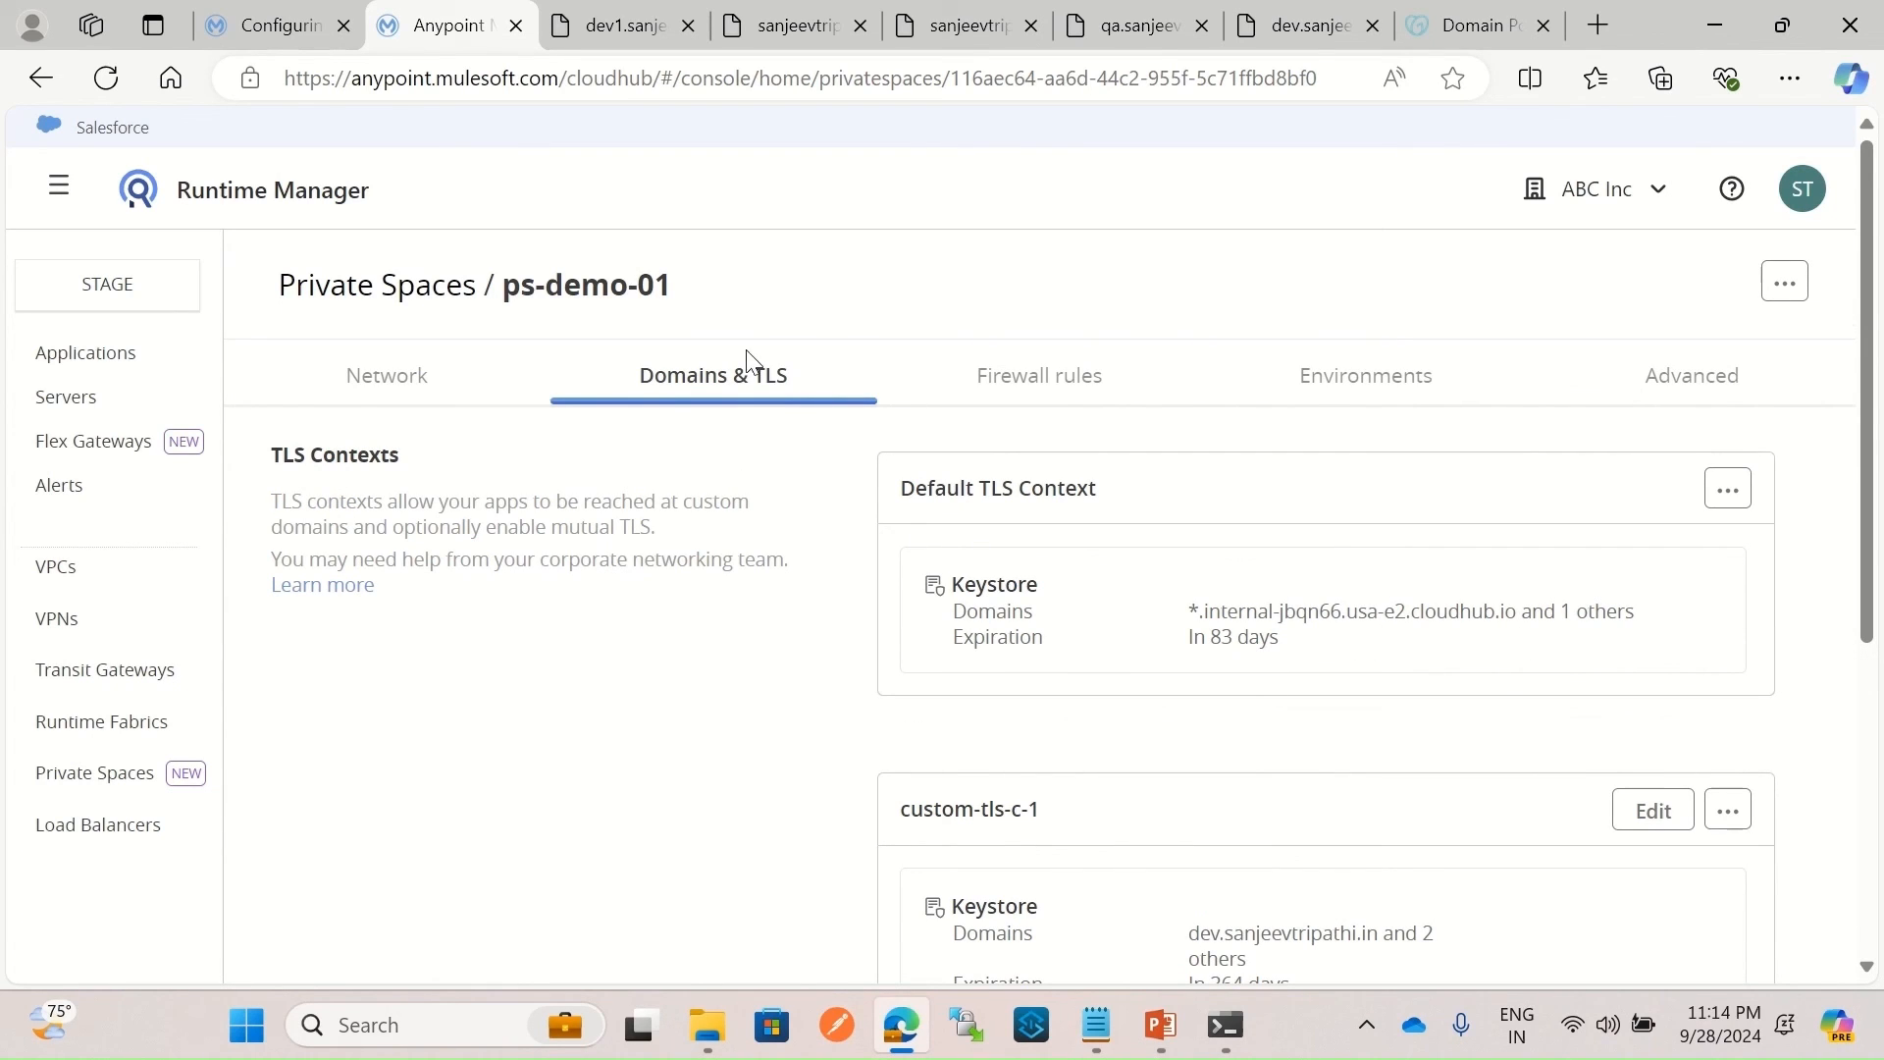
Open hello-app from the applications list and show all of its public endpoints.
click(85, 356)
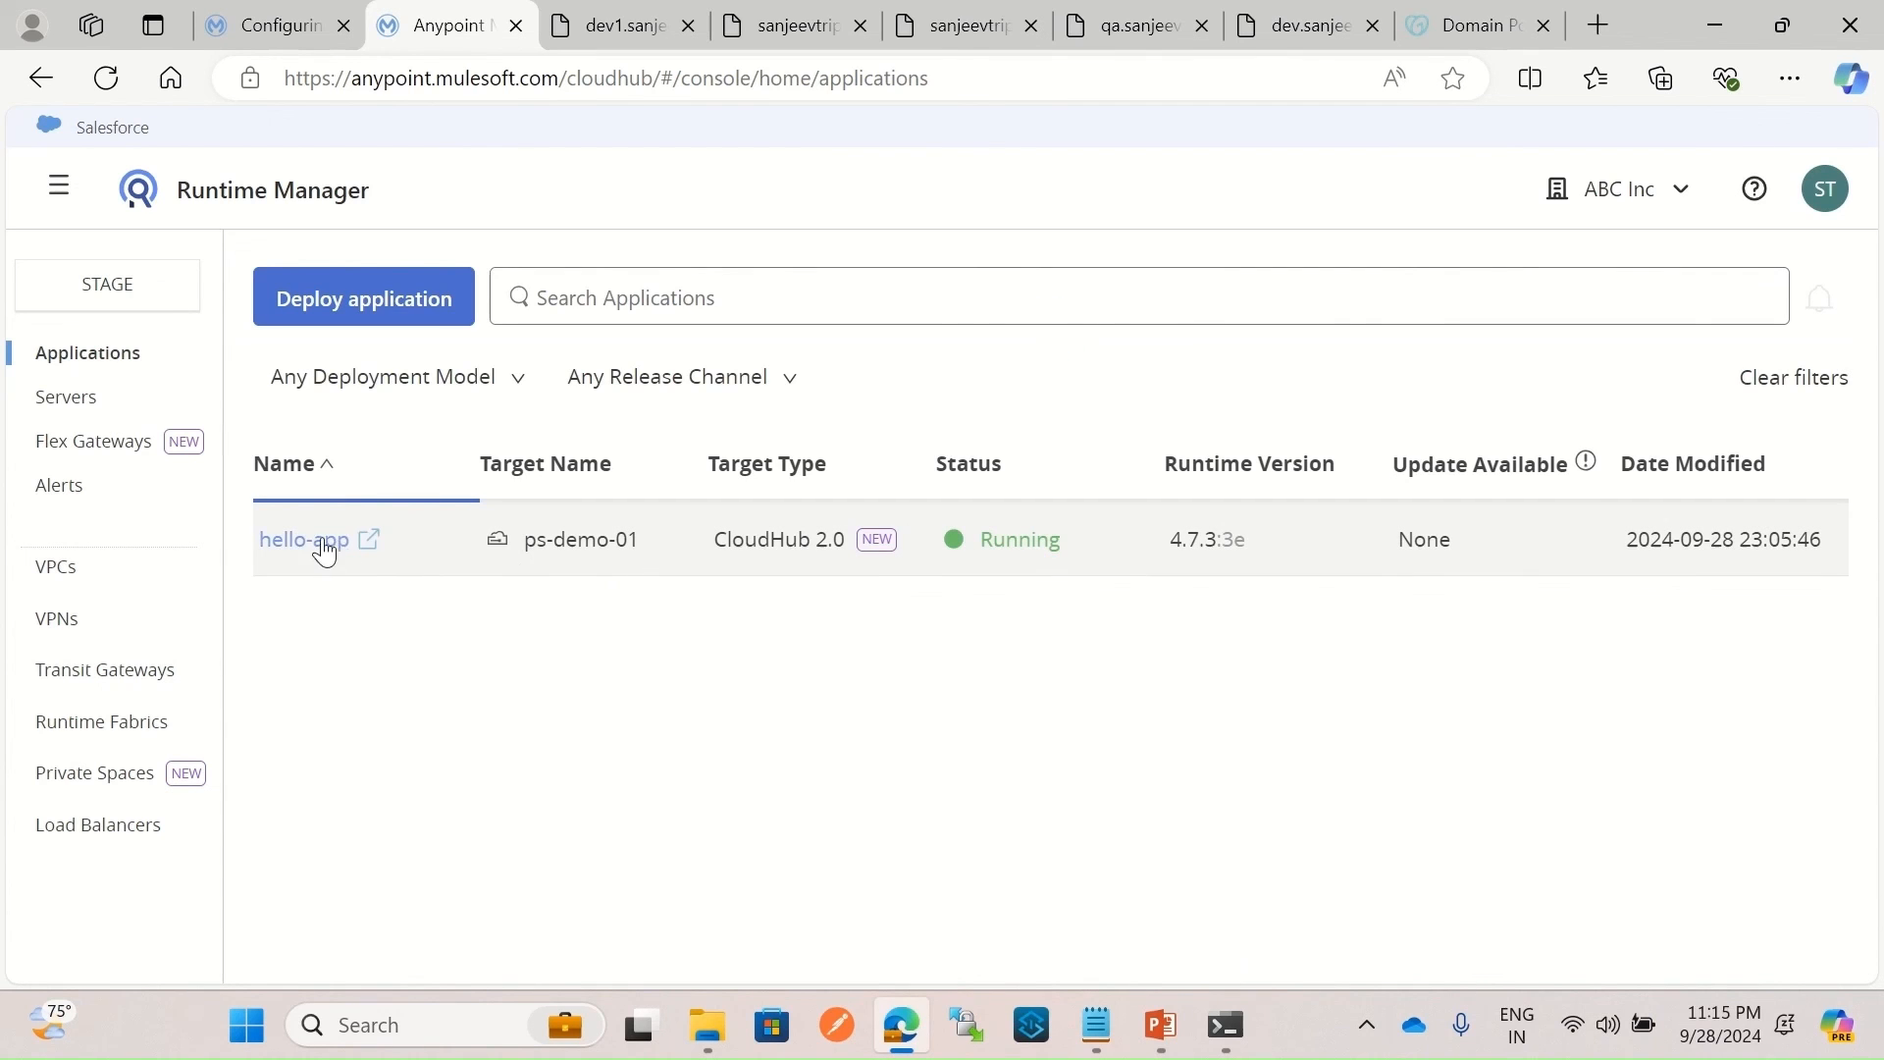
click(324, 549)
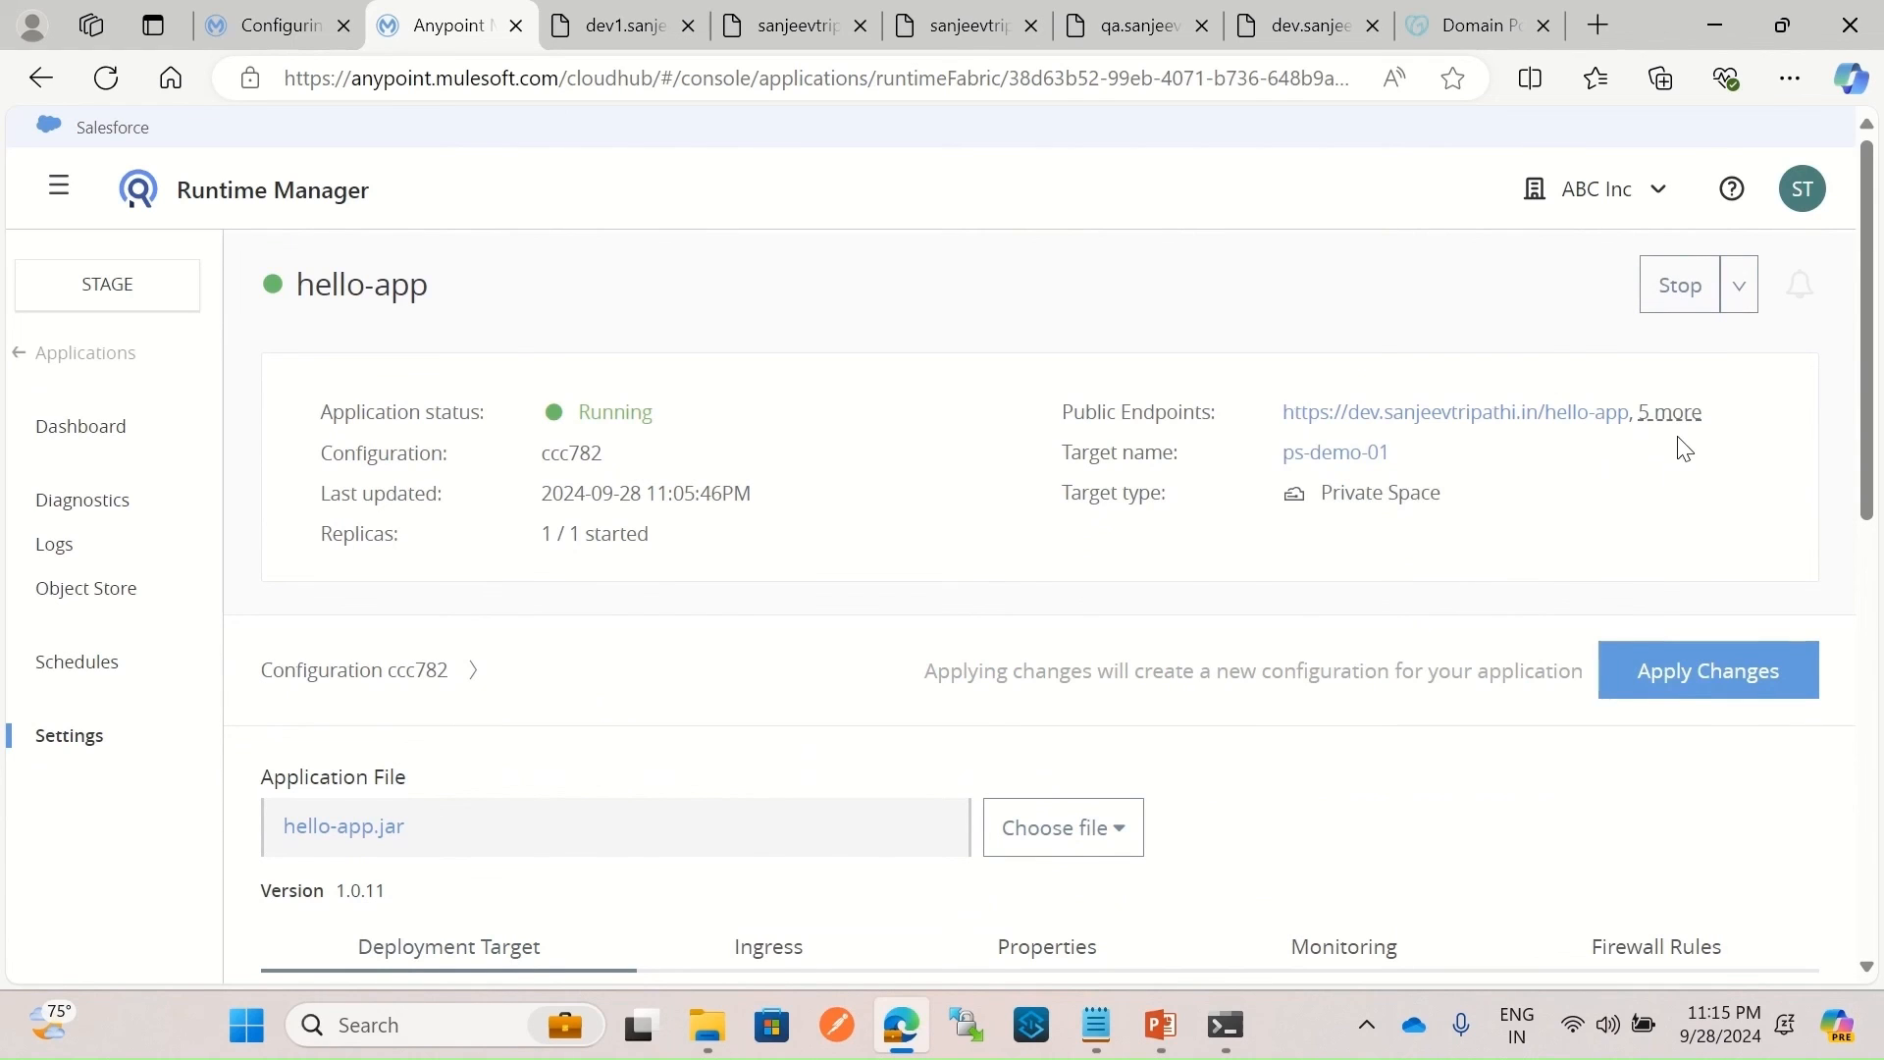
mouse_move(1678, 424)
scroll(1565, 677, down, 1)
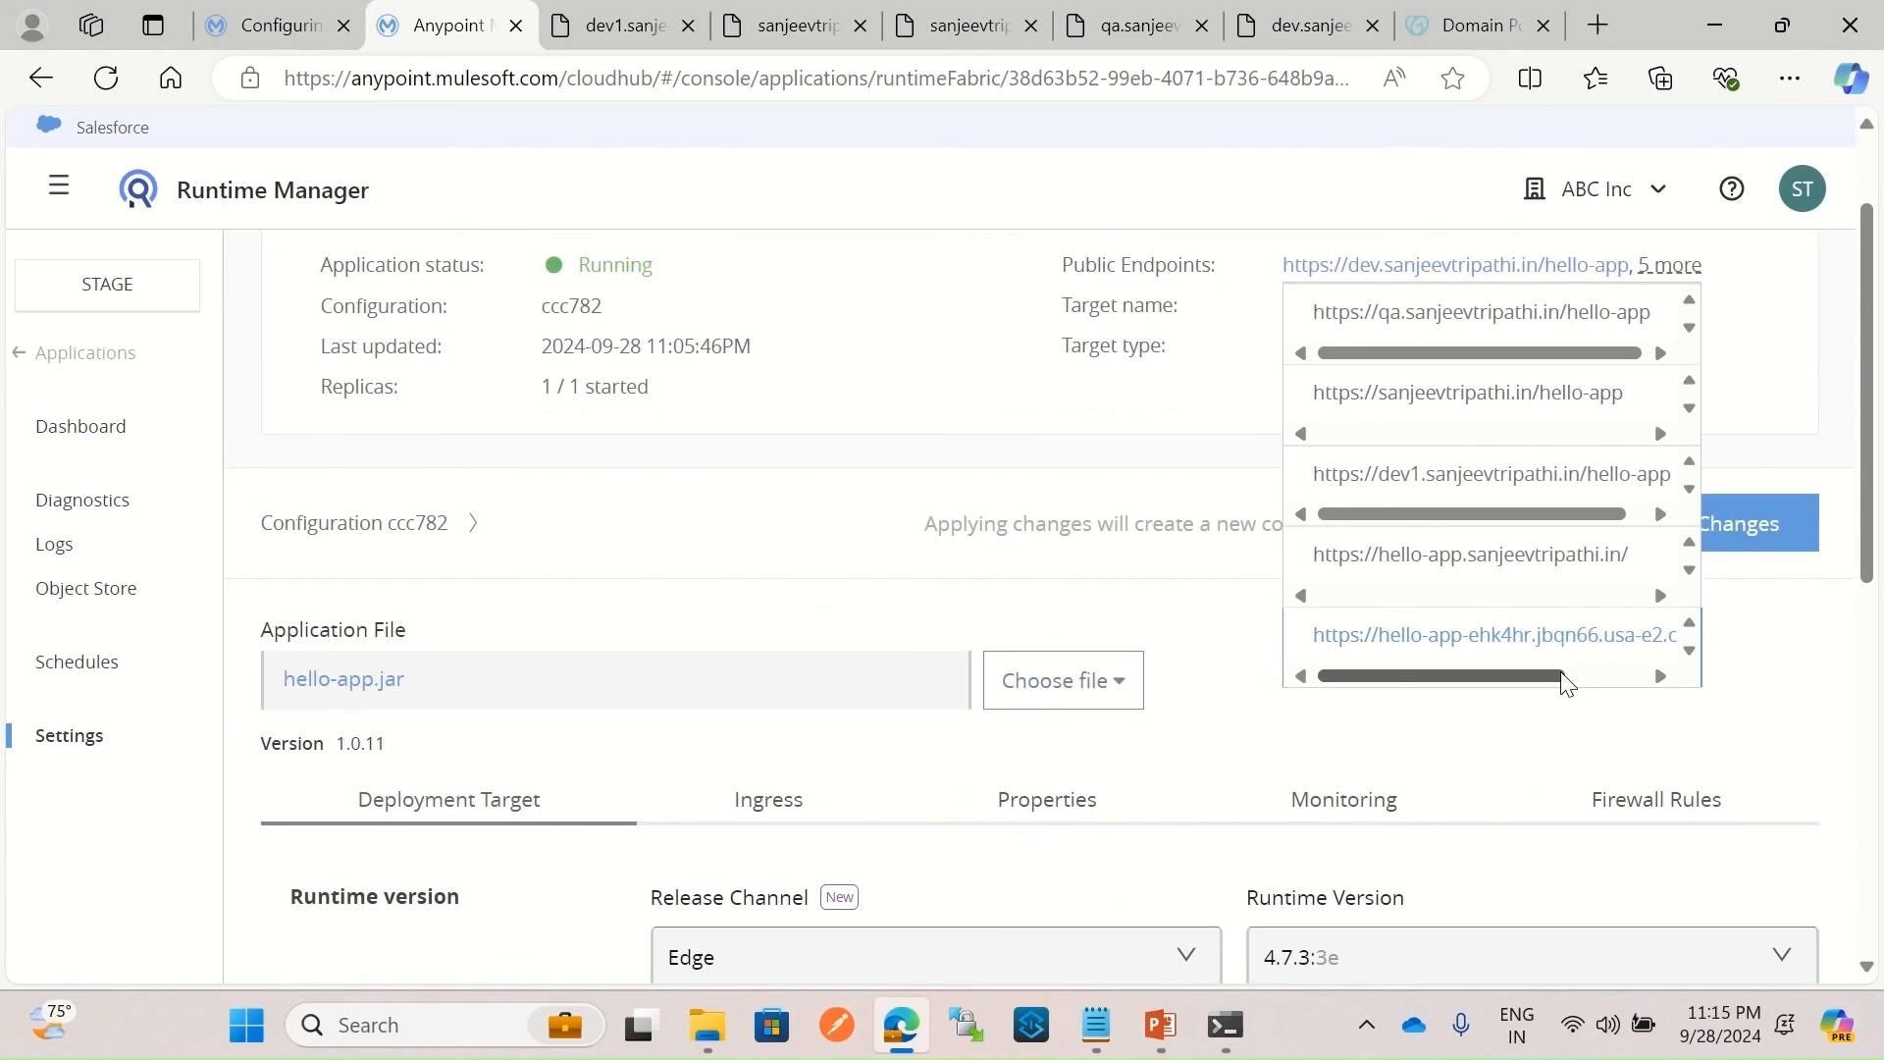
Open hello-app's default cloudhub.io public endpoint and request its /hello path.
click(1512, 647)
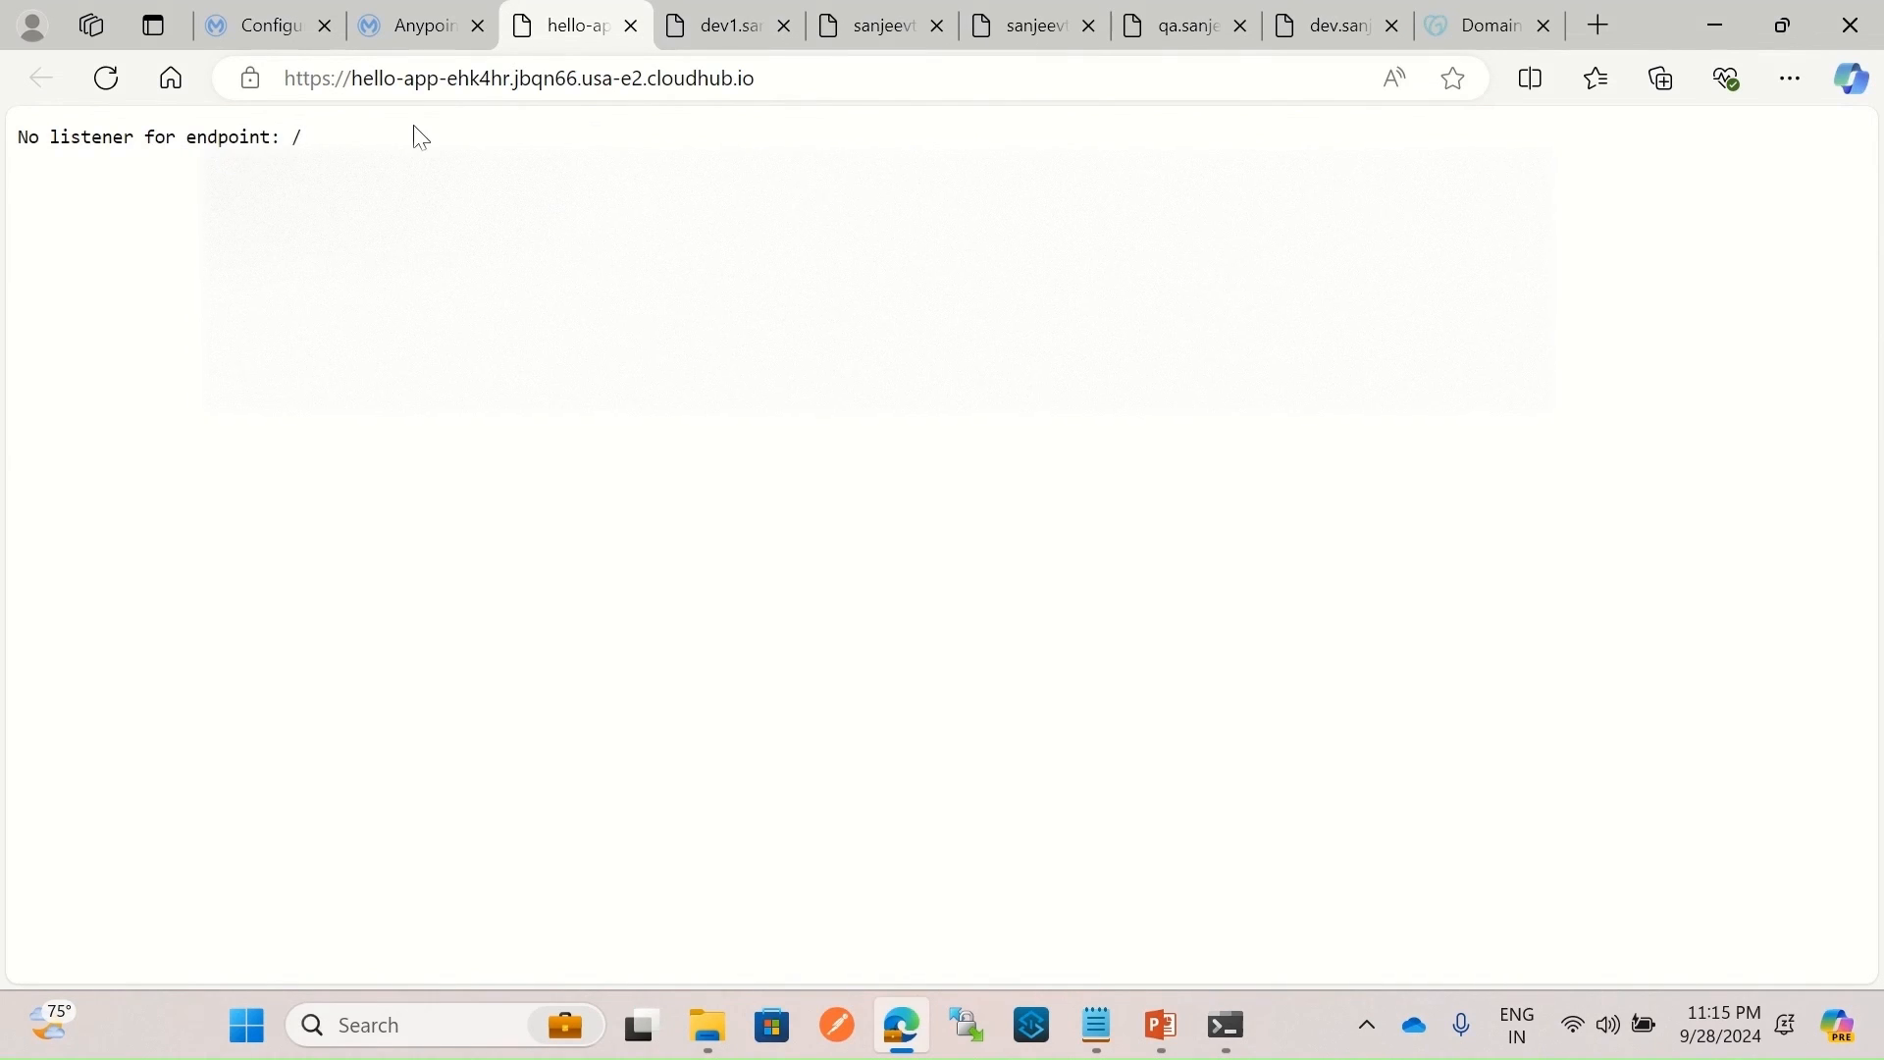
click(795, 79)
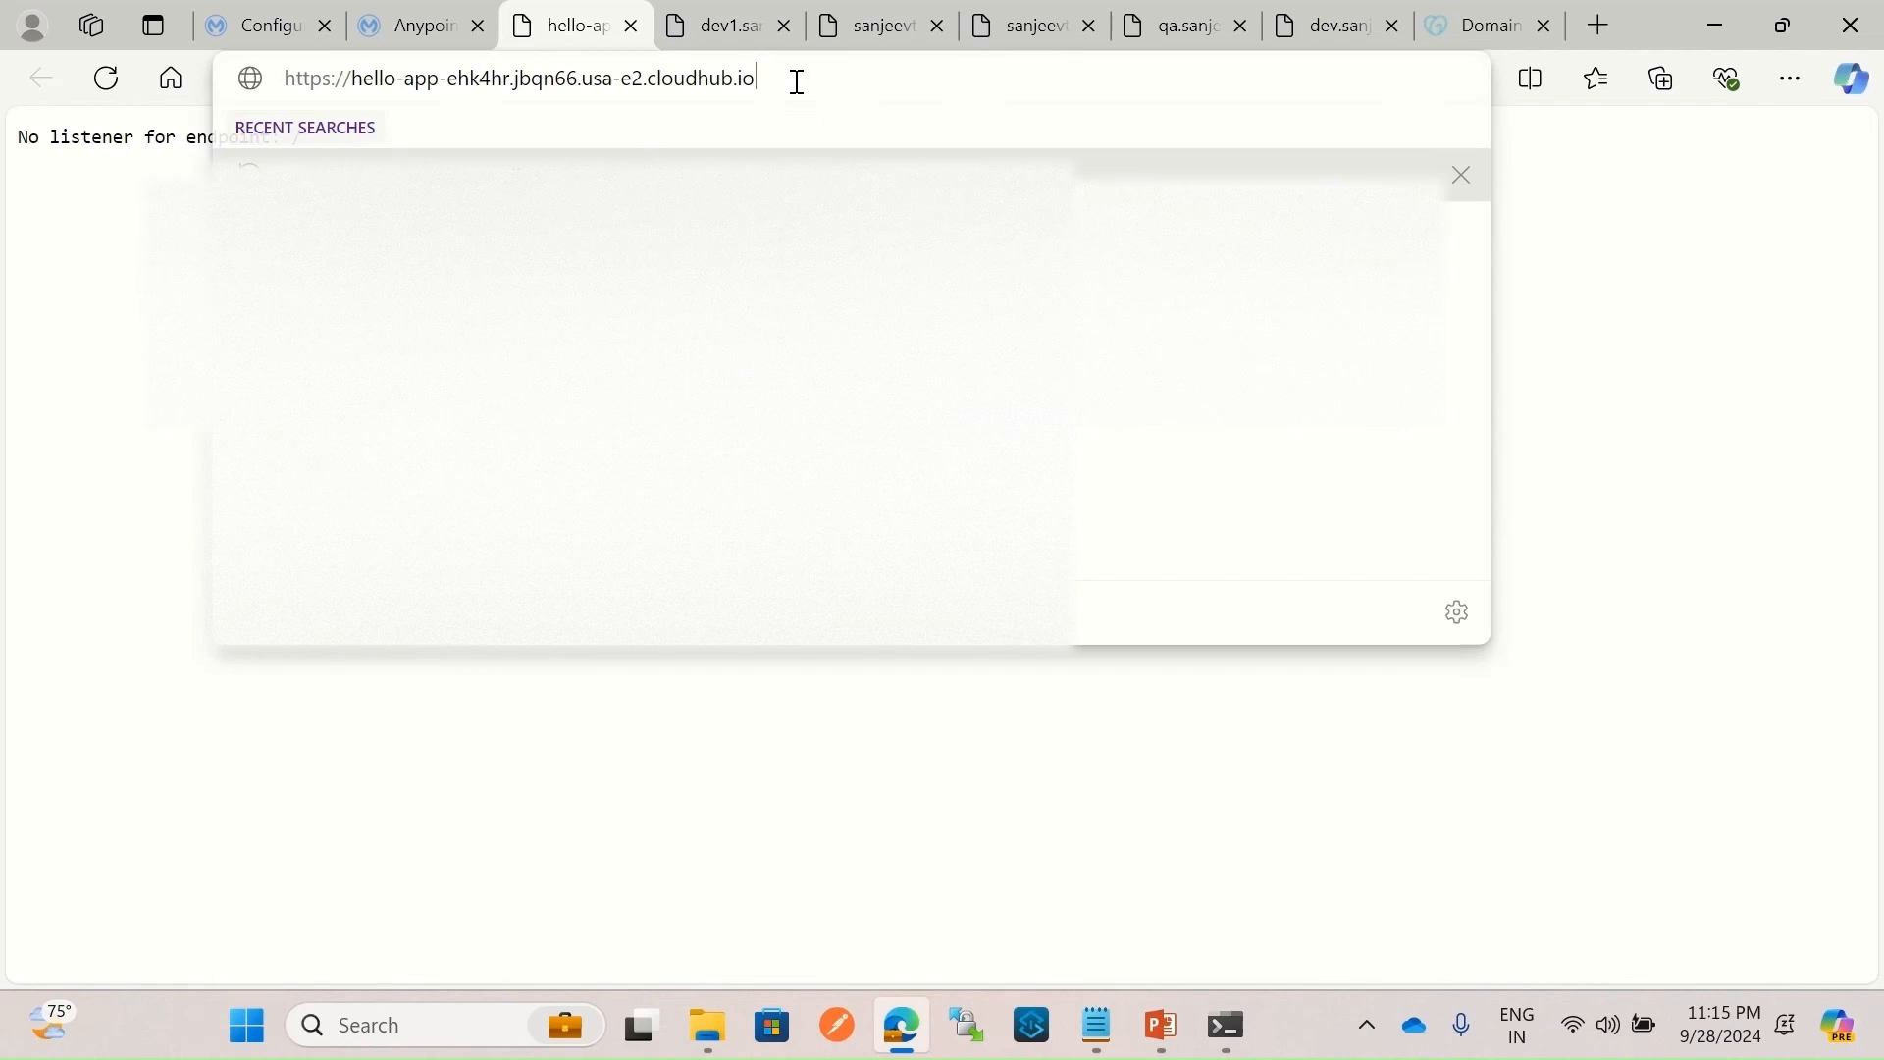
click(820, 79)
text(/)
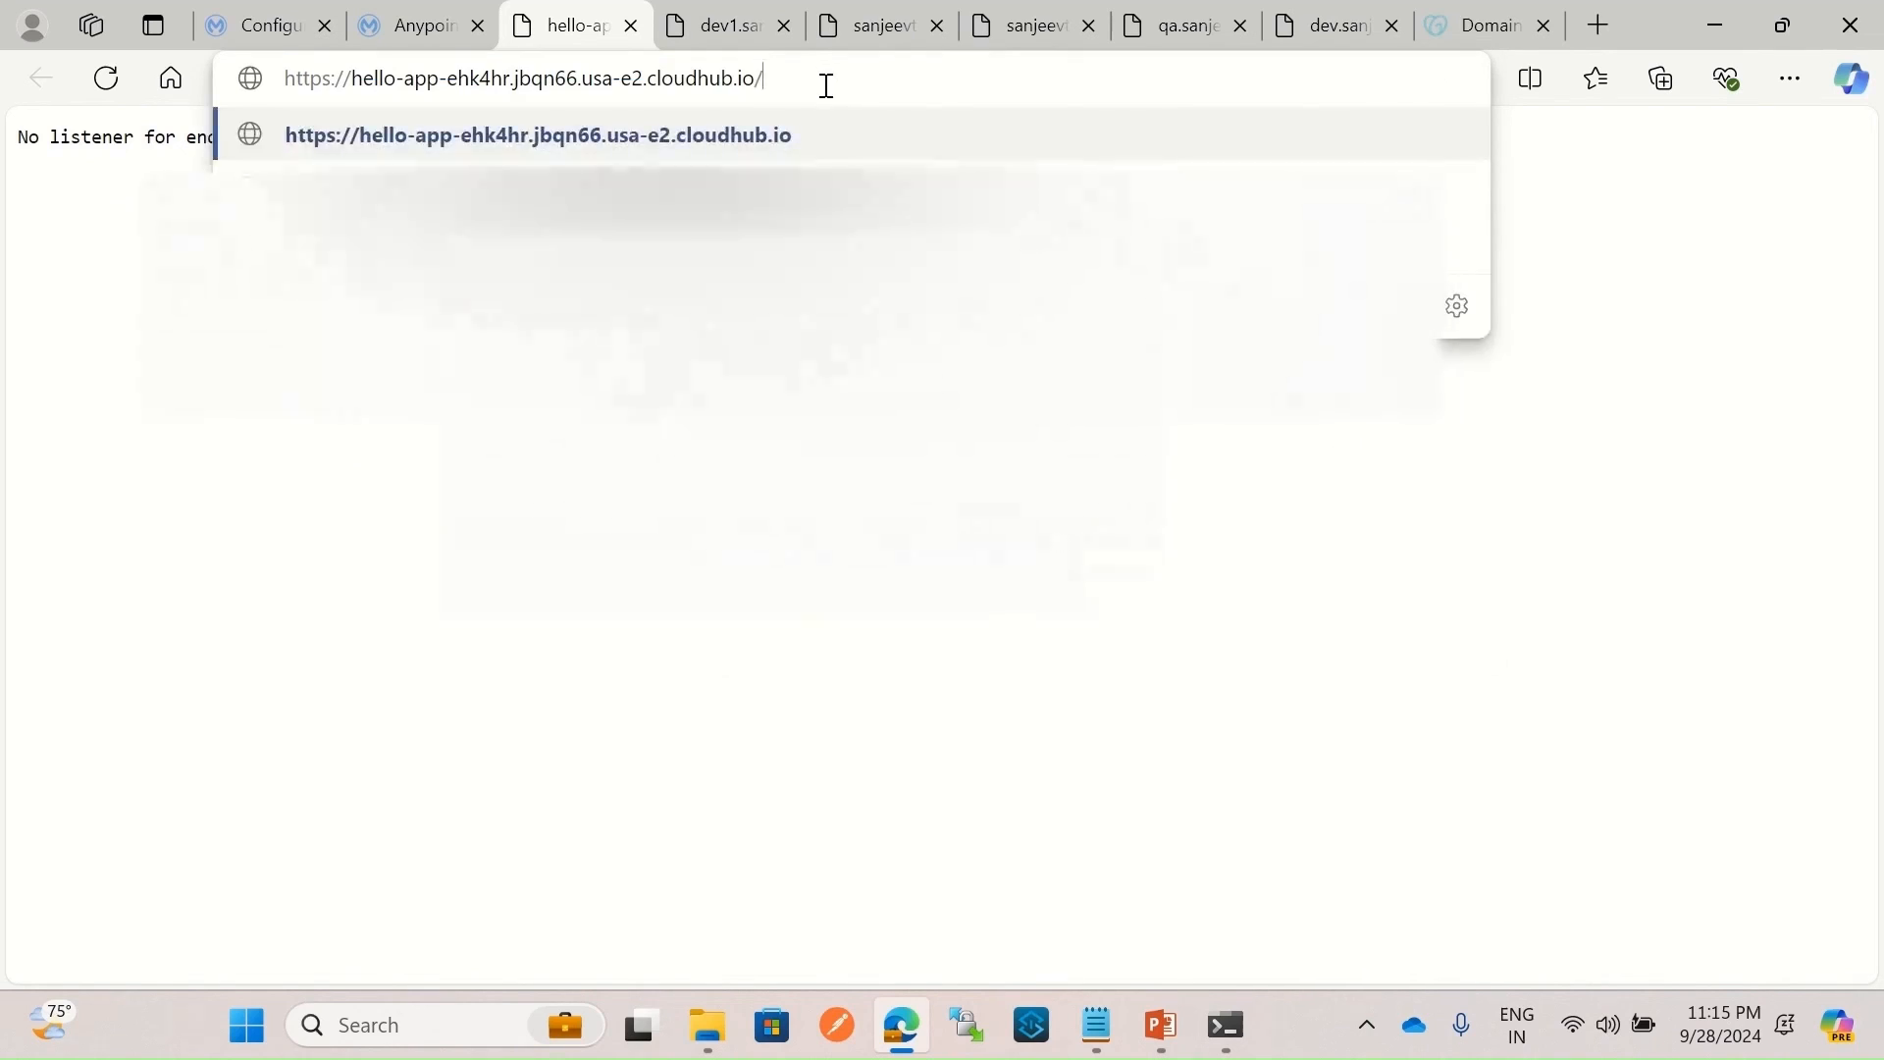
text(hello)
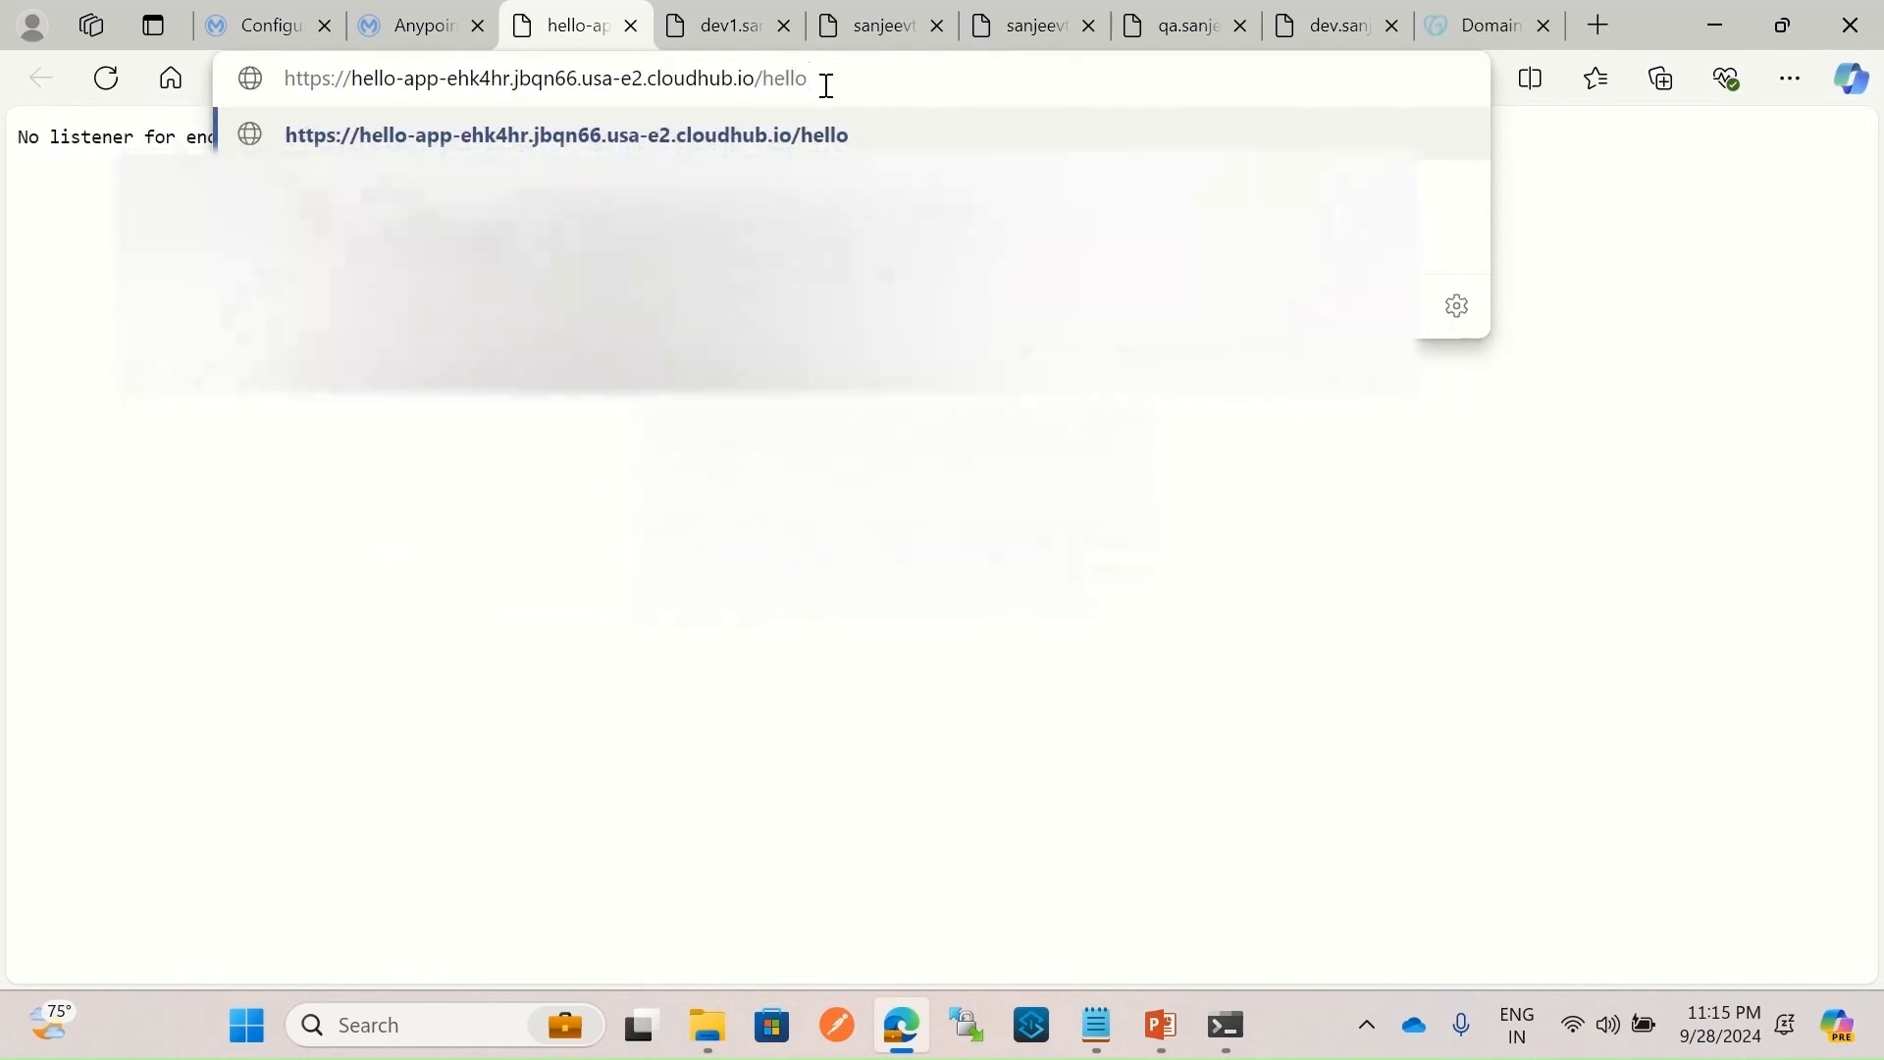
key(Return)
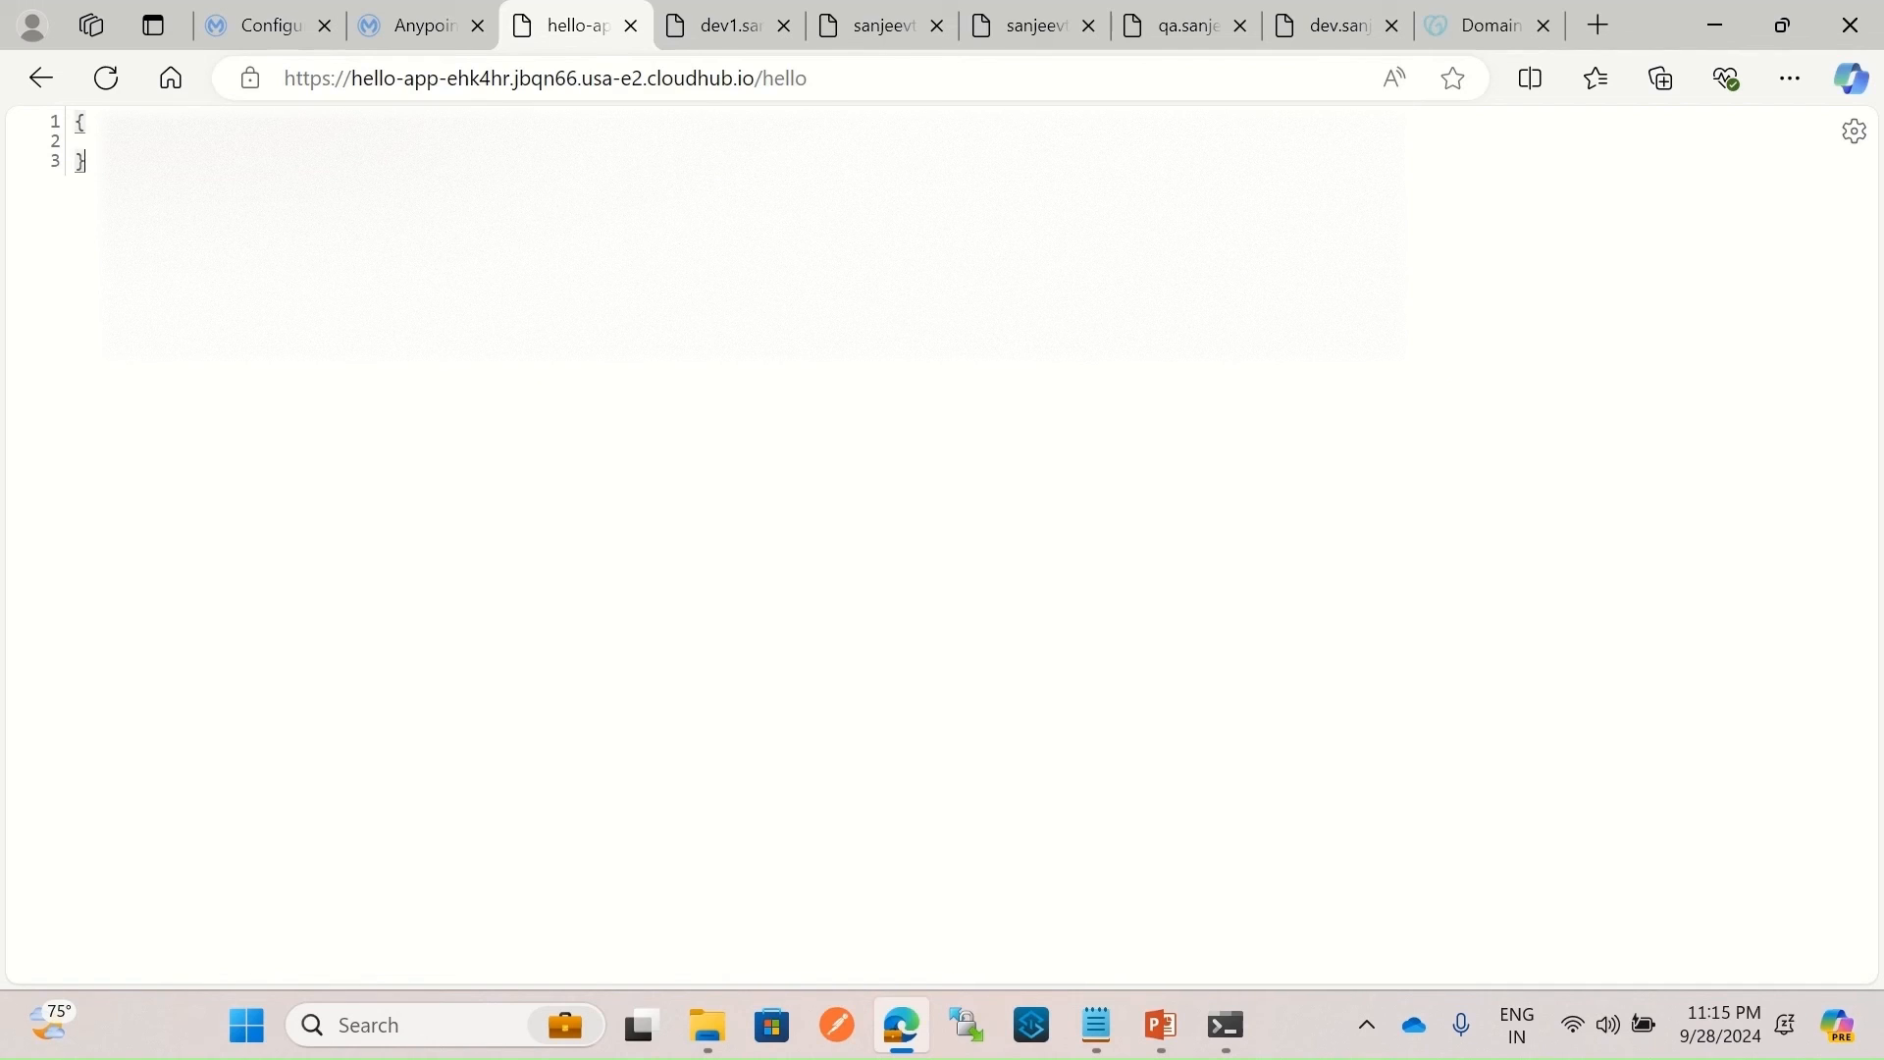
Leave hello-app's settings and open the Domains & TLS settings of private space ps-demo-01.
click(424, 24)
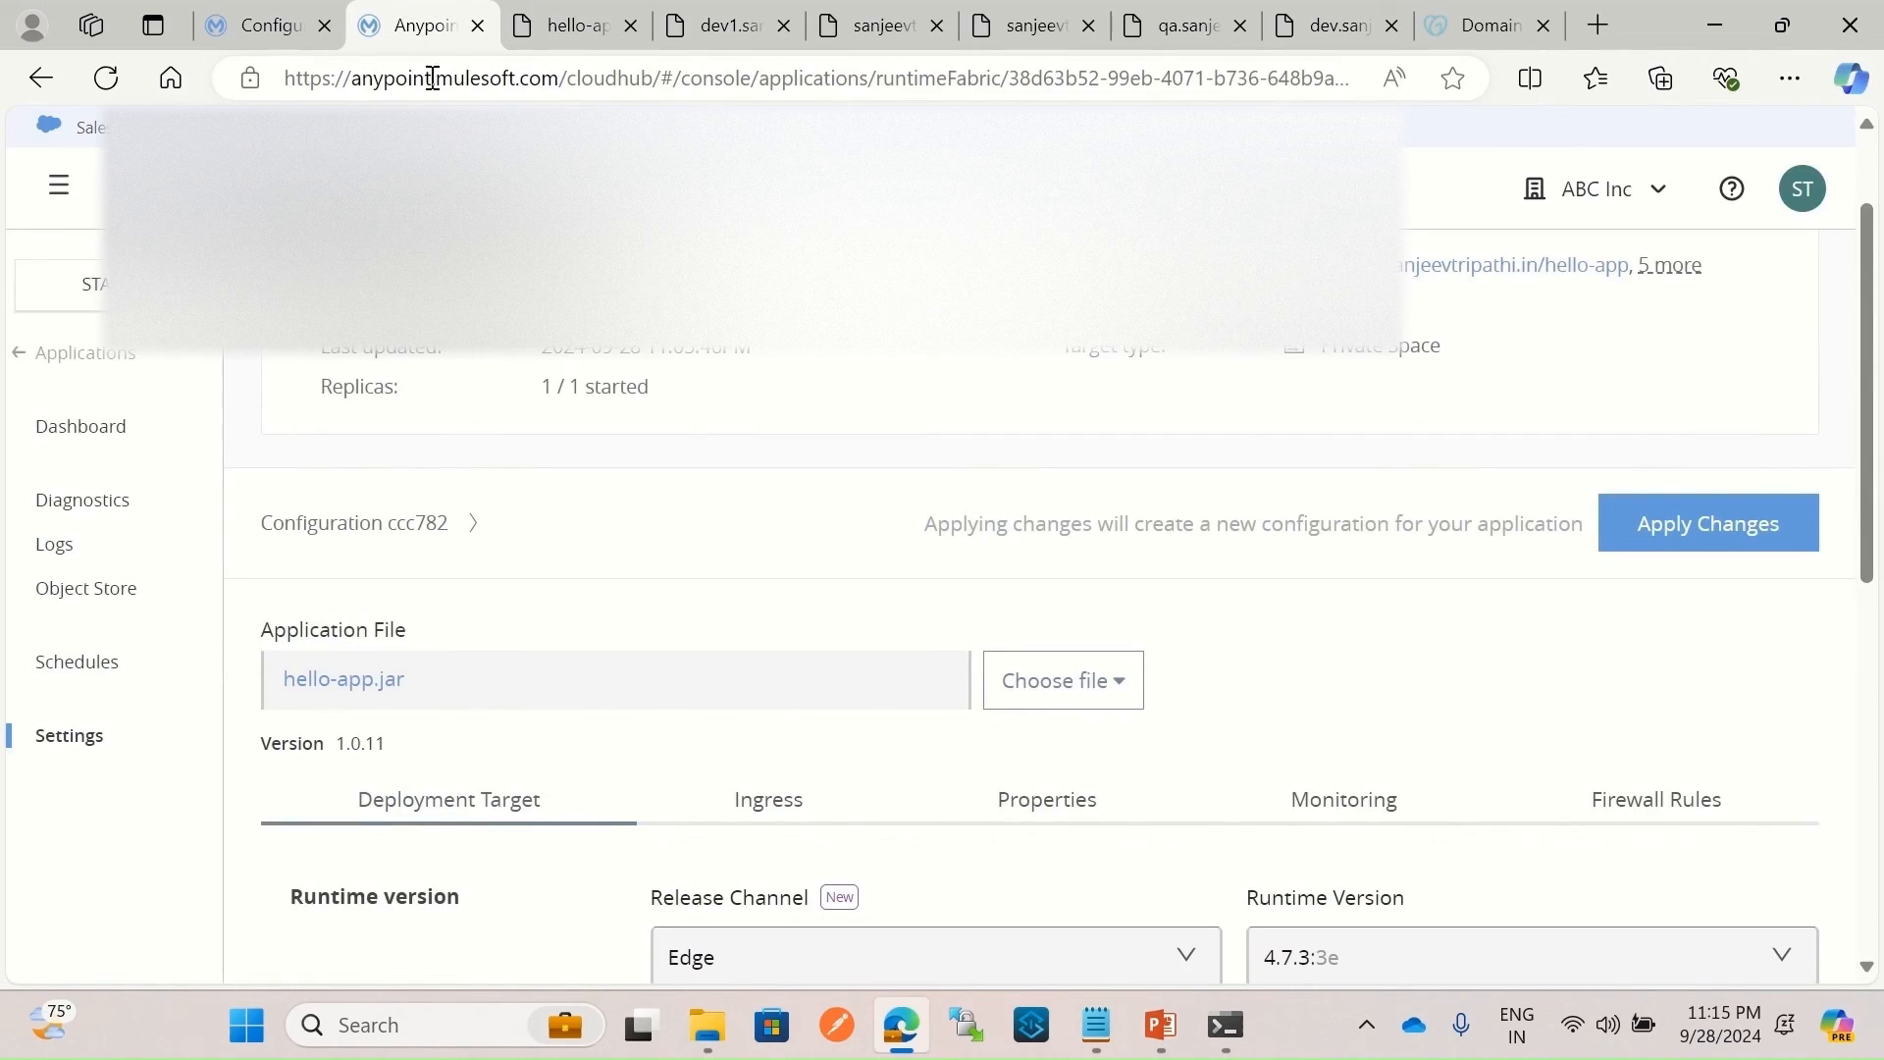
scroll(1244, 628, down, 2)
scroll(1240, 620, up, 2)
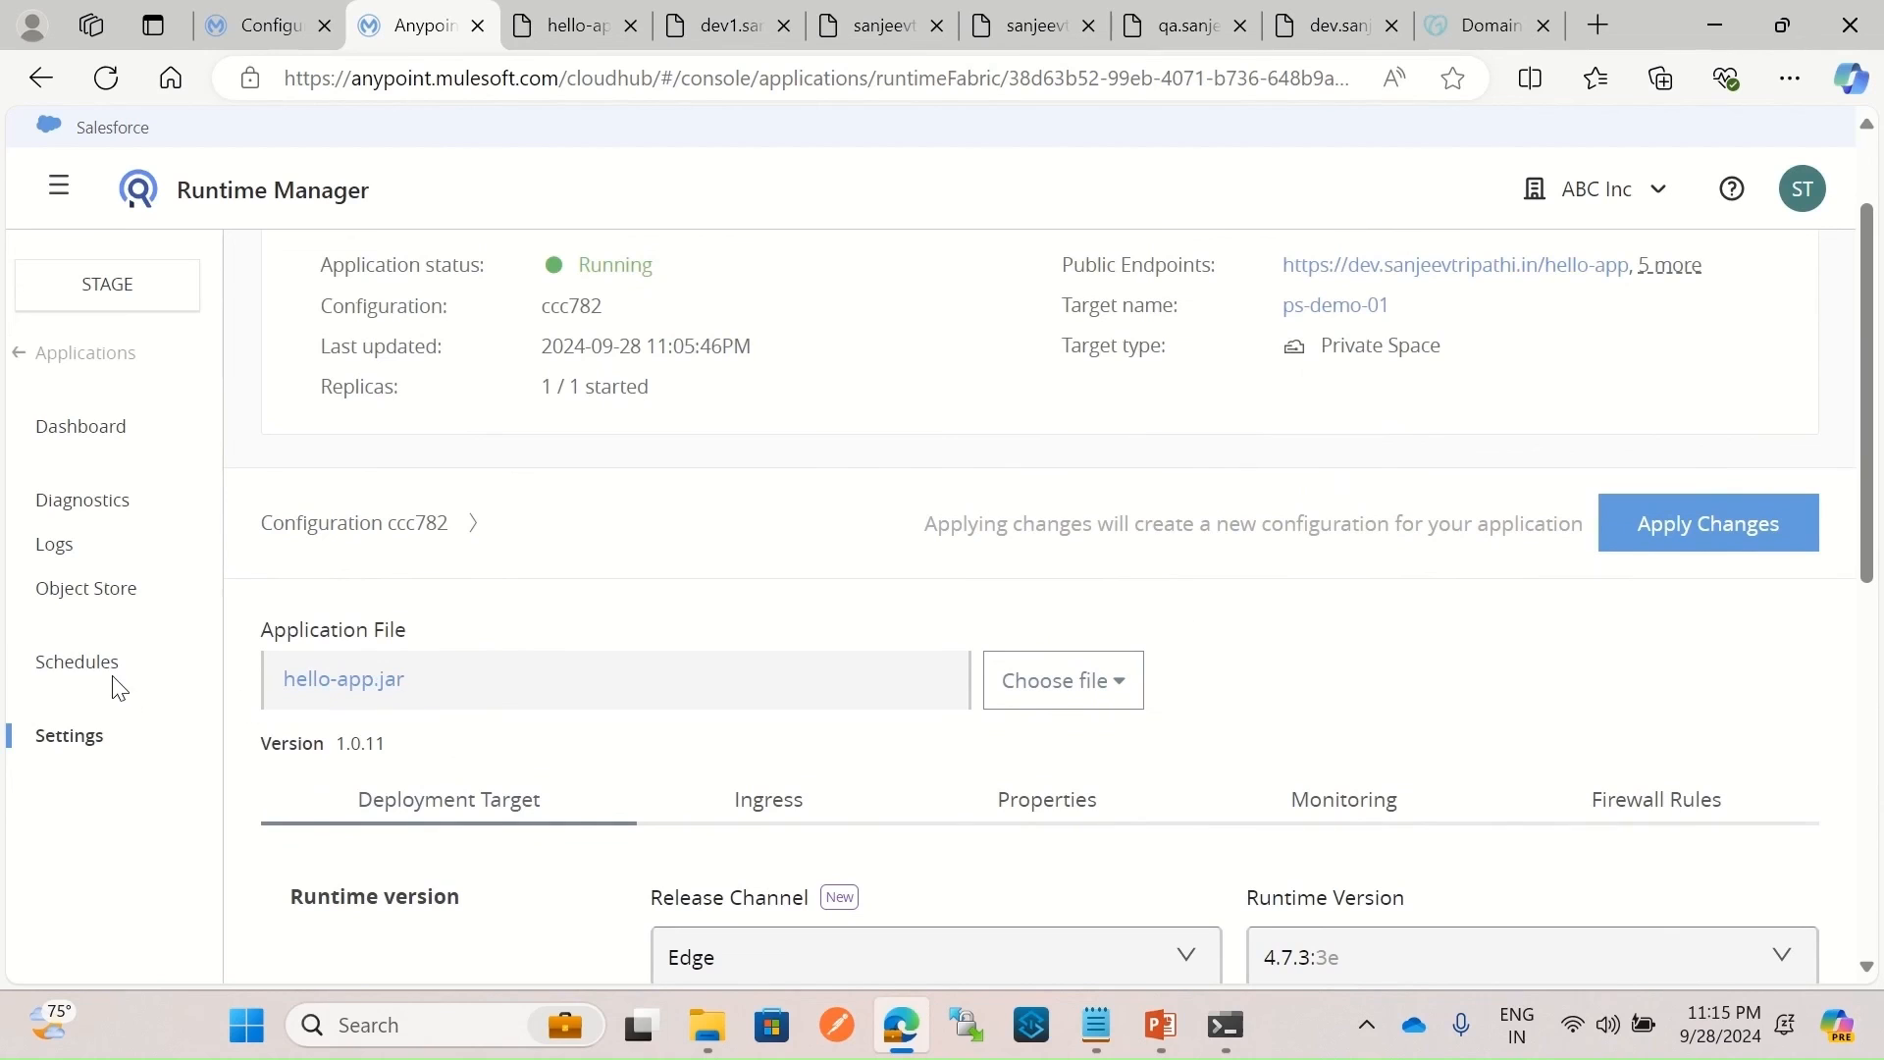
click(49, 359)
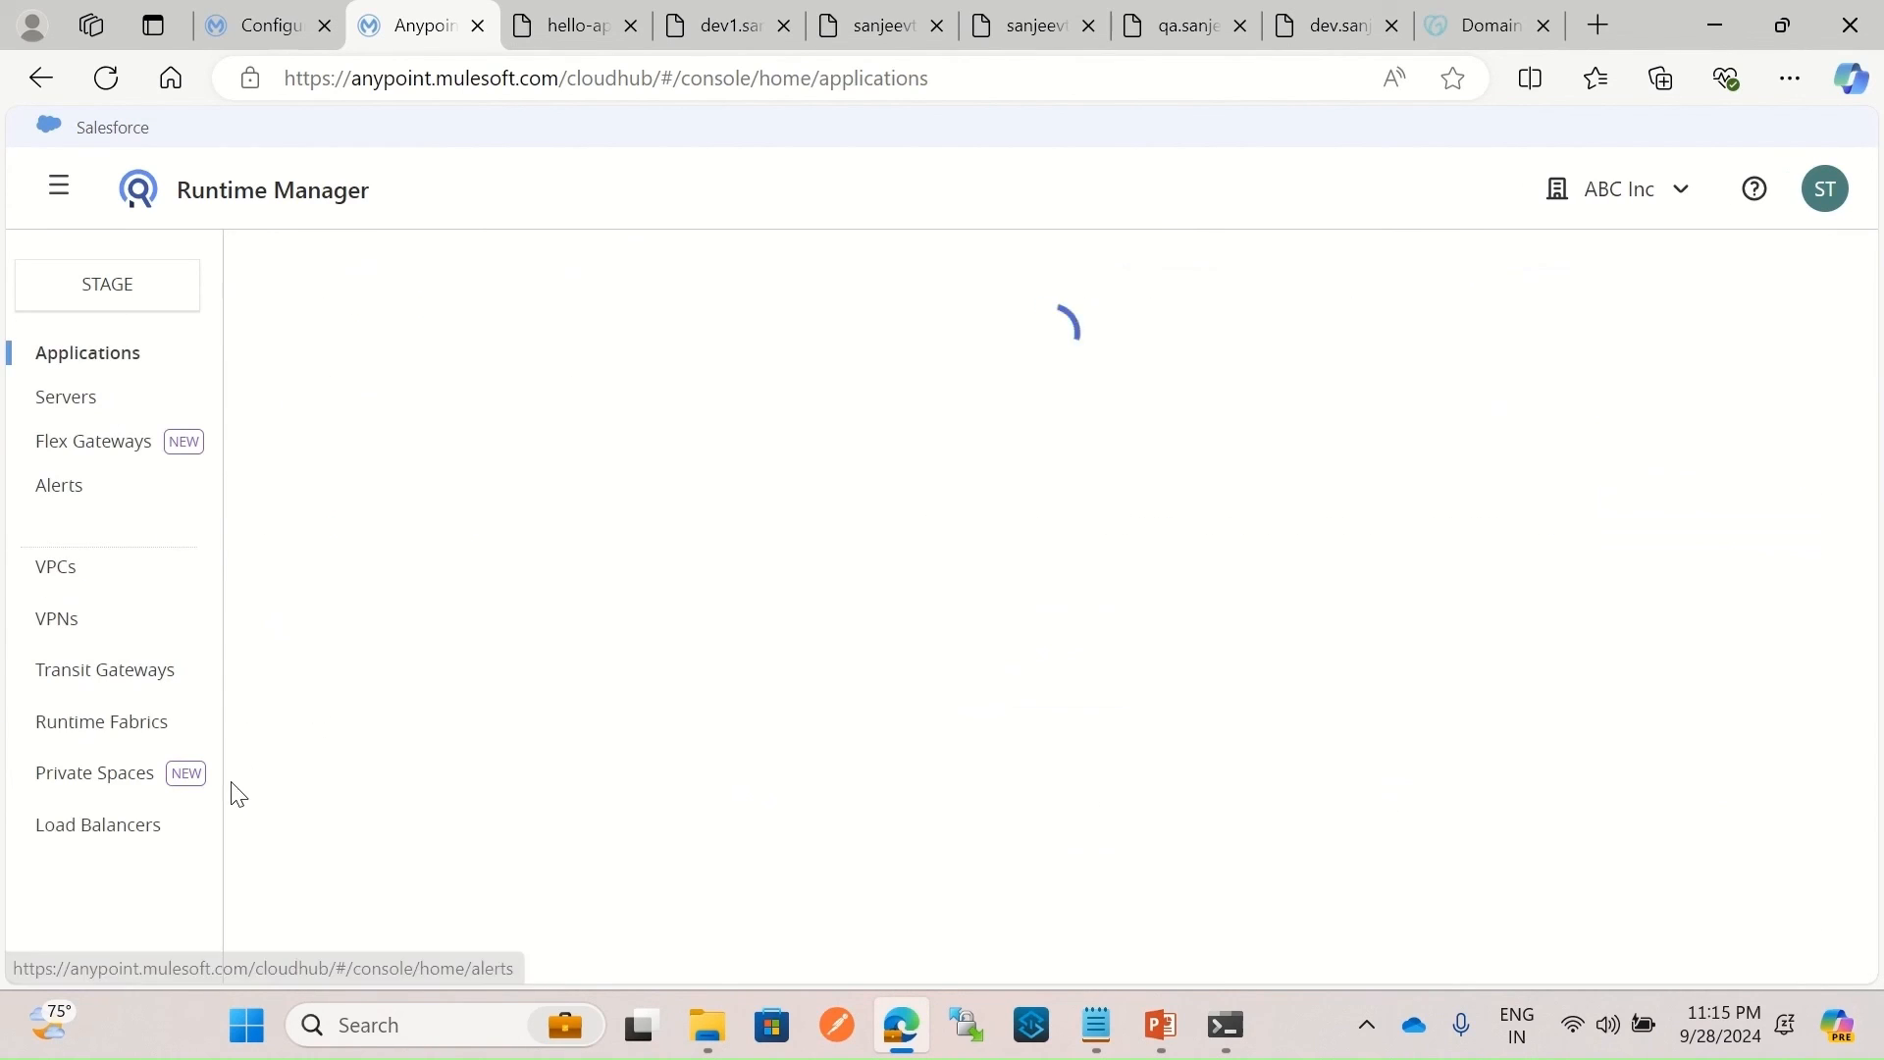
click(122, 782)
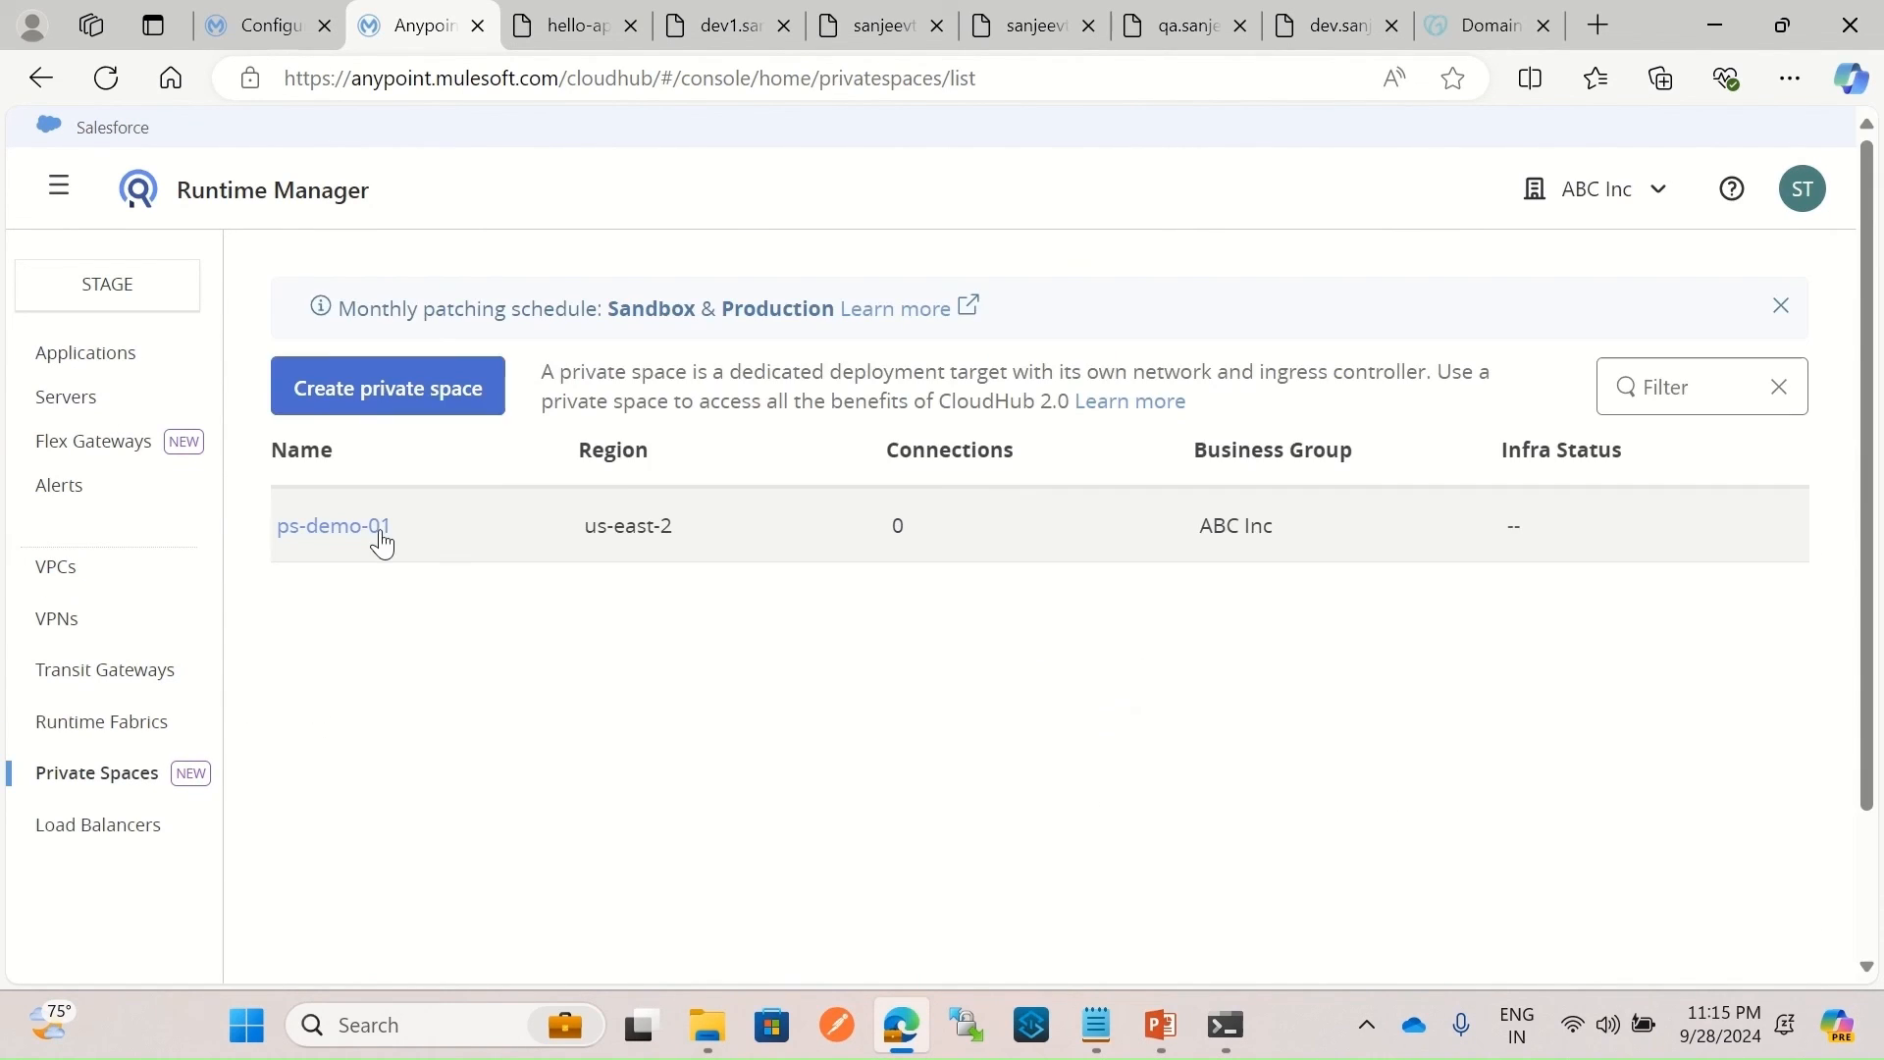
click(384, 537)
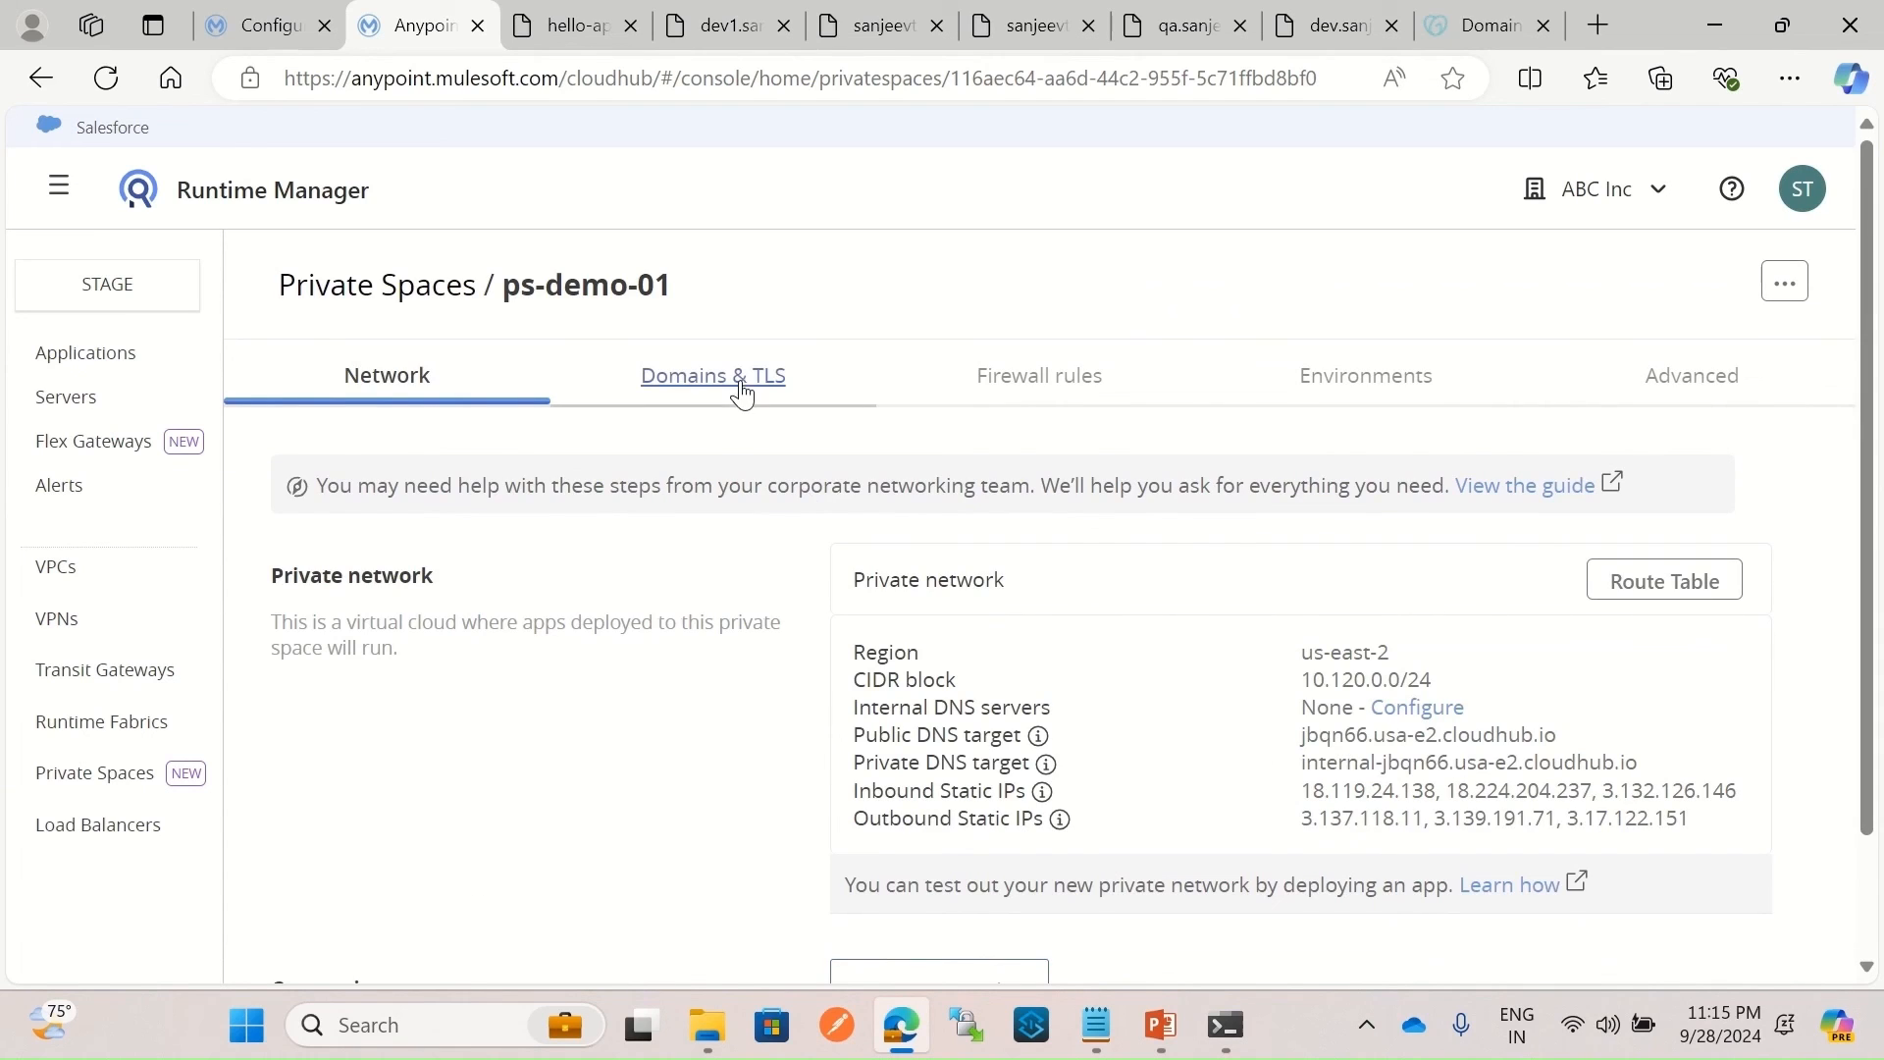
click(748, 386)
Review the Default TLS Context, custom-tls-c-1 and custom-tls-c-wc-1 entries of the private space.
scroll(1326, 813, down, 3)
scroll(1327, 812, down, 3)
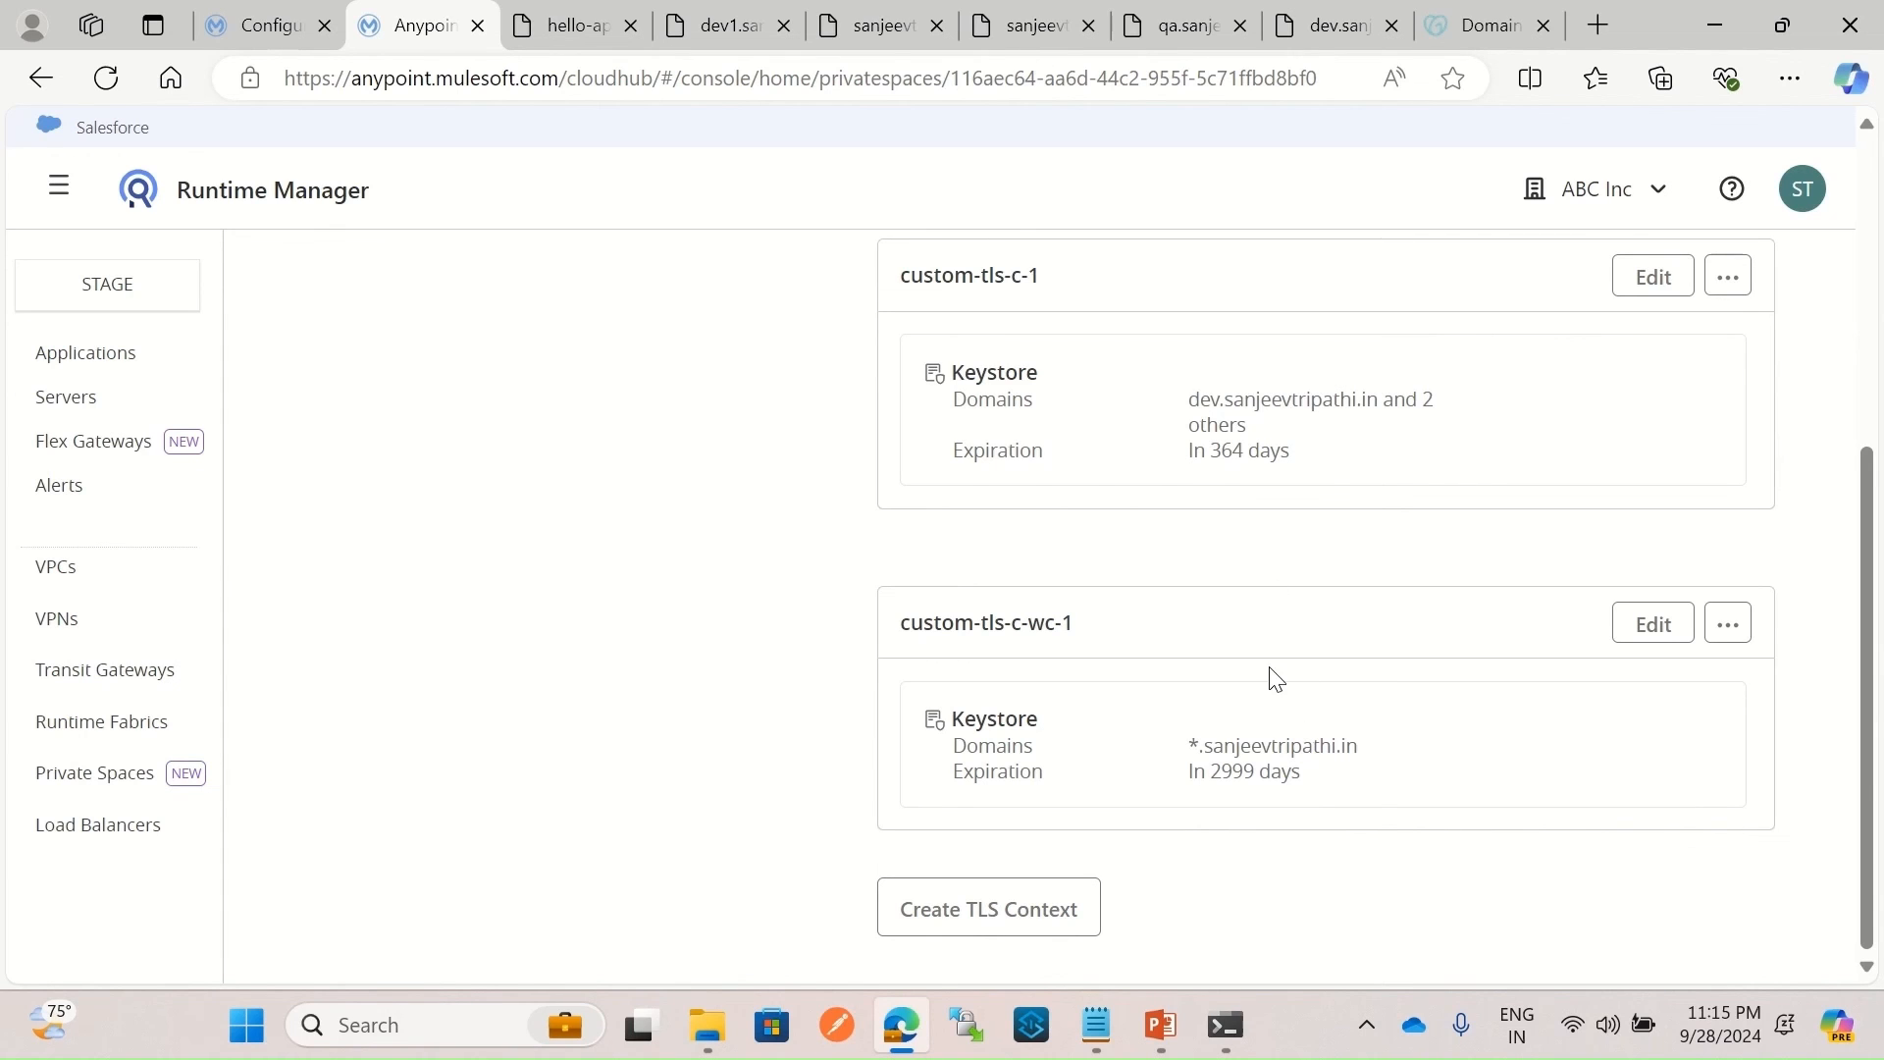
scroll(1345, 675, up, 5)
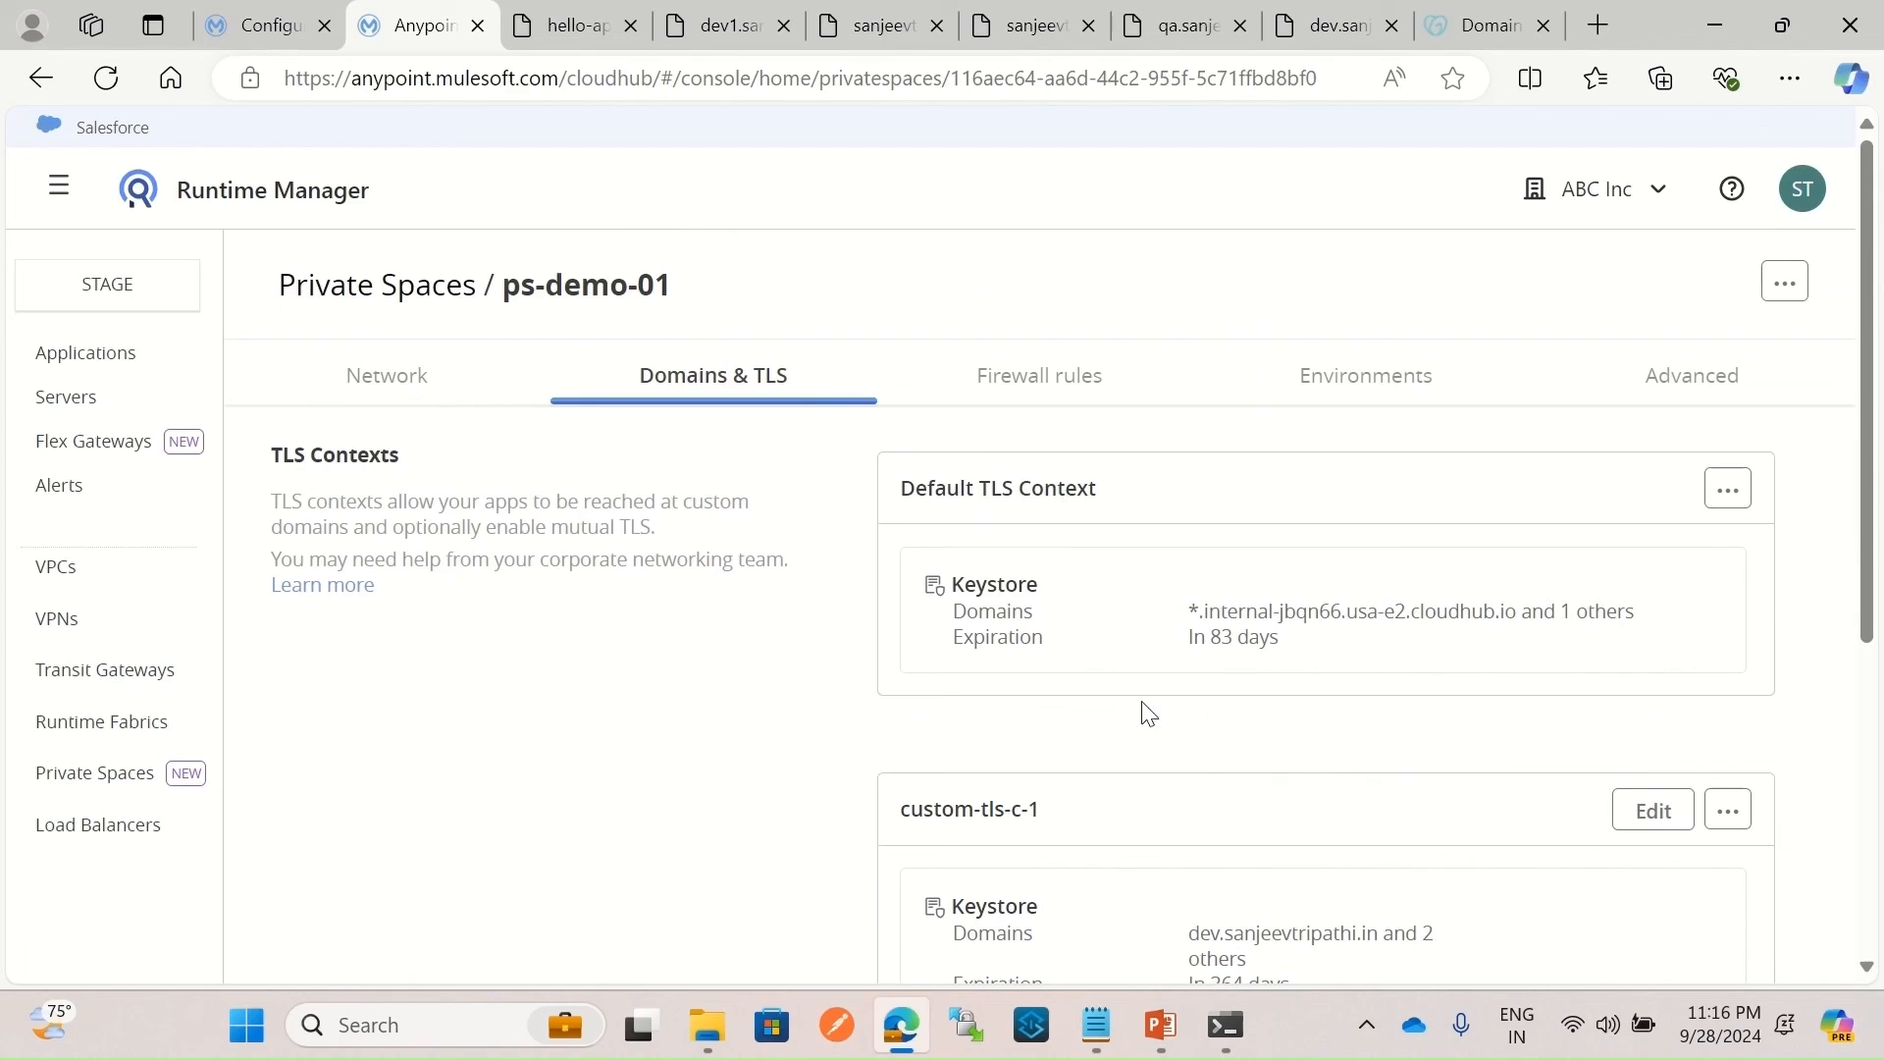
scroll(1099, 608, down, 1)
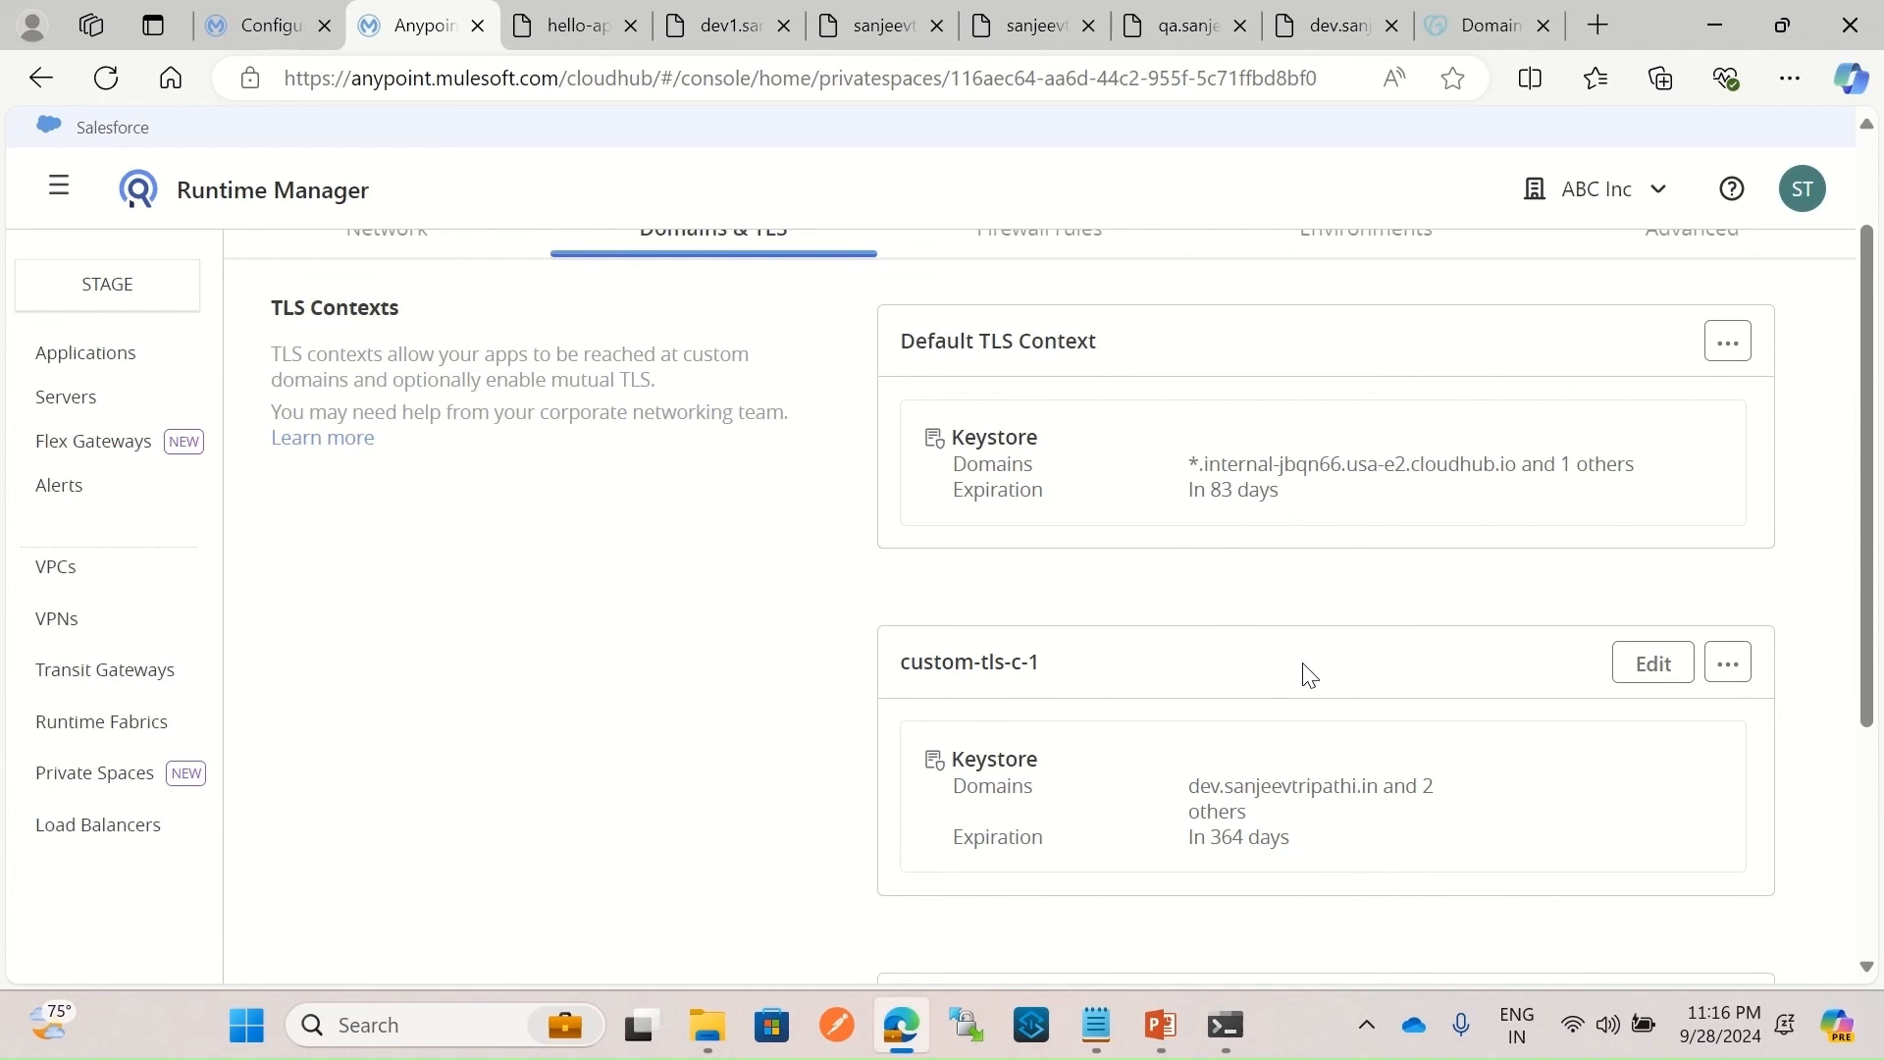
scroll(1198, 608, up, 2)
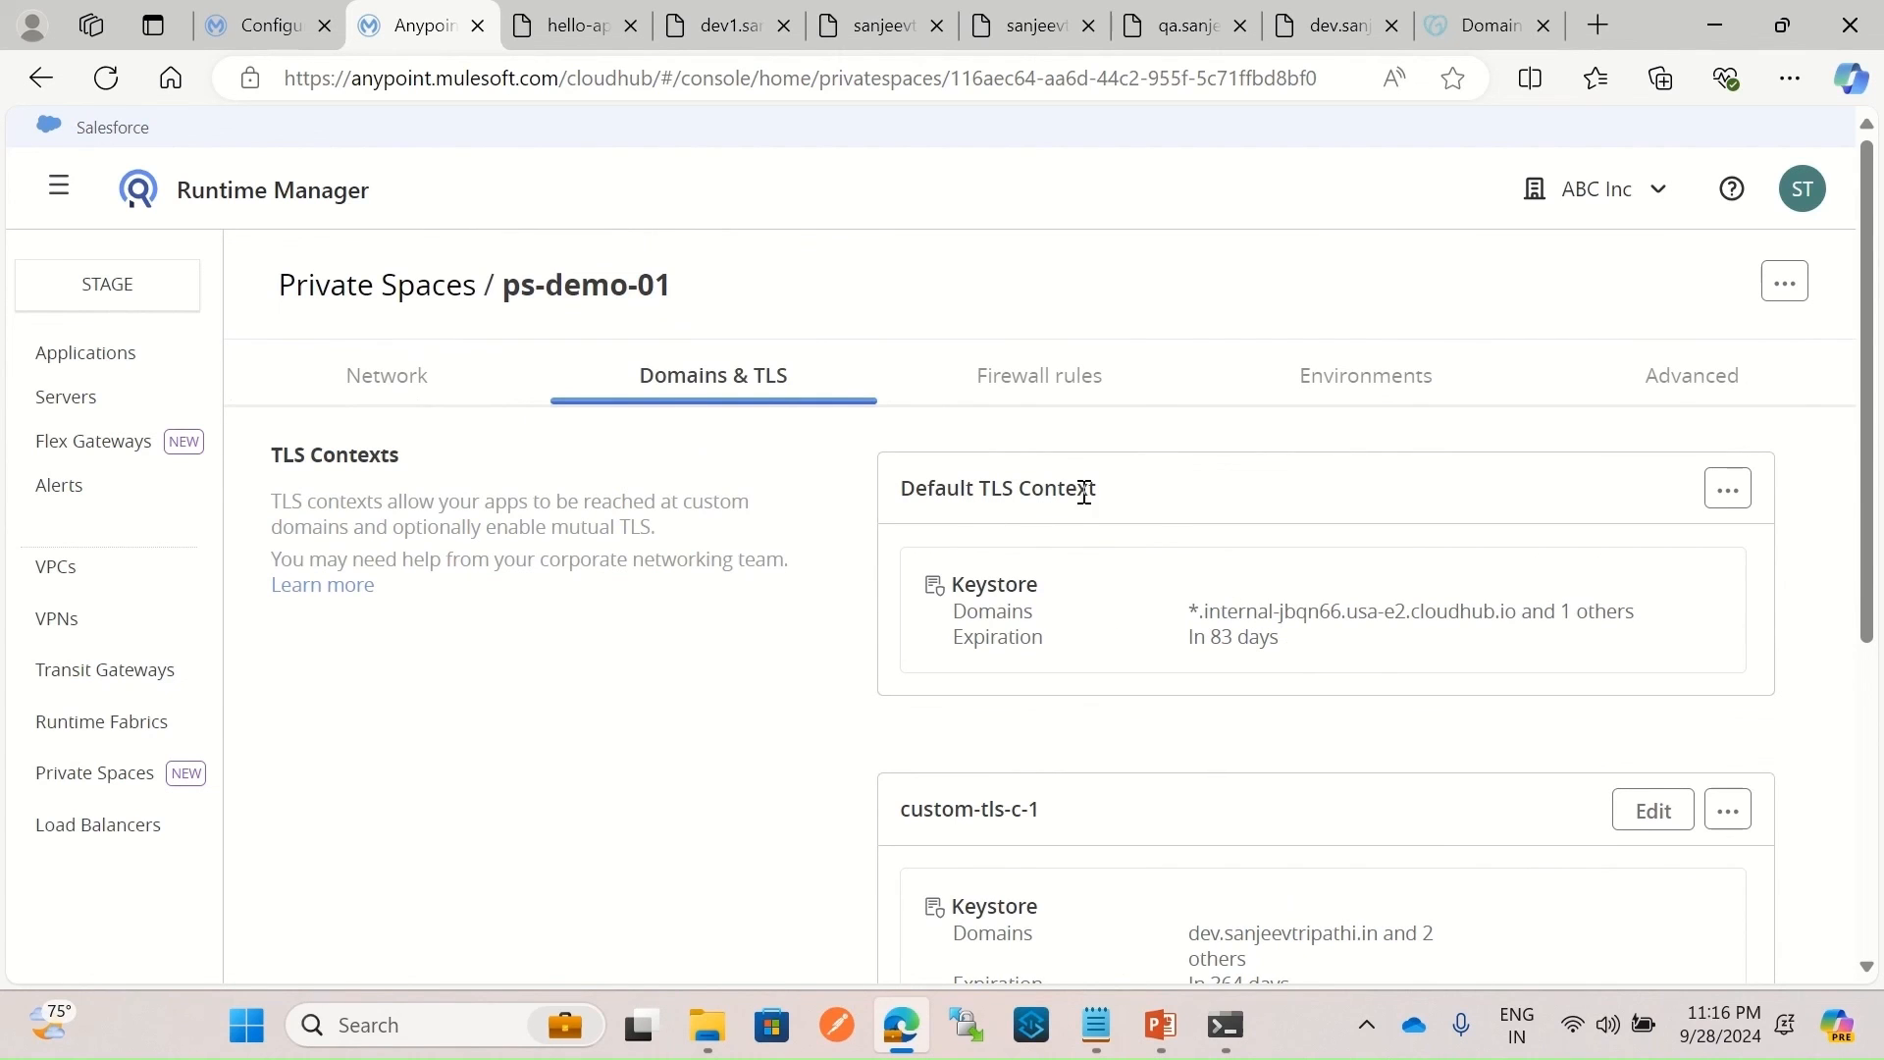
Compare the keystore domains and expirations across the default, custom-tls-c-1 and custom-tls-c-wc-1 TLS contexts of ps-demo-01.
scroll(1122, 609, down, 5)
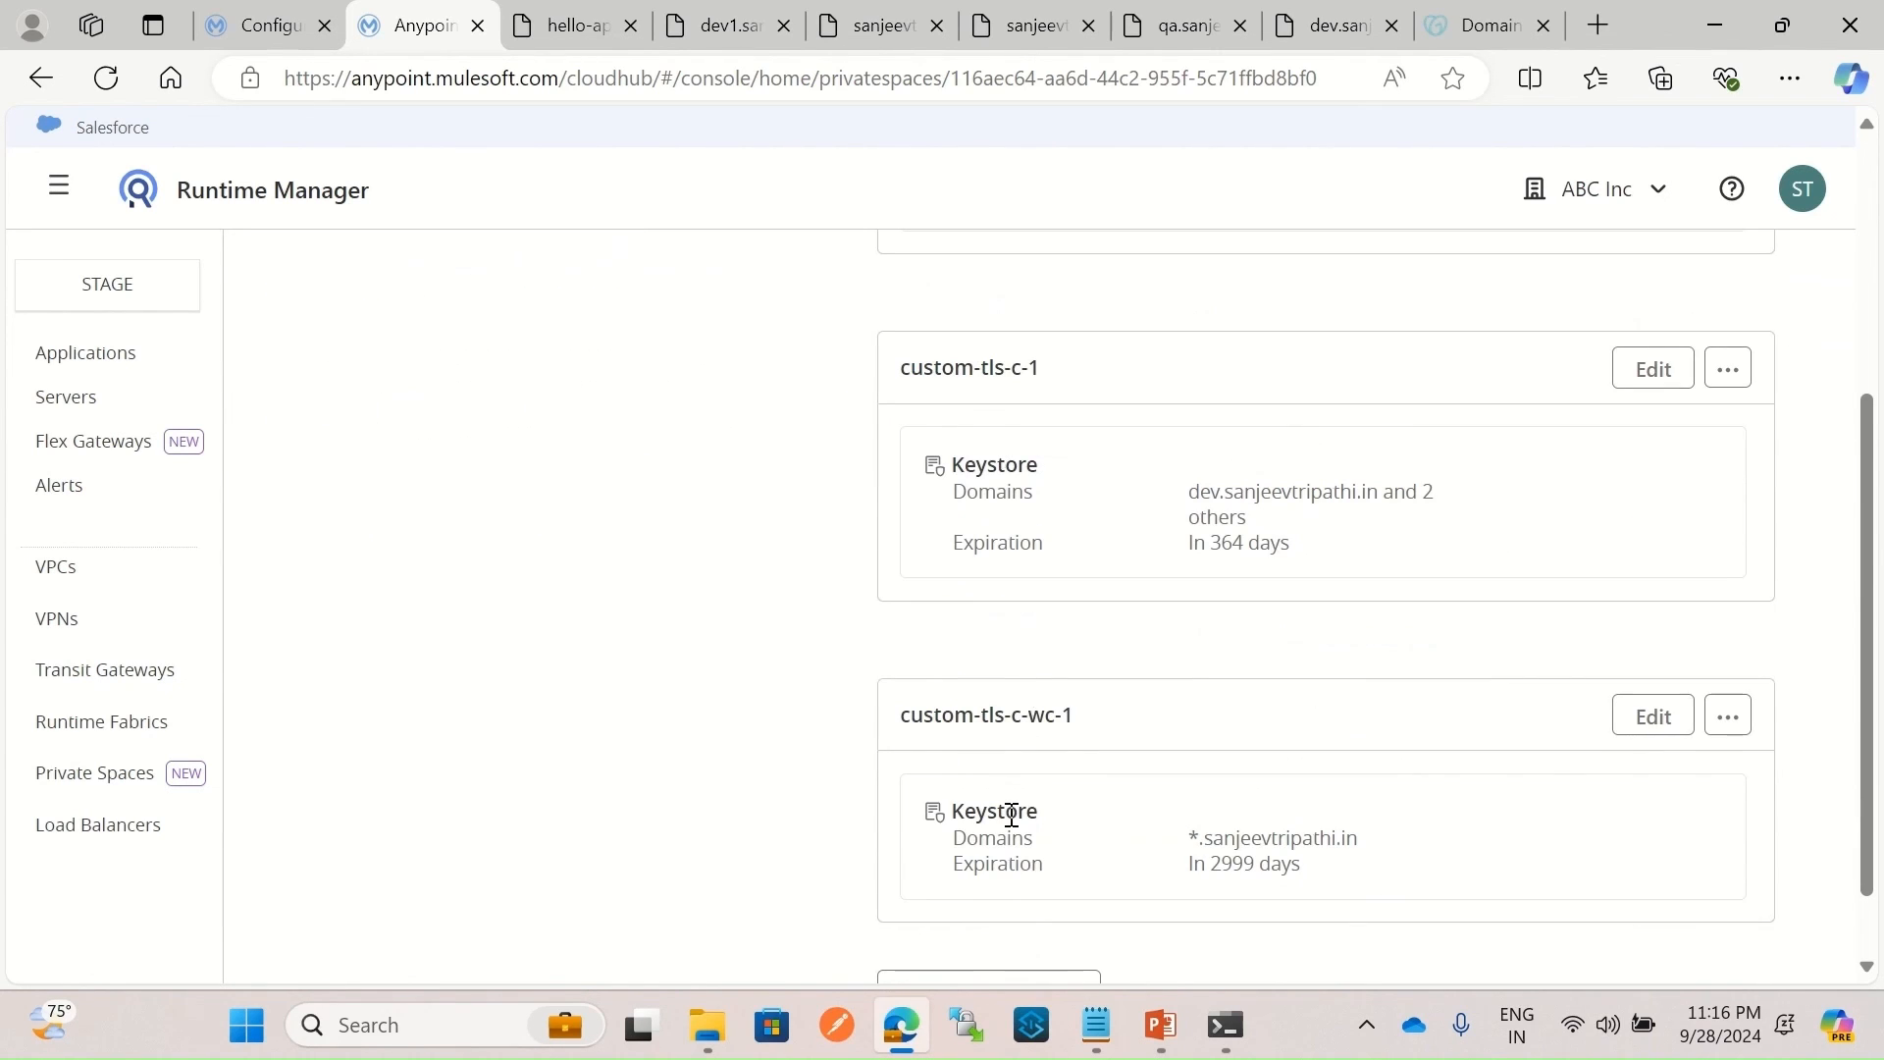
scroll(1133, 662, down, 1)
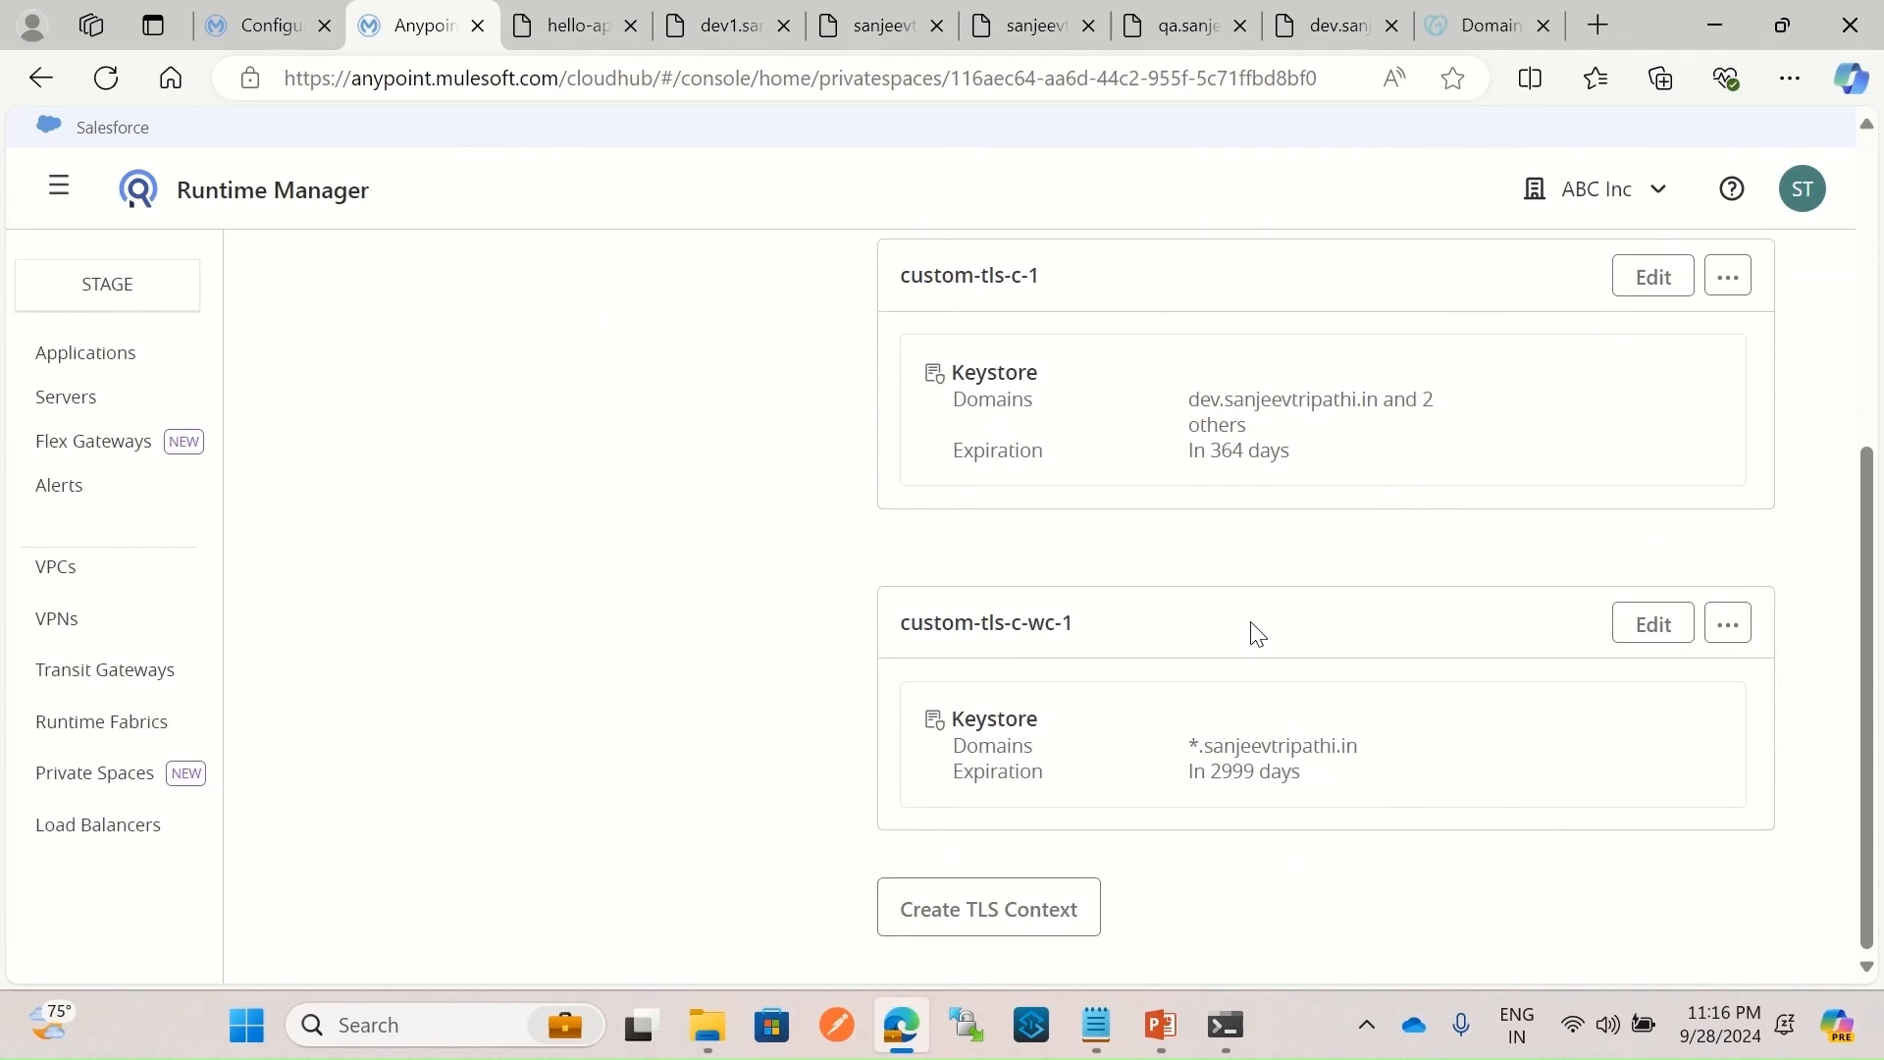
scroll(1213, 628, up, 4)
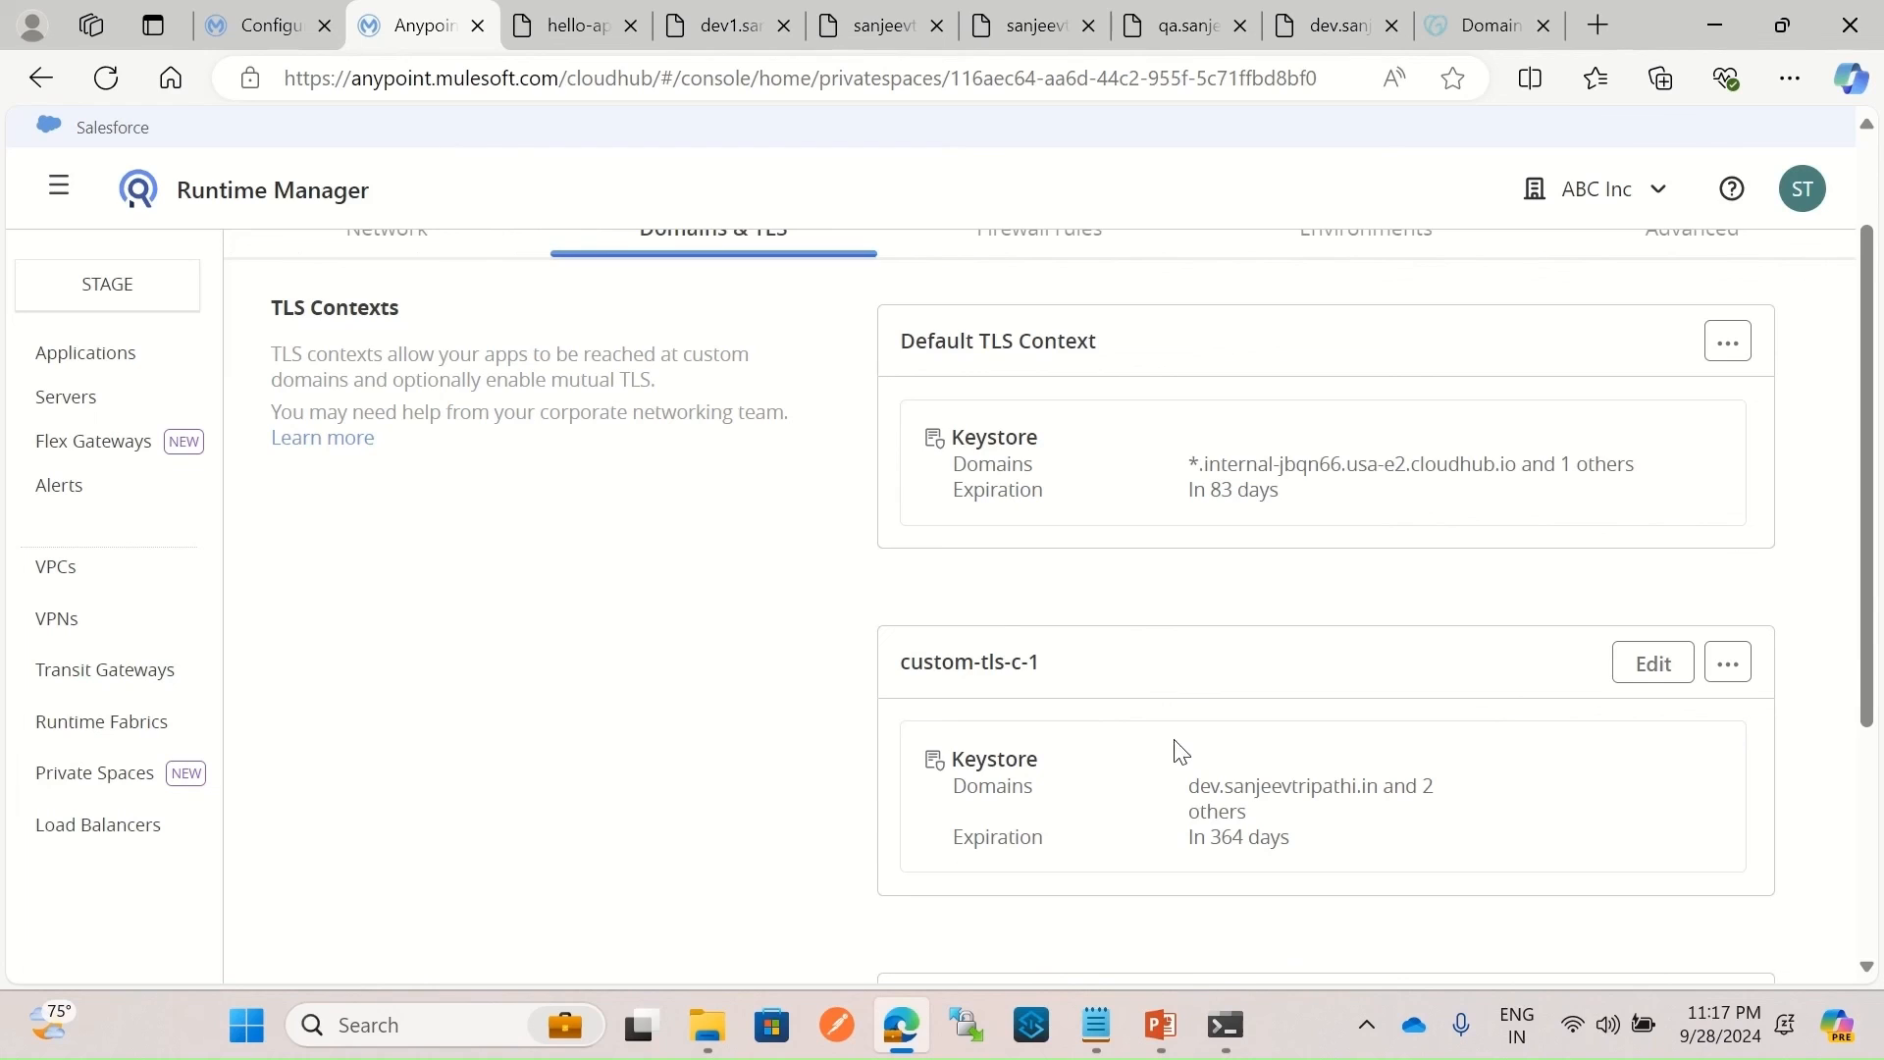
scroll(1188, 743, up, 2)
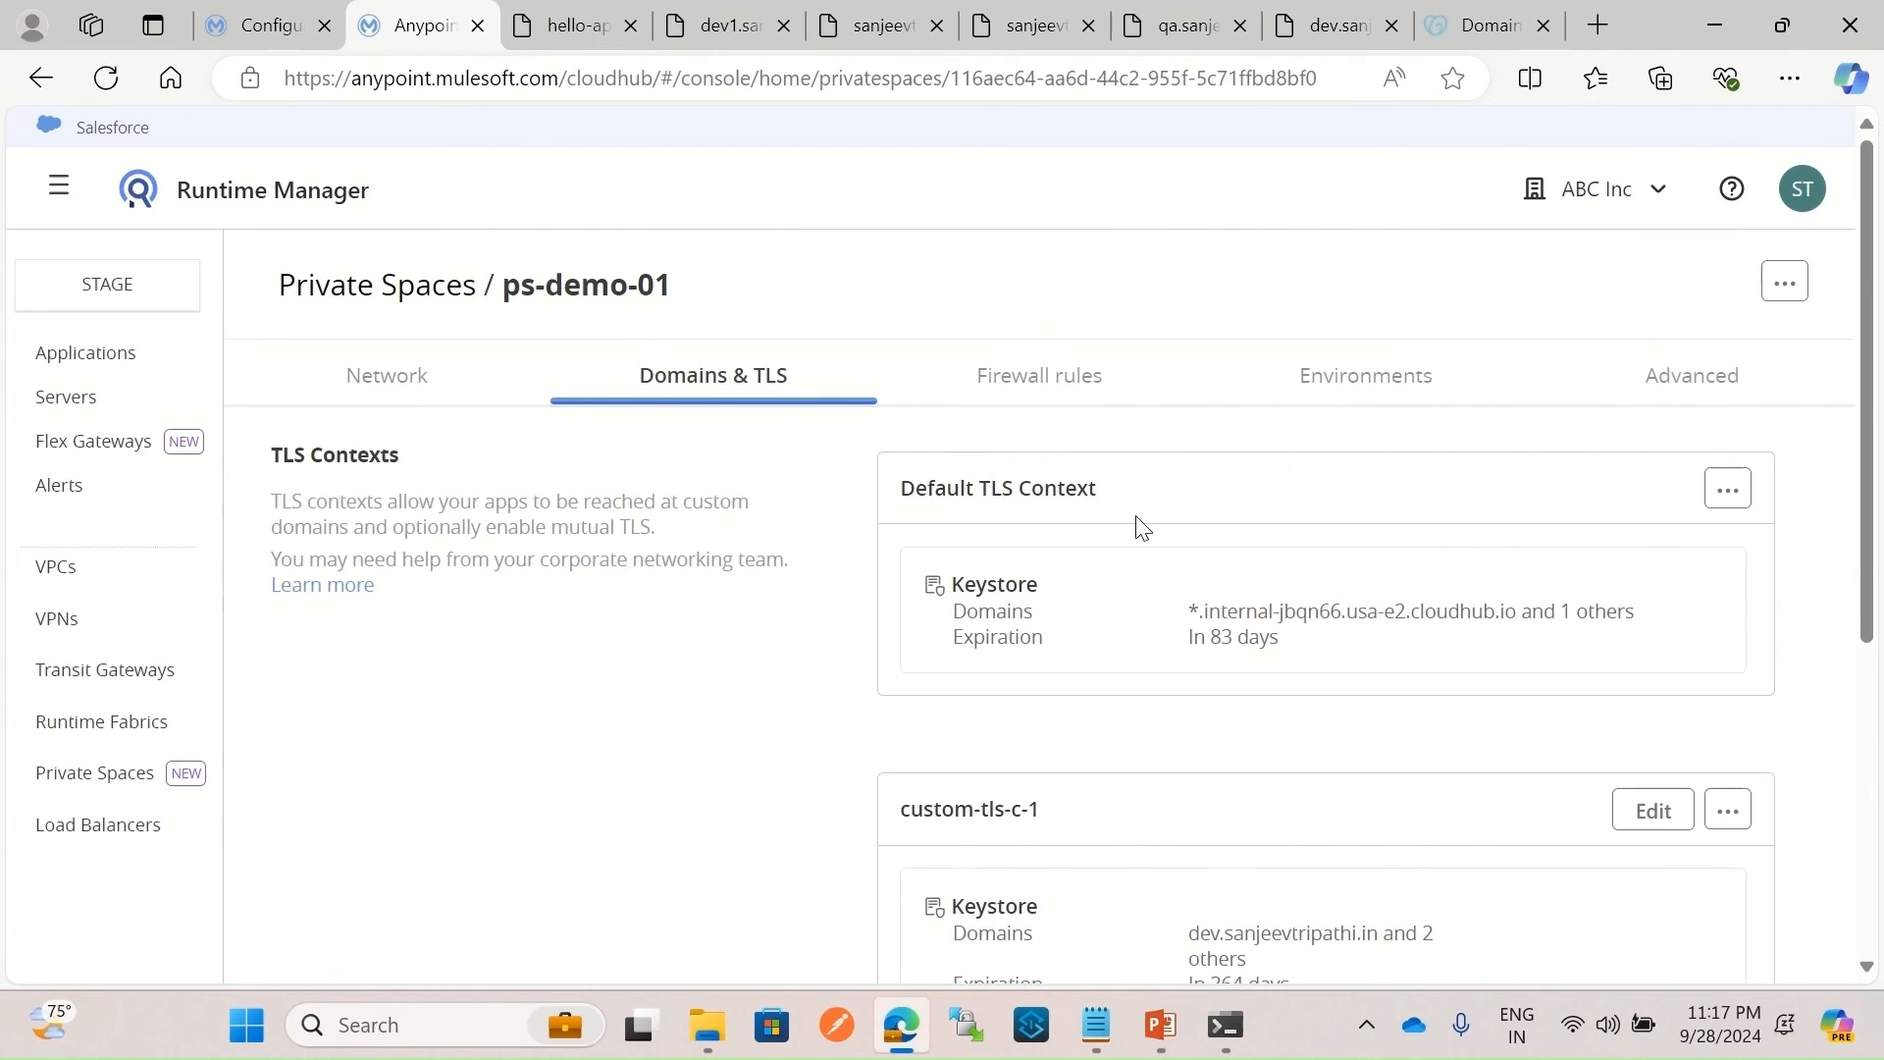
scroll(1110, 748, down, 3)
scroll(1135, 762, up, 3)
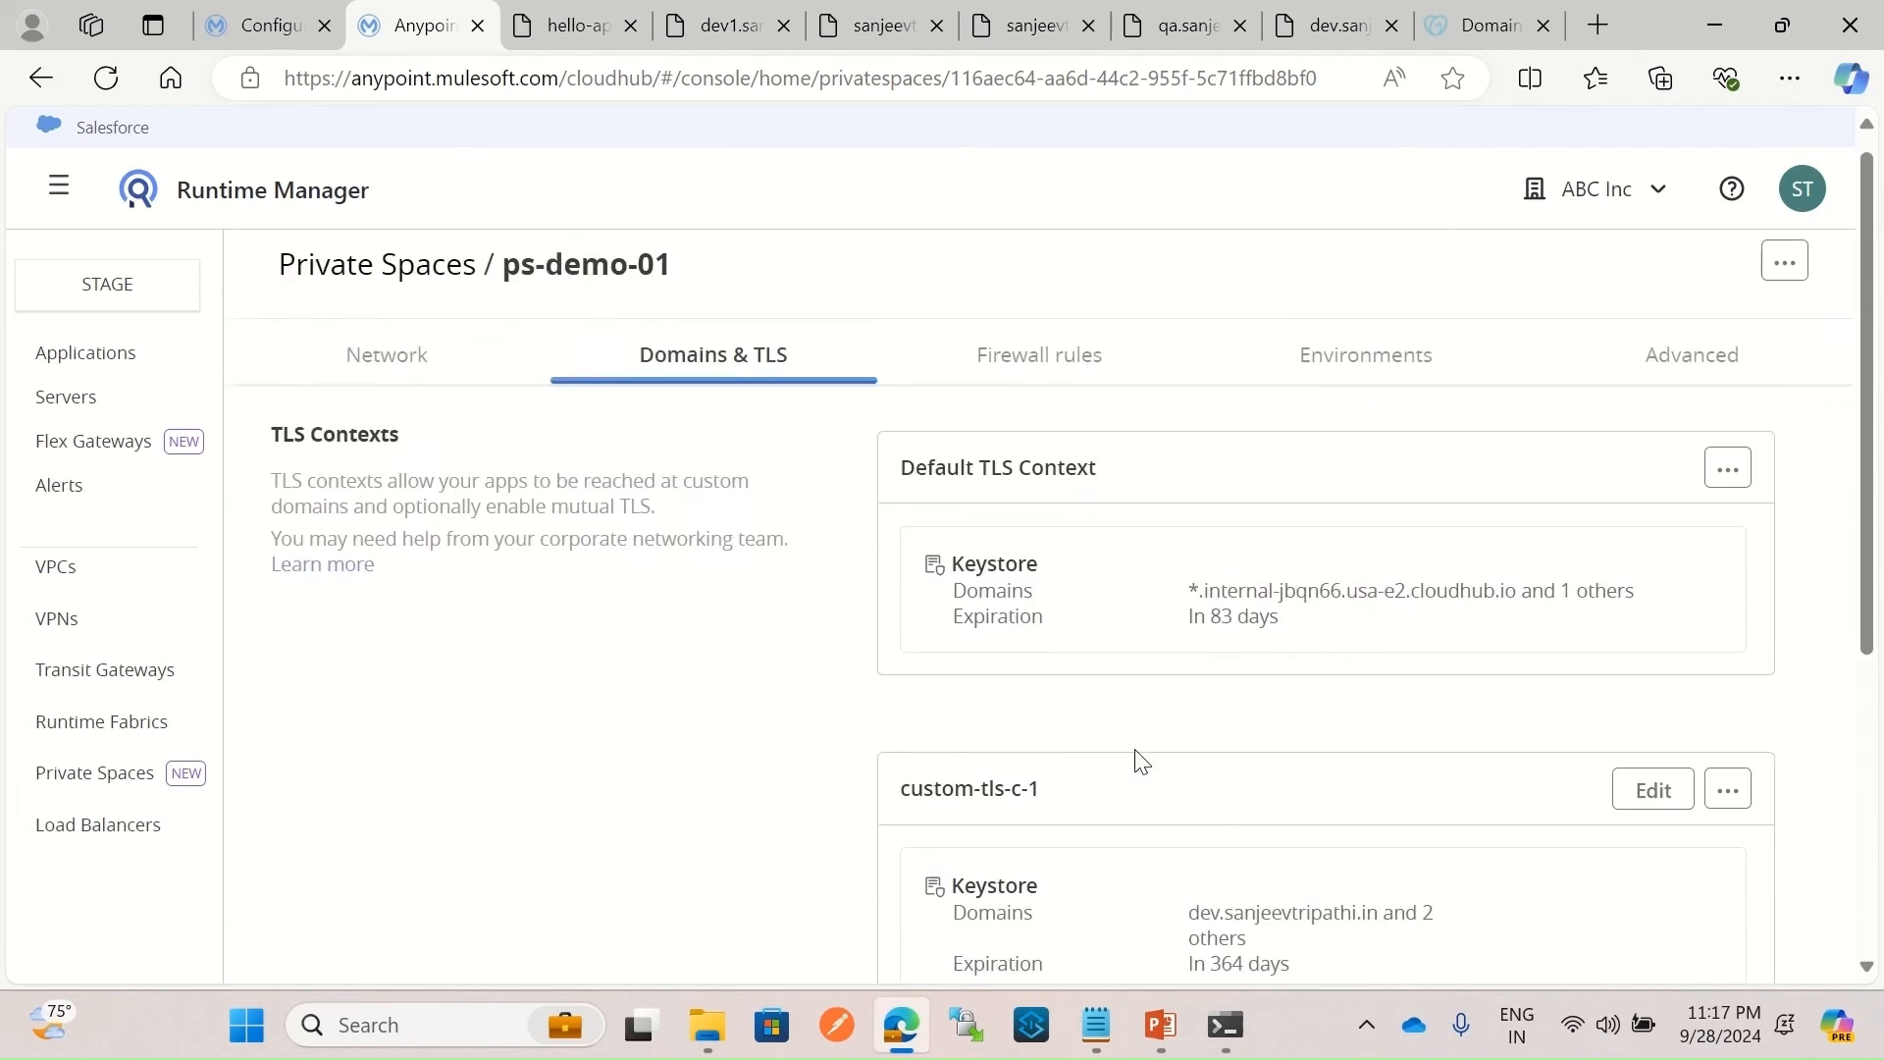
scroll(1209, 872, down, 3)
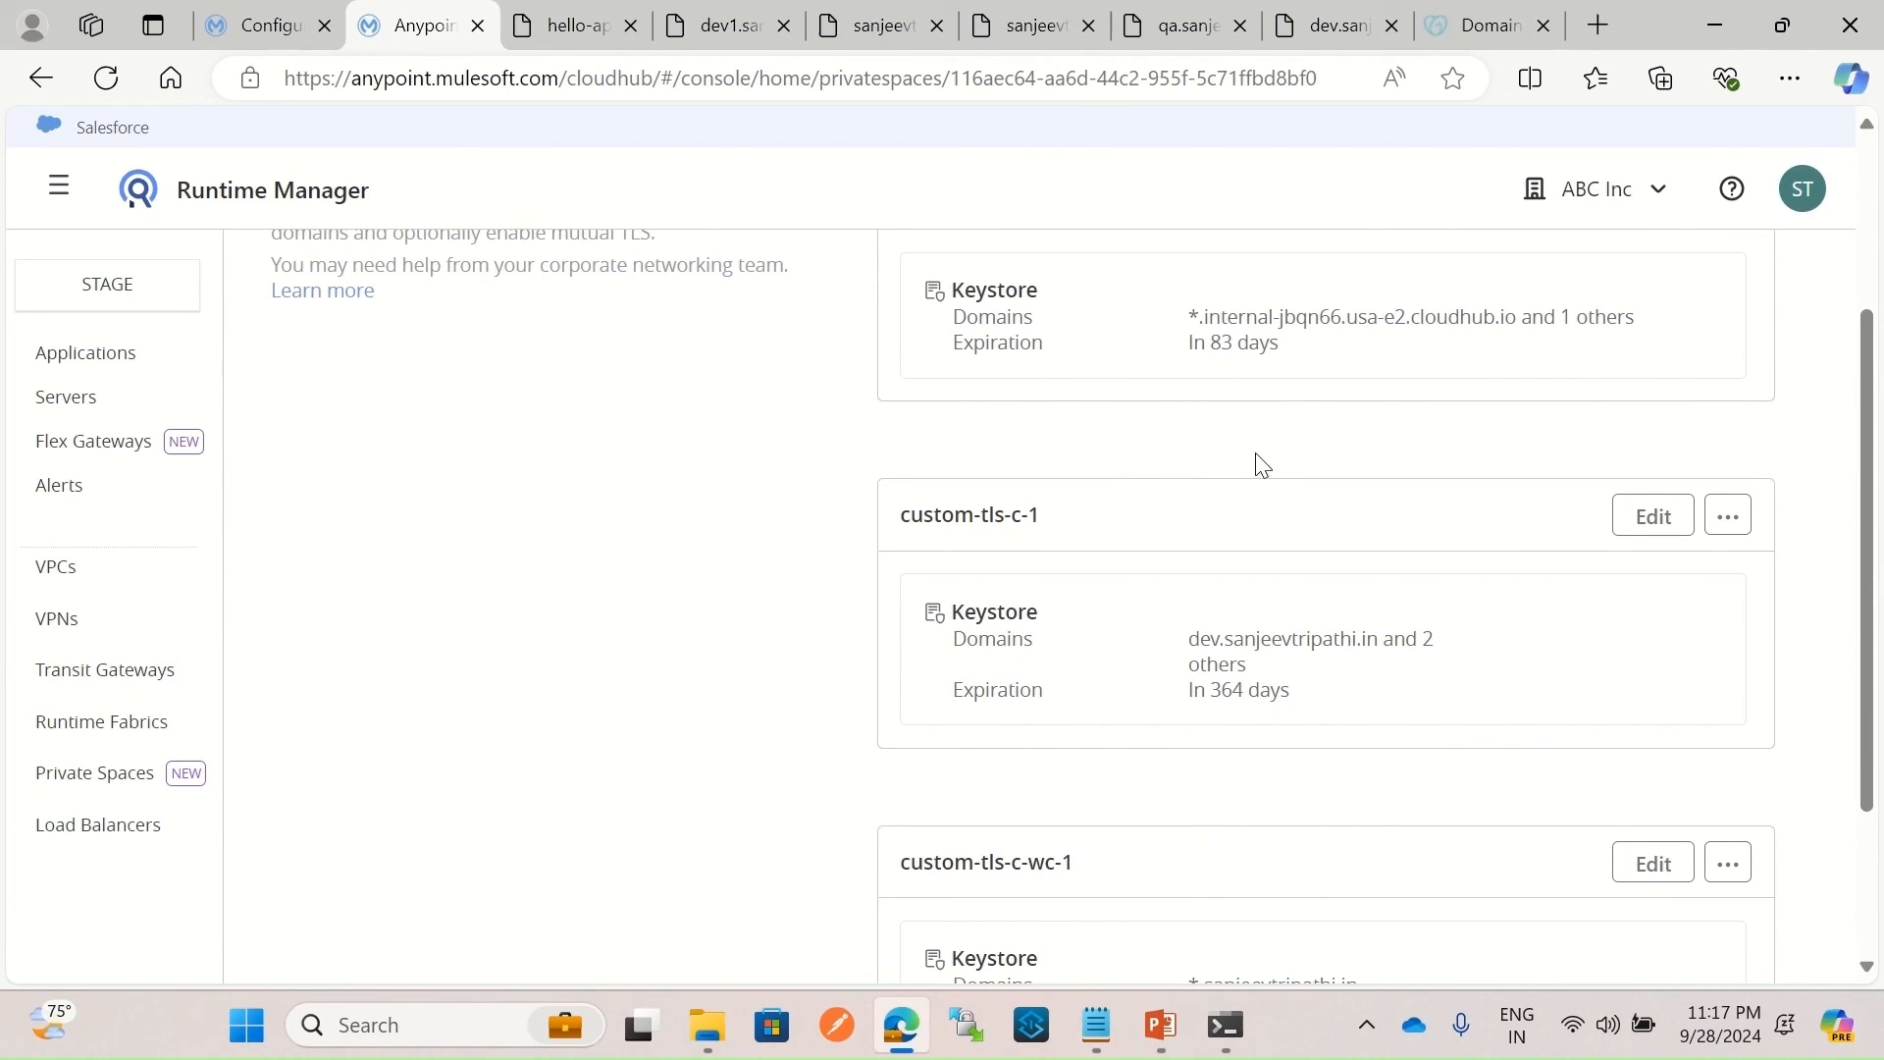
scroll(1275, 466, up, 2)
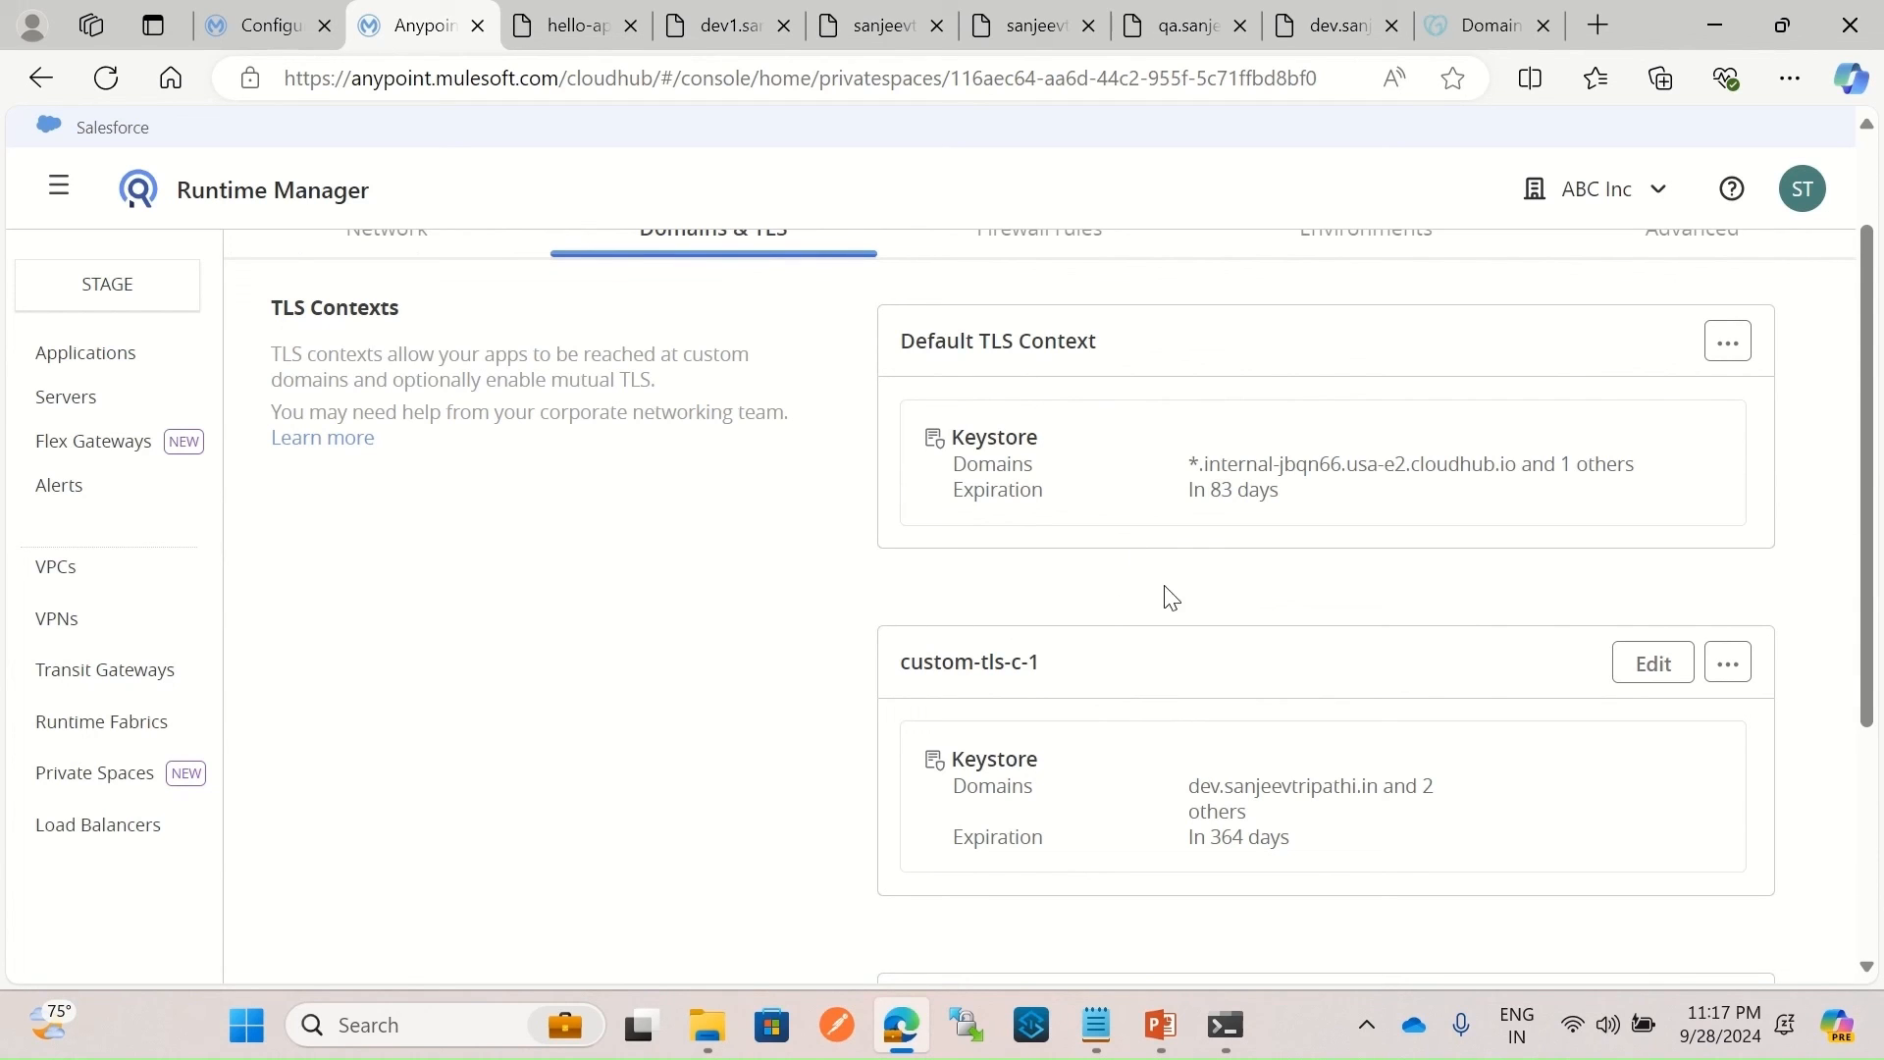
scroll(1194, 754, down, 1)
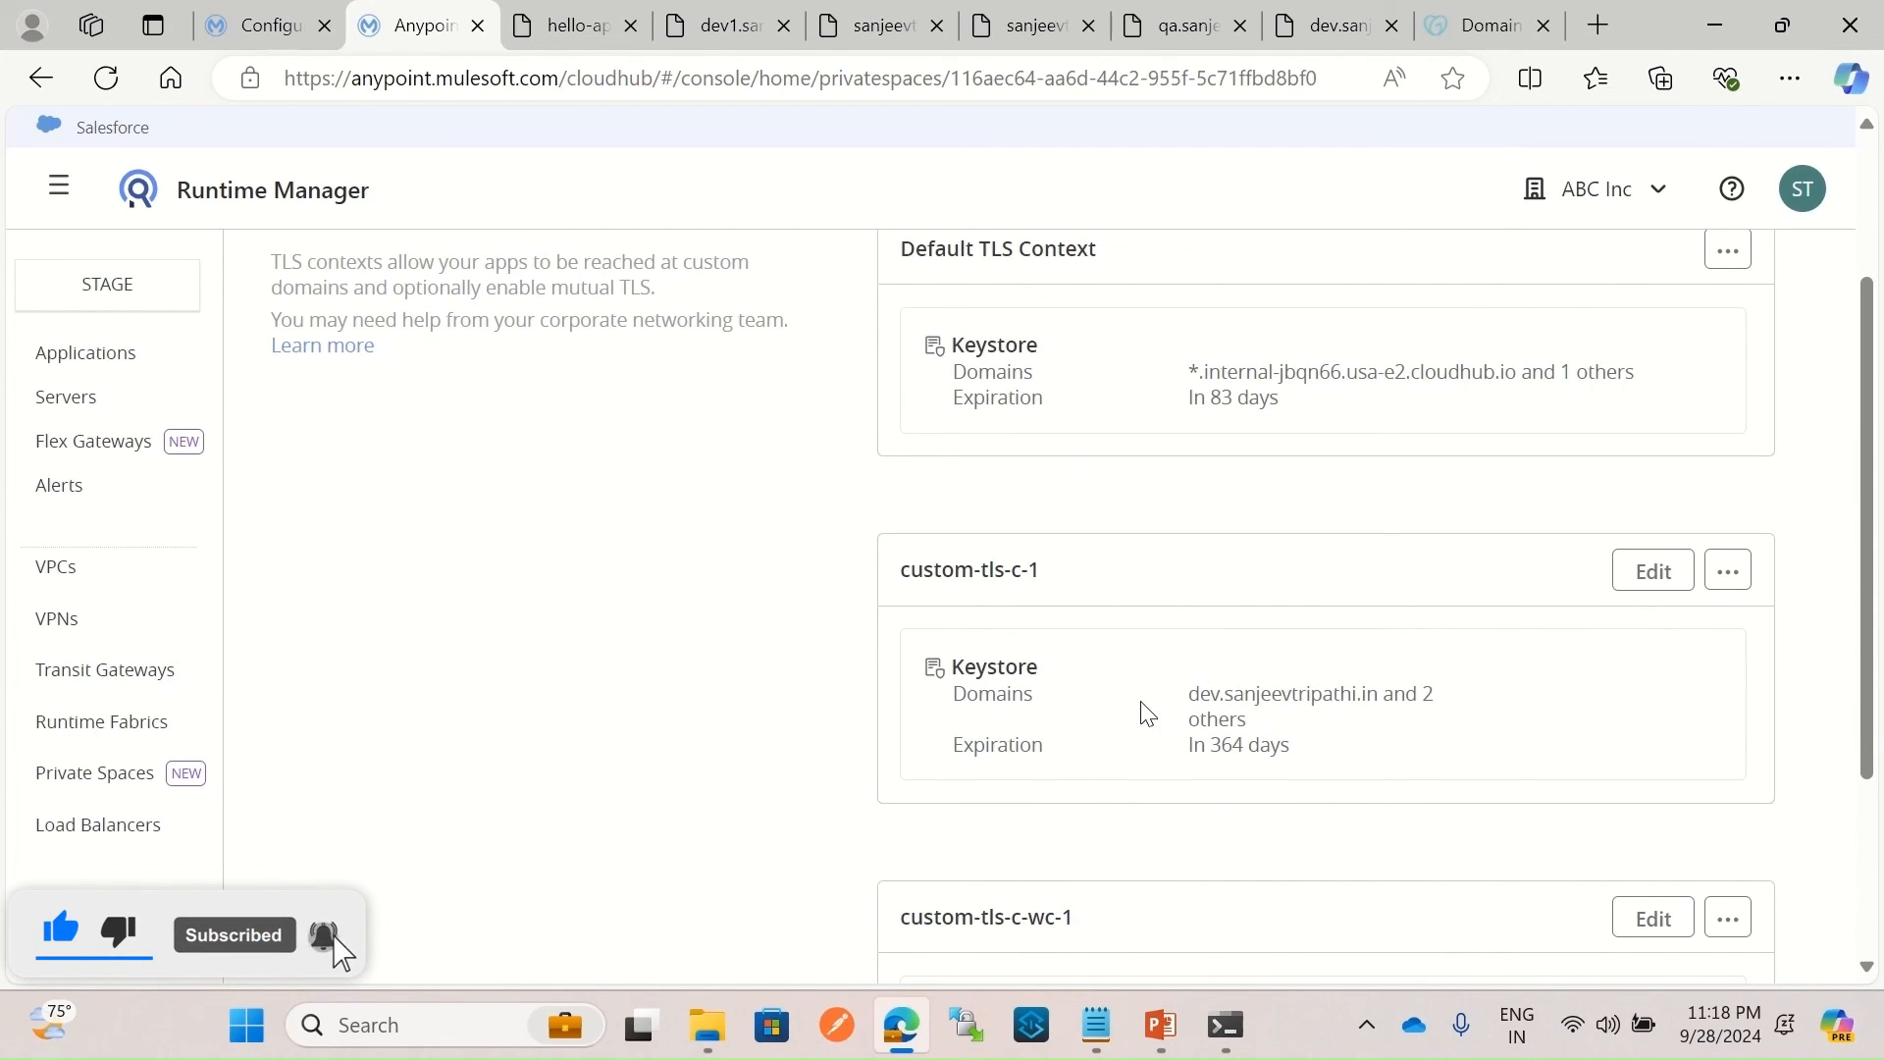
scroll(1144, 711, down, 2)
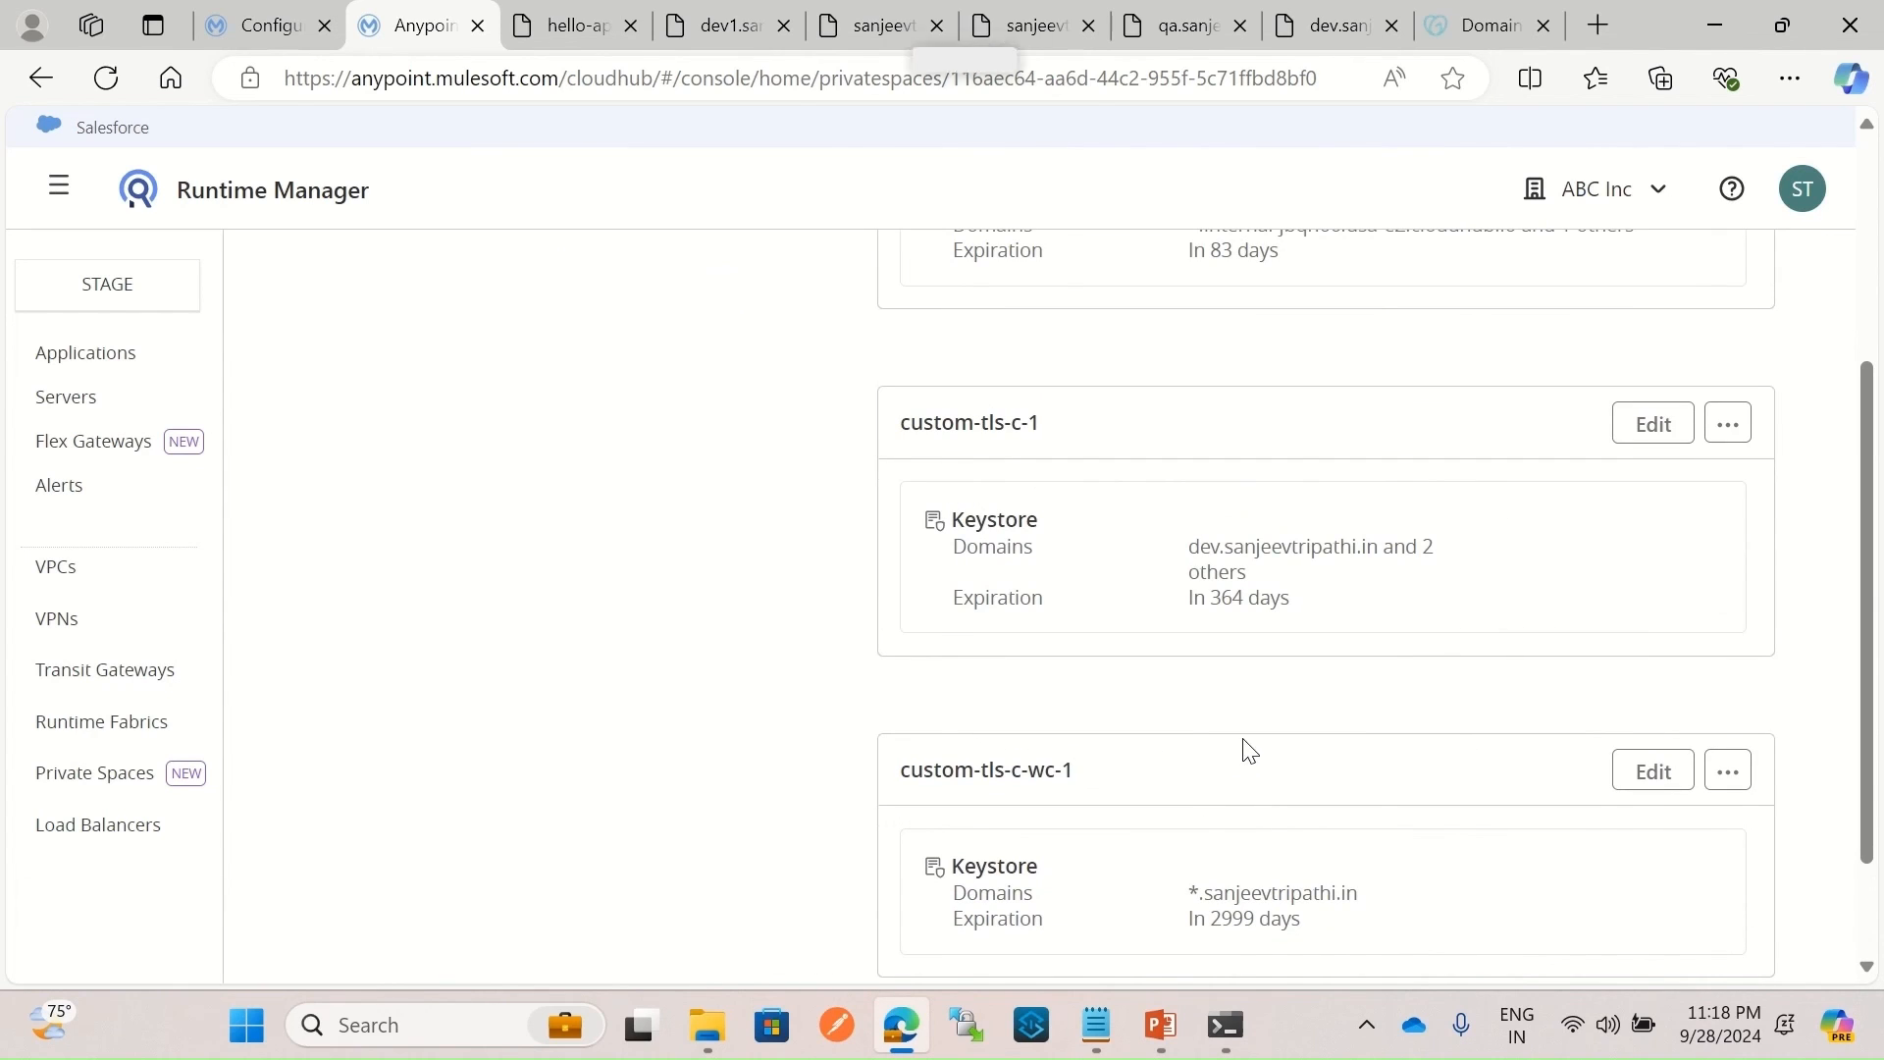
scroll(1244, 748, up, 2)
scroll(1384, 373, up, 2)
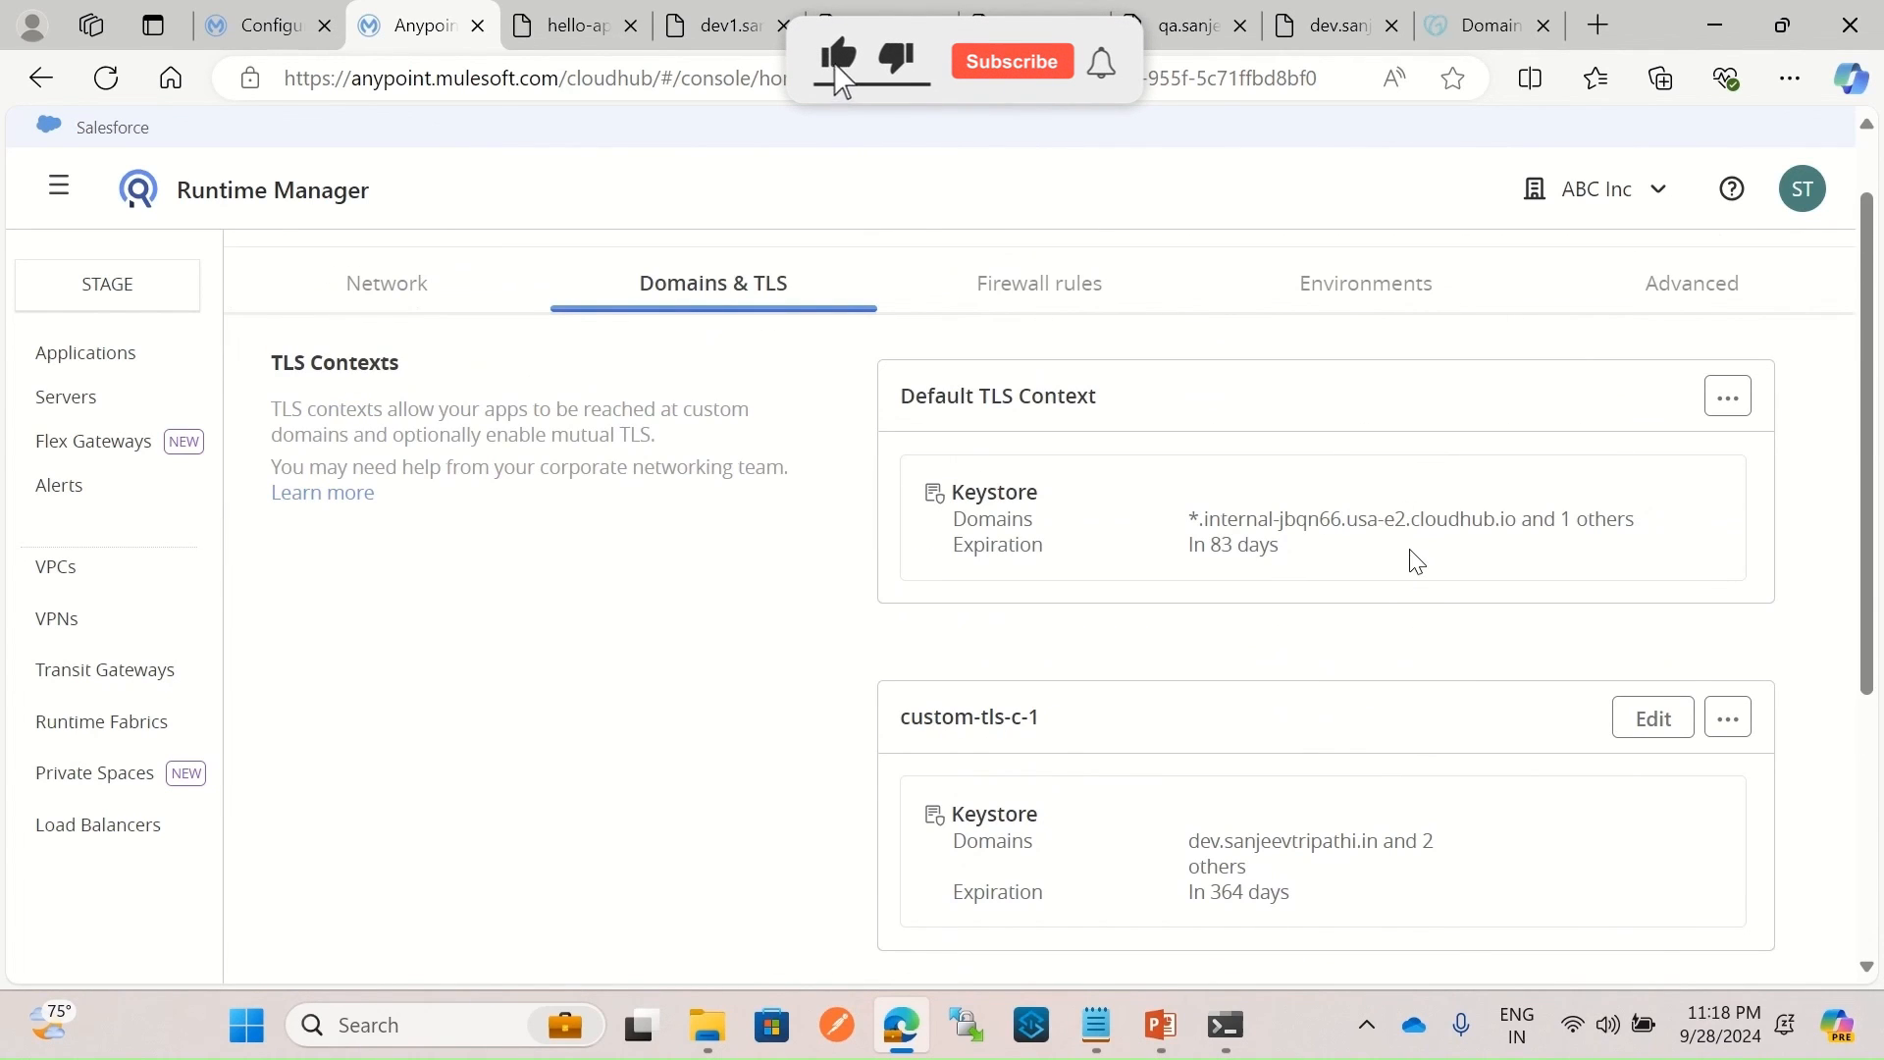